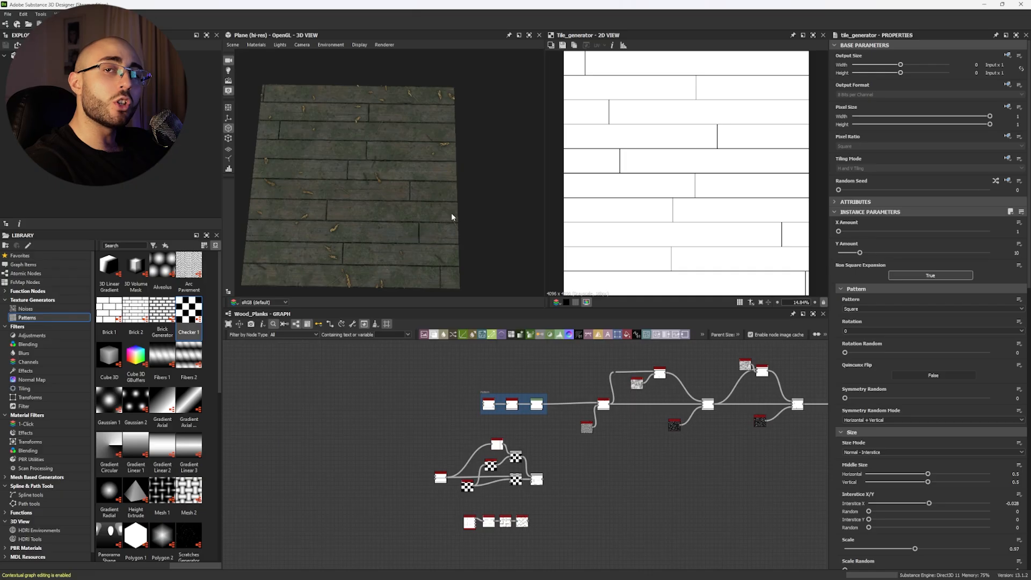
scroll(376, 195, "up", 5)
left_click_drag(352, 199, 422, 216)
scroll(399, 234, "down", 5)
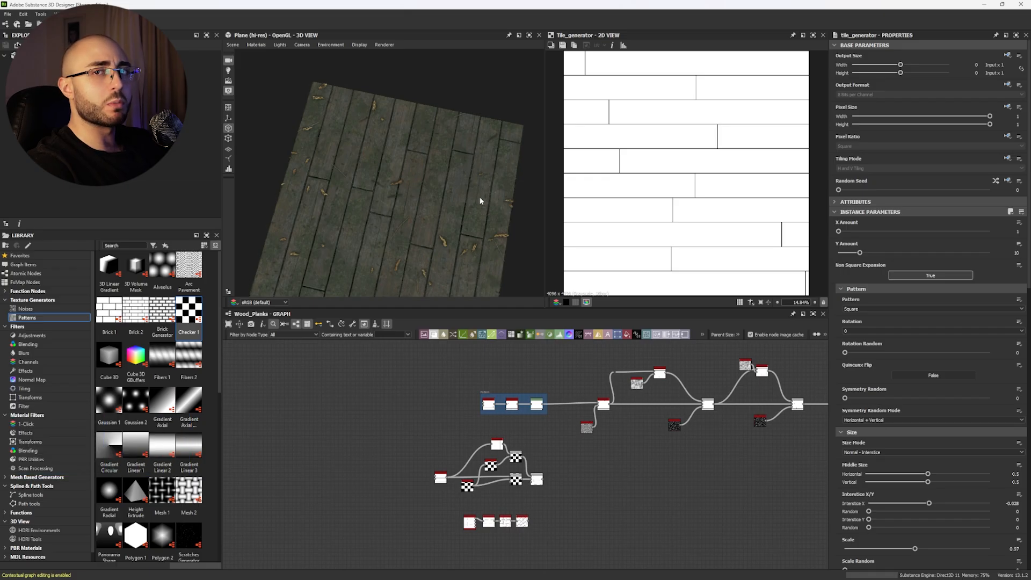
Add a new Tile Generator node in the empty graph area beside the Pattern frame.
scroll(503, 403, "up", 4)
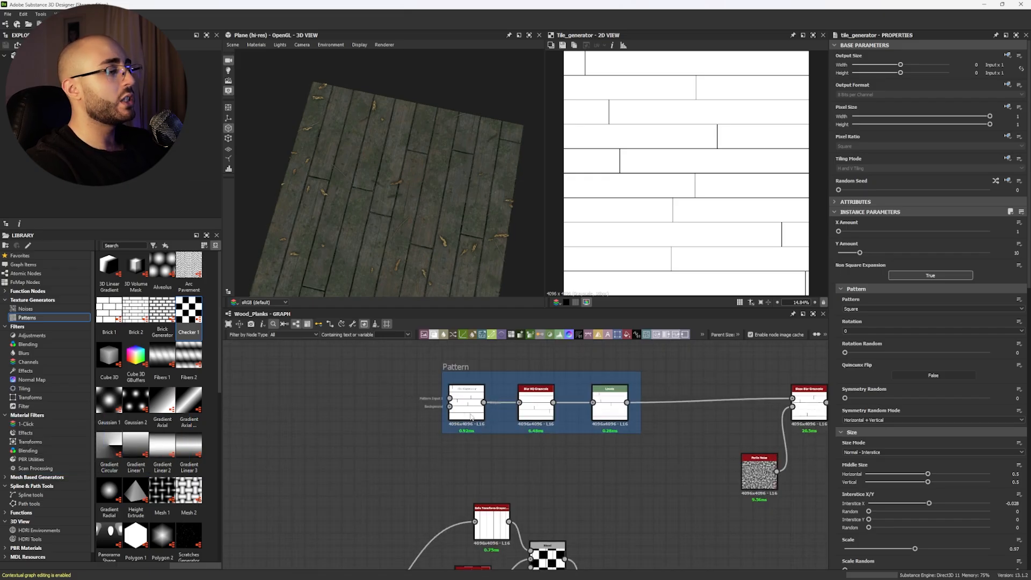
middle_click_drag(300, 418, 572, 436)
key("space")
type("tile")
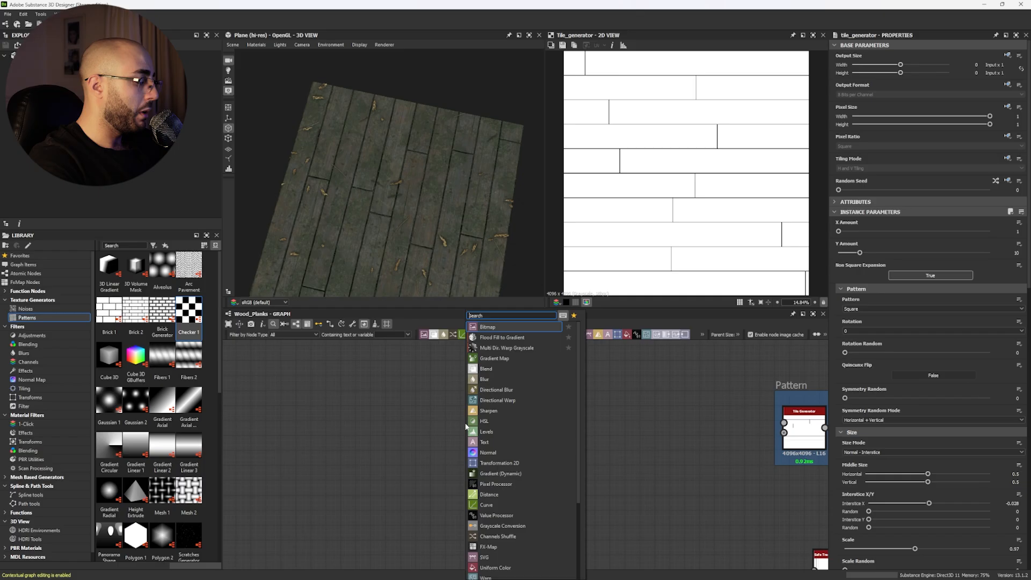
left_click(492, 368)
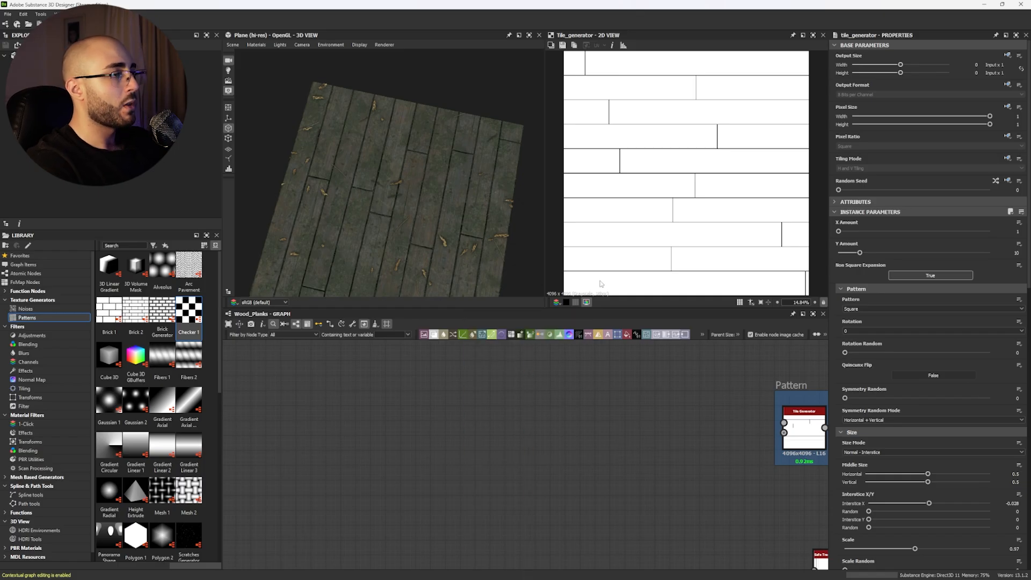
Configure the new Tile Generator with a Square pattern, Scale 0.89, X Amount 1 and Y Amount 17.
left_click(886, 309)
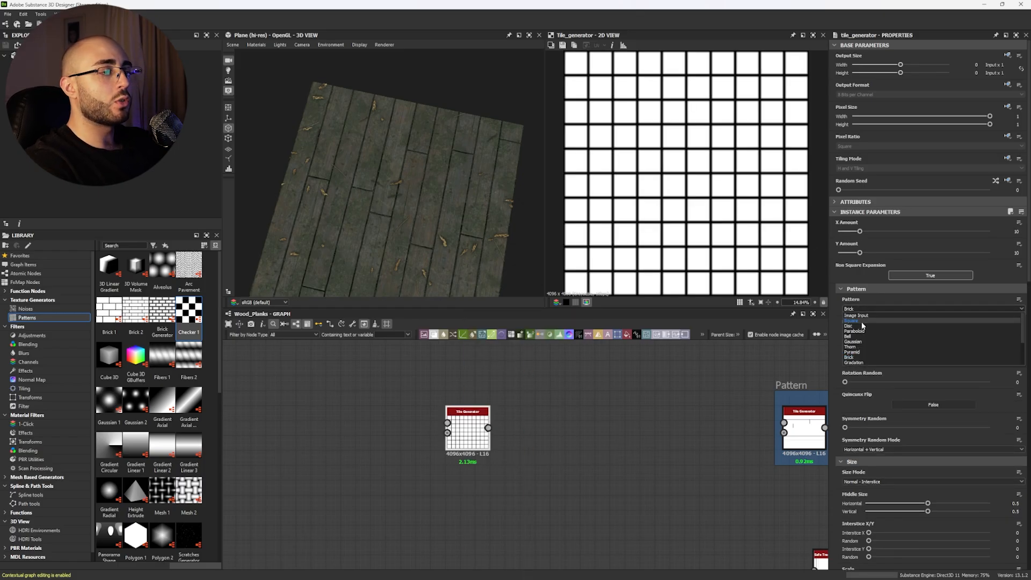
left_click(859, 322)
left_click_drag(917, 548, 909, 548)
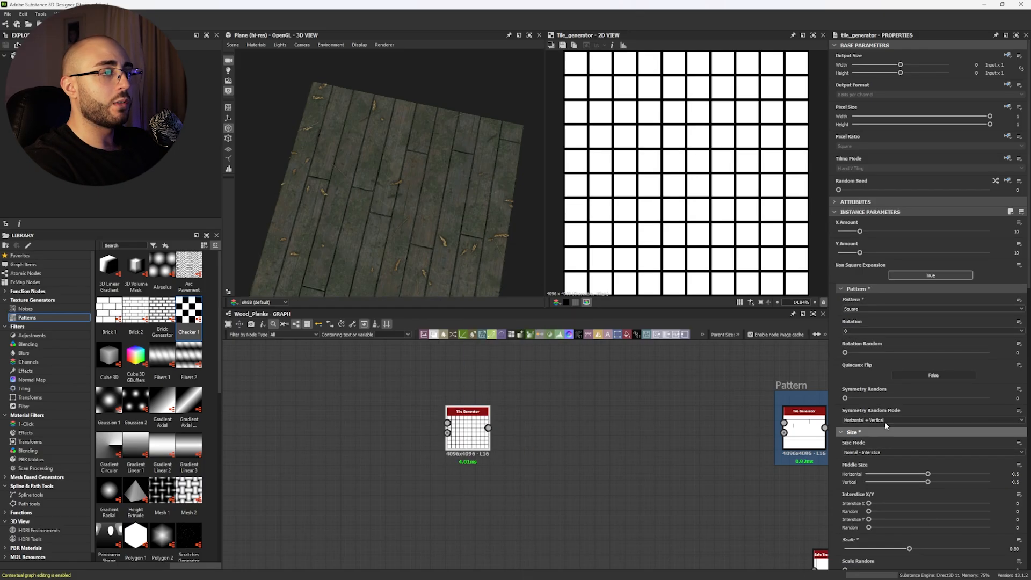
left_click_drag(860, 230, 838, 232)
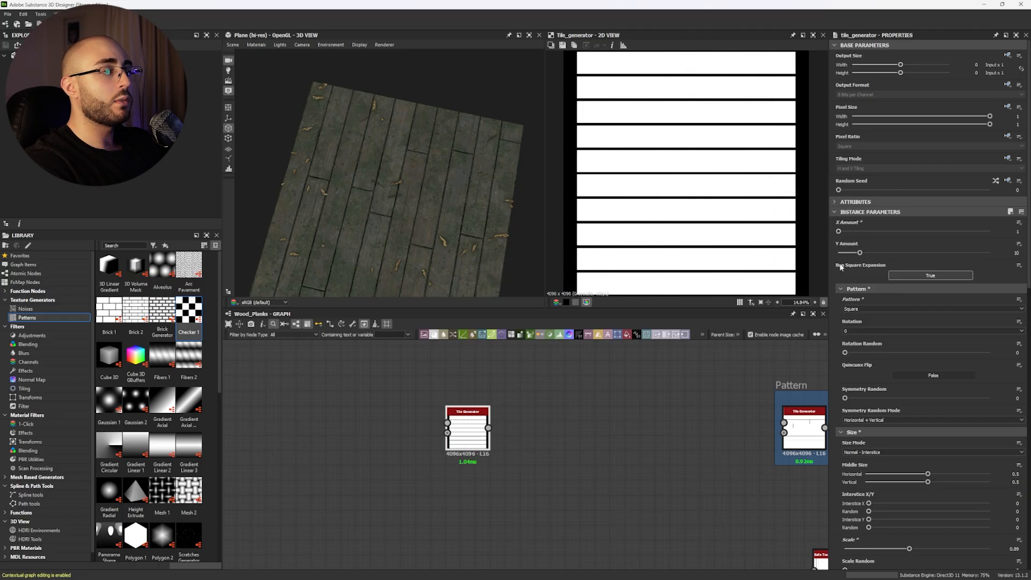
left_click_drag(867, 256, 878, 256)
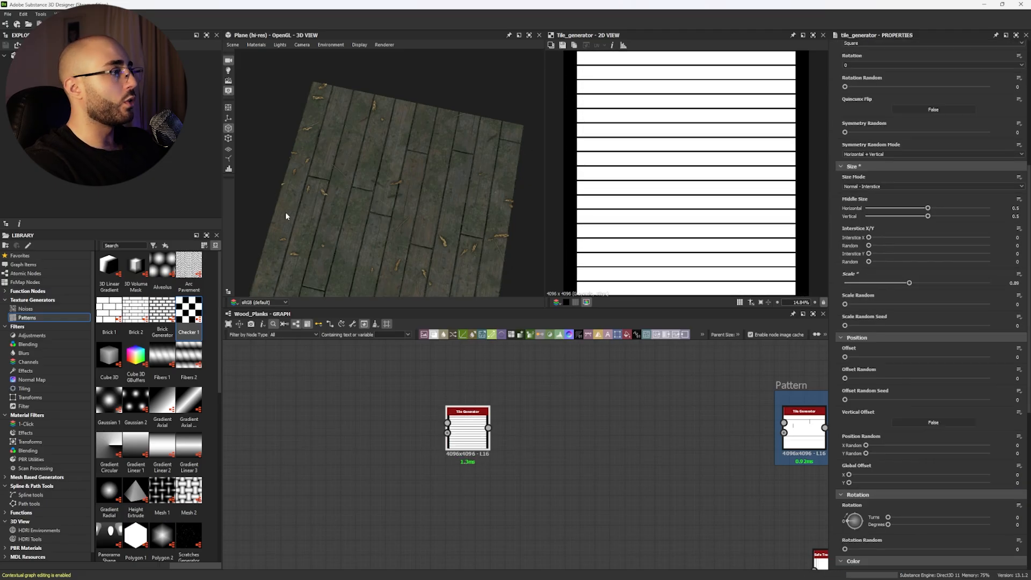
Stagger the plank rows by setting Offset to 0.5 and Offset Random to 0.69.
scroll(946, 415, "down", 3)
left_click(1017, 236)
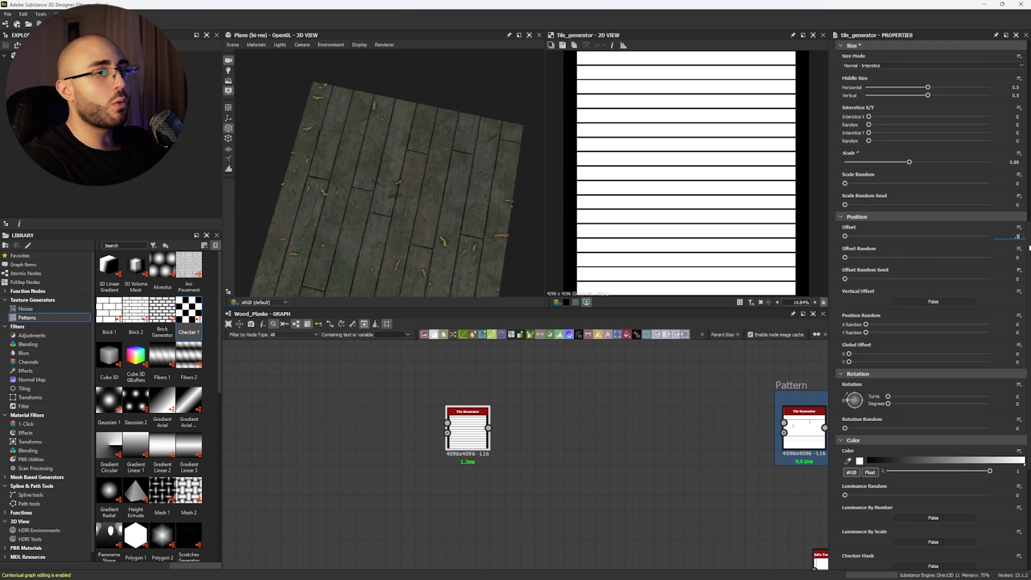
key("Return")
left_click_drag(858, 257, 945, 257)
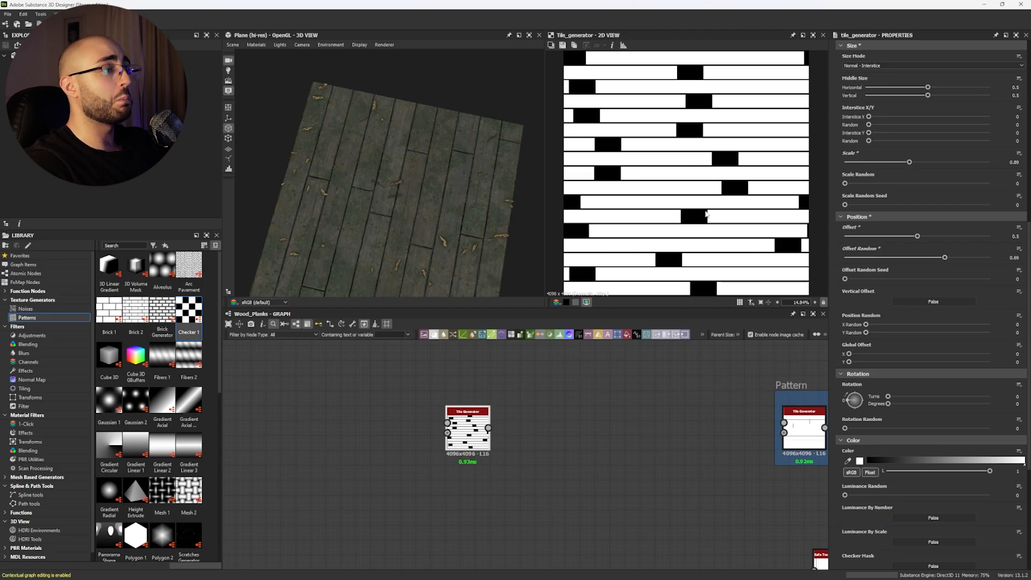
Close the wide gaps between plank ends by setting Interstice X to -0.11.
scroll(902, 154, "up", 3)
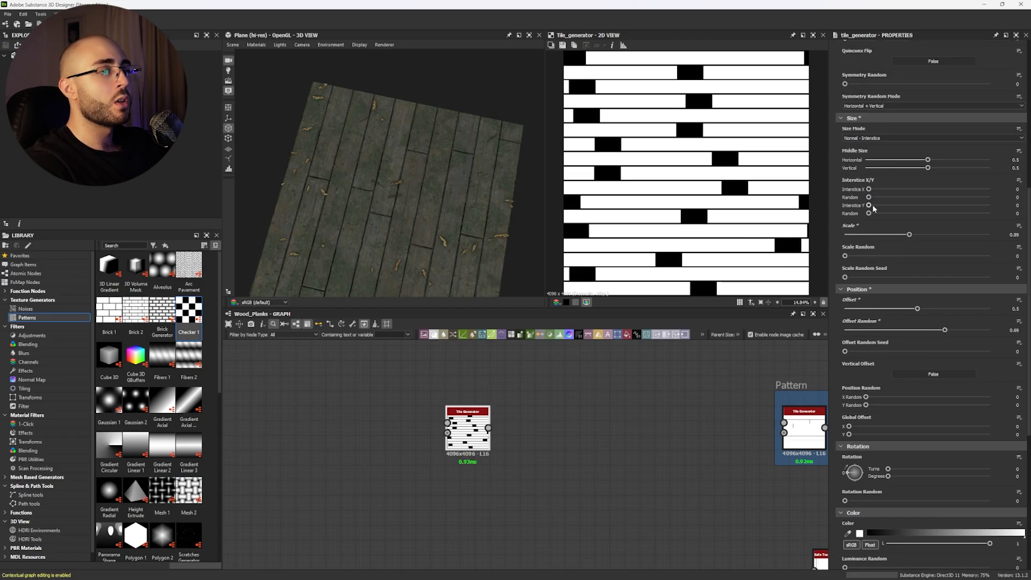
left_click_drag(870, 191, 897, 190)
key("ctrl+z")
left_click(1016, 189)
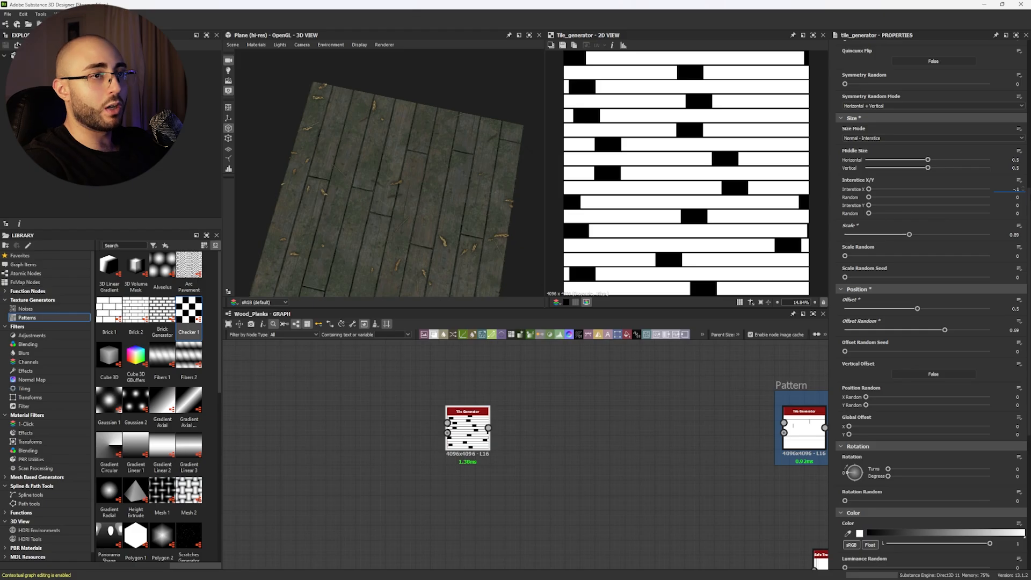
key("Return")
scroll(704, 236, "up", 10)
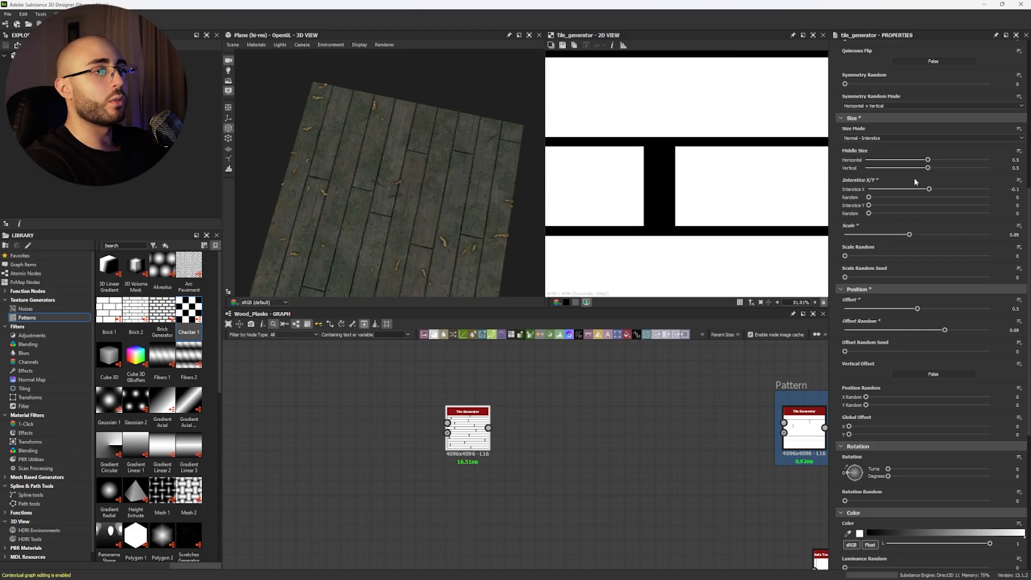
left_click_drag(932, 189, 929, 190)
Set the X Amount to 2 and vary the tile amounts further to compare plank layouts.
scroll(653, 145, "up", 4)
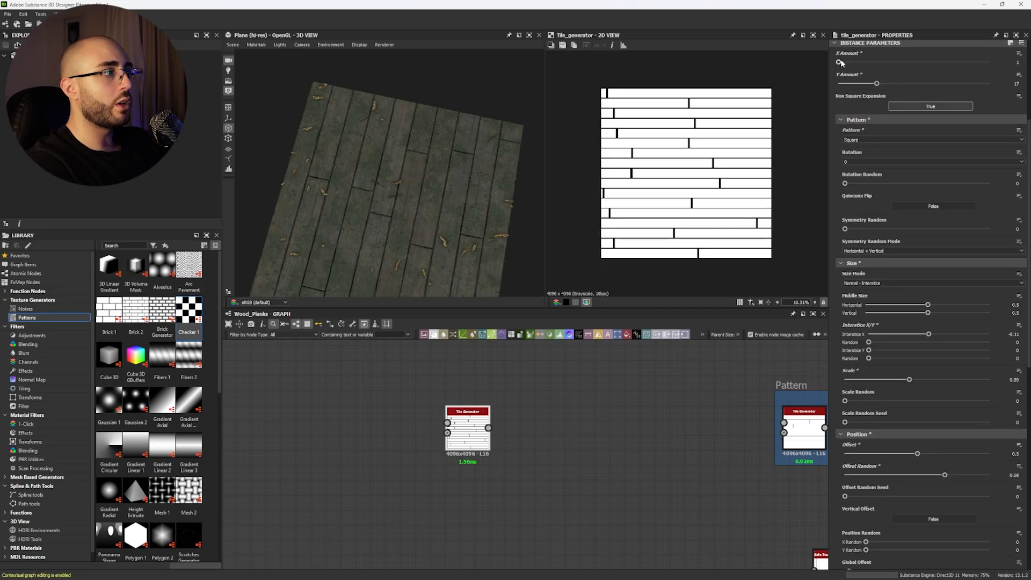
left_click_drag(841, 62, 840, 62)
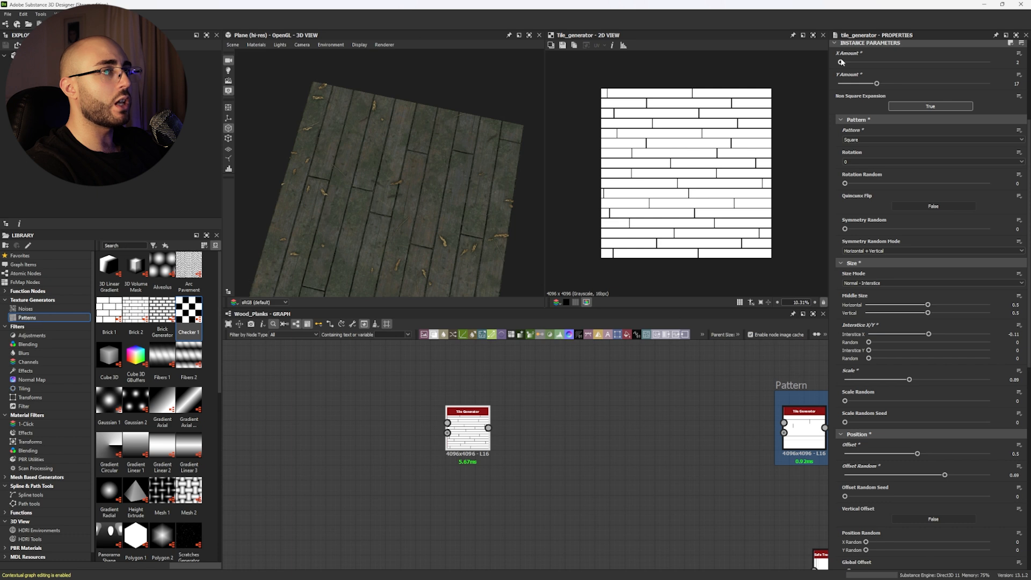
scroll(720, 195, "up", 3)
scroll(720, 196, "down", 1)
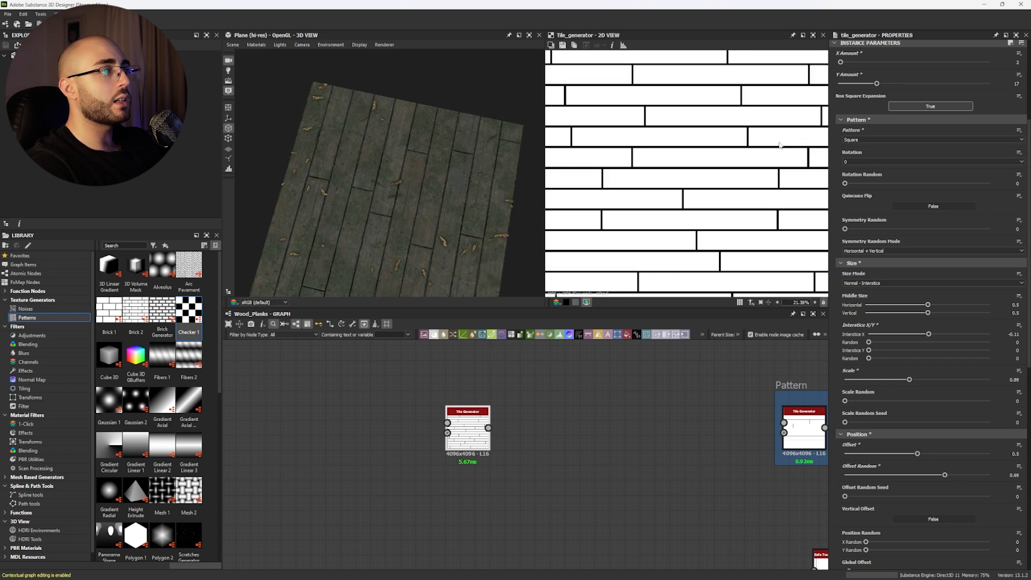
left_click_drag(840, 63, 857, 84)
scroll(670, 178, "down", 2)
scroll(670, 178, "up", 1)
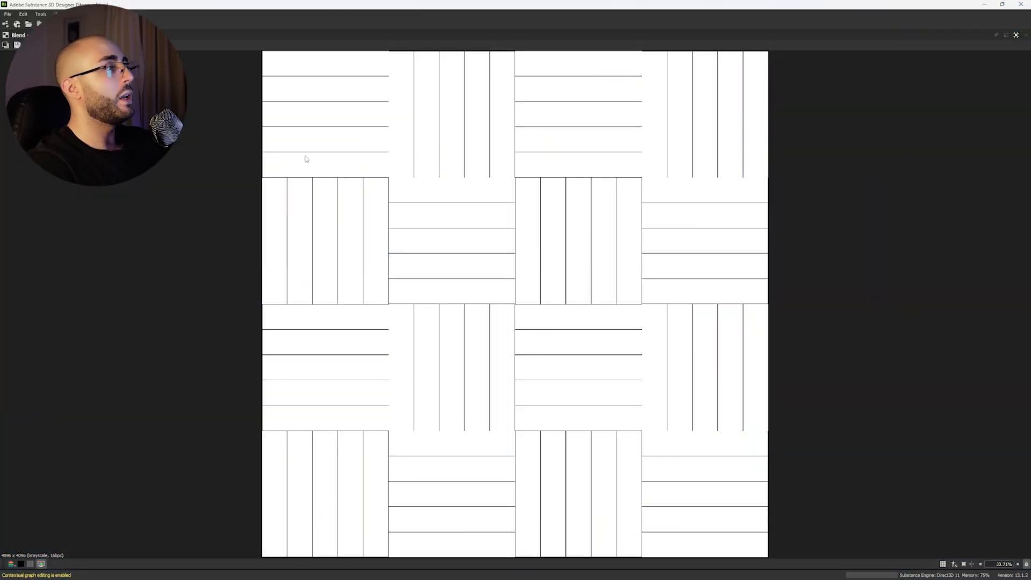
Examine the gaps between the alternating plank blocks in the maximized 2D view of the parquet Blend and restore the docked layout.
scroll(306, 159, "up", 5)
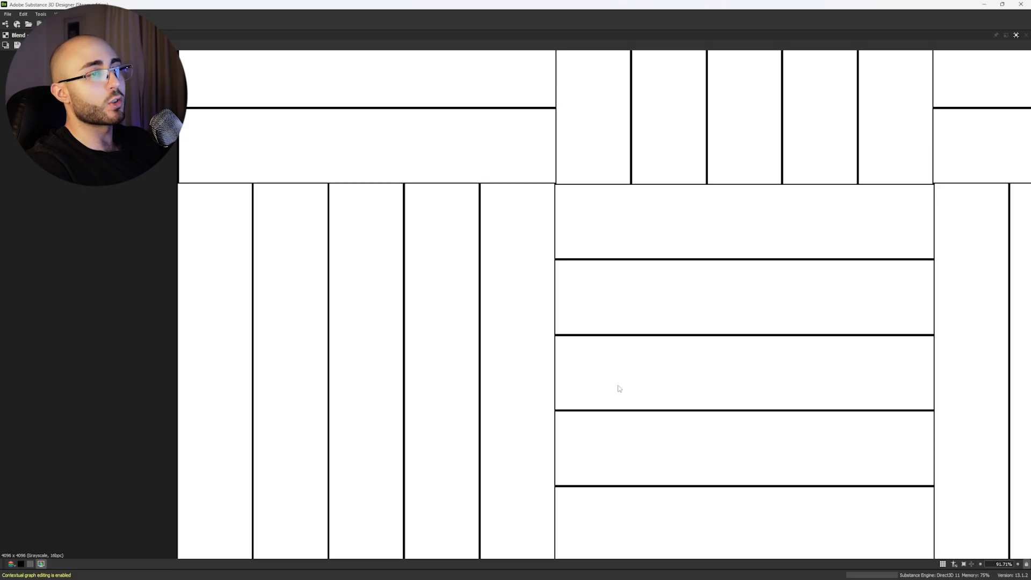
middle_click_drag(619, 388, 600, 317)
middle_click_drag(663, 393, 533, 268)
middle_click_drag(527, 319, 527, 302)
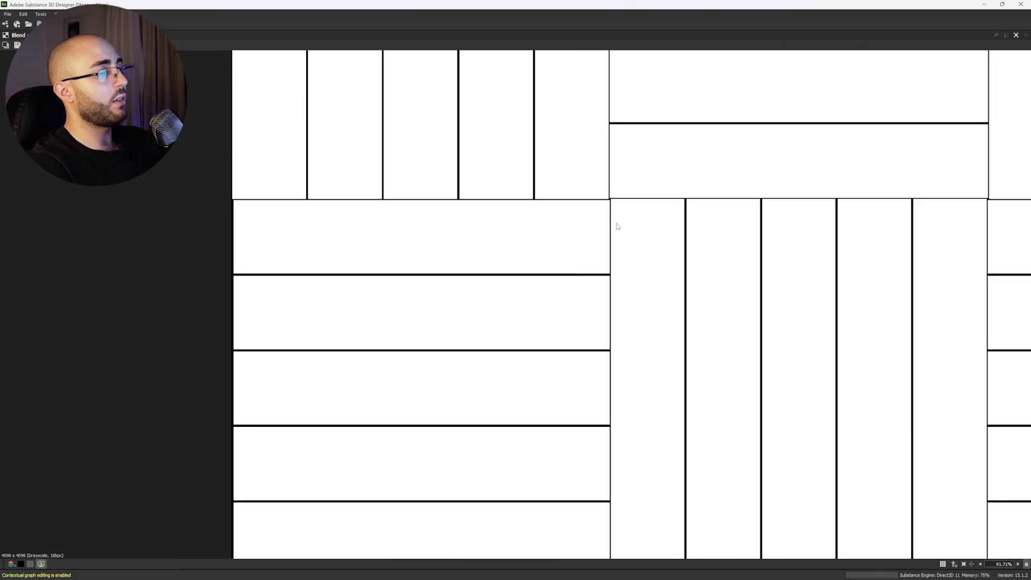
scroll(623, 322, "up", 3)
middle_click_drag(624, 416, 608, 390)
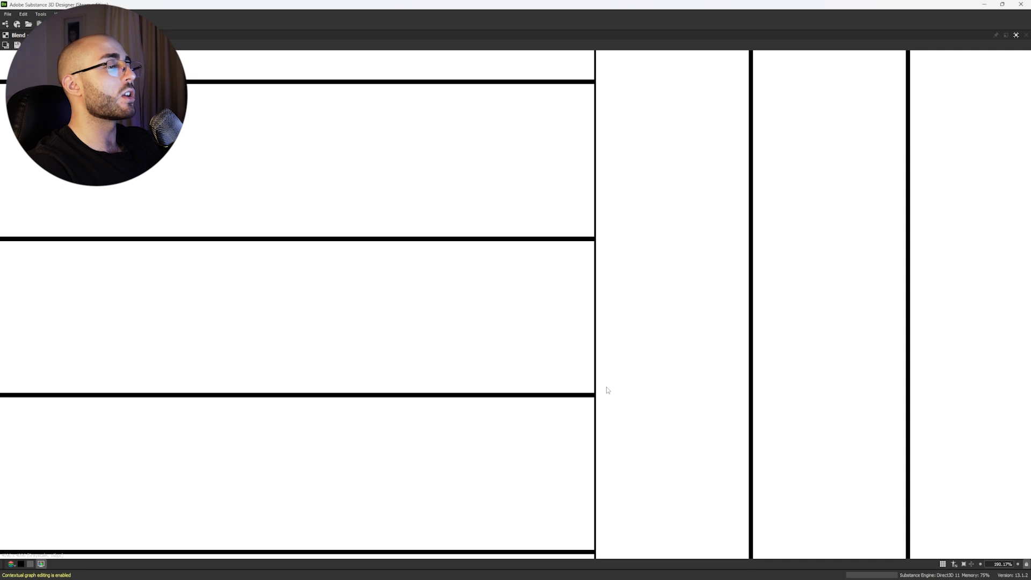
left_click(1016, 35)
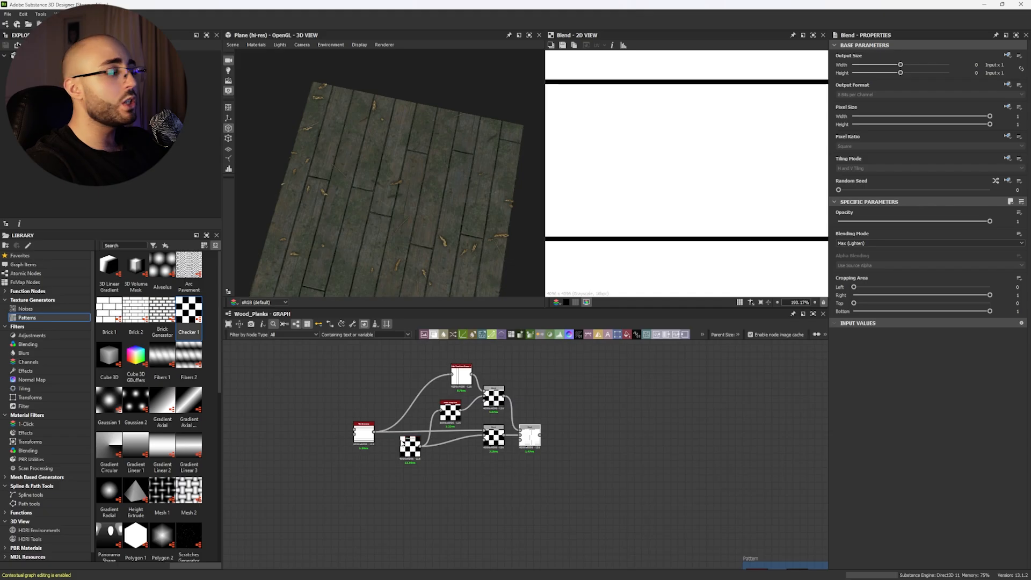
Review the Tile Generator and Checker 1 nodes that feed the parquet pattern, including their amount, tiling and size parameters.
scroll(387, 436, "up", 3)
double_click(364, 432)
double_click(433, 477)
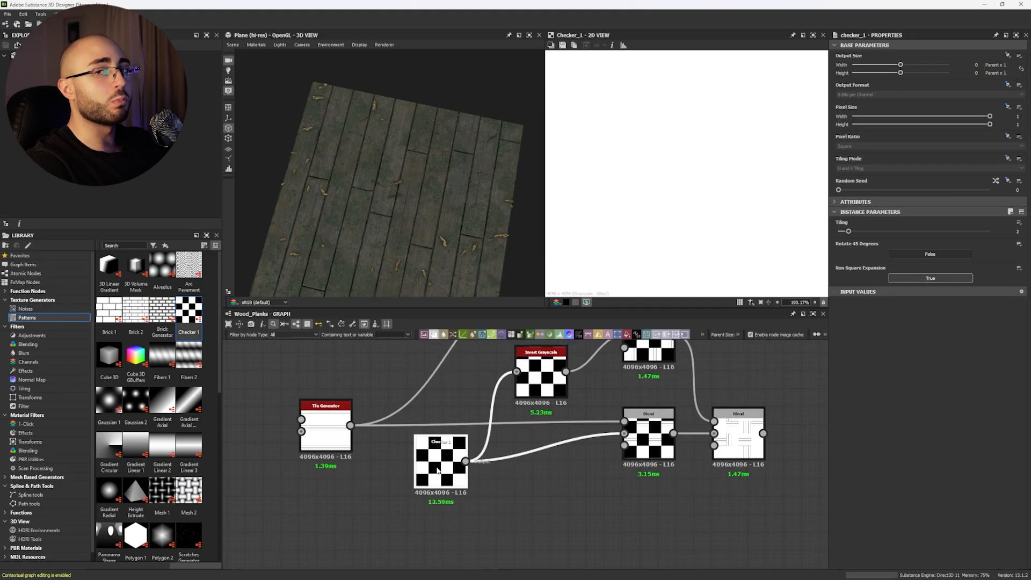
scroll(664, 194, "down", 3)
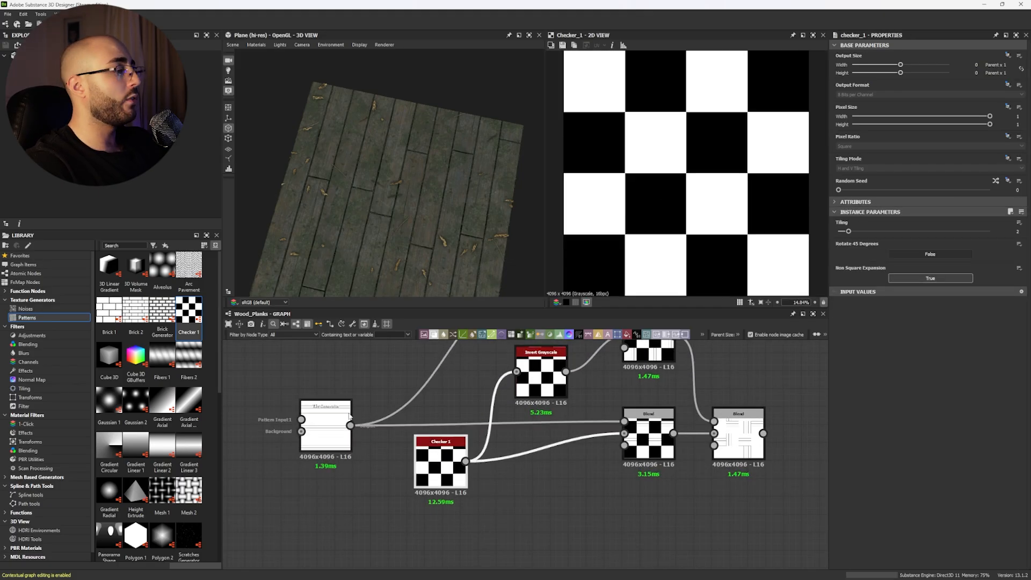
double_click(325, 430)
left_click(1010, 232)
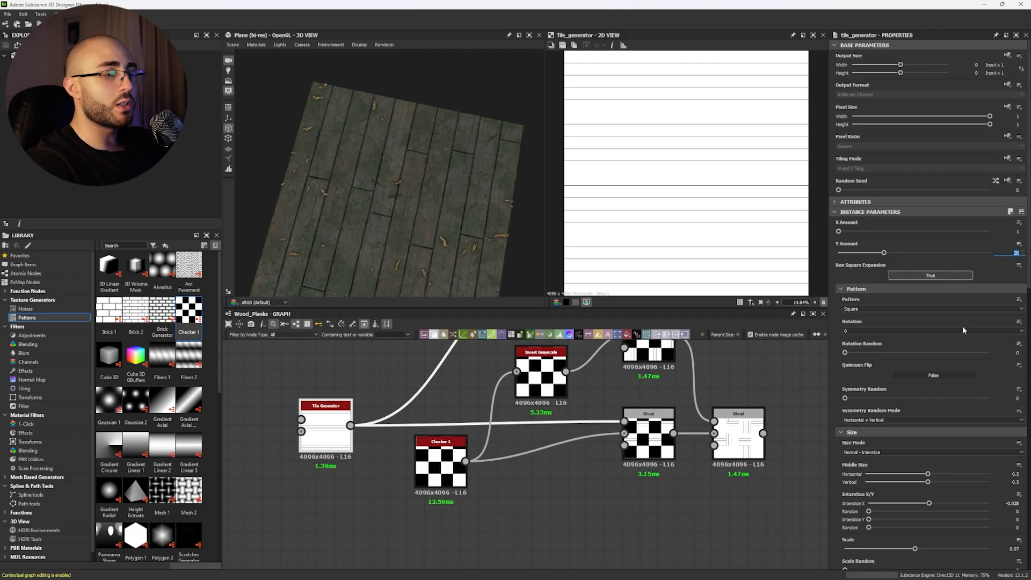
scroll(869, 308, "down", 3)
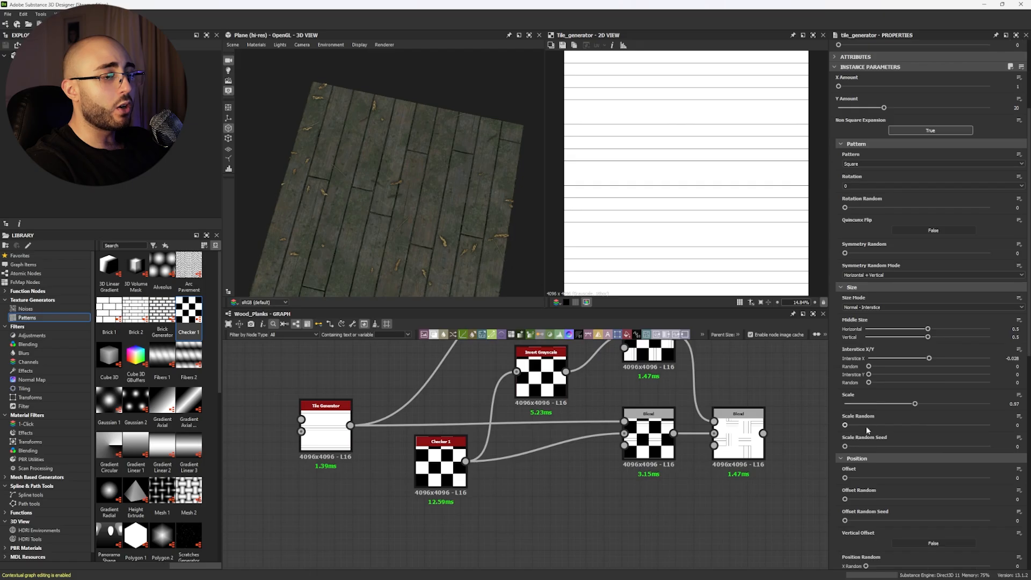
Try a different pattern shape on the parquet Tile Generator and preview it in the final Blend node.
left_click(855, 164)
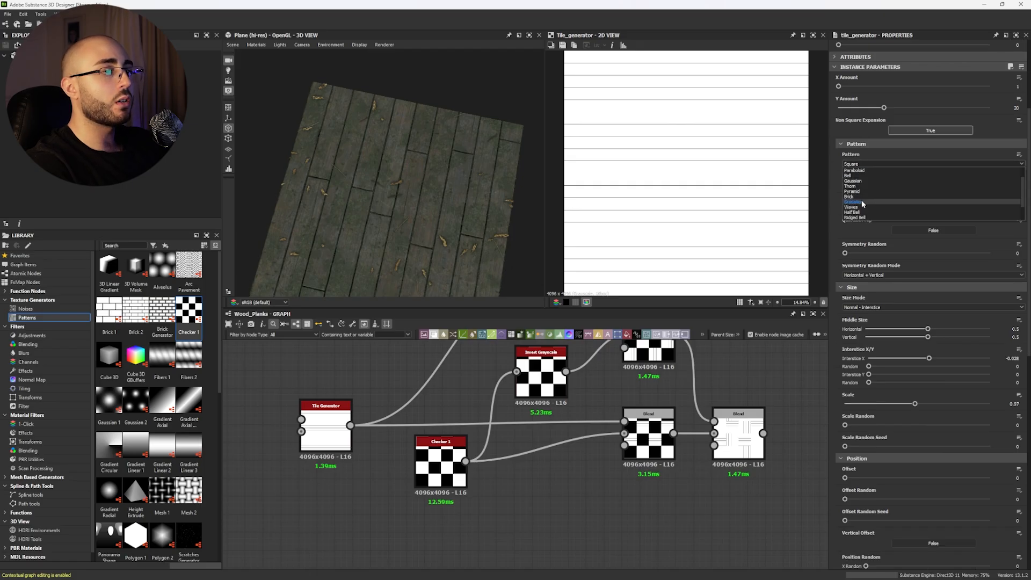
left_click(857, 201)
double_click(738, 435)
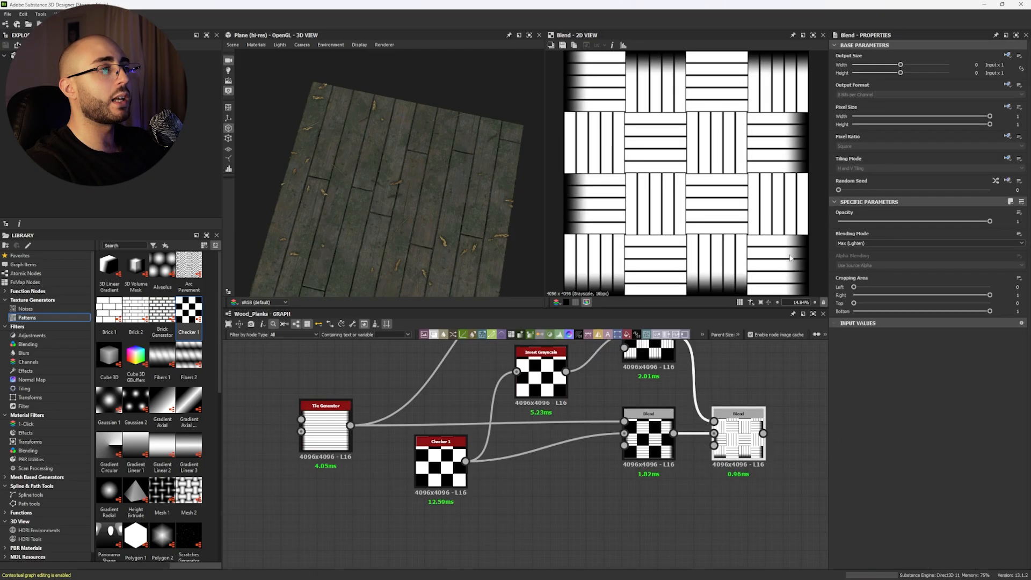
double_click(325, 416)
Examine the Tile Generator's remaining parameters, the Checker 1 mask and the Multiply Blend that combines them.
scroll(941, 344, "down", 3)
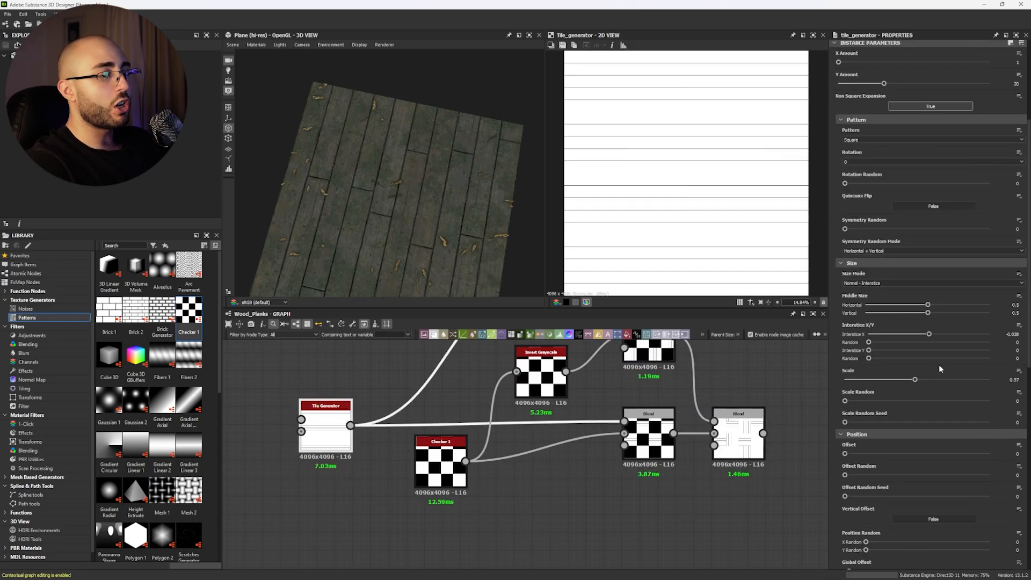
scroll(940, 368, "down", 3)
scroll(888, 363, "down", 5)
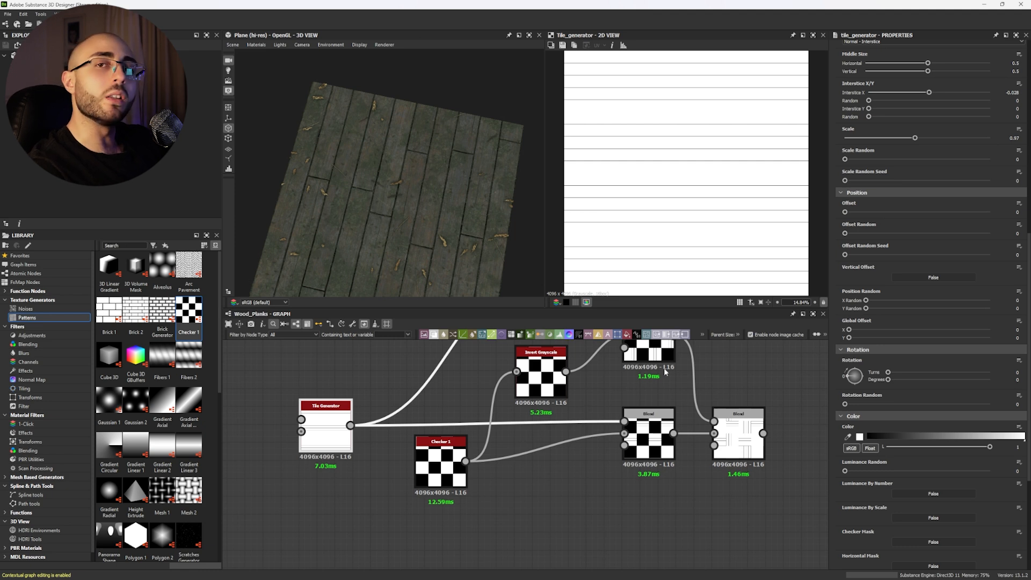
double_click(430, 469)
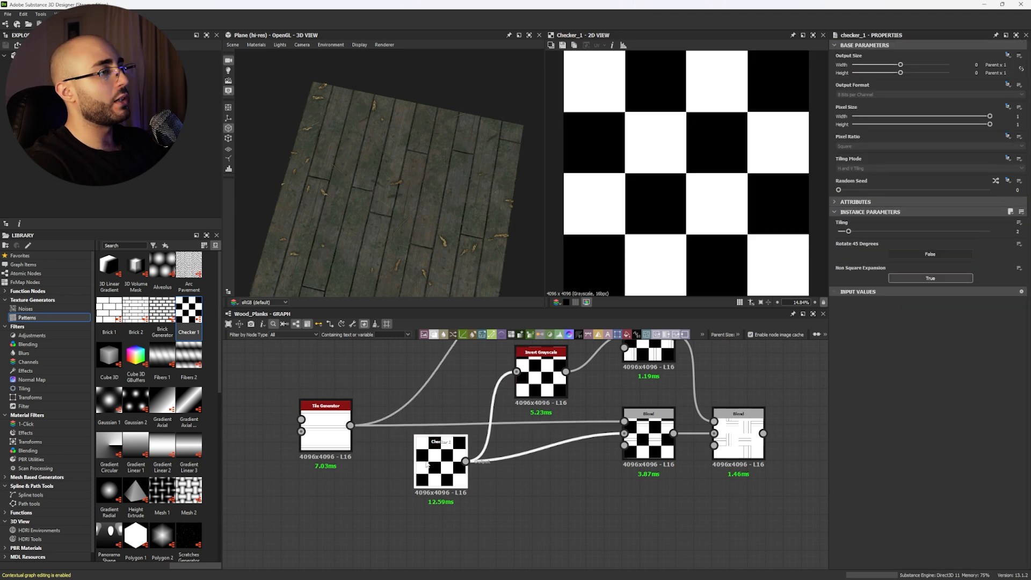
double_click(650, 429)
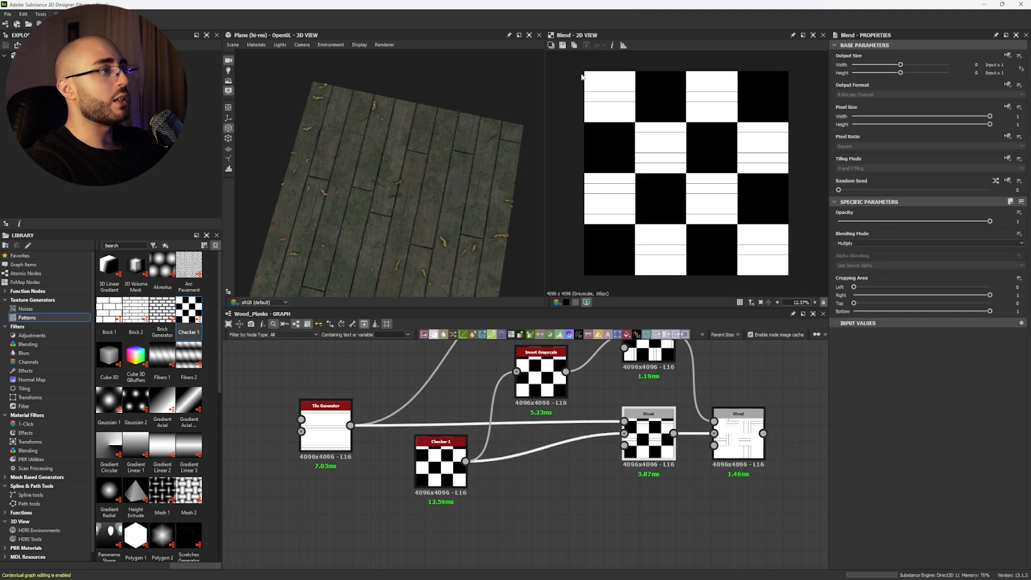
scroll(582, 76, "up", 5)
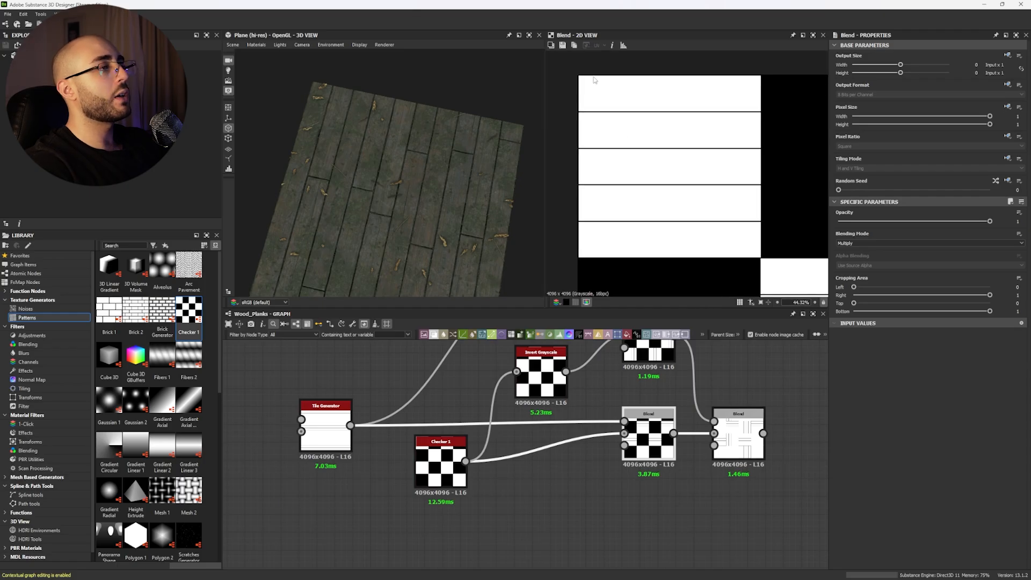
middle_click_drag(718, 169, 589, 241)
Examine the rotated plank lines and rotation settings of the Safe Transform Grayscale node, fitting its output in the 2D view.
middle_click_drag(562, 448, 536, 530)
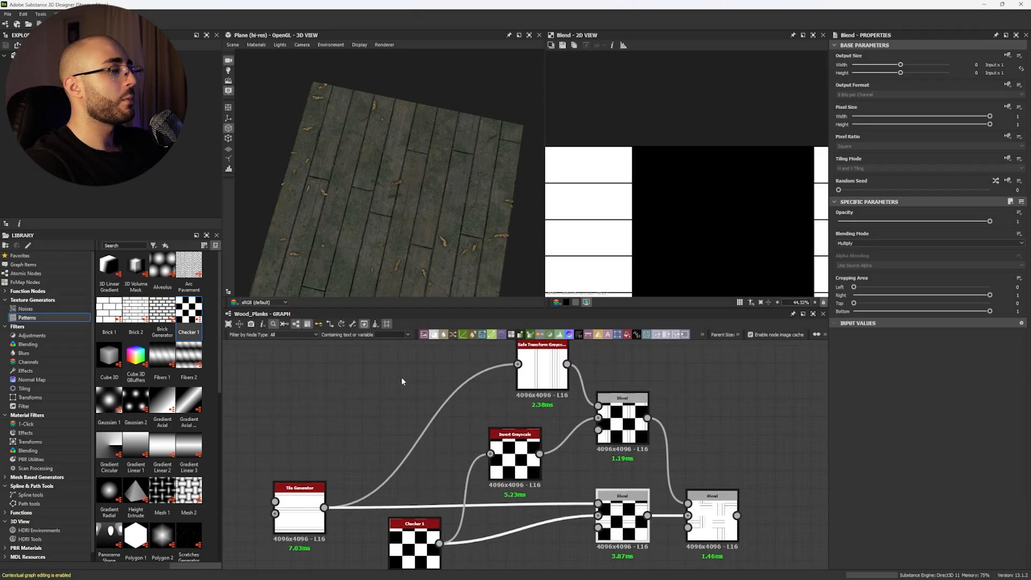
middle_click_drag(571, 396, 530, 426)
double_click(507, 403)
scroll(678, 187, "down", 7)
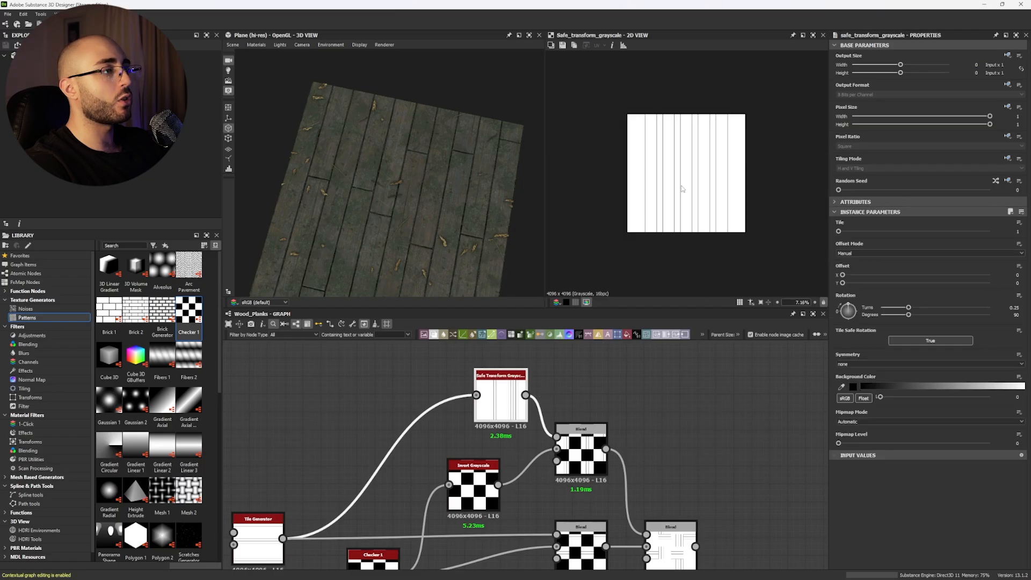
key("space")
key("f")
key("space")
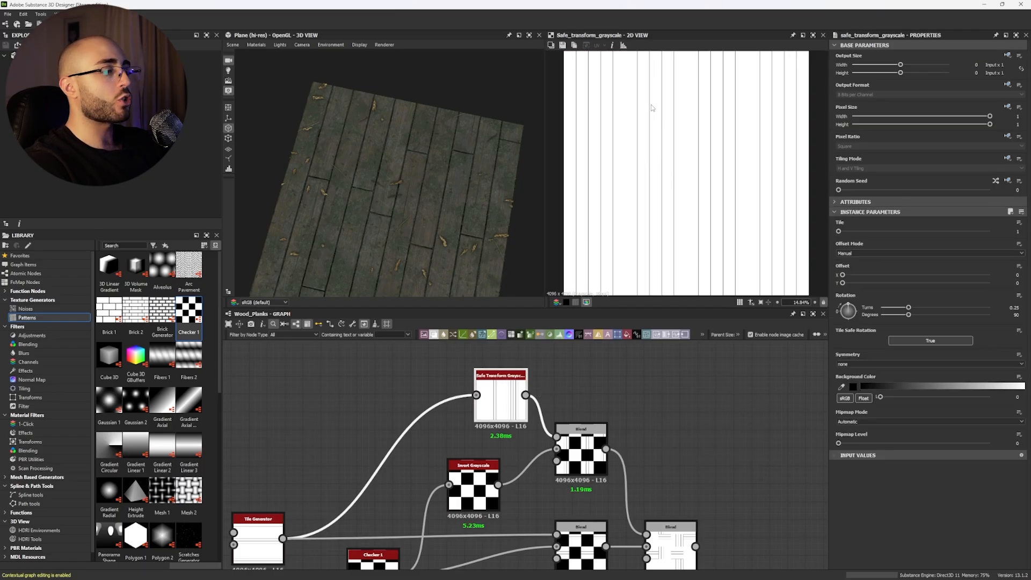
Preview the parquet Blend output, and examine the chevron pattern in the last Blend of the chevron graph.
middle_click_drag(574, 450, 599, 390)
double_click(487, 435)
double_click(695, 484)
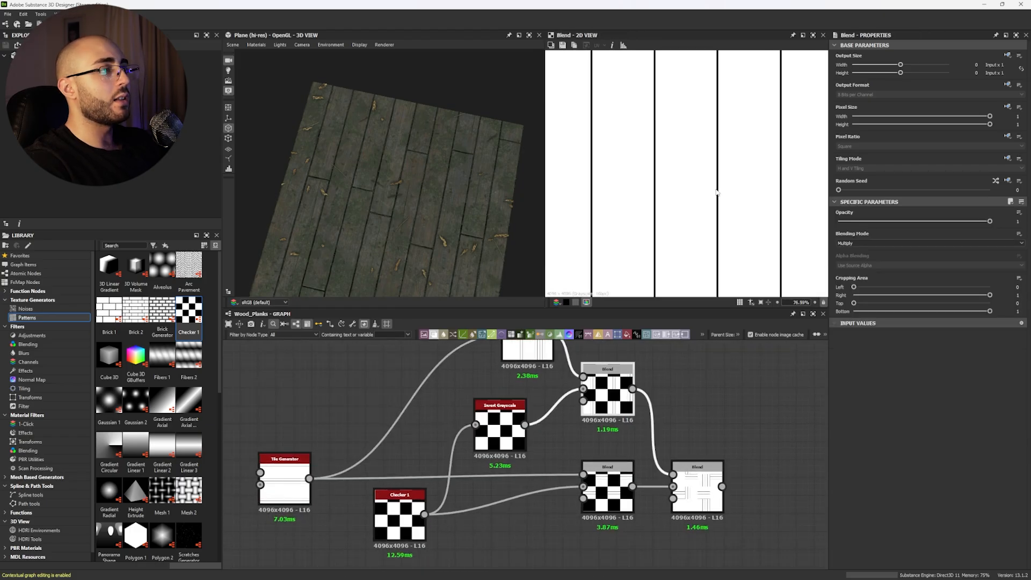
double_click(695, 494)
scroll(766, 264, "up", 9)
middle_click_drag(746, 282, 715, 208)
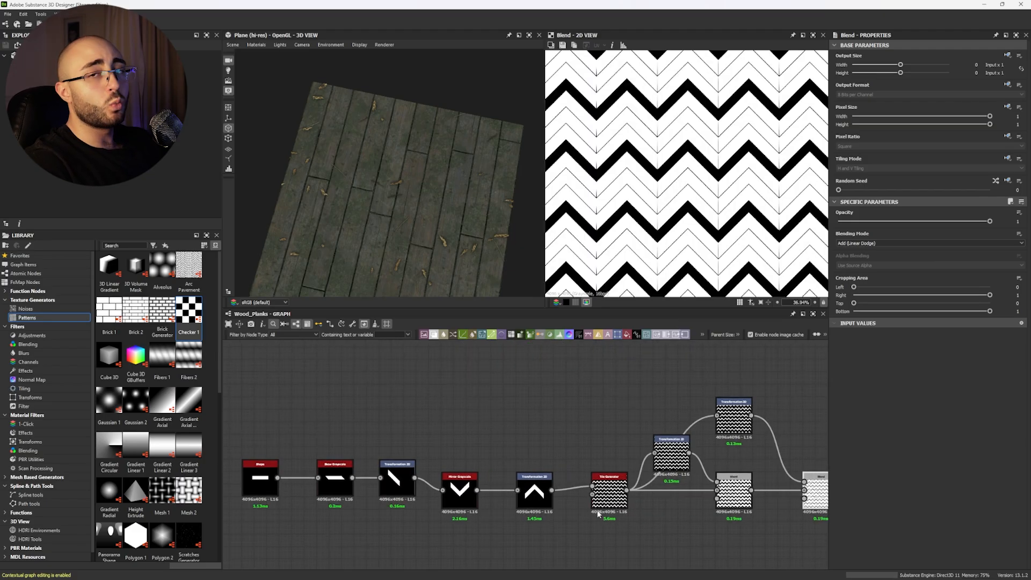
scroll(640, 208, "up", 2)
scroll(639, 209, "down", 5)
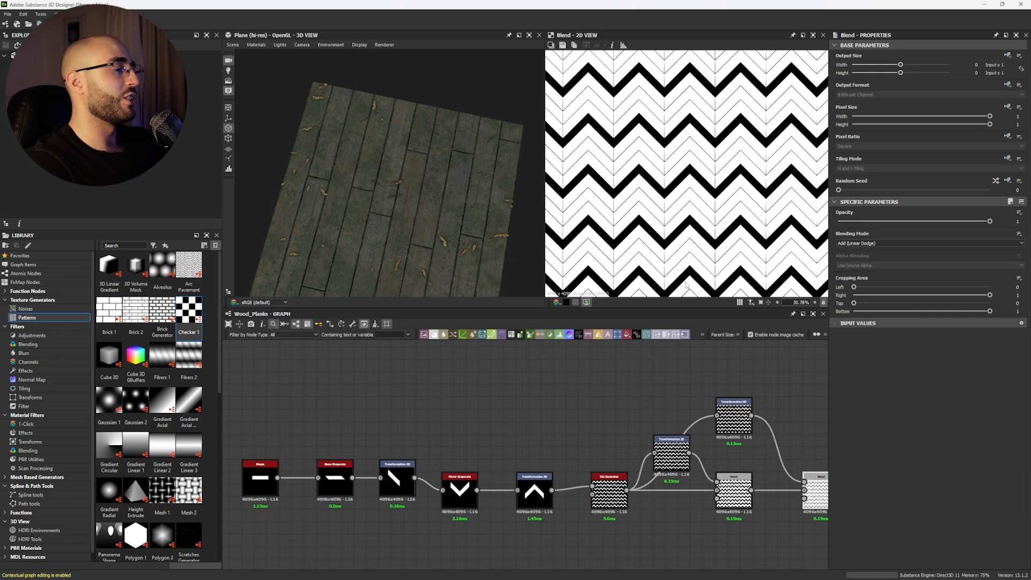
Tidy the chevron graph by moving the Mirror Grayscale, Transformation 2D, Tile Generator and final transform and Blend nodes closer together.
middle_click_drag(410, 431, 341, 430)
left_click_drag(386, 481, 377, 474)
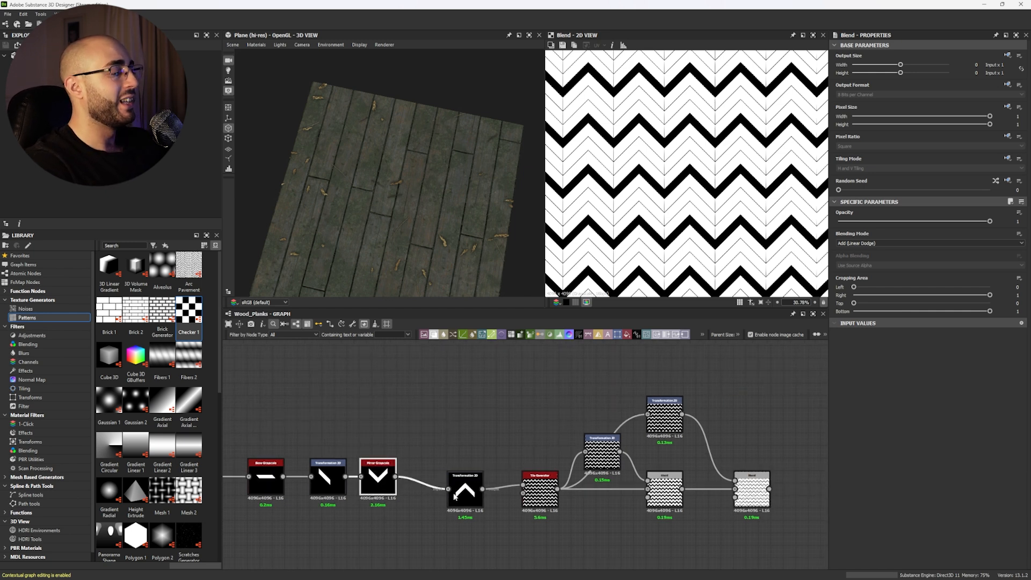
left_click_drag(458, 499, 440, 488)
left_click_drag(540, 486, 502, 474)
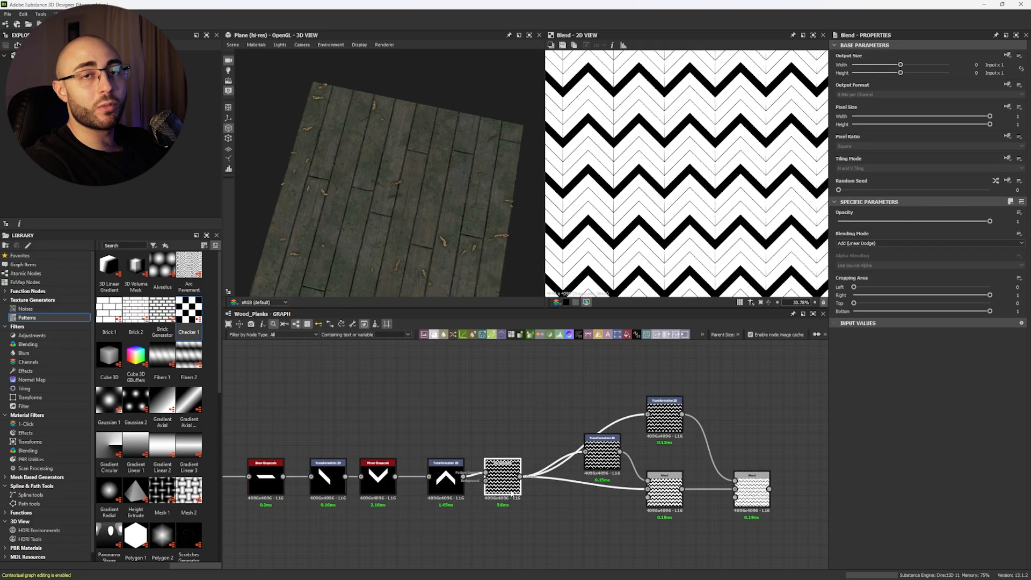
middle_click_drag(605, 397, 516, 386)
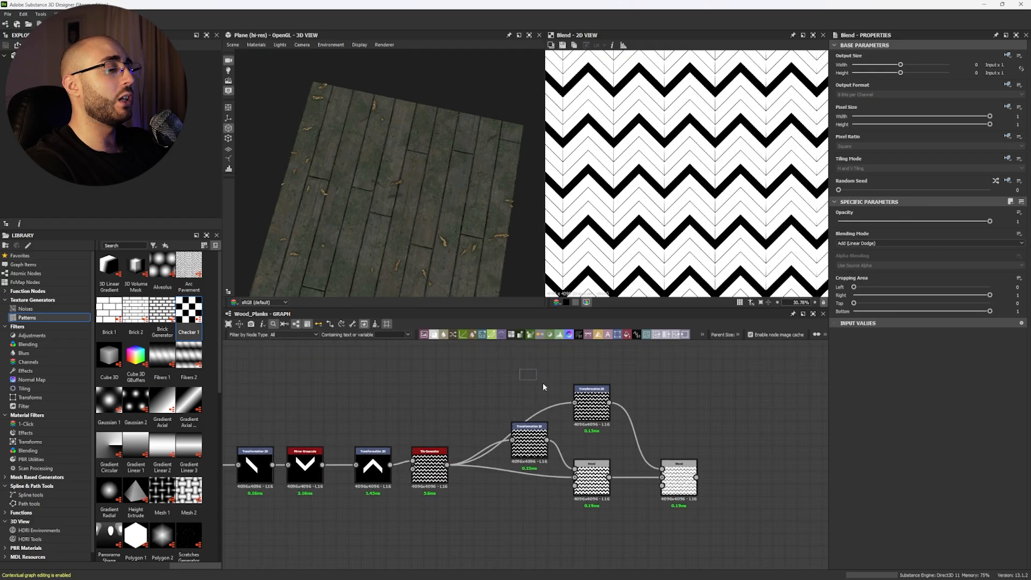
left_click_drag(685, 491, 660, 479)
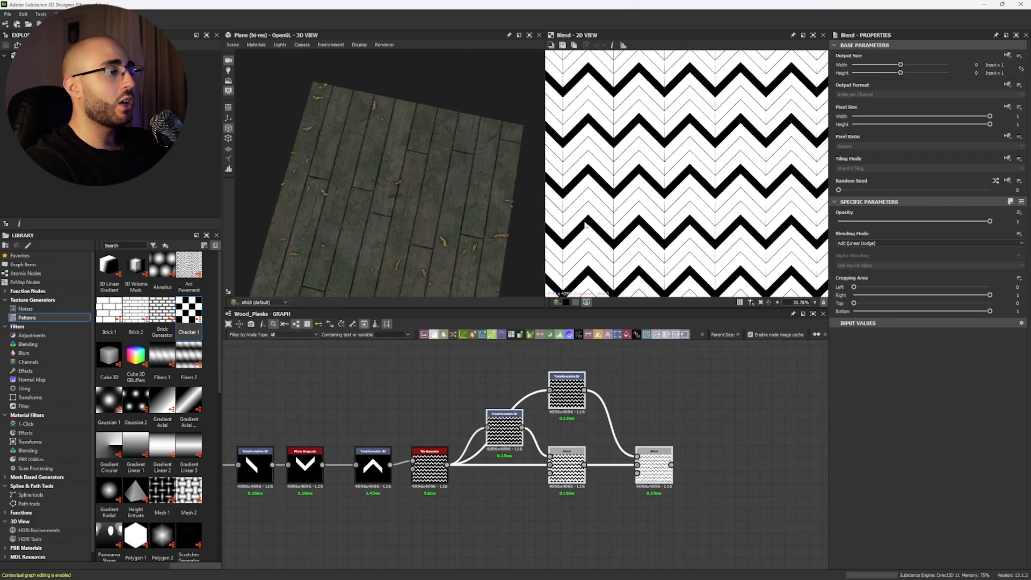
Examine the chevron joints up close, and preview the herringbone pattern in the Safe Transform Grayscale node.
scroll(653, 224, "up", 3)
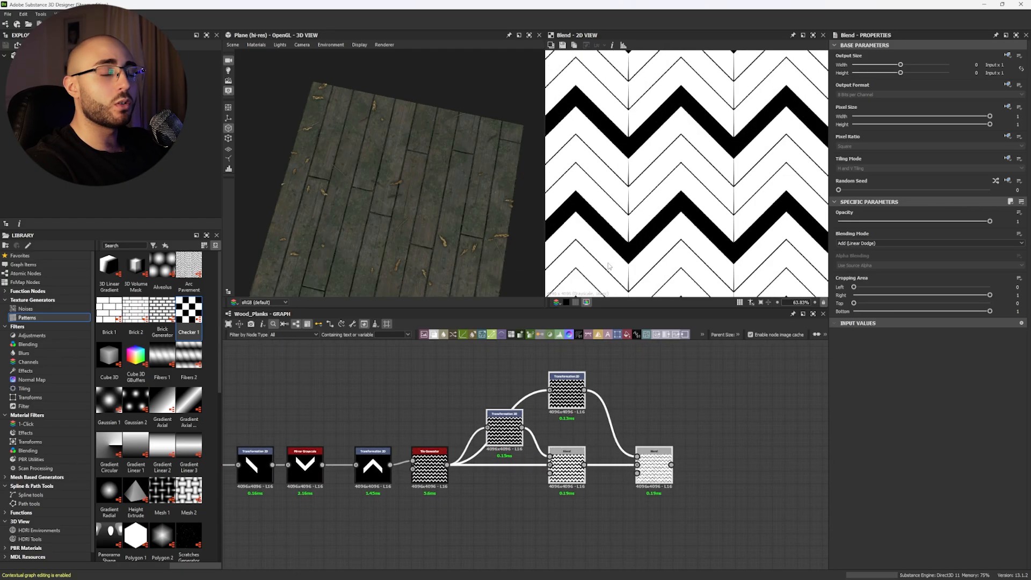
scroll(627, 246, "up", 1)
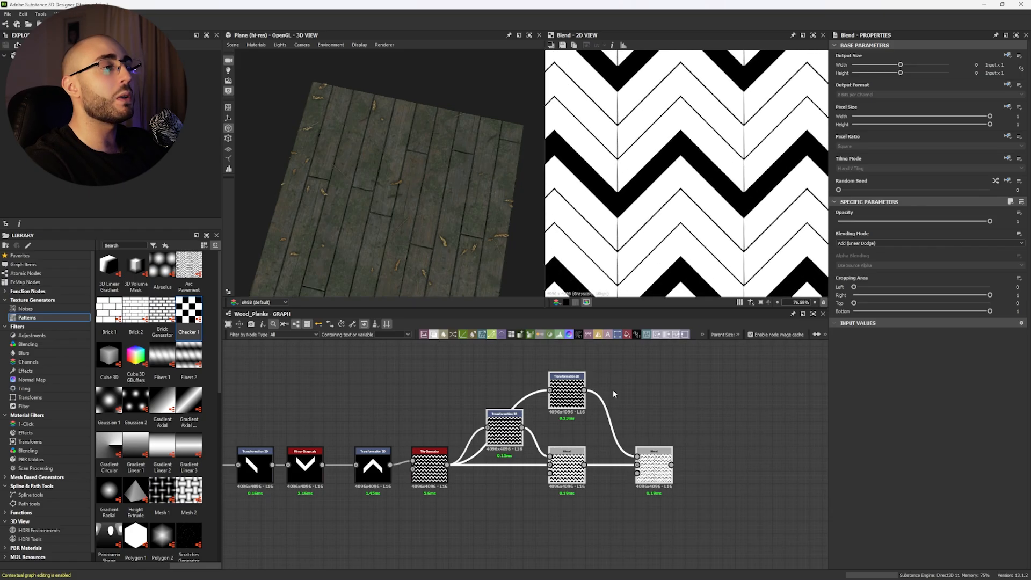
scroll(613, 389, "down", 10)
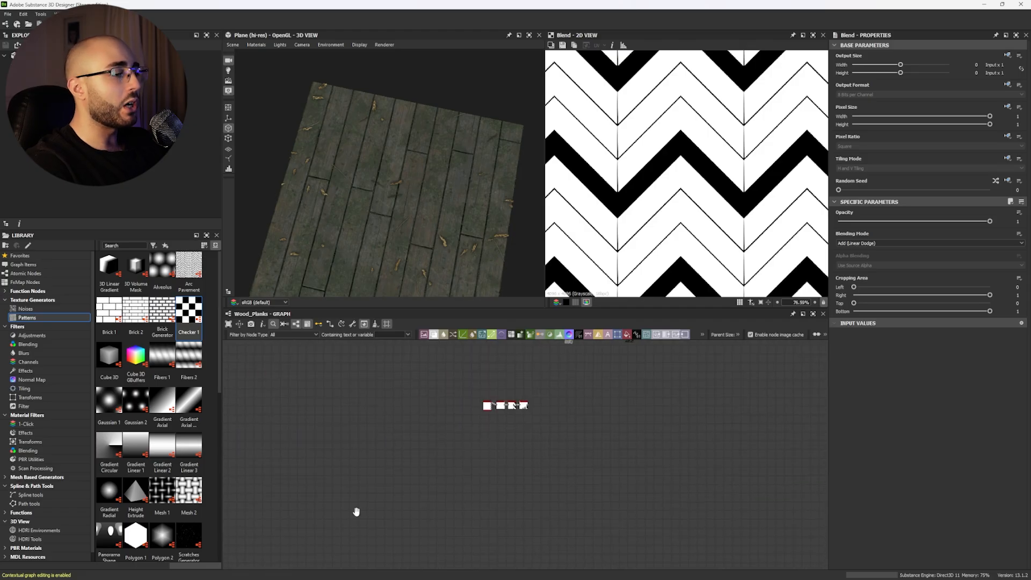
scroll(489, 411, "up", 10)
double_click(643, 397)
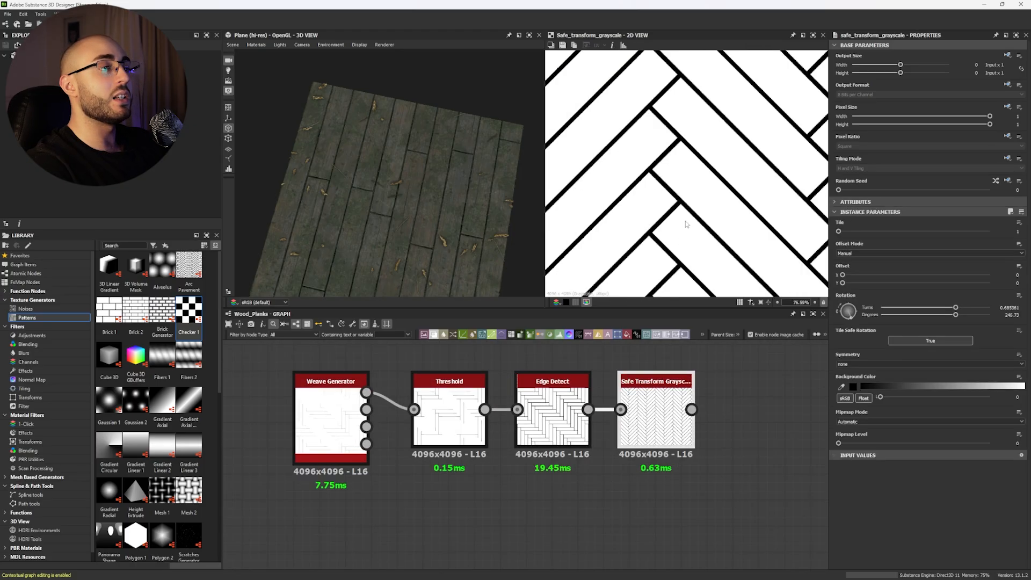
scroll(540, 416, "down", 8)
middle_click_drag(456, 460, 773, 451)
middle_click_drag(557, 428, 301, 456)
scroll(652, 384, "up", 4)
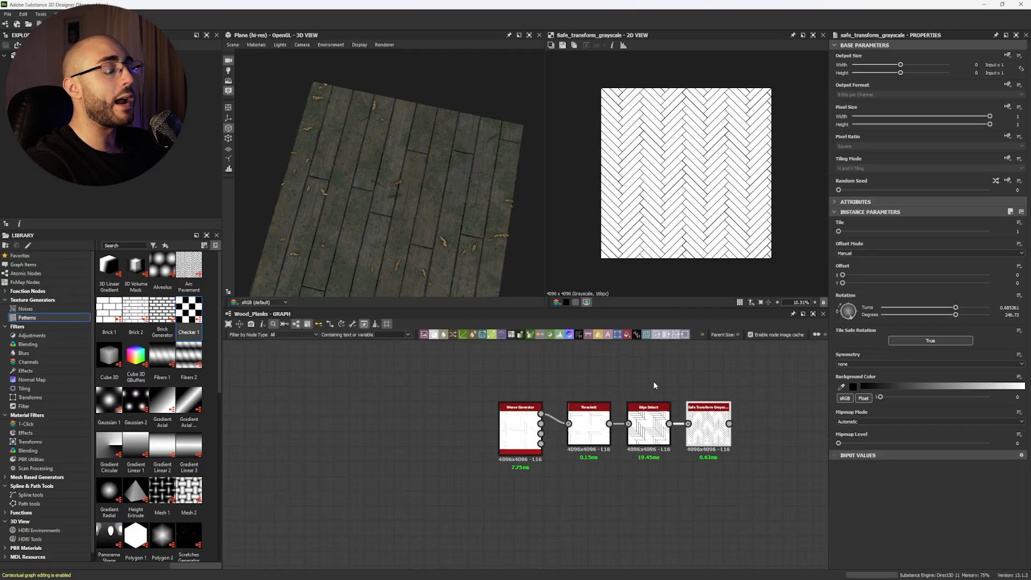
Examine the herringbone chain's Weave Generator output and its tile, shape, weave and gap parameters.
scroll(592, 422, "up", 4)
double_click(442, 440)
scroll(670, 197, "up", 3)
scroll(668, 200, "down", 2)
scroll(612, 209, "up", 3)
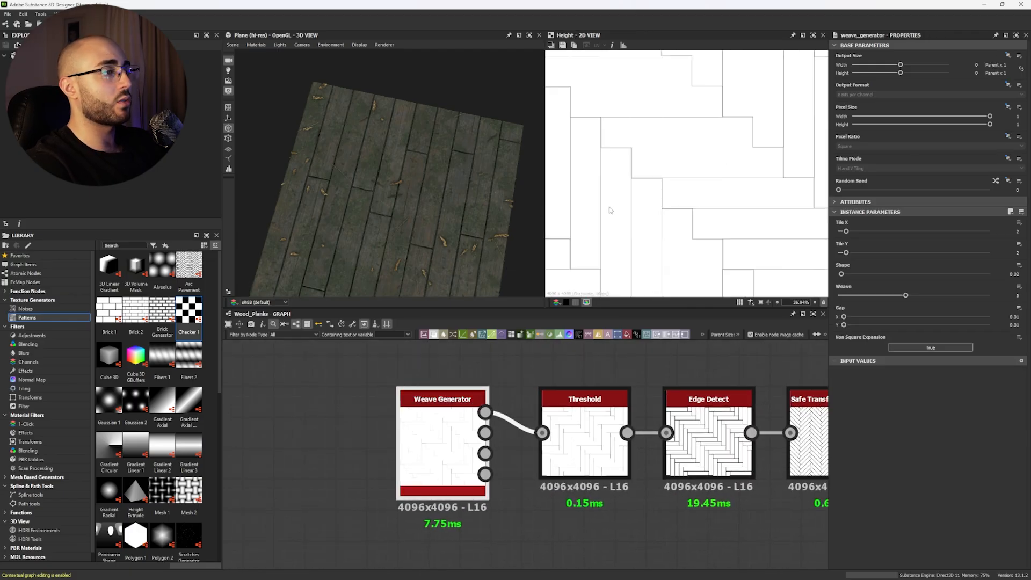
scroll(611, 209, "down", 3)
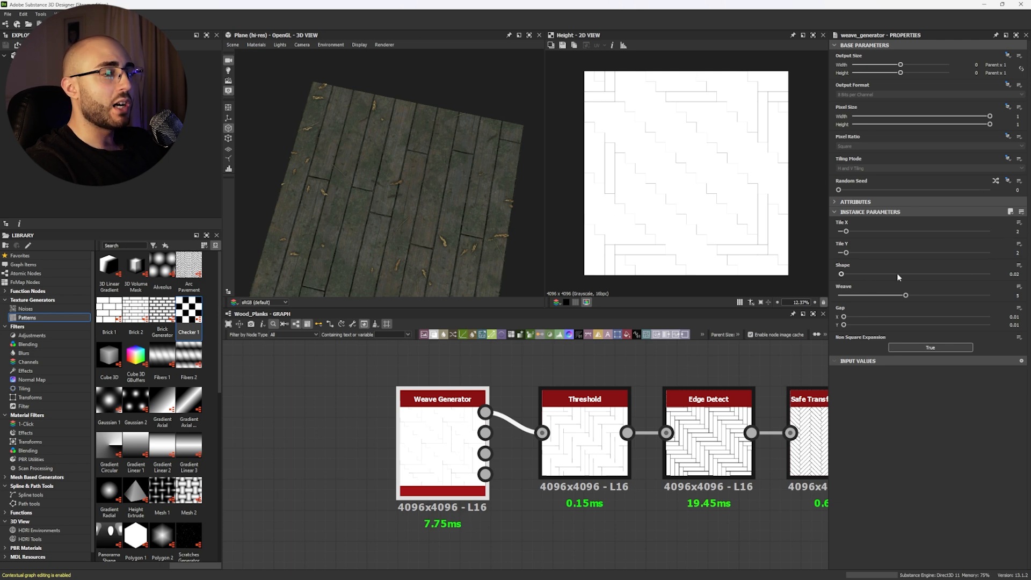
Add a second Weave Generator node and place it below the existing herringbone chain.
scroll(577, 517, "down", 4)
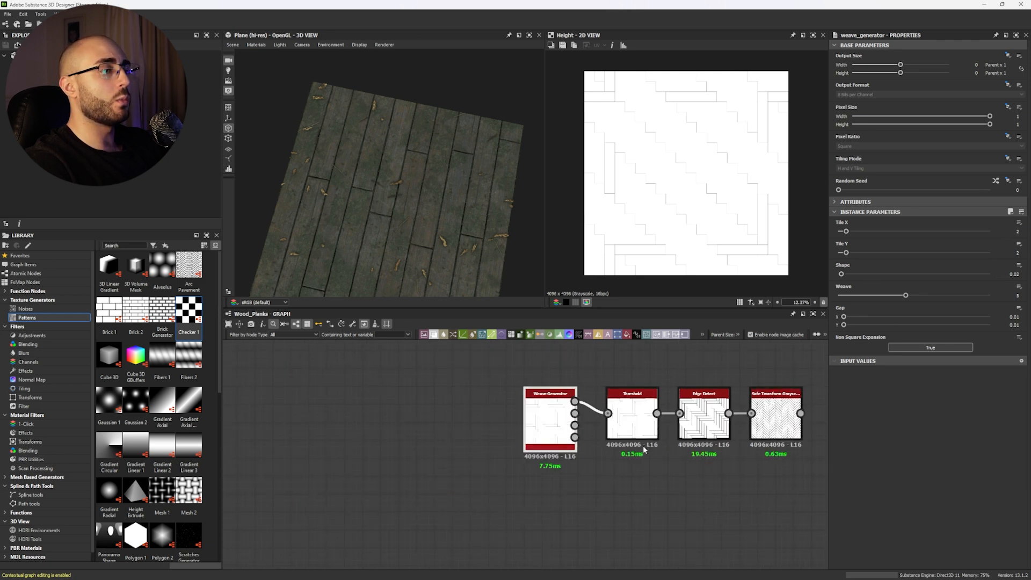
key("space")
type("weave")
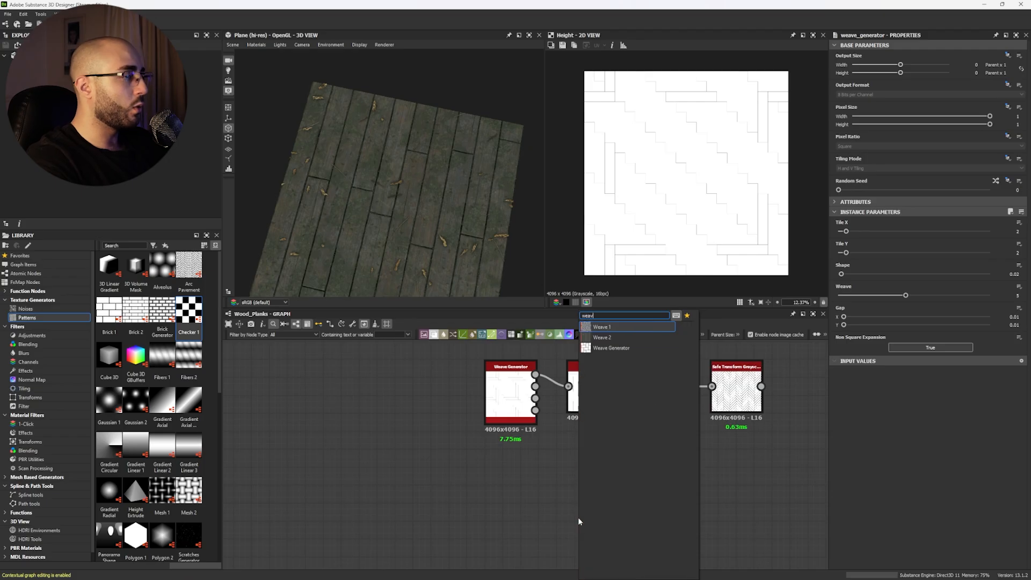
left_click(604, 346)
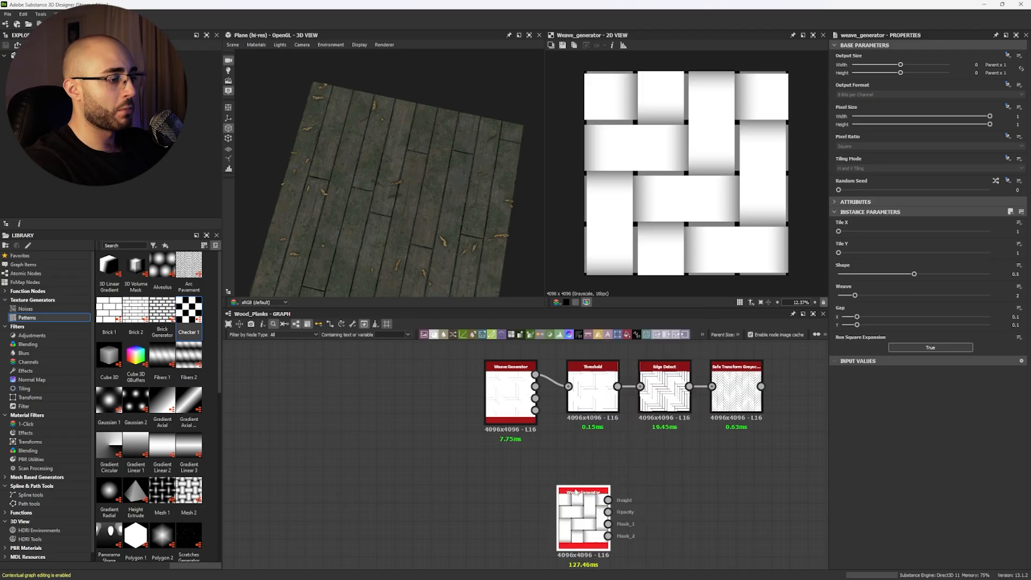
left_click_drag(591, 510, 556, 501)
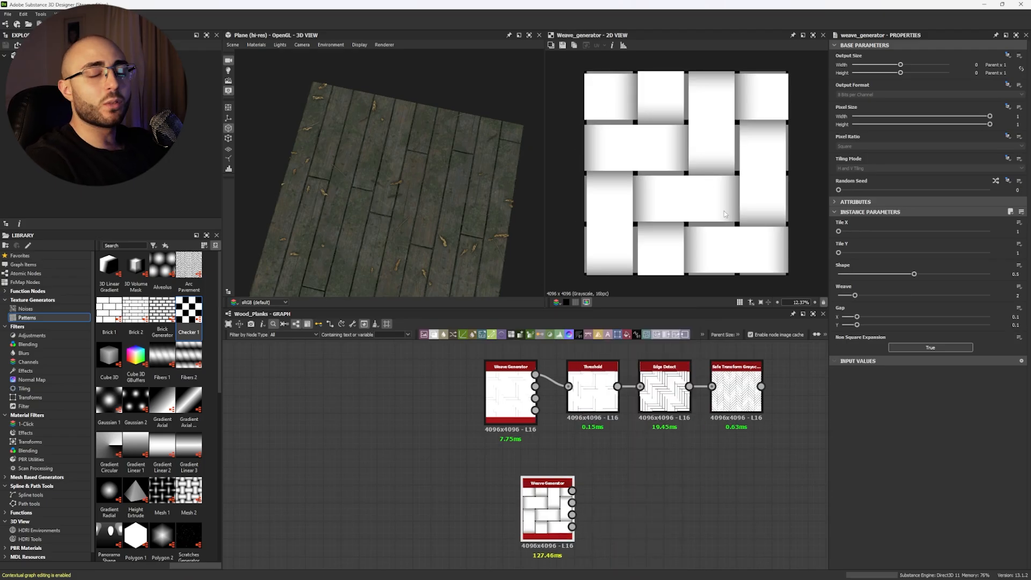
Set the new Weave Generator's Tile X and Tile Y to 2 and its Shape to 0.02.
left_click(1016, 230)
type("2")
left_click(1016, 253)
type("2")
key("Return")
left_click(1015, 275)
type("0.0")
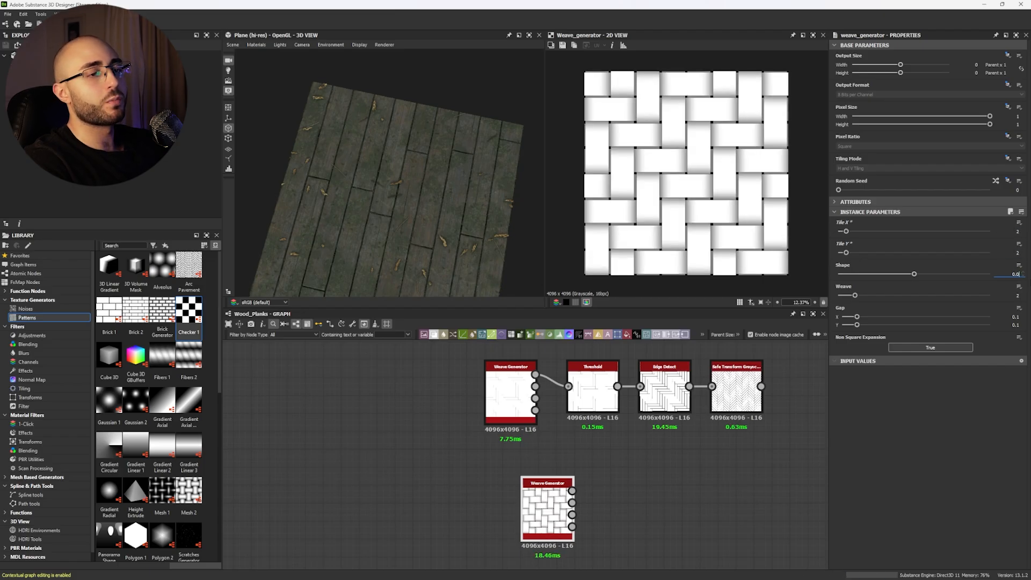
type("03")
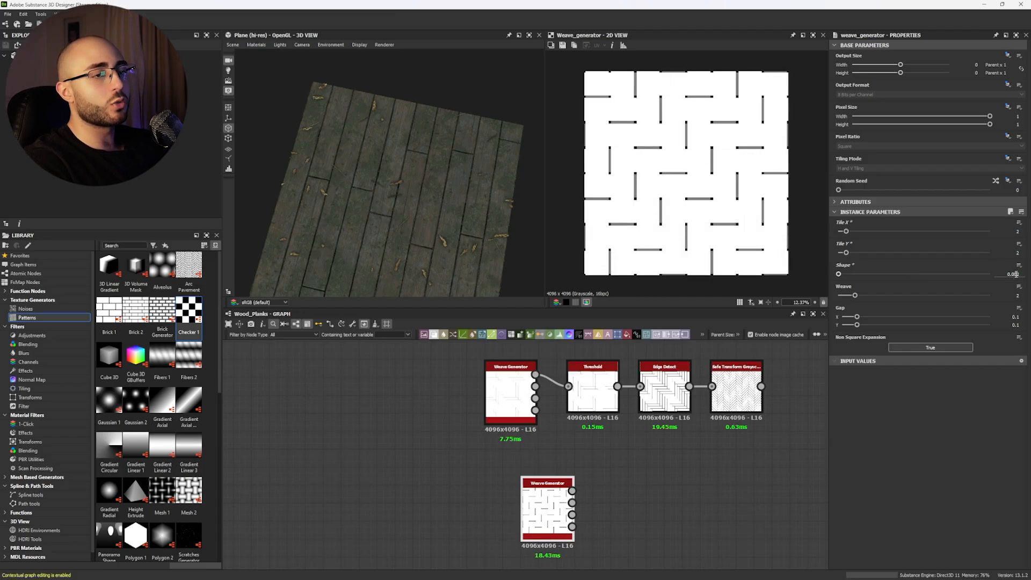
type("0.02")
key("Return")
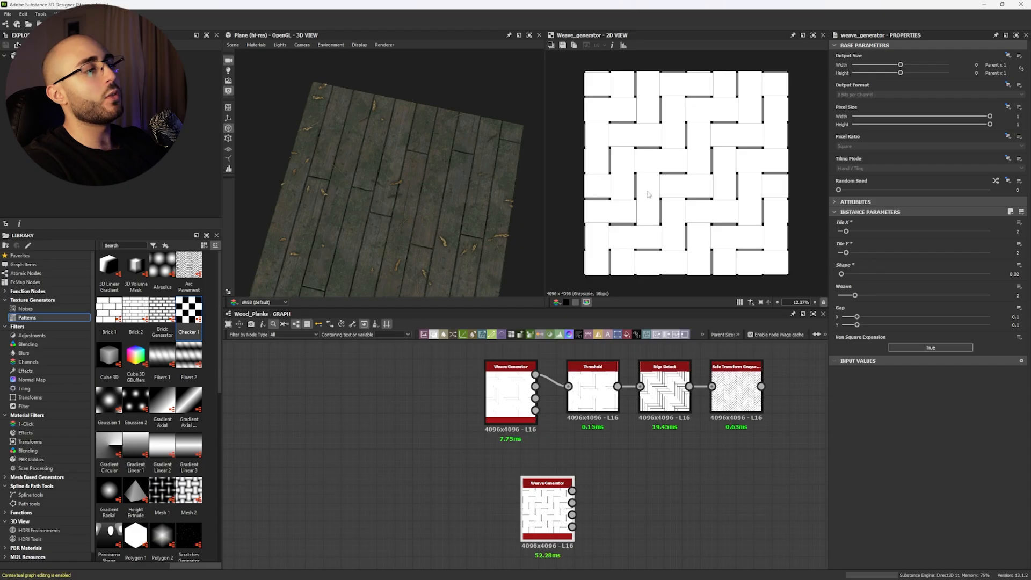
Compare the gaps in the new weave pattern with those of the original Weave Generator.
scroll(645, 175, "up", 6)
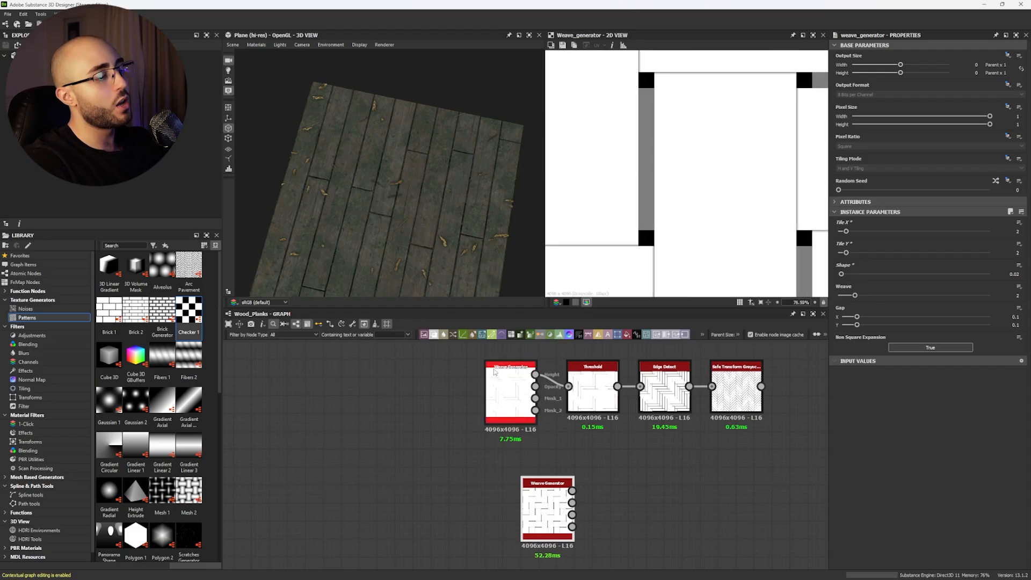
double_click(510, 391)
scroll(685, 106, "up", 2)
scroll(682, 129, "up", 3)
scroll(678, 162, "down", 6)
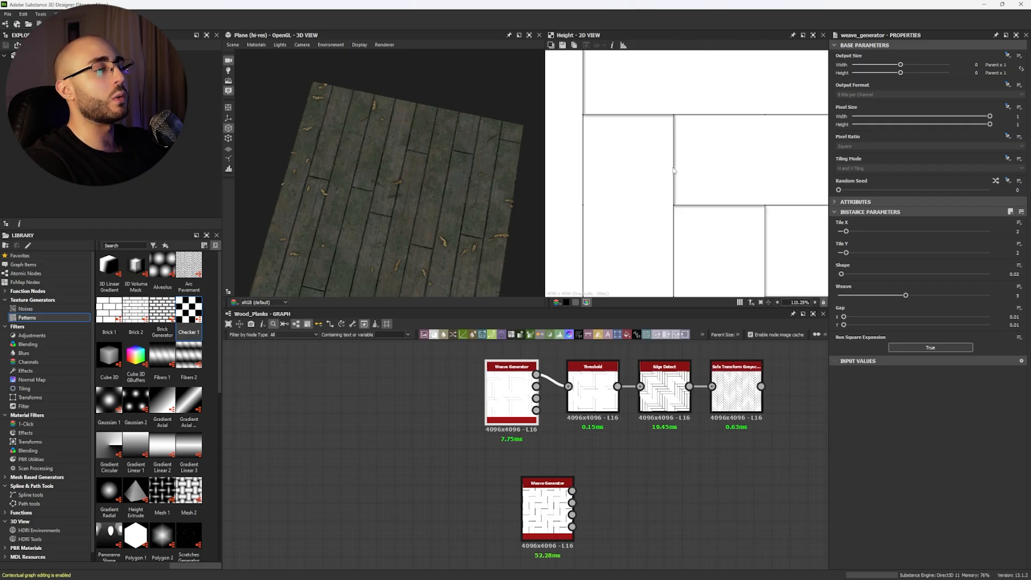
Set the new Weave Generator's X and Y Gap values to 0.01.
double_click(556, 495)
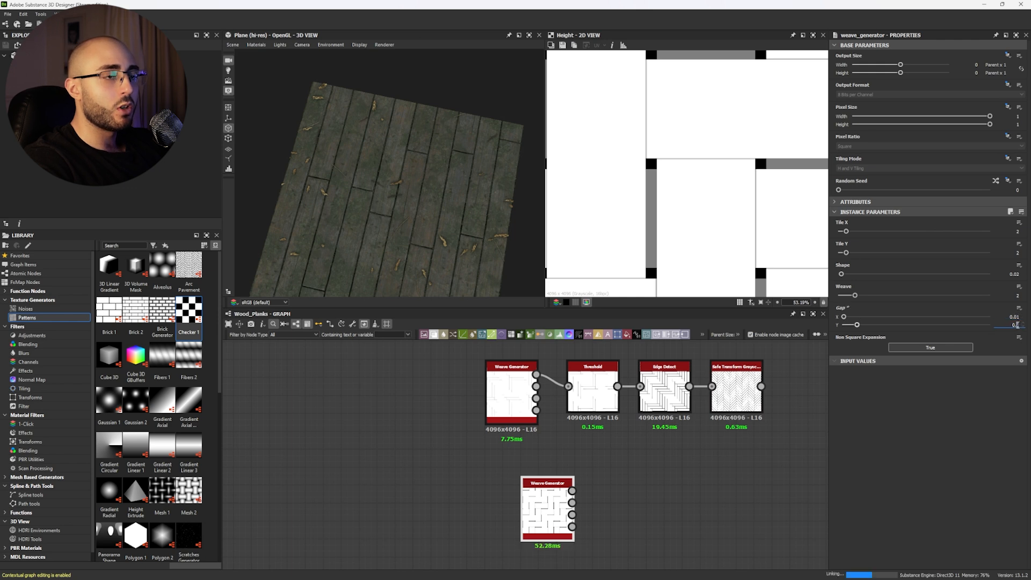
left_click(1016, 325)
type("0")
key("Return")
scroll(612, 209, "down", 8)
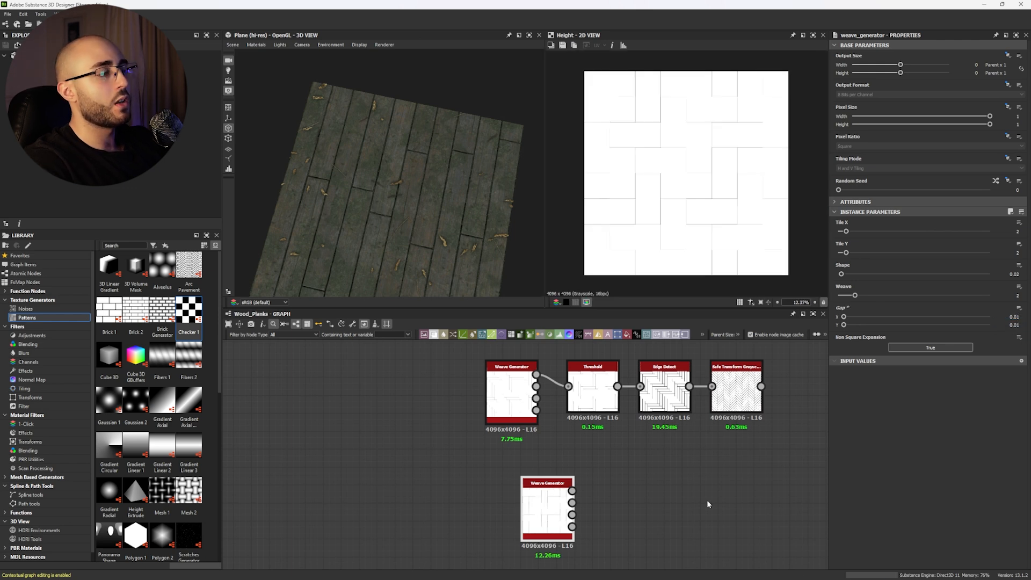
scroll(650, 215, "down", 4)
scroll(649, 216, "up", 6)
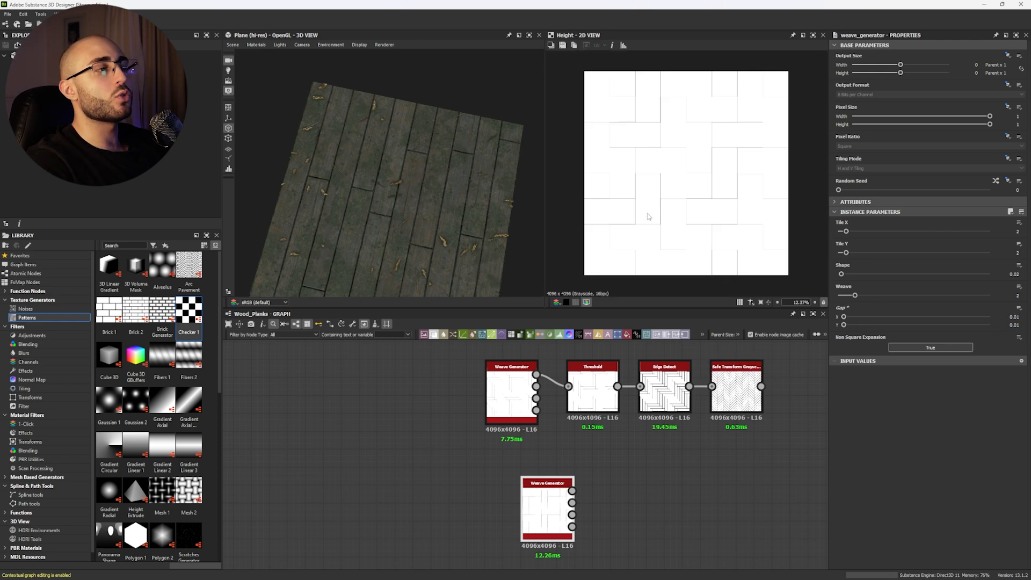
Examine the plank outlines in the Threshold node's output at several magnifications.
middle_click_drag(654, 393, 638, 378)
left_click(573, 388)
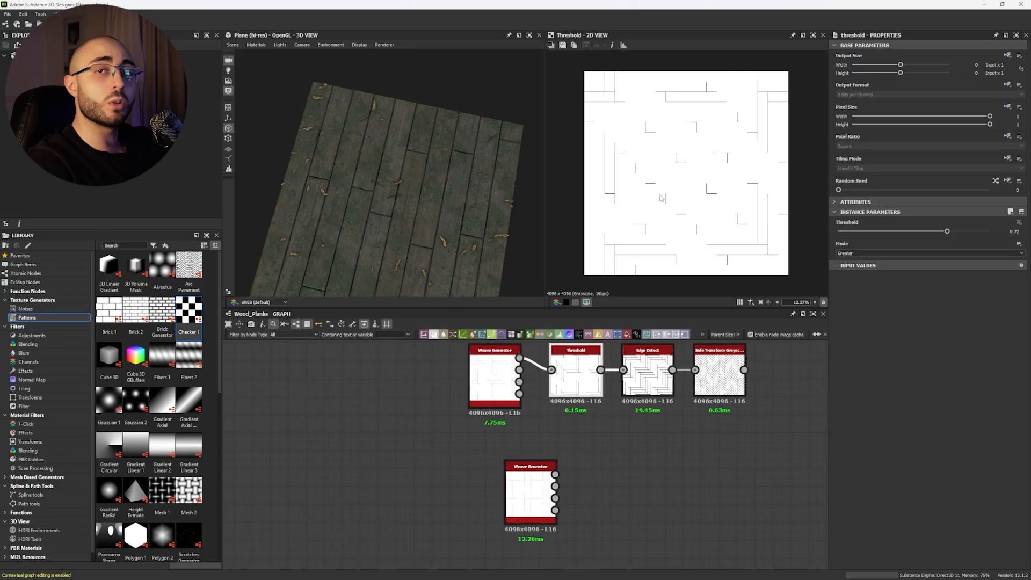
scroll(619, 237, "up", 3)
scroll(619, 236, "up", 2)
middle_click_drag(693, 268, 697, 225)
middle_click_drag(685, 113, 700, 240)
scroll(637, 155, "up", 6)
scroll(637, 154, "down", 4)
scroll(615, 133, "up", 3)
scroll(685, 107, "down", 7)
middle_click_drag(784, 215, 730, 148)
scroll(706, 182, "up", 3)
scroll(681, 189, "down", 4)
scroll(714, 139, "up", 4)
scroll(679, 221, "up", 2)
scroll(712, 157, "down", 4)
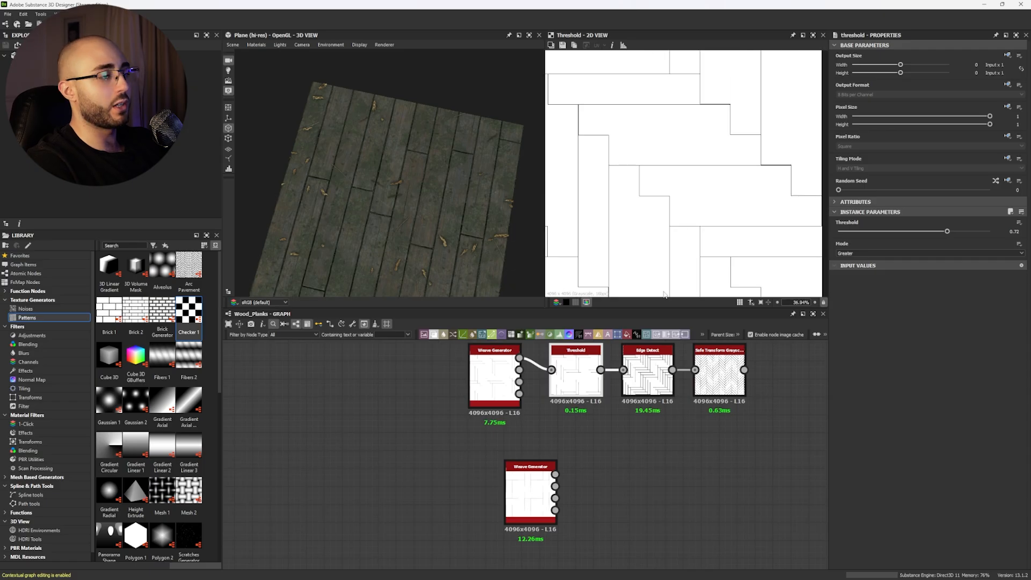
Try an Edge Width of 1 on the herringbone chain's Edge Detect node and inspect the resulting lines.
double_click(651, 377)
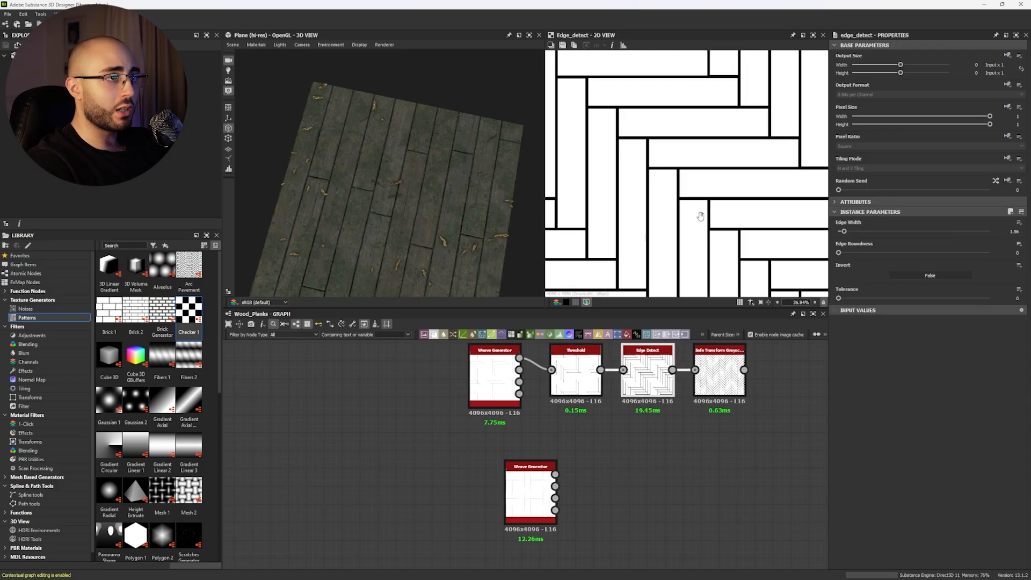
scroll(698, 213, "down", 4)
scroll(650, 231, "up", 3)
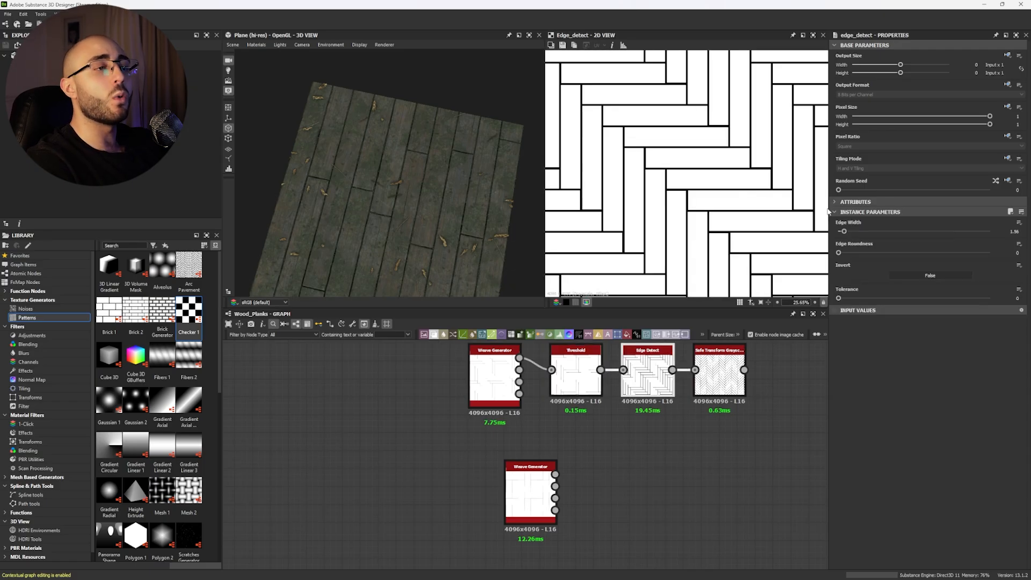
left_click(1023, 233)
type("1")
key("Return")
scroll(660, 204, "up", 6)
scroll(674, 188, "up", 3)
scroll(683, 157, "down", 3)
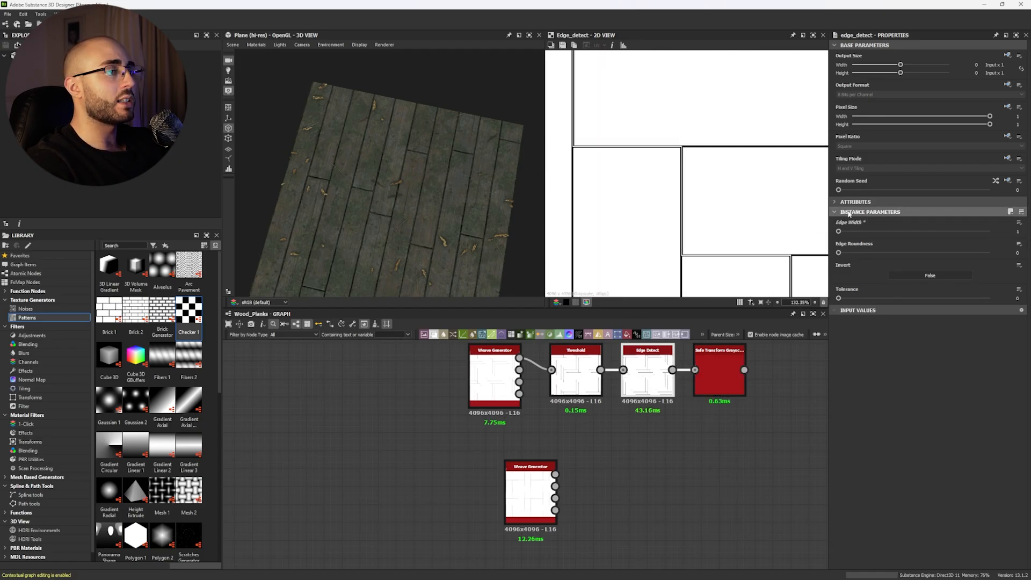
Set the Edge Detect node's Edge Width to 1.1.
left_click_drag(838, 231, 841, 232)
left_click(1014, 232)
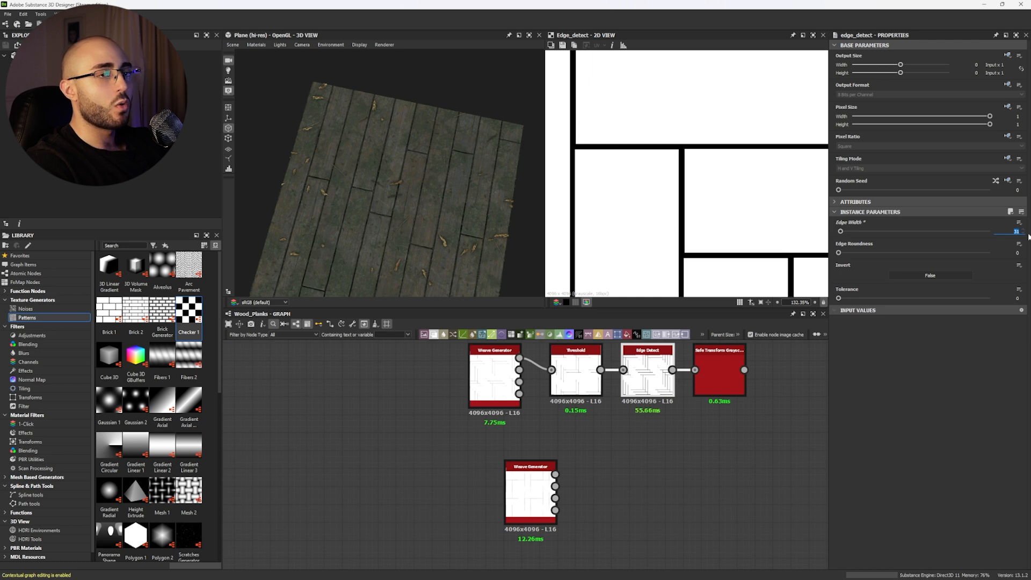
type("1.1")
key("Return")
Try an Edge Roundness of 1.87 on the Edge Detect node and inspect the plank corners.
left_click_drag(839, 252, 856, 252)
scroll(652, 213, "down", 10)
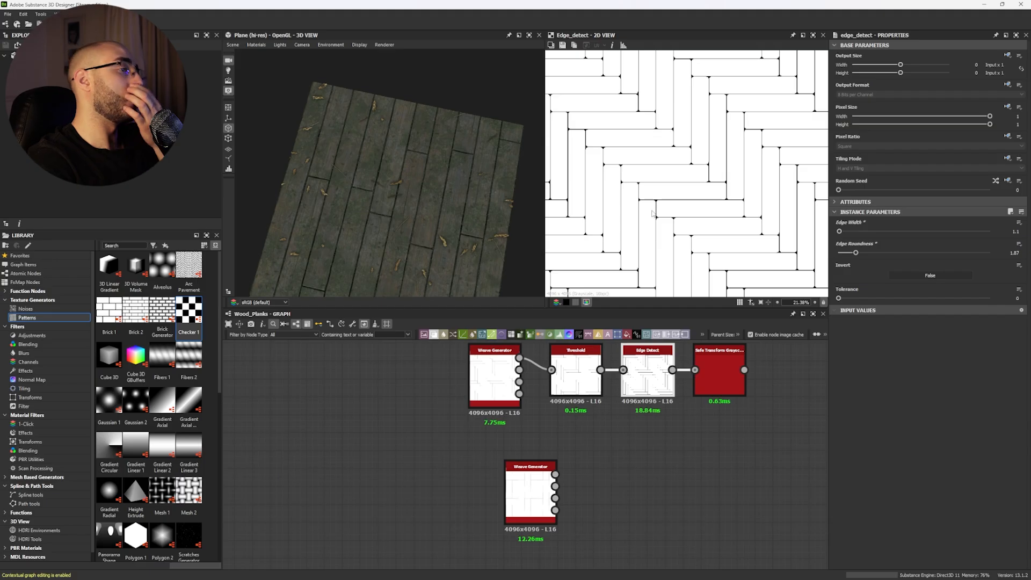
scroll(652, 213, "down", 3)
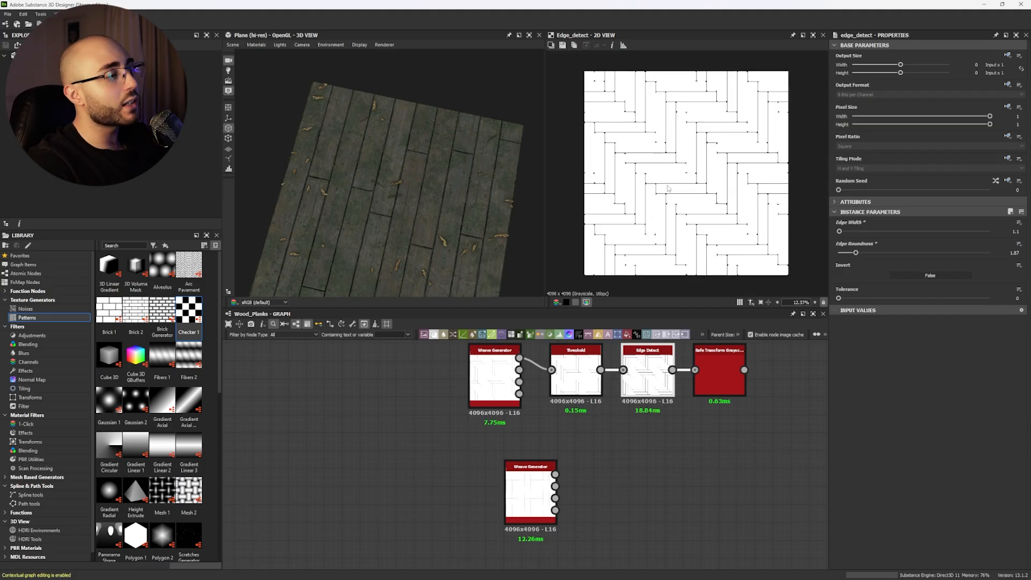
scroll(685, 188, "up", 9)
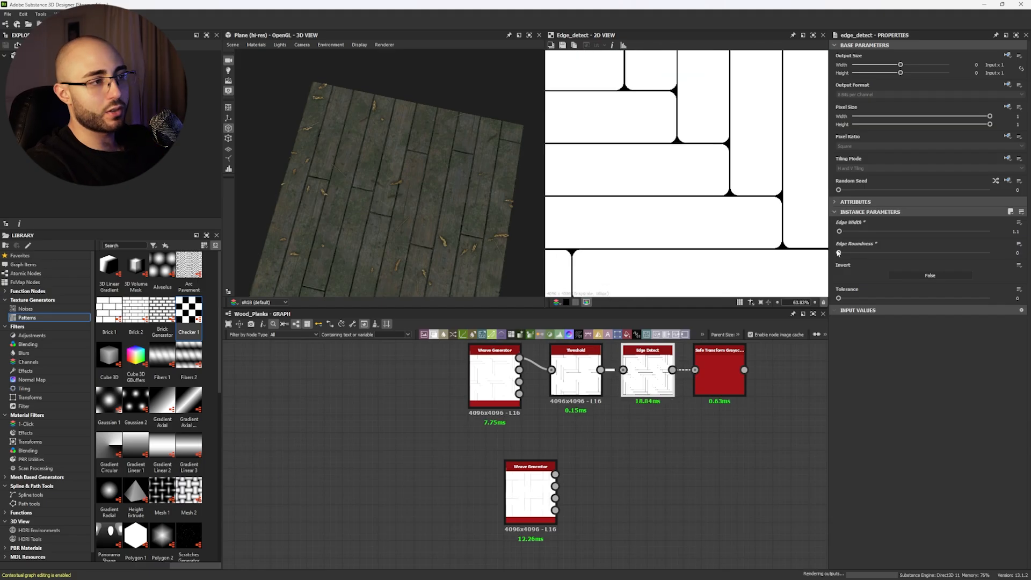
Reset the Edge Detect node's Edge Roundness to 0 and preview the Safe Transform Grayscale output.
left_click_drag(854, 252, 837, 253)
scroll(674, 194, "down", 10)
double_click(719, 376)
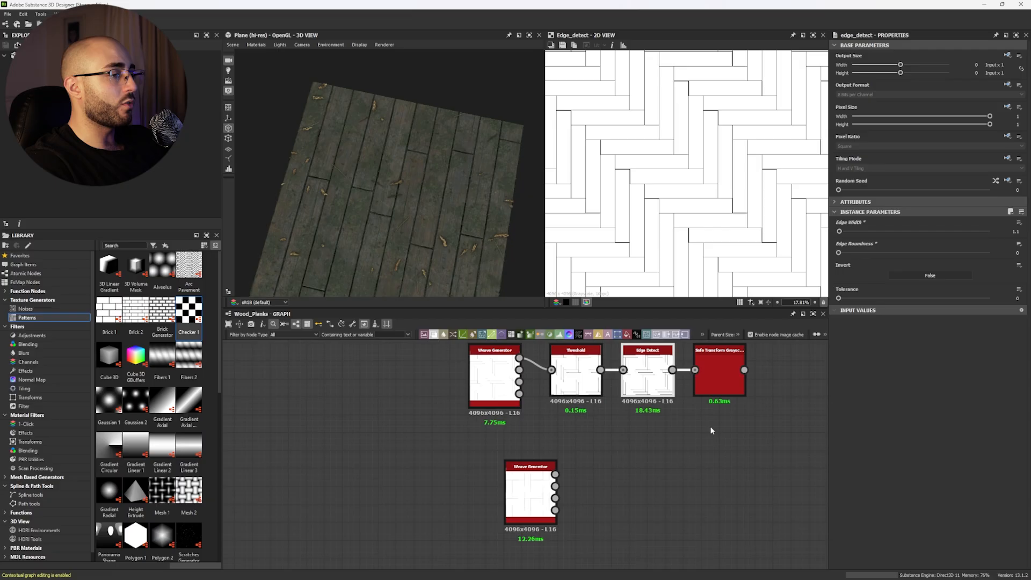
scroll(687, 235, "down", 5)
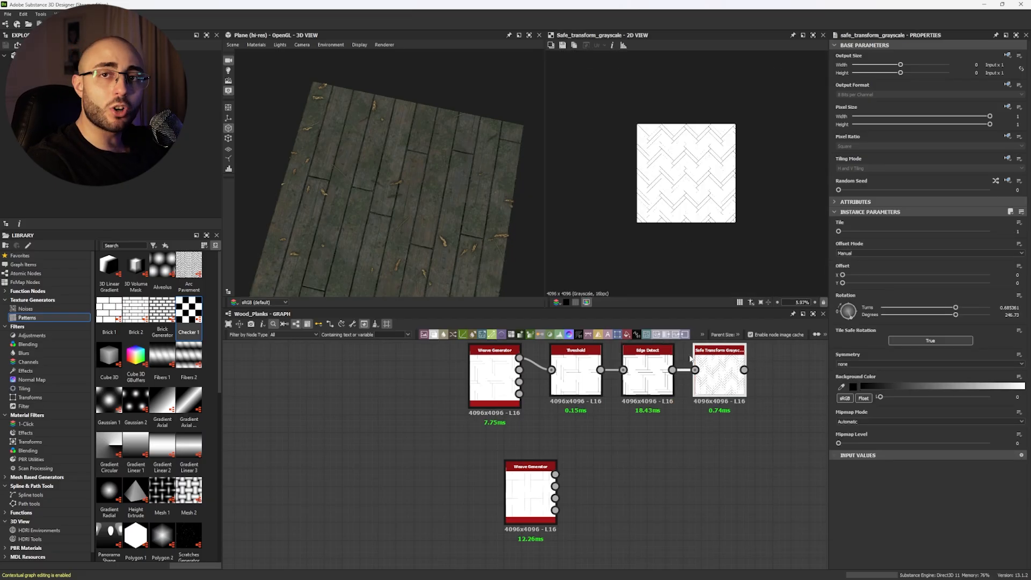
Try a Tile X and Tile Y of 3 on the herringbone chain's Weave Generator.
left_click(499, 371)
double_click(1016, 231)
scroll(671, 201, "up", 5)
double_click(1013, 252)
type("3")
key("Return")
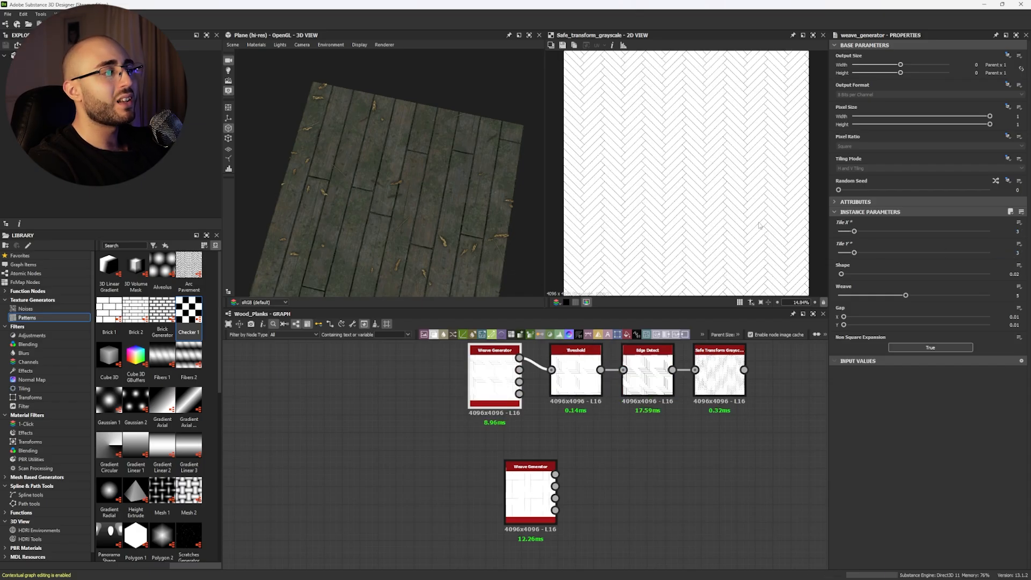
Set the herringbone Weave Generator's Tile X and Tile Y to 4 and inspect the rotated planks at several magnifications.
scroll(810, 230, "up", 1)
left_click_drag(854, 231, 863, 231)
left_click(863, 253)
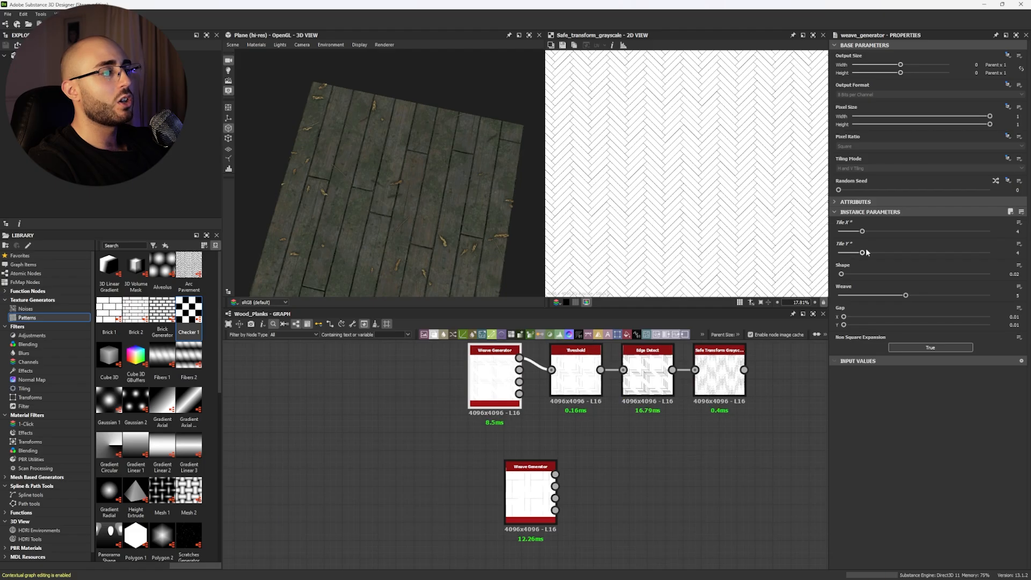
scroll(714, 207, "up", 7)
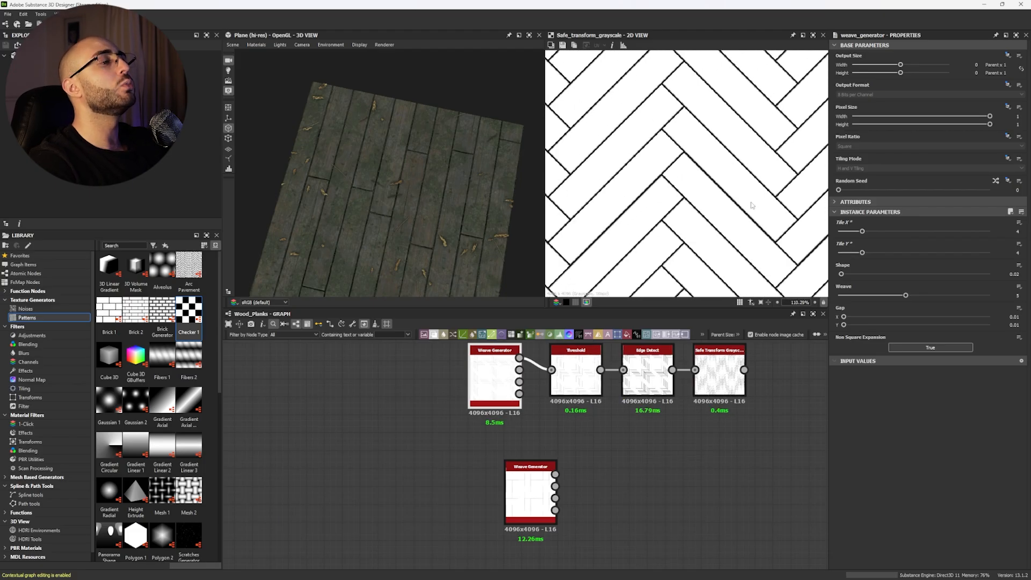
scroll(707, 207, "down", 8)
scroll(646, 204, "up", 5)
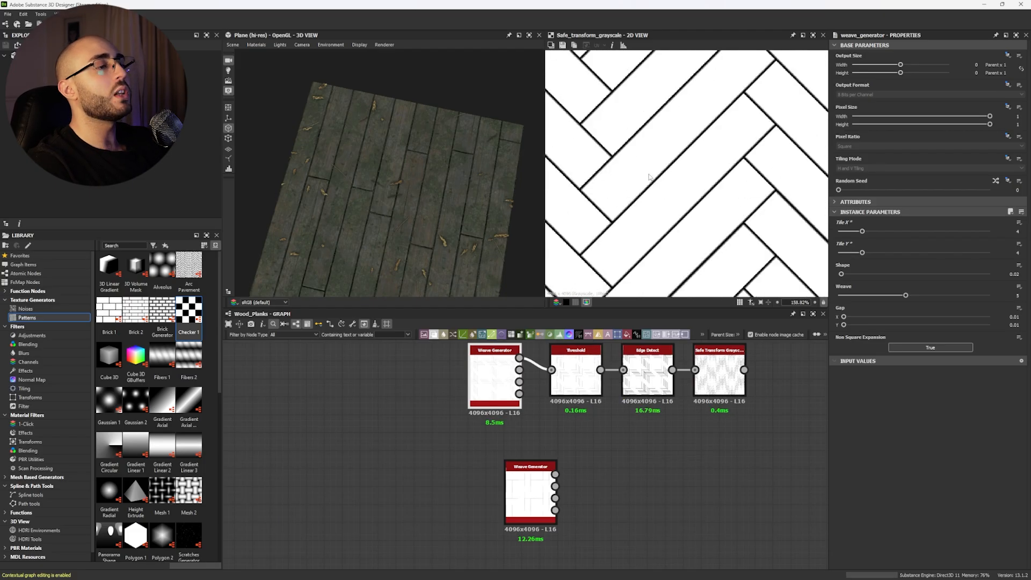
scroll(654, 152, "down", 7)
scroll(666, 185, "up", 4)
scroll(665, 186, "down", 4)
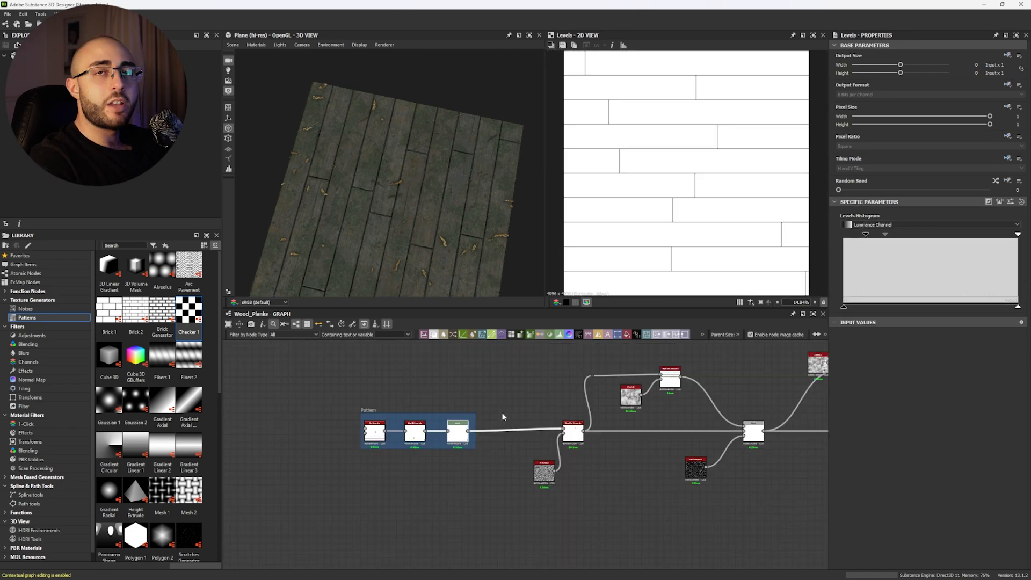
Preview the Tile Generator, Blur HQ Grayscale and Levels outputs in the Pattern frame one after another.
scroll(384, 471, "up", 4)
double_click(360, 382)
scroll(663, 182, "up", 3)
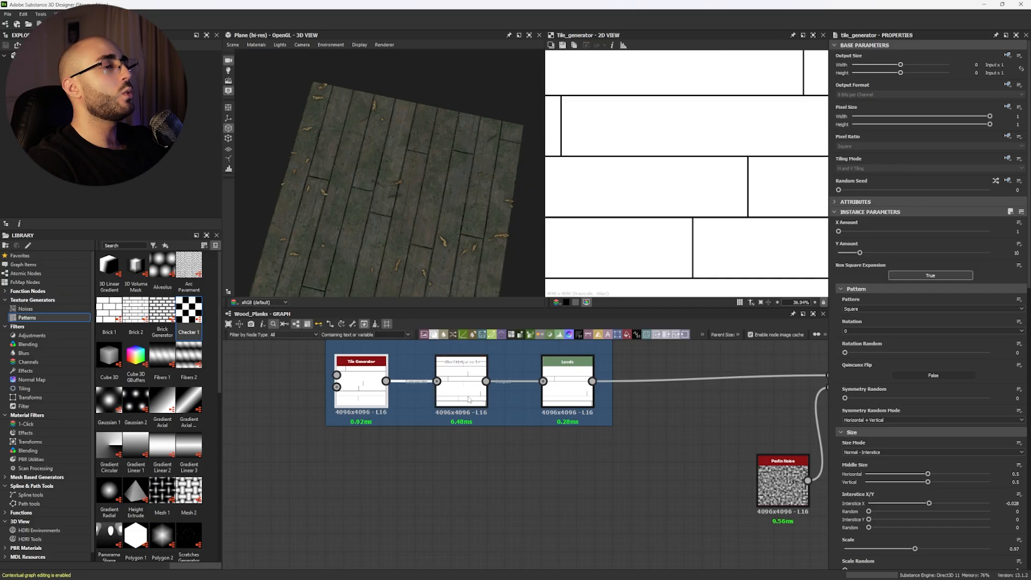
double_click(468, 399)
double_click(555, 393)
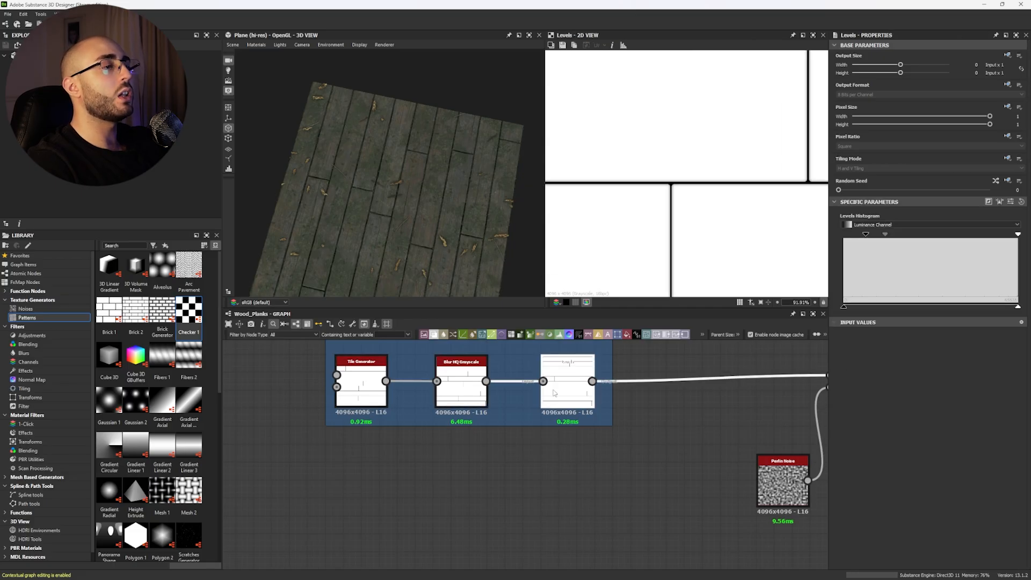
Compare the plank joint corners in the Levels and Blur HQ Grayscale outputs, and examine a plank corner in the 3D view.
scroll(655, 193, "up", 8)
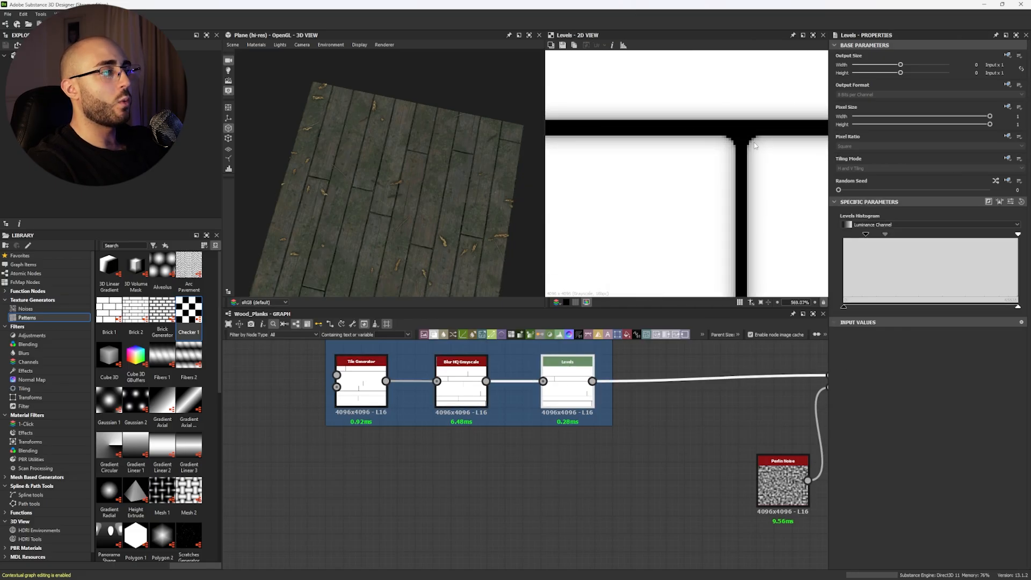
double_click(460, 376)
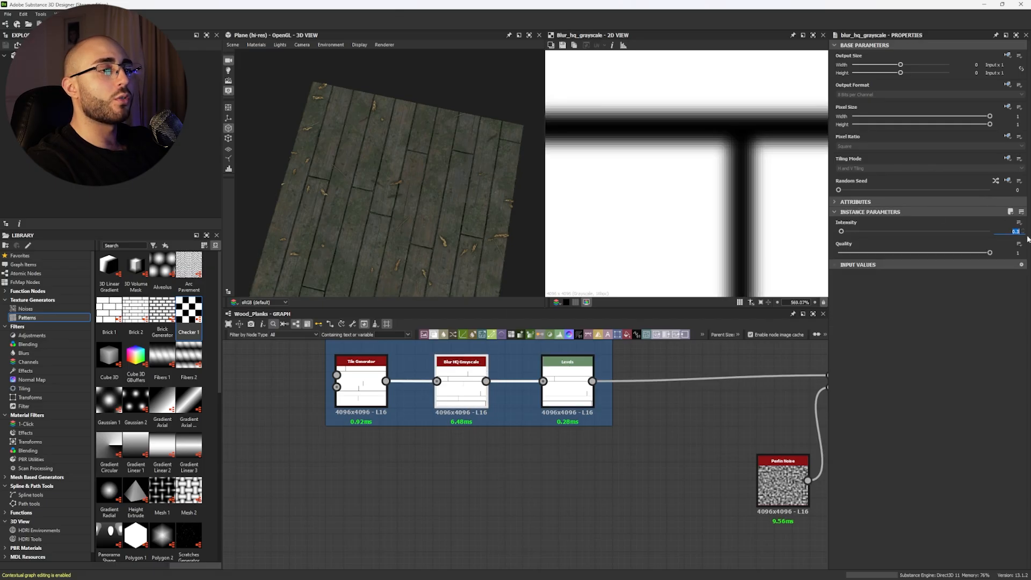
double_click(563, 382)
scroll(730, 172, "up", 4)
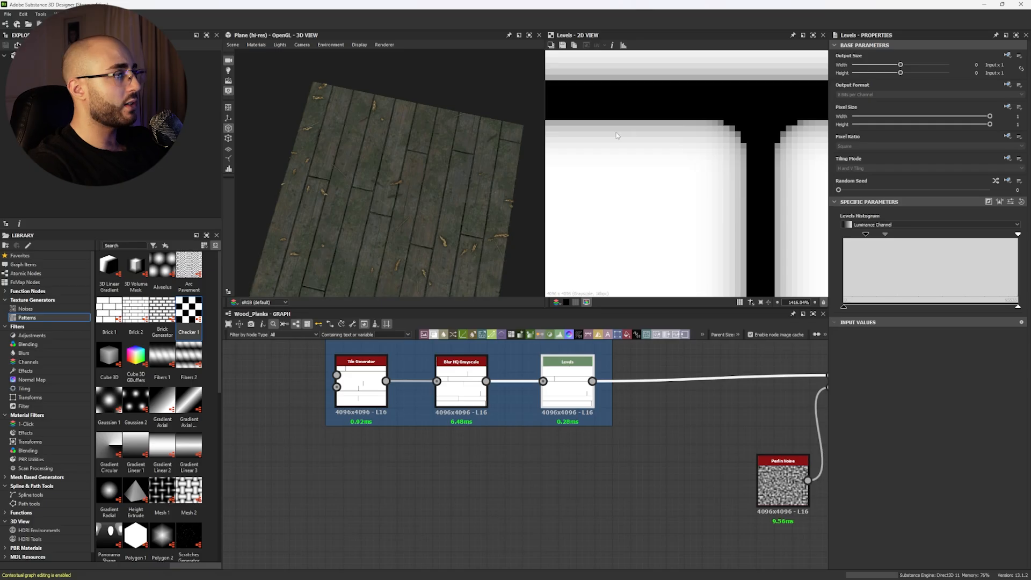
scroll(373, 213, "up", 10)
left_click_drag(379, 199, 401, 174)
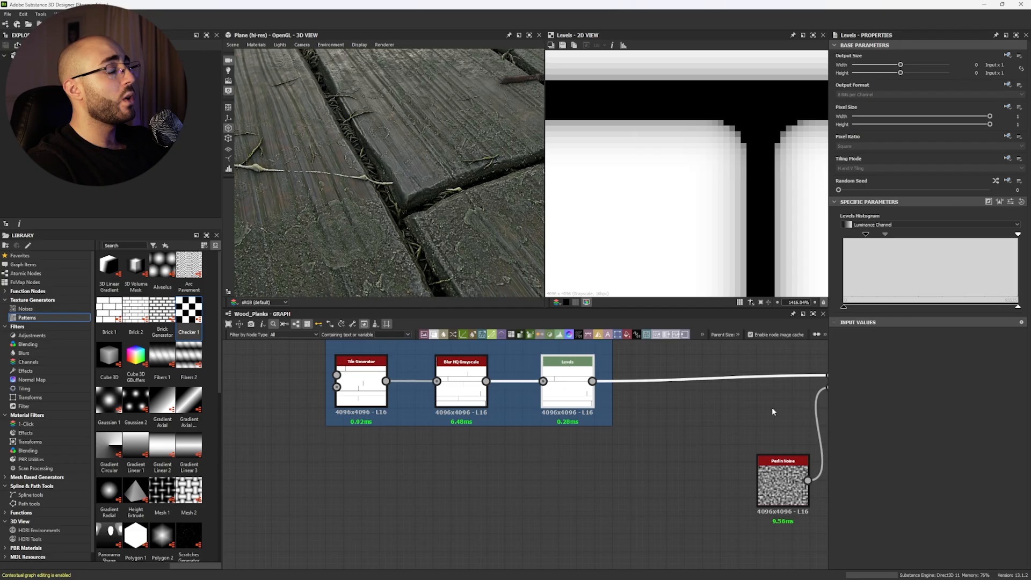
Connect the Uniform Color node to the Base Color output in place of the wood color.
scroll(741, 423, "down", 12)
middle_click_drag(697, 452, 210, 489)
scroll(590, 403, "up", 8)
scroll(581, 385, "up", 4)
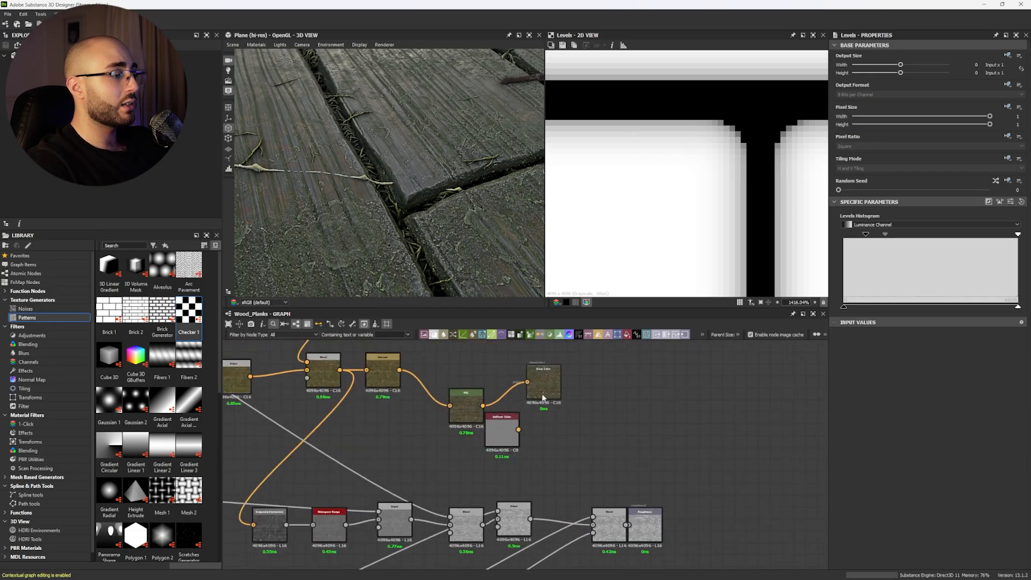
left_click_drag(527, 382, 519, 429)
left_click_drag(456, 247, 382, 185)
Preview the output of the Slope Blur Grayscale node that follows the Pattern frame.
scroll(414, 481, "down", 10)
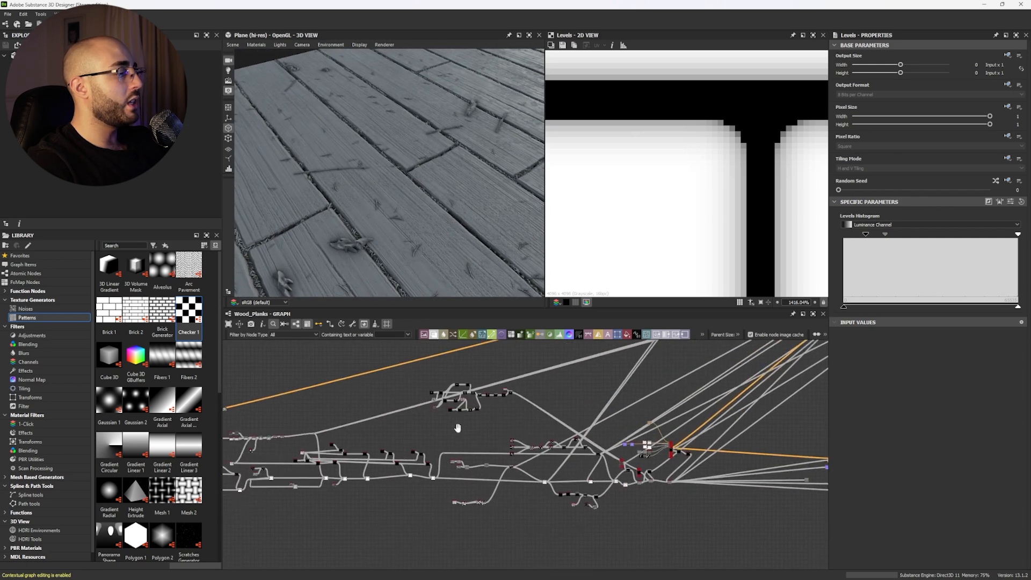
middle_click_drag(375, 439, 588, 421)
scroll(374, 438, "up", 7)
scroll(521, 477, "up", 1)
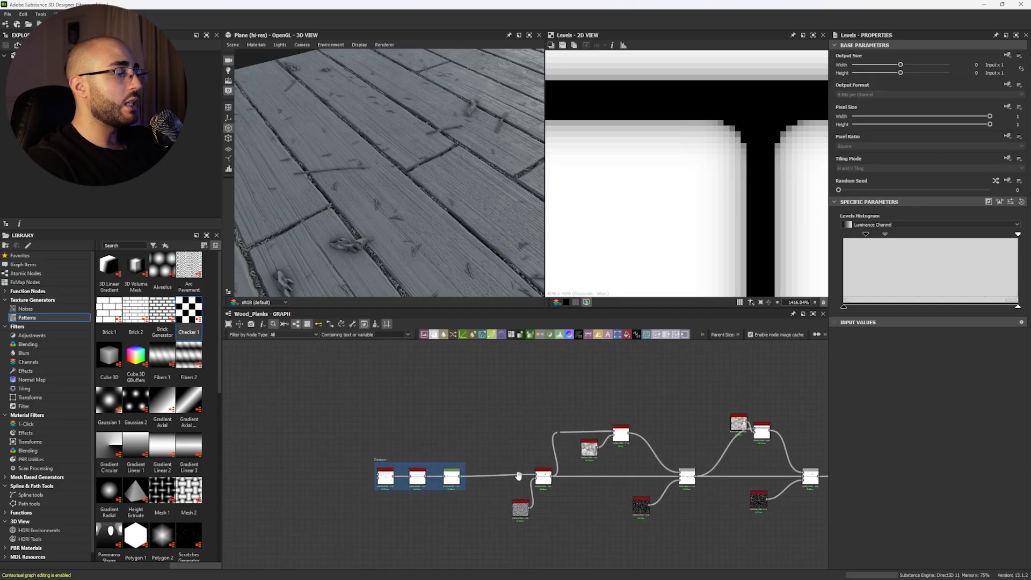
middle_click_drag(520, 476, 456, 464)
mouse_move(416, 231)
left_mouse_down()
mouse_move(405, 219)
mouse_move(462, 230)
mouse_move(425, 217)
left_mouse_up()
scroll(417, 405, "up", 6)
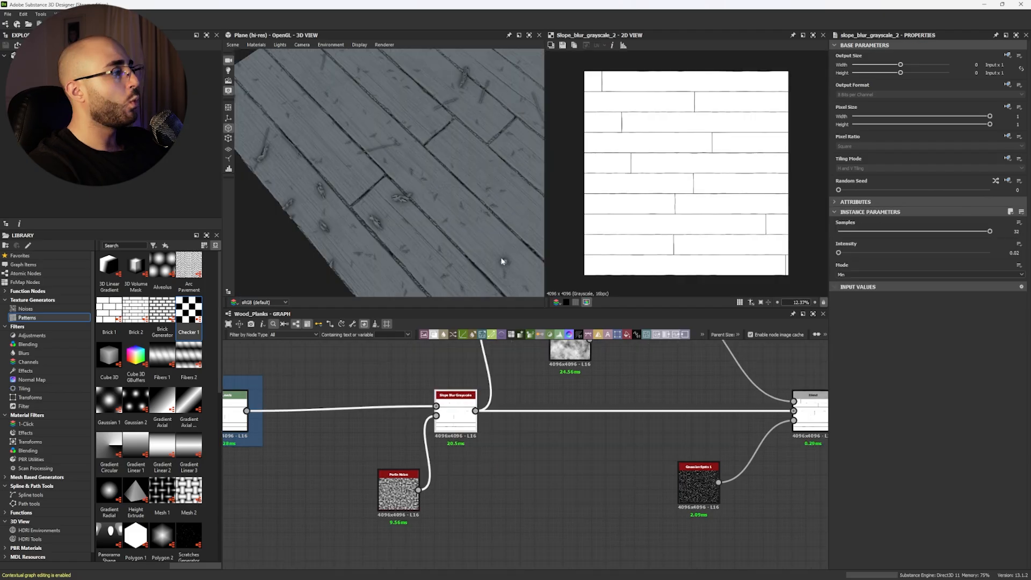
Examine the plank edges and gaps up close in the 3D view.
scroll(424, 230, "up", 3)
left_click_drag(424, 231, 456, 233)
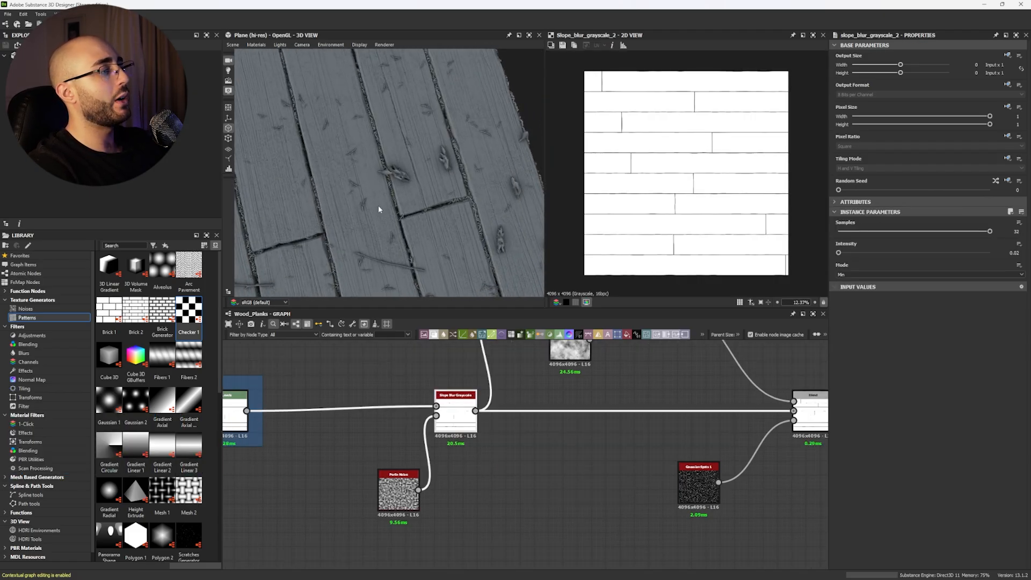
scroll(428, 230, "up", 4)
left_click_drag(363, 183, 395, 197)
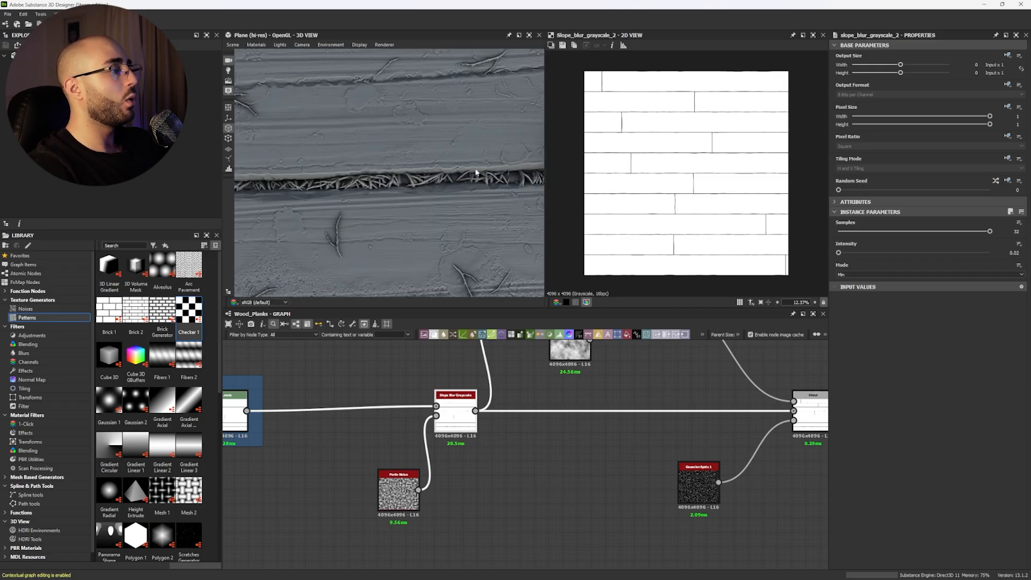
Add a test Slope Blur Grayscale node fed by the Pattern frame's Levels node.
scroll(444, 204, "down", 5)
middle_click_drag(243, 431, 324, 361)
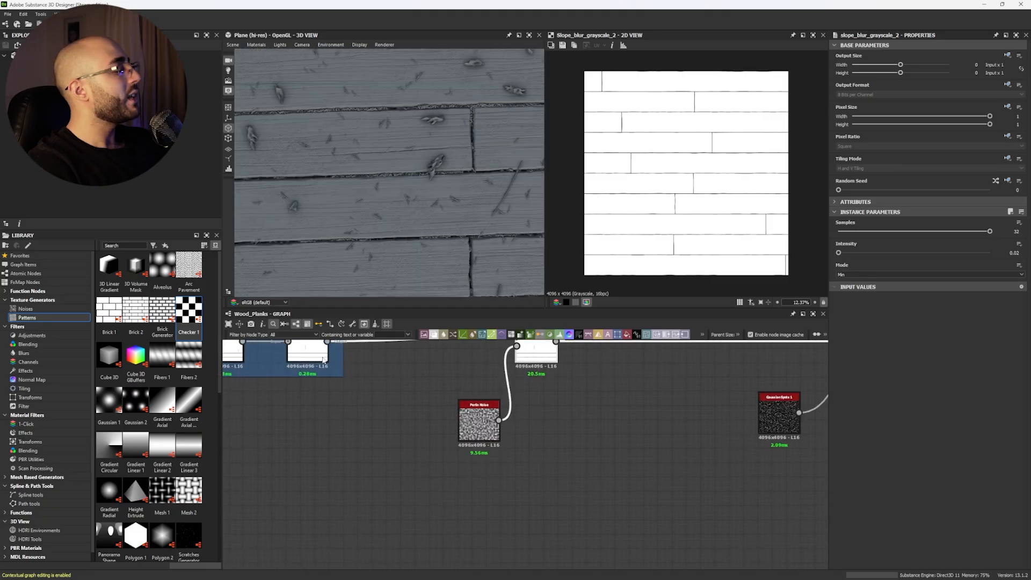
scroll(324, 360, "down", 3)
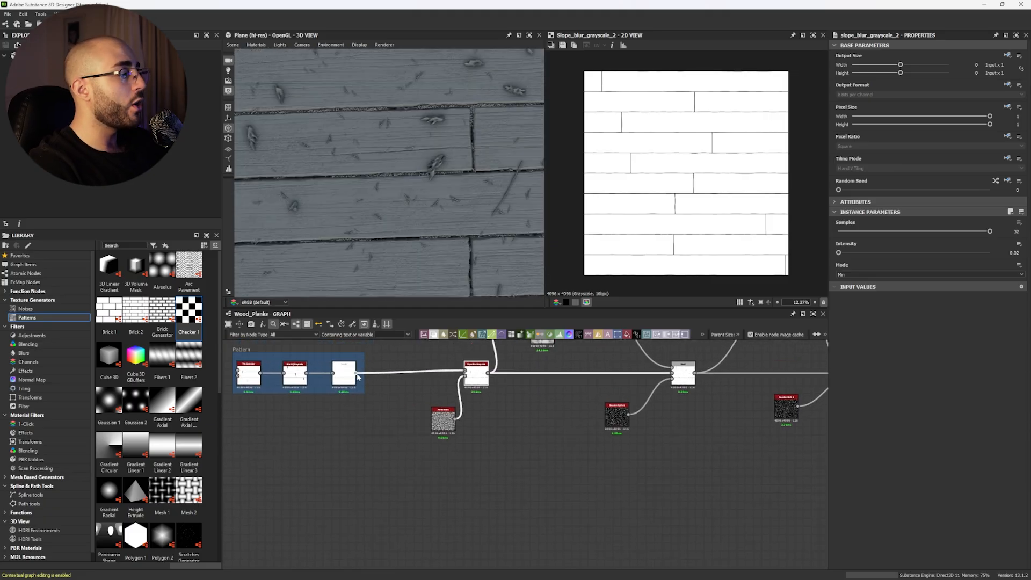
left_click_drag(355, 374, 418, 486)
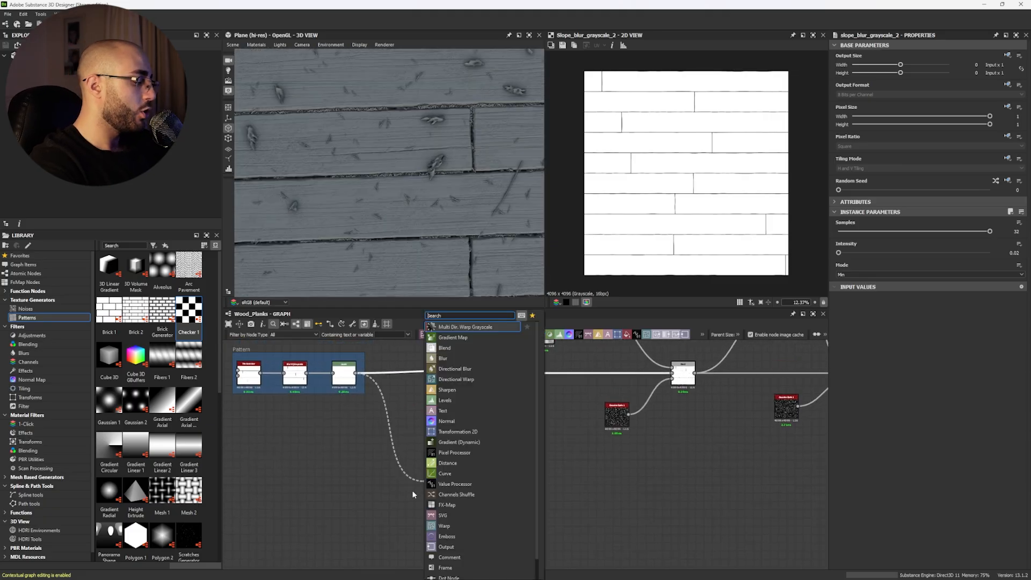
type("slope")
key("Return")
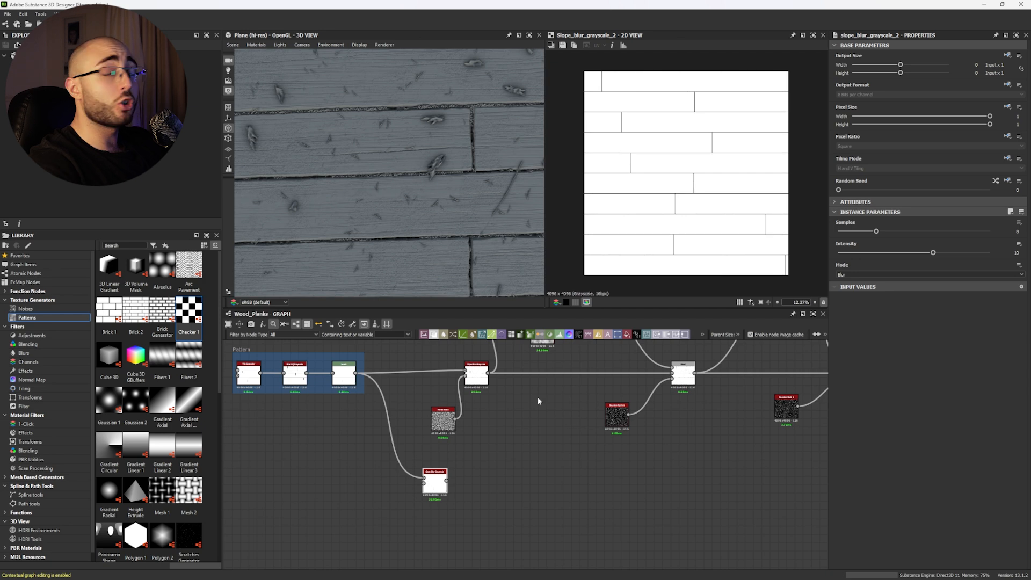
Add a Clouds 2 noise and connect it to the test Slope Blur Grayscale node's slope input.
middle_click_drag(381, 489, 494, 471)
scroll(494, 470, "up", 2)
left_click(476, 479)
key("space")
type("clou")
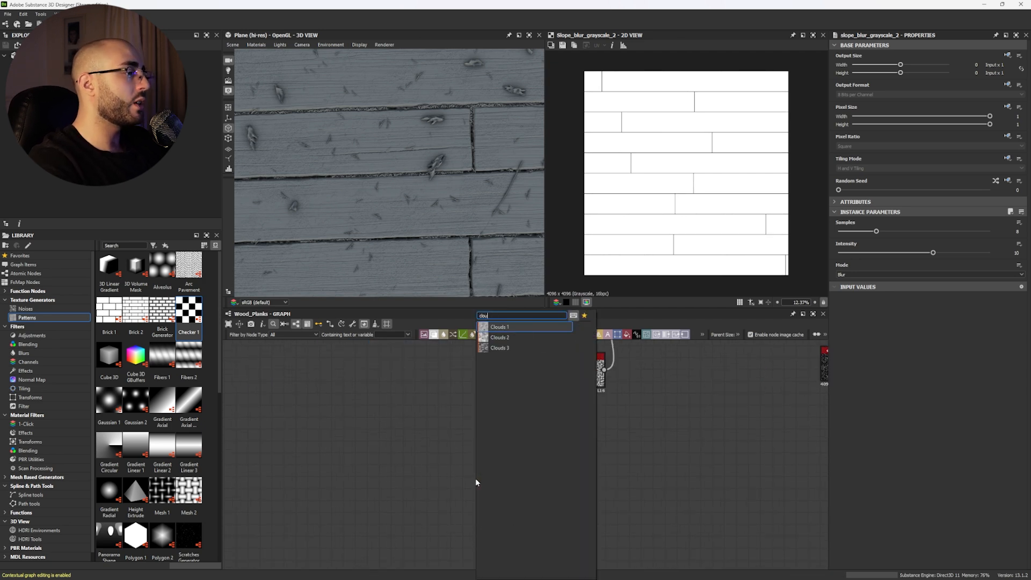
key("Down")
key("Return")
left_click_drag(559, 462, 521, 471)
Set the test Slope Blur Grayscale node's Samples to 32 and Intensity to 0.21, and inspect the plank edges.
double_click(572, 460)
left_click_drag(873, 232, 990, 232)
left_click_drag(933, 253, 841, 253)
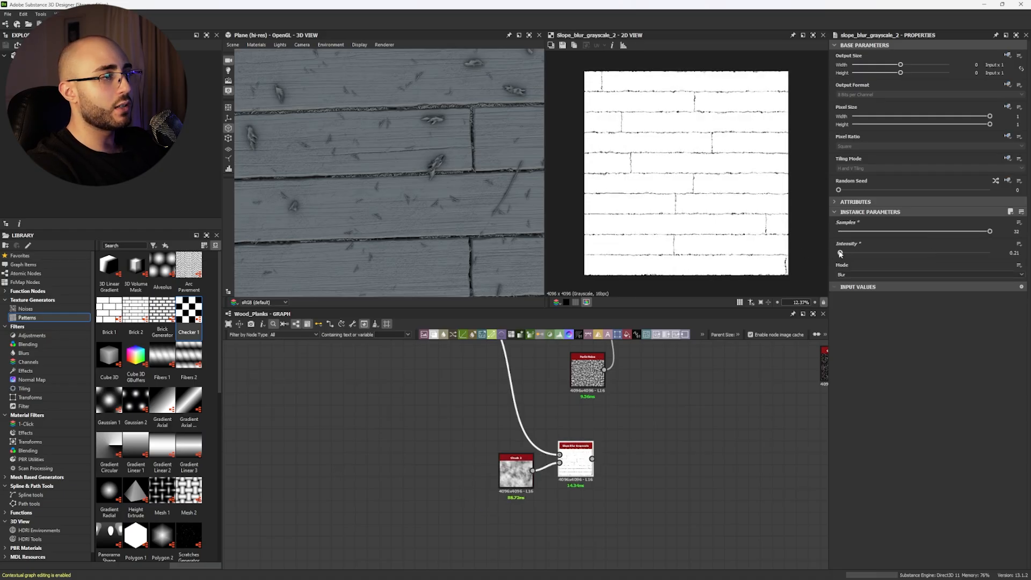
scroll(657, 224, "up", 6)
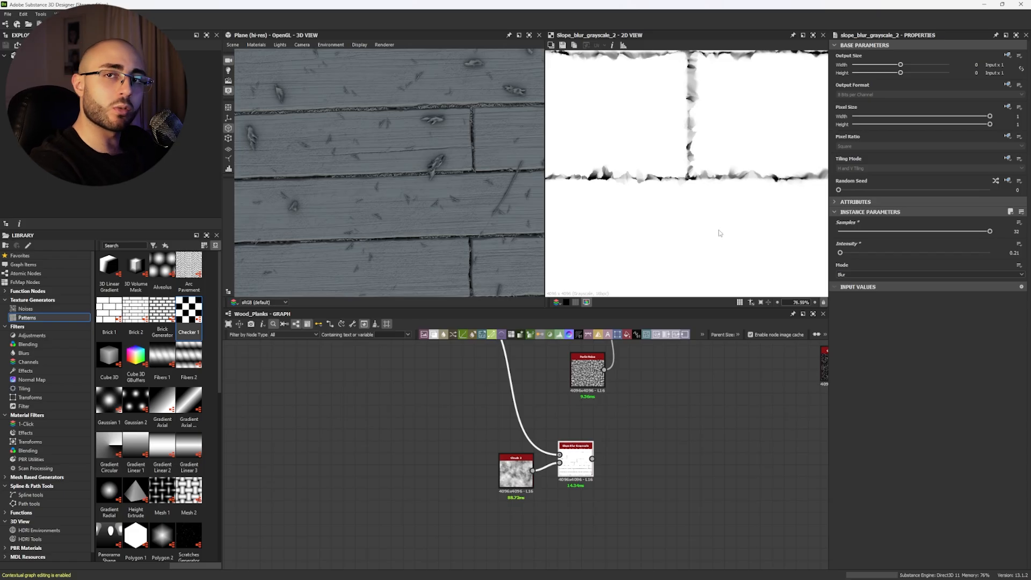
scroll(607, 181, "up", 4)
Try moving the original Slope Blur Grayscale's output links to the test node and view the planks in 3D.
middle_click_drag(629, 406, 612, 462)
scroll(612, 462, "down", 1)
left_click_drag(630, 378, 580, 507, "shift")
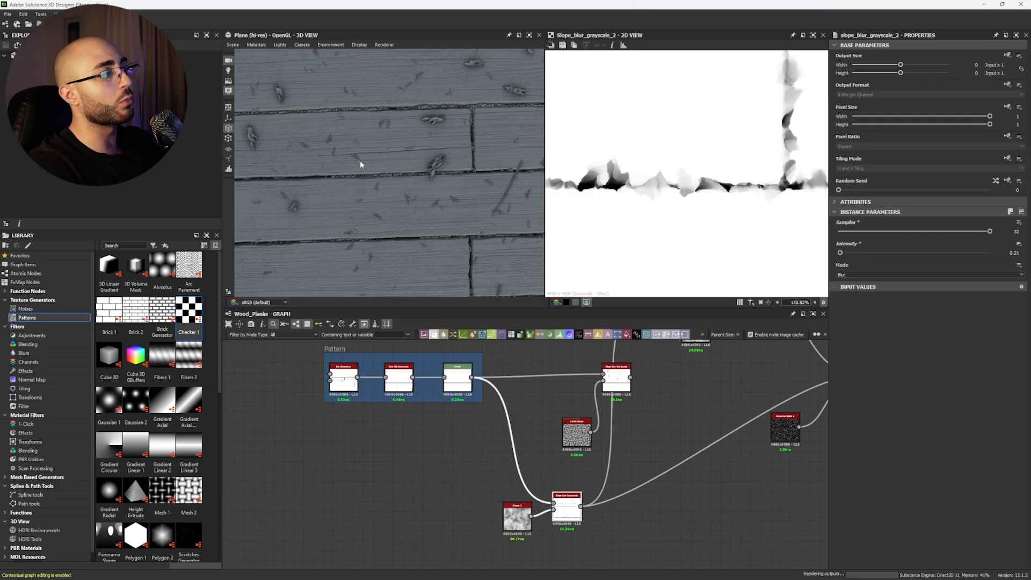
scroll(367, 175, "down", 5)
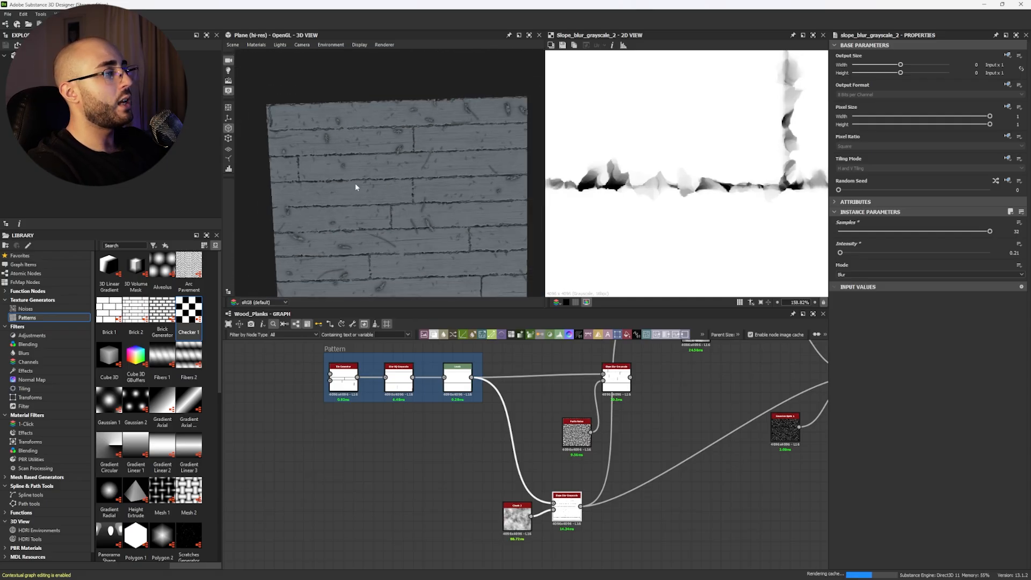
left_click_drag(342, 185, 339, 175, "alt")
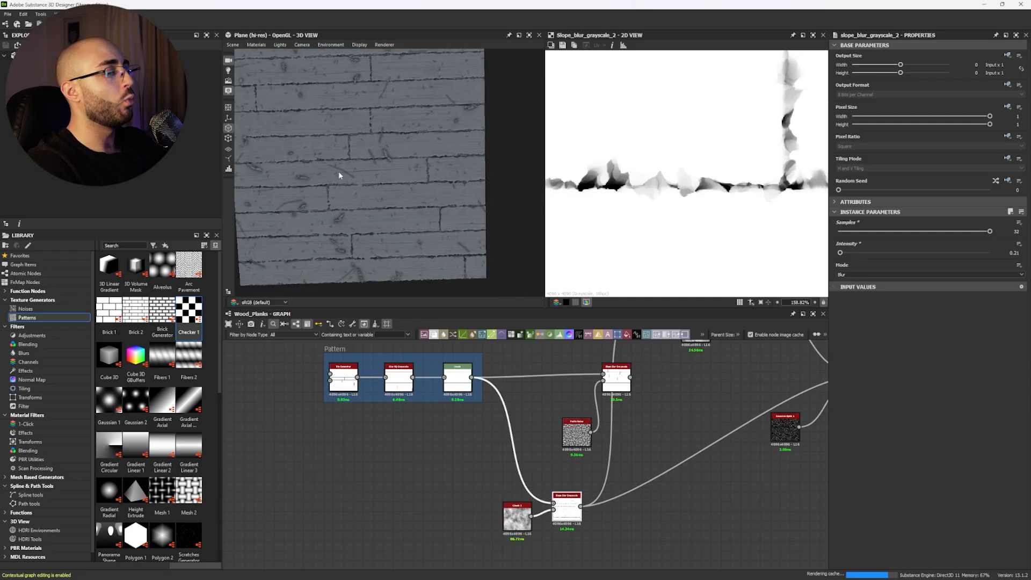
Delete the test Slope Blur Grayscale node and its Clouds 2 noise.
middle_click_drag(462, 492, 433, 449)
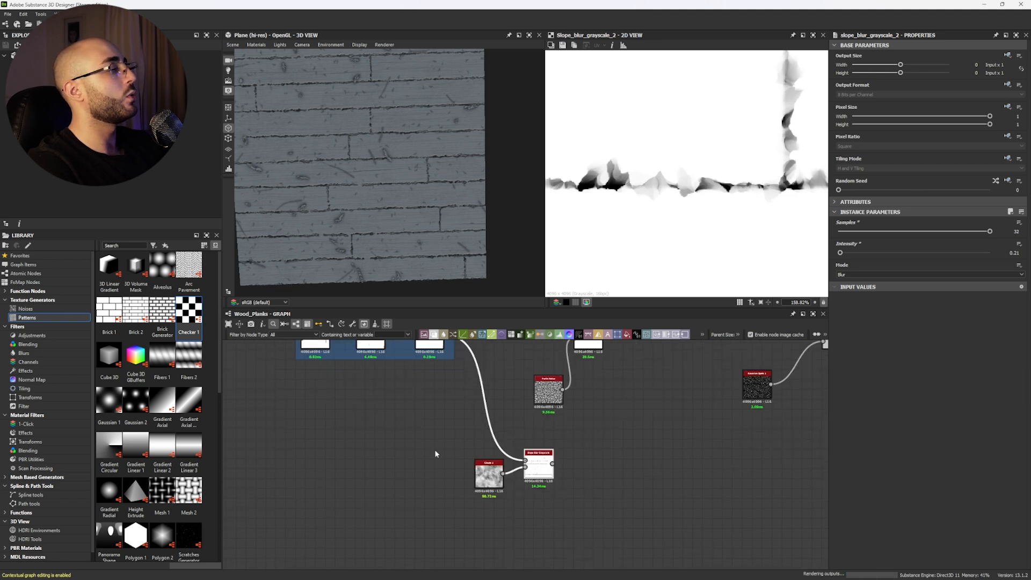
left_click_drag(437, 448, 591, 523)
key("Delete")
Examine the original Slope Blur Grayscale node's output and settings alongside the plank edges in the 3D view.
scroll(339, 199, "up", 3)
scroll(361, 167, "up", 5)
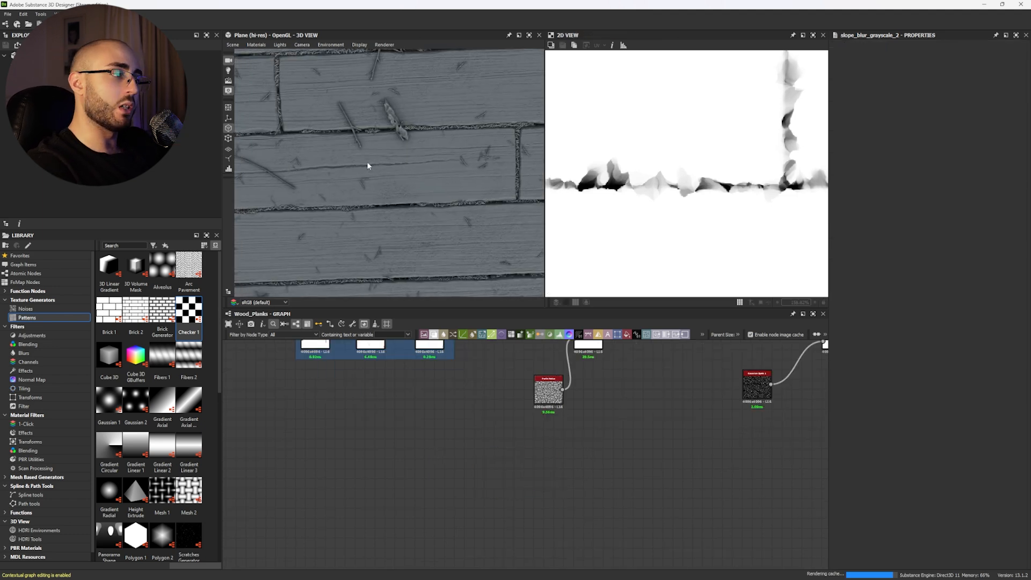
middle_click_drag(629, 401, 582, 479)
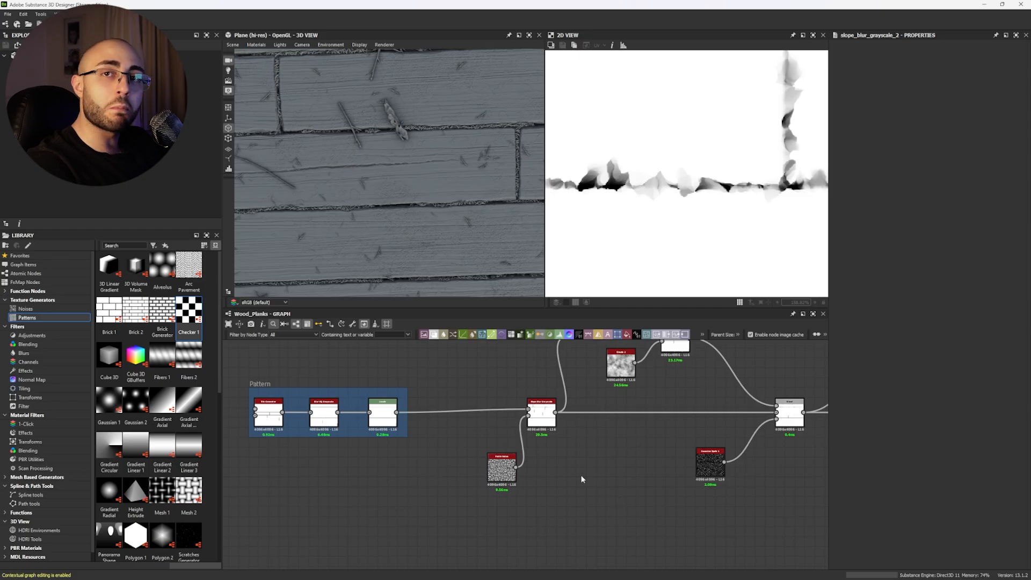
scroll(548, 439, "up", 4)
double_click(539, 392)
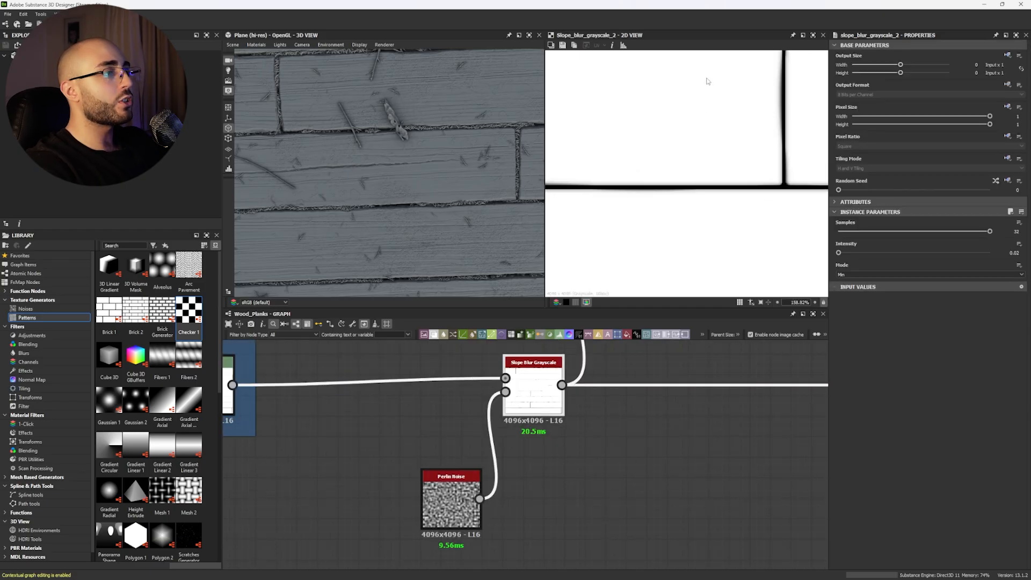
scroll(703, 118, "down", 5)
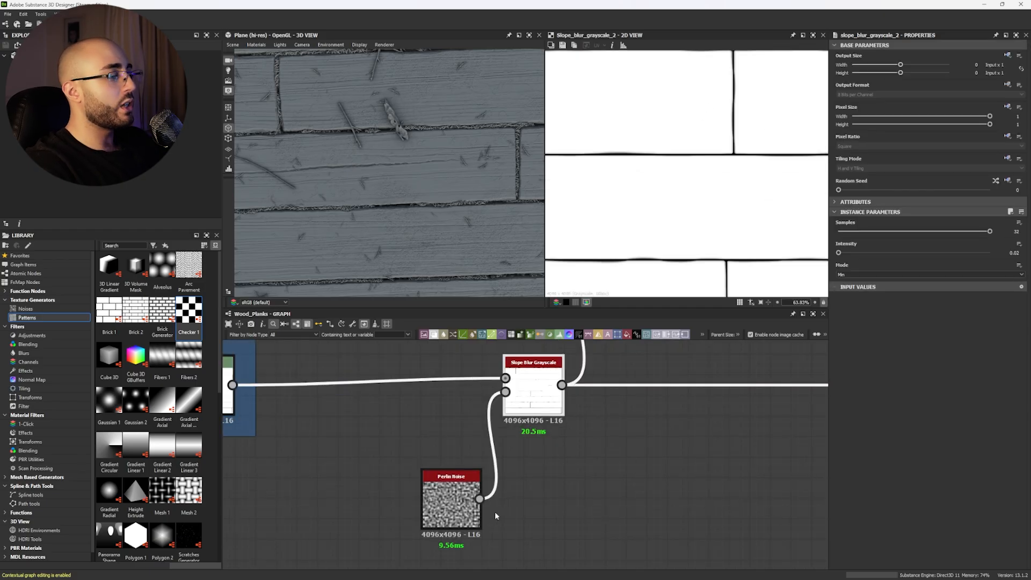
scroll(706, 162, "down", 4)
middle_click_drag(708, 165, 731, 143)
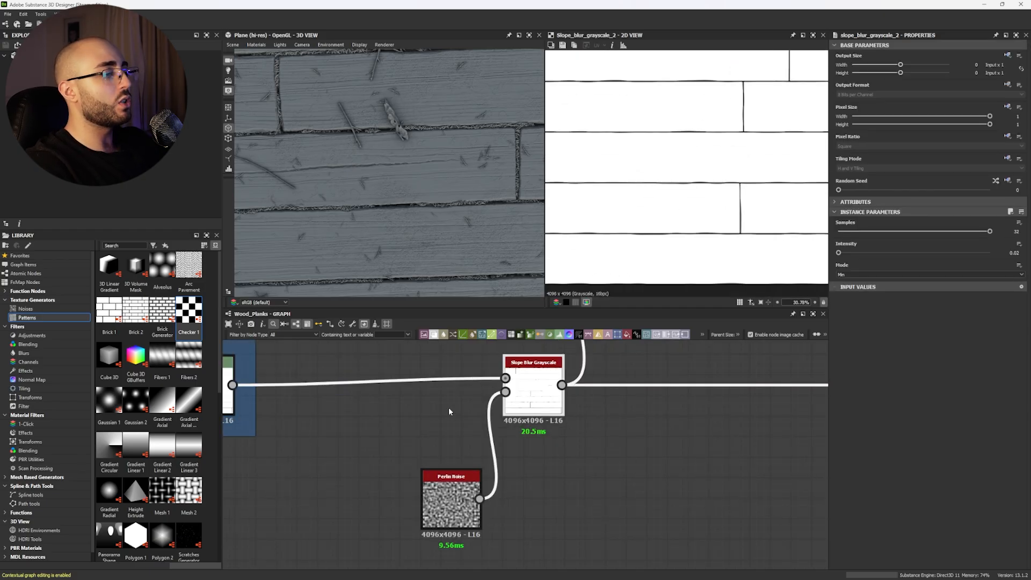
Duplicate the first Slope Blur Grayscale and its Perlin Noise below the chain, then view the Levels node's output.
scroll(556, 494, "down", 3)
middle_click_drag(533, 500, 557, 375)
key("ctrl+v")
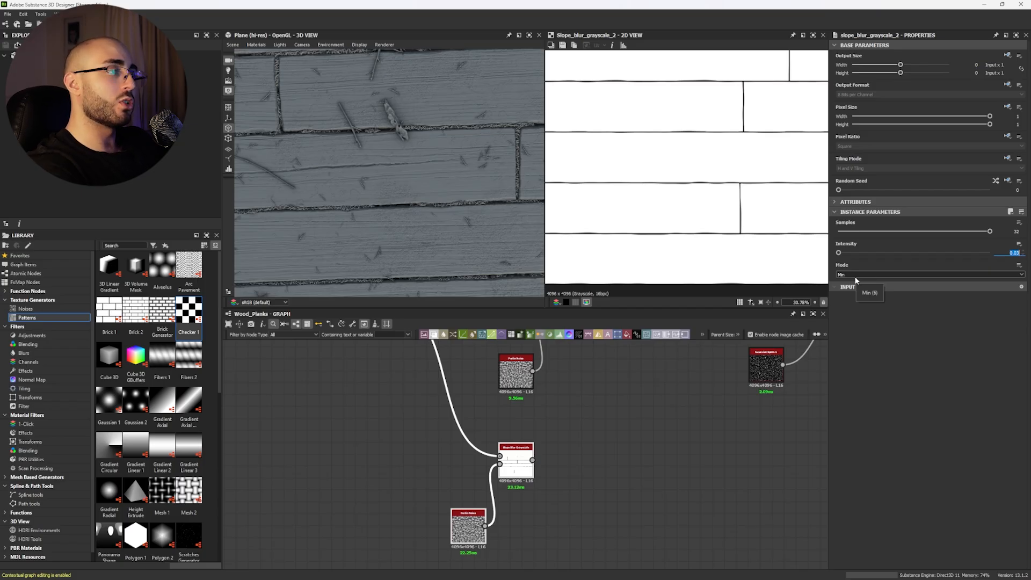
scroll(440, 418, "up", 3)
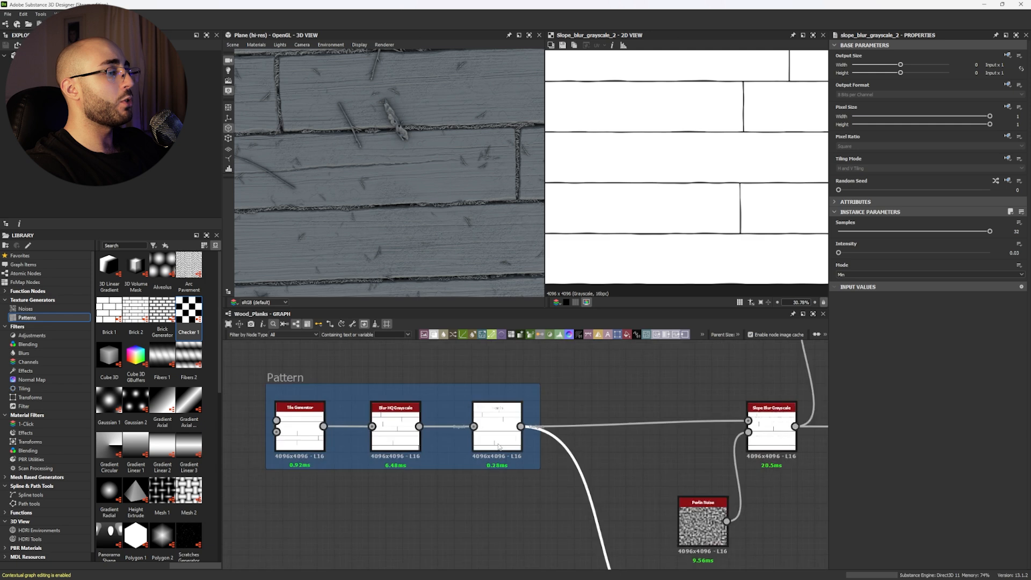
double_click(497, 427)
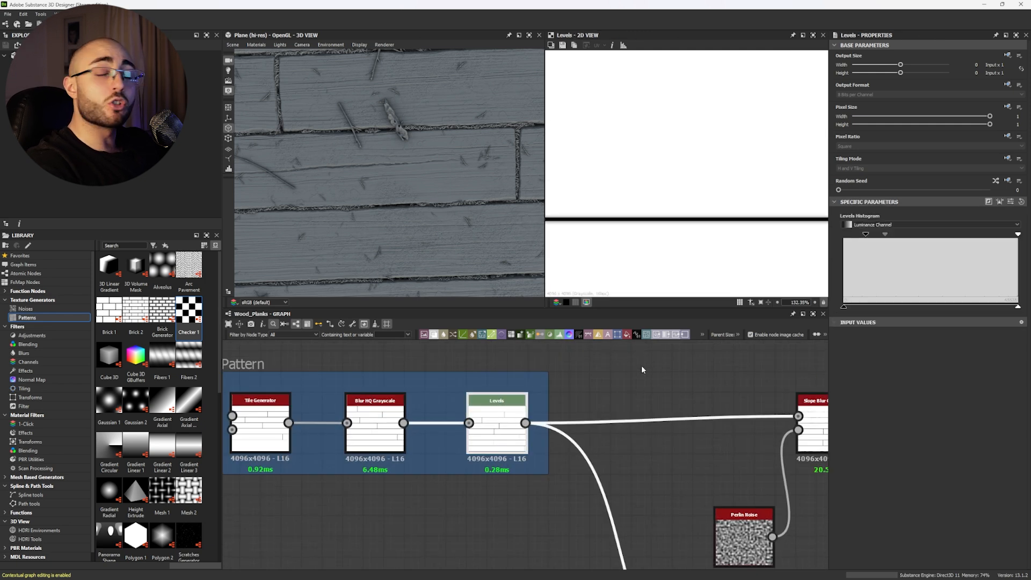
Set the duplicate Slope Blur Grayscale's Intensity to 0.25 and inspect the plank edges in the 2D view.
scroll(301, 408, "down", 4)
double_click(474, 517)
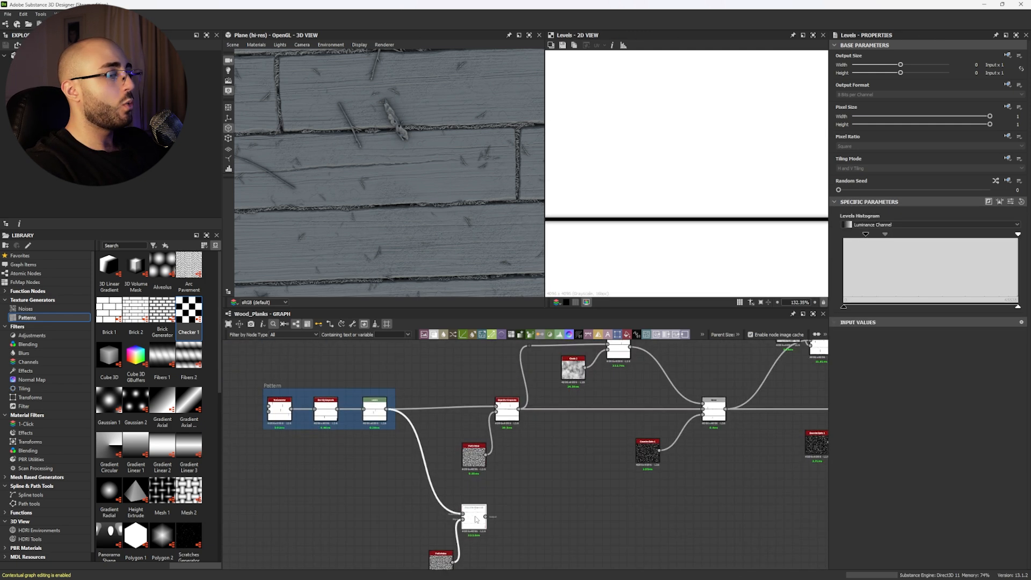
scroll(680, 218, "down", 4)
left_click_drag(839, 253, 841, 253)
scroll(639, 186, "down", 3)
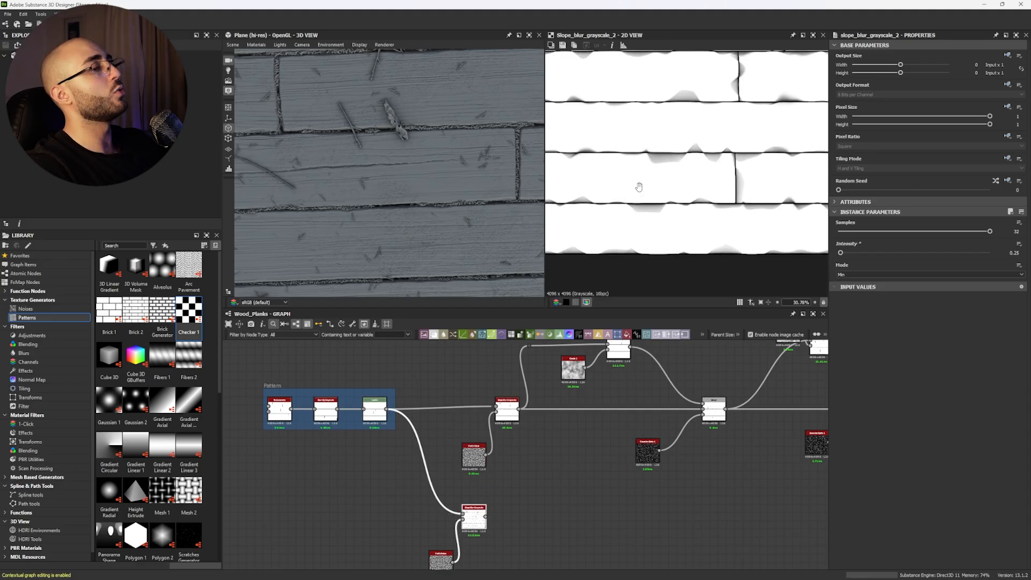
scroll(639, 186, "up", 3)
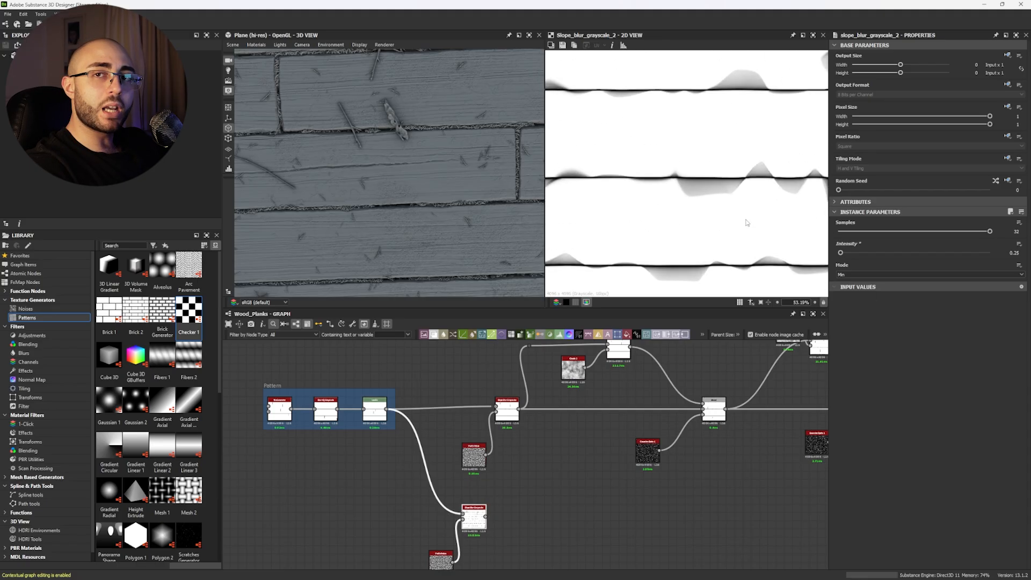
Delete the duplicate Slope Blur Grayscale and its Perlin Noise.
scroll(746, 222, "down", 5)
middle_click_drag(438, 555, 393, 476)
left_click_drag(393, 474, 460, 531)
key("Delete")
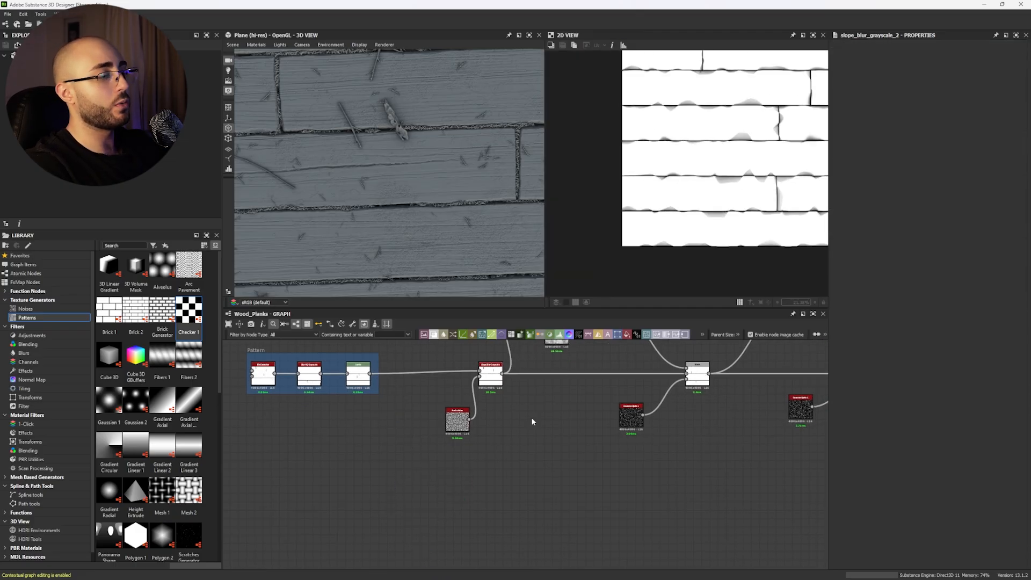
Examine the second Slope Blur Grayscale node's output and settings together with the Clouds 2 noise driving it.
middle_click_drag(532, 419, 494, 420)
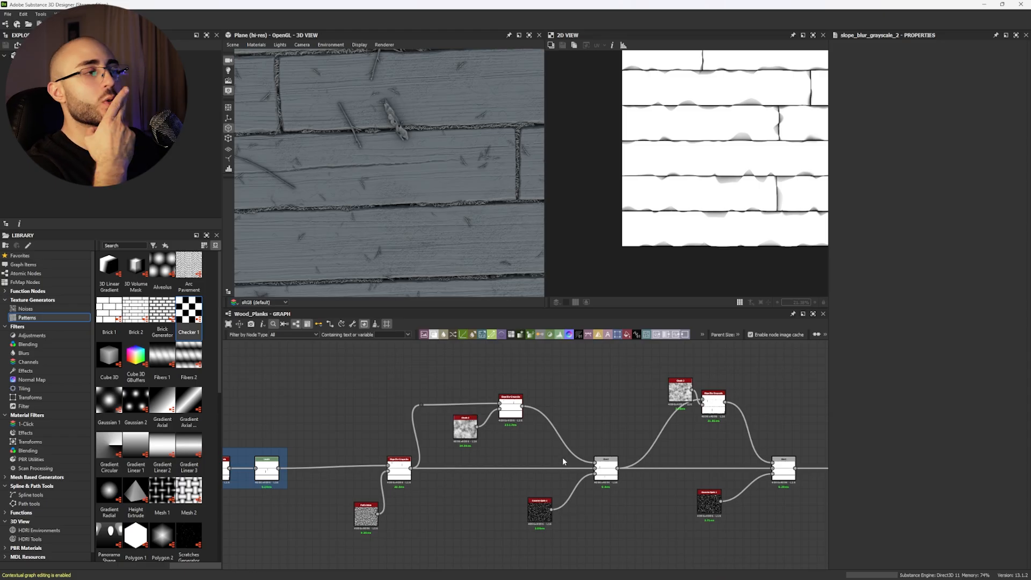
double_click(509, 411)
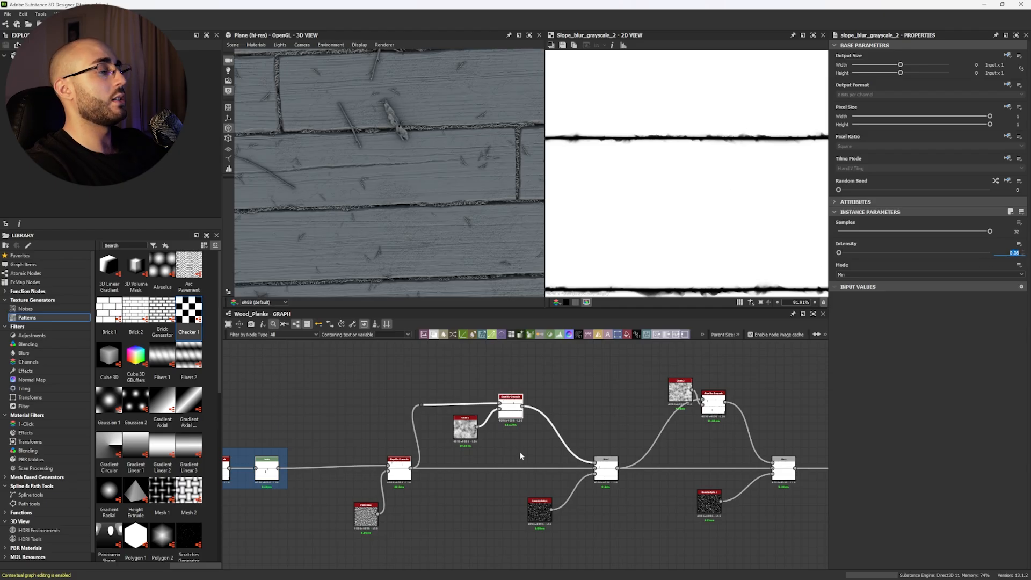
double_click(465, 425)
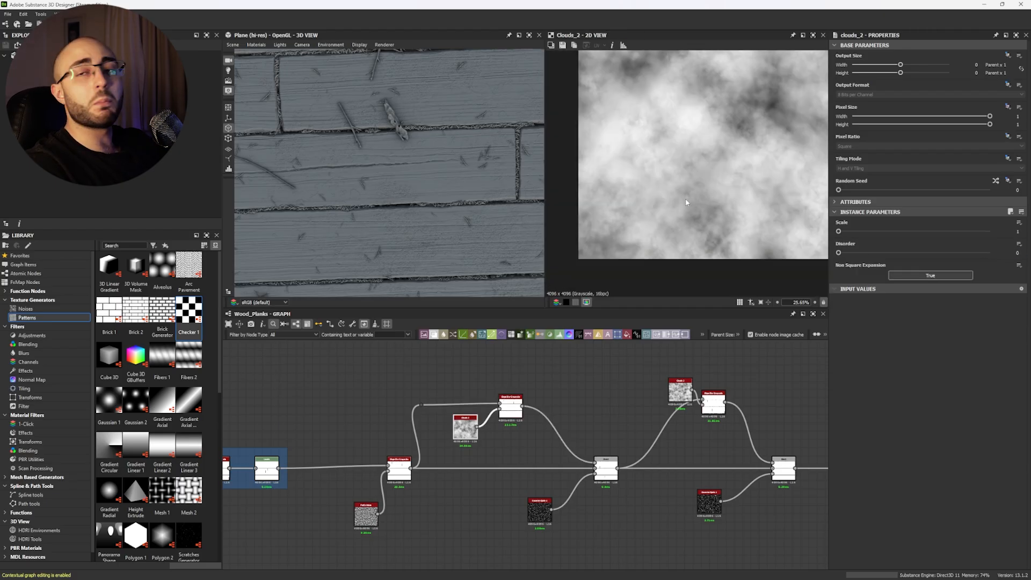
key("f")
middle_click_drag(581, 508, 565, 502)
double_click(495, 405)
scroll(588, 175, "up", 5)
scroll(588, 175, "up", 2)
middle_click_drag(600, 413, 587, 382)
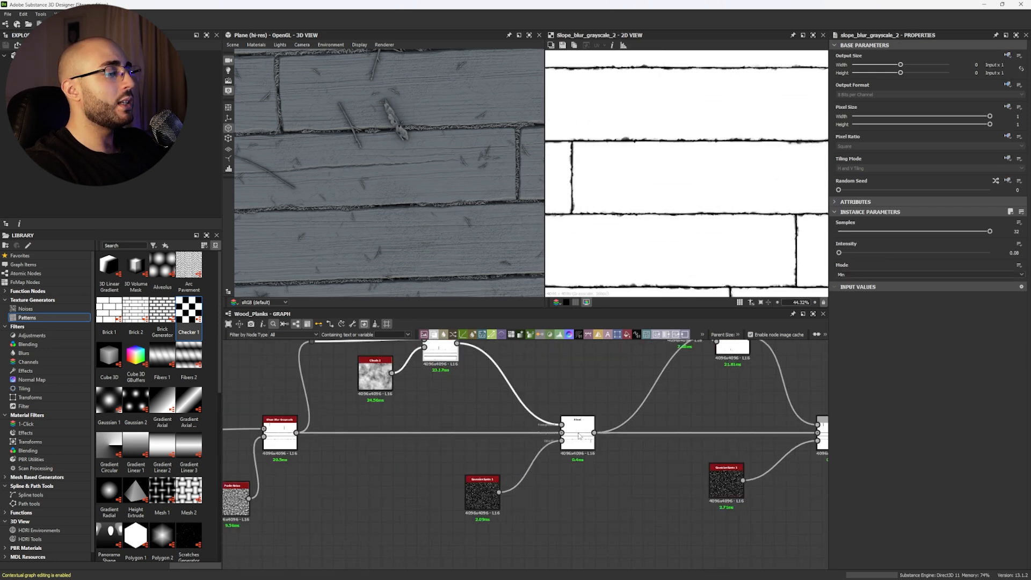
Examine the Blend node that combines both edge versions and the Gaussian Spots 1 noise masking it.
scroll(577, 433, "up", 4)
double_click(578, 432)
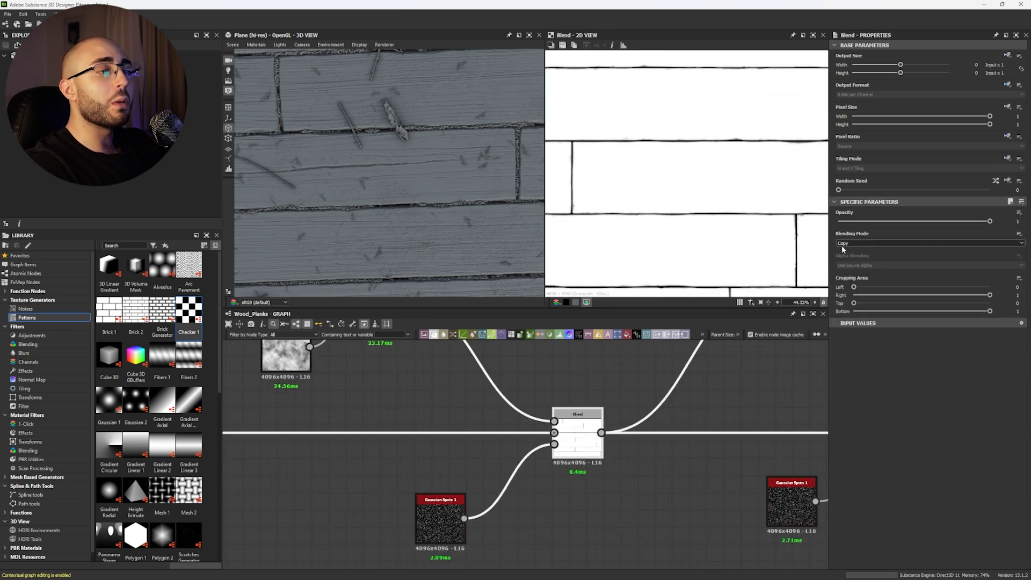
left_click(426, 532)
double_click(426, 531)
middle_click_drag(418, 435, 461, 482)
Try bypassing the Blend by moving its output links to the second Slope Blur Grayscale, and inspect the plank edges in 3D.
scroll(461, 483, "down", 3)
middle_click_drag(537, 457, 623, 442)
left_click_drag(676, 467, 541, 380, "shift")
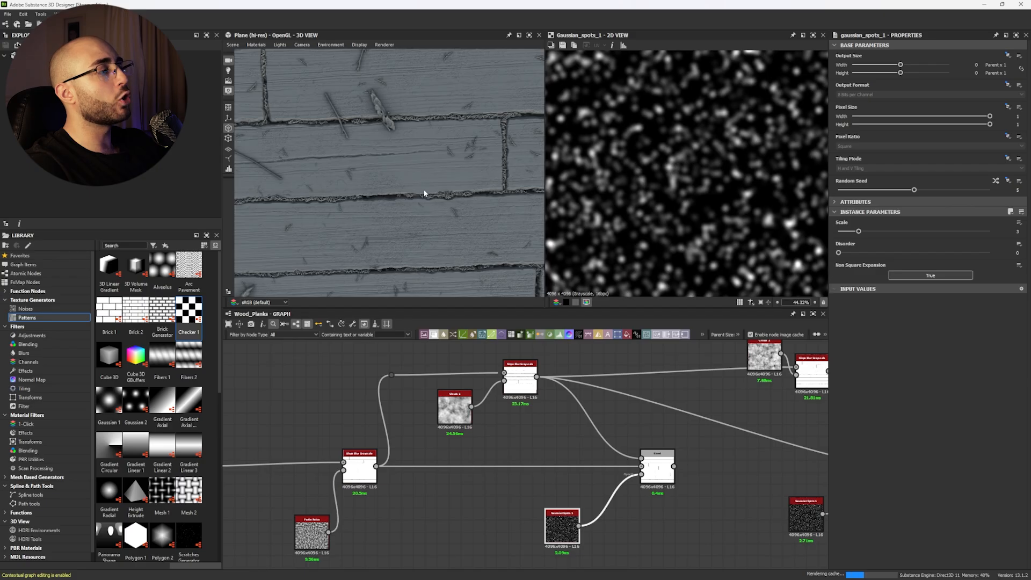
middle_click_drag(408, 216, 391, 192)
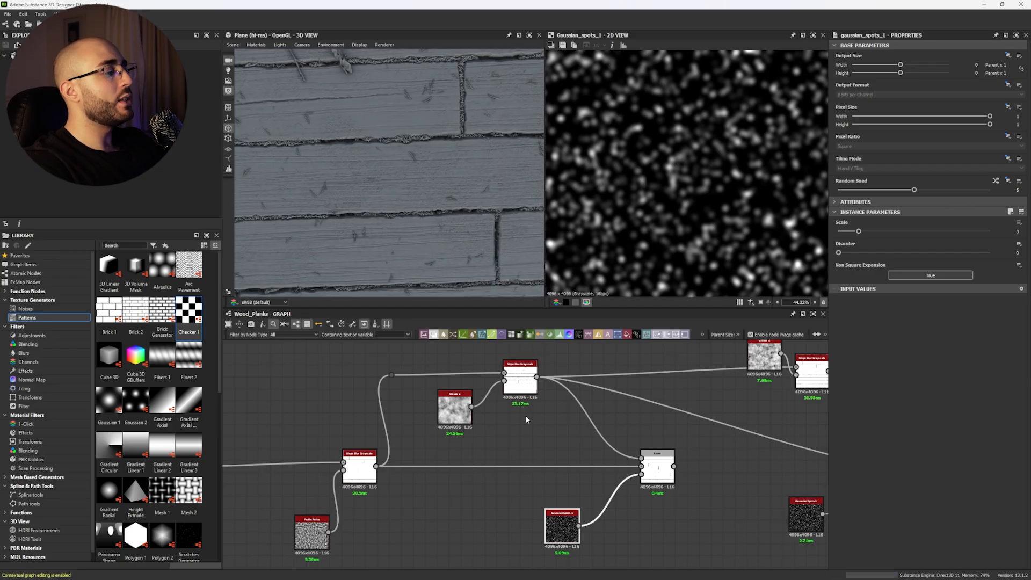
double_click(520, 382)
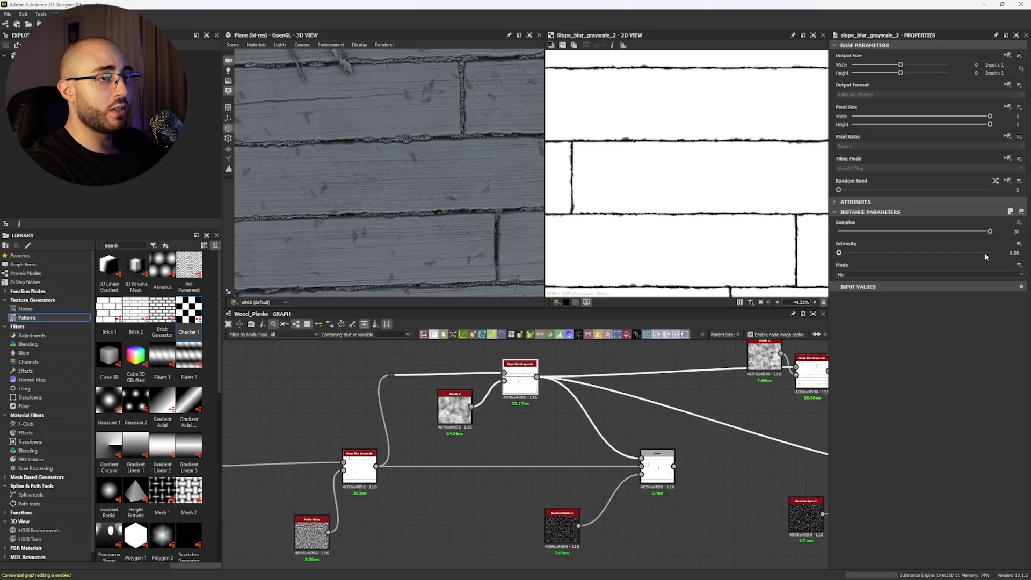
scroll(343, 208, "down", 5)
middle_click_drag(342, 208, 365, 216)
scroll(351, 199, "up", 5)
scroll(412, 191, "up", 3)
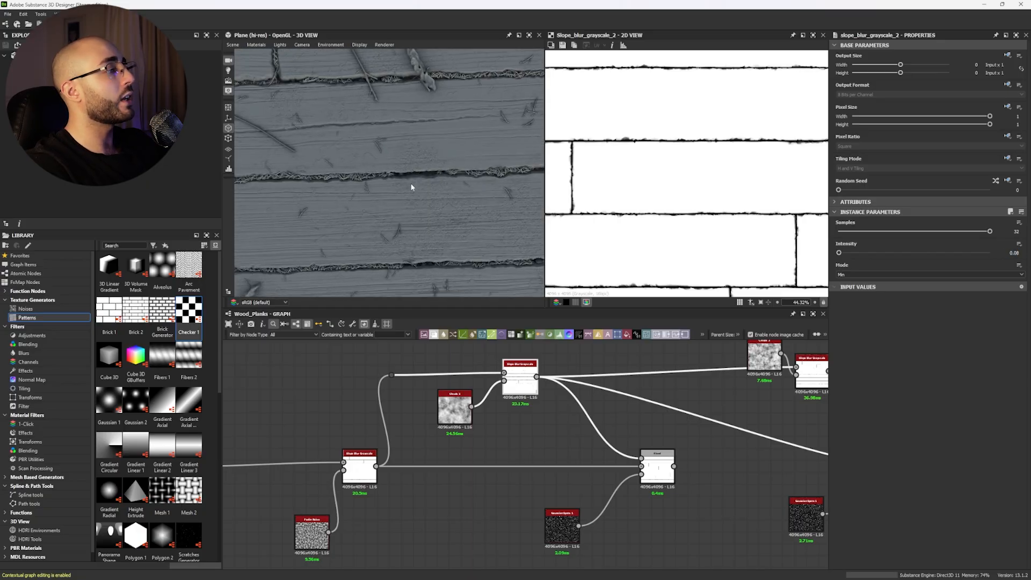
middle_click_drag(412, 187, 395, 171)
scroll(399, 168, "up", 5)
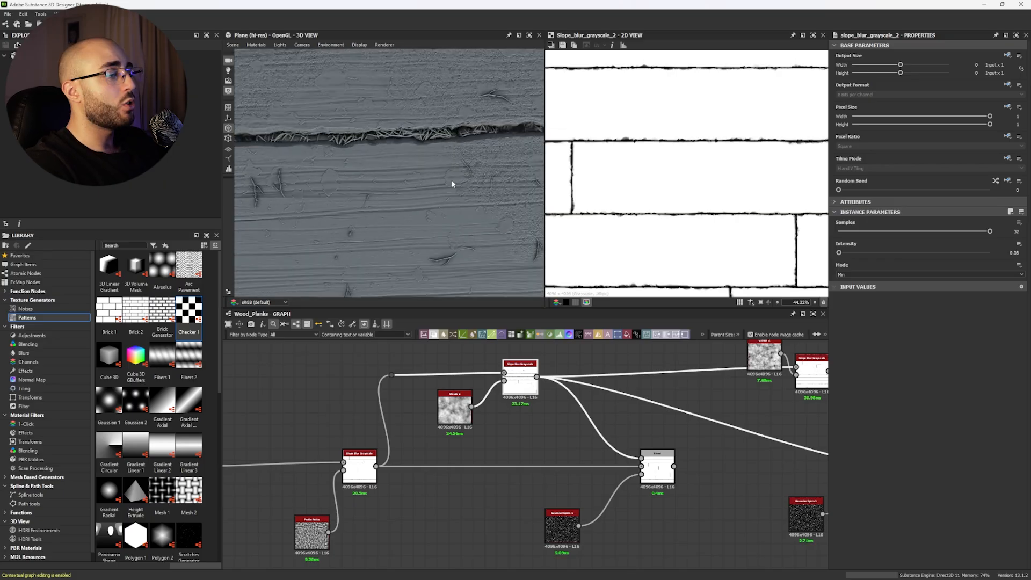
key("ctrl+z")
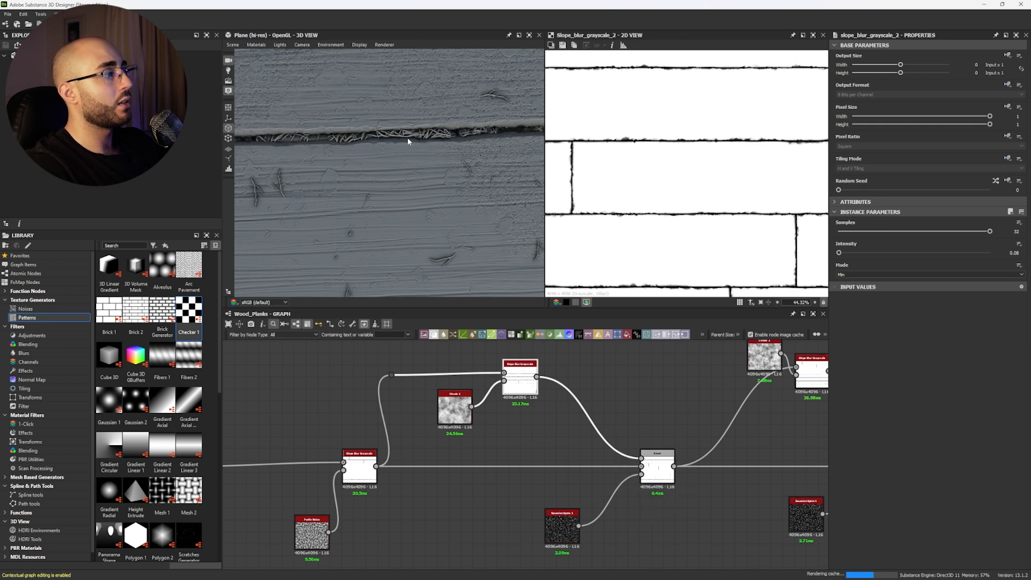
Duplicate the Perlin Noise near Gaussian Spots 1, set its Random Seed to 3 and Scale to 4, and place it below.
middle_click_drag(519, 466, 492, 433)
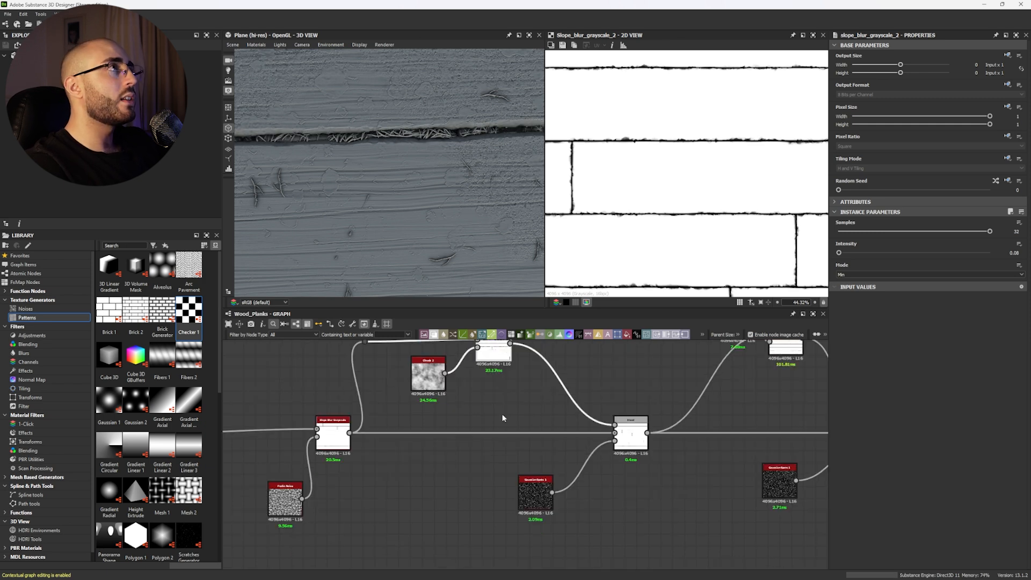
middle_click_drag(553, 478, 566, 422)
middle_click_drag(530, 461, 592, 386)
left_click_drag(592, 385, 580, 465)
left_click(343, 388)
key("ctrl+v")
double_click(535, 405)
key("f")
left_click_drag(838, 190, 881, 197)
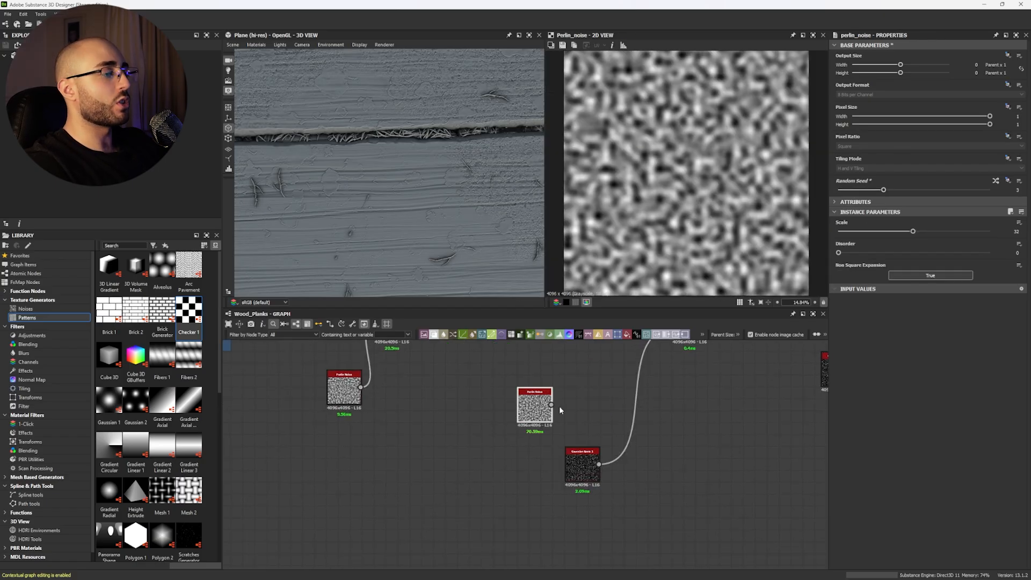
left_click(848, 231)
left_click_drag(848, 231, 845, 232)
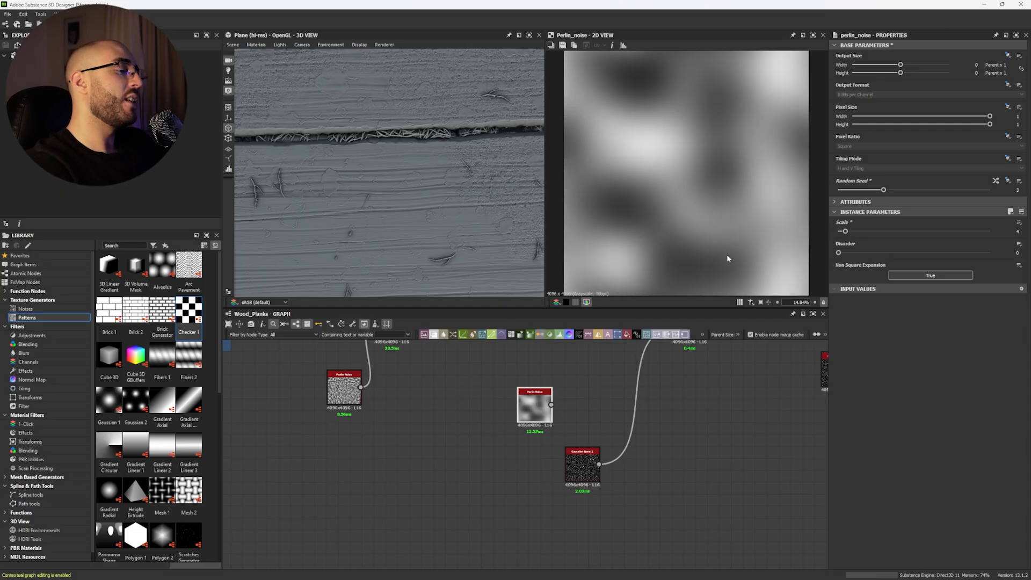
left_click_drag(540, 408, 528, 539)
Blend Gaussian Spots 1 over the duplicated Perlin Noise with a new Blend node in Multiply mode at 0.18 opacity.
left_click(582, 463)
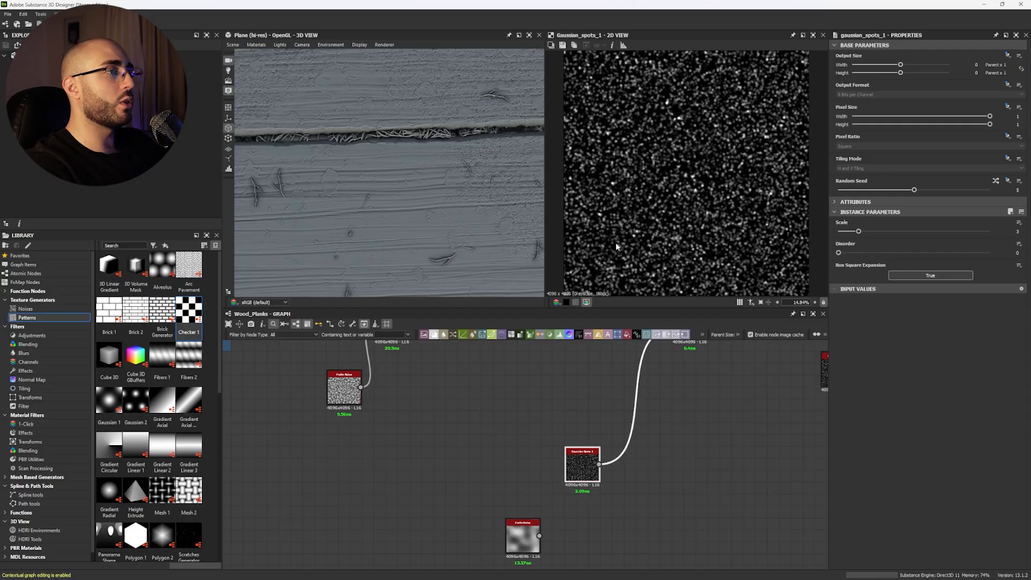
middle_click_drag(541, 502, 515, 475)
left_click_drag(496, 516, 581, 518)
left_click(620, 348)
left_click_drag(572, 438, 586, 514)
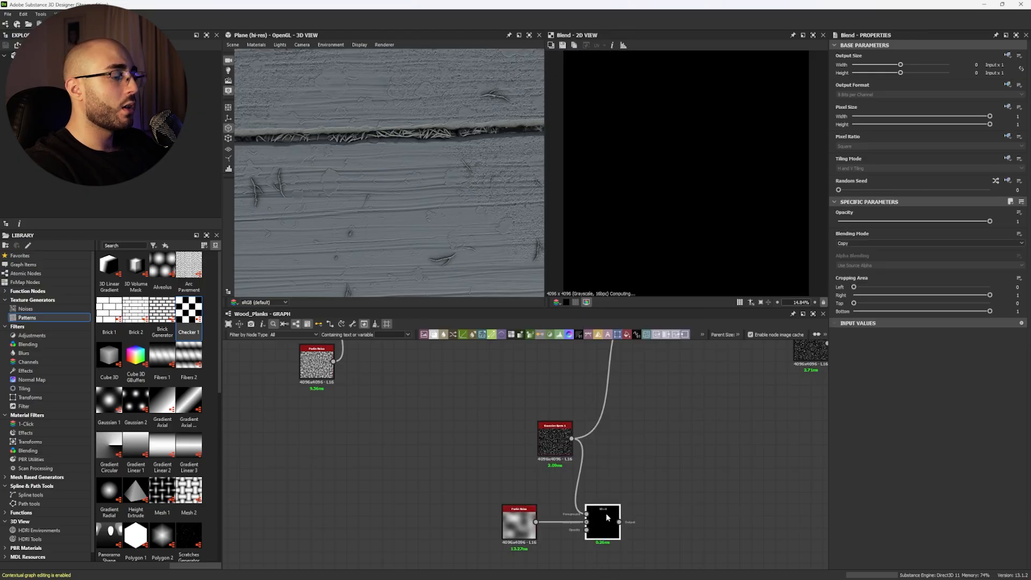
left_click(891, 244)
left_click(851, 264)
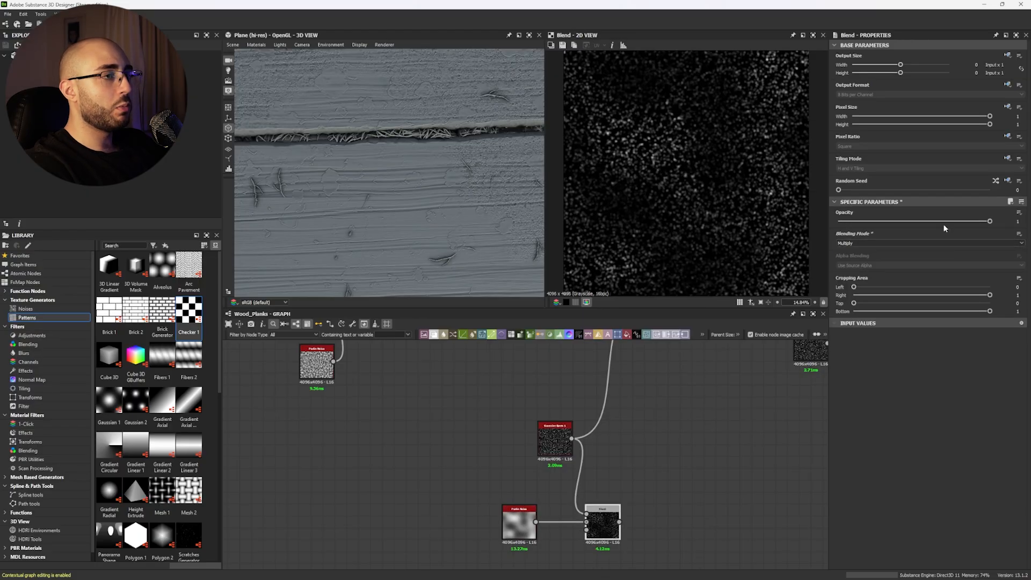
left_click_drag(969, 220, 865, 221)
Try the new Blend as the mask in place of Gaussian Spots 1 and inspect the plank edges in 3D.
left_click_drag(571, 438, 619, 521, "shift")
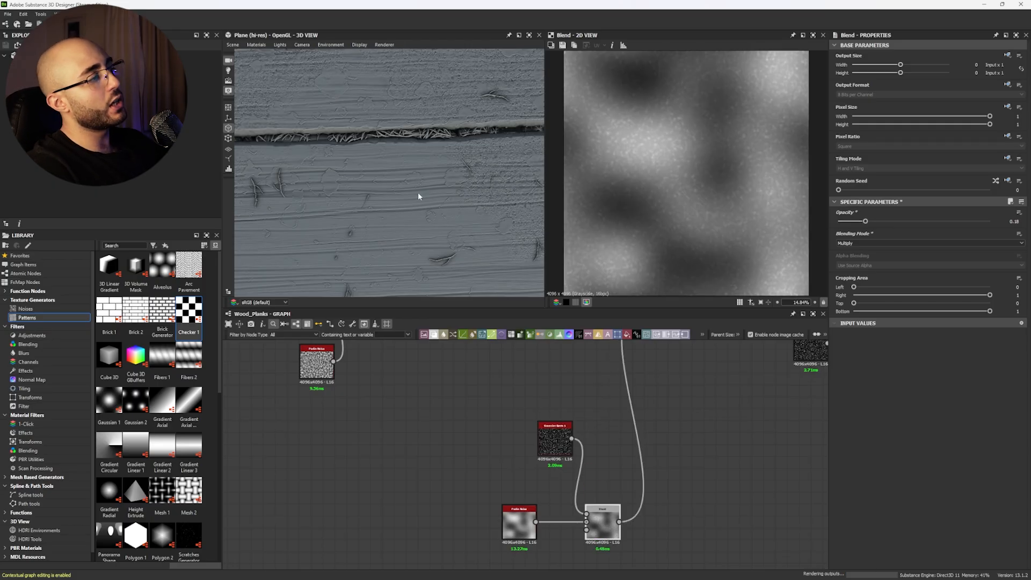
scroll(395, 187, "down", 5)
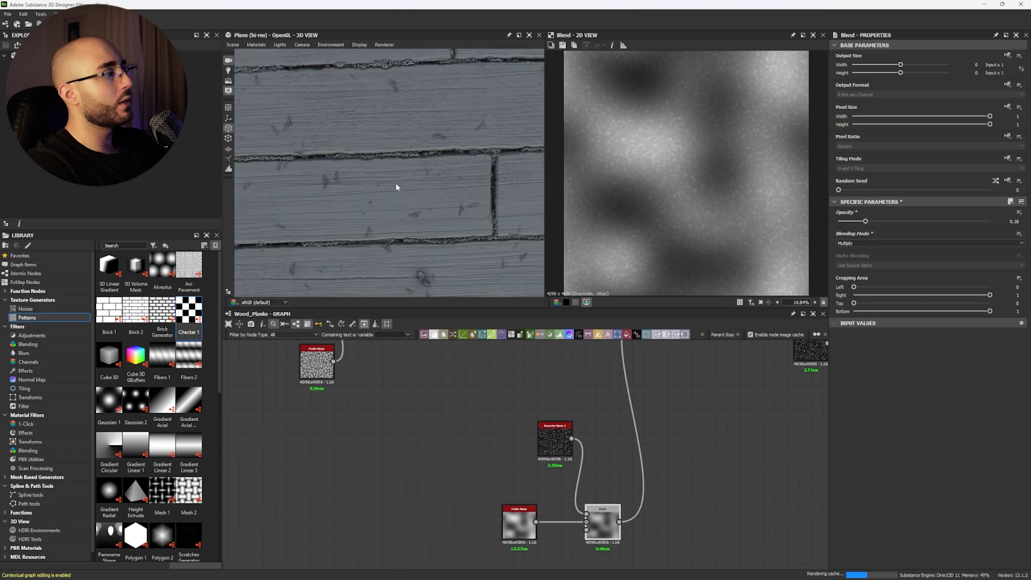
left_click_drag(433, 211, 367, 159)
scroll(367, 159, "up", 6)
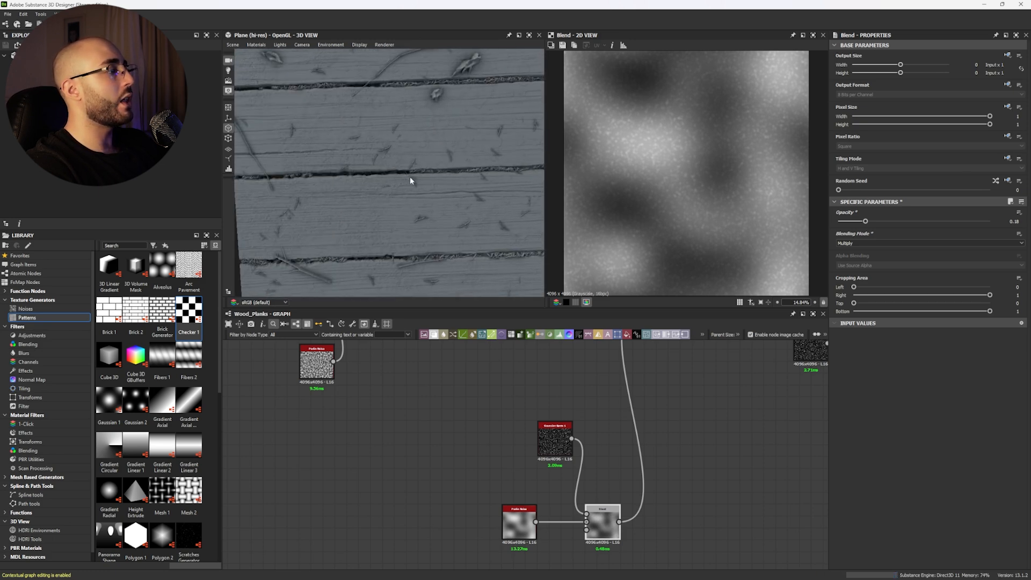
scroll(418, 191, "down", 4)
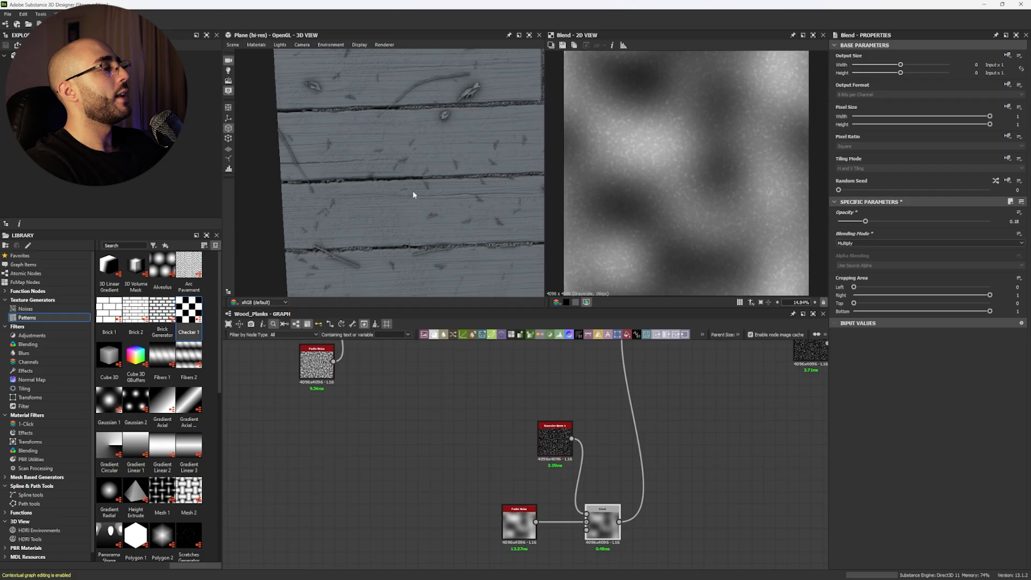
scroll(415, 193, "up", 5)
middle_click_drag(414, 154, 402, 161)
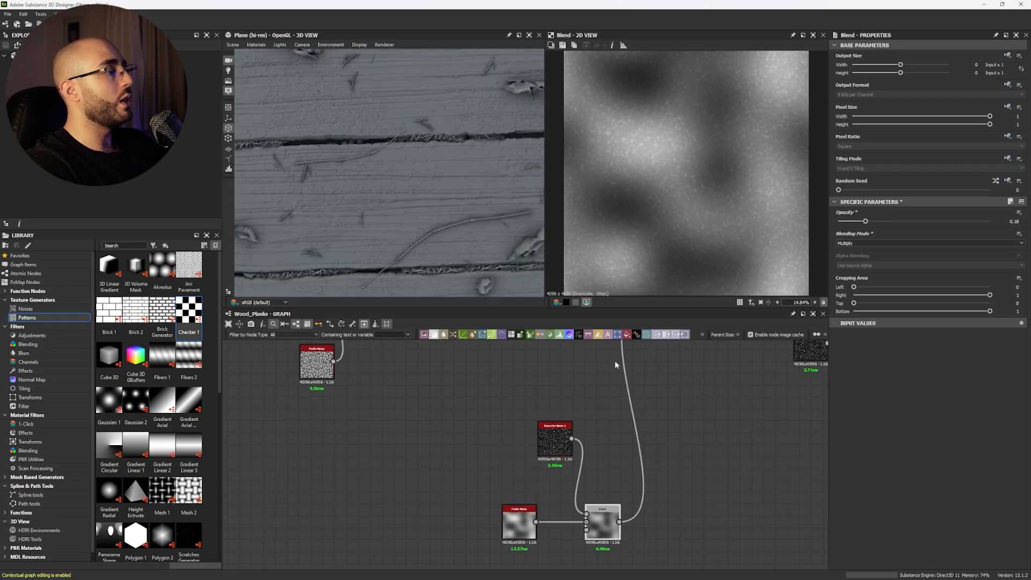
Reconnect Gaussian Spots 1 as the edge Blend's mask and delete the test Perlin Noise and Blend nodes.
scroll(632, 384, "down", 1)
middle_click_drag(632, 385, 605, 486)
middle_click_drag(605, 445, 620, 425)
left_click_drag(626, 400, 555, 520)
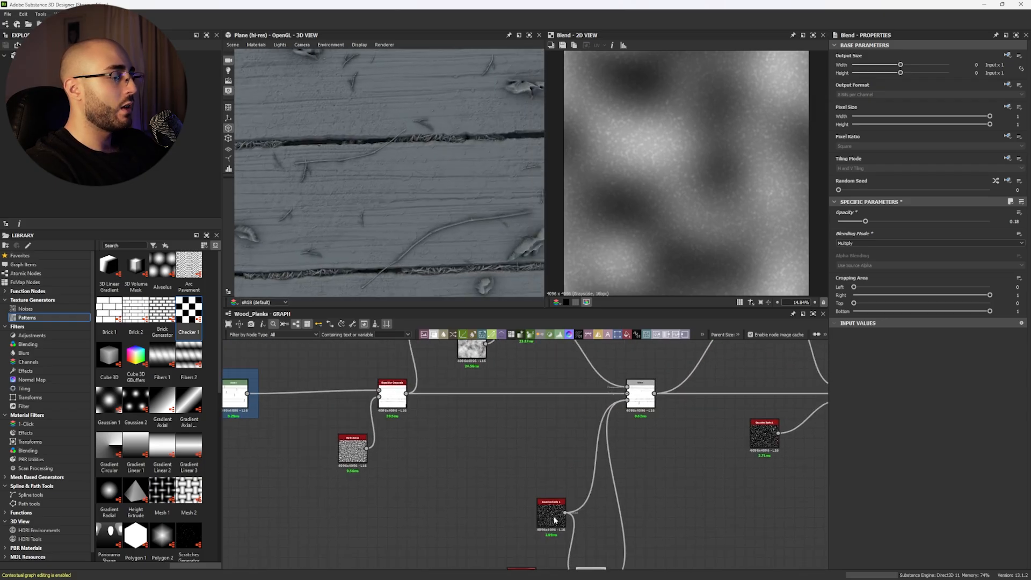
middle_click_drag(495, 568, 498, 491)
left_click_drag(498, 491, 614, 529)
key("Delete")
Look over the following edge-damage branch, from its Slope Blur Grayscale and Gaussian Spots mask to the Levels node.
middle_click_drag(669, 529, 637, 502)
scroll(614, 481, "down", 1)
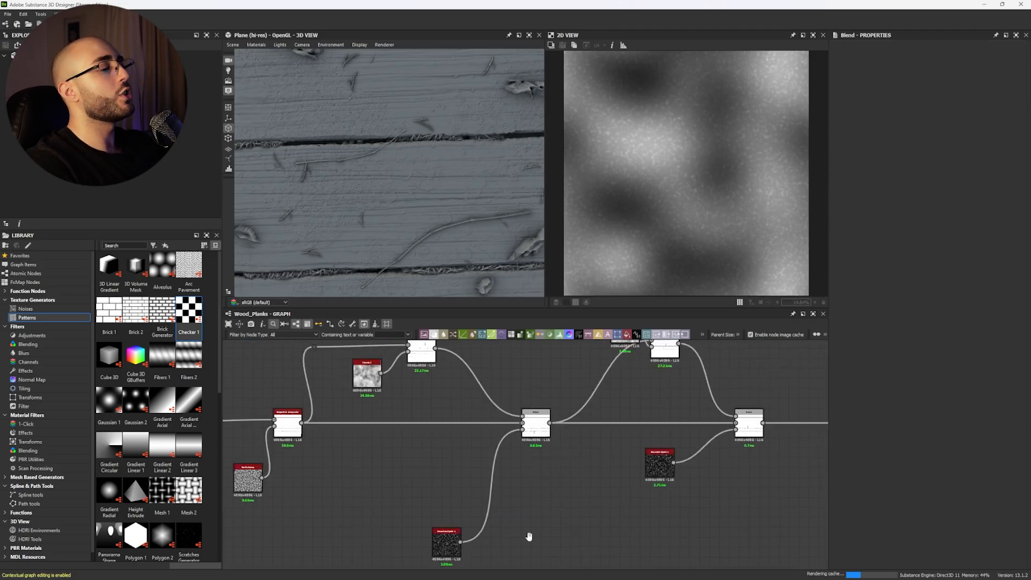
scroll(575, 461, "down", 1)
middle_click_drag(570, 499, 556, 482)
middle_click_drag(585, 387, 519, 402)
scroll(518, 418, "up", 3)
middle_click_drag(532, 457, 506, 442)
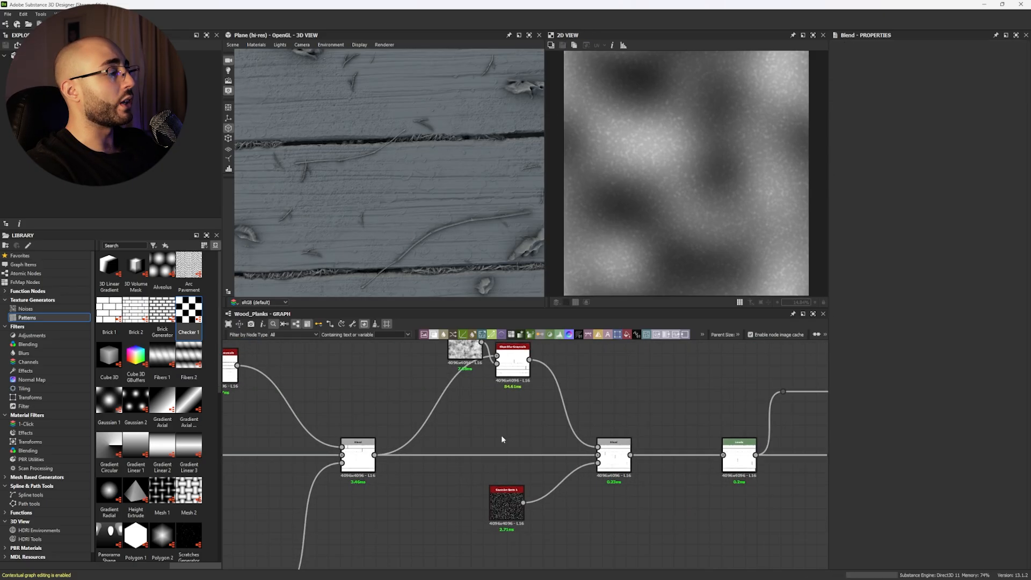
scroll(478, 419, "down", 2)
middle_click_drag(454, 358, 456, 360)
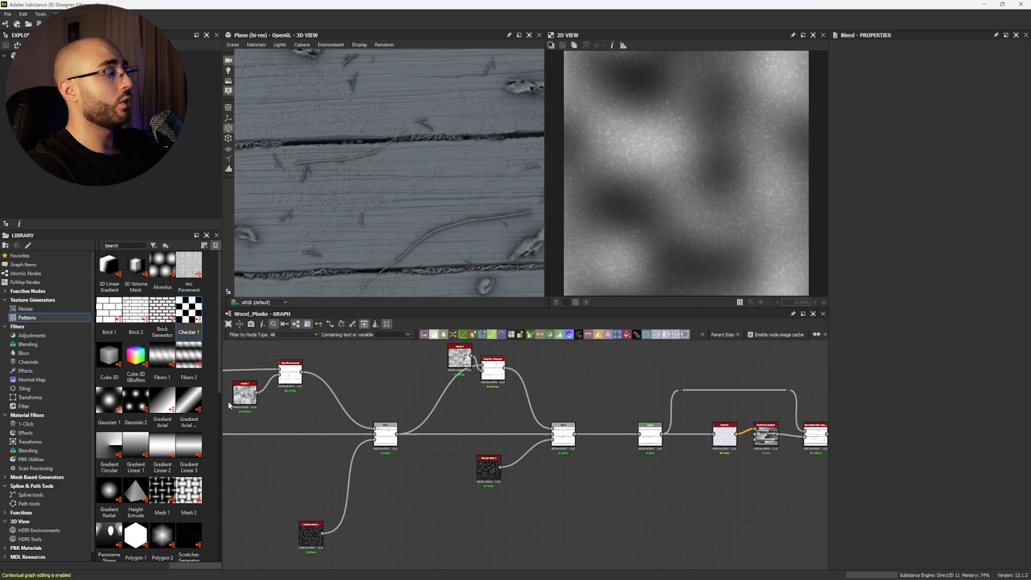
Compare the Clouds 2 noises driving the two Slope Blur branches and move the second one slightly away from its blur node.
double_click(457, 356)
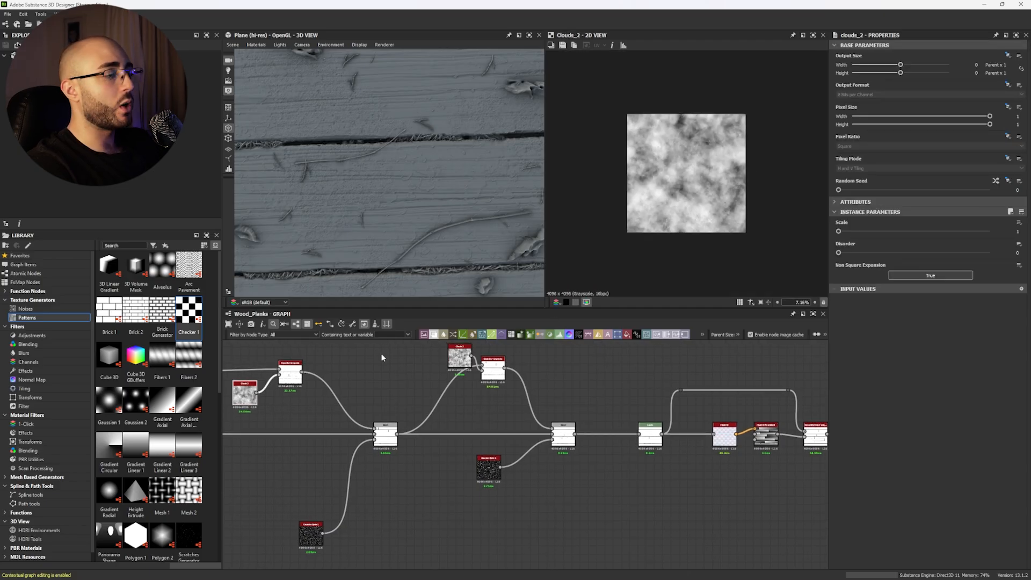
middle_click_drag(477, 390, 435, 399)
scroll(423, 374, "up", 2)
double_click(422, 370)
left_click_drag(421, 370, 410, 388)
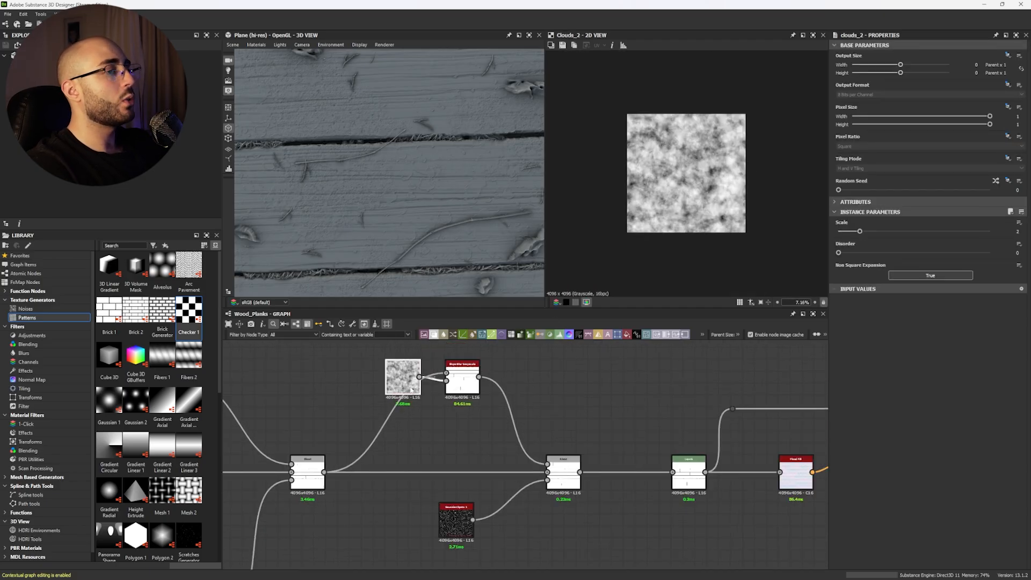
Inspect the second Slope Blur Grayscale's edge detail, its Gaussian Spots 1 mask and the resulting Blend output.
double_click(462, 382)
scroll(678, 173, "up", 8)
scroll(678, 173, "up", 4)
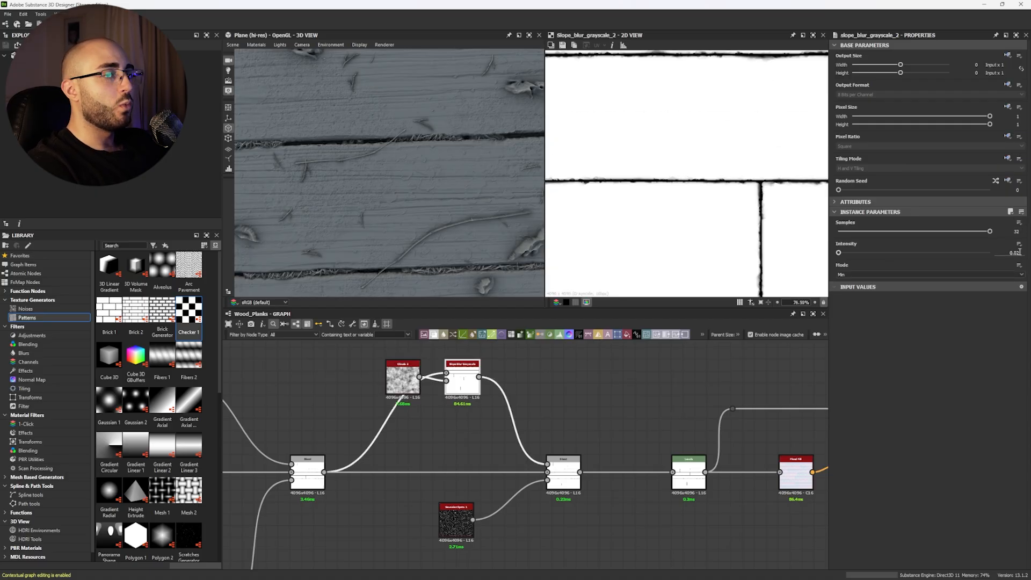
scroll(580, 189, "up", 3)
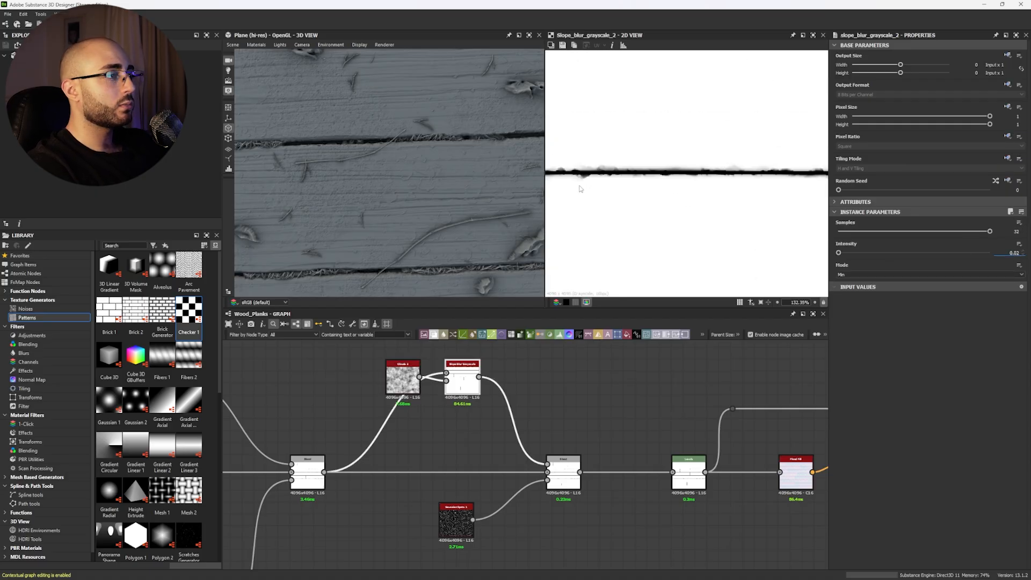
double_click(468, 529)
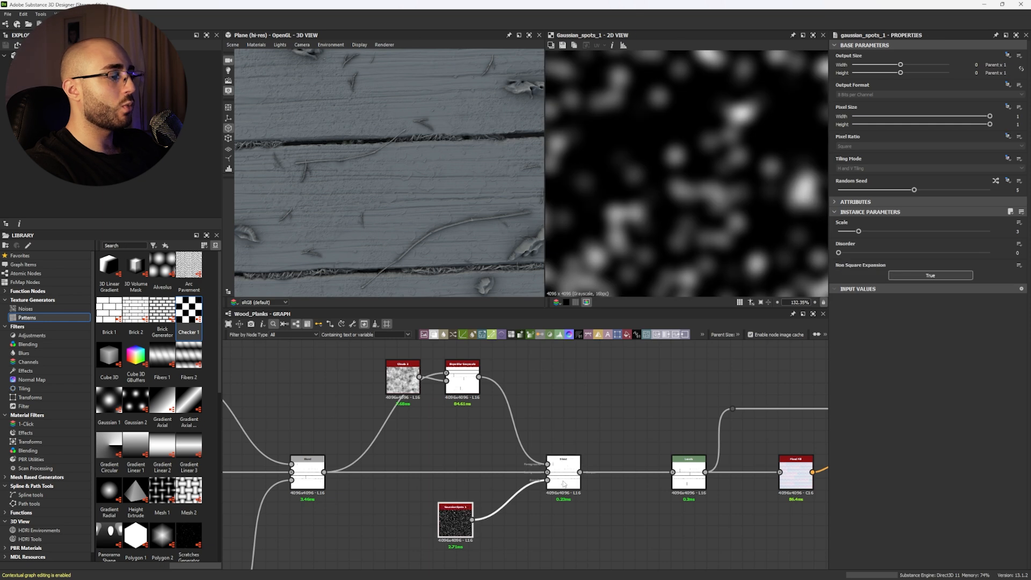
double_click(565, 471)
scroll(690, 170, "down", 8)
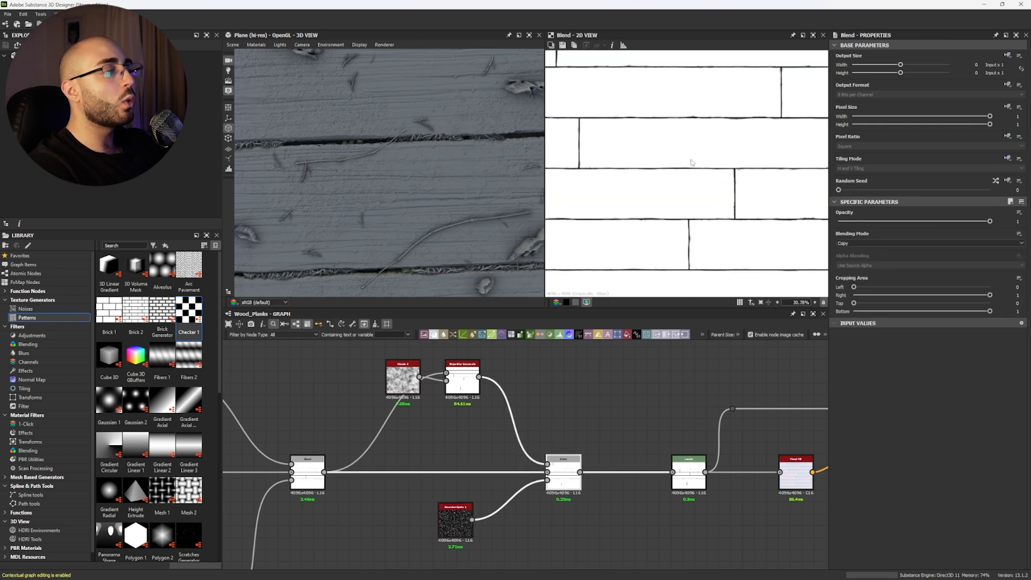
scroll(623, 429, "down", 3)
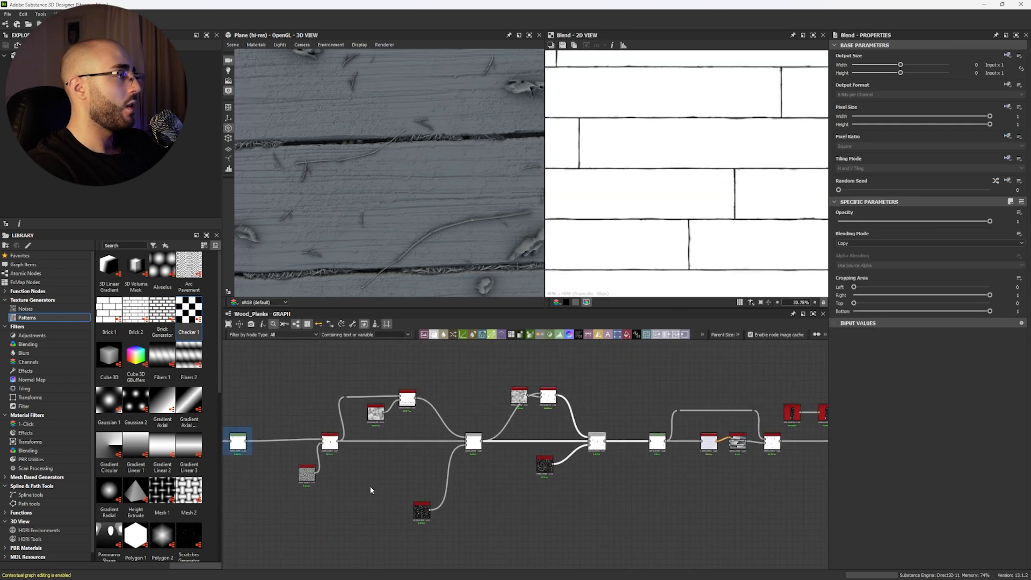
Duplicate the first Slope Blur Grayscale and its Perlin Noise beside the Pattern frame, and lower the copied noise's scale.
scroll(403, 173, "down", 7)
middle_click_drag(411, 171, 349, 163)
middle_click_drag(277, 440, 455, 420)
left_click_drag(304, 391, 373, 422)
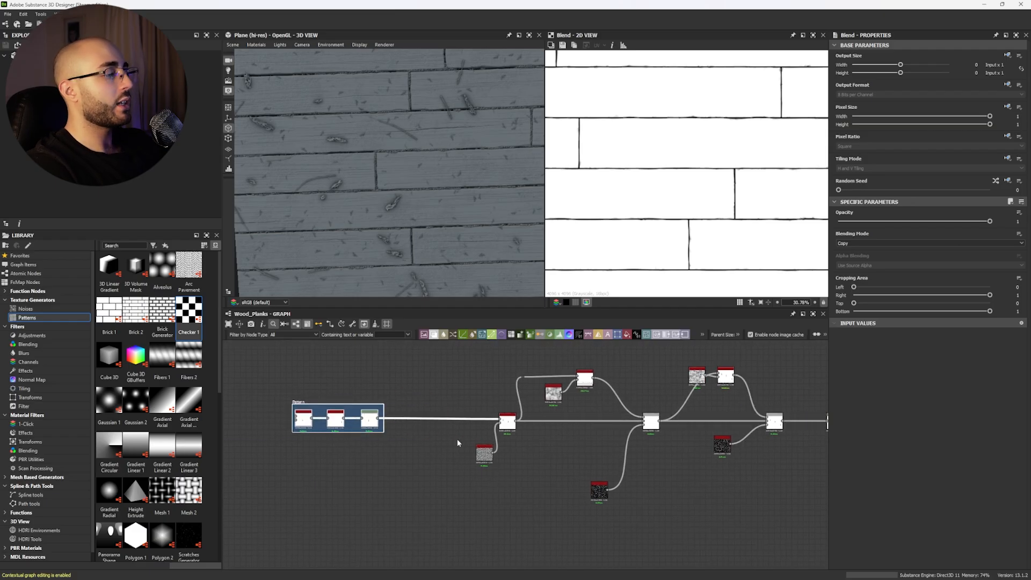
scroll(468, 428, "up", 4)
left_click_drag(474, 411, 547, 497)
key("ctrl+c")
key("ctrl+v")
scroll(356, 497, "up", 1)
middle_click_drag(356, 497, 438, 476)
double_click(439, 515)
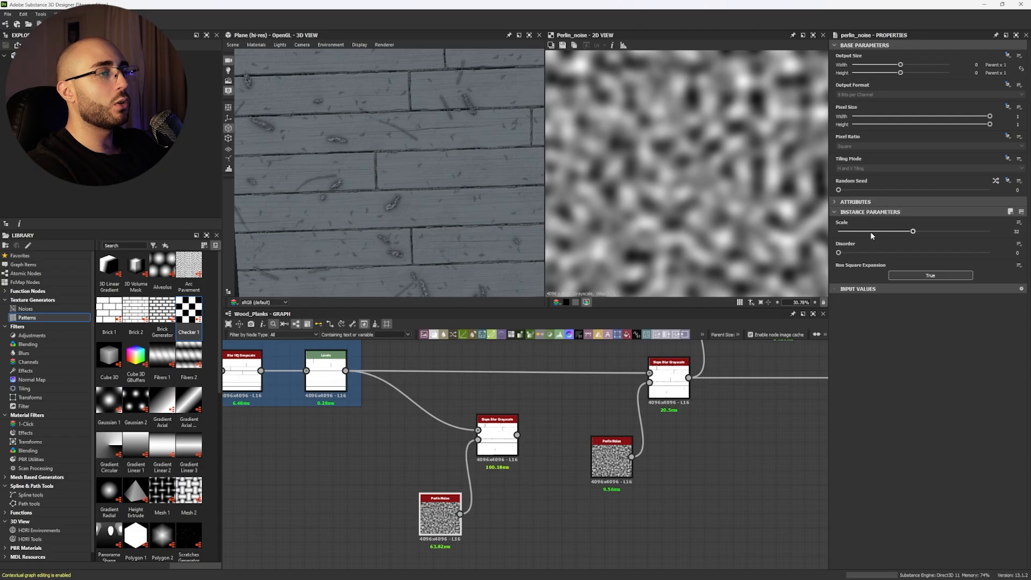
left_click(871, 232)
Set the copied Slope Blur Grayscale's intensity to 0.21 and connect its output to the following Slope Blur Grayscale.
double_click(503, 444)
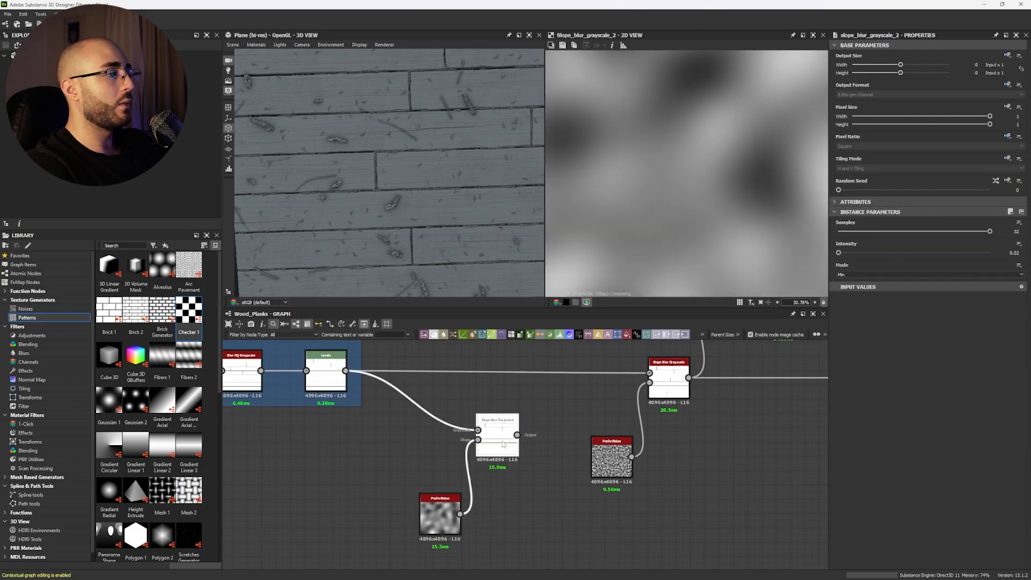
left_click_drag(839, 254, 841, 255)
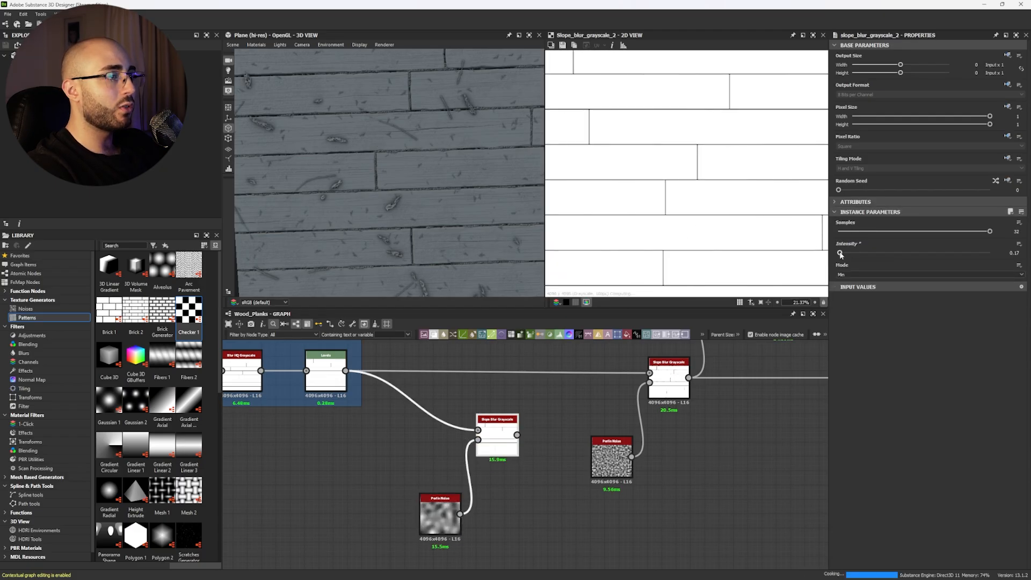
left_click_drag(650, 372, 516, 435)
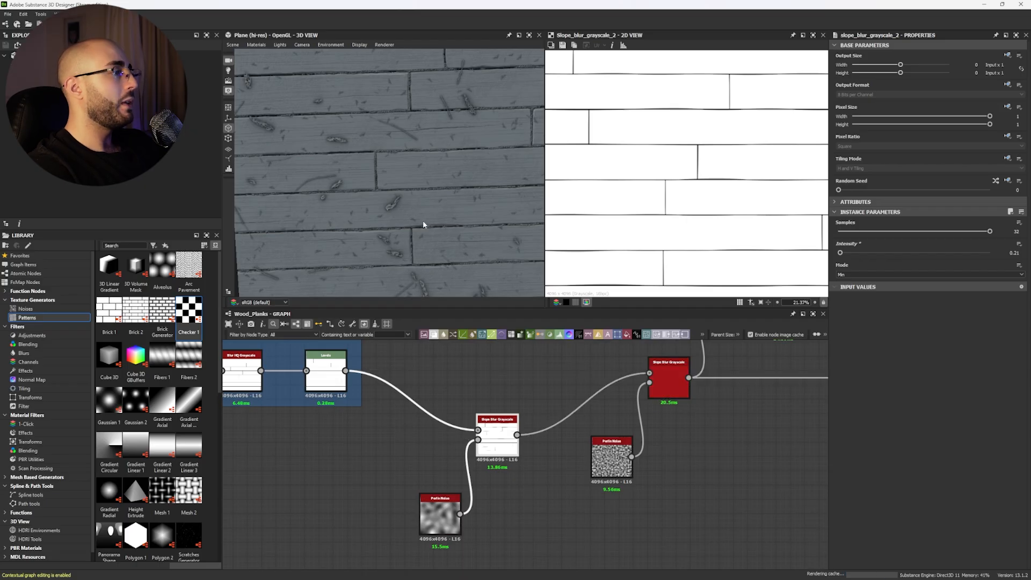
Switch the 3D view to the Top camera and set the copied Slope Blur Grayscale's intensity to 0.05.
left_click_drag(423, 224, 301, 184)
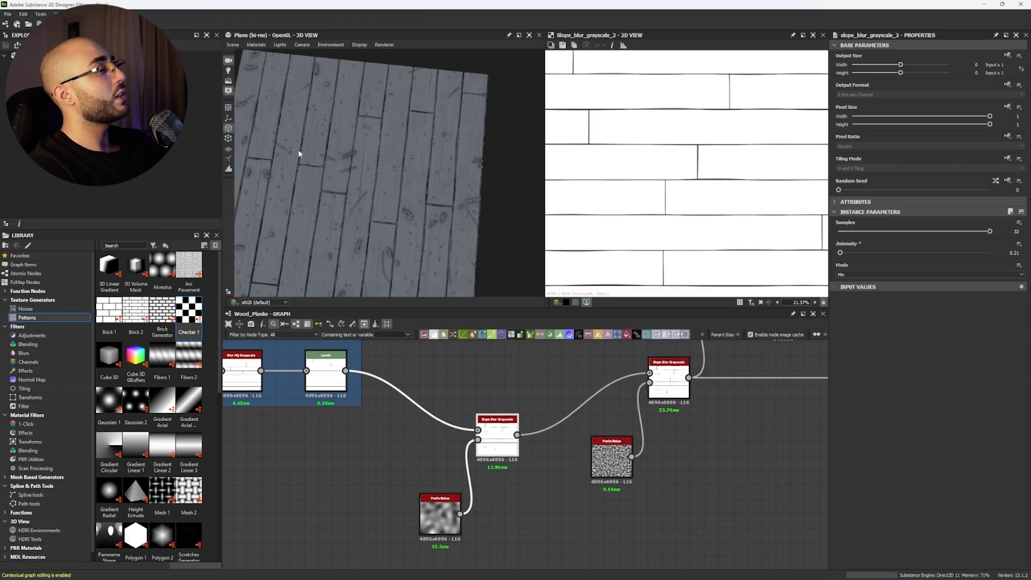
left_click(302, 44)
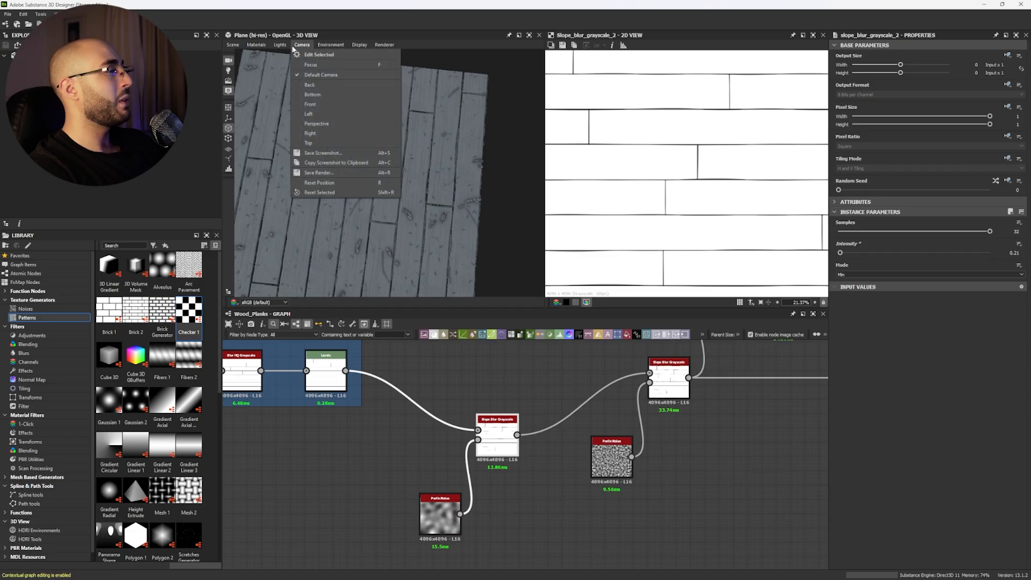
left_click(325, 141)
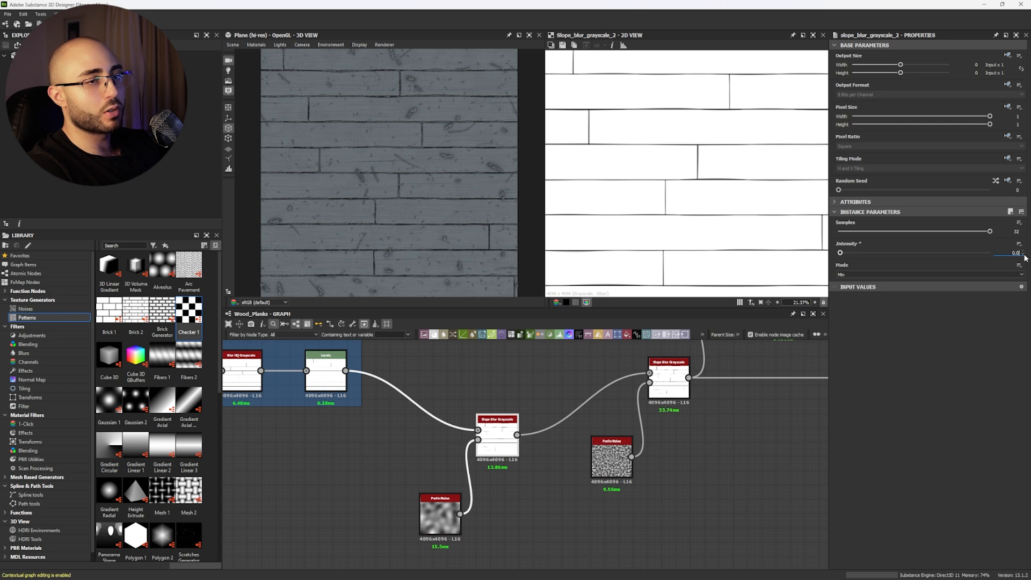
key("Return")
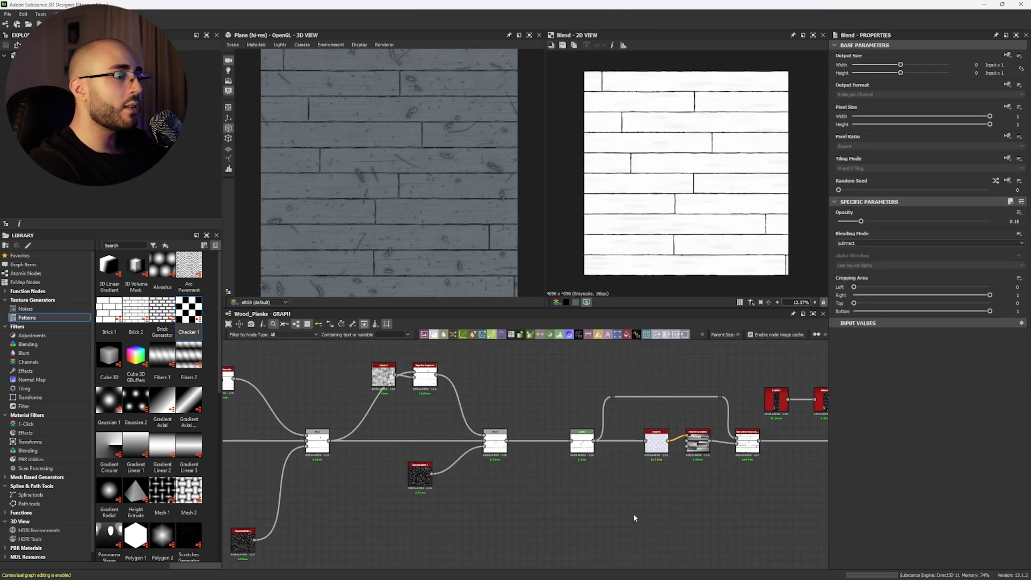
Examine how the Levels node after the edge-damage Blend sharpens the plank gaps in the 2D and 3D views.
scroll(562, 377, "up", 3)
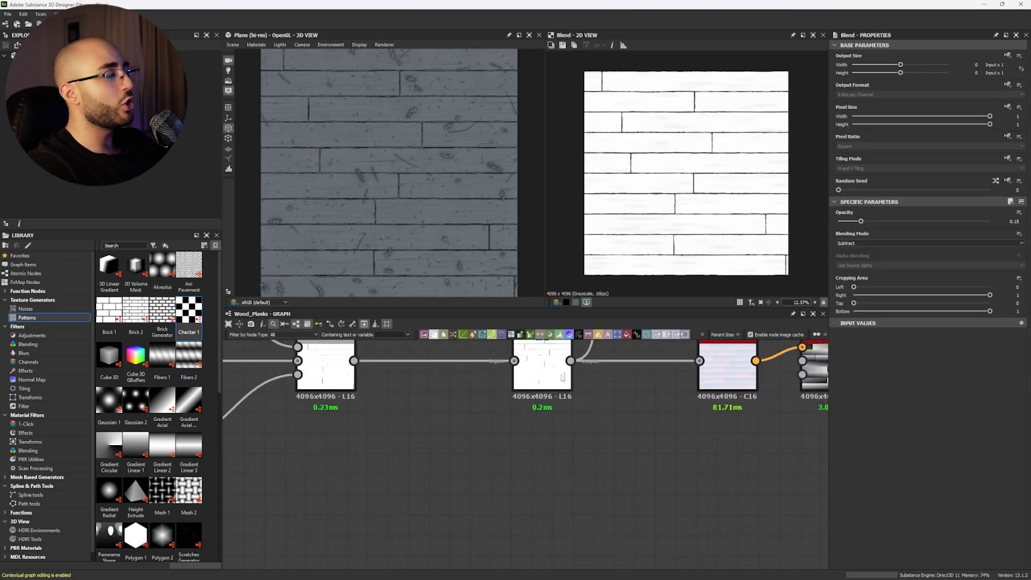
left_click(562, 378)
scroll(670, 208, "up", 10)
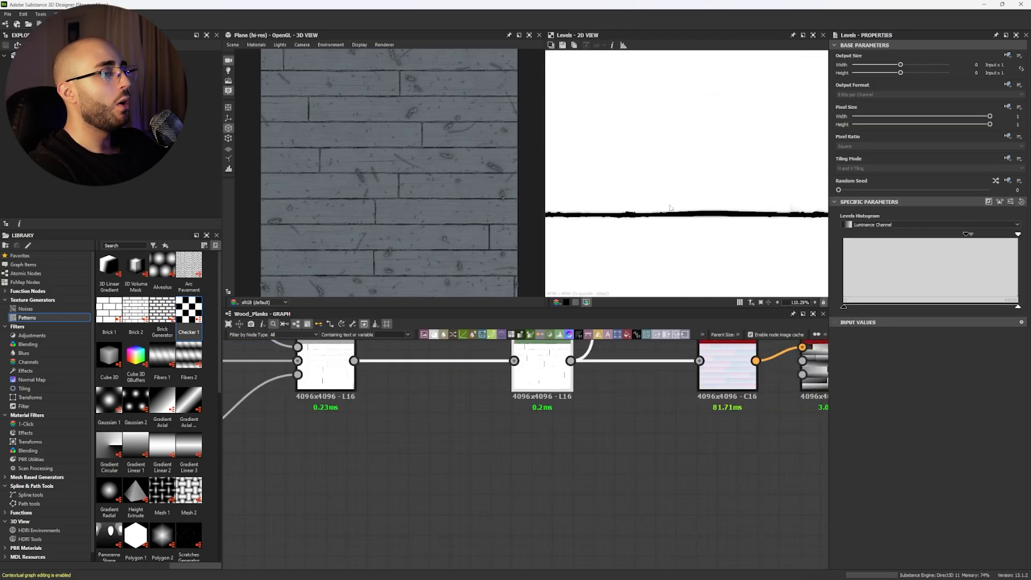
scroll(628, 224, "up", 3)
scroll(401, 215, "up", 5)
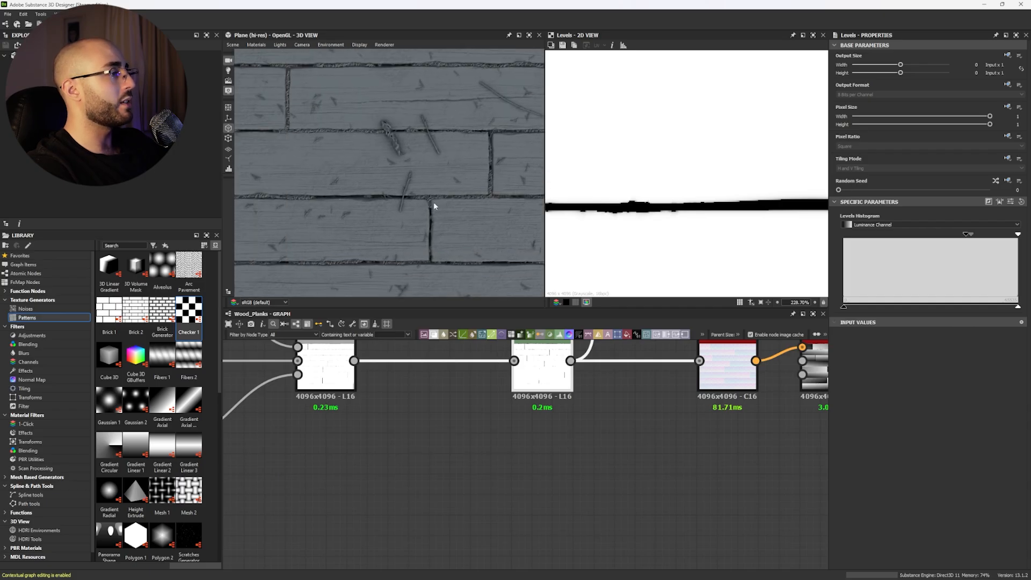
Try to bypass the Levels node by moving its outgoing links to the preceding Blend, and undo the rerouting.
middle_click_drag(425, 386, 432, 423)
left_click_drag(576, 398, 341, 404, "shift")
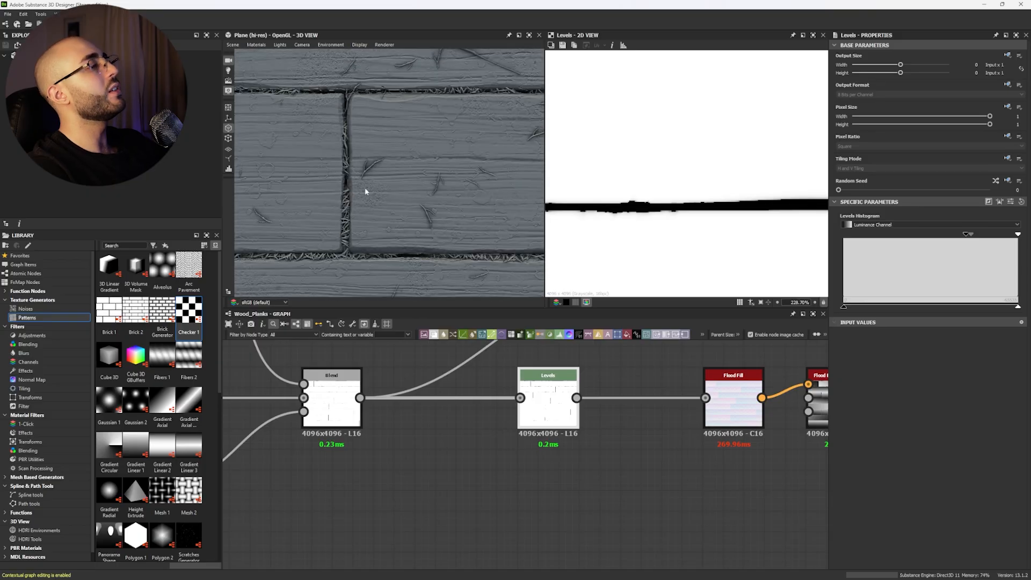
key("ctrl+z")
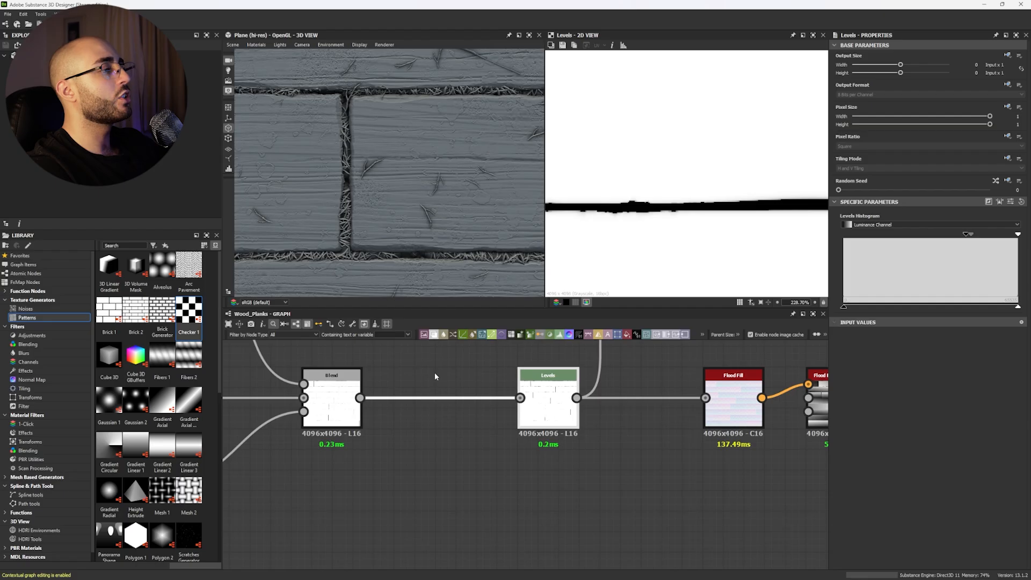
Show the output of the Flood Fill node fed by the Levels node.
key("f")
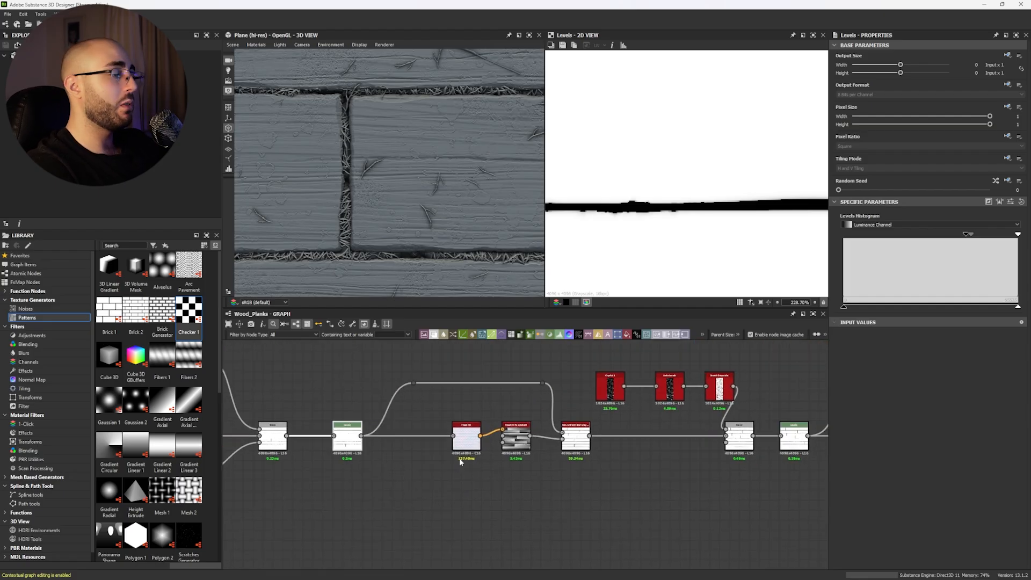
double_click(466, 447)
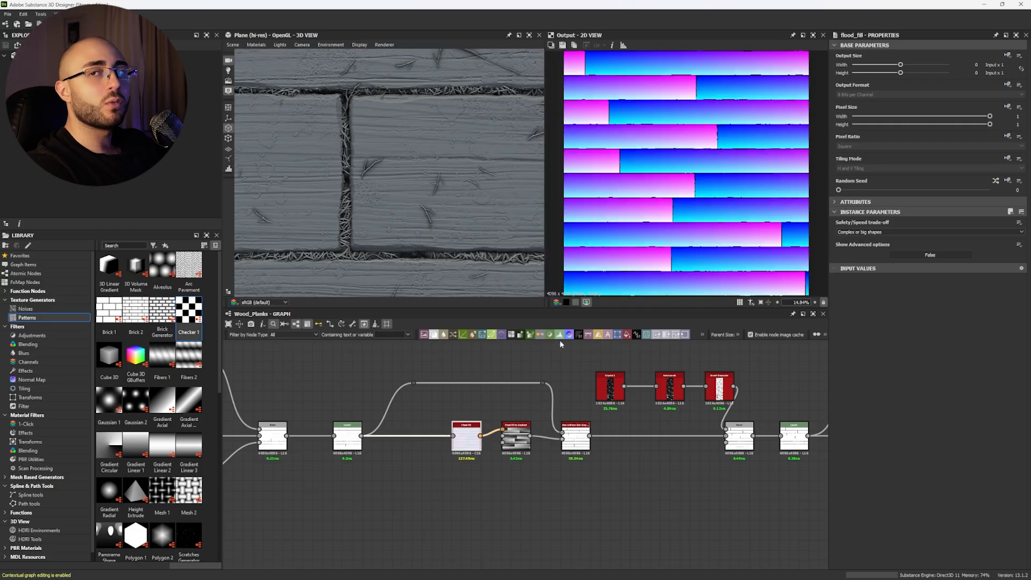
scroll(363, 452, "down", 5)
middle_click_drag(404, 448, 484, 423)
scroll(484, 423, "up", 5)
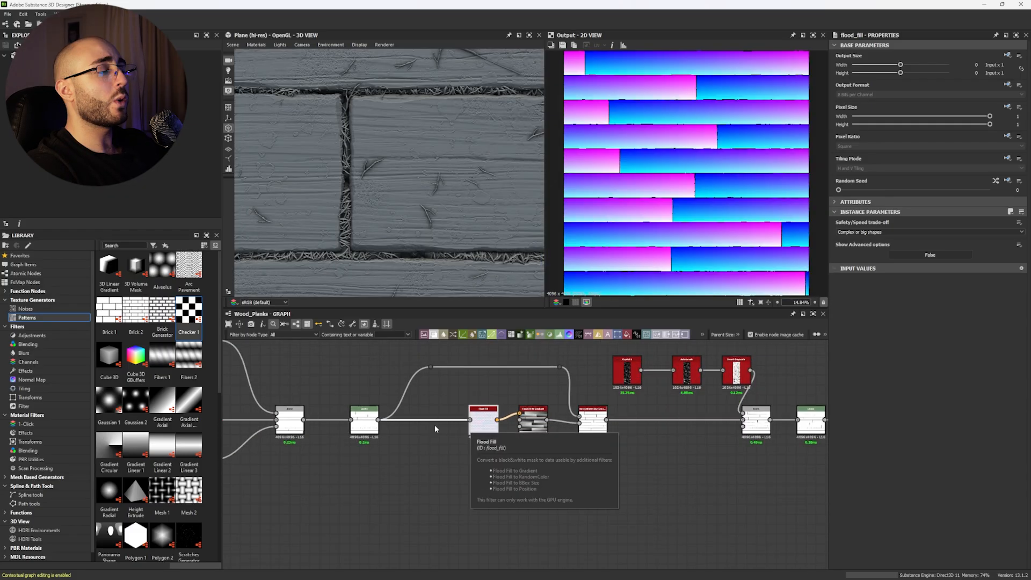
Duplicate the Flood Fill node beside the Pattern frame, feed it from that frame's Levels node, and inspect its edges.
left_click(480, 418)
scroll(476, 422, "down", 5)
middle_click_drag(314, 482, 570, 501)
scroll(439, 454, "up", 5)
key("ctrl+v")
left_click_drag(419, 419, 420, 438)
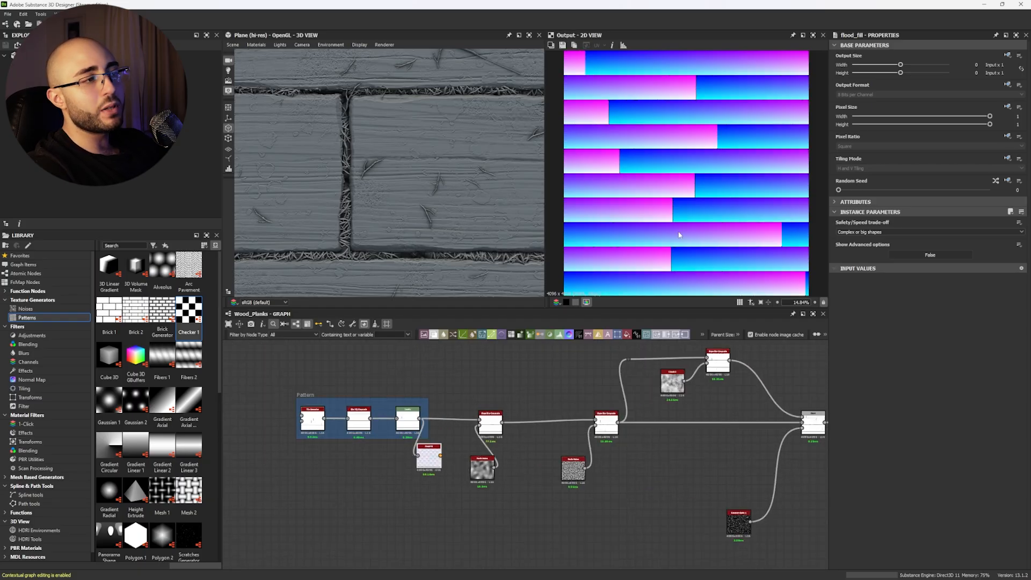
scroll(656, 203, "up", 10)
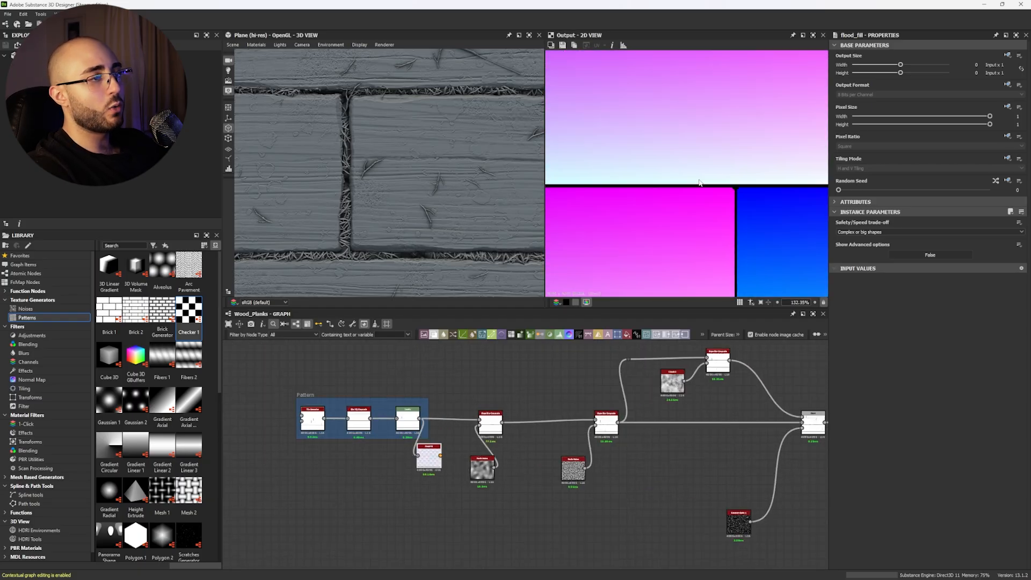
scroll(417, 456, "down", 2)
Move the Flood Fill copy next to the original and feed it from the Levels node after the edge damage.
left_click_drag(422, 457, 693, 462)
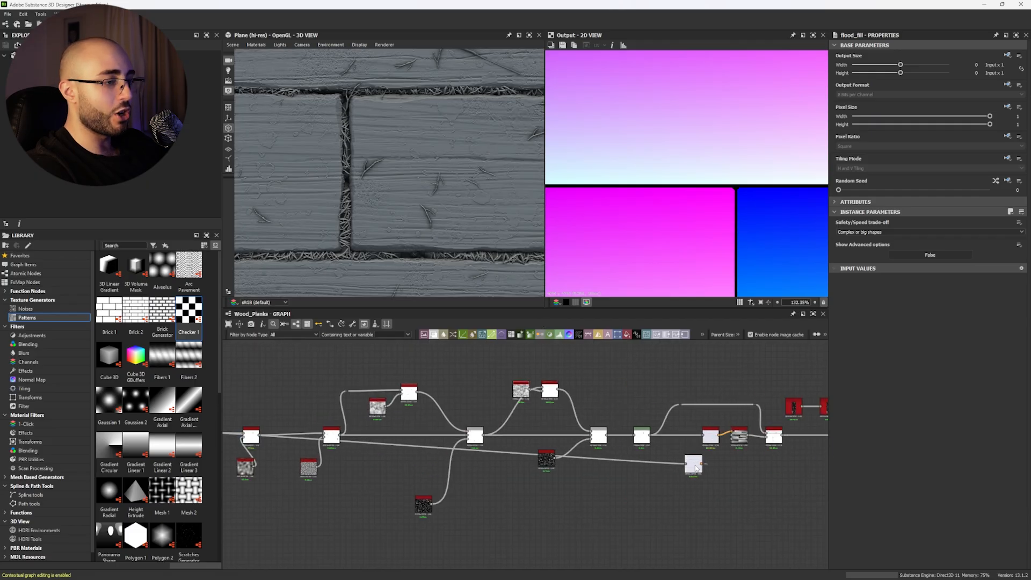
scroll(647, 445, "up", 5)
left_click_drag(606, 420, 710, 491)
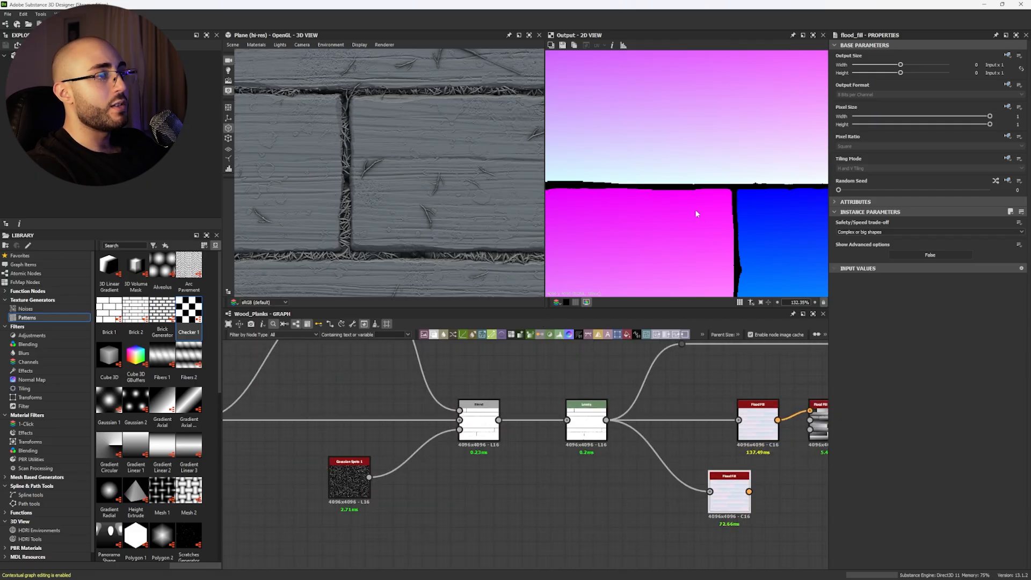
Move the Flood Fill copy back below the Pattern frame and reconnect it to that frame's Levels node.
scroll(462, 473, "down", 5)
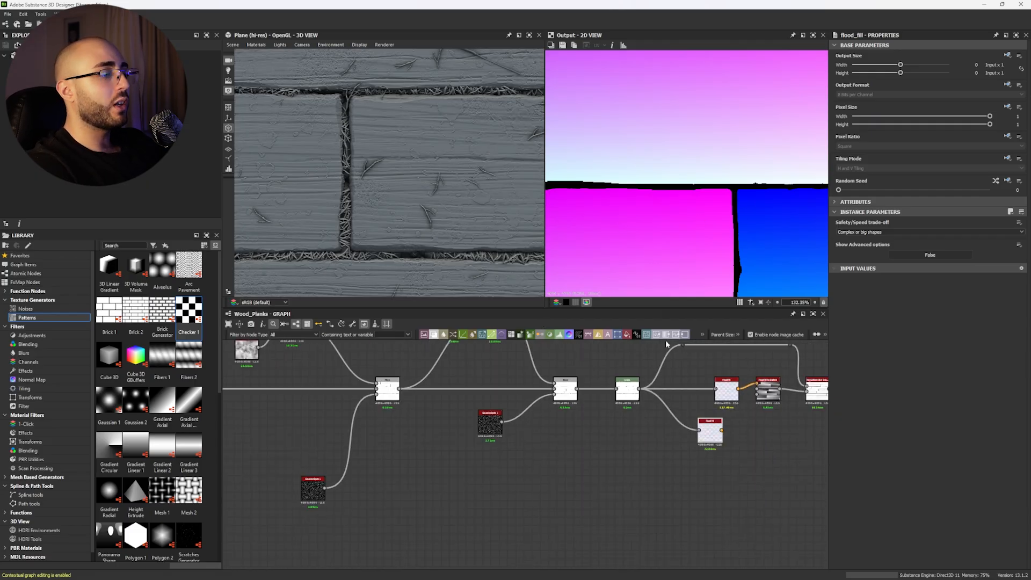
scroll(461, 487, "up", 3)
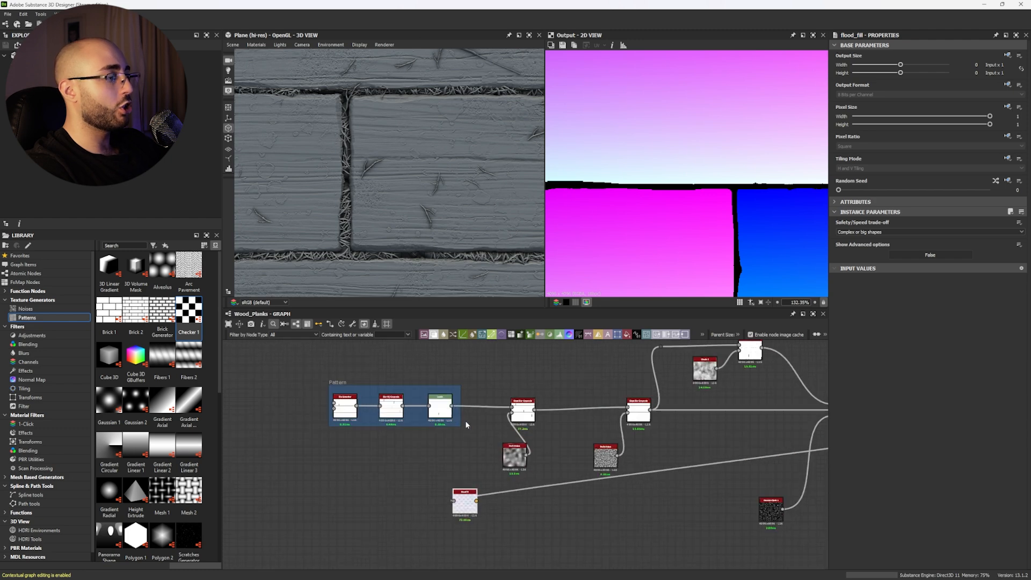
scroll(561, 490, "down", 4)
scroll(586, 452, "up", 4)
scroll(586, 452, "up", 1)
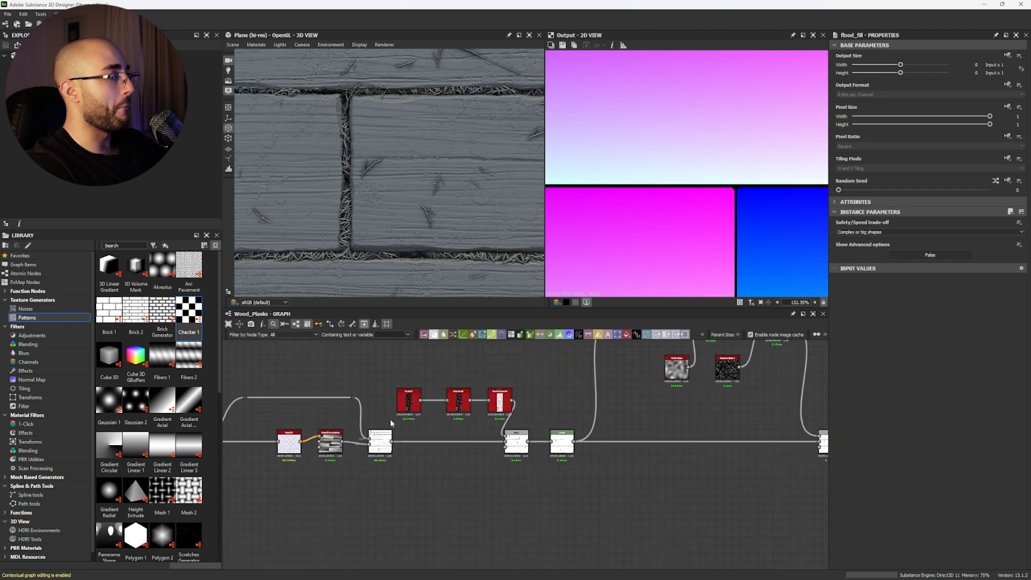
Look over the main node chain beyond the edge damage and return to the Pattern frame.
scroll(332, 465, "down", 5)
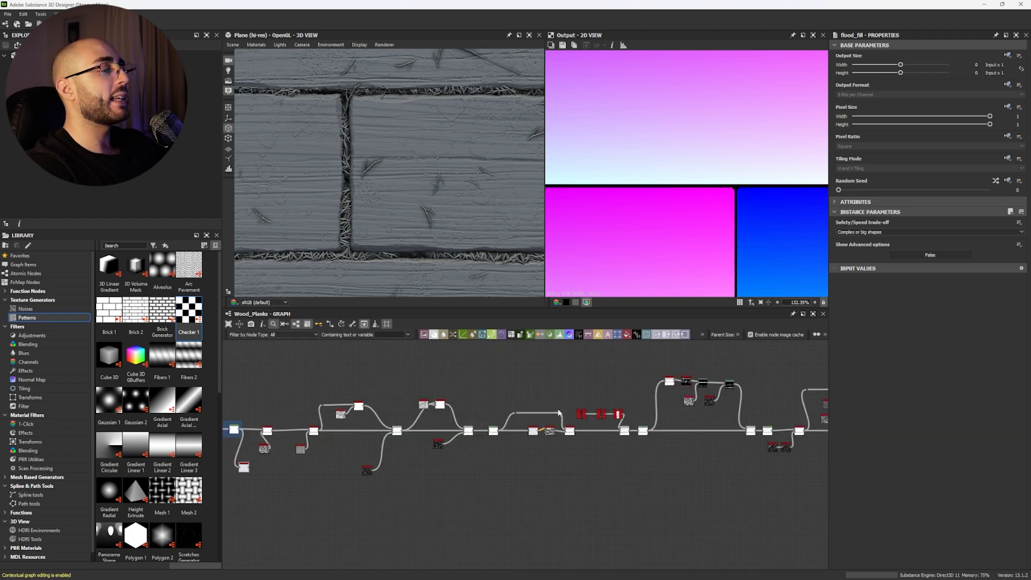
scroll(561, 416, "up", 8)
scroll(566, 493, "up", 1)
scroll(500, 487, "down", 7)
middle_click_drag(449, 512, 674, 476)
middle_click_drag(420, 470, 525, 467)
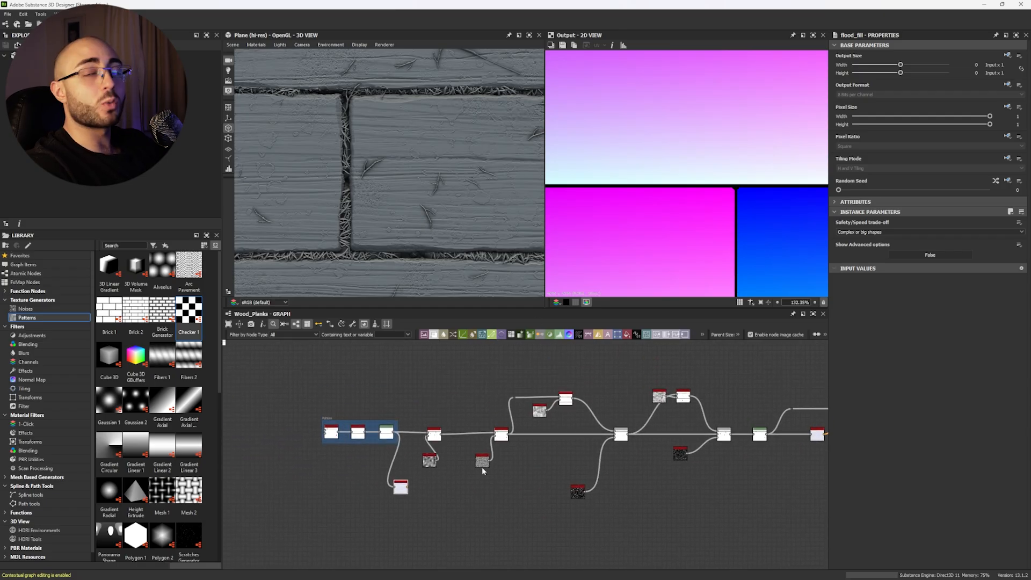
Preview the copied Slope Blur Grayscale and add a Shape node in the empty area next to the Flood Fill copy.
scroll(400, 467, "up", 5)
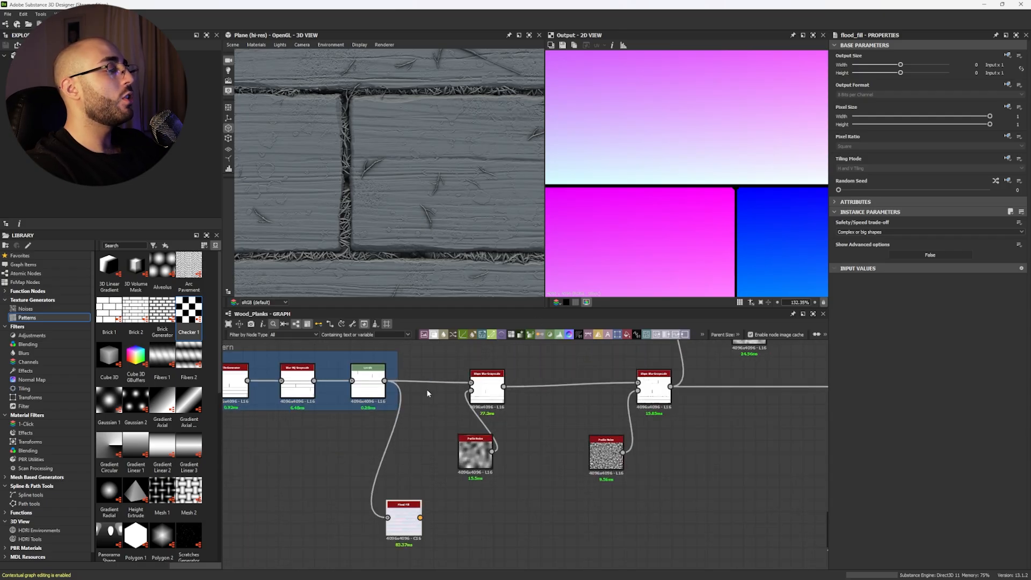
double_click(490, 393)
left_click(556, 525)
middle_click_drag(557, 525, 509, 466)
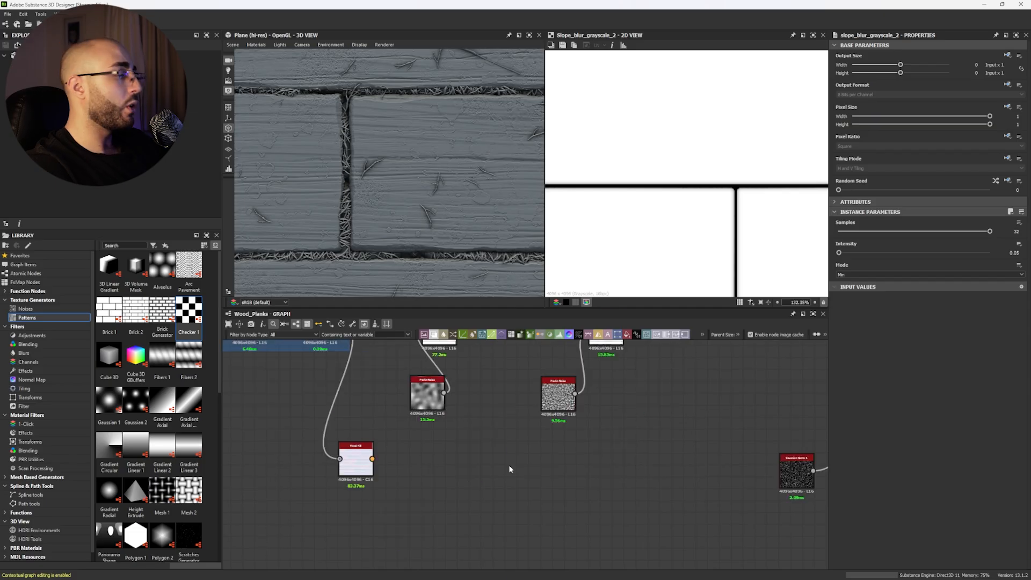
key("space")
type("shape")
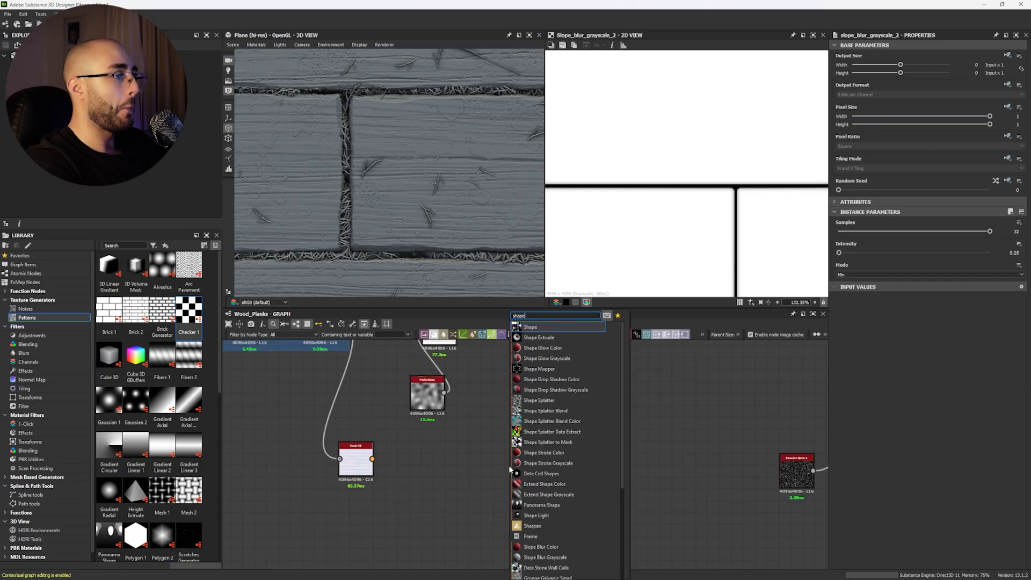
key("Return")
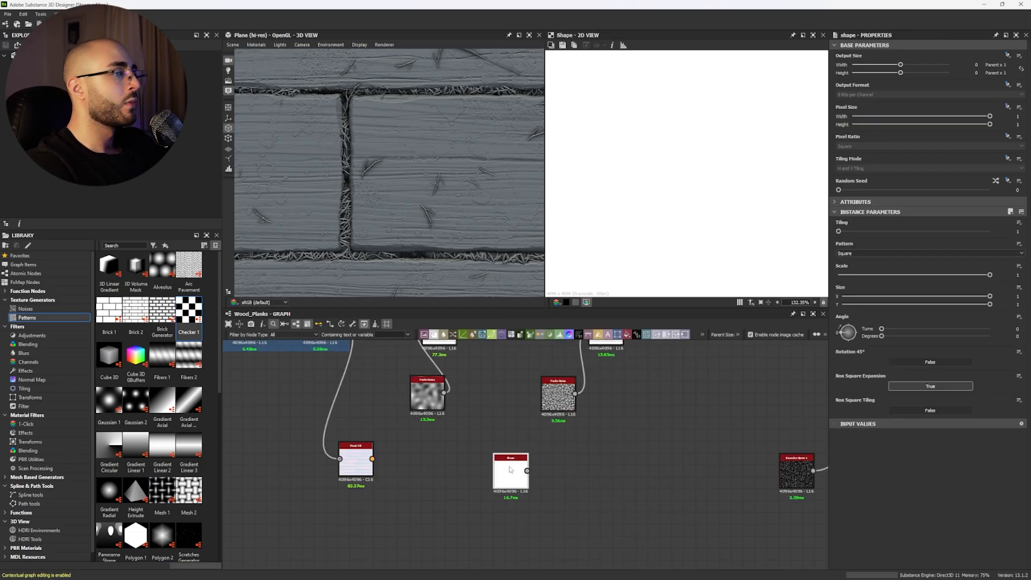
Change the Shape node's pattern from Square to the soft, round gradient shape.
key("f")
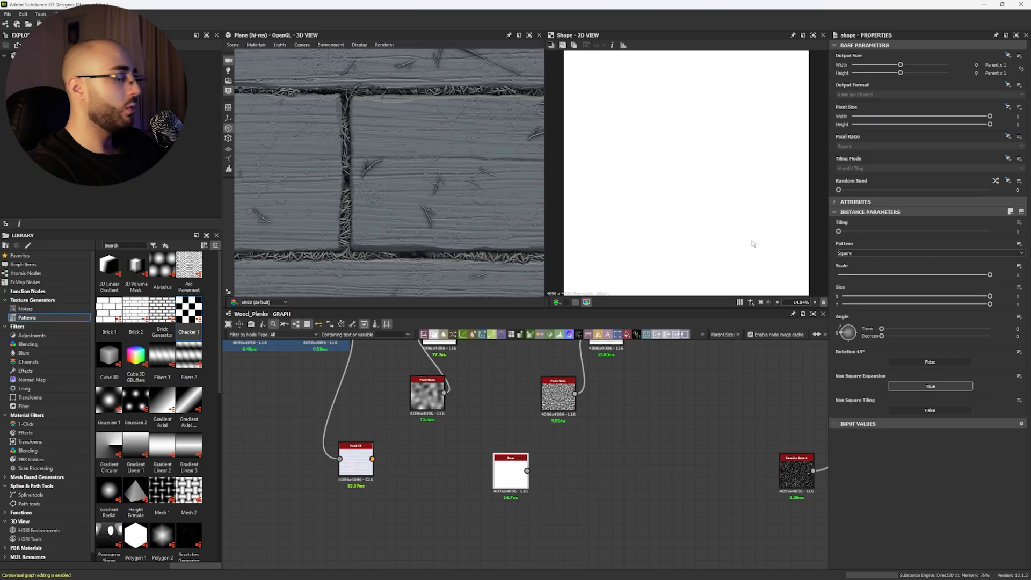
scroll(752, 243, "down", 4)
left_click(859, 254)
left_click(859, 270)
middle_click_drag(447, 397, 418, 433)
Duplicate the upper Slope Blur Grayscale next to the Shape node and feed the Shape into its first input.
left_click(410, 365)
scroll(521, 408, "down", 2)
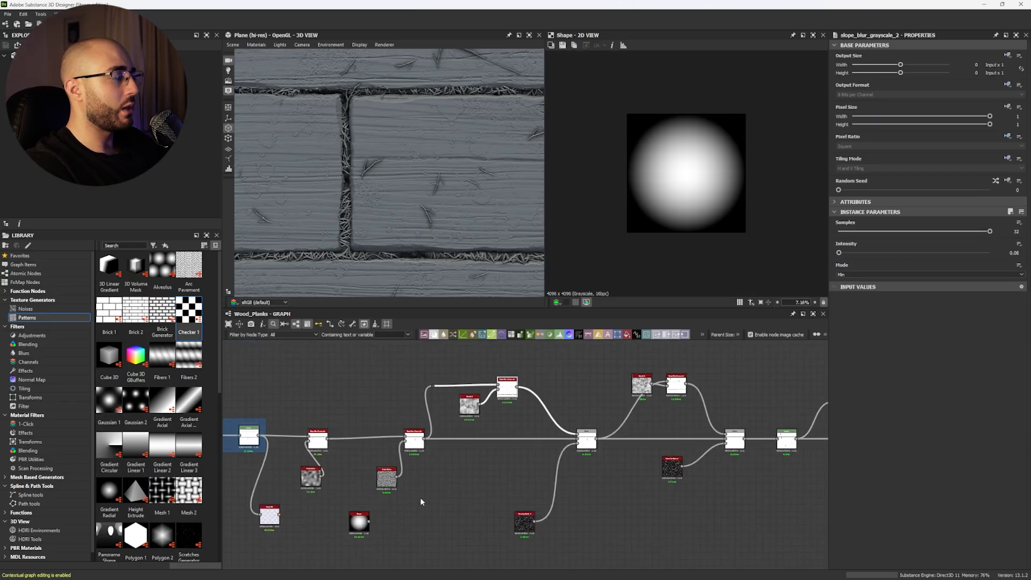
key("ctrl+d")
scroll(377, 533, "up", 4)
left_click_drag(360, 507, 421, 503)
scroll(672, 180, "up", 5)
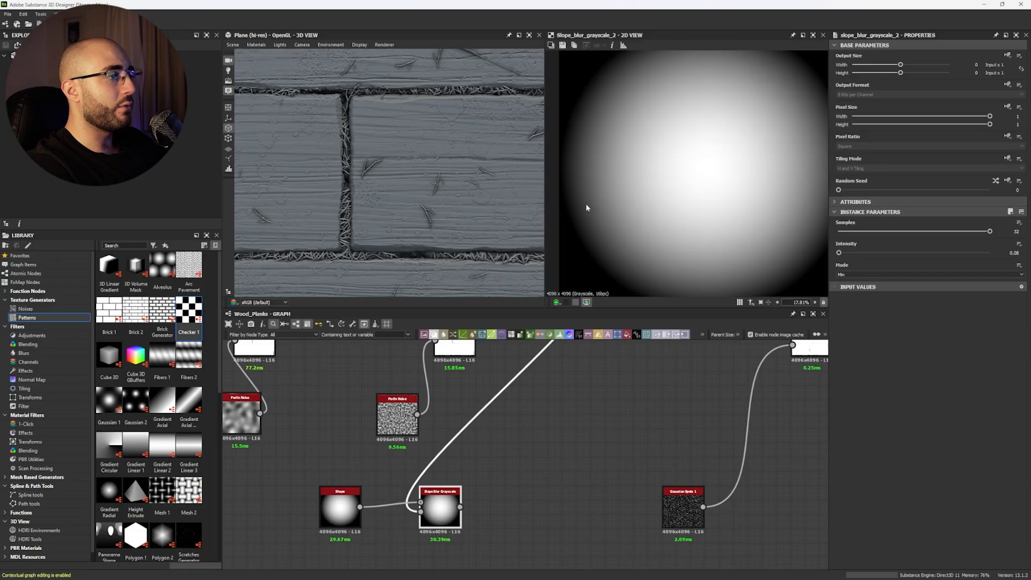
Set the copied Slope Blur Grayscale's intensity to 1.27 and examine the blurred gradient up close.
scroll(587, 206, "up", 1)
left_click_drag(838, 252, 850, 252)
scroll(653, 205, "up", 9)
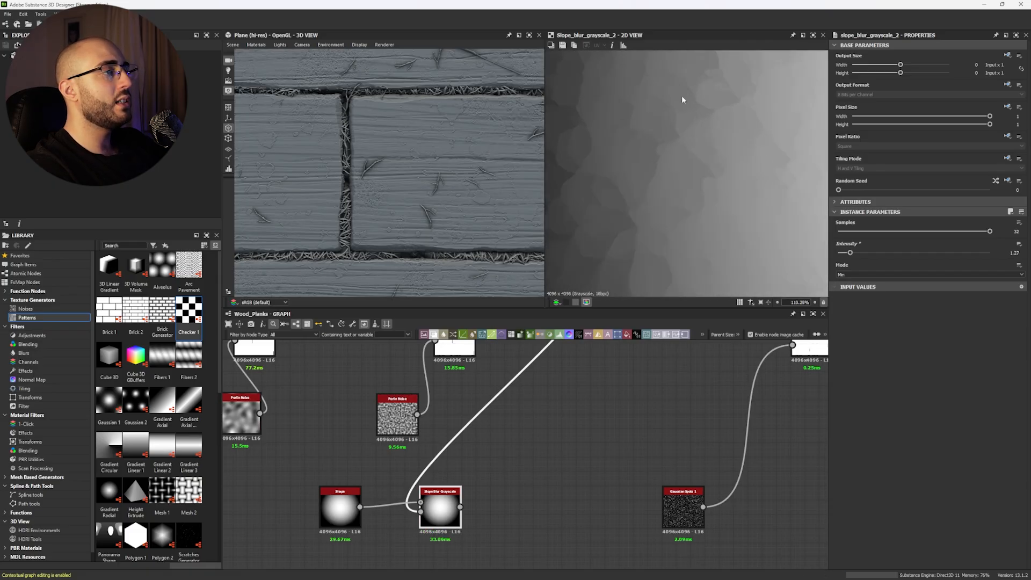
scroll(654, 231, "down", 3)
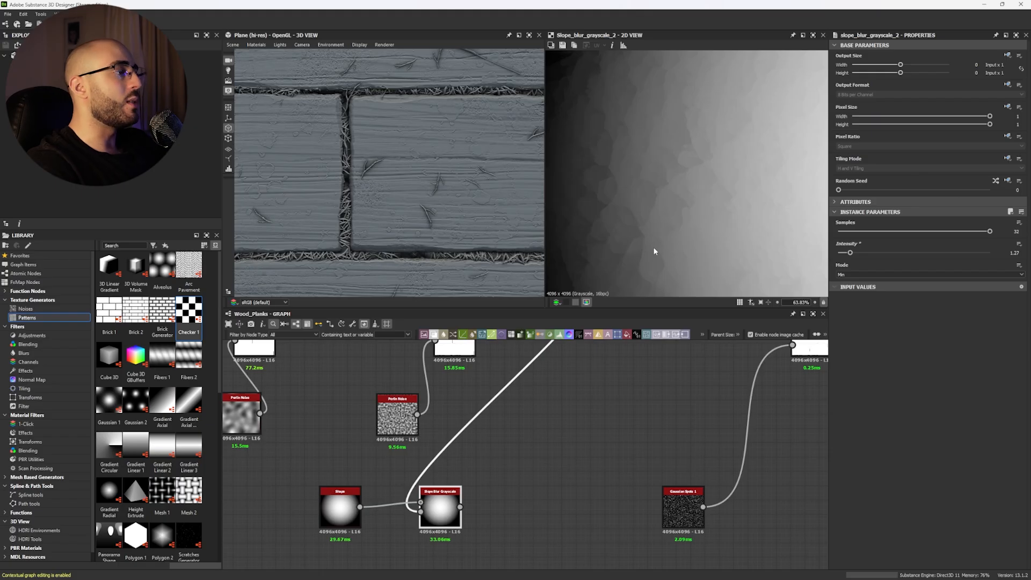
Delete the demo Shape and Slope Blur Grayscale nodes along with the Flood Fill copy below the main chain.
left_click_drag(291, 475, 444, 534)
key("Delete")
scroll(463, 496, "down", 4)
left_click(317, 497)
key("Delete")
Preview the main chain's Flood Fill node and examine its per-plank gradients up close and across the tiled pattern.
middle_click_drag(459, 488, 257, 502)
middle_click_drag(638, 471, 426, 478)
scroll(507, 444, "up", 4)
double_click(505, 441)
scroll(712, 202, "down", 6)
key("f")
left_click(557, 302)
left_click(562, 312)
scroll(666, 231, "down", 2)
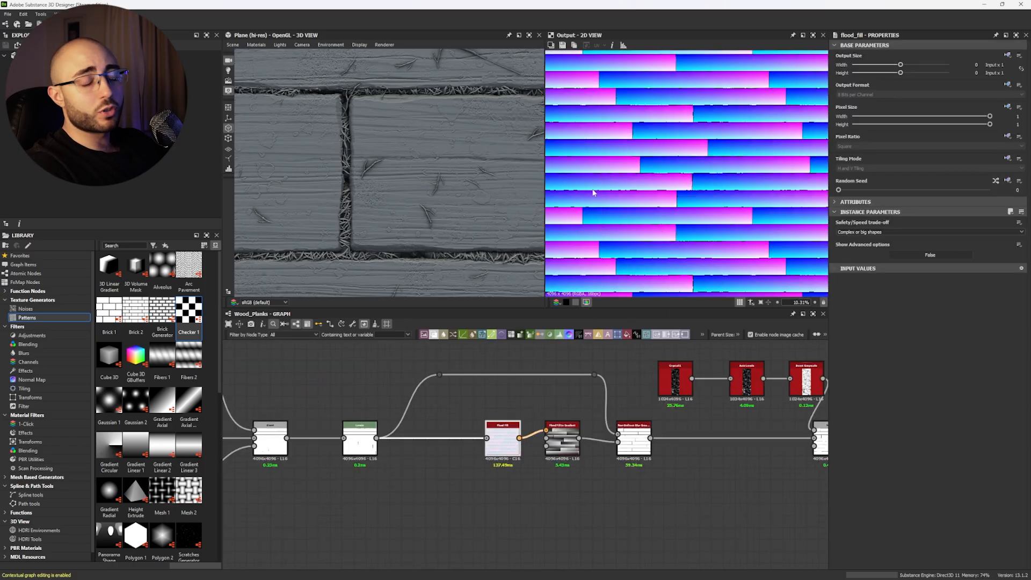
scroll(687, 193, "up", 10)
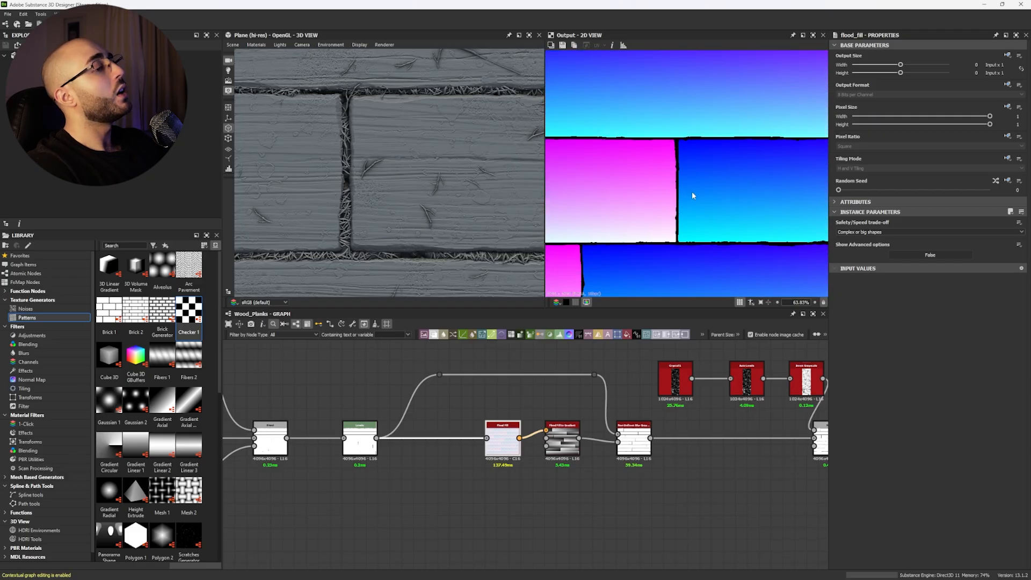
scroll(675, 244, "down", 8)
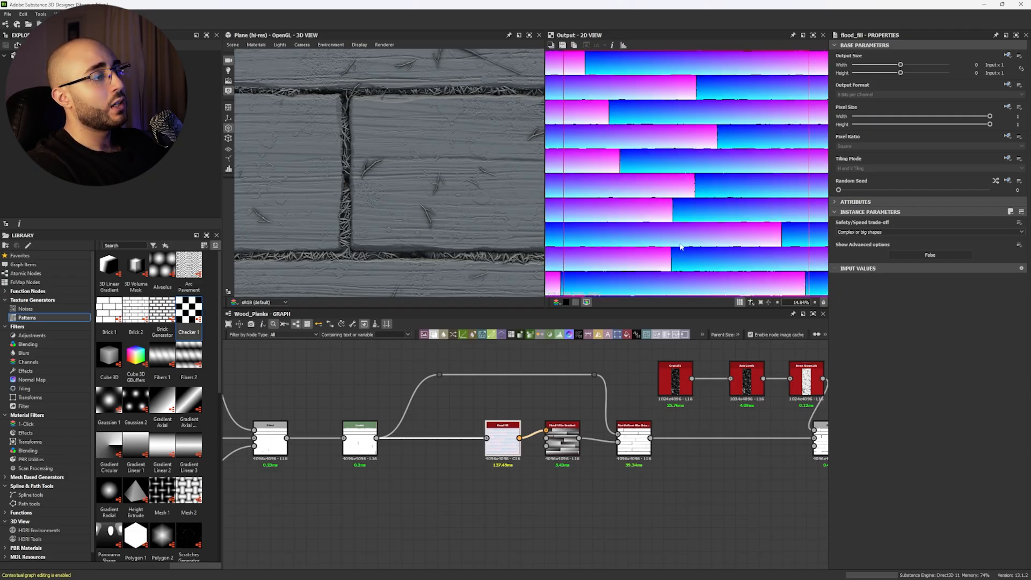
scroll(680, 218, "down", 1)
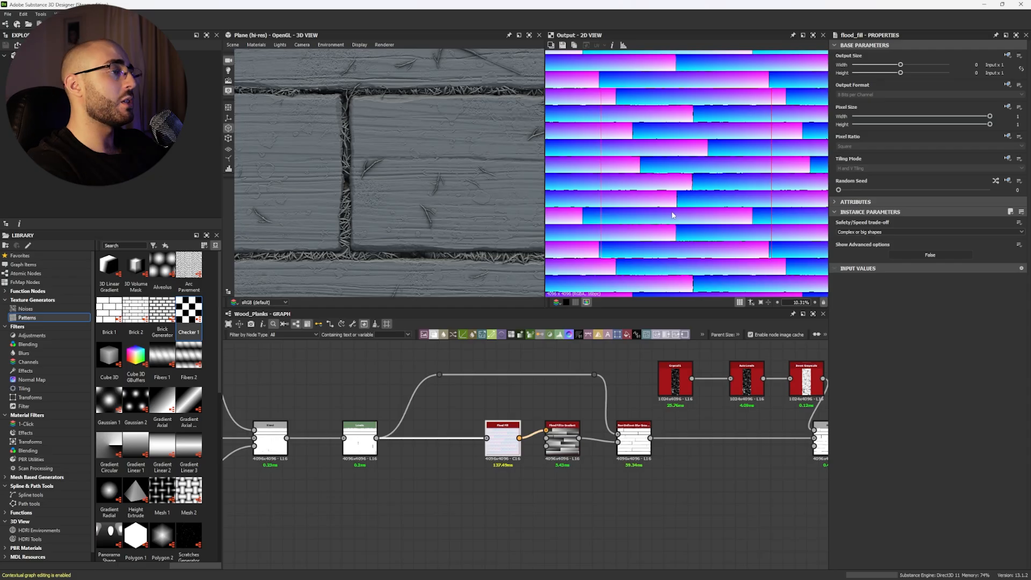
Move the Flood Fill and Flood Fill to Gradient nodes closer to the Levels node that feeds them.
left_click_drag(503, 430, 431, 429)
left_click_drag(568, 452, 515, 447)
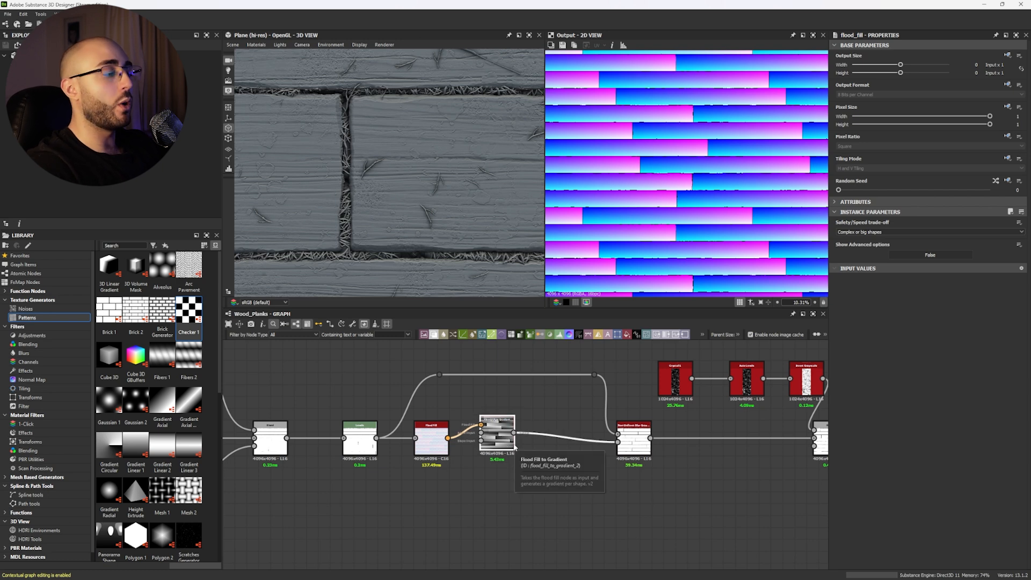
left_click(414, 456)
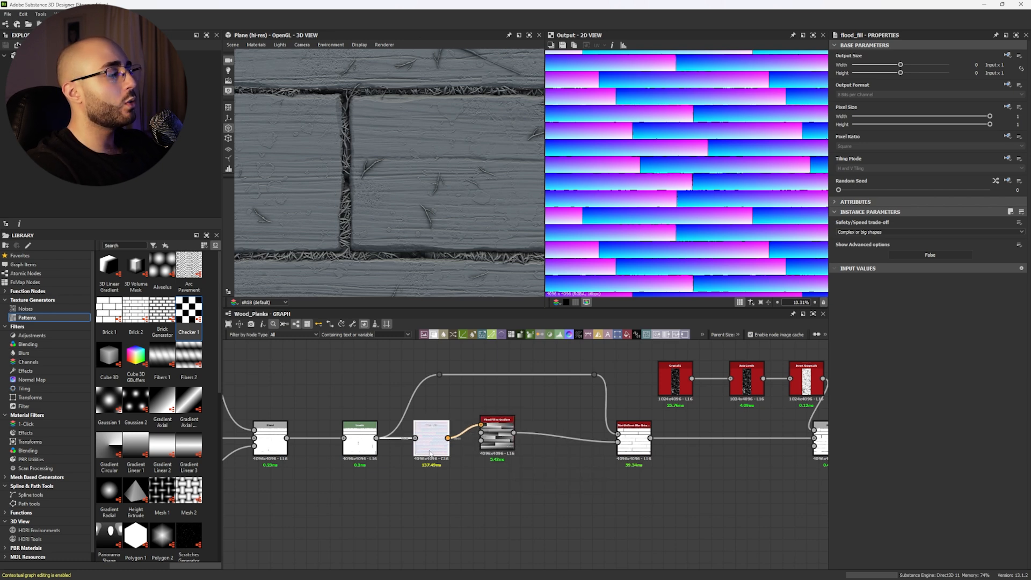
Preview the Flood Fill to Gradient node and the Non-Uniform Blur Grayscale it drives, examining the plank edges.
double_click(497, 439)
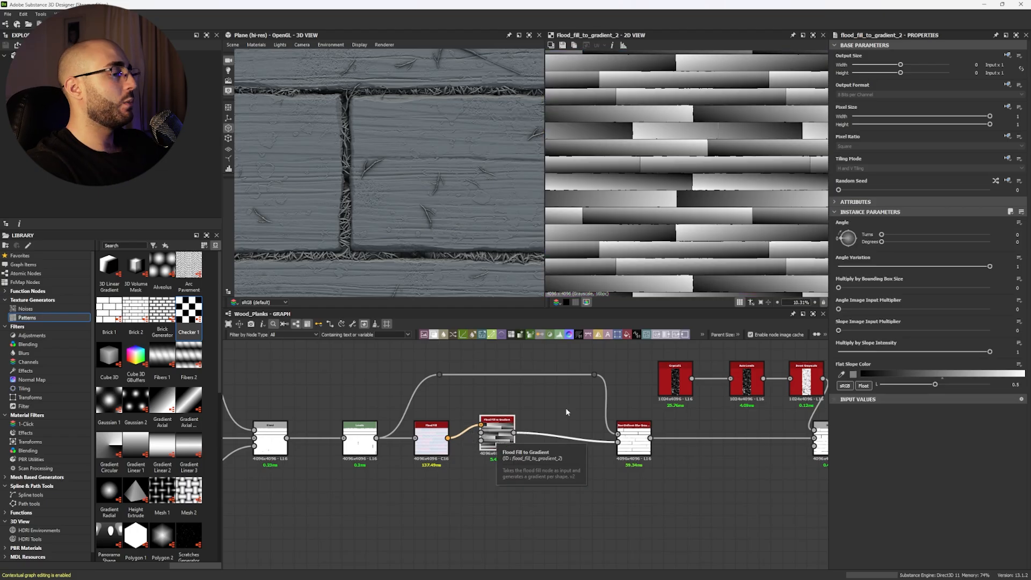
scroll(633, 443, "up", 5)
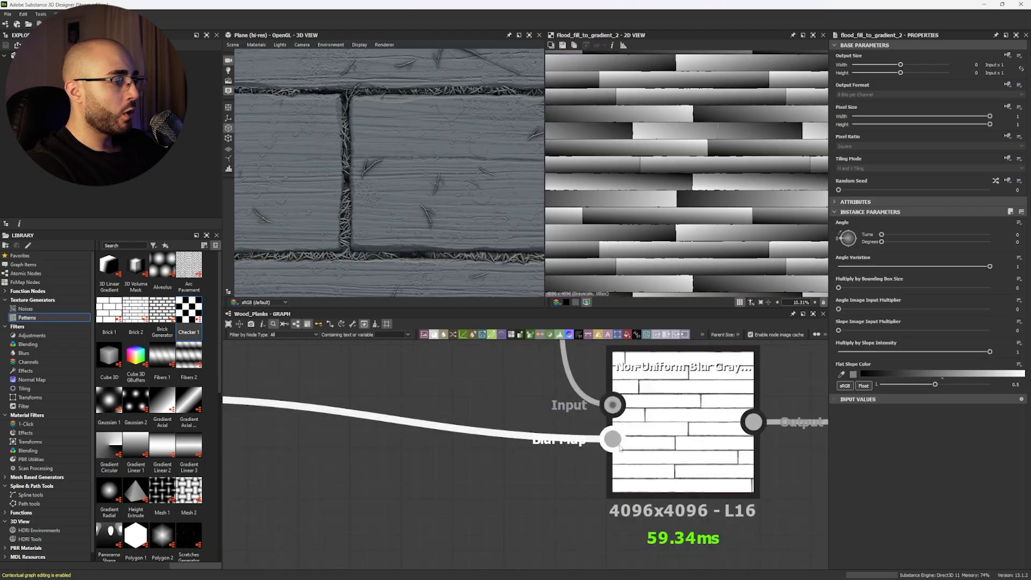
scroll(634, 443, "down", 3)
left_click(636, 442)
scroll(635, 441, "down", 3)
scroll(672, 198, "up", 3)
double_click(640, 438)
scroll(611, 204, "up", 6)
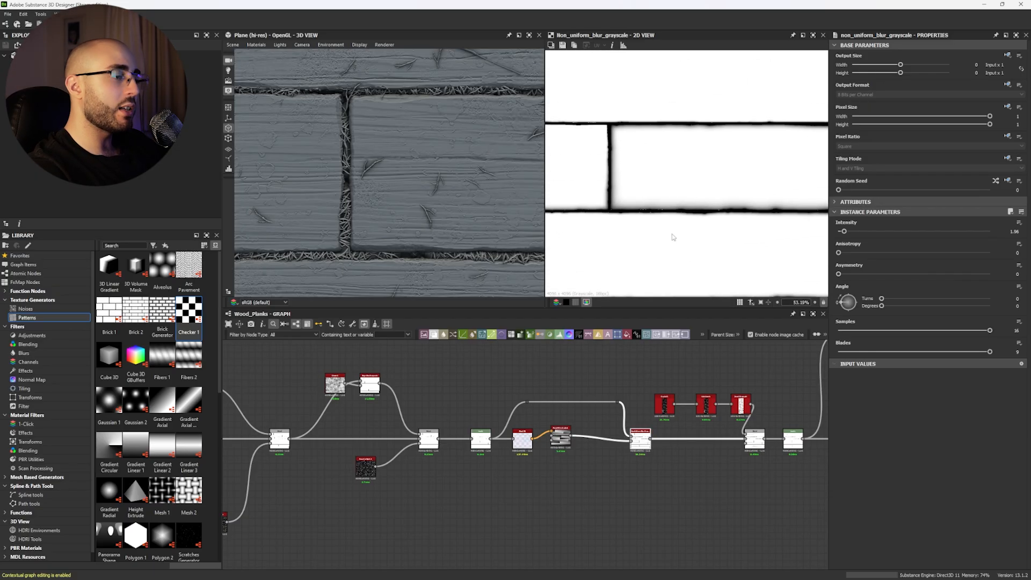
Preview the Crystal 1 noise, its Invert Grayscale and the Blend node that combines it with the blurred planks.
middle_click_drag(665, 410, 557, 428)
scroll(557, 428, "up", 4)
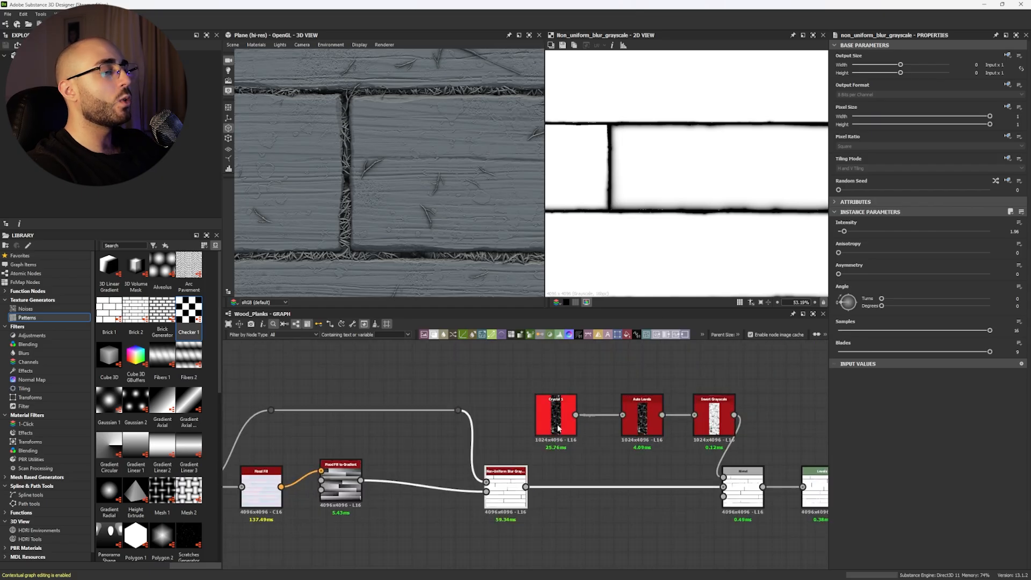
double_click(557, 427)
scroll(685, 208, "down", 5)
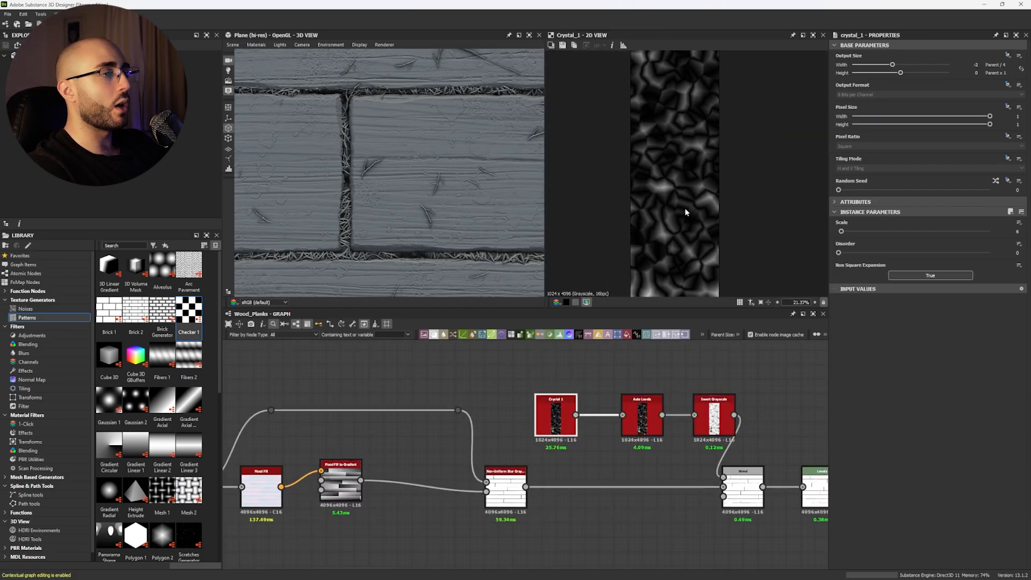
middle_click_drag(666, 424, 569, 427)
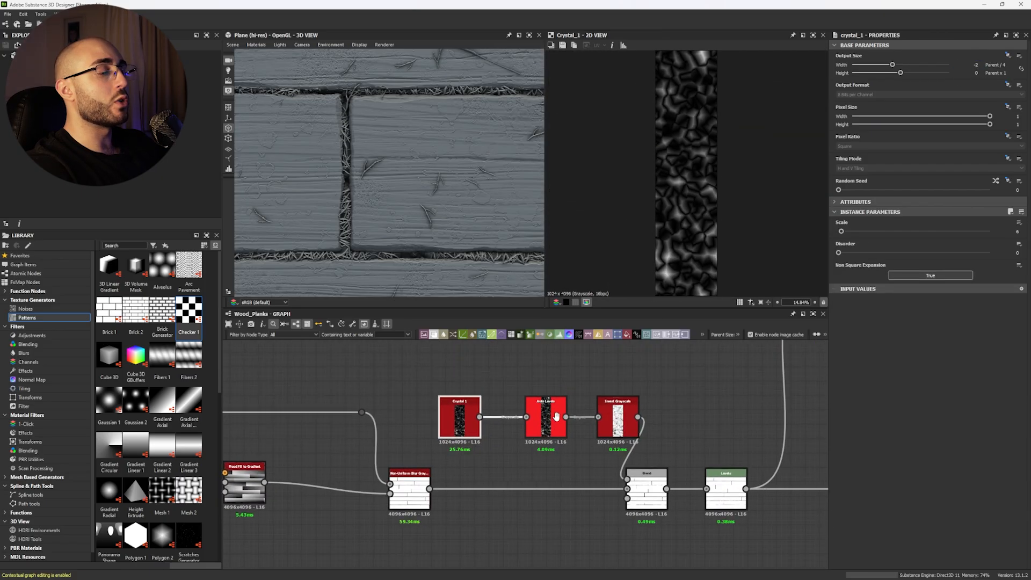
double_click(611, 419)
scroll(693, 251, "up", 3)
double_click(646, 489)
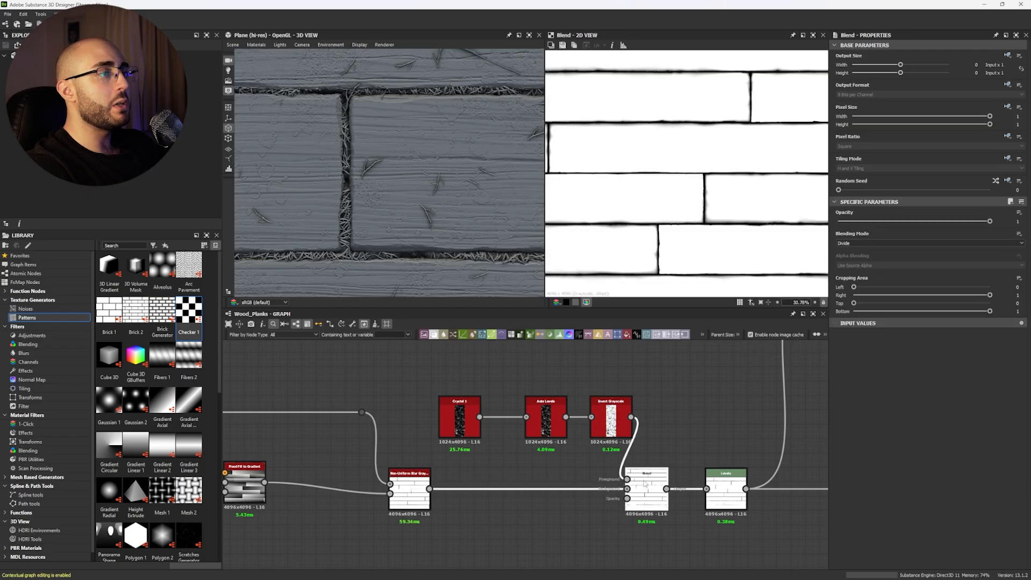
Compare the plank edges from the Non-Uniform Blur Grayscale with those from the Divide Blend after it.
scroll(768, 168, "up", 4)
double_click(411, 485)
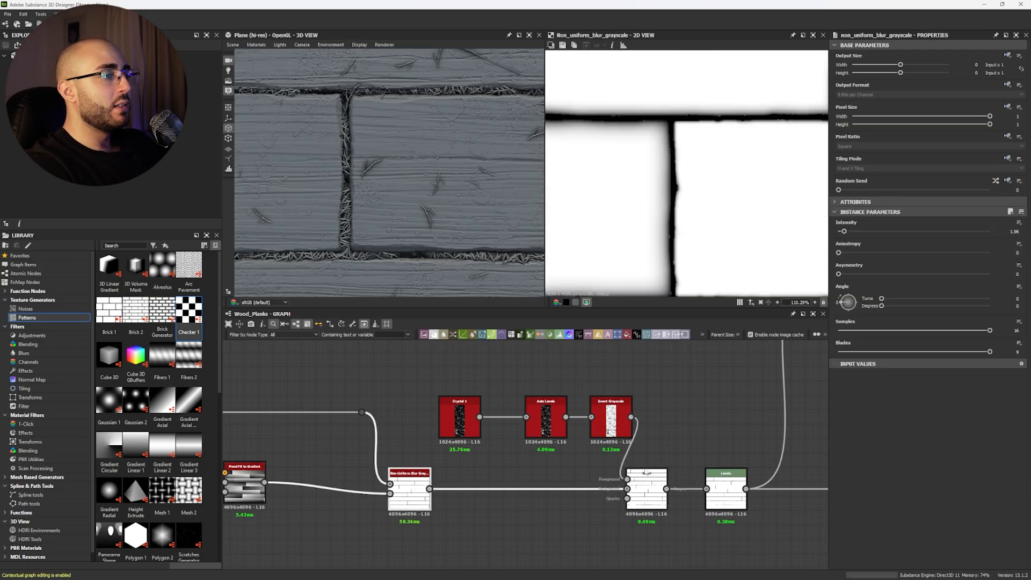
double_click(645, 482)
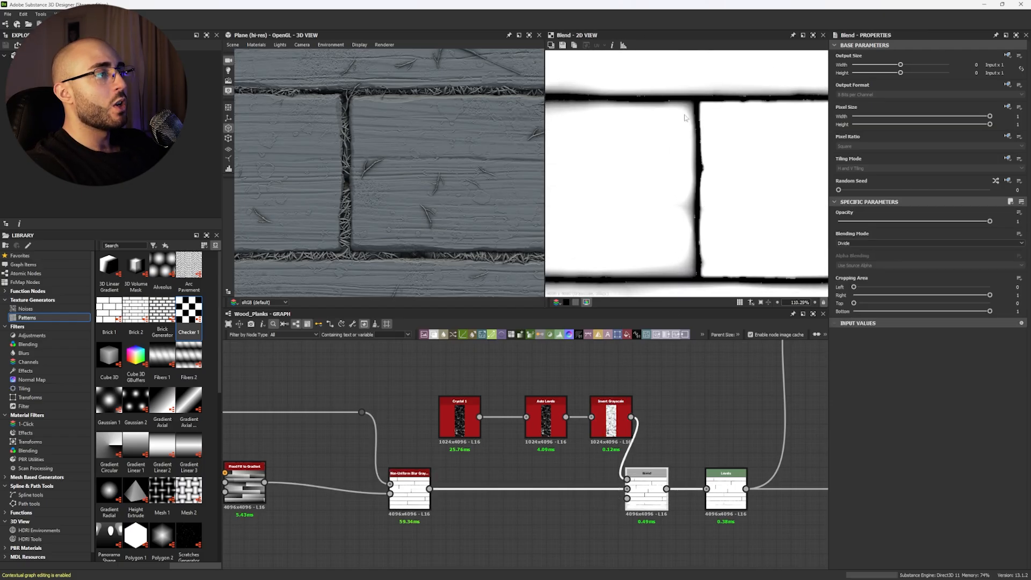
scroll(691, 225, "down", 5)
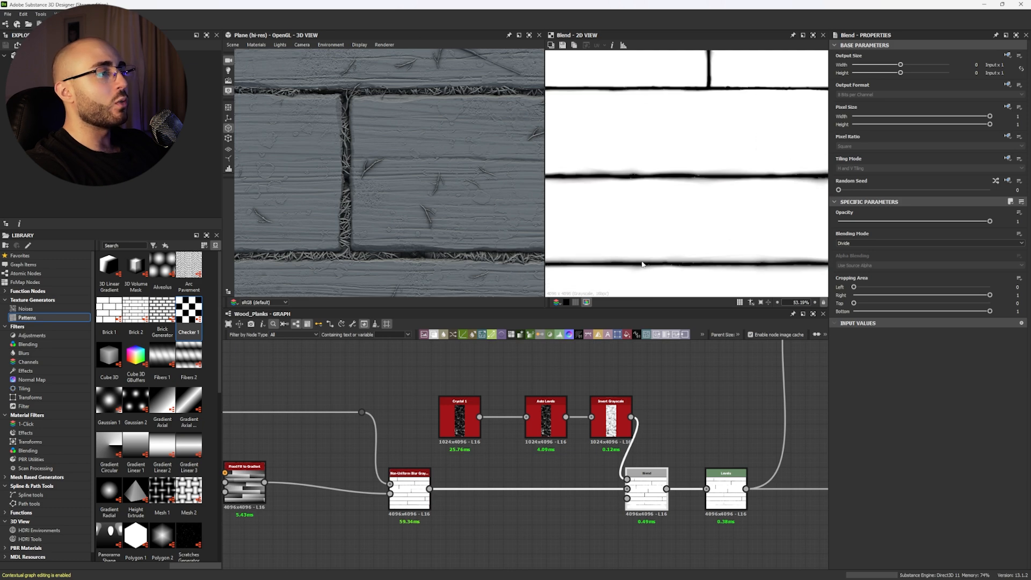
scroll(608, 260, "down", 3)
middle_click_drag(611, 358, 590, 364)
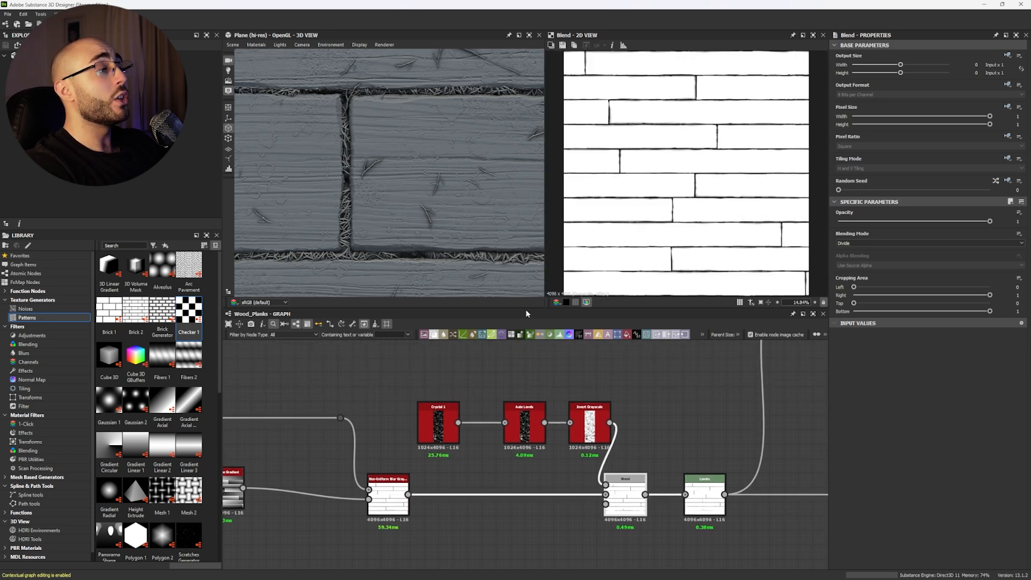
Preview the Levels node after the Divide Blend and examine the plank gaps up close.
scroll(382, 193, "down", 3)
scroll(614, 492, "down", 2)
middle_click_drag(670, 477, 640, 487)
double_click(646, 501)
scroll(675, 214, "up", 2)
scroll(674, 216, "up", 8)
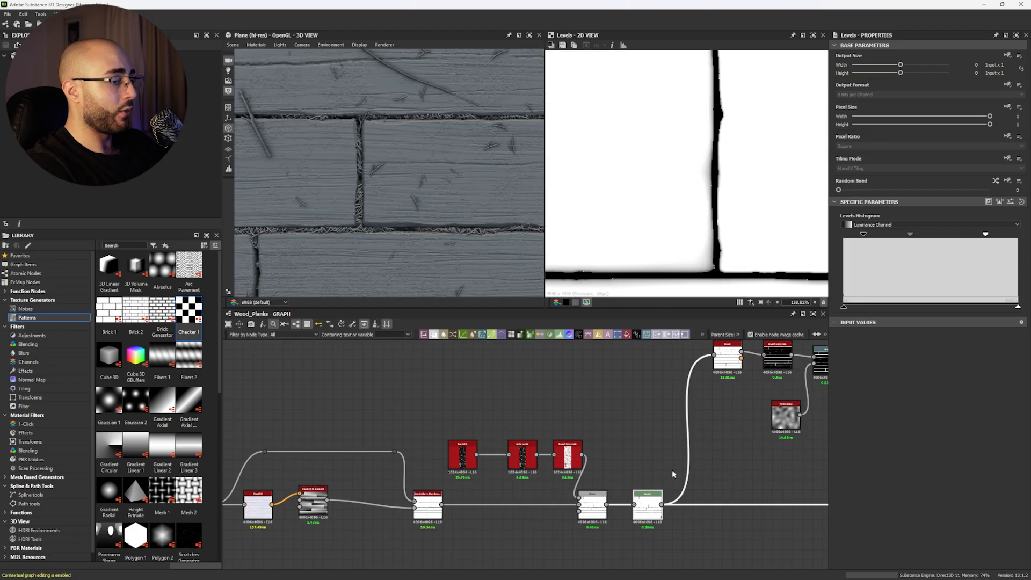
Bypass the Levels node by moving its outgoing connections to the preceding Blend, and check the planks in 3D.
left_click_drag(664, 506, 607, 503)
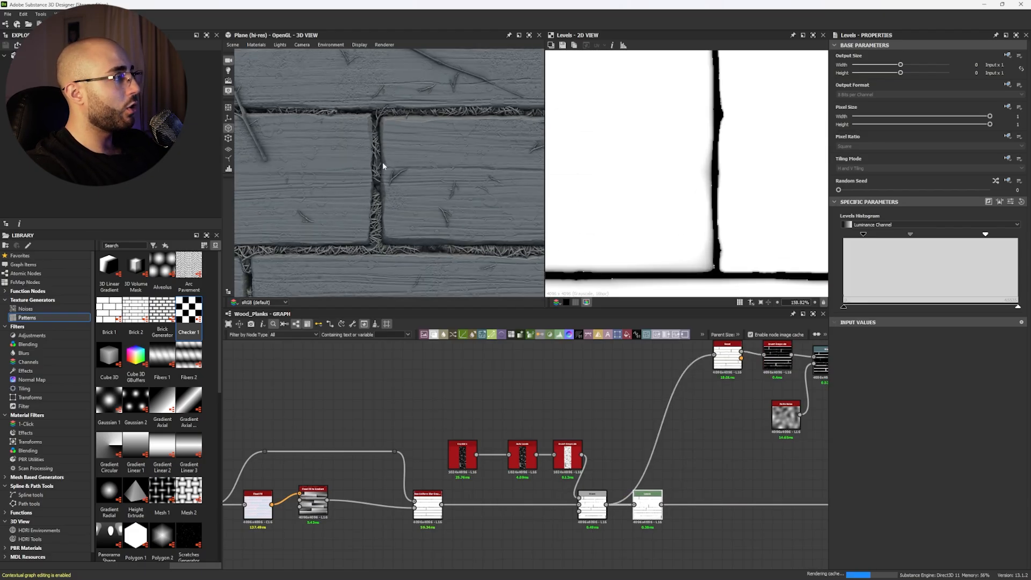
scroll(384, 230, "down", 5)
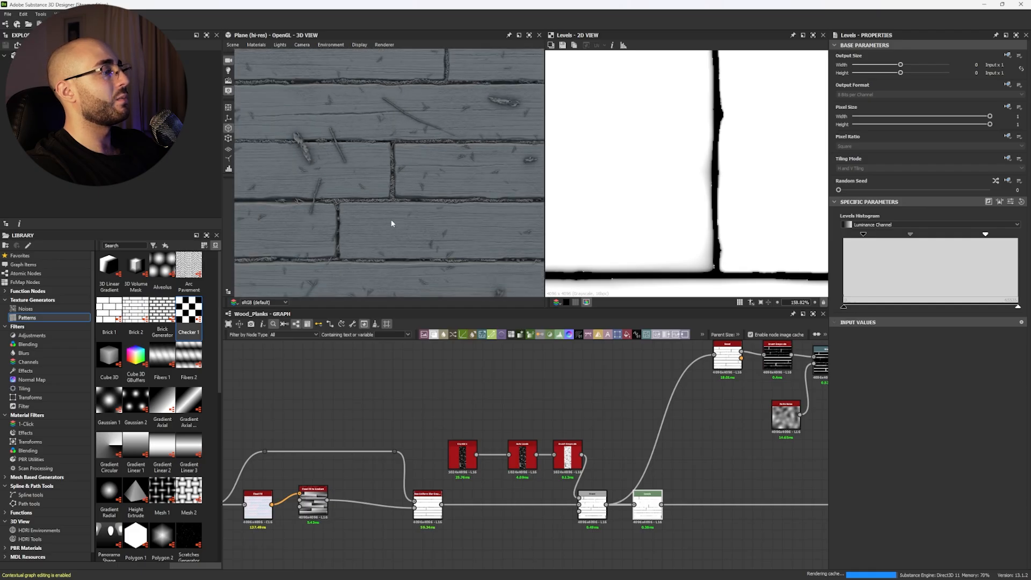
middle_click_drag(383, 228, 432, 213)
scroll(385, 191, "down", 3)
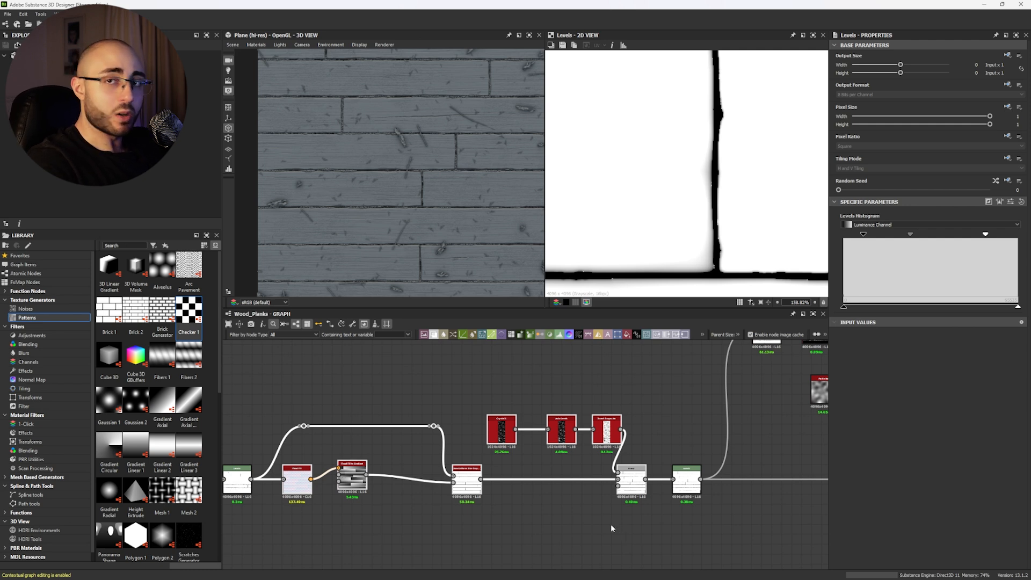
Look over the Bevel and Warp branch after the Levels node and view the 3D planks from a low angle.
scroll(611, 524, "down", 3)
middle_click_drag(611, 525, 425, 525)
scroll(521, 466, "up", 2)
scroll(521, 466, "up", 3)
middle_click_drag(521, 466, 462, 488)
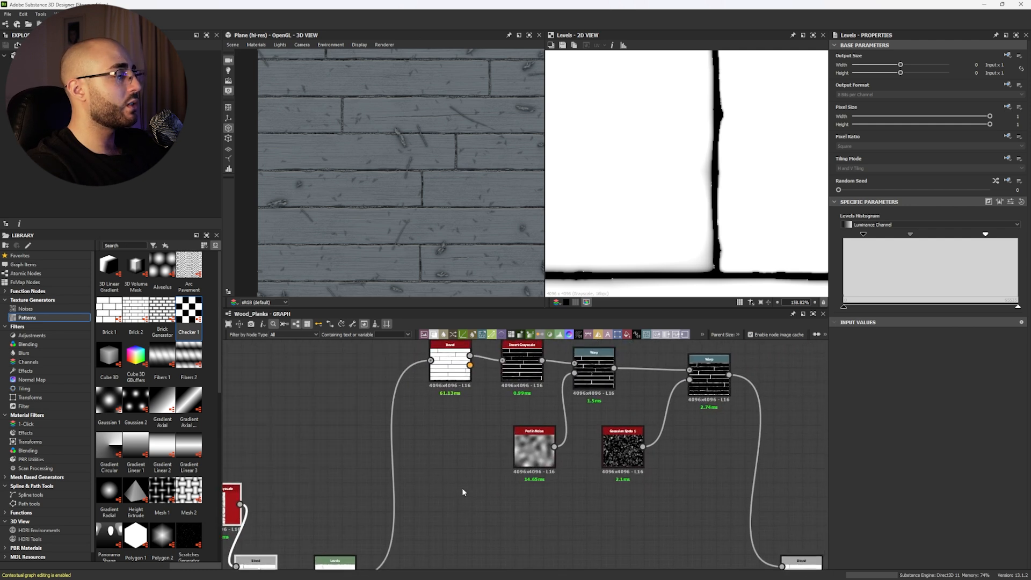
scroll(448, 491, "down", 2)
middle_click_drag(386, 517, 329, 516)
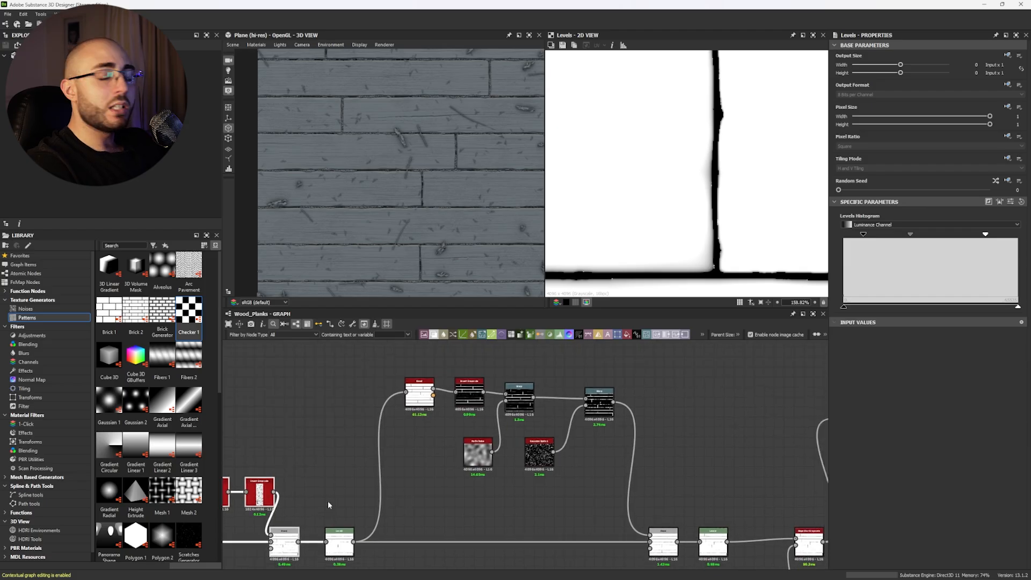
left_click_drag(451, 193, 400, 318)
middle_click_drag(424, 431, 404, 407)
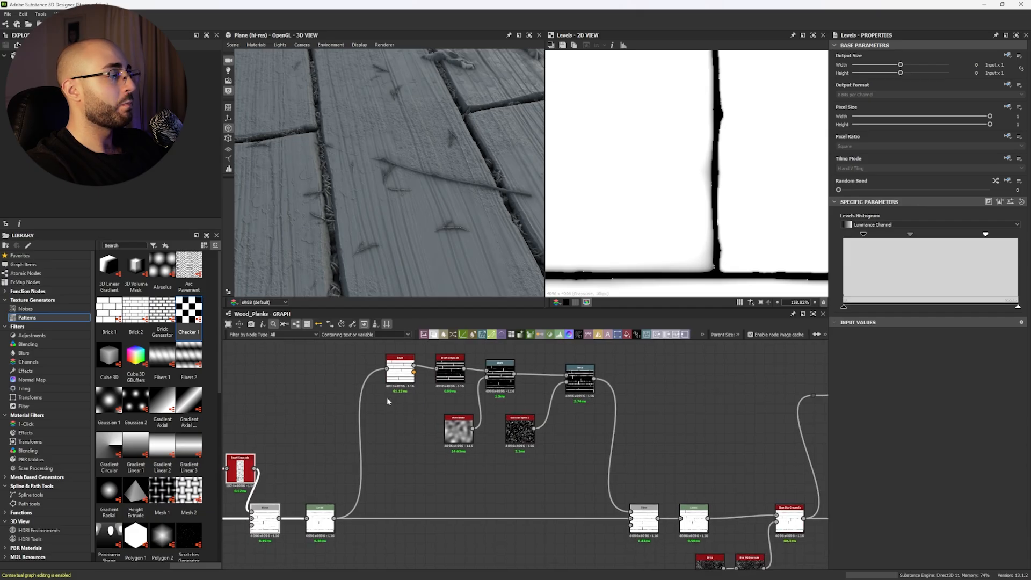
Preview the Bevel, Invert Grayscale and both Warp nodes of the branch, checking the Bevel's distance setting.
double_click(399, 373)
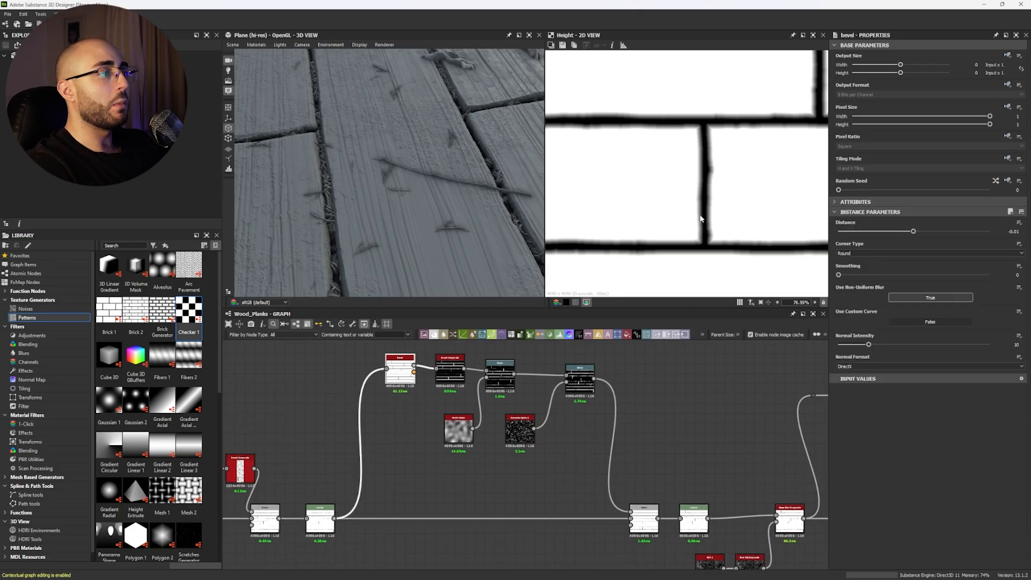
left_click(1009, 232)
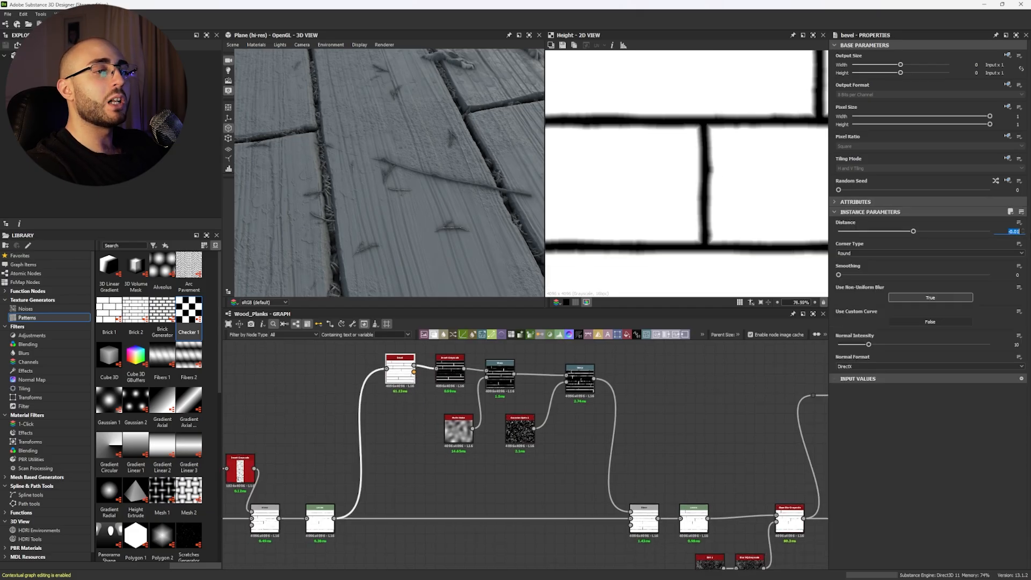
double_click(448, 374)
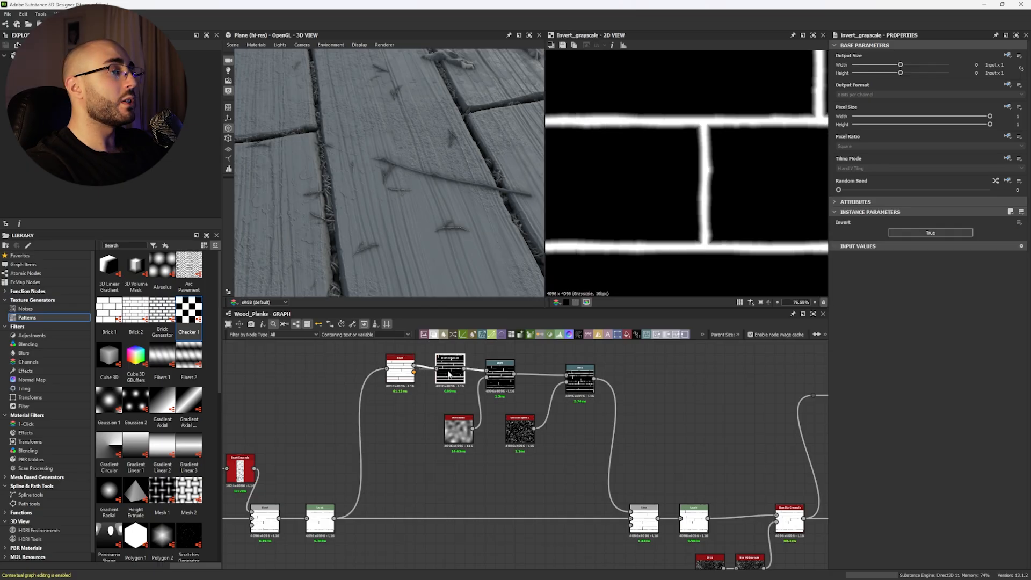
double_click(499, 374)
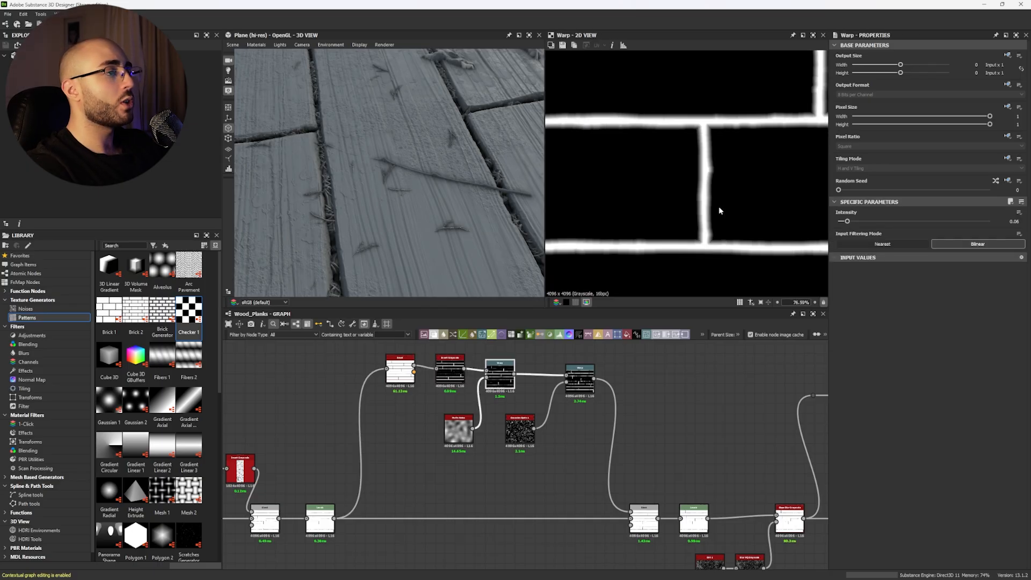
double_click(580, 374)
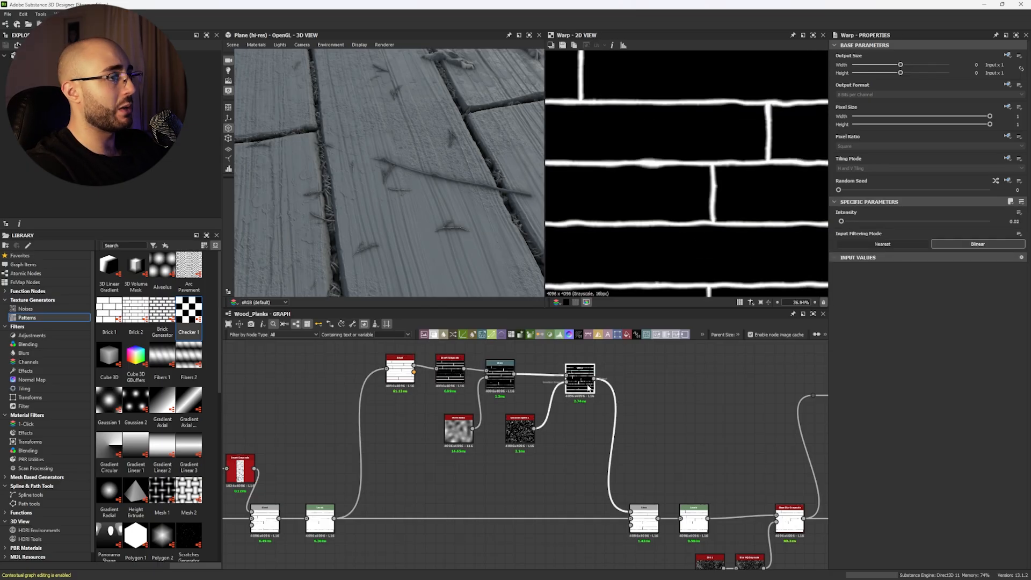
double_click(499, 375)
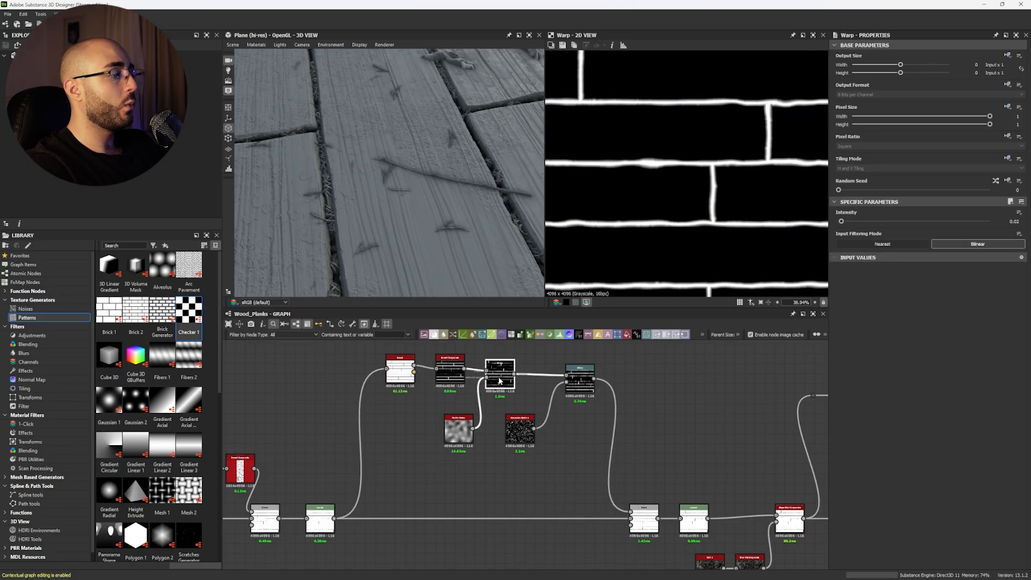
Preview the second Warp node and the Subtract Blend it feeds, and check a plank gap close up in 3D.
double_click(519, 429)
double_click(643, 515)
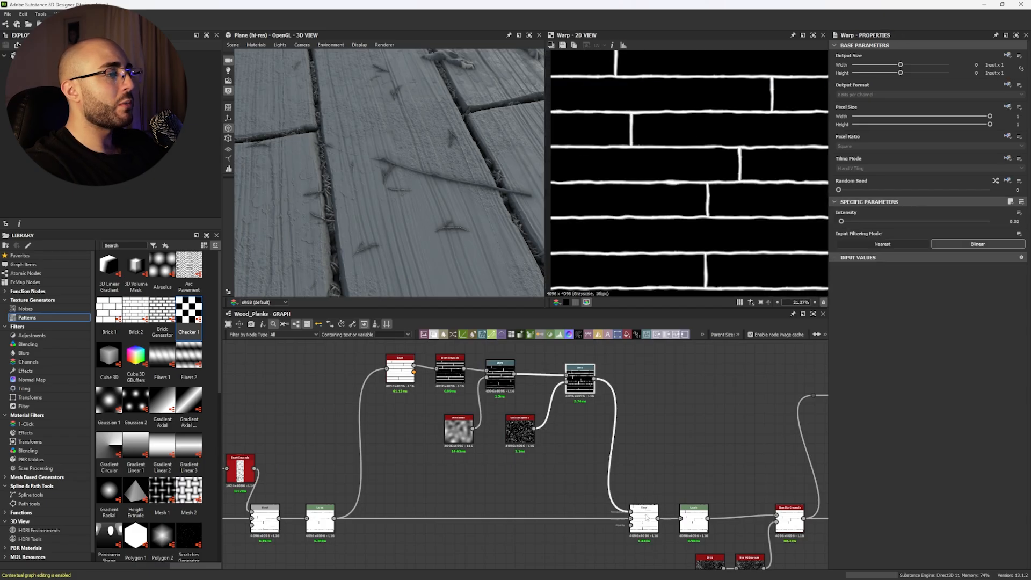
scroll(676, 200, "up", 5)
left_click_drag(404, 250, 370, 136)
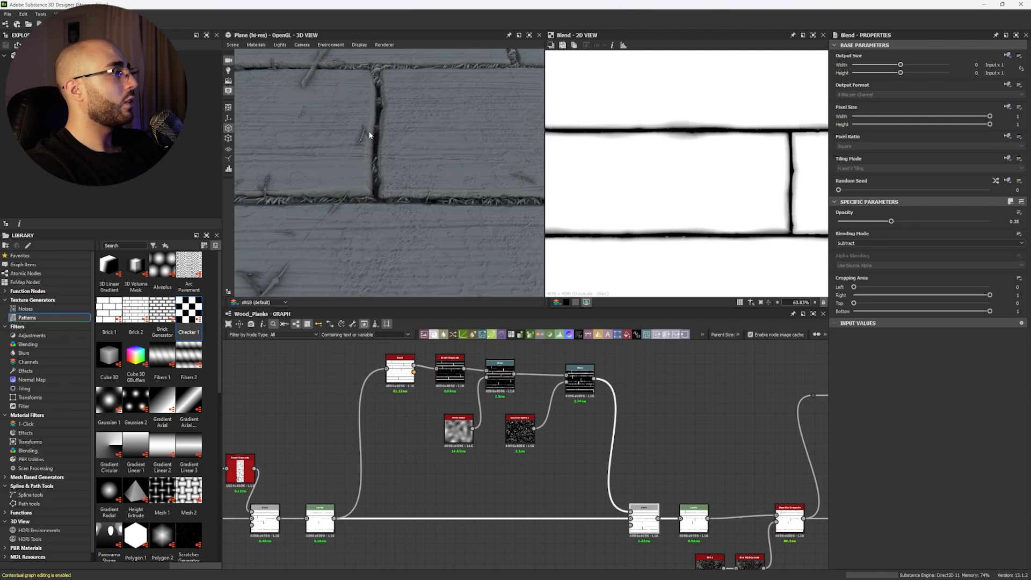
Try an opacity of 0.62 on the Subtract Blend, check the planks from the Top camera, and undo the opacity change.
left_click(932, 221)
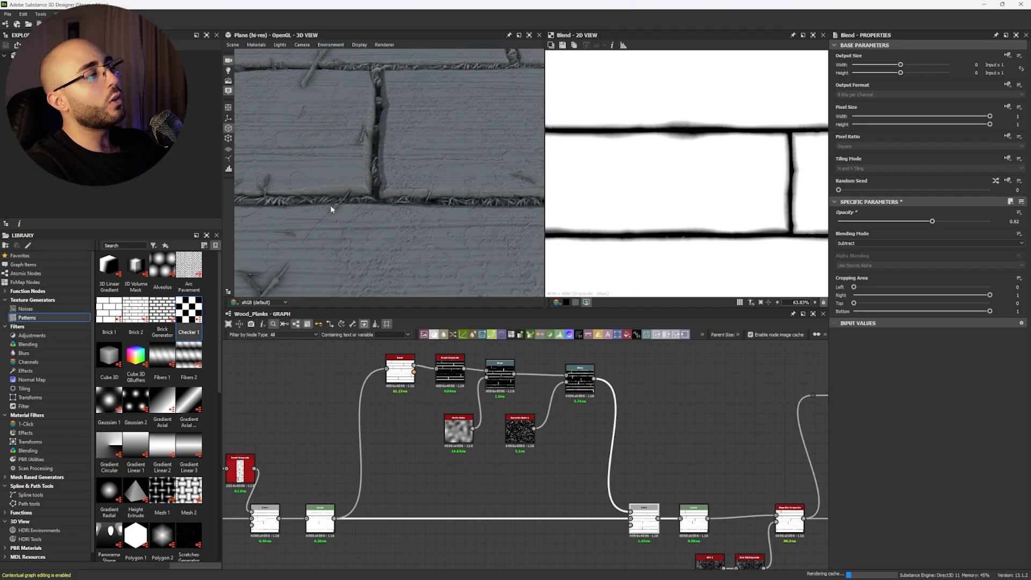
right_click_drag(460, 156, 428, 201)
left_click(302, 44)
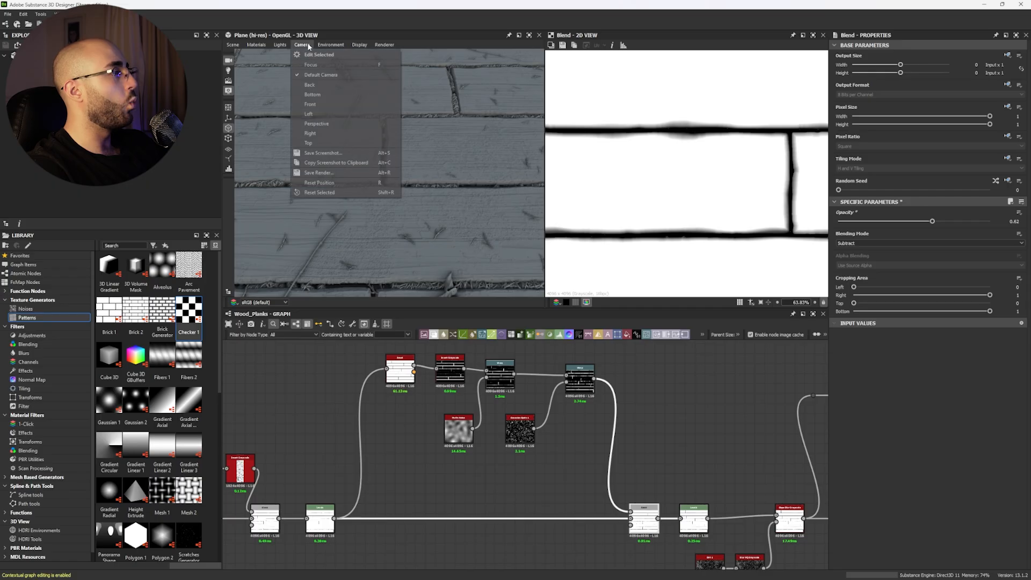
left_click(311, 144)
mouse_move(310, 144)
right_mouse_down()
mouse_move(376, 206)
mouse_move(387, 198)
right_mouse_up()
key("ctrl+z")
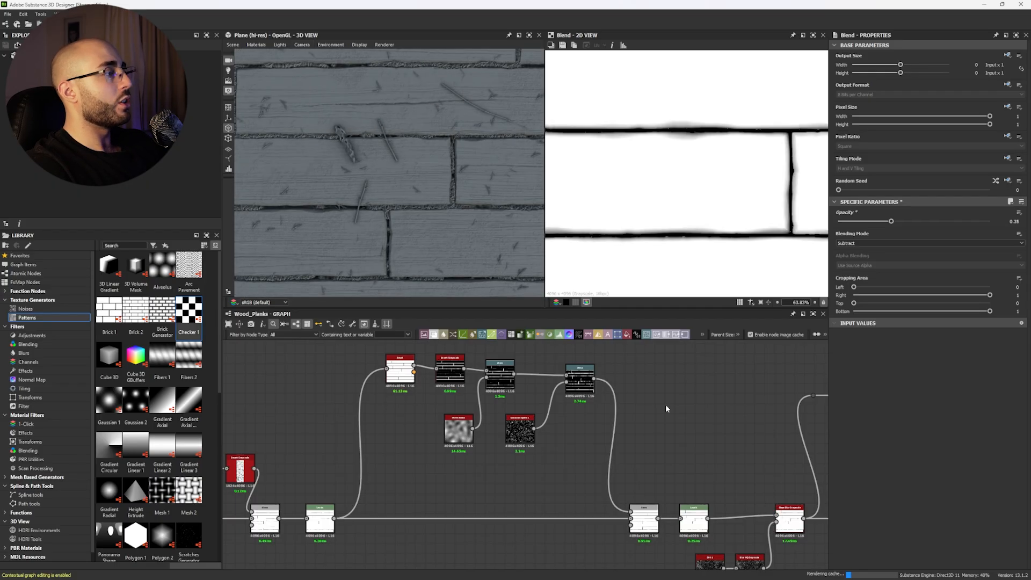
Preview the Levels node after the Subtract Blend and compare its effect on the plank gaps in 3D.
scroll(749, 537, "up", 4)
double_click(629, 475)
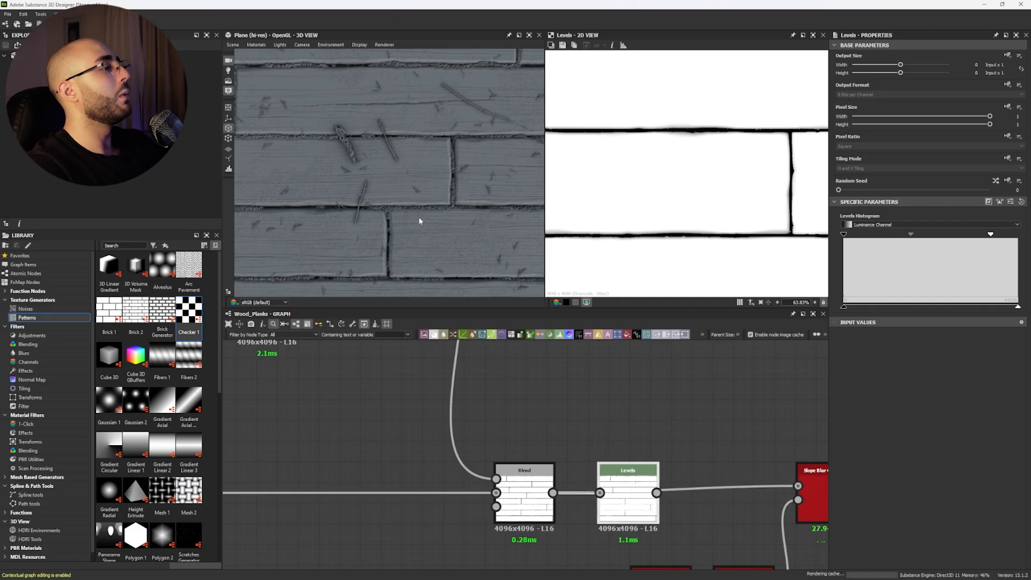
left_click_drag(415, 206, 395, 204)
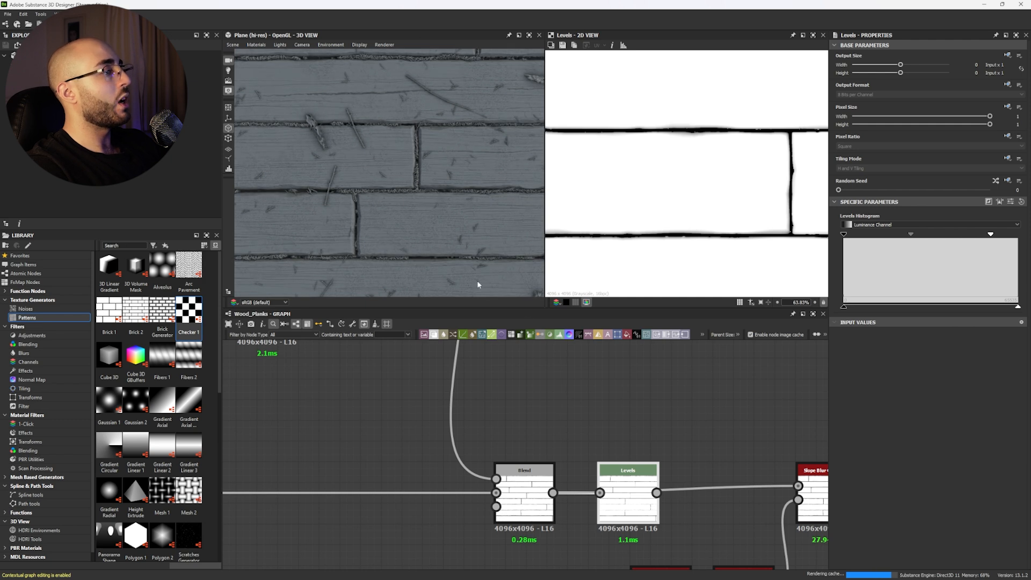
left_click_drag(621, 499, 613, 458)
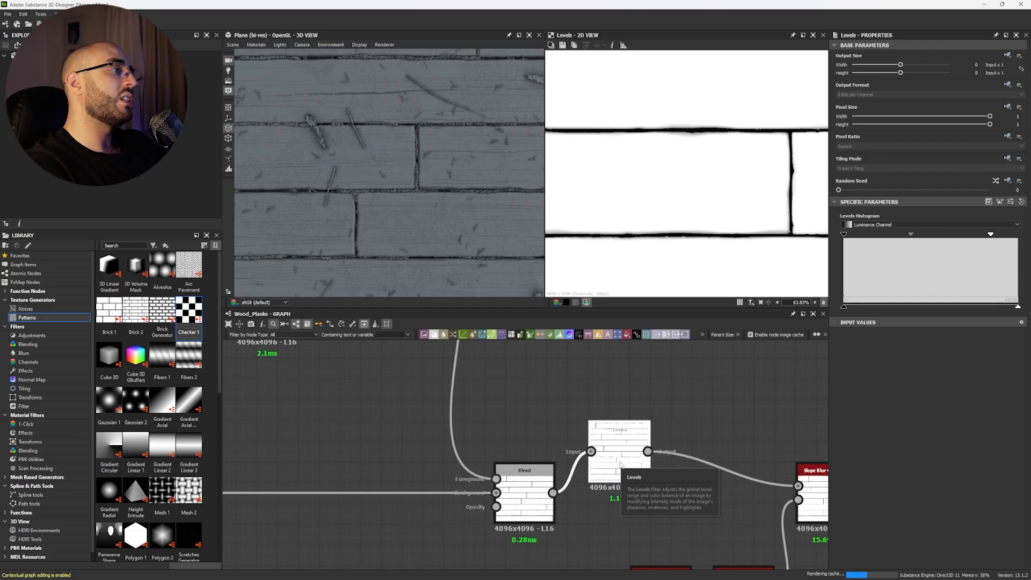
Preview the Slope Blur Grayscale after the Levels node and its Dirt 1 and Blur HQ Grayscale inputs.
scroll(621, 465, "down", 5)
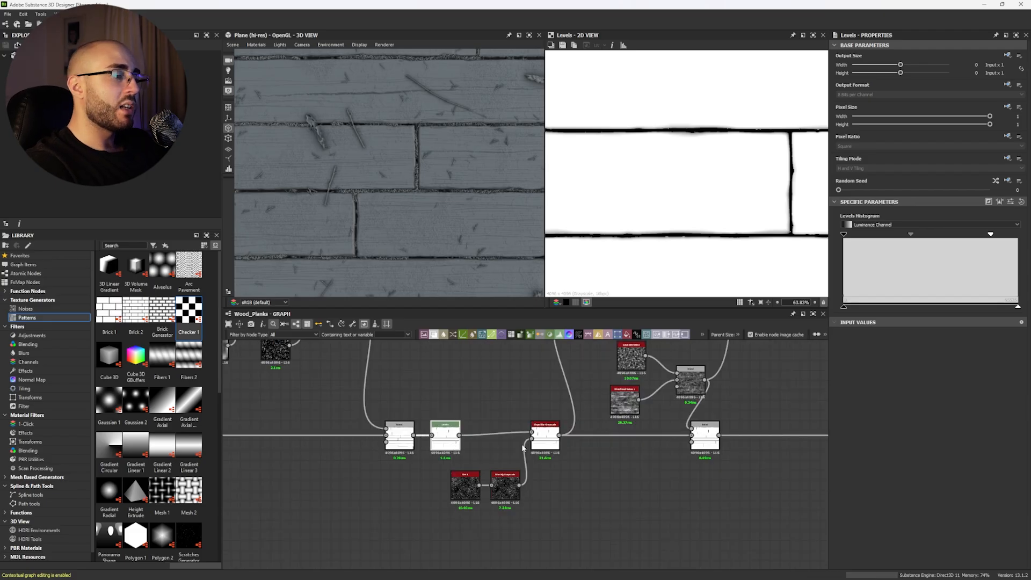
scroll(561, 440, "up", 5)
double_click(561, 440)
scroll(660, 224, "up", 6)
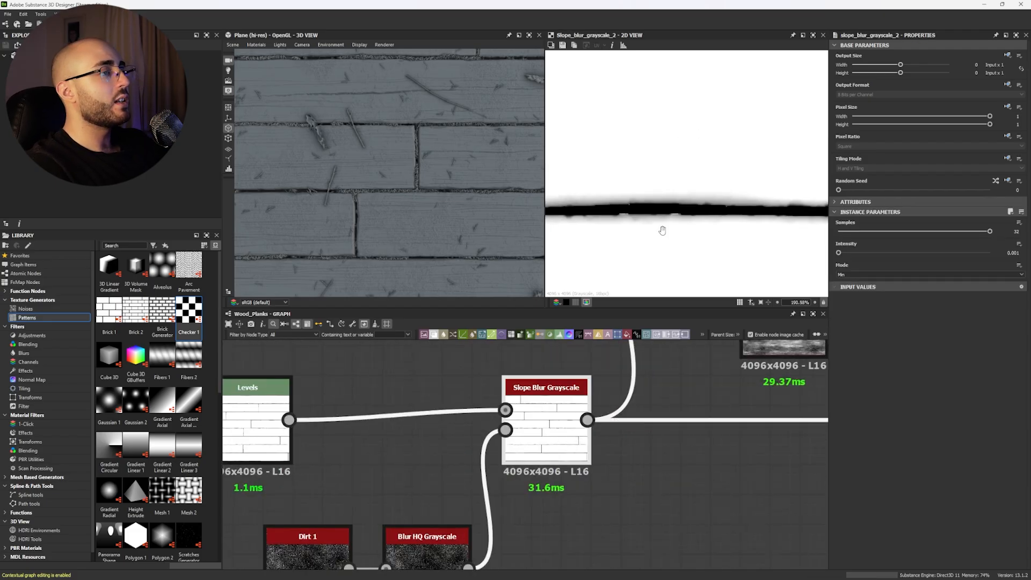
middle_click_drag(435, 430, 524, 317)
scroll(410, 442, "up", 1)
double_click(418, 437)
scroll(716, 201, "down", 12)
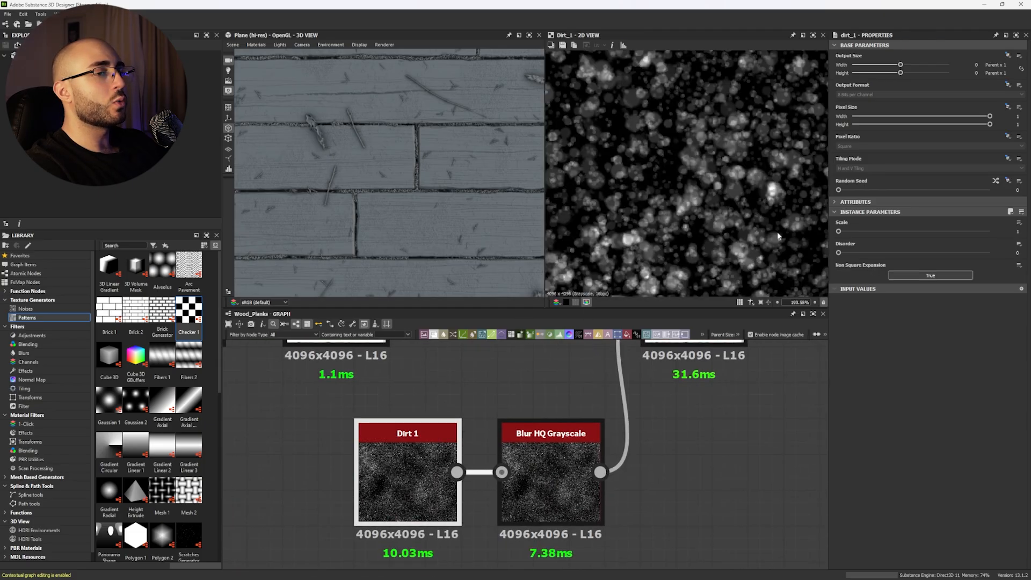
double_click(558, 455)
Preview the Slope Blur Grayscale again and examine the roughened plank edges in 2D and in the 3D view.
scroll(766, 231, "up", 5)
scroll(739, 451, "up", 1)
middle_click_drag(739, 451, 728, 548)
double_click(677, 395)
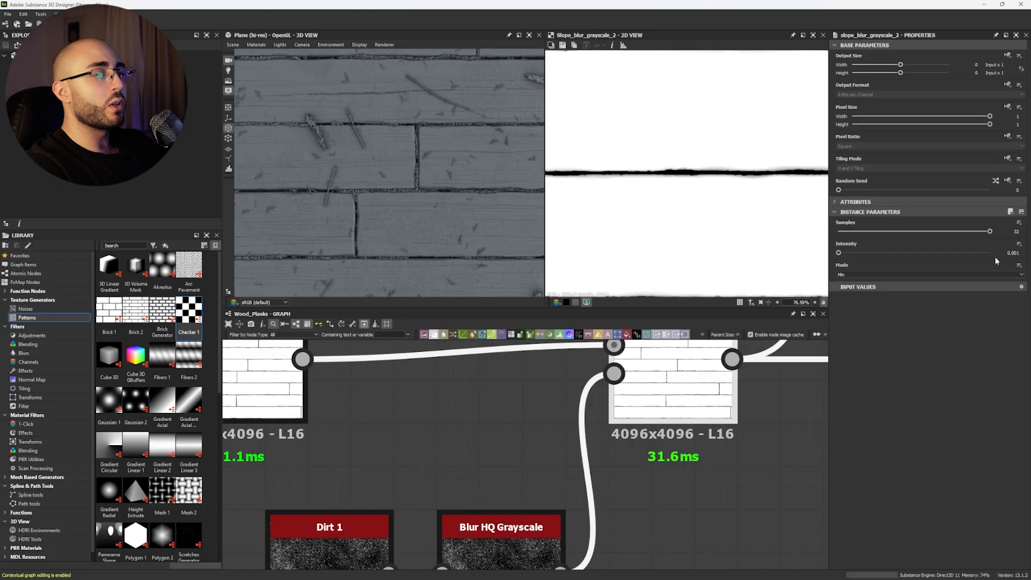
scroll(697, 194, "down", 1)
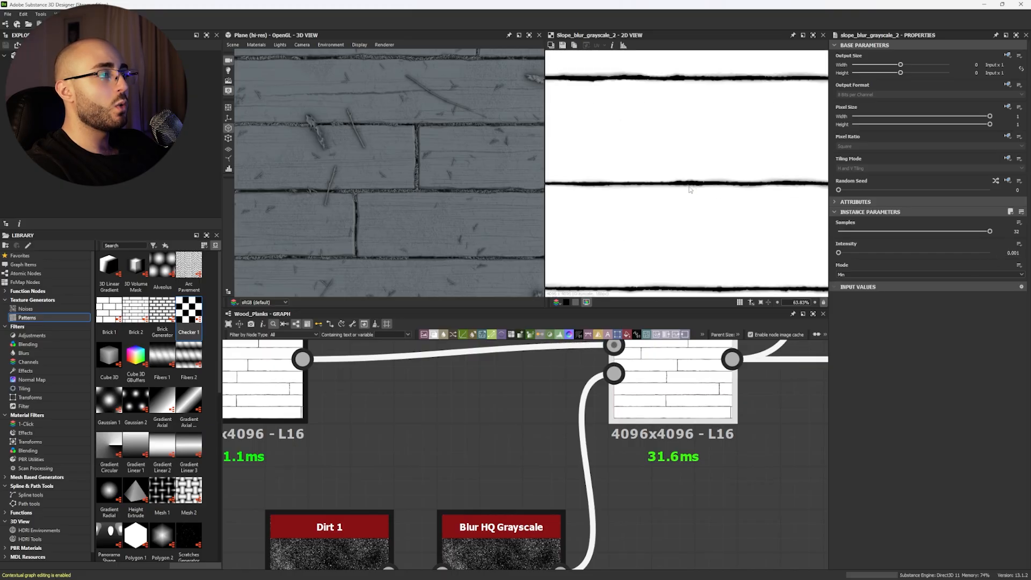
scroll(690, 189, "up", 7)
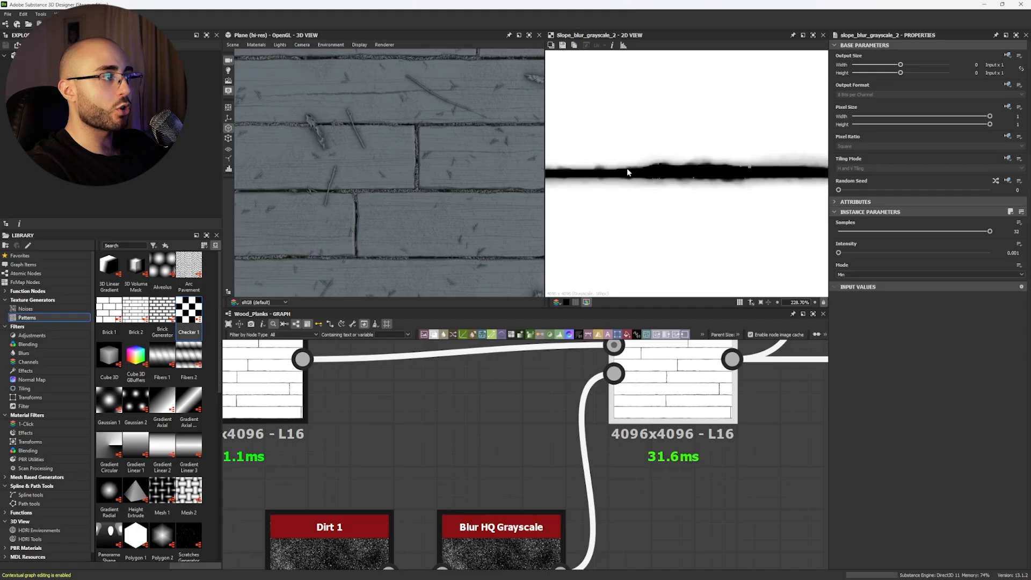
scroll(439, 182, "up", 6)
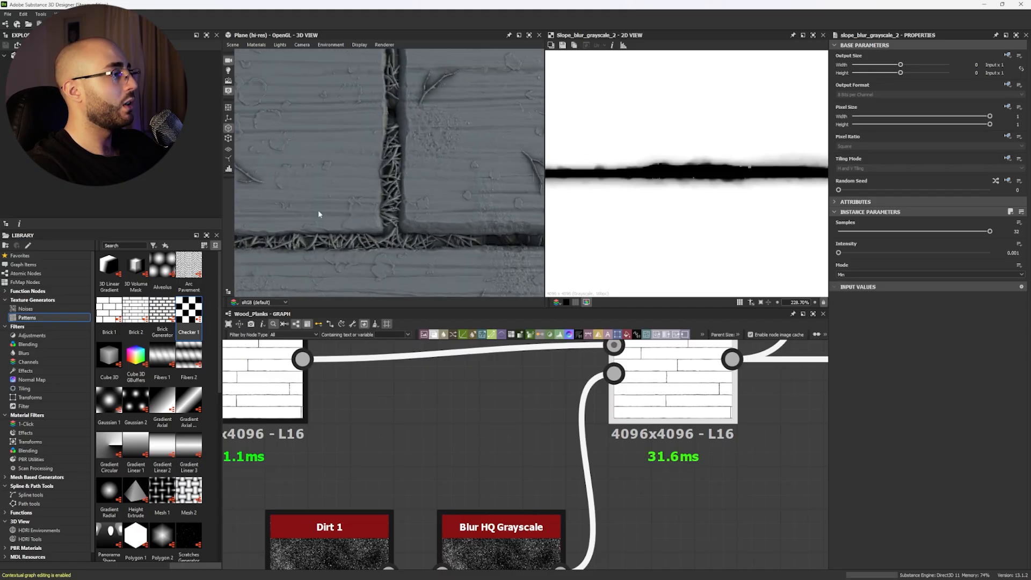
middle_click_drag(310, 214, 484, 154)
scroll(449, 167, "down", 6)
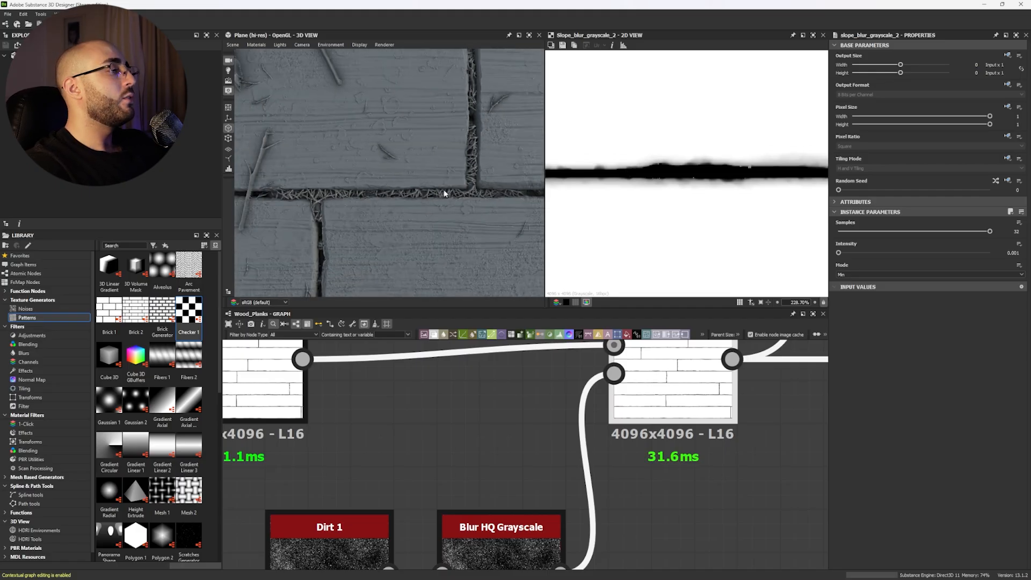
scroll(438, 210, "down", 2)
scroll(359, 394, "down", 8)
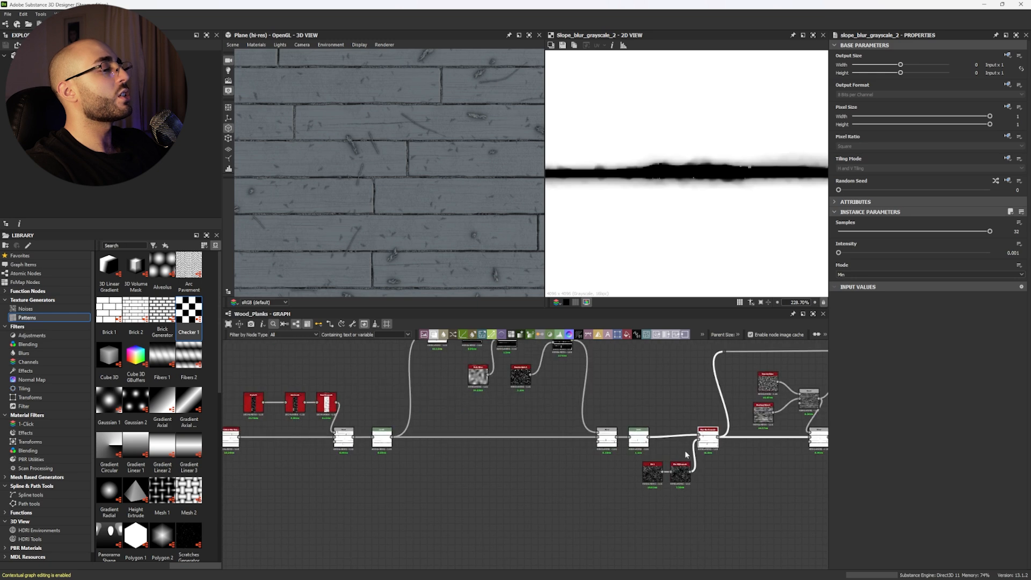
Select the plank shape node chain in the graph and look over the planks in 3D.
left_click_drag(294, 363, 672, 468)
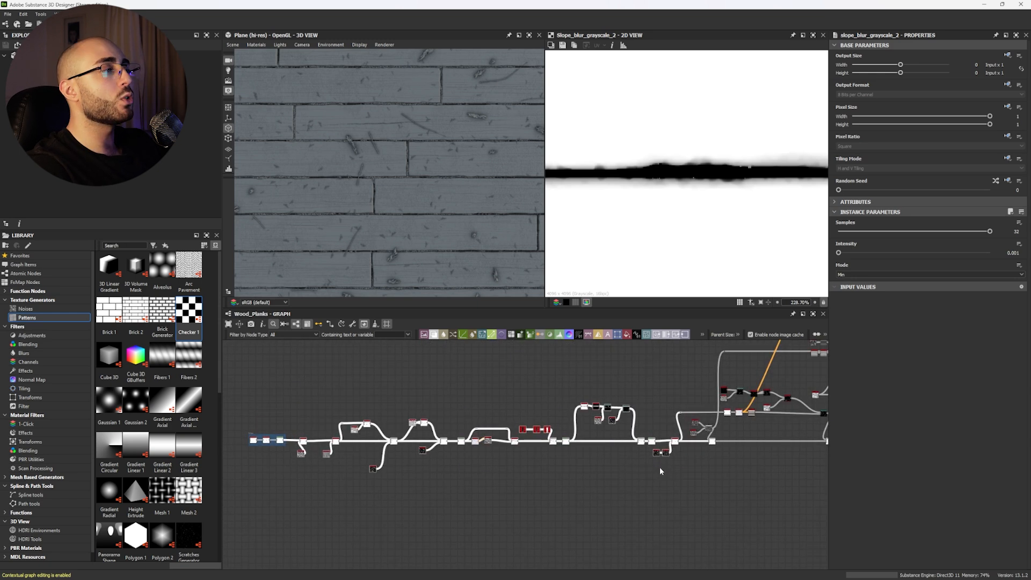
scroll(347, 190, "up", 5)
scroll(416, 172, "down", 5)
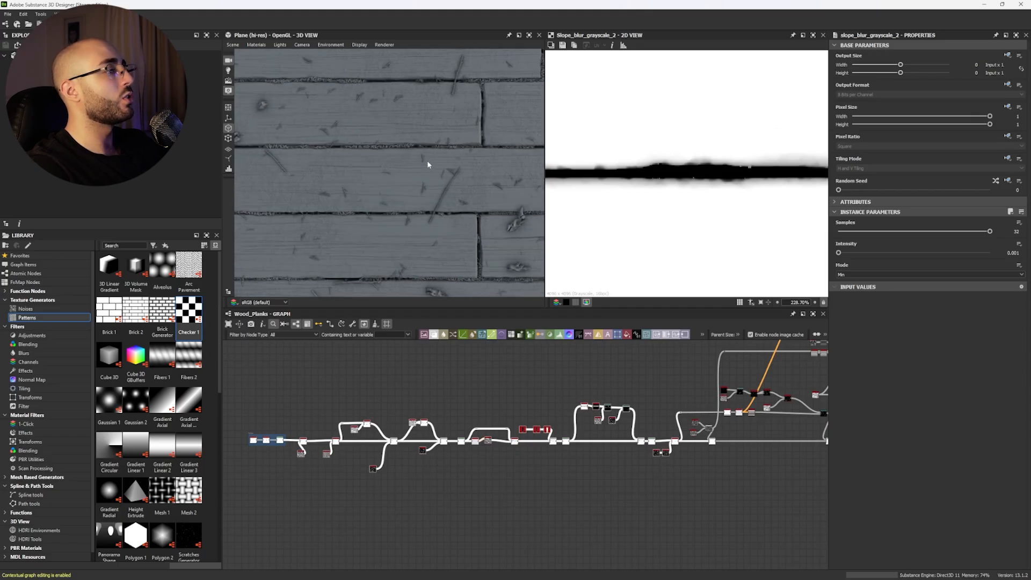
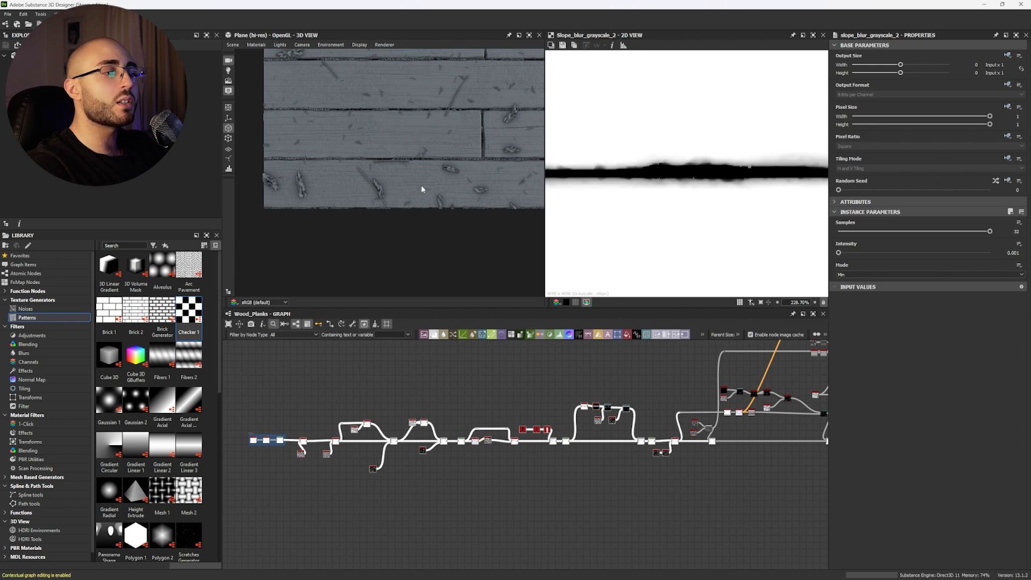
scroll(692, 434, "up", 4)
middle_click_drag(693, 434, 517, 460)
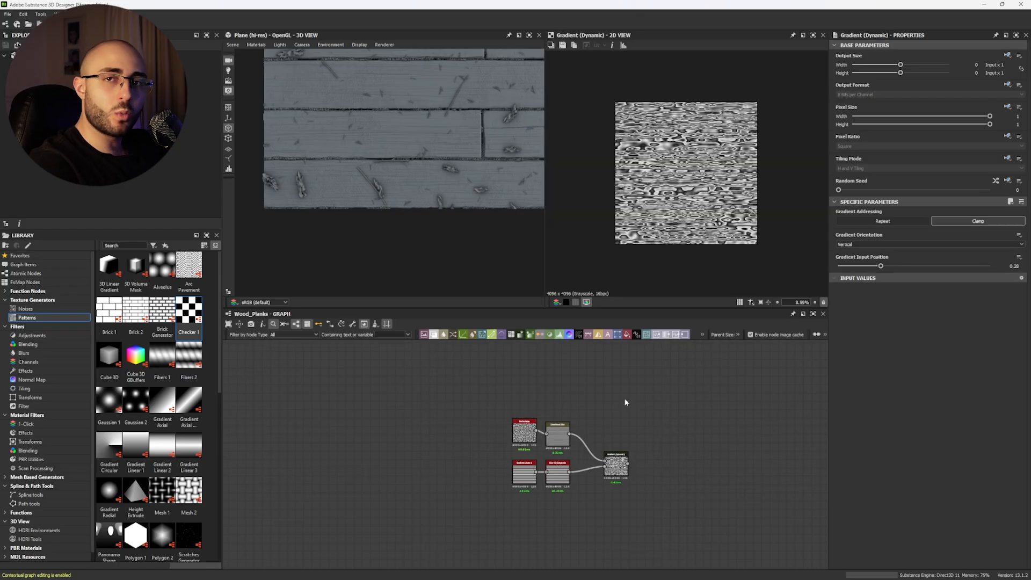
Set the scale of the wood grain's Perlin Noise to 17.
key("f")
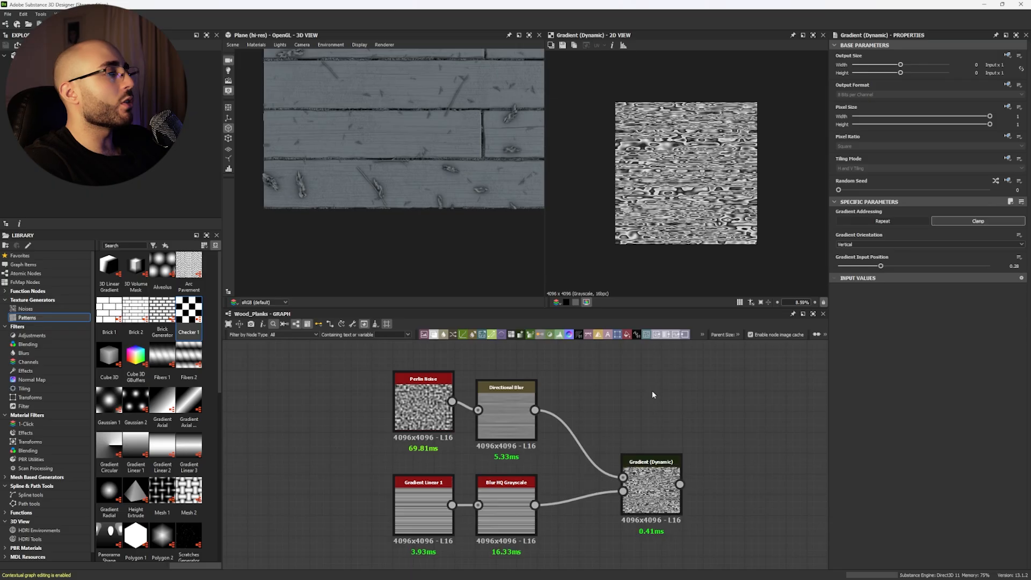
left_click(491, 420)
mouse_move(891, 221)
left_mouse_down()
mouse_move(937, 221)
mouse_move(862, 232)
mouse_move(876, 233)
left_mouse_up()
left_click(433, 407)
middle_click_drag(694, 406, 732, 391)
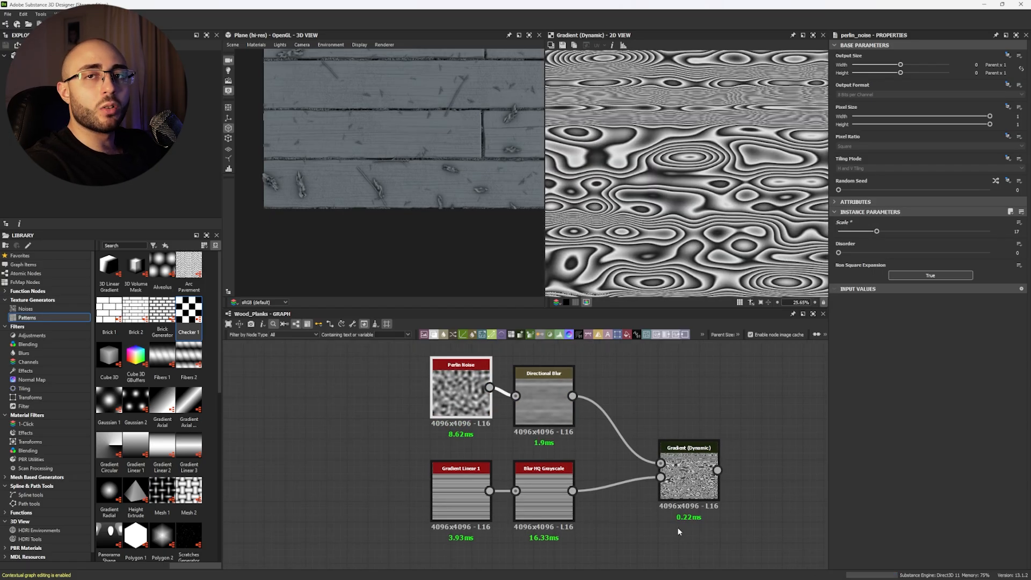
Review the wood grain node setup and examine the full pattern of the Gradient (Dynamic) node.
scroll(497, 408, "down", 3)
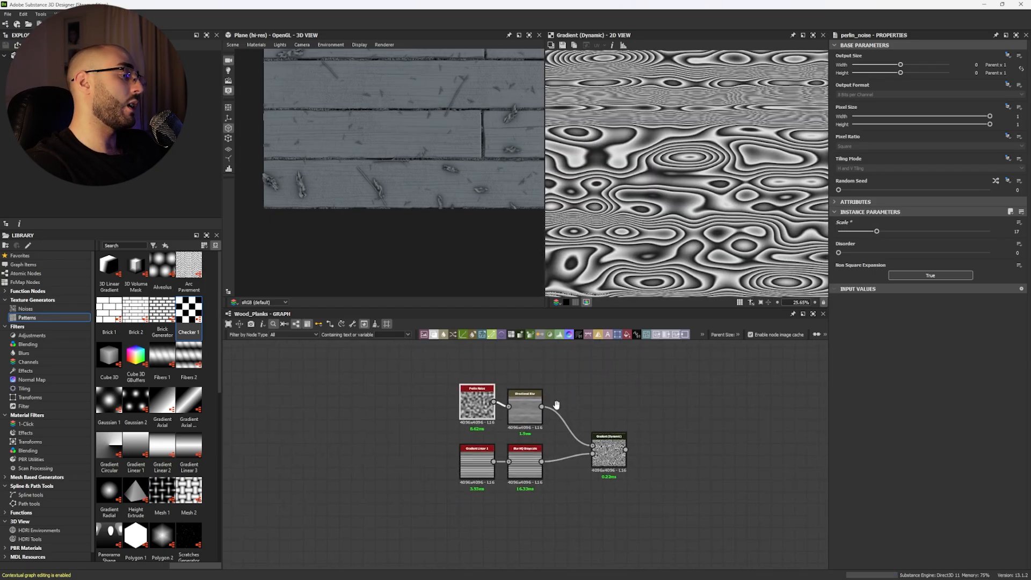
middle_click_drag(497, 408, 456, 420)
scroll(457, 416, "up", 3)
left_click(451, 408)
double_click(596, 494)
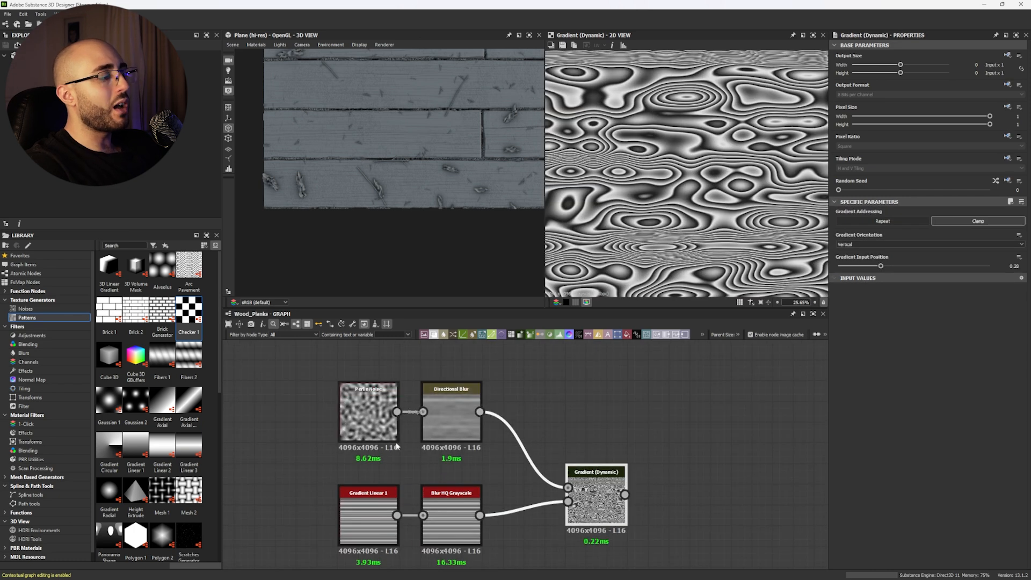
key("f")
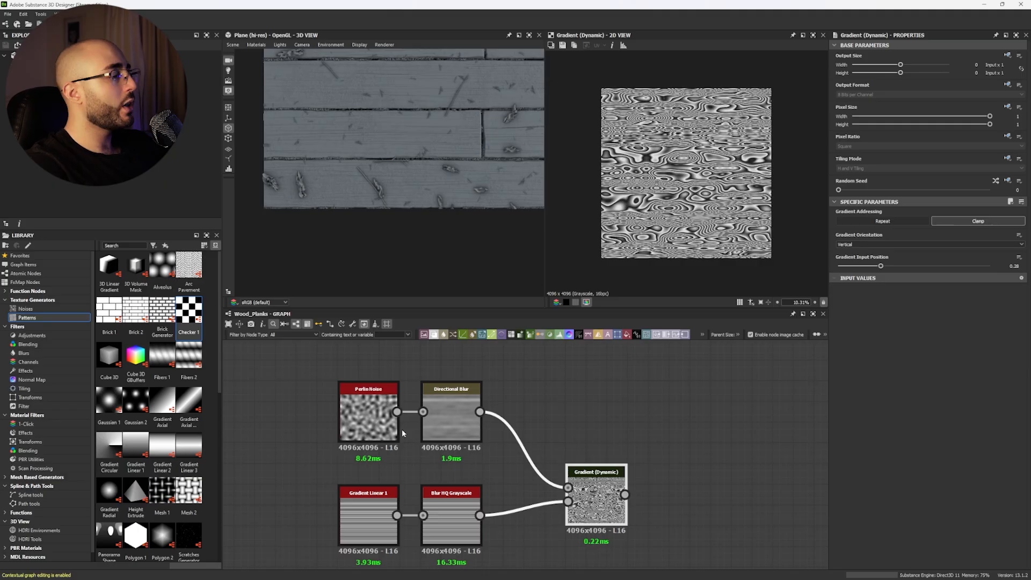
Replace the Perlin Noise with a Gaussian Noise feeding the Directional Blur, and preview the Gradient (Dynamic).
middle_click_drag(402, 429, 449, 440)
left_click(423, 443)
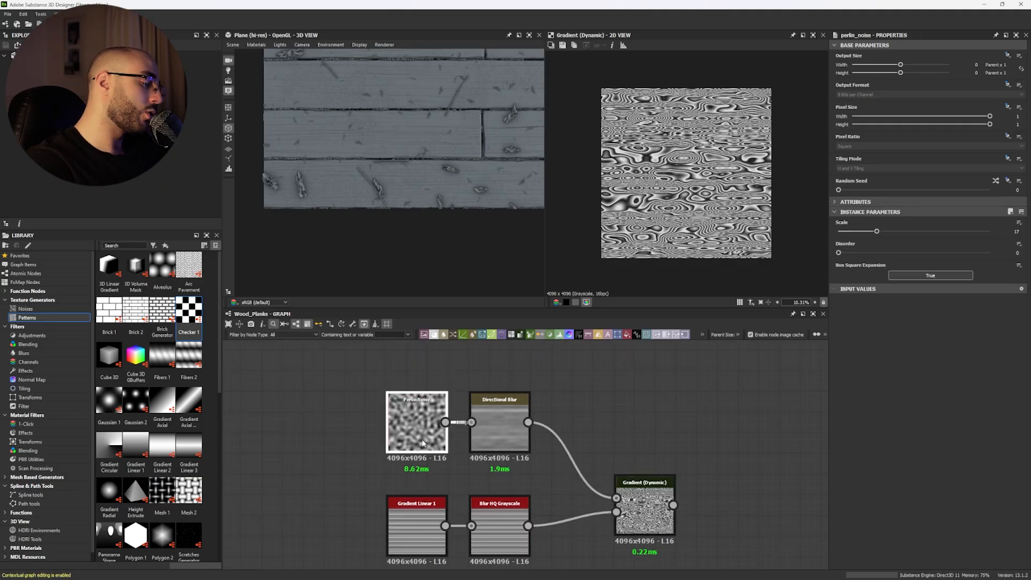
key("Delete")
key("space")
type("gau")
key("Return")
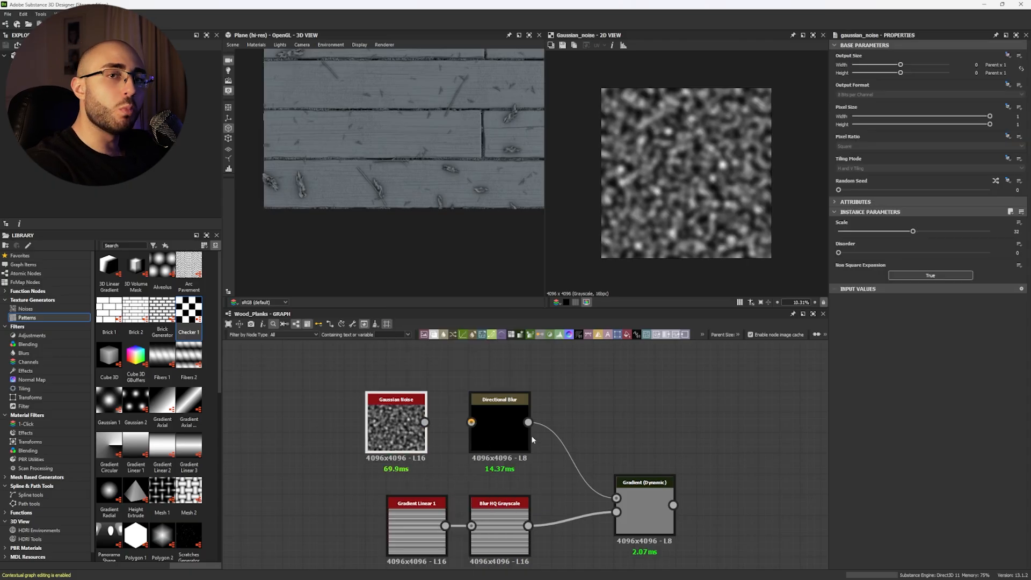
left_click_drag(471, 422, 410, 424)
double_click(655, 491)
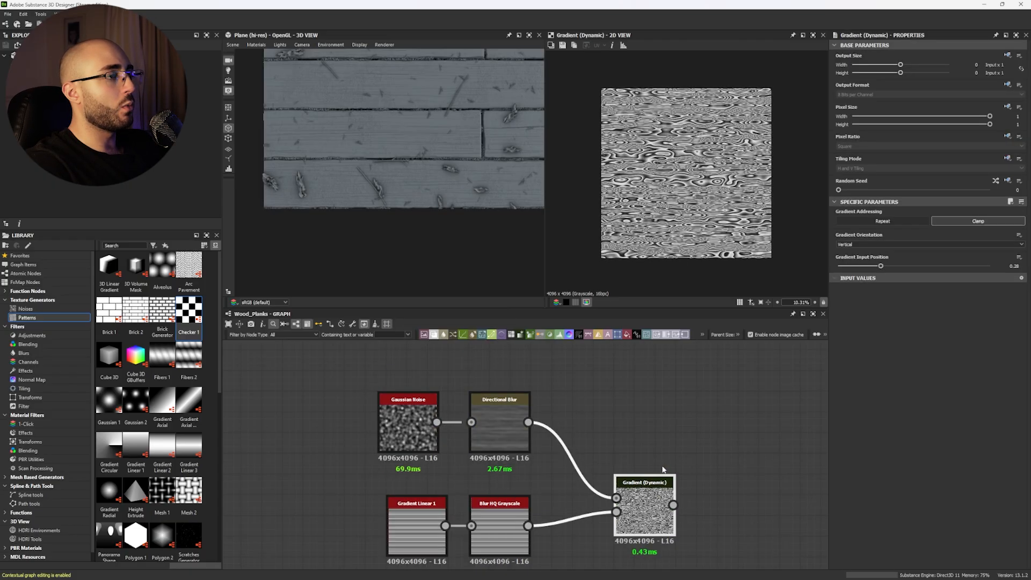
Try a new Perlin Noise as the Directional Blur's input, compare the grain pattern, and reconnect the Gaussian Noise.
middle_click_drag(504, 354, 518, 382)
left_click(461, 377)
key("space")
type("perl")
key("Return")
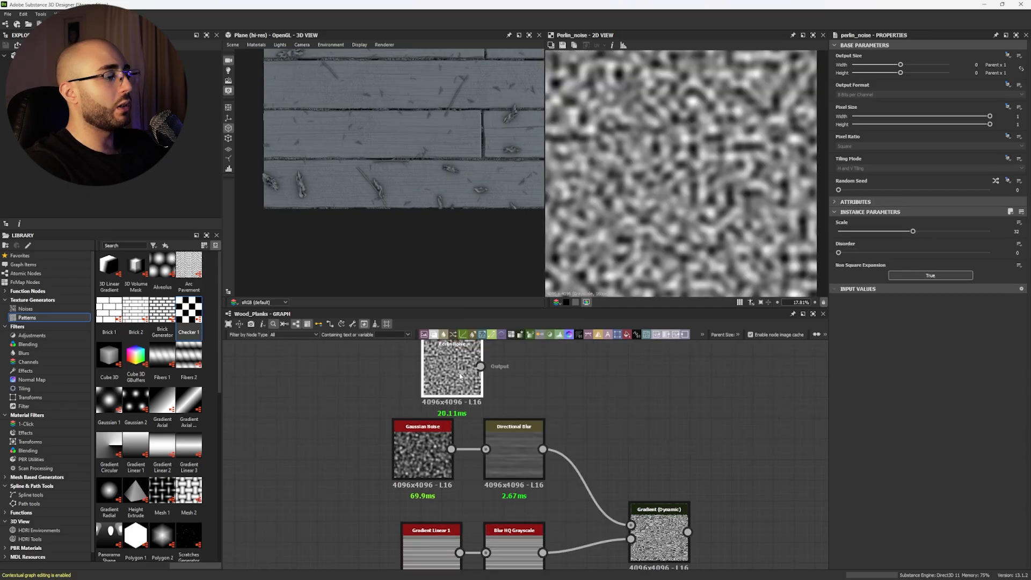
double_click(647, 537)
left_click_drag(485, 449, 447, 344)
scroll(585, 187, "up", 5)
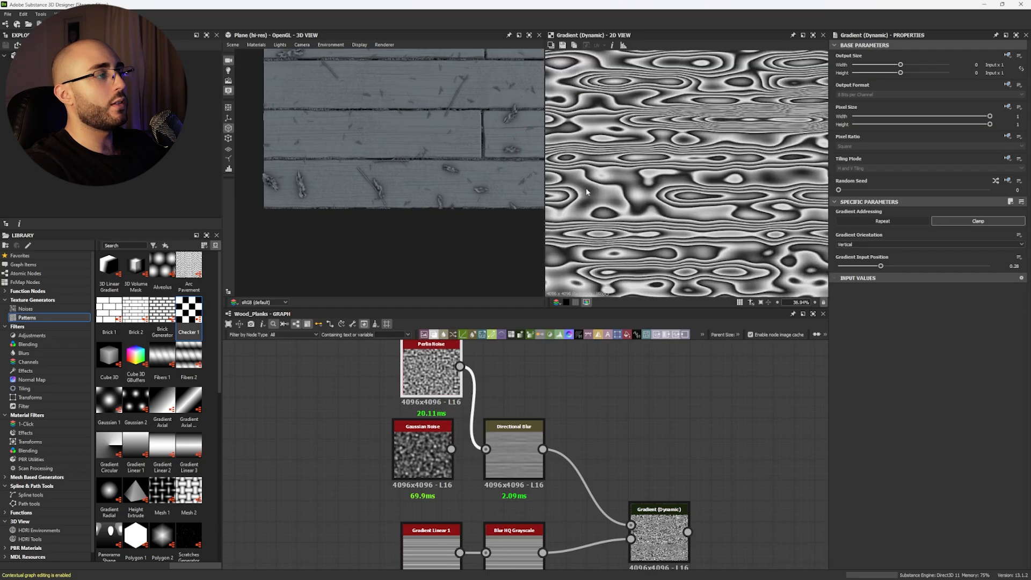
left_click_drag(485, 449, 451, 449)
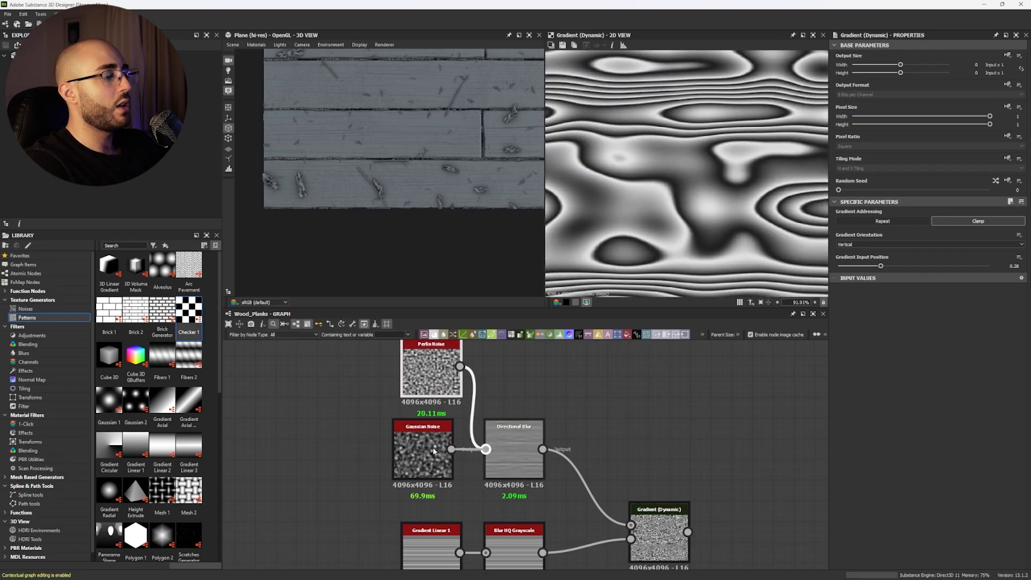
scroll(670, 212, "down", 5)
Lower the Gaussian Noise's scale and set the Directional Blur's intensity to 170.86.
left_click(423, 451)
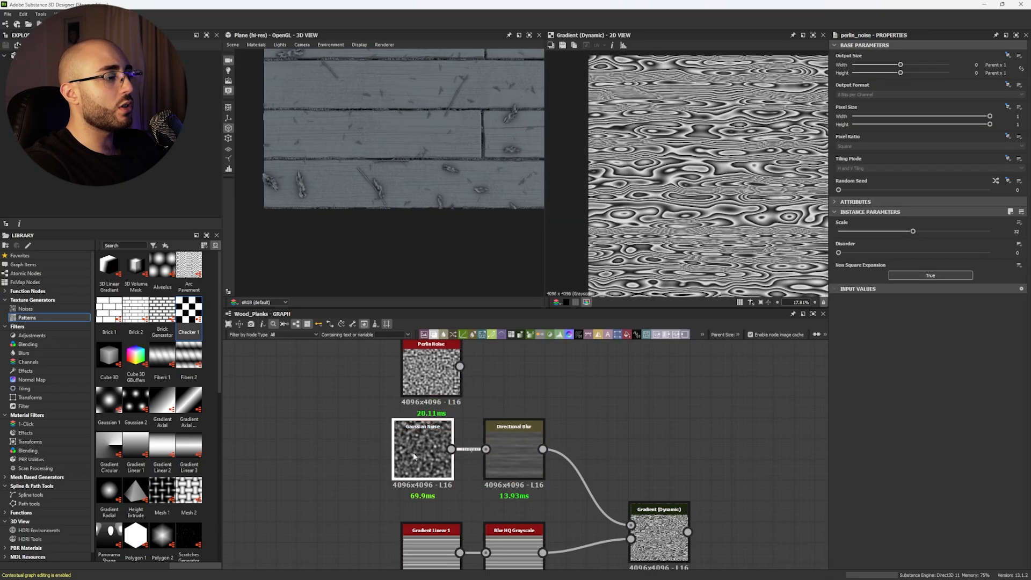
left_click_drag(883, 232, 961, 222)
scroll(766, 225, "down", 1)
left_click(523, 453)
scroll(625, 436, "down", 4)
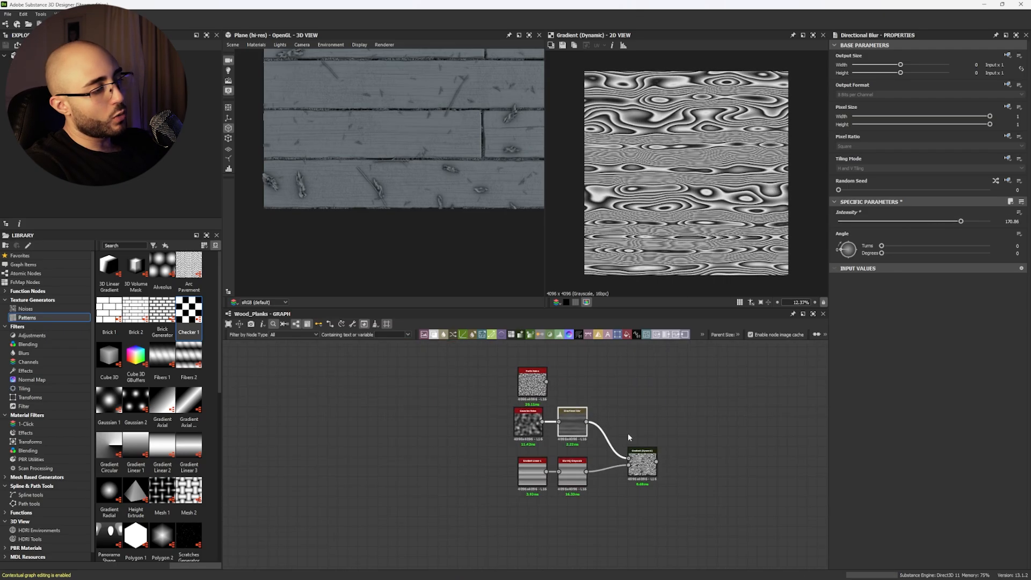
scroll(488, 365, "up", 3)
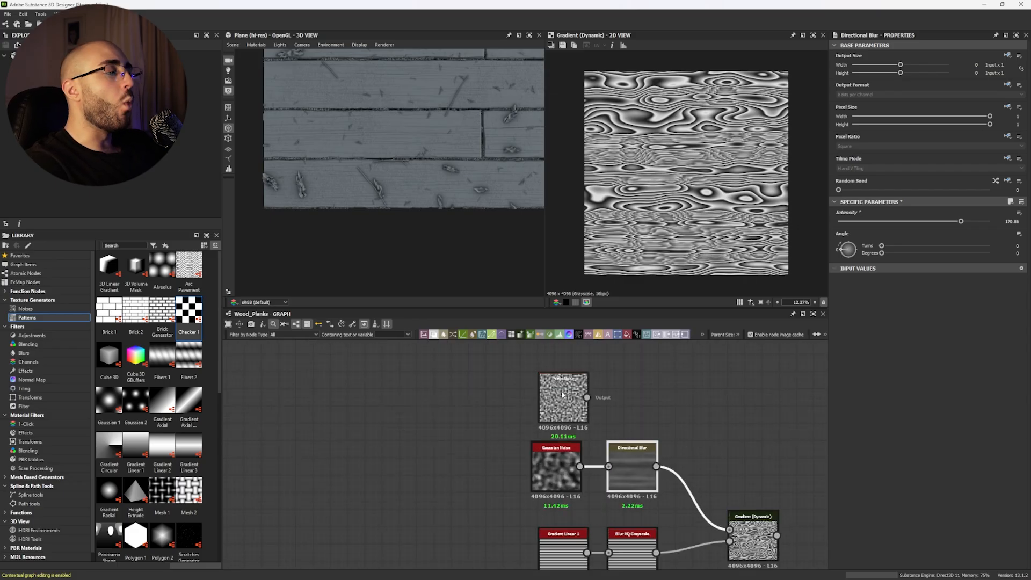
Delete the unused Perlin Noise node and undo the deletion.
left_click(561, 391)
key("Delete")
middle_click_drag(549, 397, 417, 400)
middle_click_drag(368, 488, 357, 467)
key("ctrl+z")
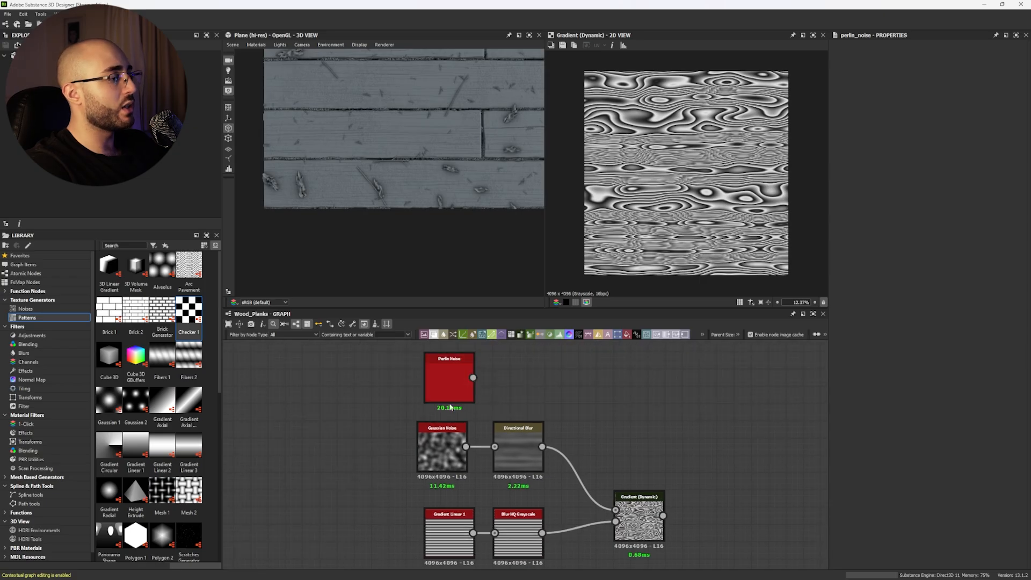
Try the Perlin Noise as the Directional Blur's input and inspect the resulting Gradient (Dynamic) grain pattern.
double_click(446, 388)
left_click_drag(473, 377, 494, 447)
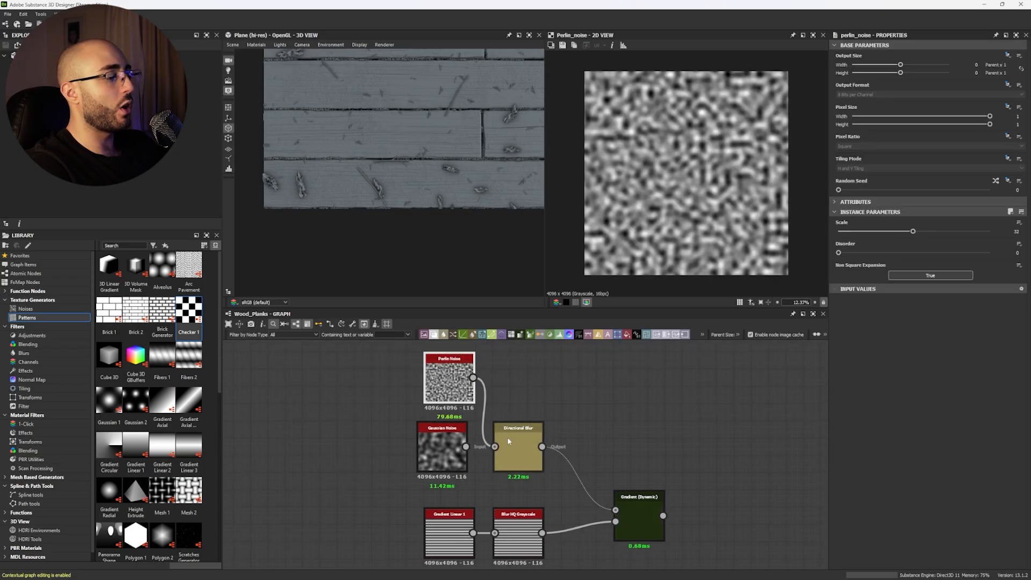
double_click(620, 500)
scroll(674, 213, "up", 5)
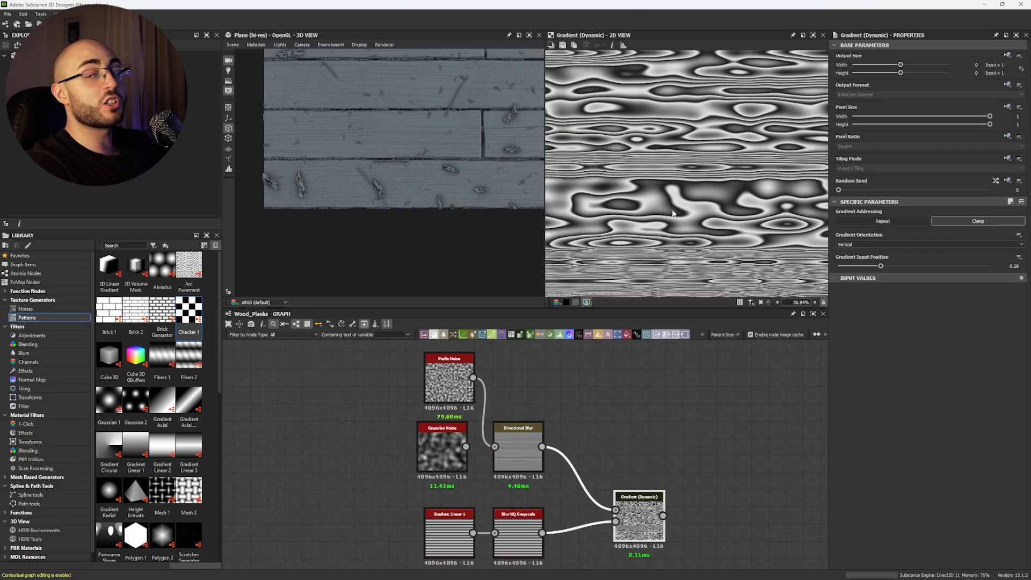
scroll(672, 194, "down", 4)
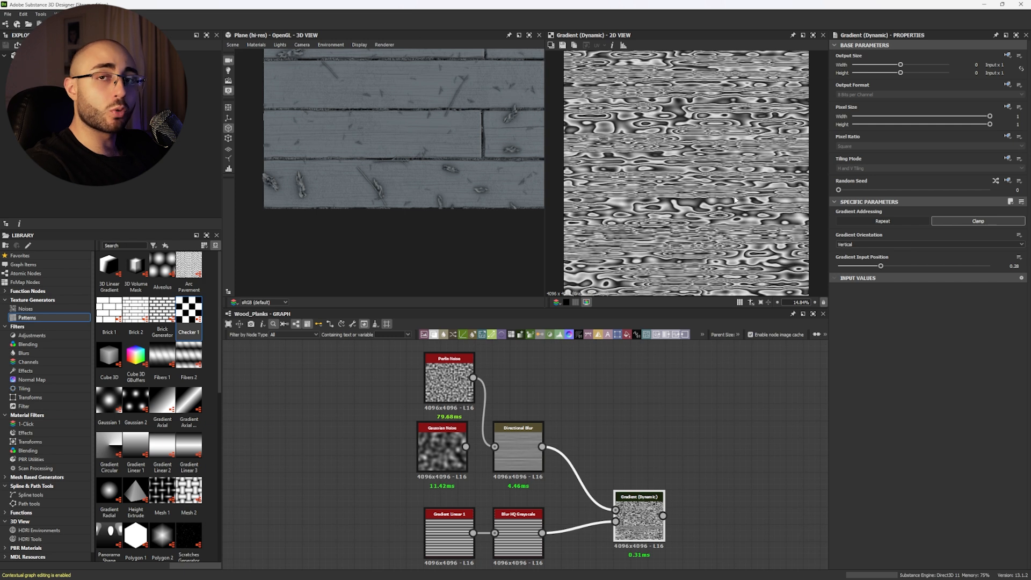
Reconnect the Gaussian Noise to the Directional Blur, preview the Gradient (Dynamic), and lower the noise's scale for a larger grain.
left_click_drag(465, 446, 494, 446)
double_click(446, 433)
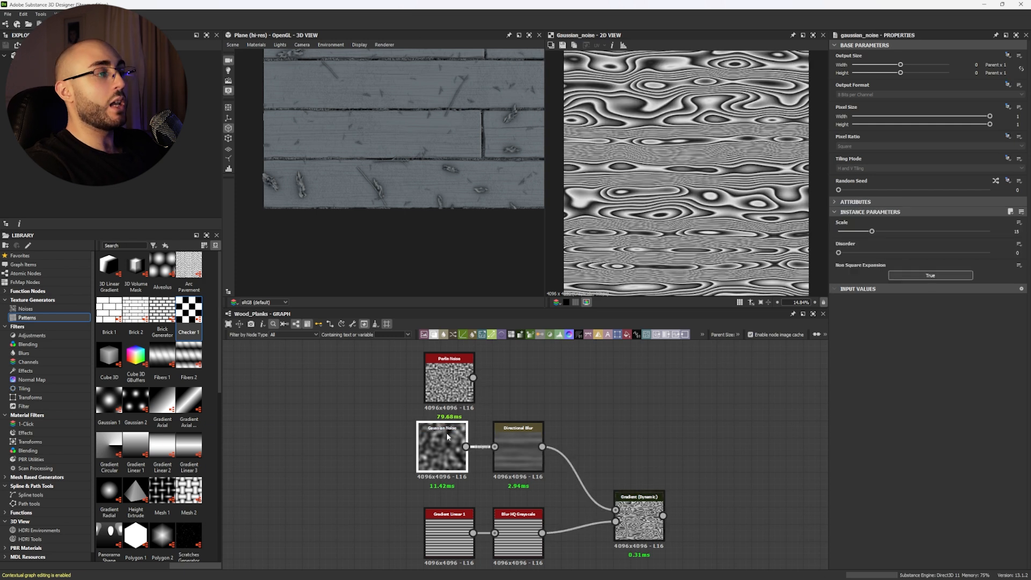
double_click(639, 502)
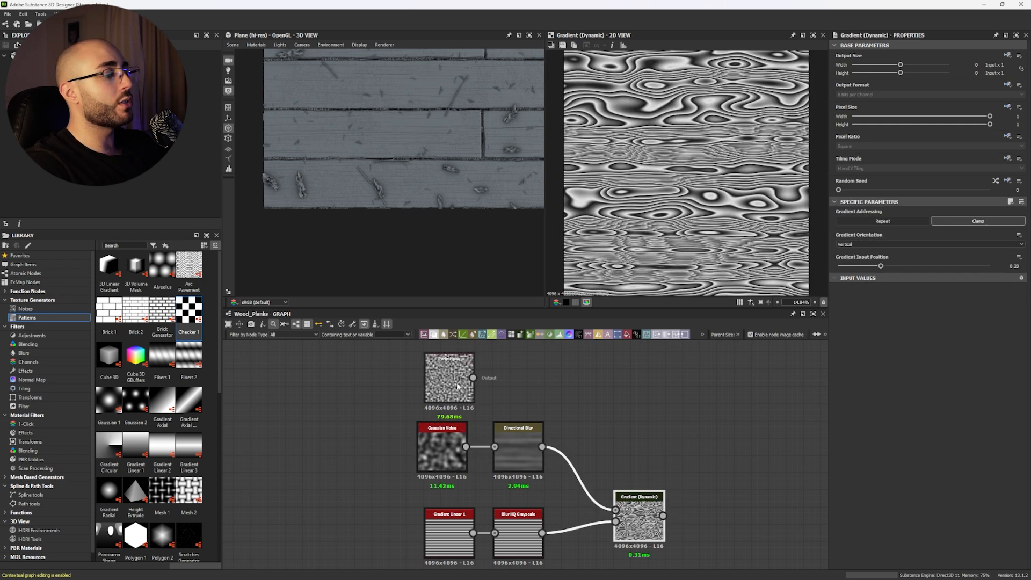
left_click(460, 427)
left_click_drag(839, 253, 854, 232)
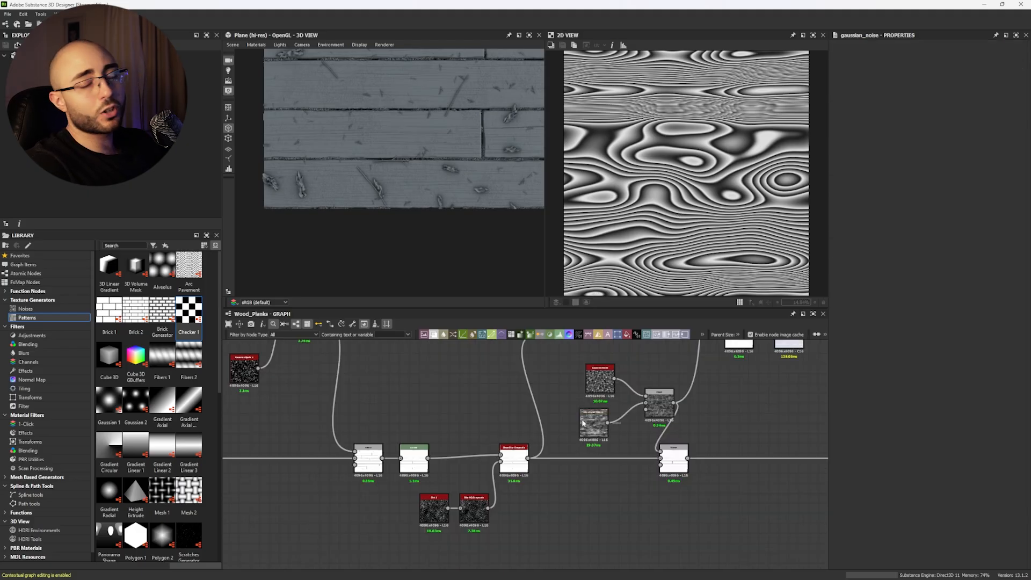
Preview Directional Noise 1, the Gaussian Noise and their Min (Darken) Blend, and examine the fine surface detail on the 3D planks.
middle_click_drag(654, 449, 492, 496)
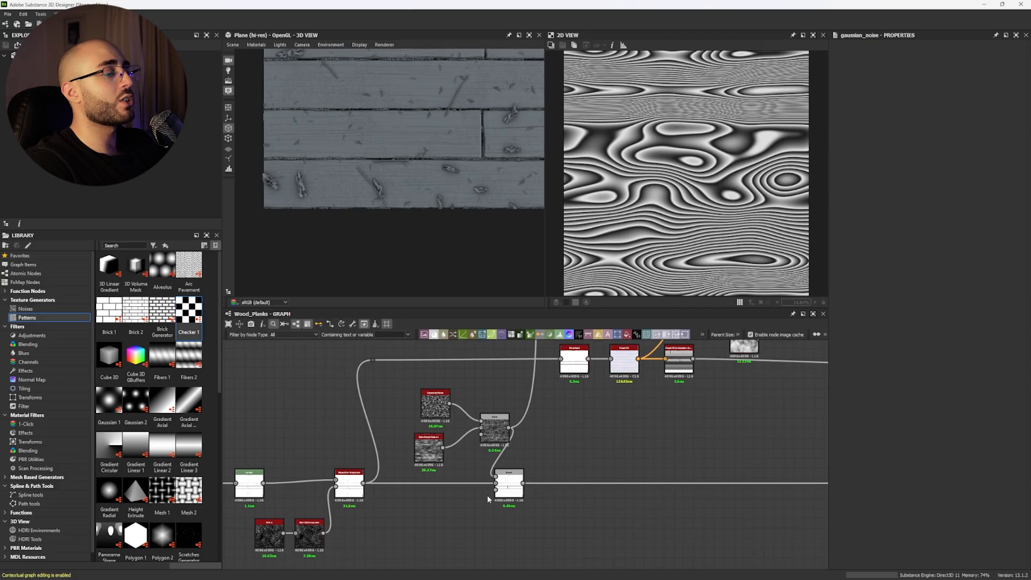
scroll(473, 462, "up", 2)
double_click(429, 448)
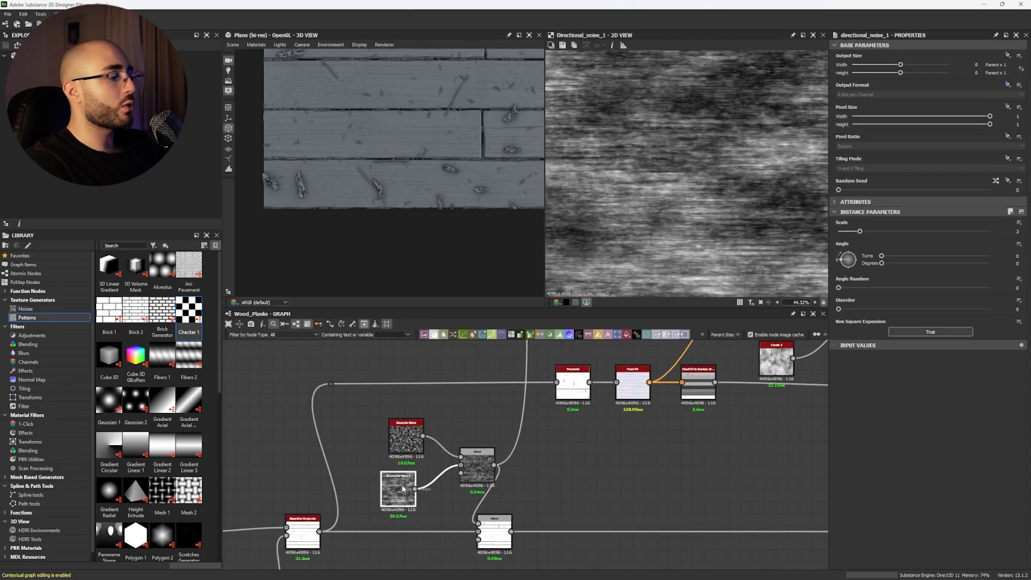
scroll(419, 450, "up", 2)
double_click(405, 403)
double_click(528, 451)
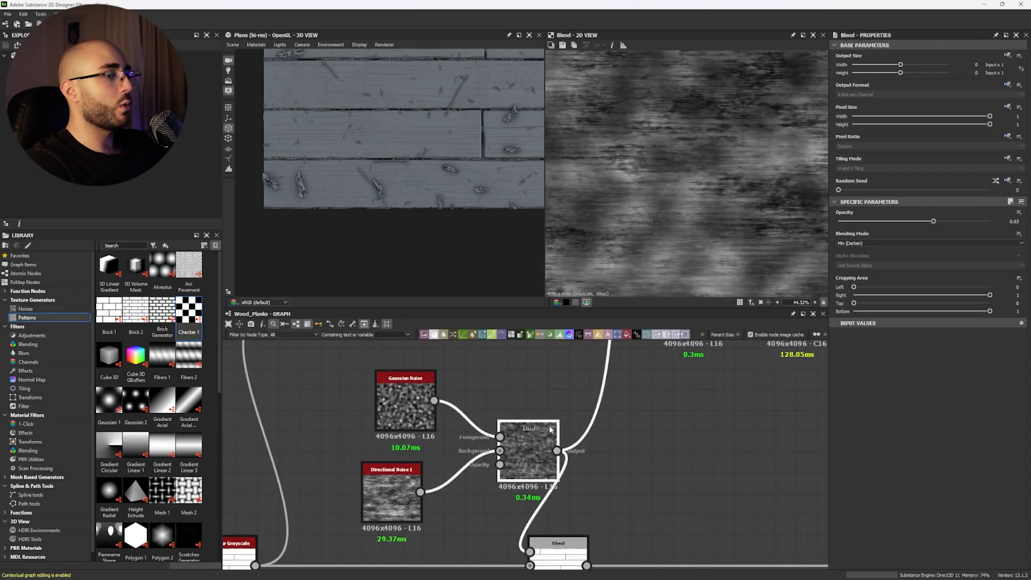
scroll(656, 227, "down", 3)
scroll(602, 117, "up", 4)
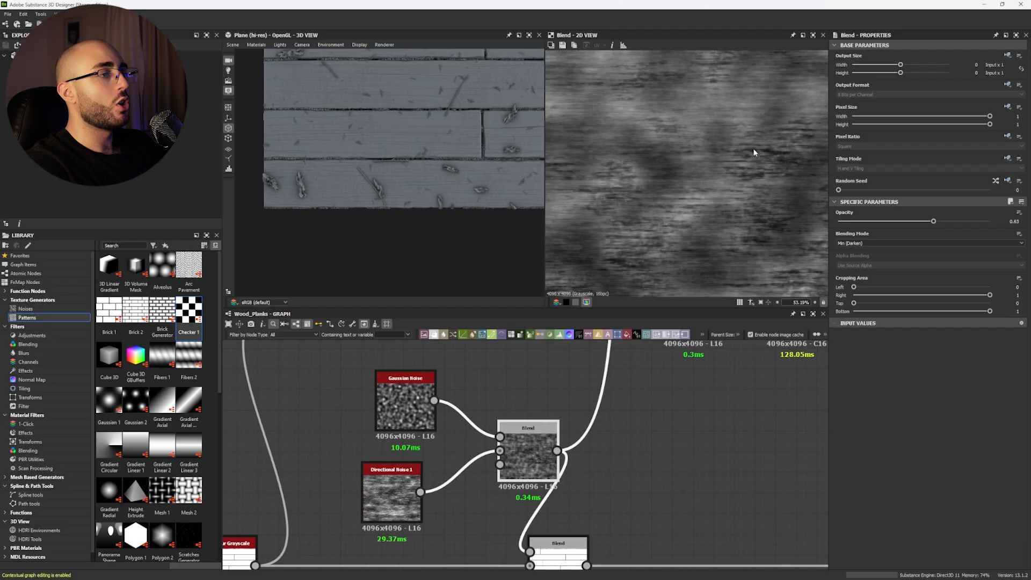
scroll(421, 155, "up", 2)
left_click_drag(421, 154, 357, 175)
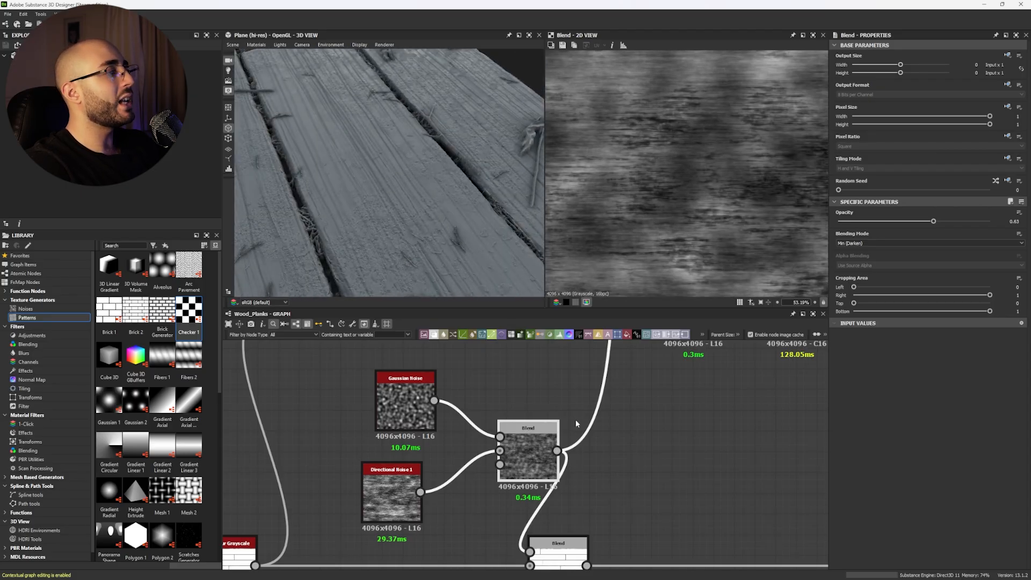
Try a threshold of 0 on the Threshold node fed by the Clouds noise, and set it to 1.
scroll(575, 420, "down", 5)
middle_click_drag(645, 420, 564, 444)
scroll(564, 444, "down", 5)
scroll(587, 428, "up", 8)
scroll(558, 406, "up", 4)
left_click_drag(948, 230, 838, 231)
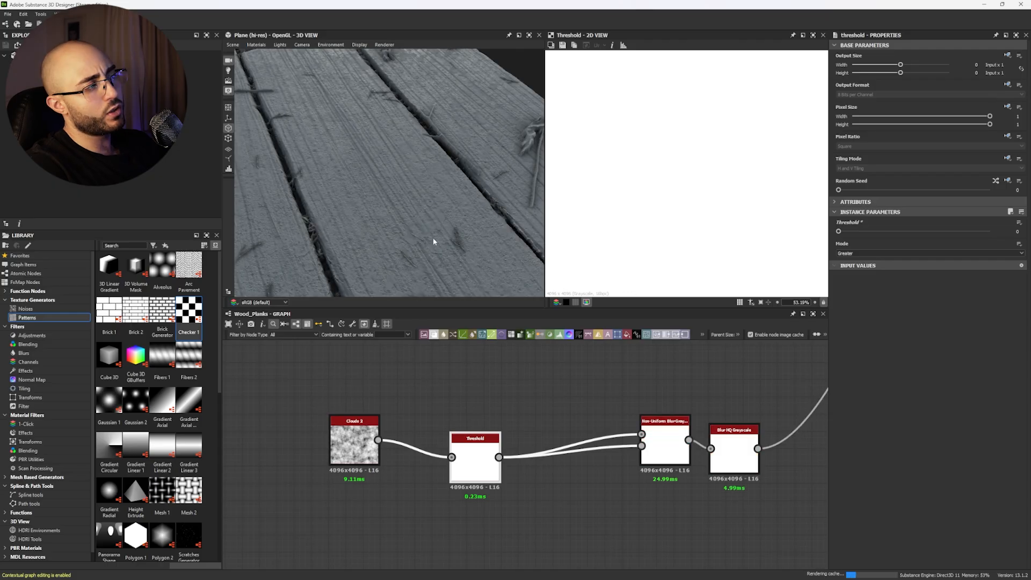
left_click(990, 231)
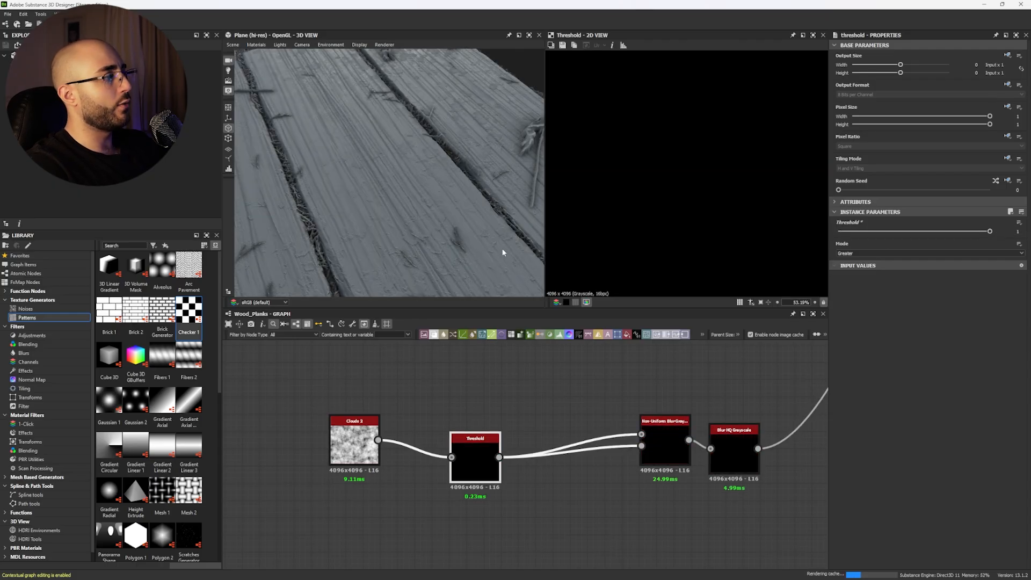
Examine the wood grain on the 3D planks up close.
left_click_drag(359, 210, 397, 238)
scroll(391, 183, "up", 5)
middle_click_drag(386, 135, 424, 215)
scroll(372, 227, "up", 4)
mouse_move(424, 216)
left_mouse_down()
mouse_move(447, 216)
mouse_move(436, 215)
left_mouse_up()
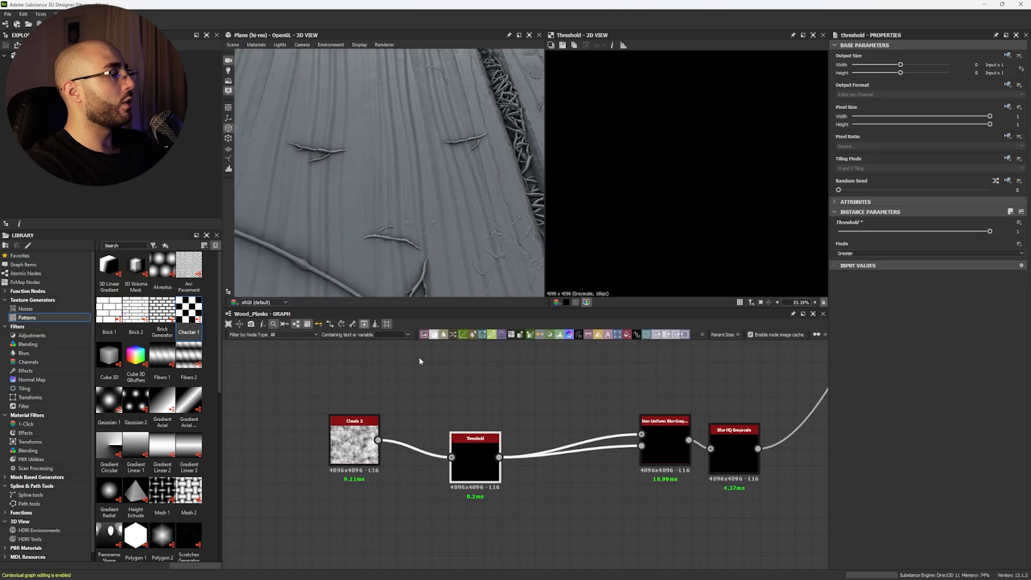
Preview the Blend of Gaussian Noise and Directional Noise 1 again, and view the planks from farther away.
scroll(356, 451, "down", 5)
middle_click_drag(356, 451, 526, 469)
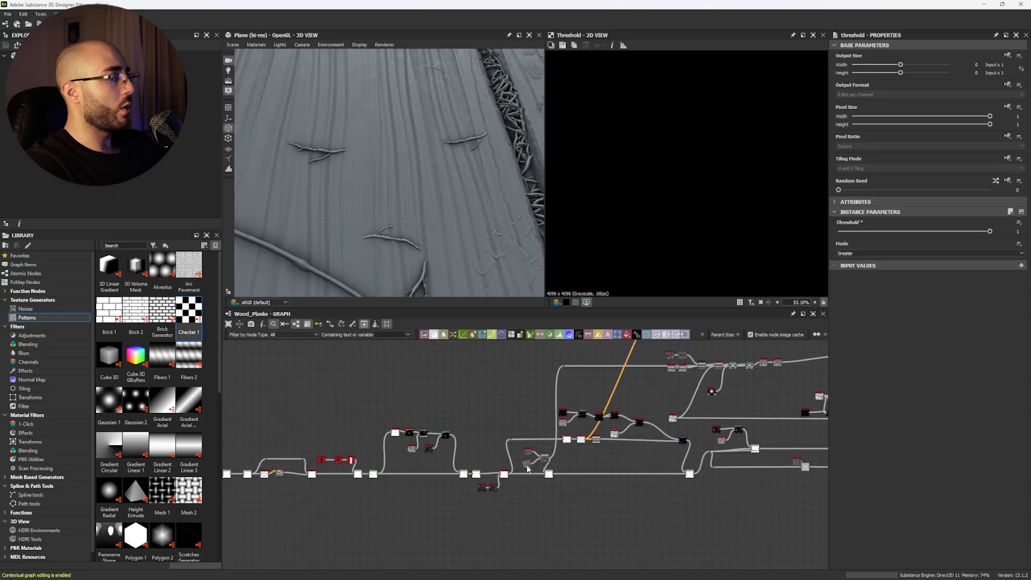
scroll(526, 469, "up", 5)
double_click(575, 436)
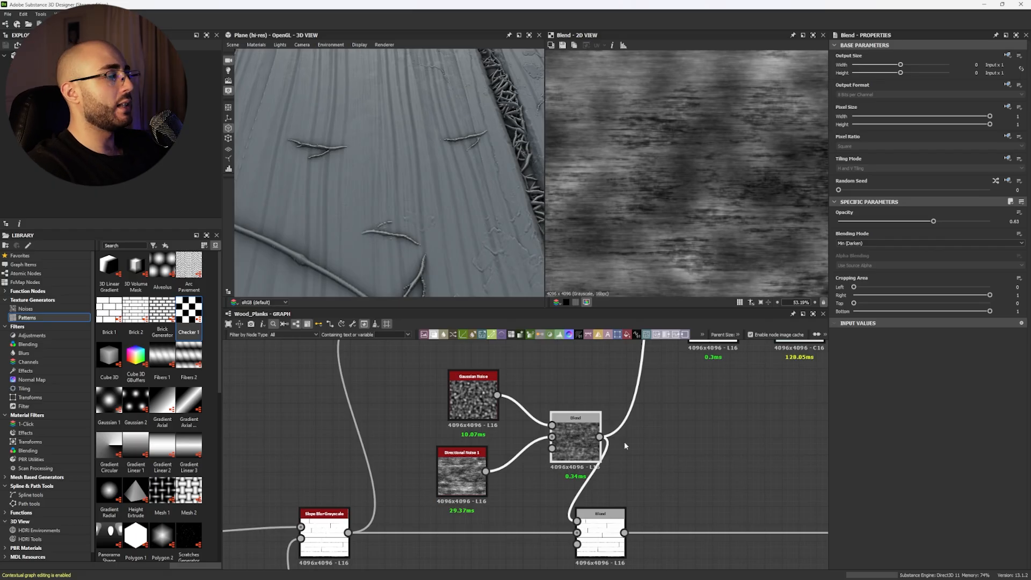
scroll(644, 440, "down", 5)
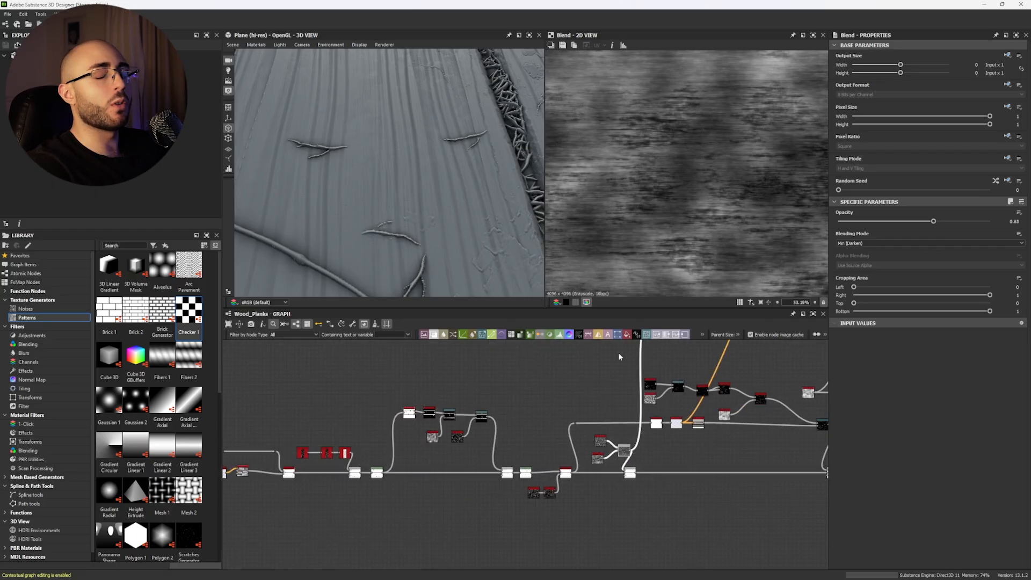
scroll(414, 142, "down", 10)
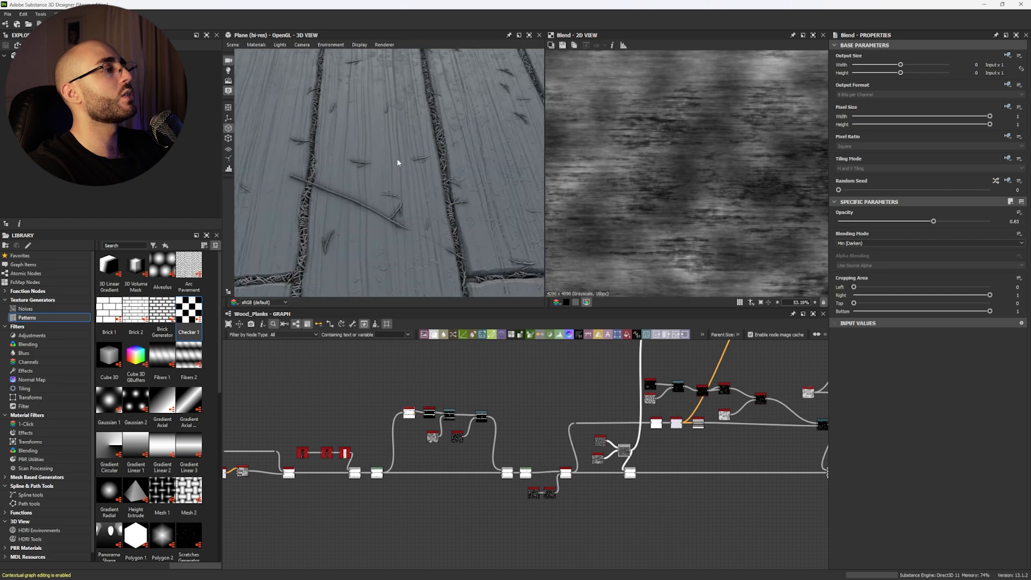
left_click_drag(403, 159, 444, 141)
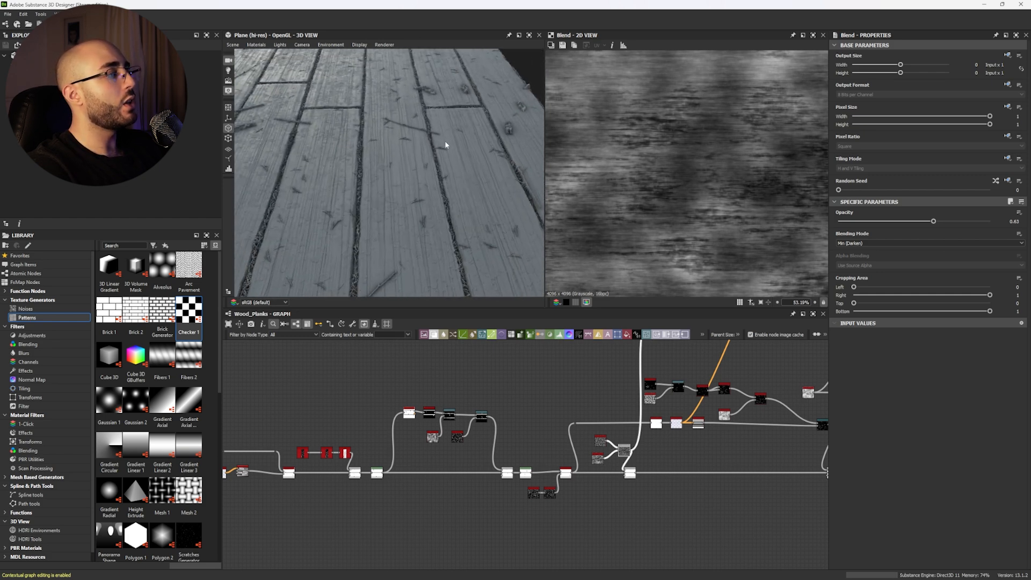
scroll(513, 437, "up", 5)
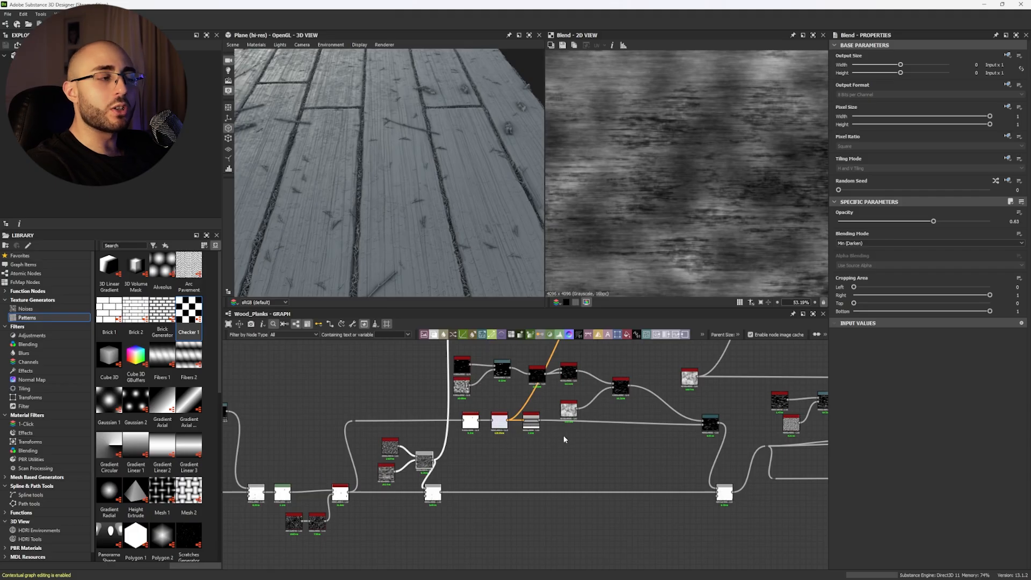
Preview the Directional Scratches node and review its Scale, Pattern Amount and scratch pattern.
double_click(462, 367)
scroll(451, 376, "up", 5)
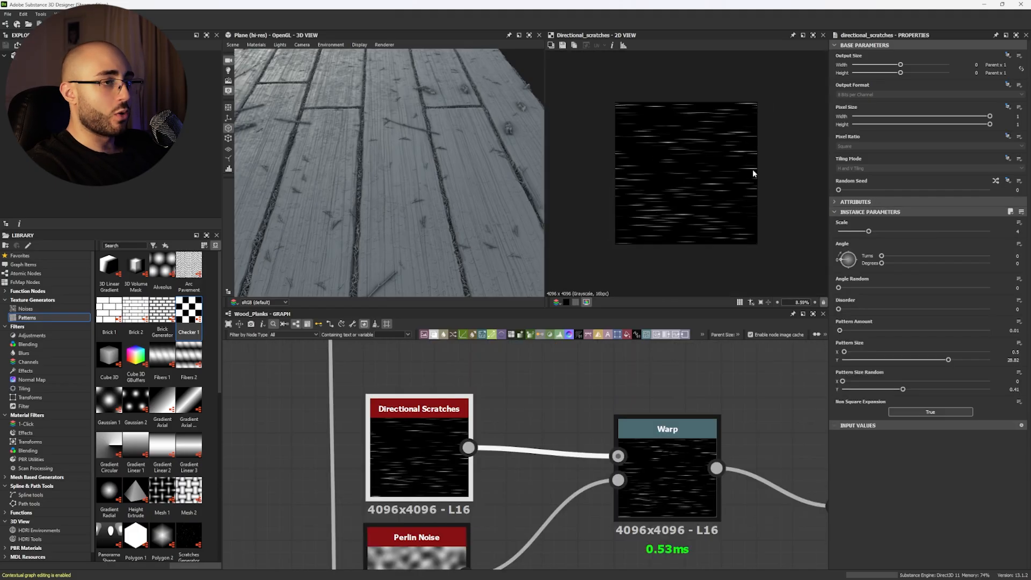
left_click(1025, 231)
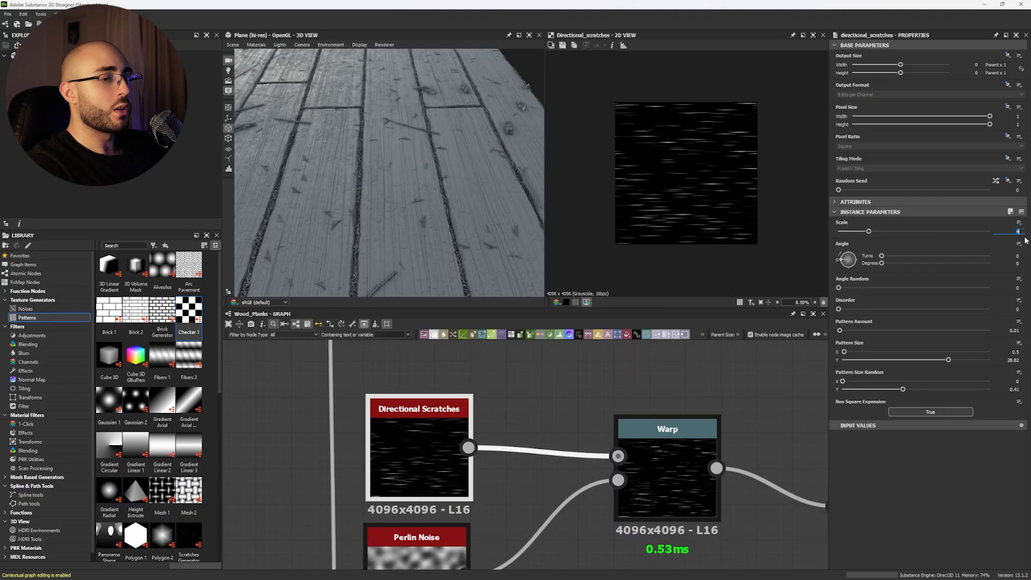
left_click(1003, 333)
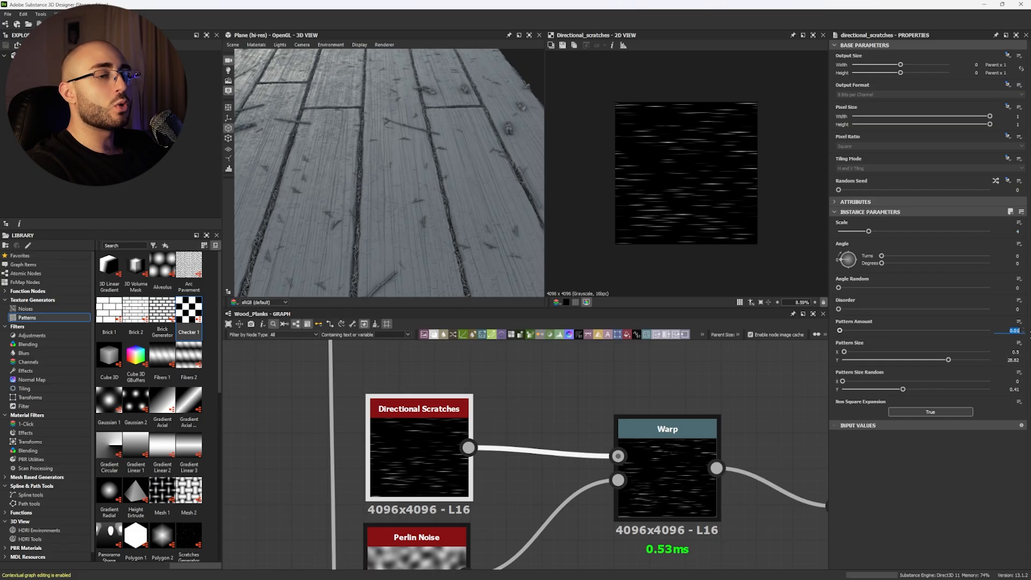
scroll(689, 265, "up", 5)
scroll(698, 139, "up", 2)
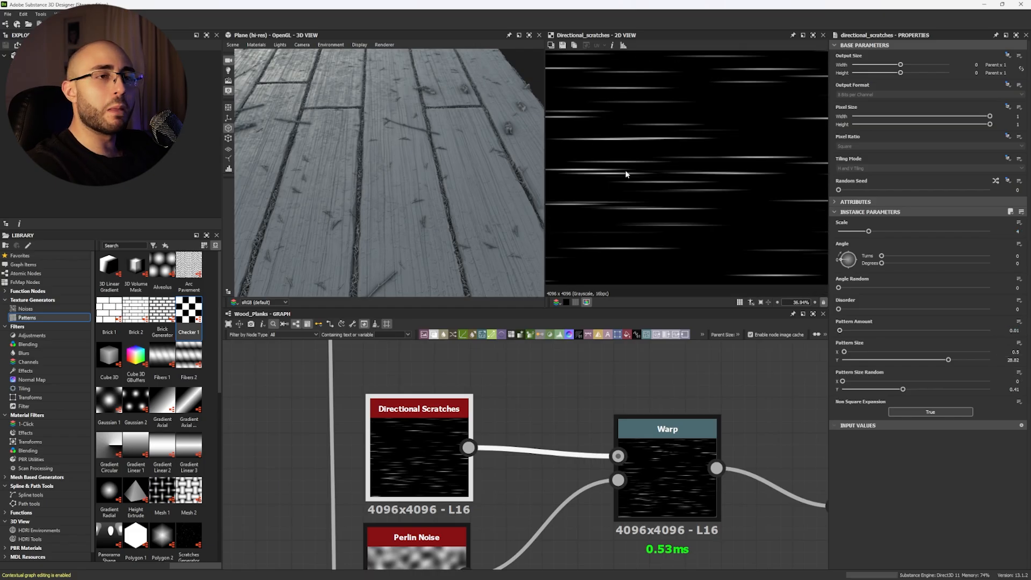
Try a Pattern Size Y of 18.09 on the Directional Scratches and undo the change.
left_click(1012, 359)
left_click_drag(949, 360, 909, 359)
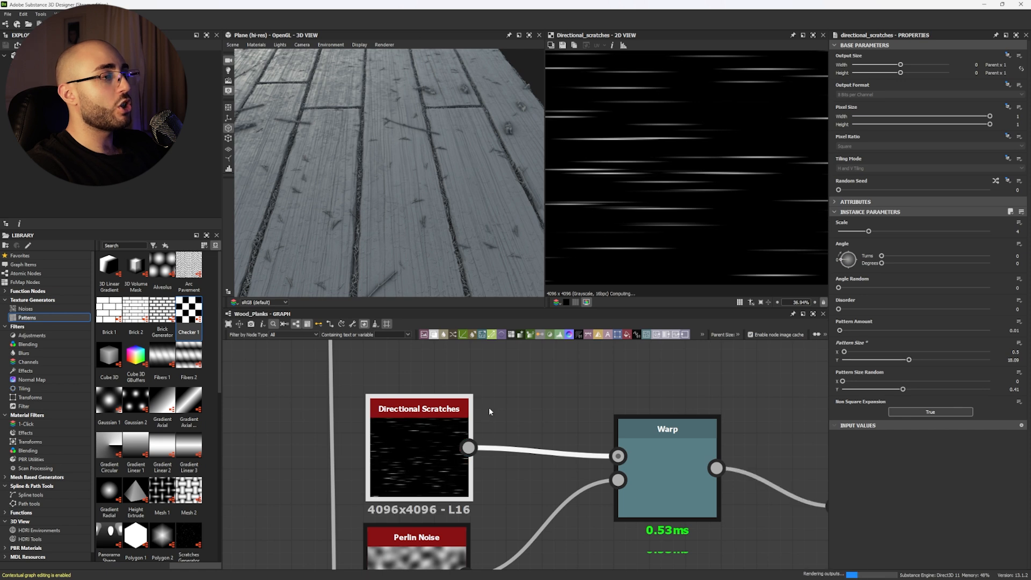
key("ctrl+z")
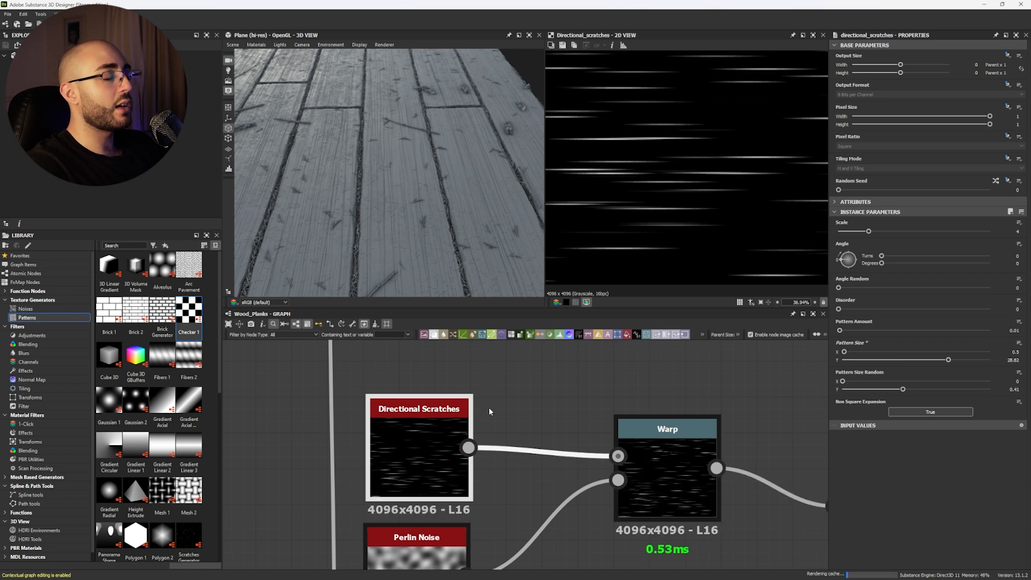
Compare the planks with and without the downstream Blend by wiring the earlier Blend directly into the last one and restoring the link.
scroll(489, 411, "down", 3)
scroll(407, 386, "up", 3)
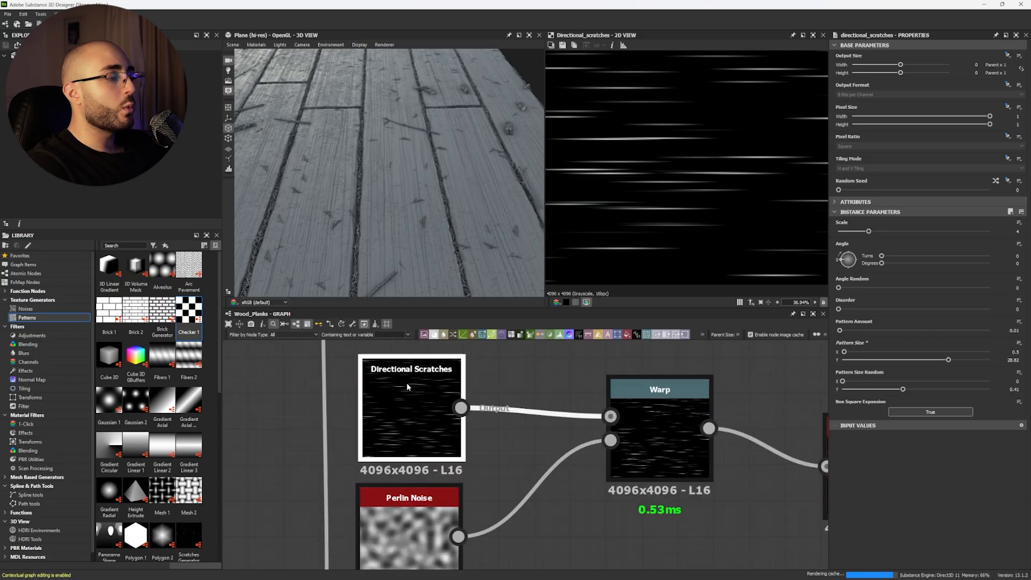
scroll(500, 375, "down", 3)
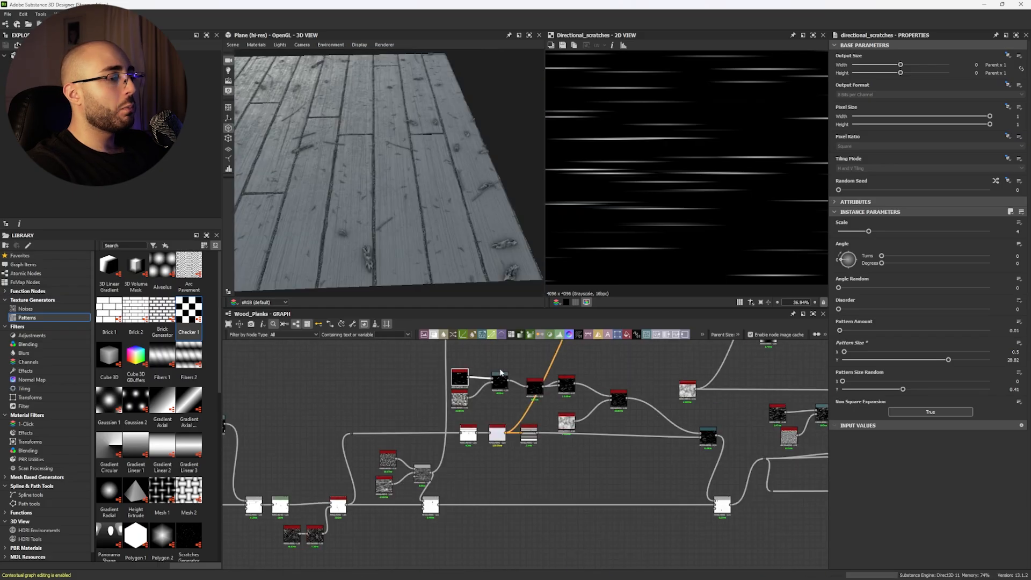
middle_click_drag(584, 430, 481, 444)
scroll(670, 444, "down", 3)
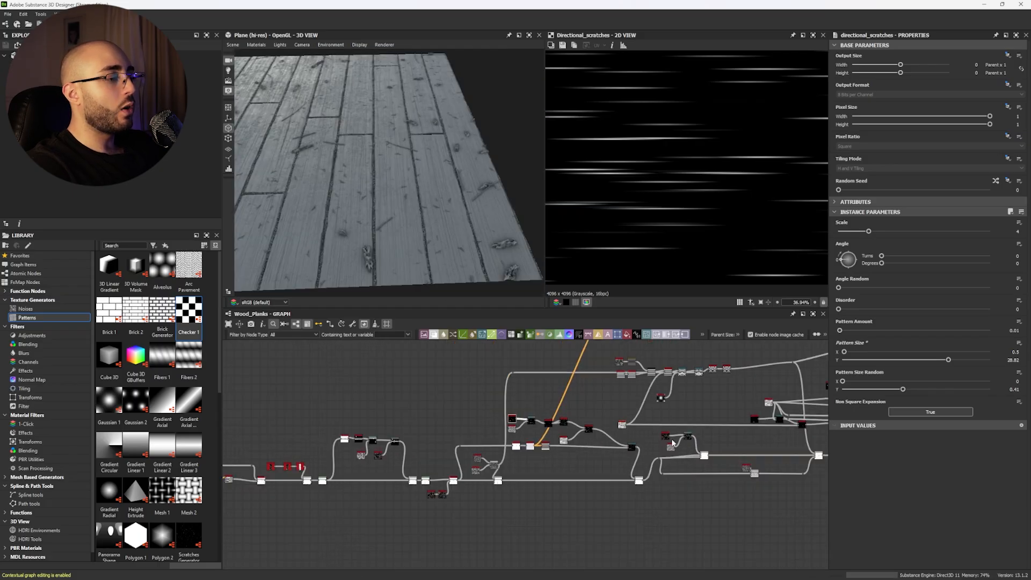
middle_click_drag(693, 436, 563, 450)
scroll(698, 450, "up", 5)
scroll(661, 467, "down", 4)
middle_click_drag(659, 467, 656, 489)
scroll(644, 482, "up", 4)
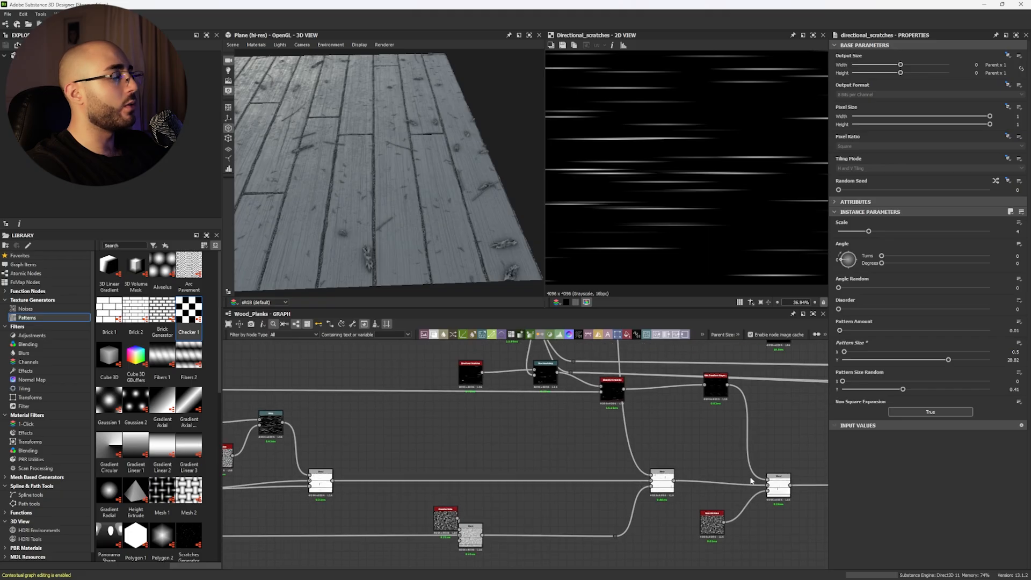
left_click_drag(767, 485, 388, 494)
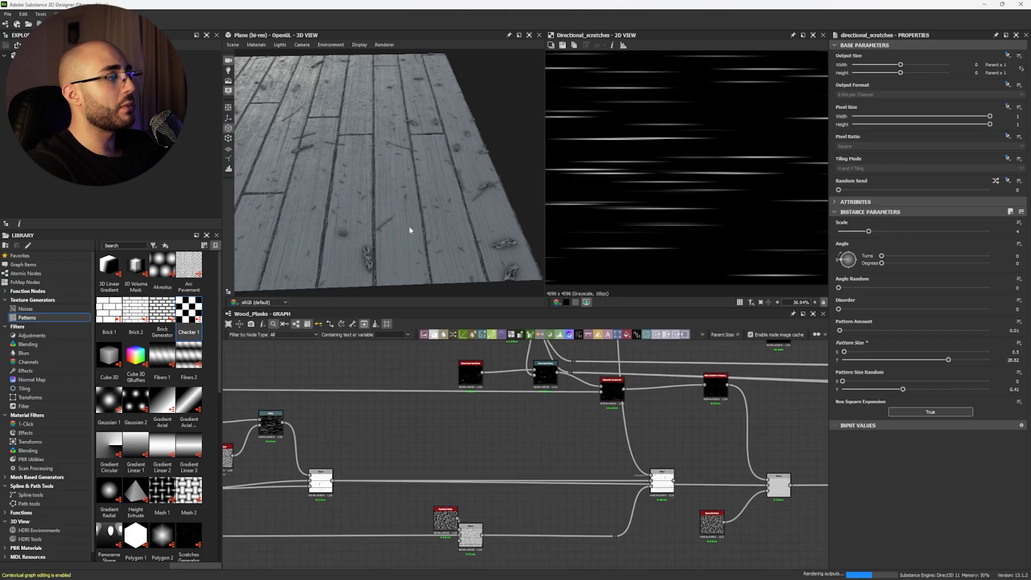
scroll(410, 227, "up", 8)
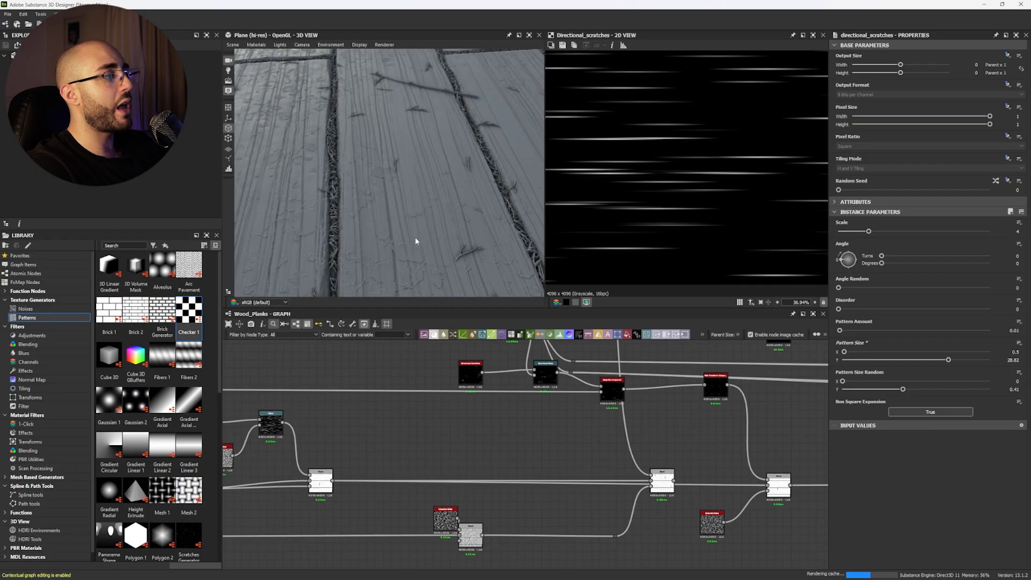
scroll(416, 241, "up", 5)
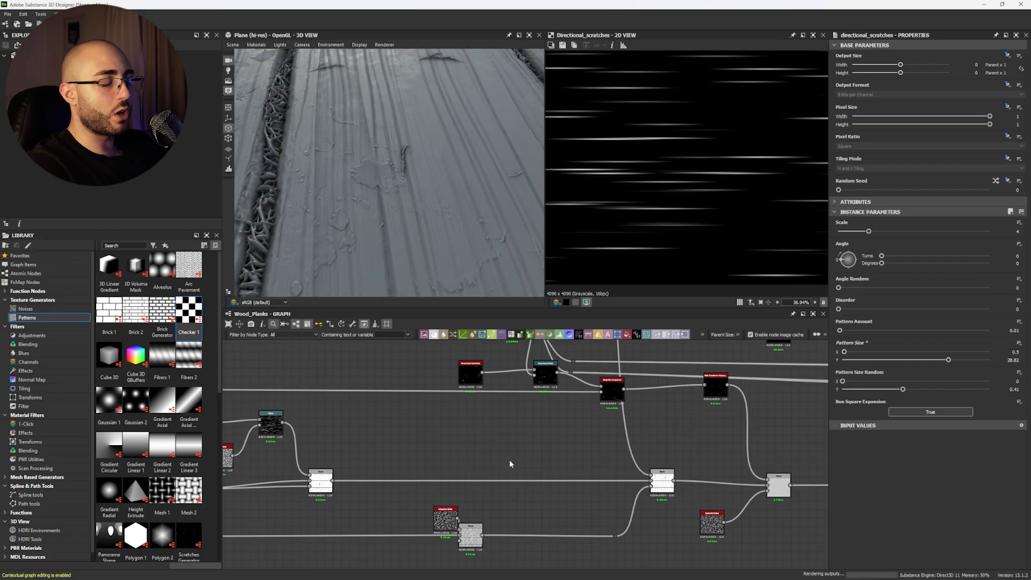
scroll(388, 172, "down", 10)
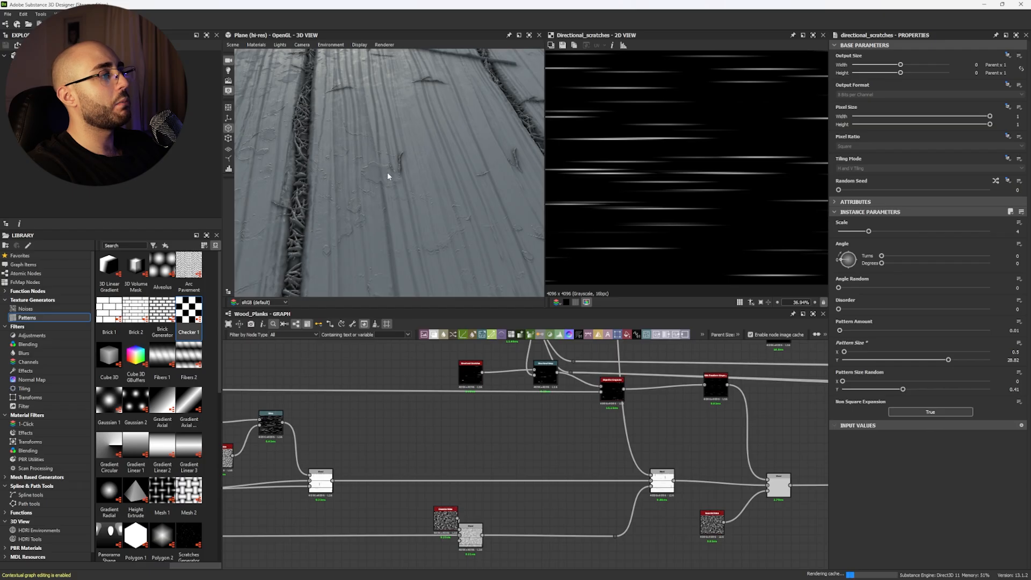
Preview the Warp, Blur HQ Grayscale and first Slope Blur Grayscale nodes that process the Directional Scratches with Perlin Noise.
middle_click_drag(430, 420, 588, 407)
scroll(704, 394, "down", 5)
scroll(357, 385, "up", 6)
middle_click_drag(358, 385, 479, 413)
left_click_drag(479, 413, 459, 410)
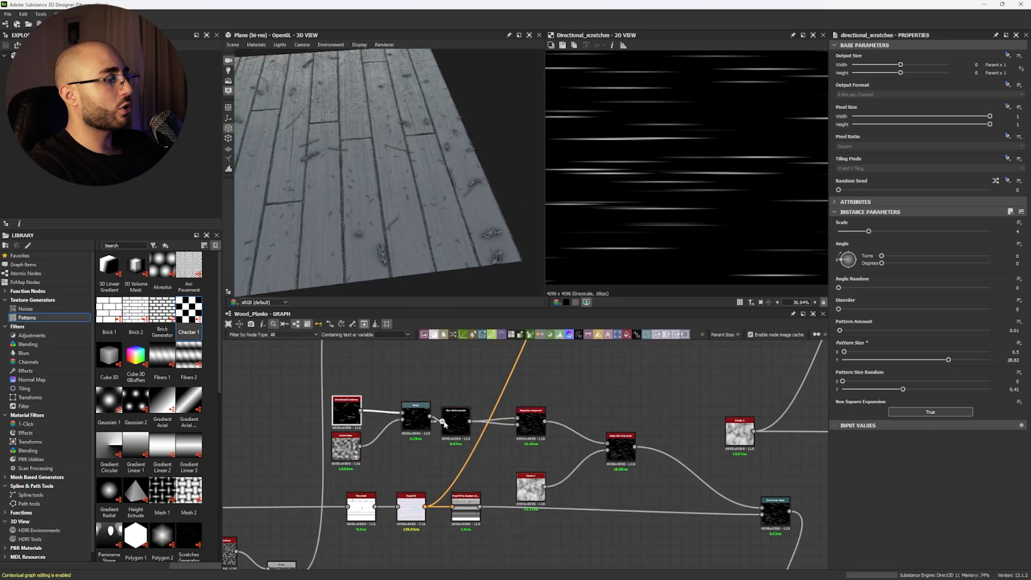
left_click(417, 414)
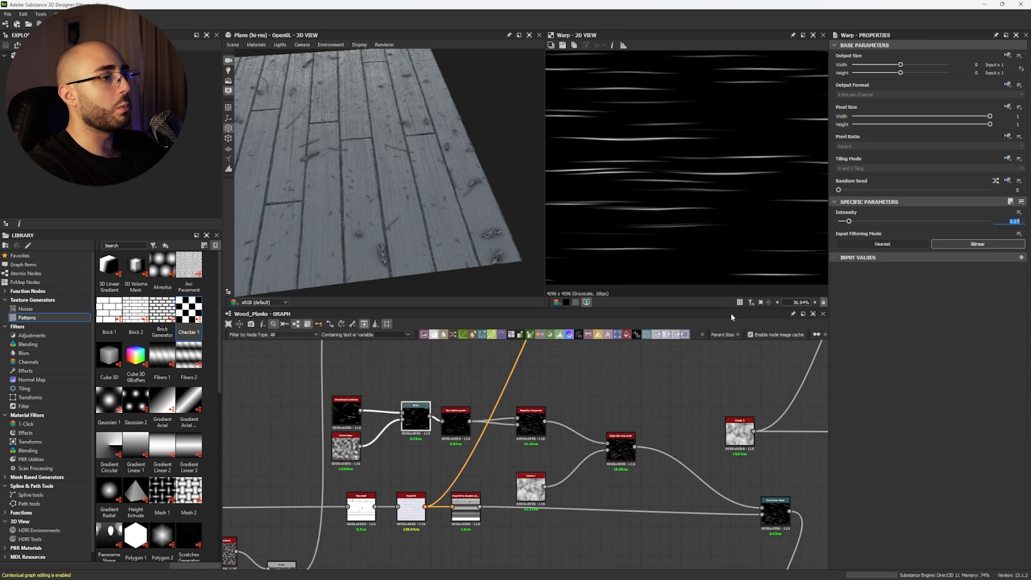
left_click(455, 421)
scroll(532, 416, "up", 3)
left_click(533, 417)
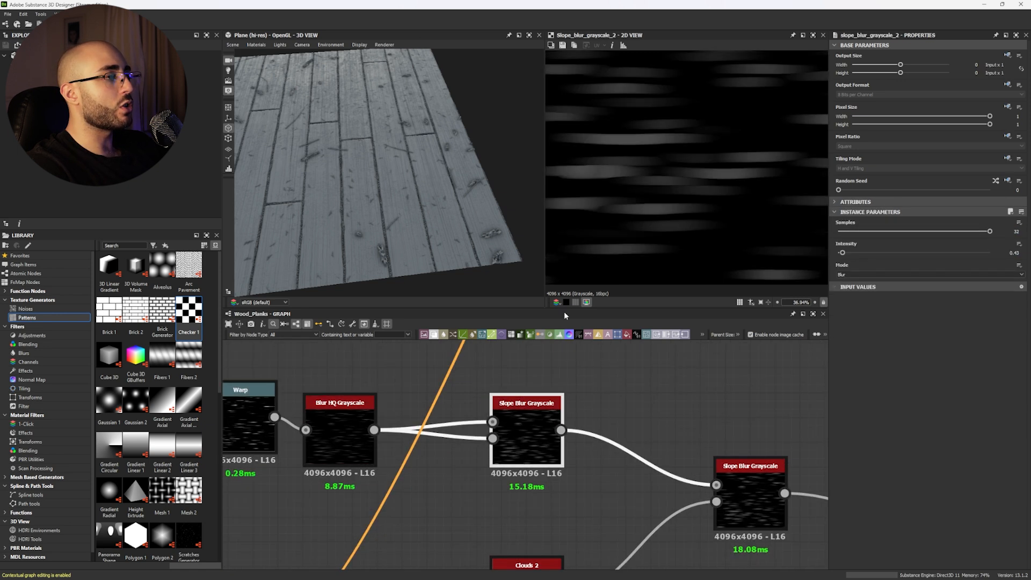
scroll(706, 173, "up", 1)
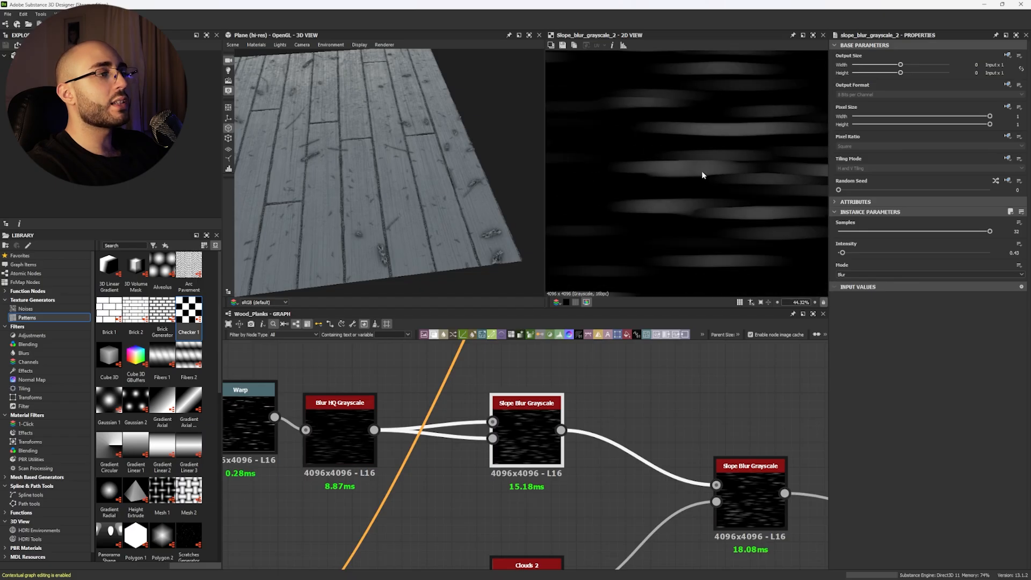
Compare the first Slope Blur Grayscale with the second one driven by Clouds 2, examining the edges of the streaks up close.
scroll(593, 439, "down", 3)
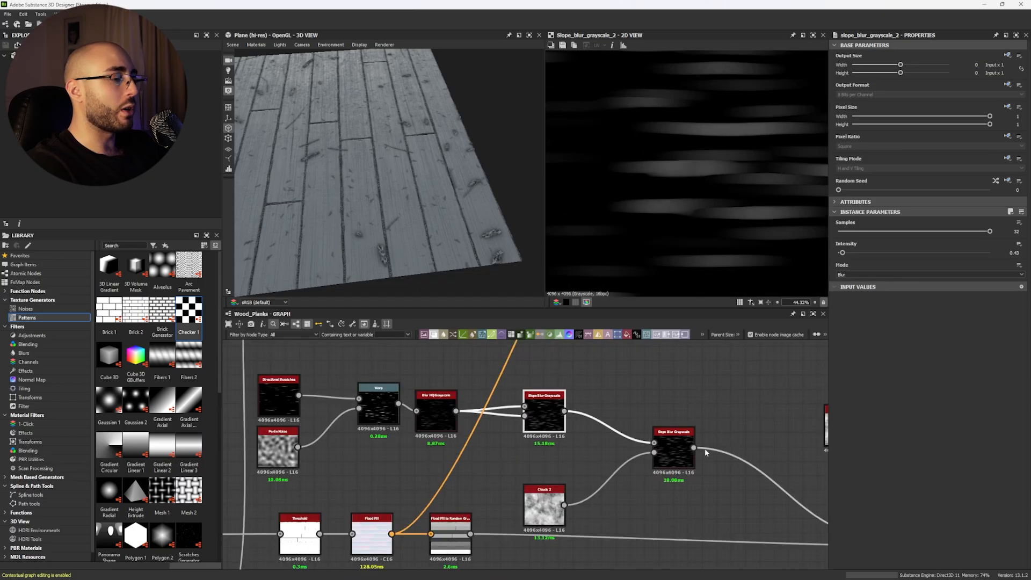
left_click(675, 450)
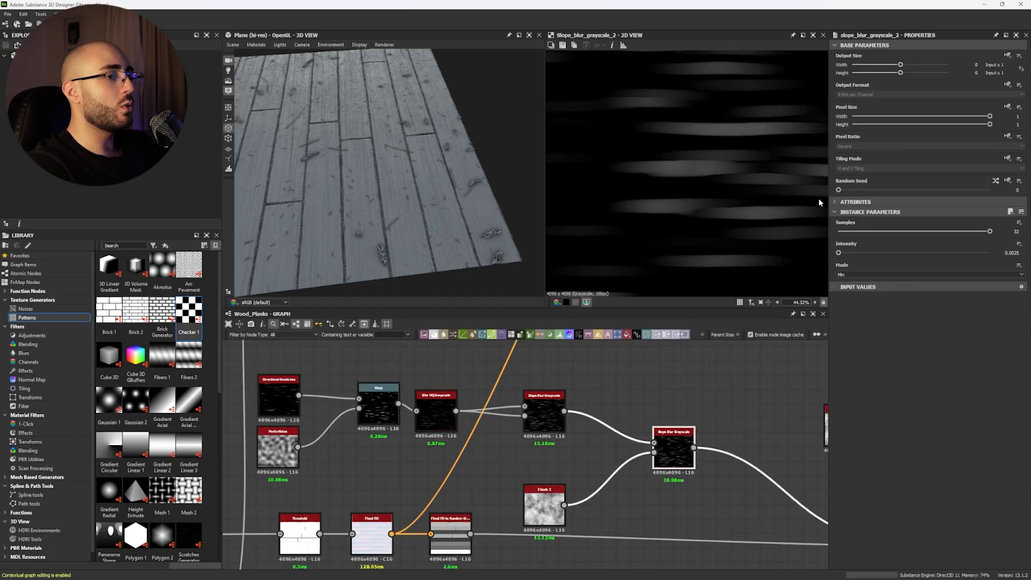
scroll(680, 202, "up", 5)
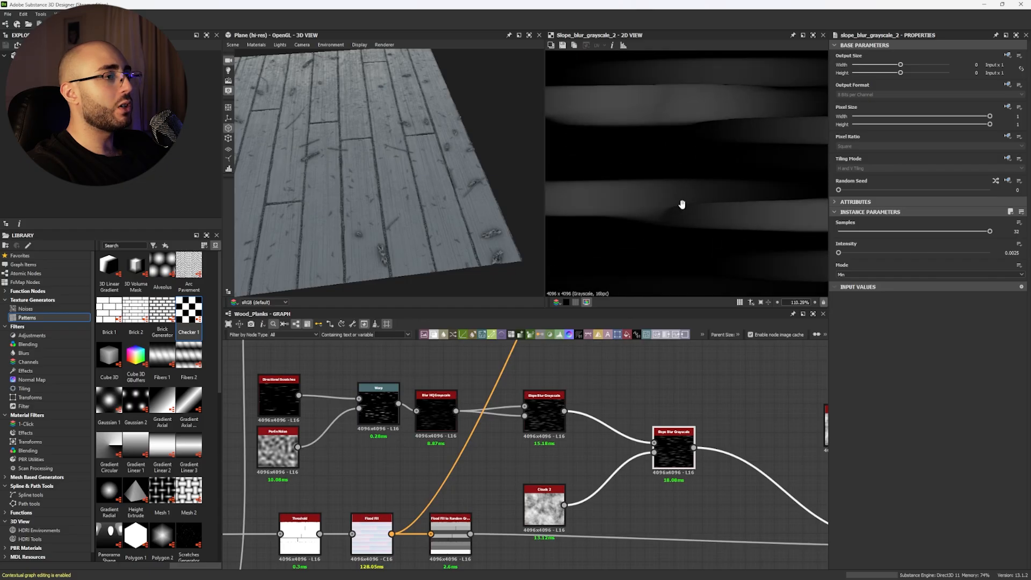
left_click(544, 411)
left_click(690, 456)
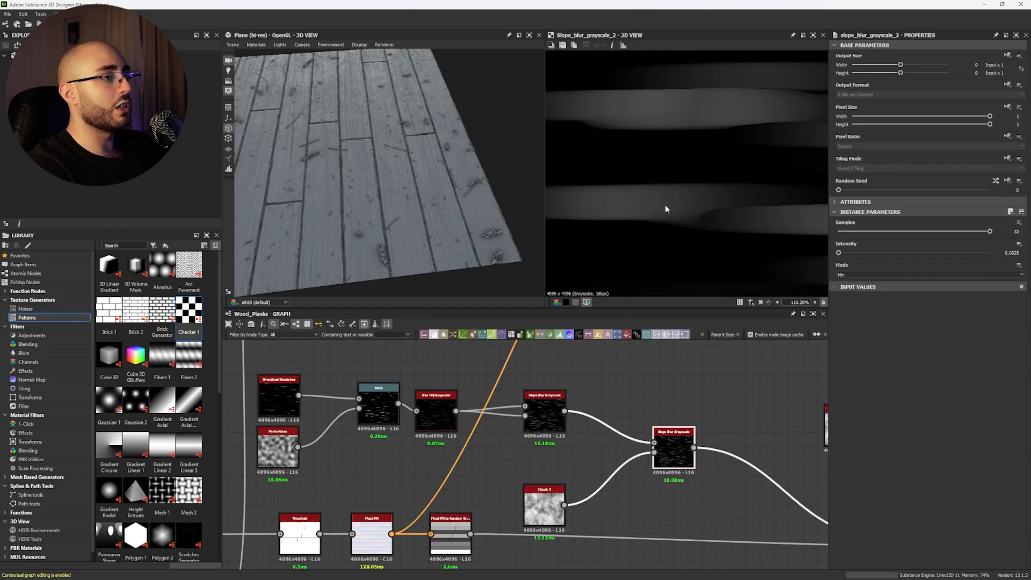
scroll(642, 198, "down", 4)
middle_click_drag(735, 409, 688, 400)
scroll(704, 172, "up", 5)
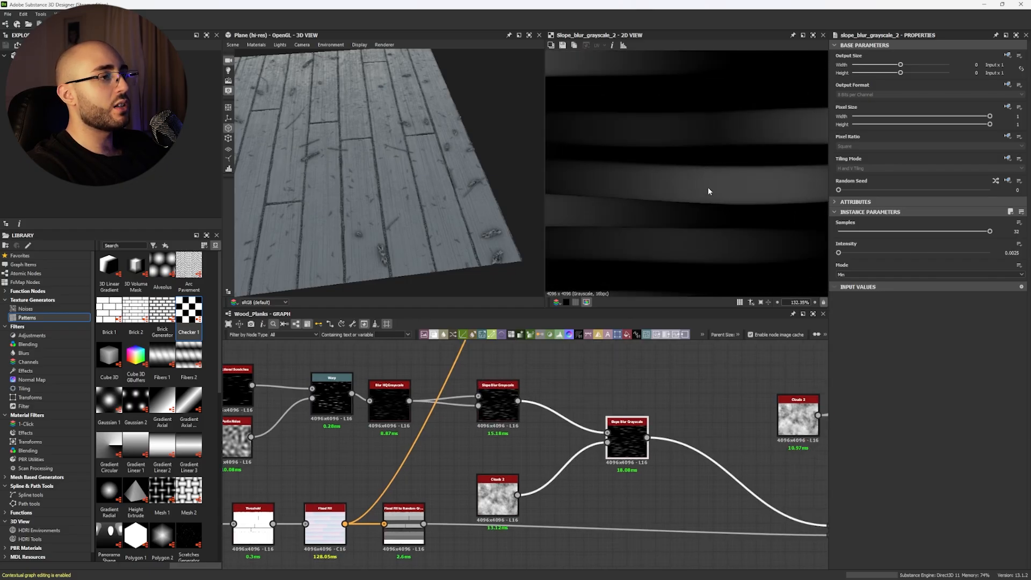
scroll(701, 189, "down", 6)
scroll(595, 444, "down", 5)
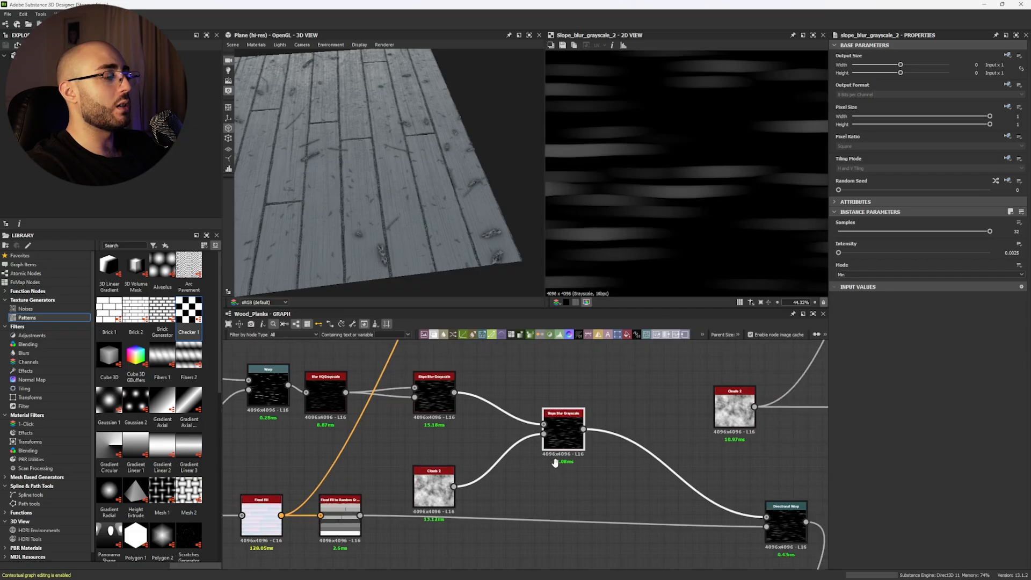
Preview the Directional Warp that offsets the streaks per plank and follow its output to the Blend.
scroll(594, 433, "up", 4)
left_click(594, 433)
scroll(665, 193, "down", 6)
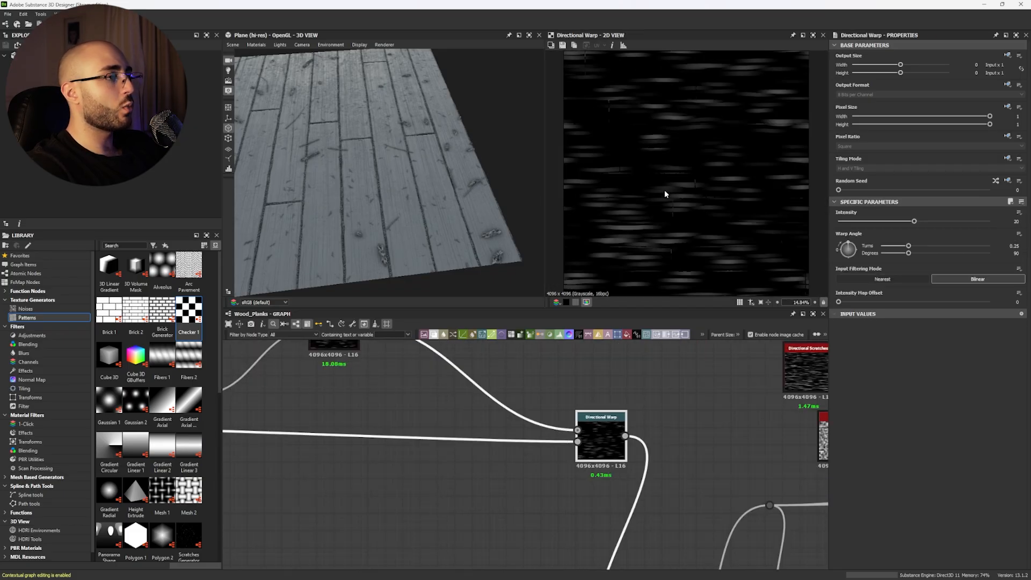
scroll(545, 414, "down", 3)
scroll(584, 467, "up", 6)
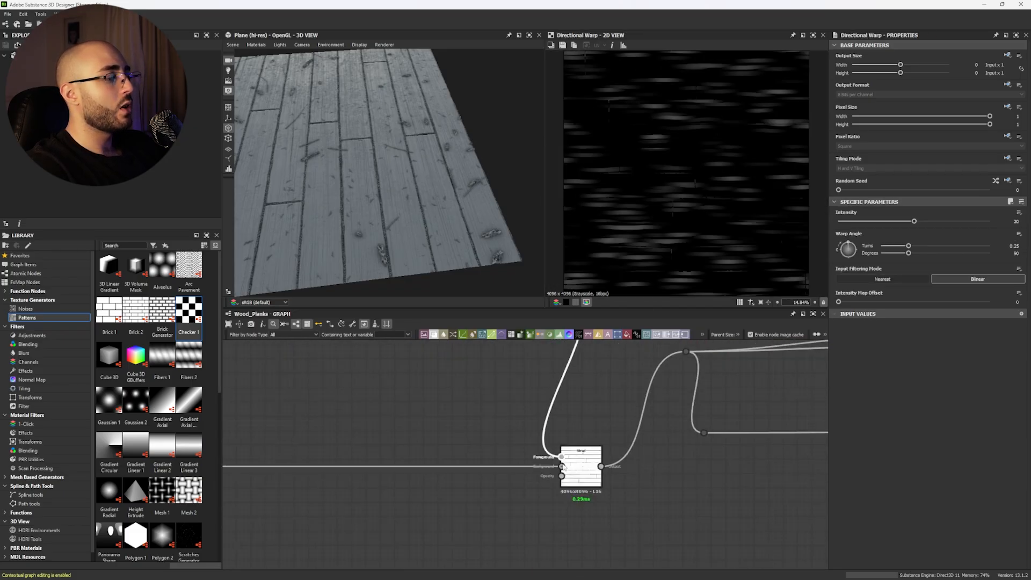
Try an Opacity of 0.37 on the Subtract Blend fed by the Directional Warp, inspect the planks, and undo the change.
double_click(584, 467)
scroll(374, 225, "up", 3)
left_click_drag(373, 225, 381, 196)
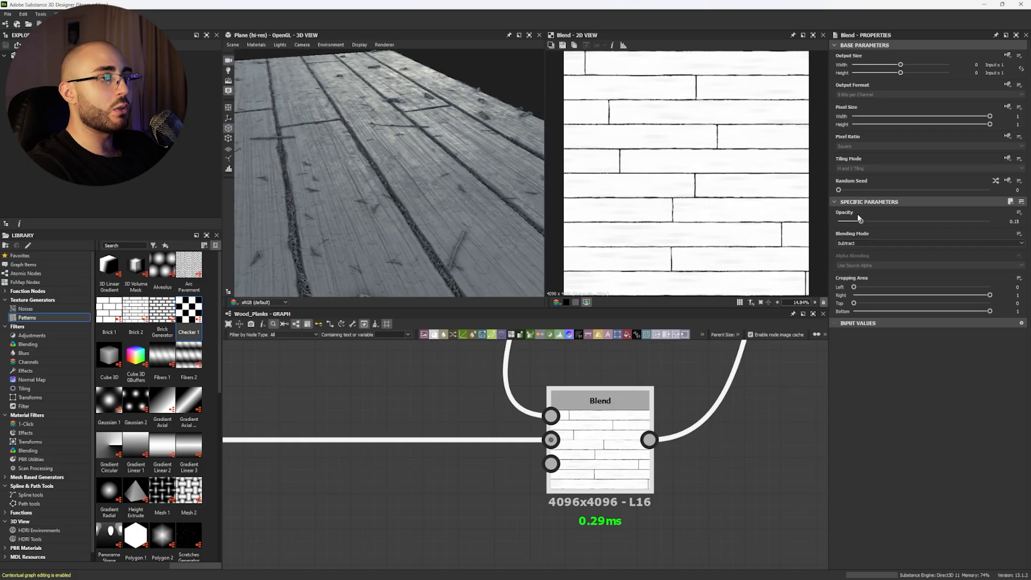
left_click(894, 221)
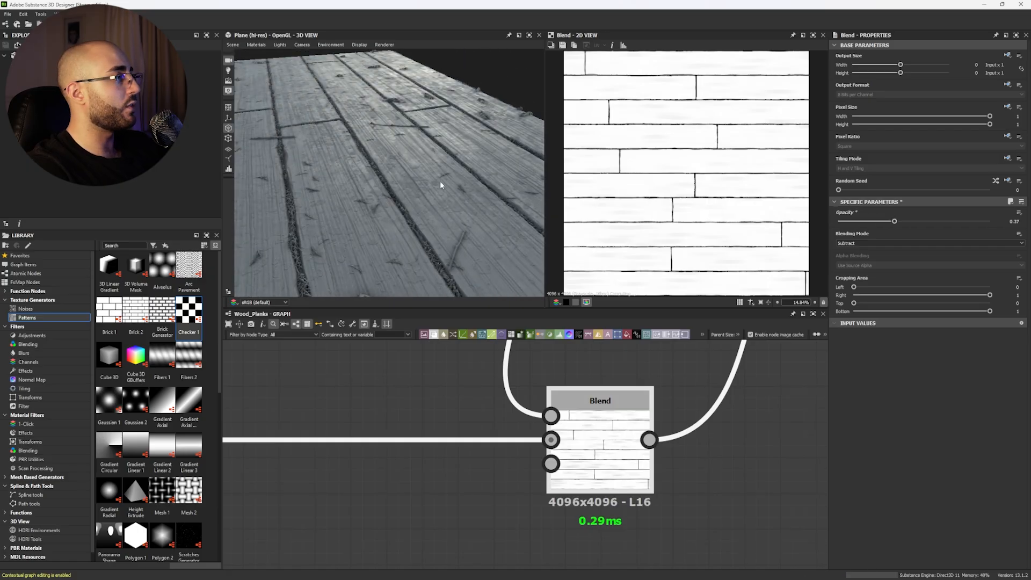
left_click_drag(438, 187, 473, 235)
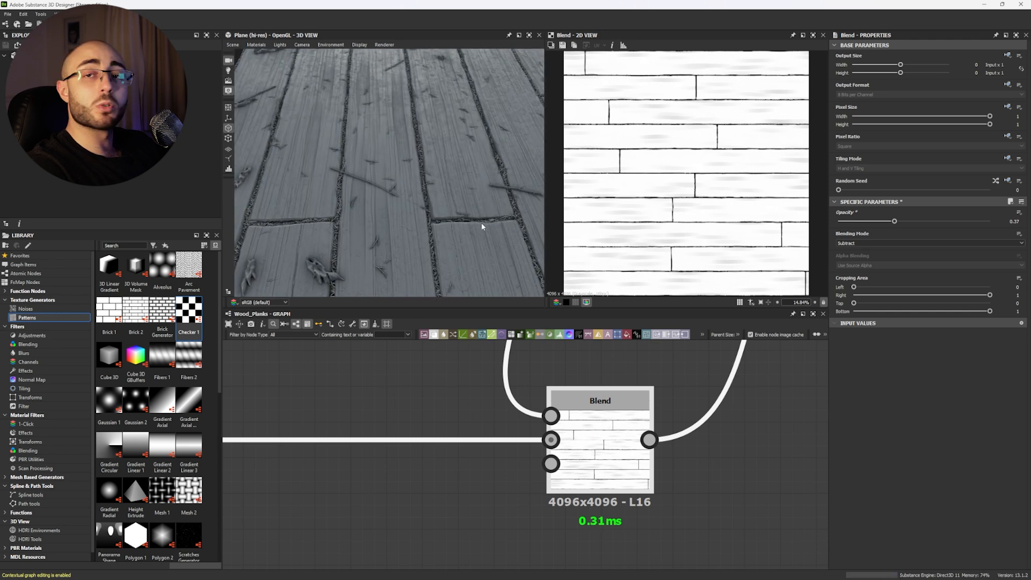
key("ctrl+z")
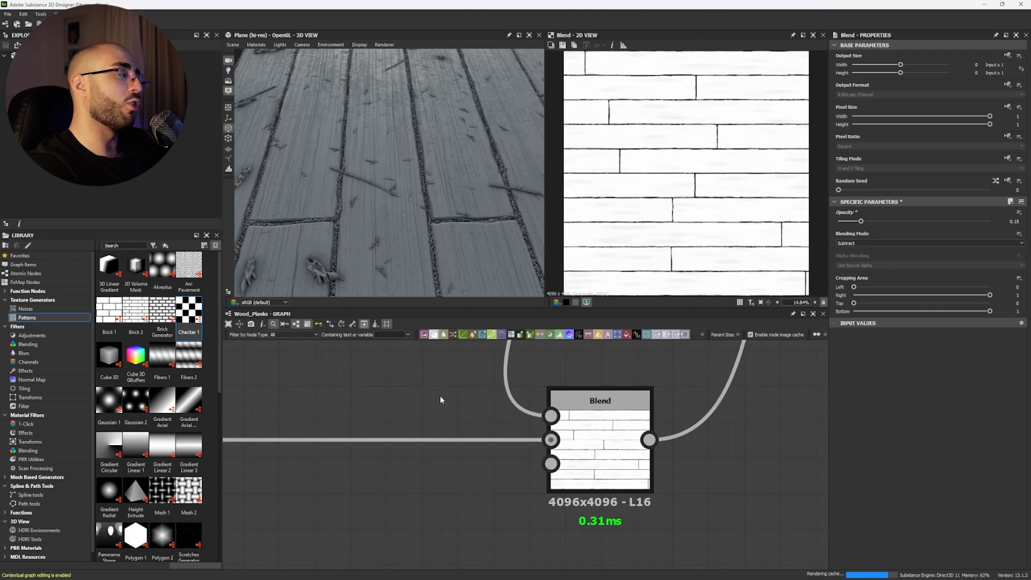
Preview the next Directional Scratches node and review its Pattern Amount, Pattern Size and dense streak pattern.
scroll(419, 443, "down", 5)
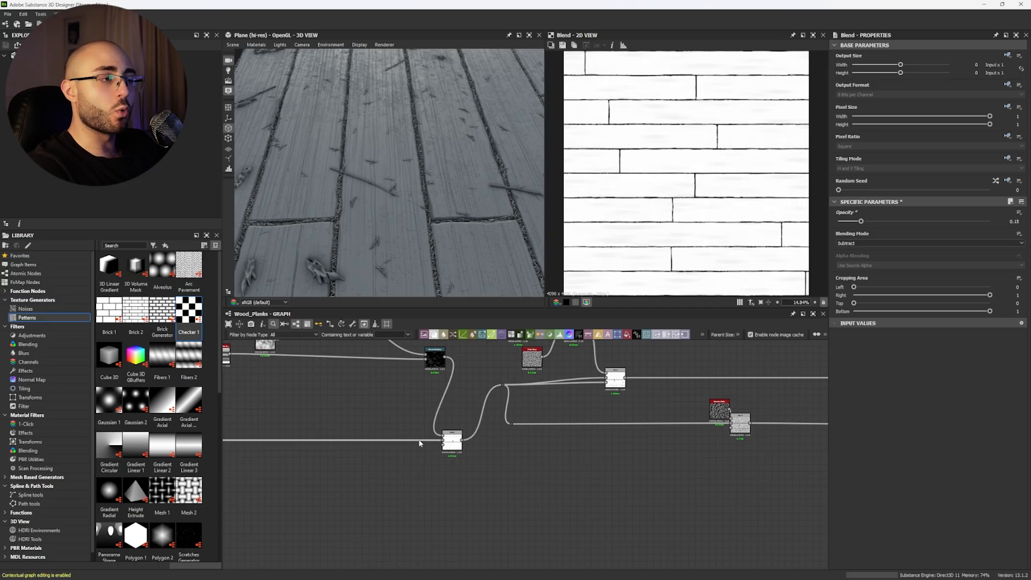
scroll(419, 443, "up", 5)
double_click(400, 370)
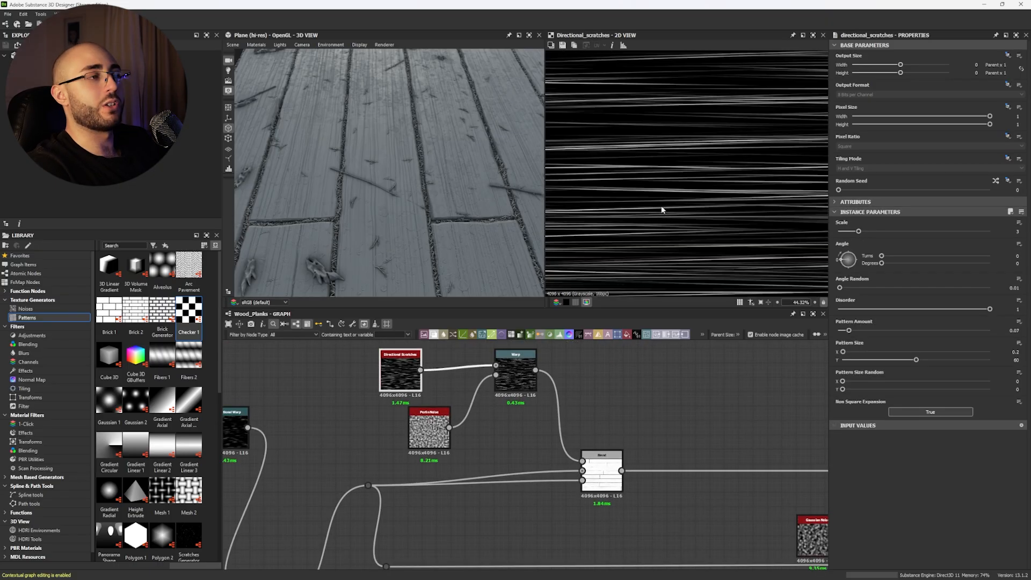
scroll(662, 209, "down", 4)
scroll(527, 385, "down", 4)
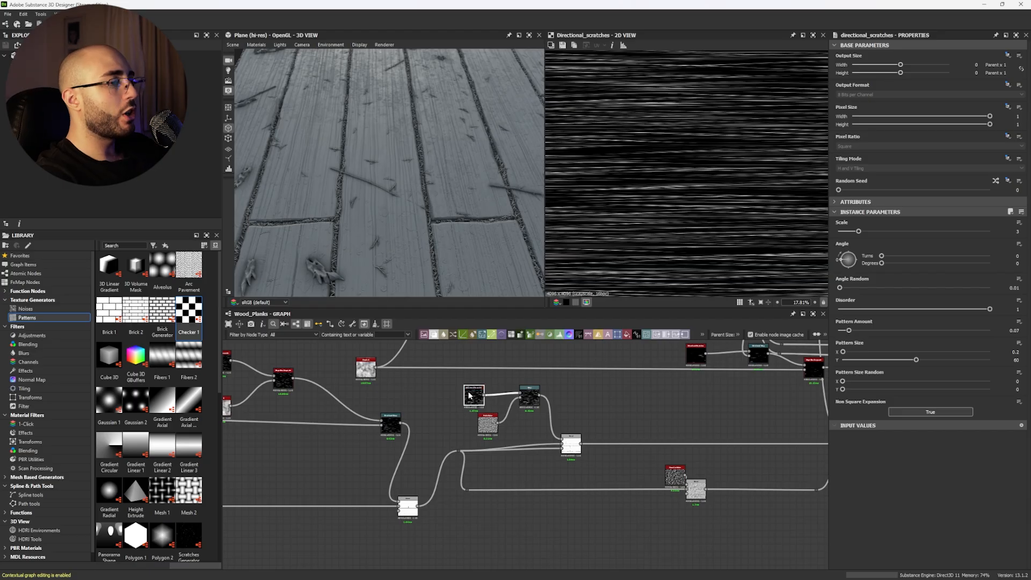
left_click_drag(473, 398, 480, 390)
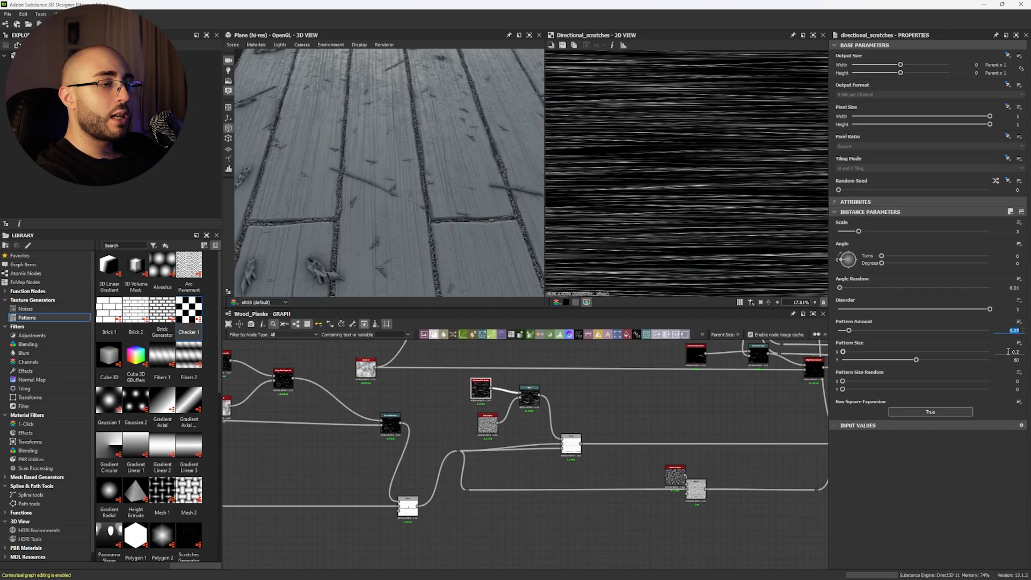
key("Tab")
key("Tab")
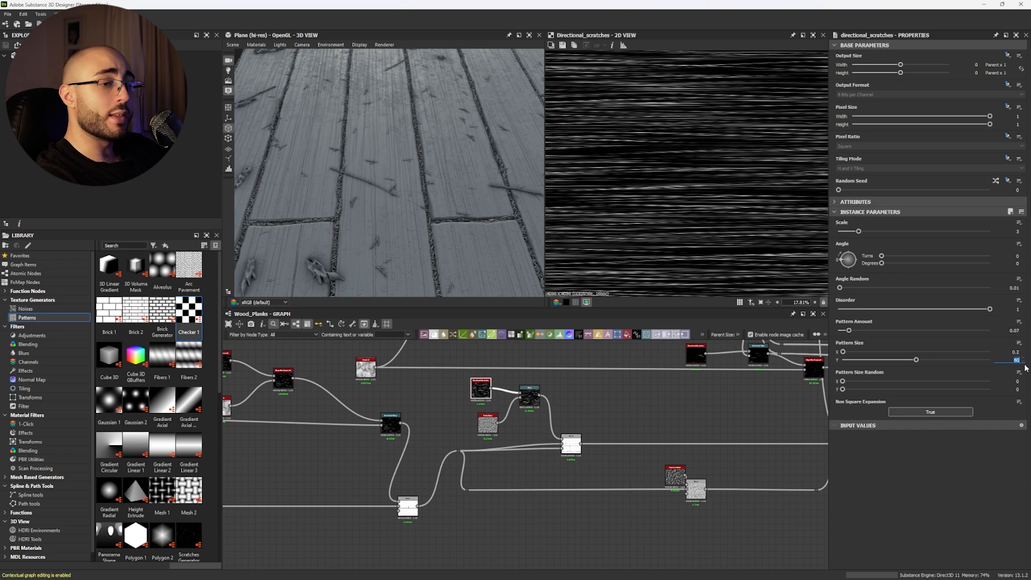
scroll(728, 259, "down", 4)
scroll(661, 223, "up", 8)
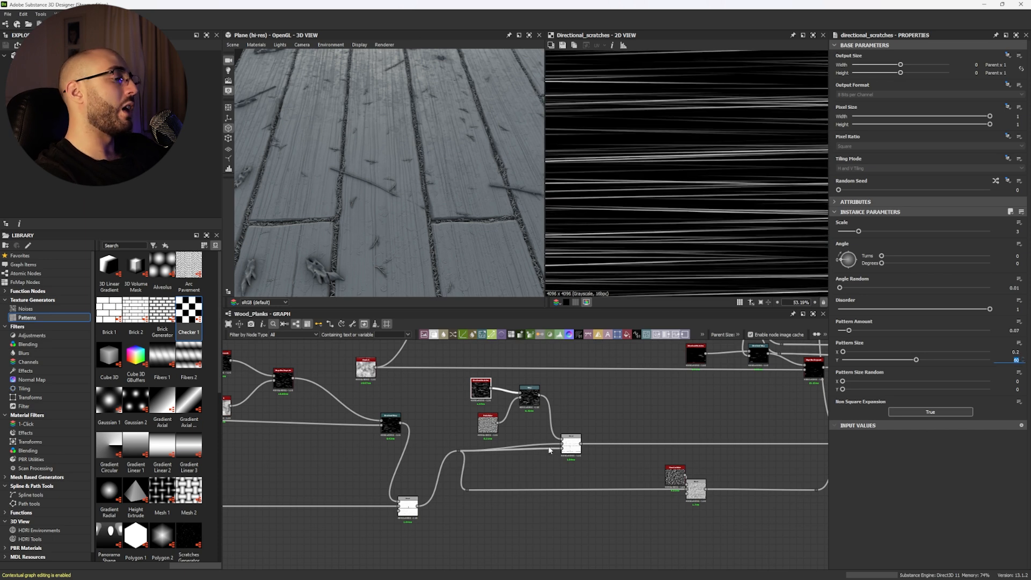
Set the Intensity of the Warp following the dense Directional Scratches to 0 and check the planks from above.
double_click(570, 438)
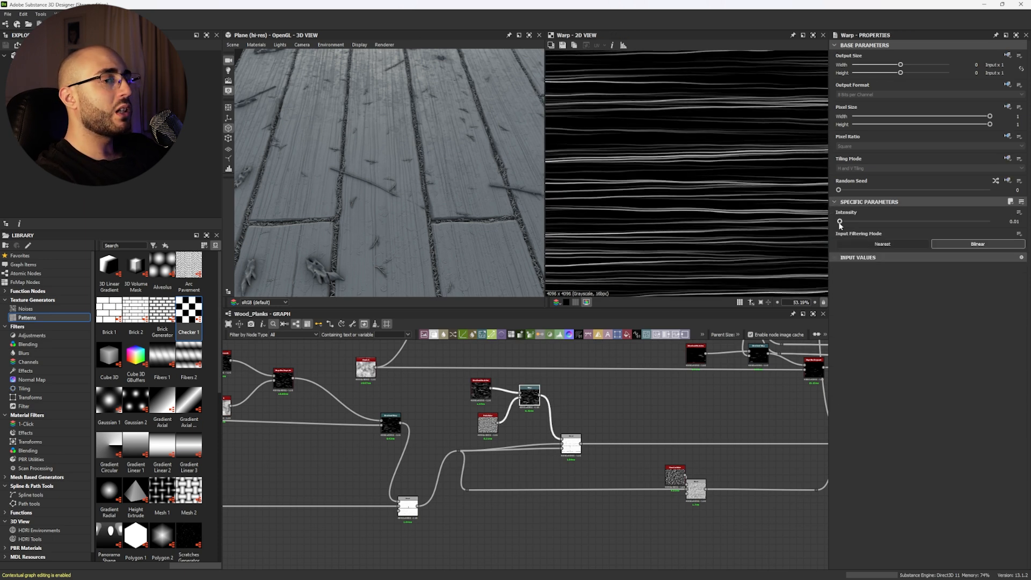
left_click_drag(837, 223, 832, 223)
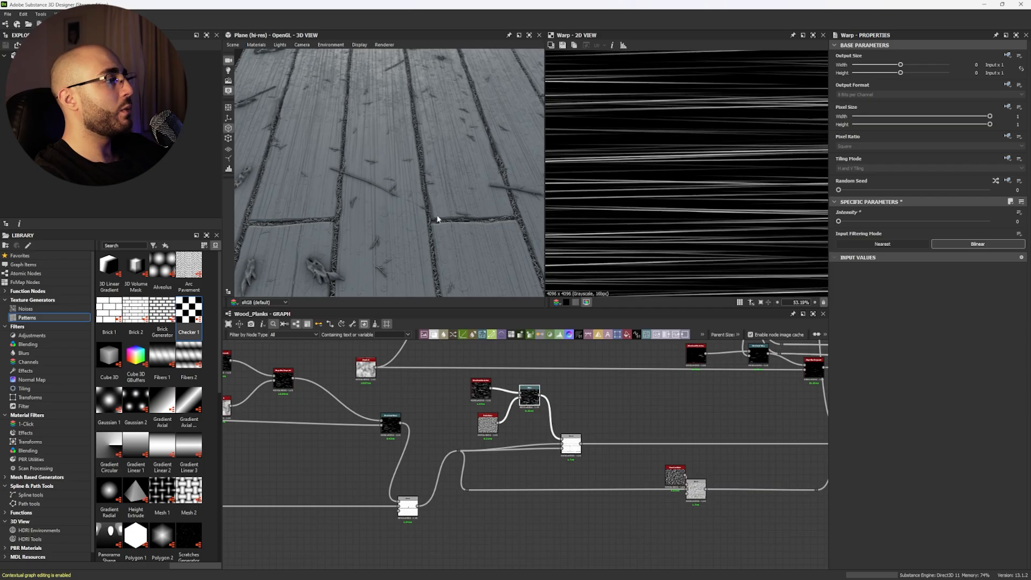
scroll(429, 221, "down", 4)
left_click_drag(429, 224, 394, 225)
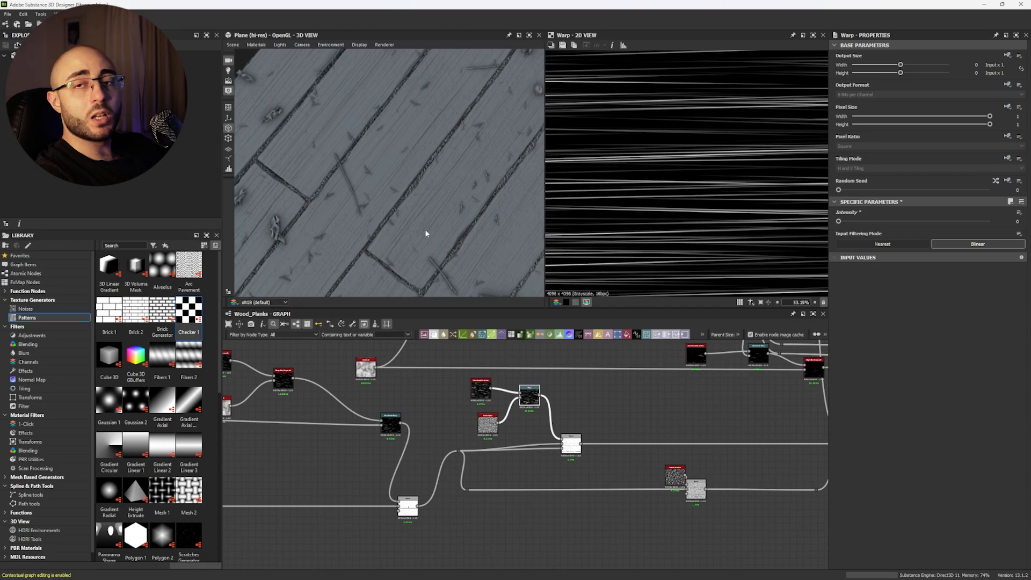
scroll(404, 444, "down", 2)
Compare the dense Directional Scratches with the sparser Directional Scratches node farther along the graph.
double_click(403, 444)
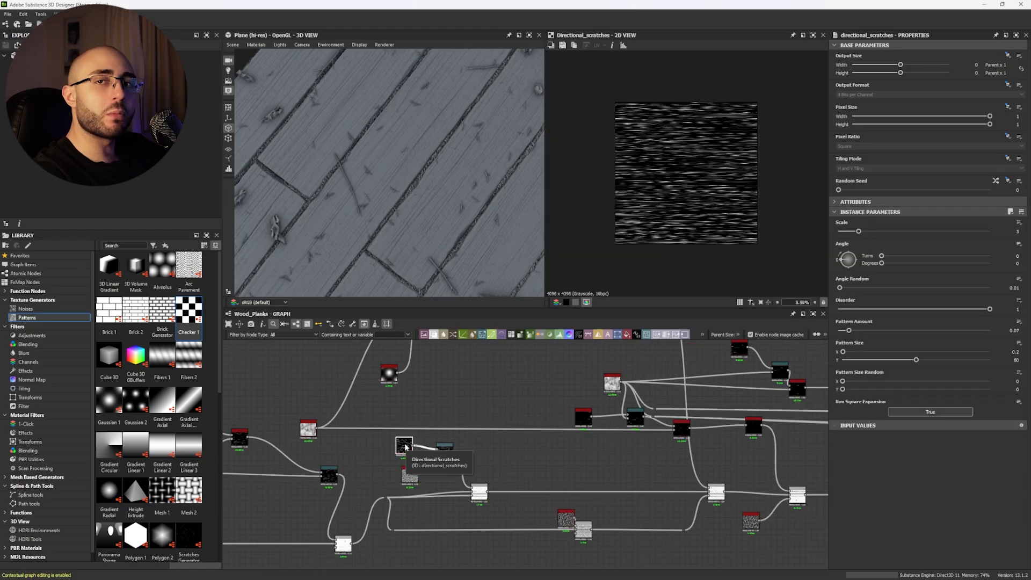
middle_click_drag(540, 438, 530, 434)
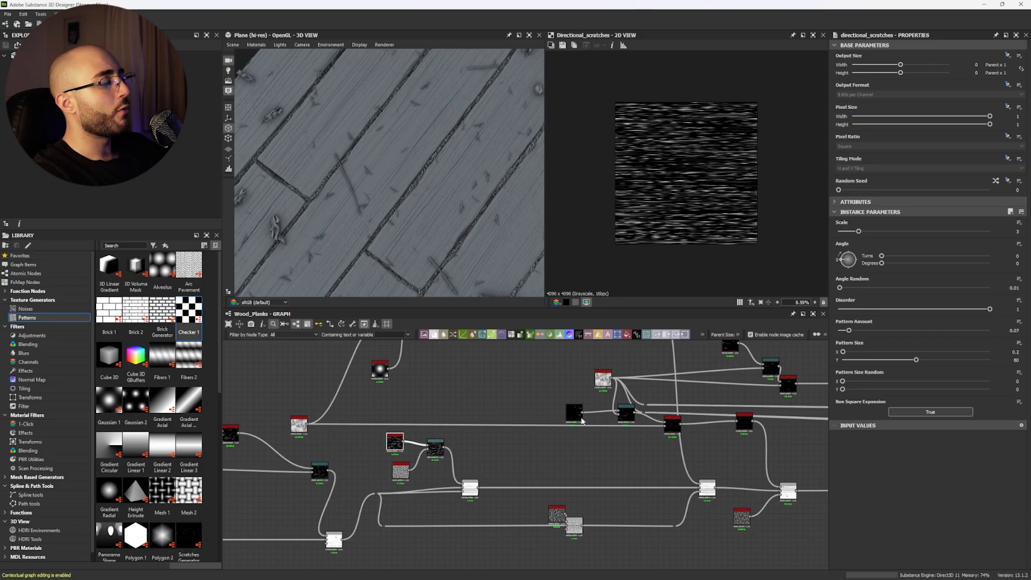
double_click(574, 414)
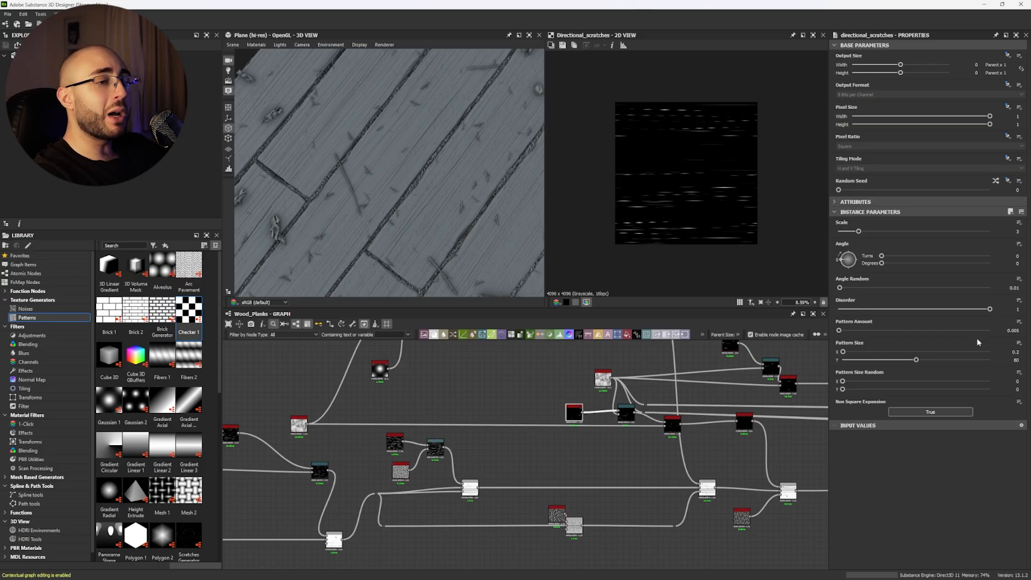
middle_click_drag(724, 423, 703, 424)
middle_click_drag(610, 429, 545, 426)
Preview the Slope Blur Grayscale of the sparse scratches and examine the fine cracks in the pattern and on the planks.
double_click(586, 422)
scroll(612, 230, "up", 10)
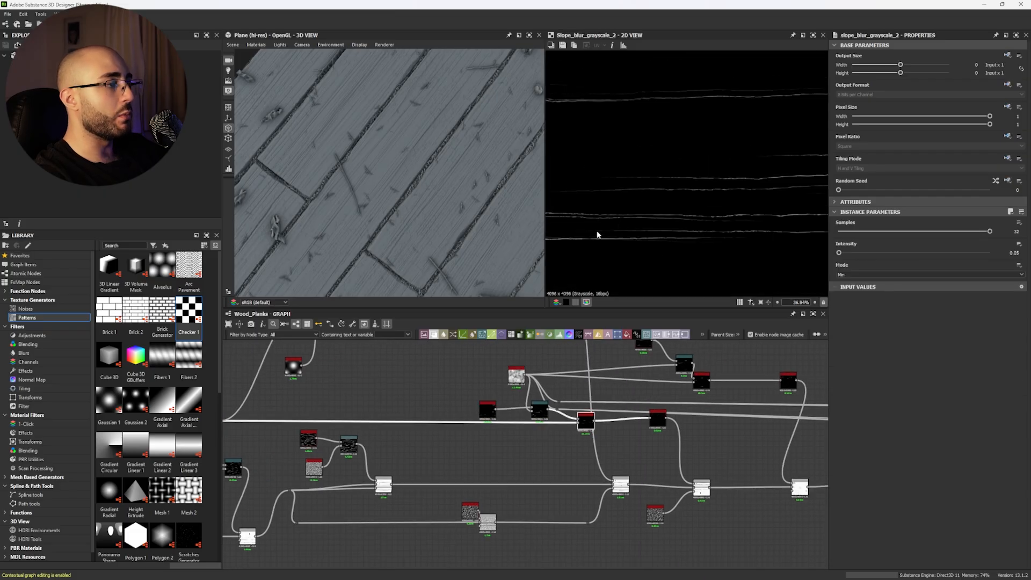
scroll(543, 448, "up", 2)
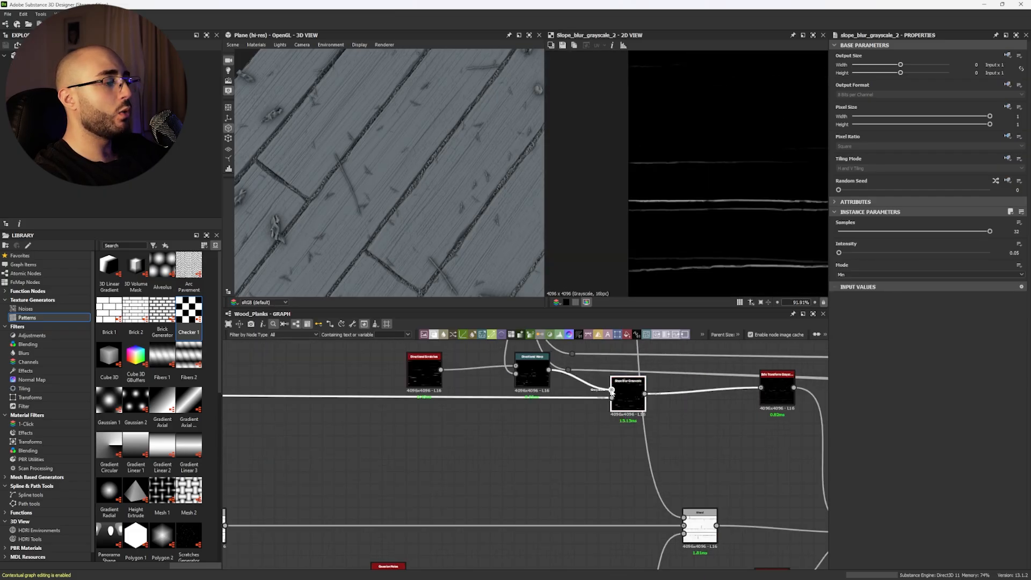
middle_click_drag(664, 202, 530, 194)
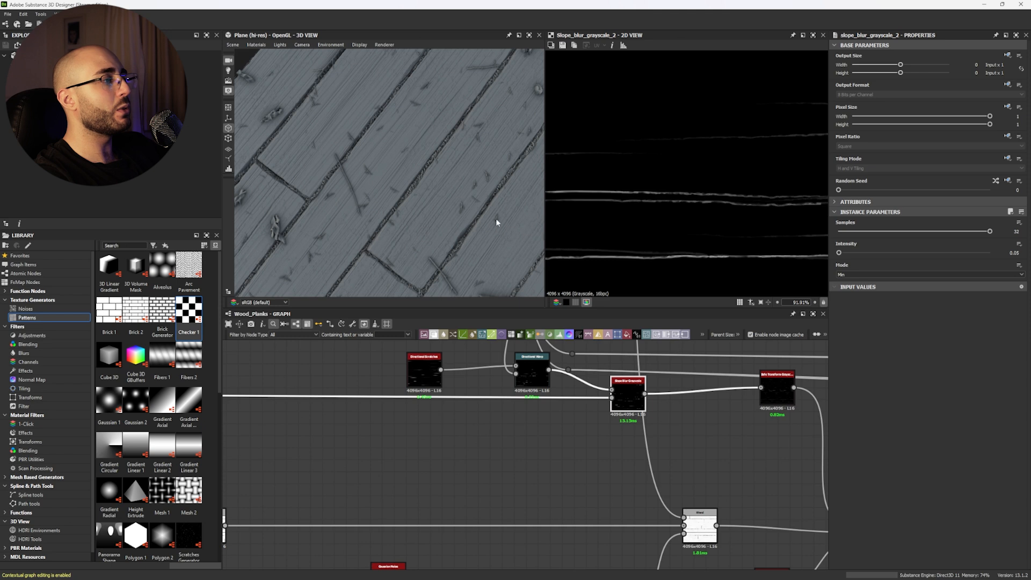
scroll(411, 221, "up", 5)
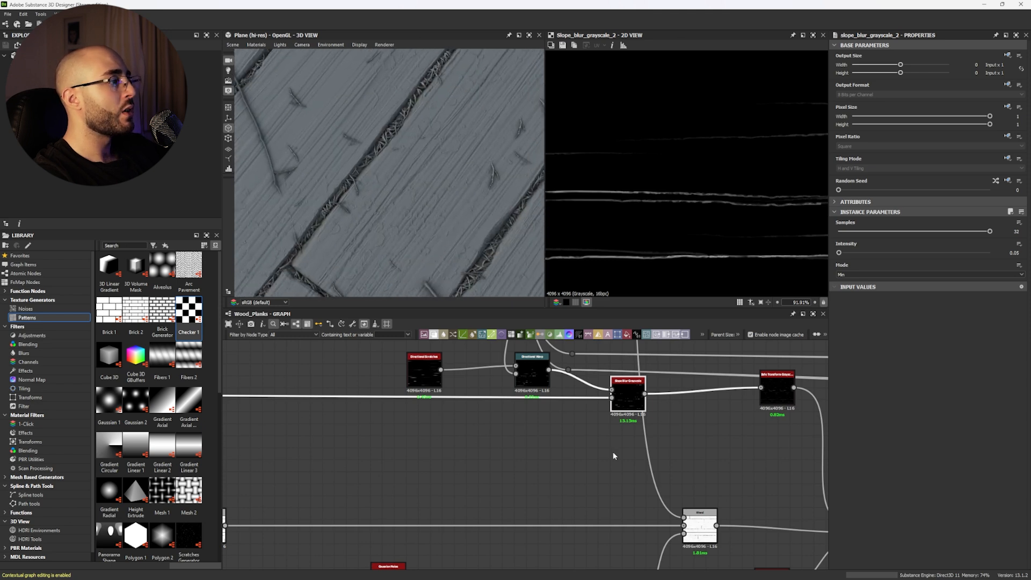
Preview the Safe Transform Grayscale node that tiles the sparse scratches and review its settings.
middle_click_drag(588, 443, 556, 433)
scroll(629, 405, "down", 3)
middle_click_drag(636, 424, 496, 428)
scroll(549, 432, "up", 2)
left_click(551, 401)
double_click(550, 401)
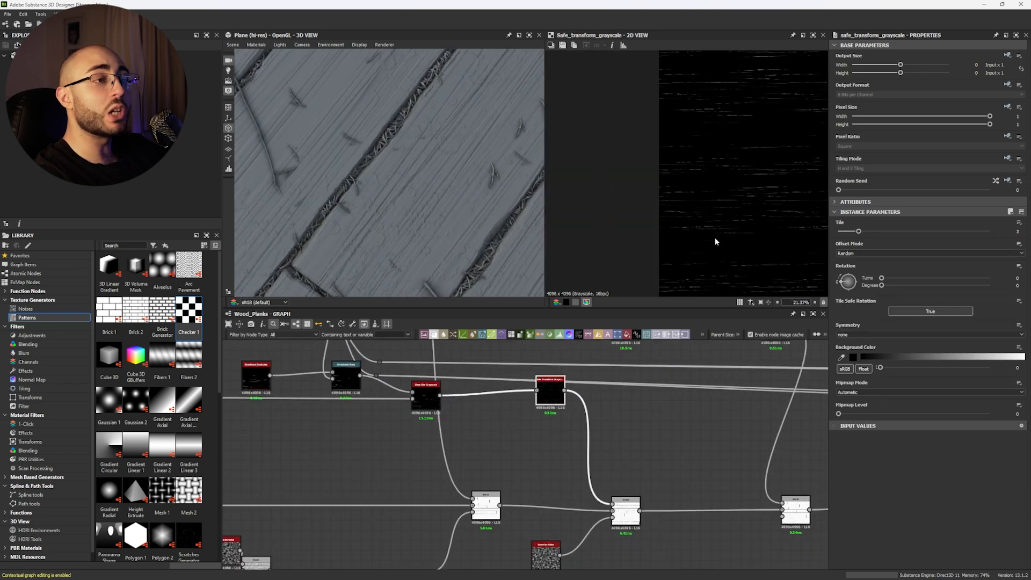
scroll(628, 487, "down", 1)
Set the Opacity of the Subtract Blend fed by the Safe Transform Grayscale to 0.4 and inspect the planks.
double_click(628, 487)
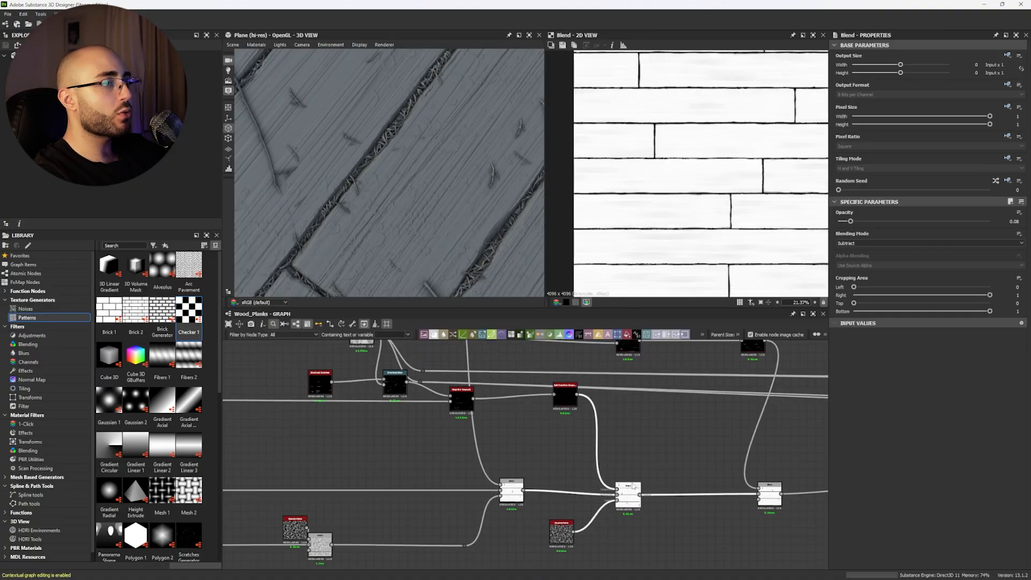
scroll(655, 219, "up", 3)
left_click(895, 221)
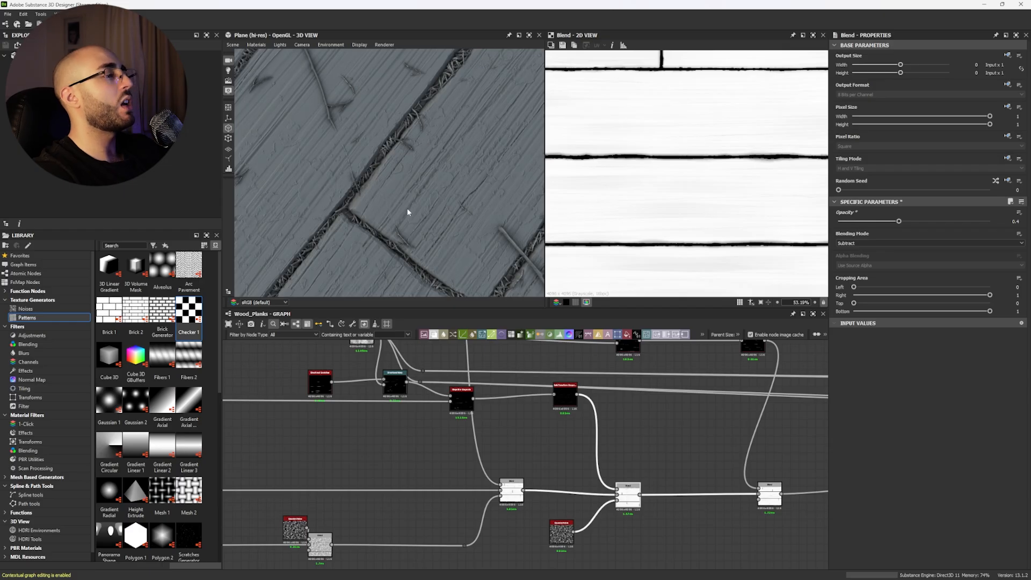
Set the Opacity of the Subtract Blend fed by the Safe Transform Grayscale to 0.2 and inspect the planks.
scroll(407, 212, "down", 5)
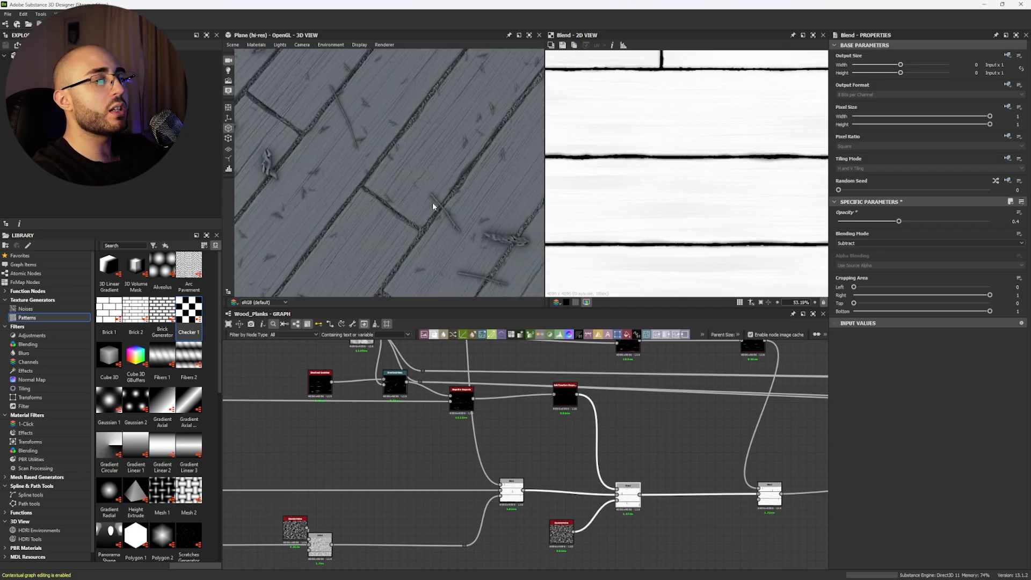
scroll(380, 156, "up", 5)
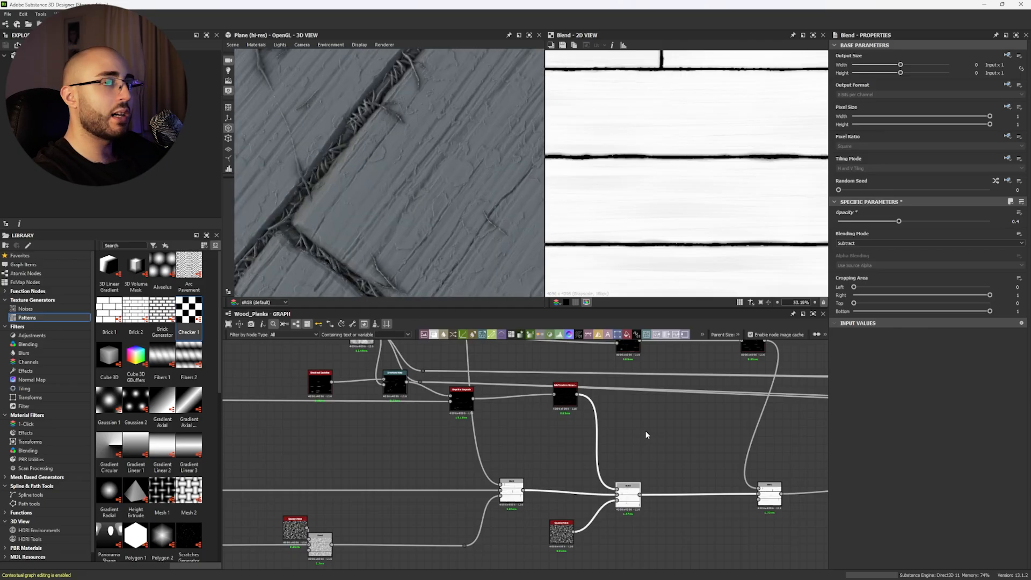
key("ctrl+z")
double_click(1014, 221)
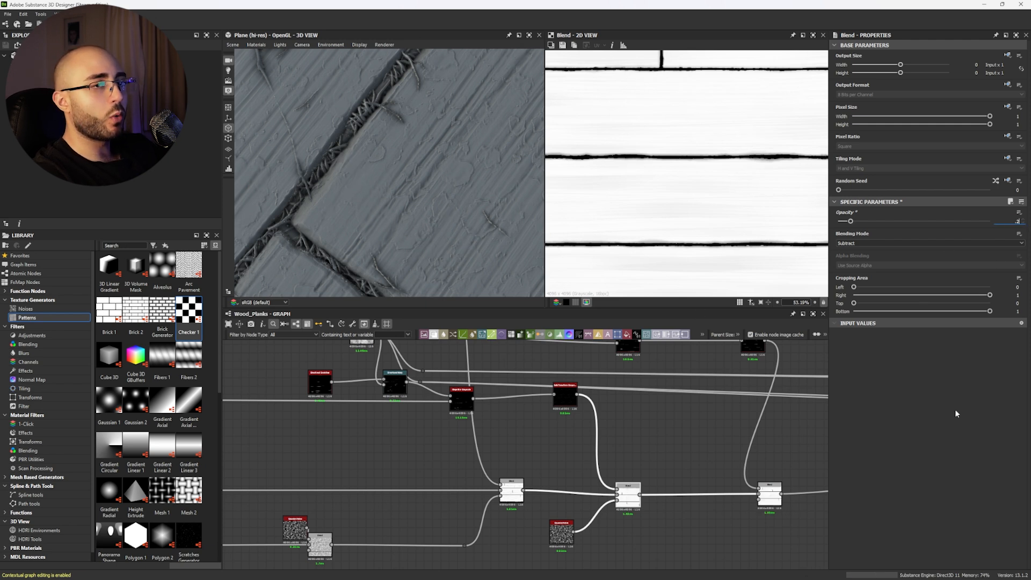
type("0.2")
key("Return")
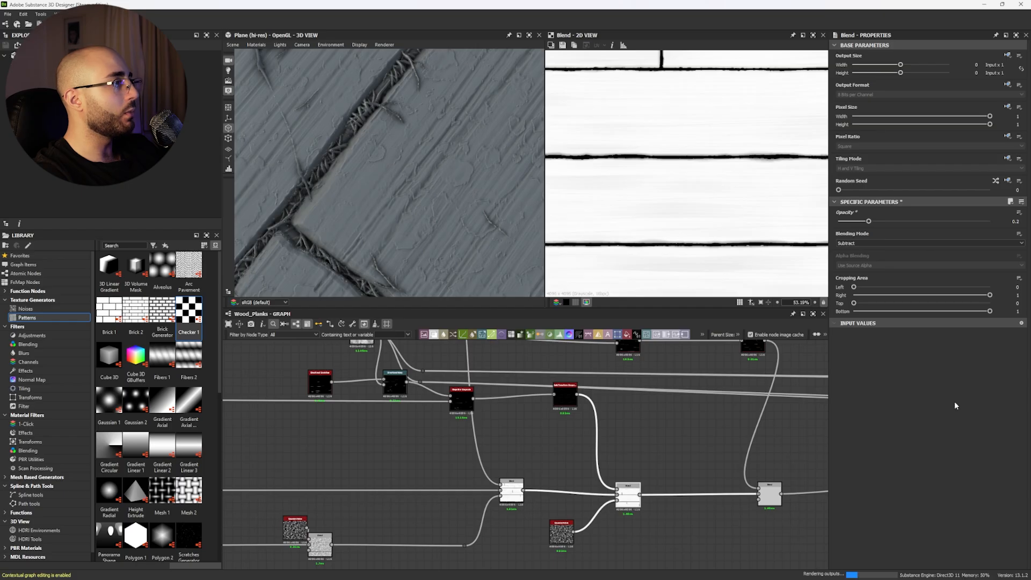
scroll(503, 245, "down", 3)
scroll(504, 245, "down", 2)
left_click_drag(423, 187, 385, 198)
scroll(405, 235, "up", 3)
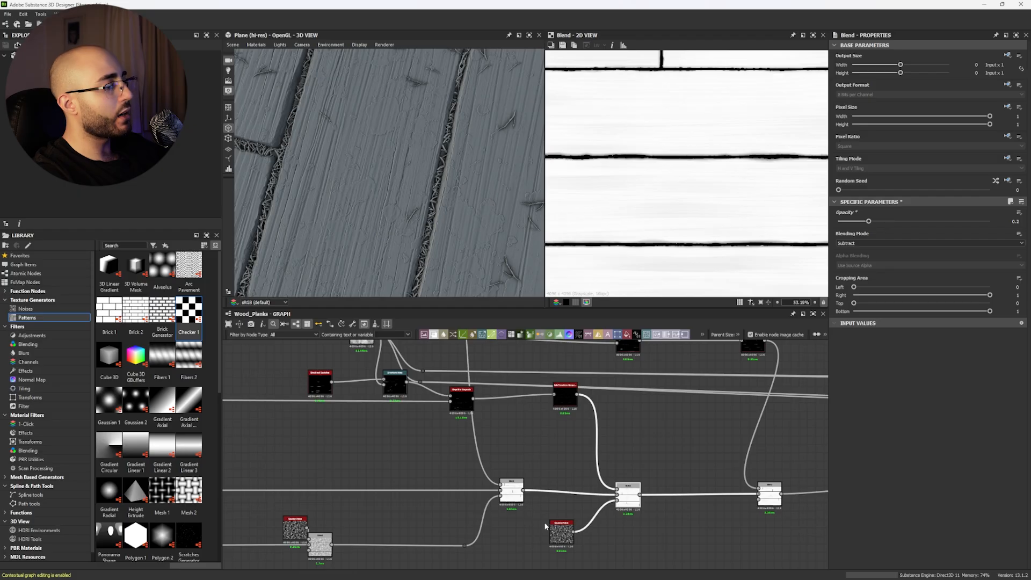
Review the Copy Blend just before that Subtract Blend and the first Directional Scratches node of the sparse scratches branch.
middle_click_drag(530, 509, 545, 508)
scroll(465, 434, "down", 3)
middle_click_drag(466, 433, 489, 483)
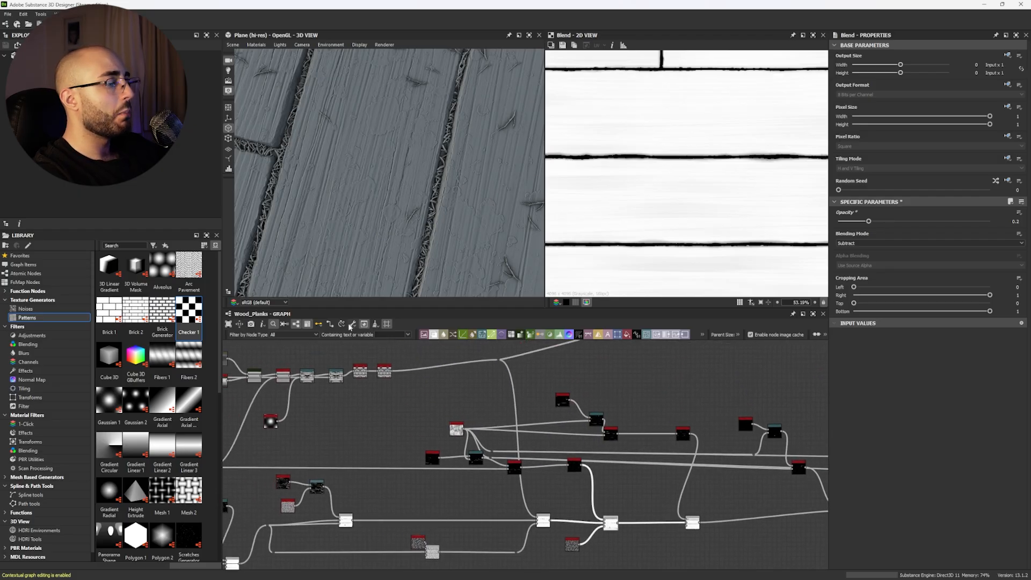
scroll(536, 516, "up", 5)
left_click(555, 521)
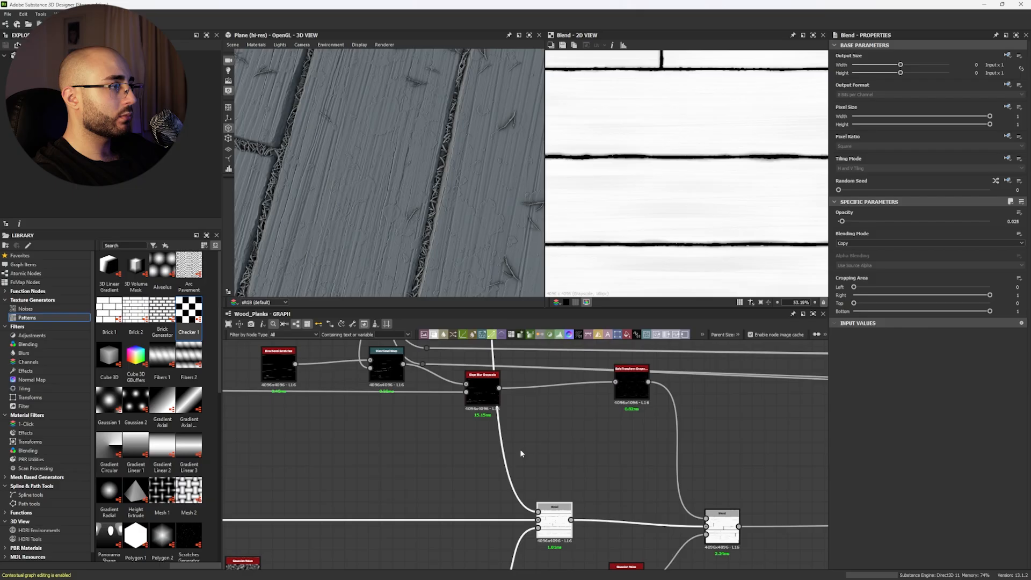
scroll(520, 454, "down", 5)
middle_click_drag(519, 470, 443, 485)
middle_click_drag(377, 455, 308, 456)
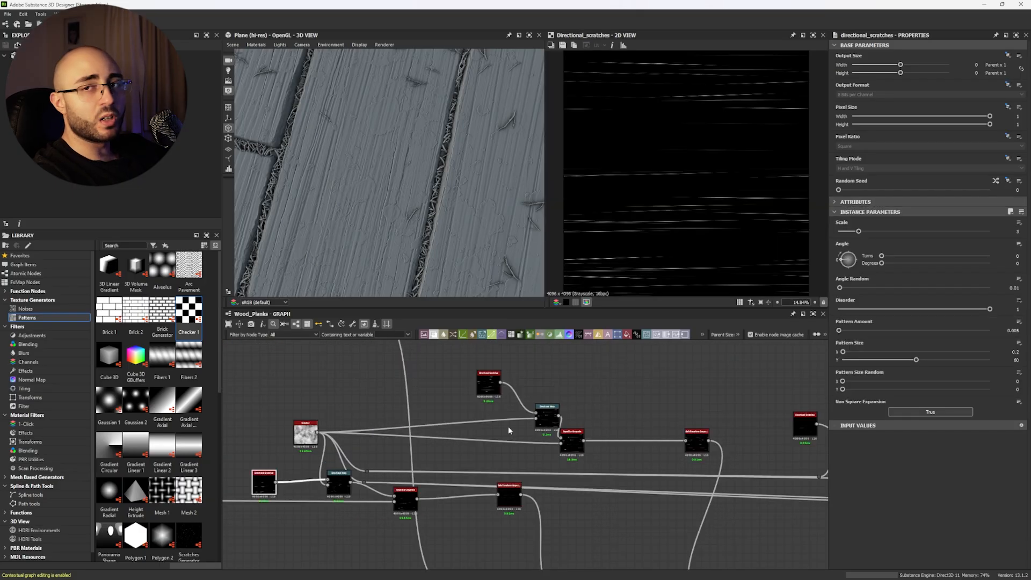
middle_click_drag(510, 427, 491, 421)
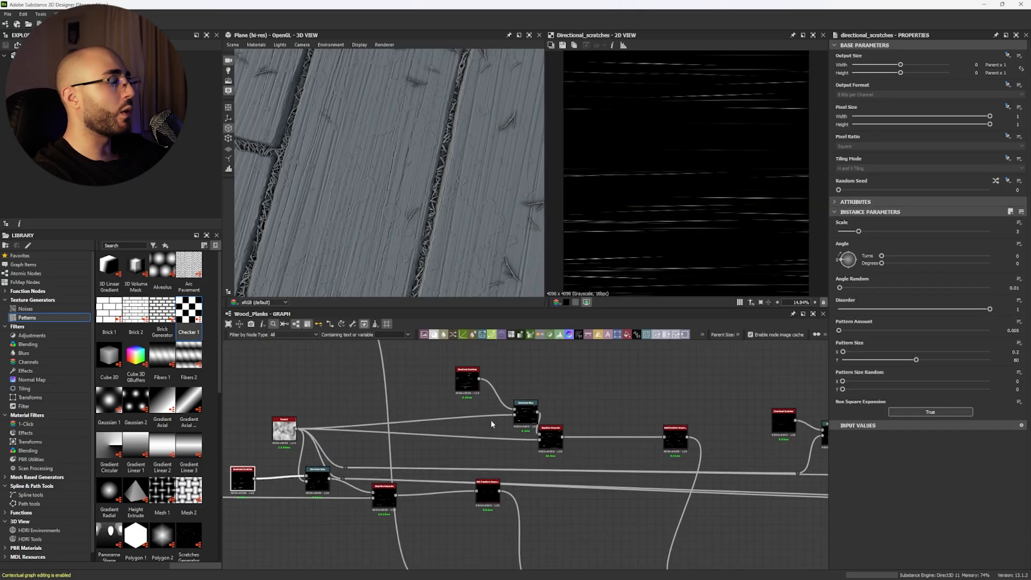
Preview the second scratches branch, comparing its Directional Scratches node with the Subtract Blend that applies it to the planks.
double_click(466, 391)
scroll(737, 196, "down", 1)
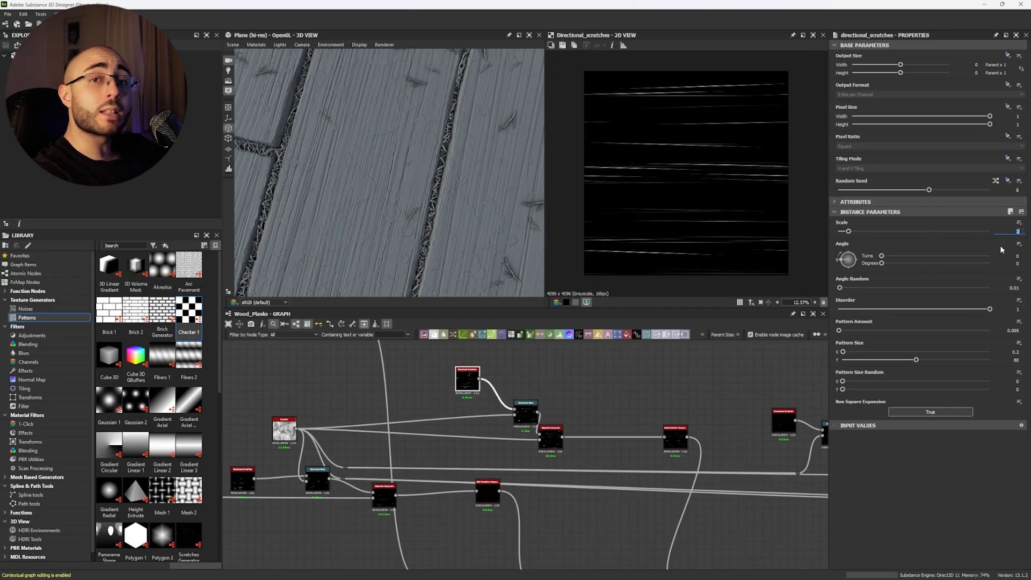
scroll(623, 494, "down", 3)
middle_click_drag(615, 492, 511, 460)
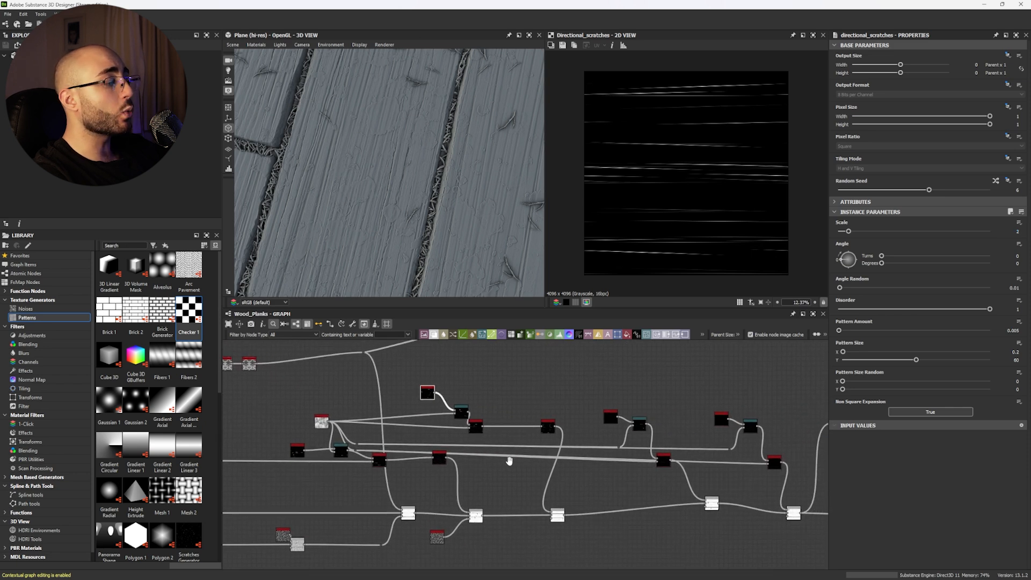
scroll(569, 525, "up", 3)
double_click(546, 505)
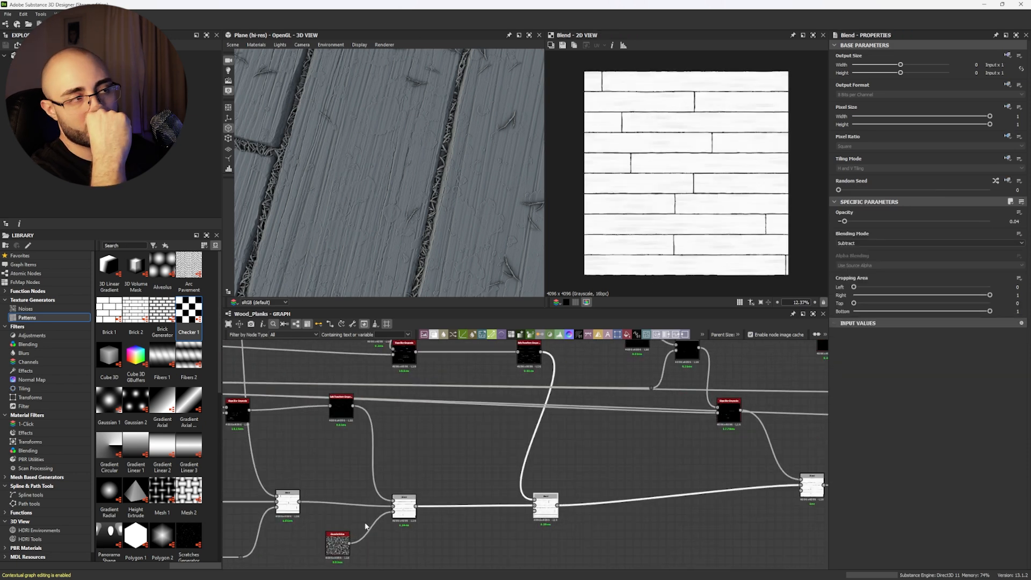
middle_click_drag(608, 447, 573, 502)
double_click(290, 361)
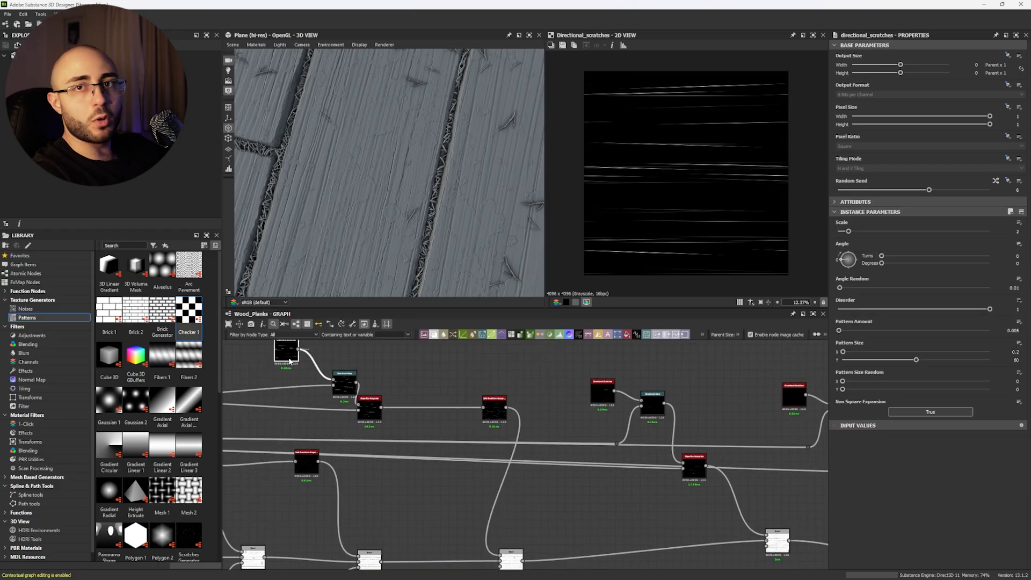
Preview the Directional Scratches nodes of the last two branches and check the Subtract Blend fed by the first of them.
middle_click_drag(451, 386, 423, 377)
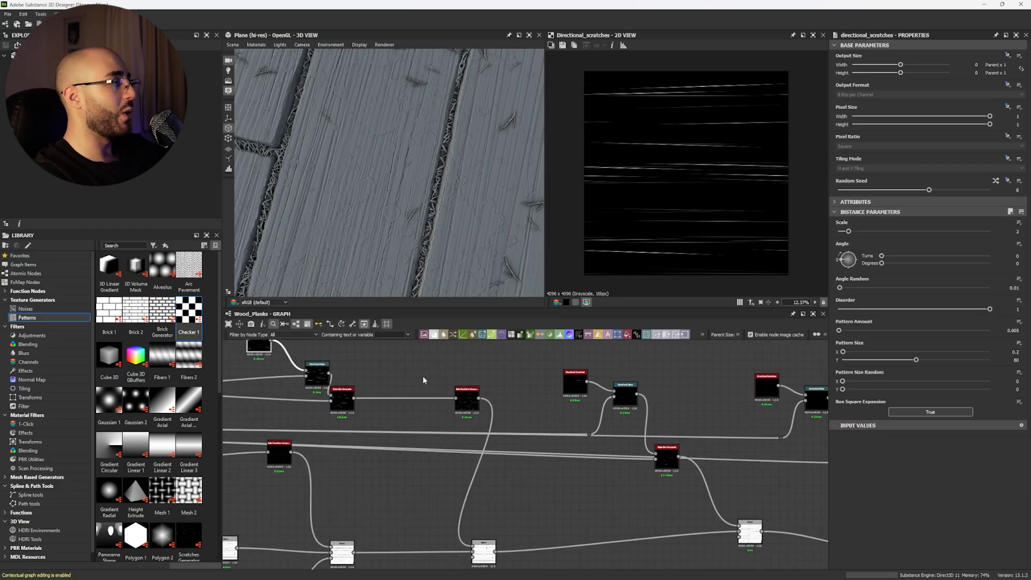
double_click(582, 394)
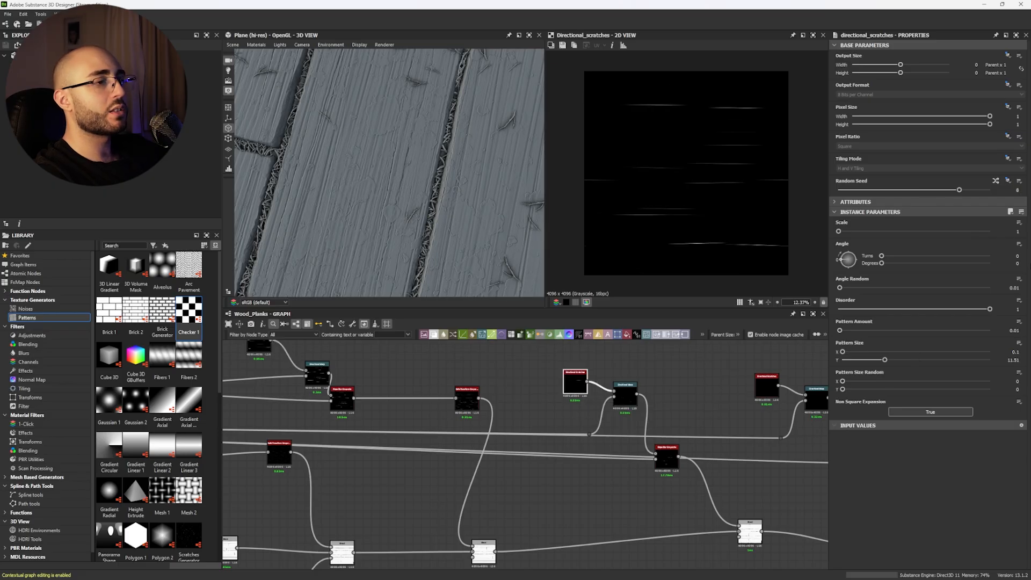
double_click(750, 530)
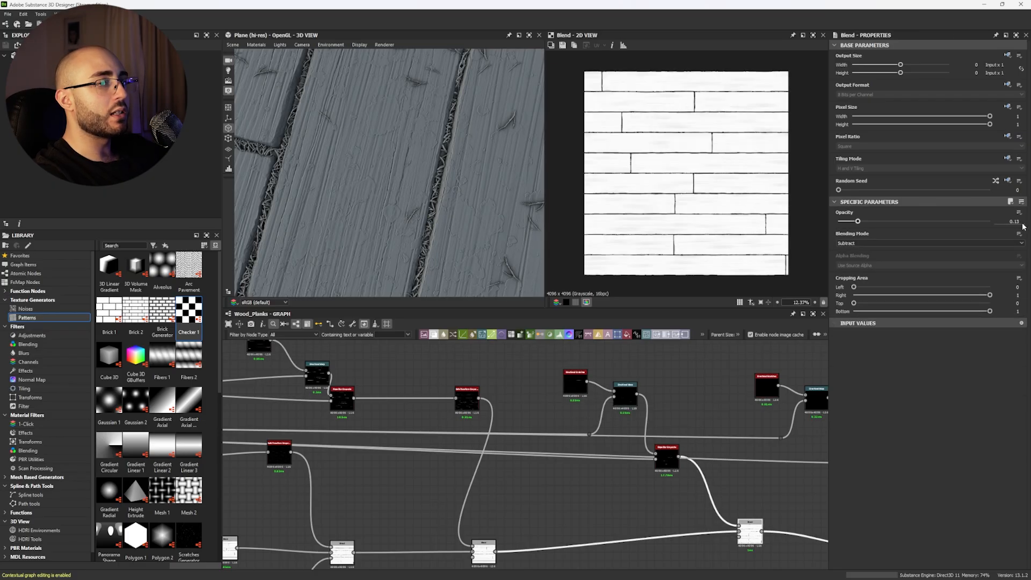
scroll(695, 221, "up", 5)
scroll(539, 403, "down", 3)
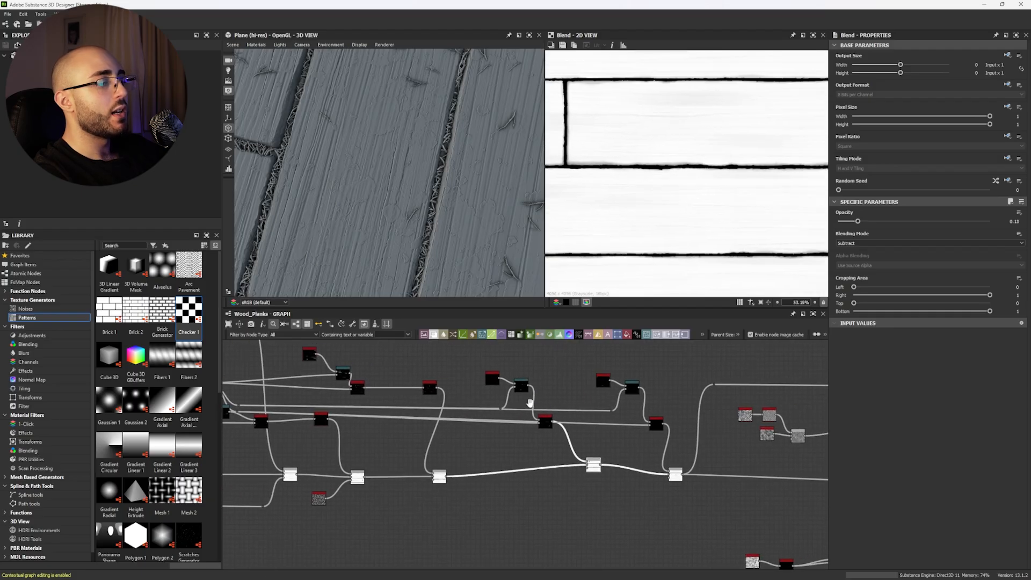
scroll(616, 383, "up", 3)
double_click(588, 382)
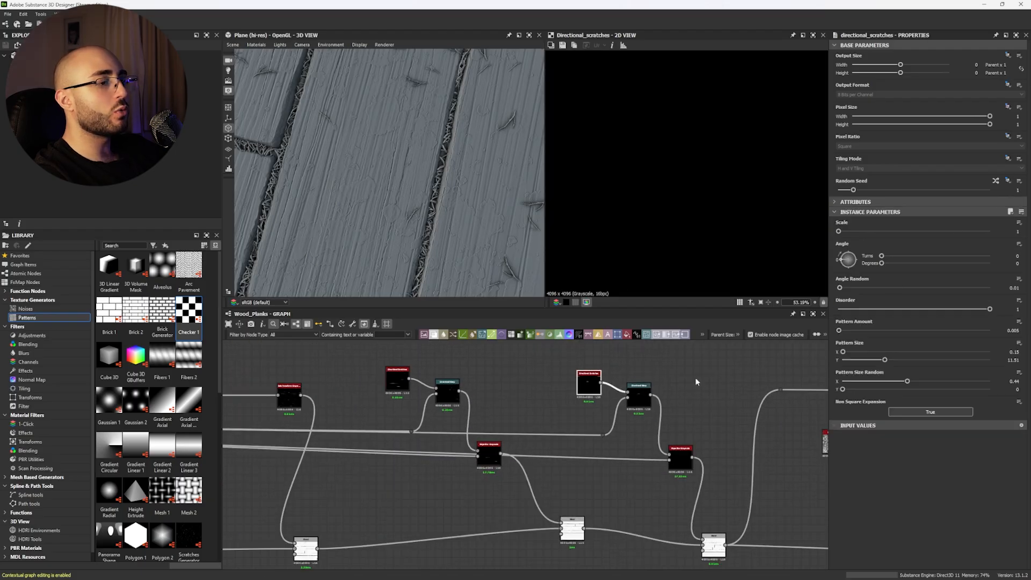
Set the Opacity of the last Subtract Blend in the scratches chain to 0.38 and inspect the planks.
scroll(705, 502, "down", 2)
double_click(700, 522)
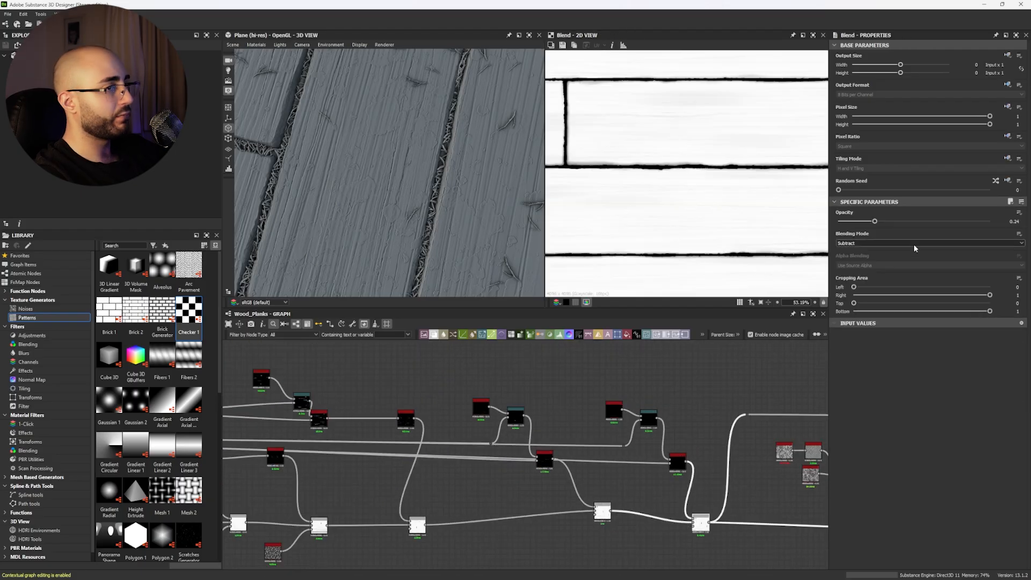
left_click(895, 221)
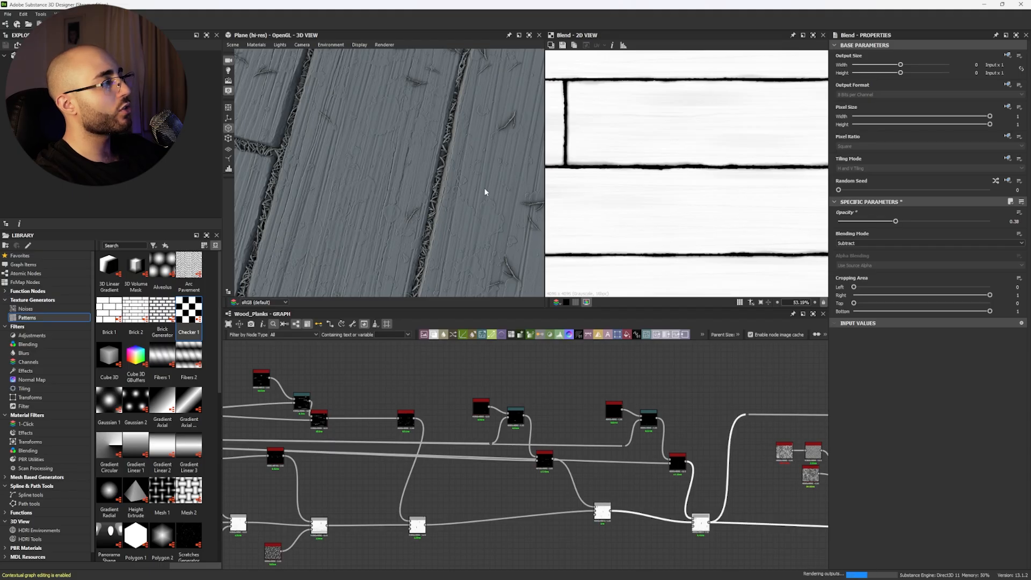
scroll(382, 169, "down", 3)
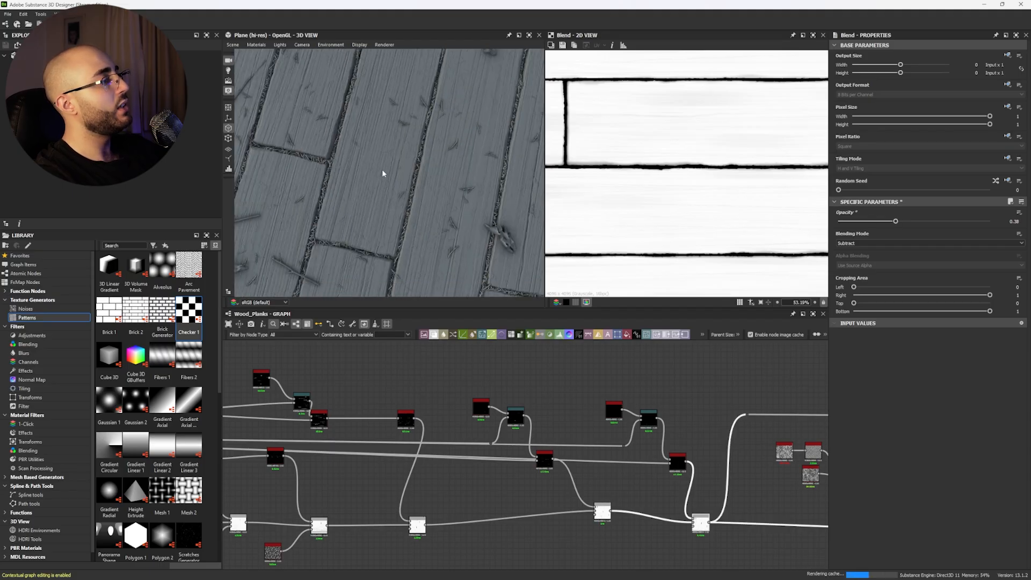
middle_click_drag(383, 175, 385, 174)
middle_click_drag(402, 445, 432, 439)
middle_click_drag(424, 228, 407, 205)
left_click_drag(407, 163, 386, 198)
middle_click_drag(428, 424, 529, 424)
middle_click_drag(634, 440, 603, 451)
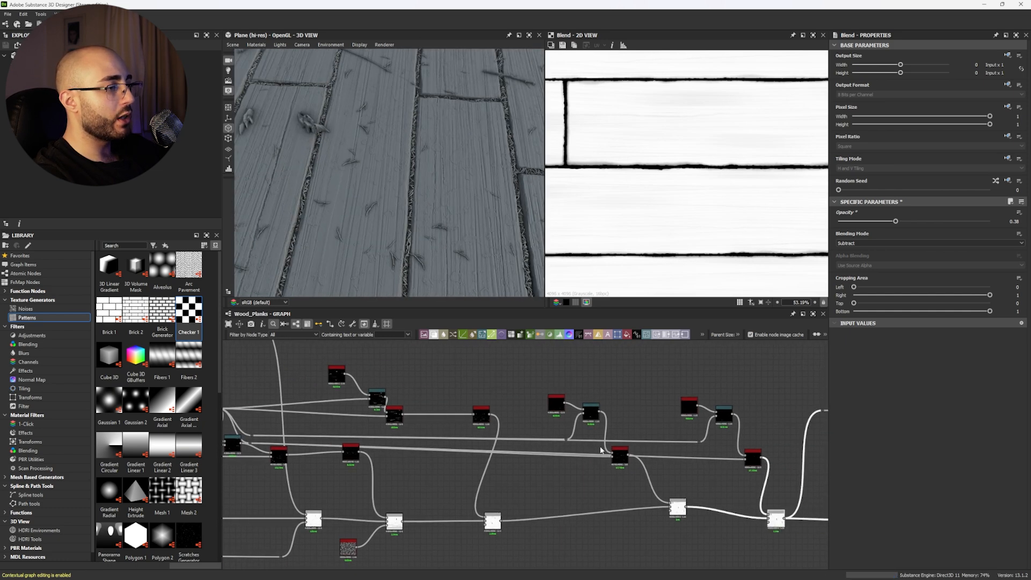
Bypass the second-to-last scratches Blend by wiring the Blend before it straight into the last one, and inspect the planks.
scroll(584, 437, "up", 3)
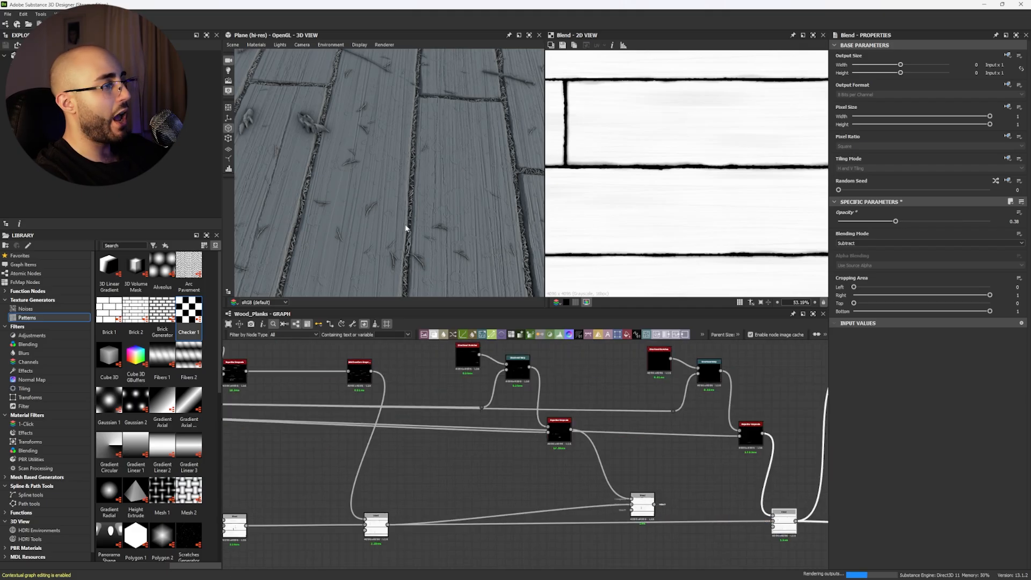
mouse_move(340, 186)
left_mouse_down()
mouse_move(346, 195)
mouse_move(331, 189)
left_mouse_up()
key("f")
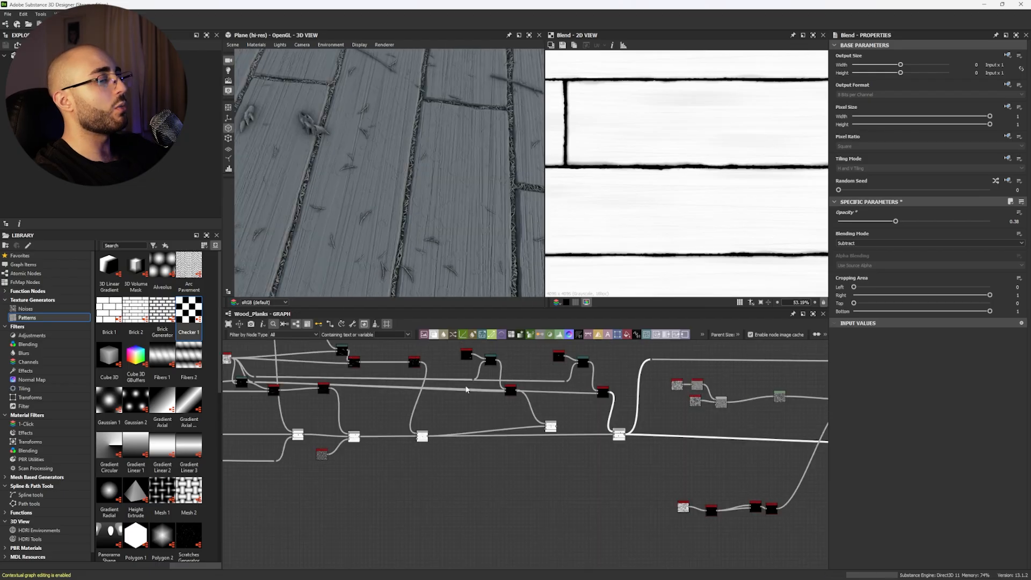
left_click_drag(372, 123, 437, 156)
Return to the wood grain section of the graph and preview the Gradient (Dynamic) node.
scroll(396, 421, "up", 5)
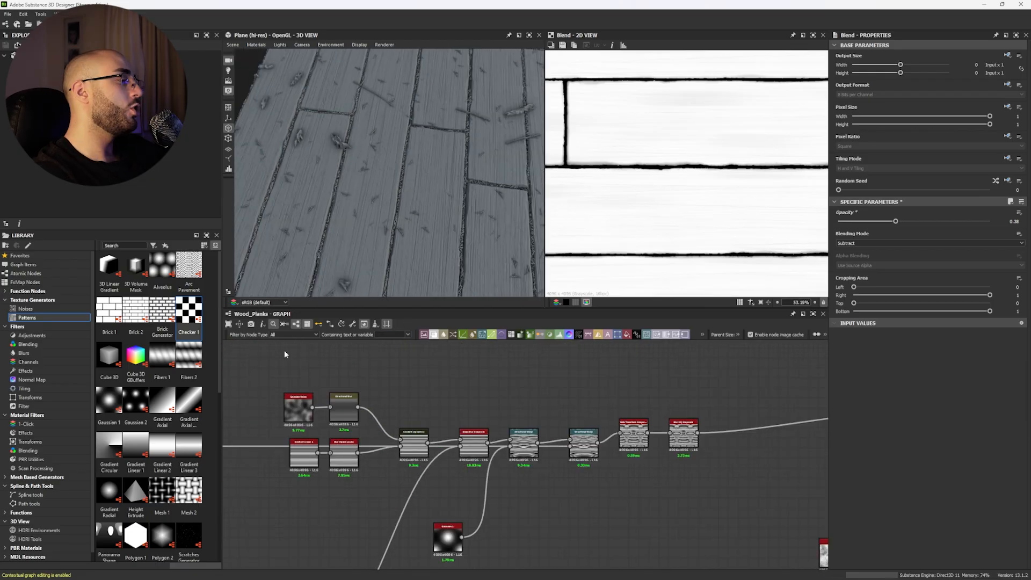
left_click_drag(316, 390, 426, 427)
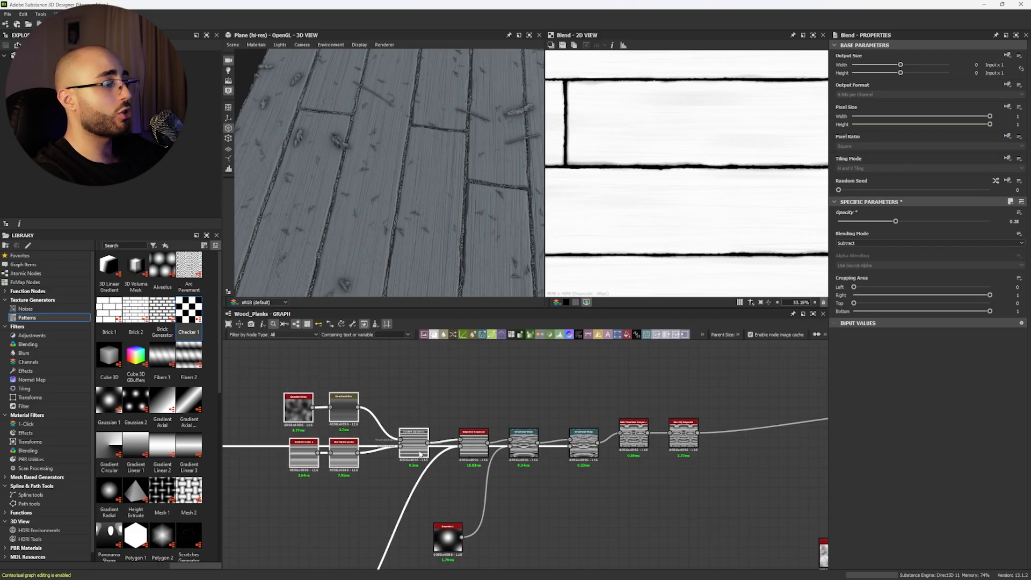
double_click(418, 454)
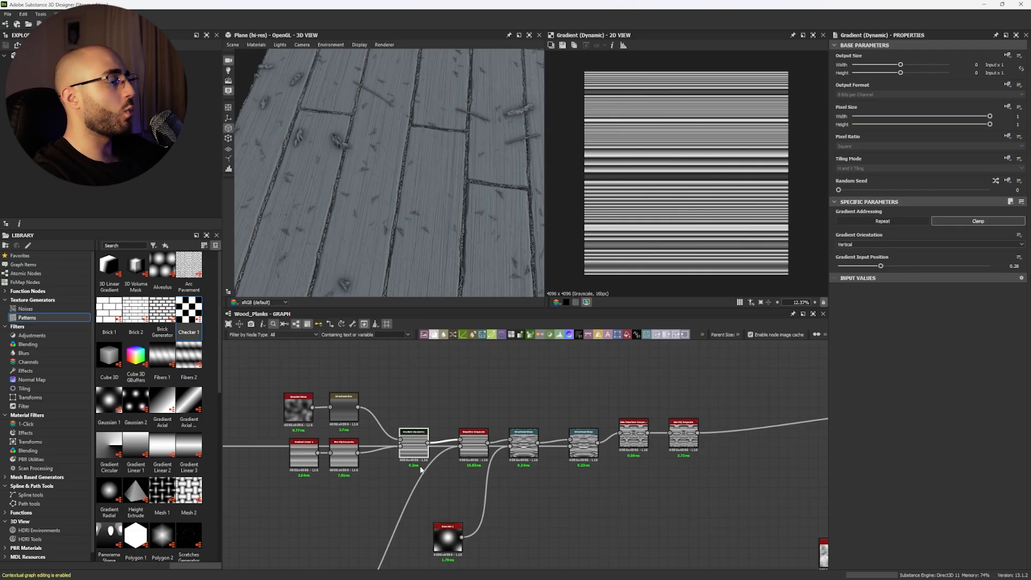
Preview the Slope Blur Grayscale and the first Directional Warp following the Gradient (Dynamic) node to examine the grain distortion.
double_click(473, 445)
scroll(639, 155, "up", 3)
scroll(640, 125, "up", 4)
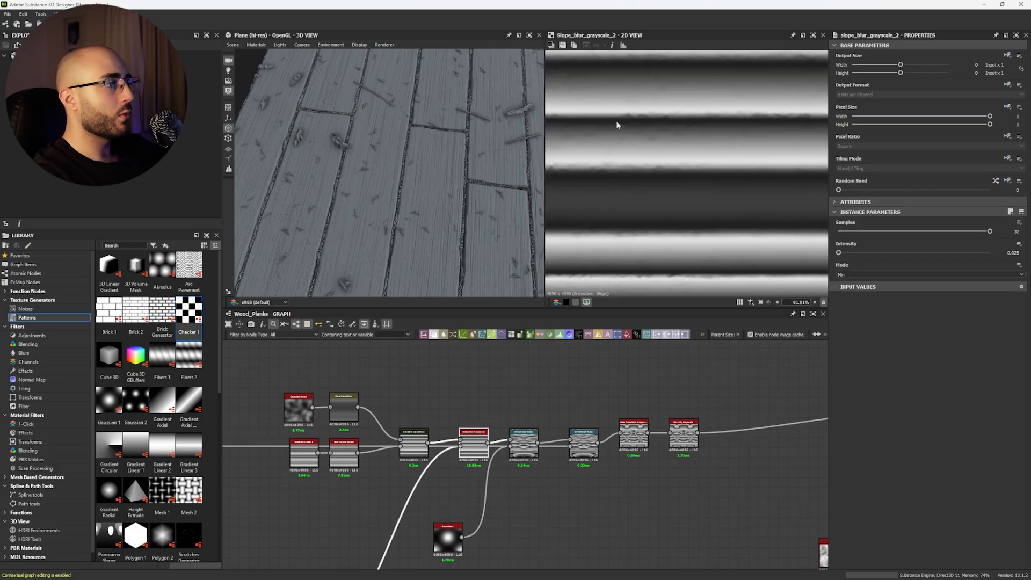
double_click(523, 445)
scroll(651, 172, "down", 5)
scroll(651, 182, "down", 1)
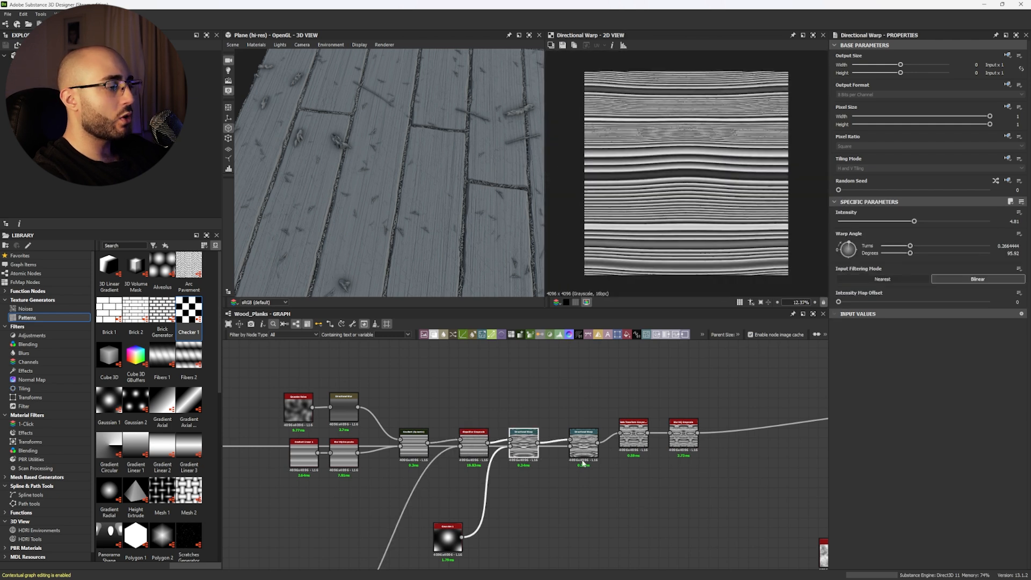
Preview the second Directional Warp and the Safe Transform Grayscale and Blur HQ Grayscale nodes that follow it.
double_click(583, 445)
scroll(631, 439, "up", 2)
double_click(634, 435)
double_click(765, 434)
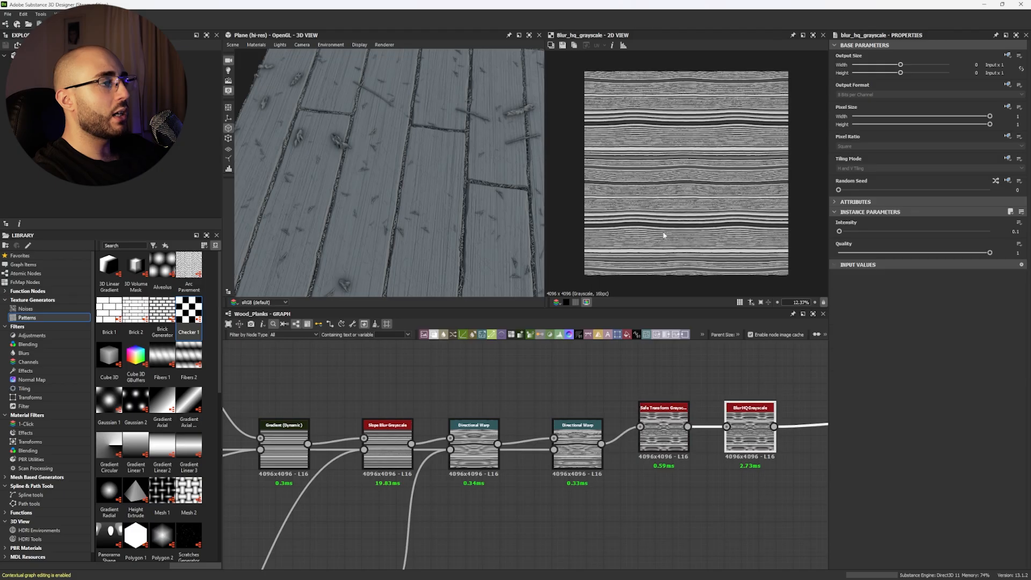
Set the Tile of the Safe Transform Grayscale node to 1 and inspect the wood grain in the 3D preview.
middle_click_drag(449, 407, 523, 413)
left_click(739, 424)
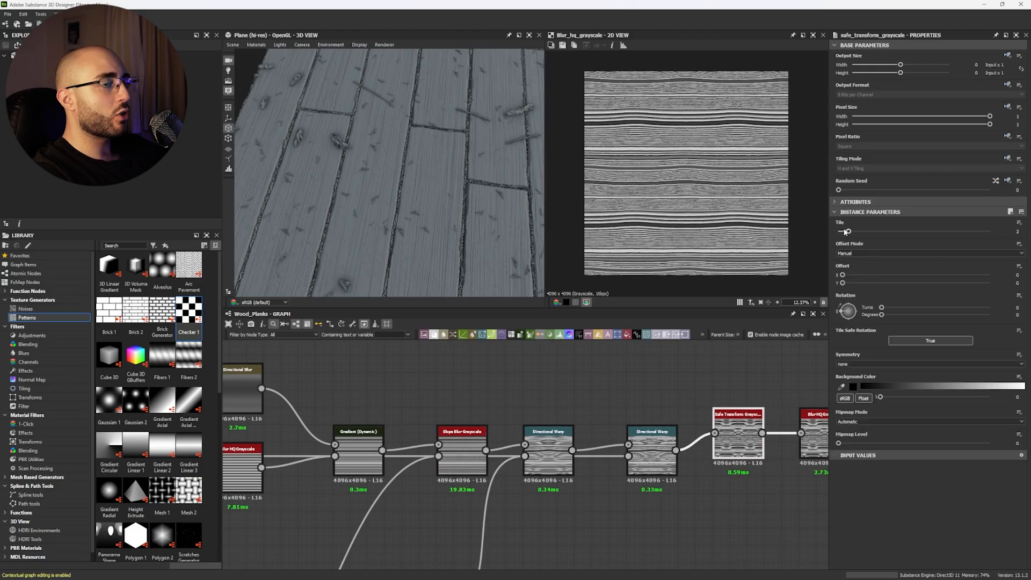
left_click_drag(846, 231, 838, 231)
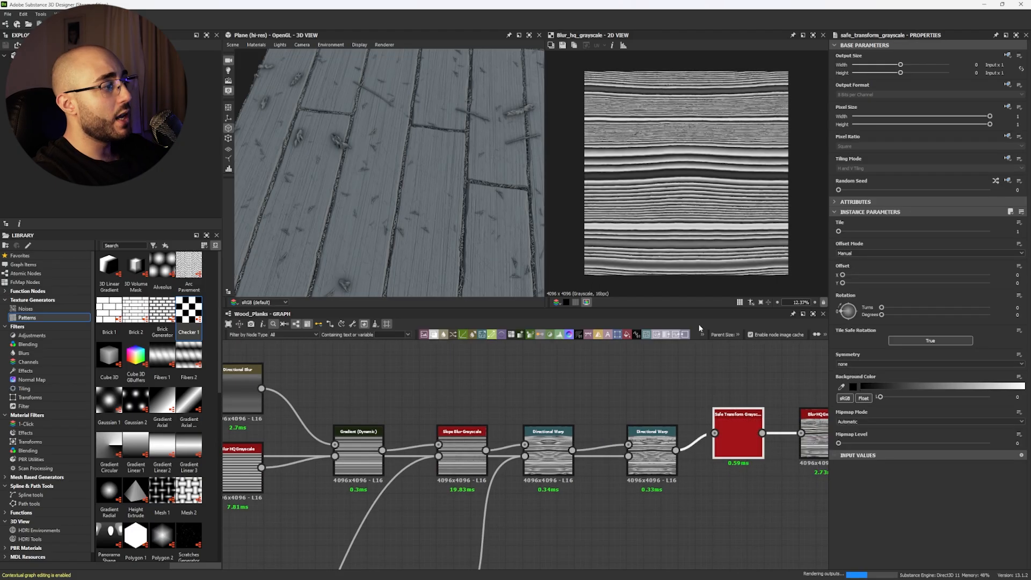
scroll(379, 228, "up", 3)
left_click_drag(377, 228, 529, 244)
scroll(465, 230, "up", 3)
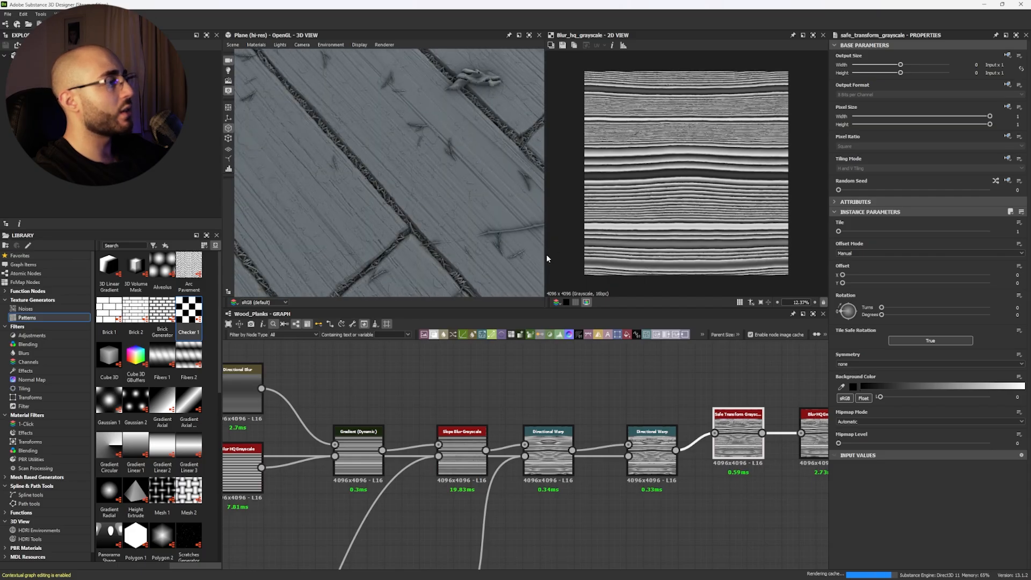
scroll(680, 520, "down", 5)
scroll(680, 515, "up", 5)
Set the opacity of the Copy-mode Blend node feeding the Gaussian Noise Blend to 0 and check the planks in 3D.
double_click(508, 463)
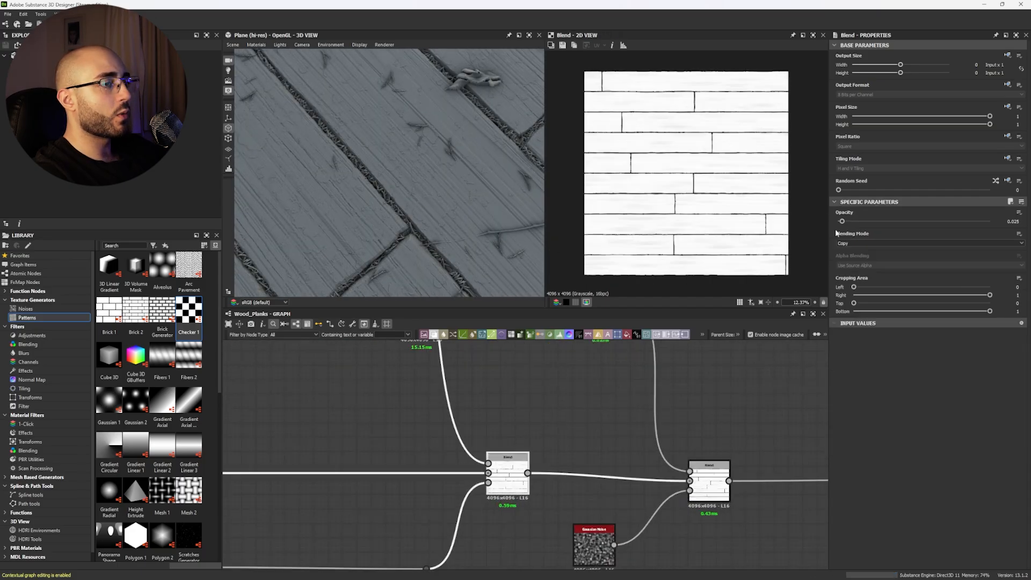
left_click_drag(842, 221, 841, 222)
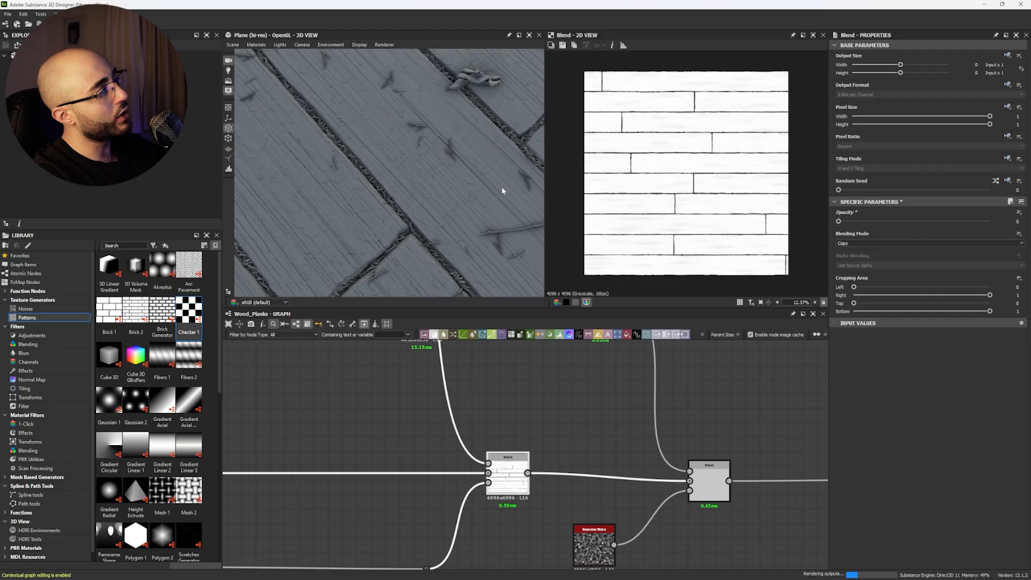
left_click_drag(474, 206, 520, 210)
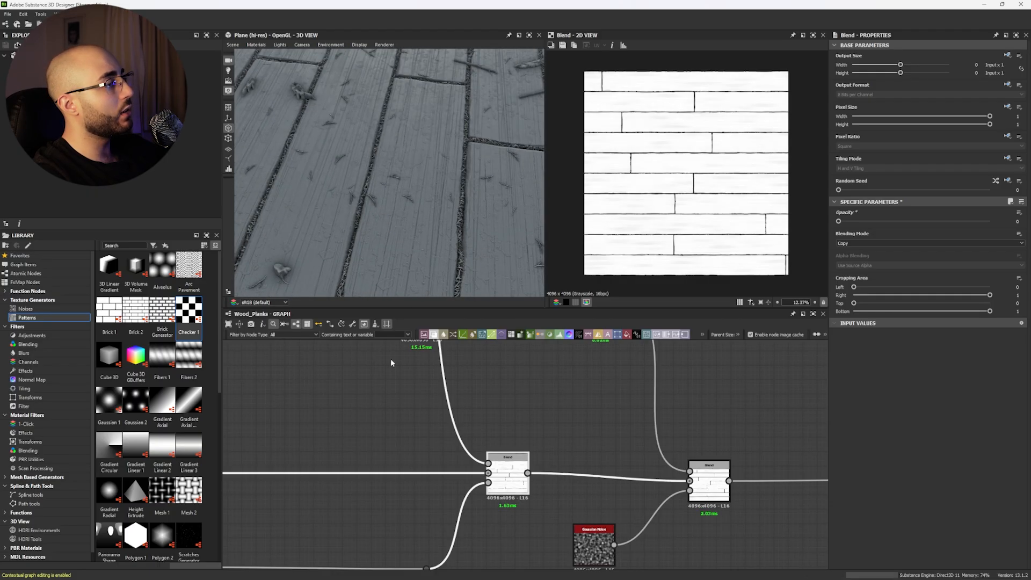
Preview the Directional Warp mask and try a low opacity of about 0.08 on the Subtract Blend it feeds.
scroll(391, 362, "down", 10)
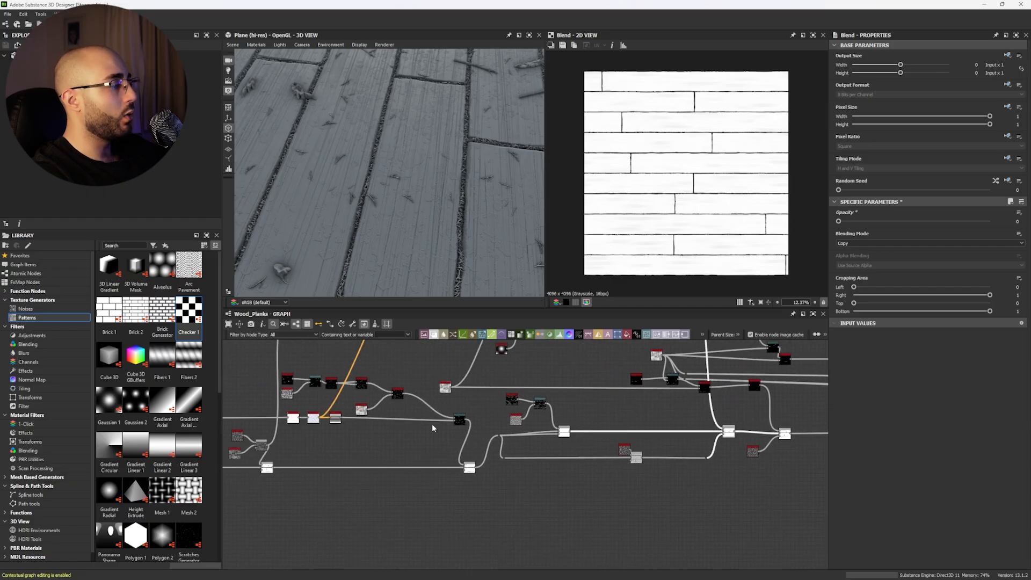
scroll(433, 427, "up", 3)
double_click(449, 419)
scroll(537, 438, "up", 3)
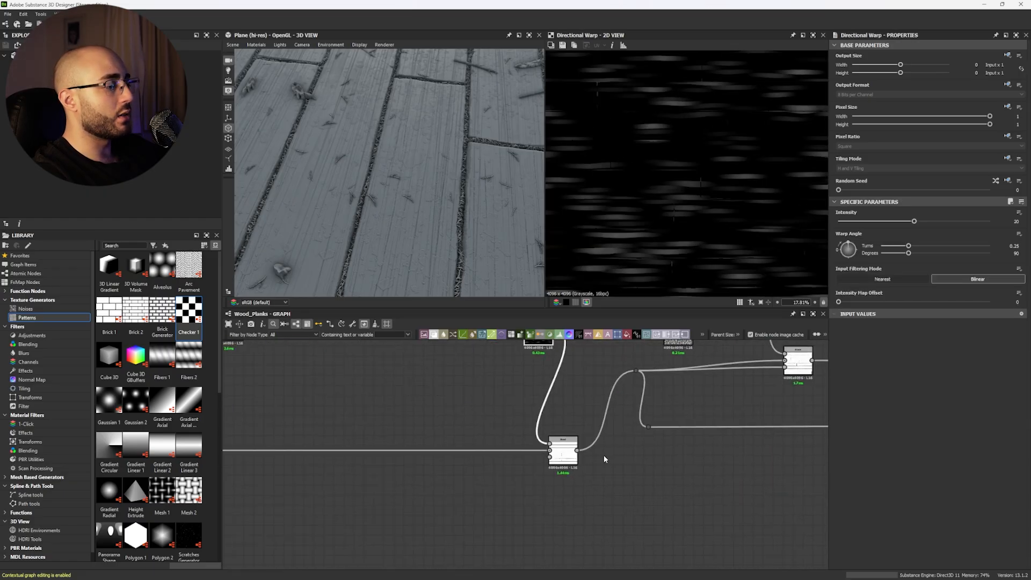
double_click(562, 454)
left_click(848, 220)
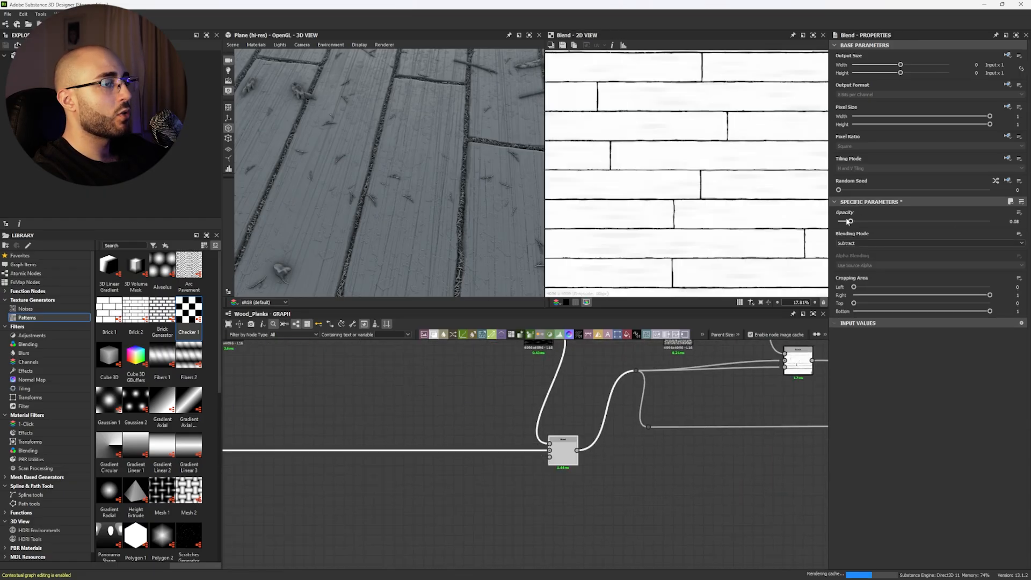
left_click_drag(847, 220, 845, 221)
Examine the plank surface in the 3D preview and the surrounding node network.
left_click_drag(414, 189, 344, 211)
scroll(383, 153, "down", 3)
left_click_drag(383, 153, 430, 211)
scroll(428, 182, "up", 4)
scroll(331, 209, "up", 6)
middle_click_drag(422, 417, 591, 383)
scroll(370, 389, "down", 5)
scroll(336, 202, "down", 5)
Switch the 3D preview mesh to Rounded Cylinder and inspect the planks in an enlarged view.
left_click_drag(337, 202, 352, 203)
left_click(232, 44)
left_click(258, 162)
left_click(529, 35)
left_click_drag(412, 325, 468, 276)
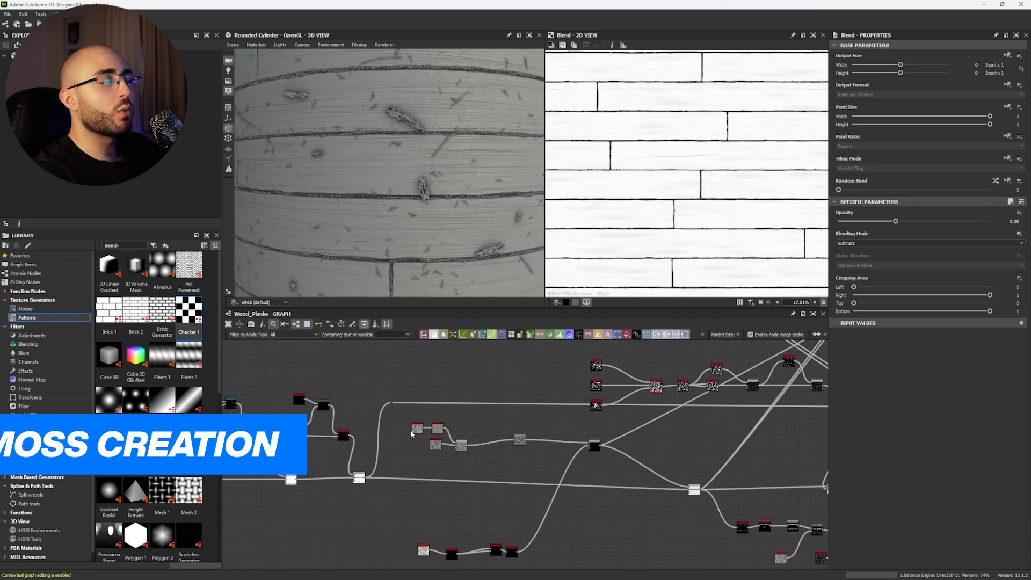
scroll(402, 219, "down", 5)
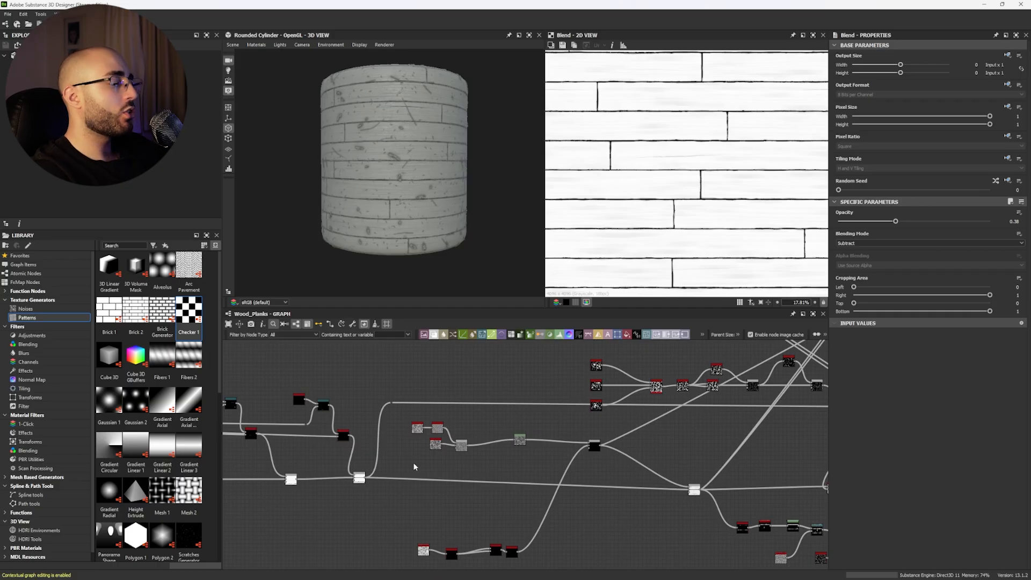
Set the Threshold node after Clouds 2 to 0.86 and inspect the moss relief on the cylinder up close.
scroll(414, 467, "up", 6)
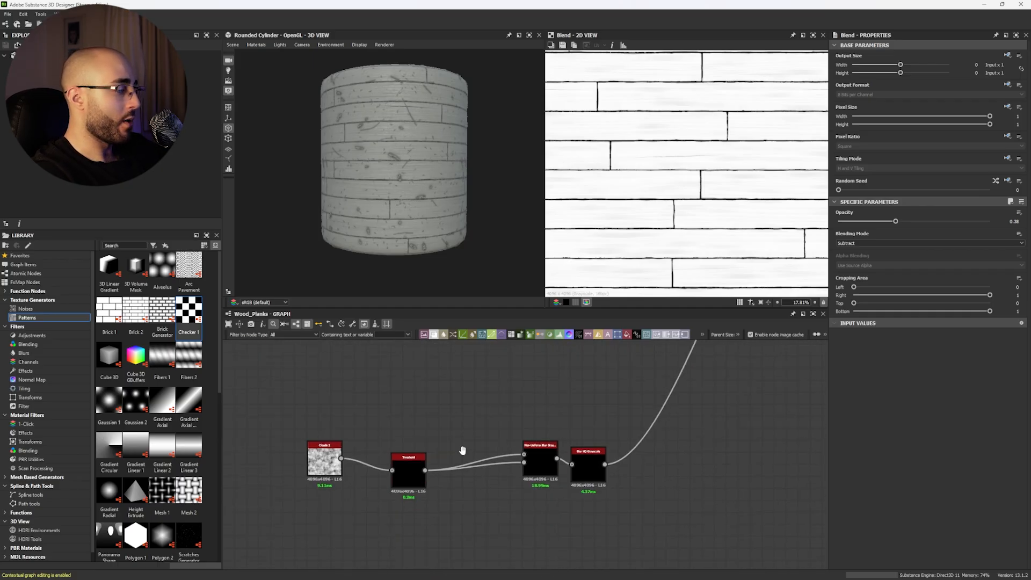
left_click(410, 446)
scroll(346, 160, "up", 5)
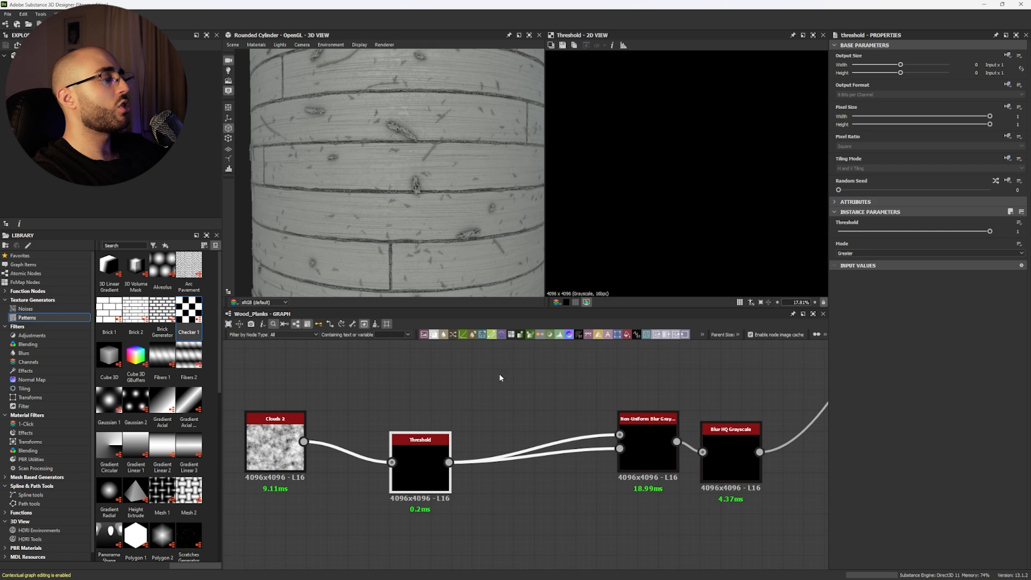
scroll(499, 378, "down", 5)
scroll(399, 211, "up", 5)
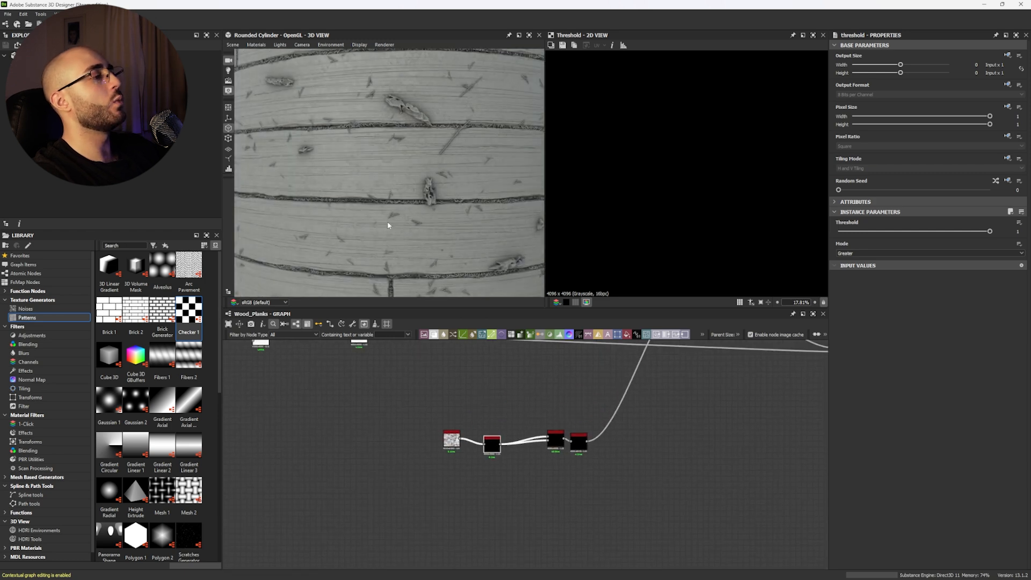
right_click_drag(388, 223, 374, 216, "ctrl+shift")
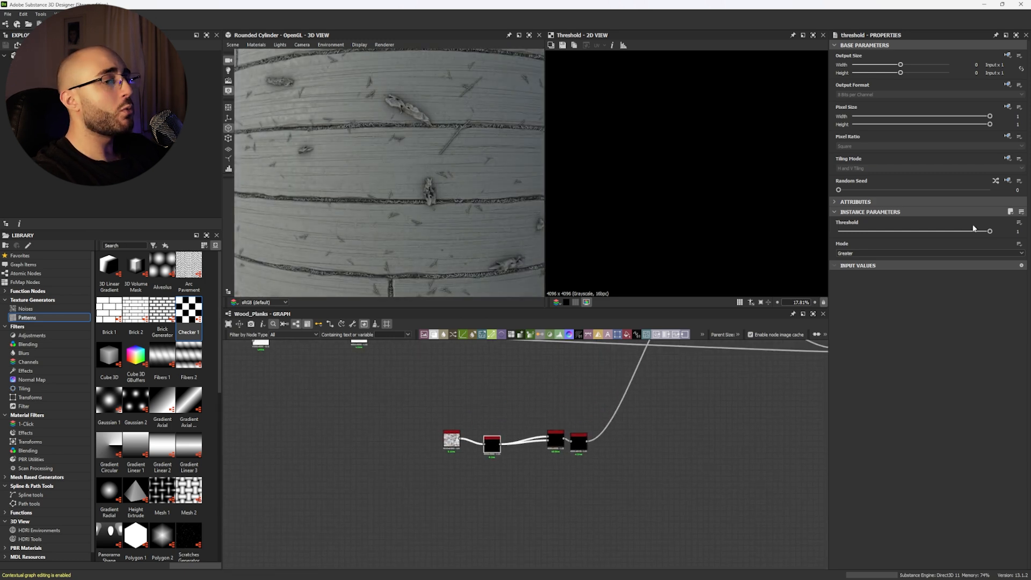
scroll(482, 437, "up", 3)
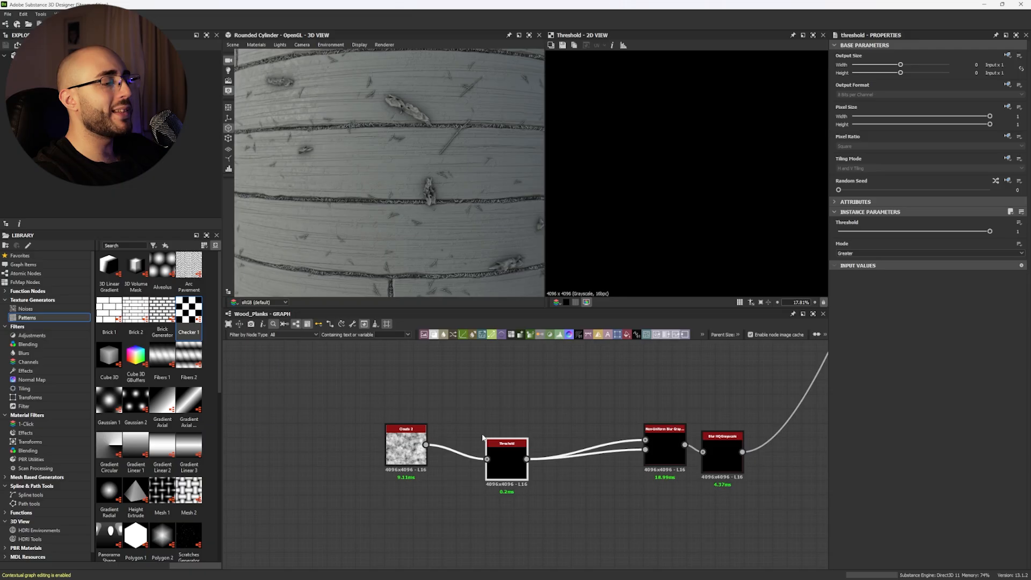
left_click_drag(989, 230, 968, 231)
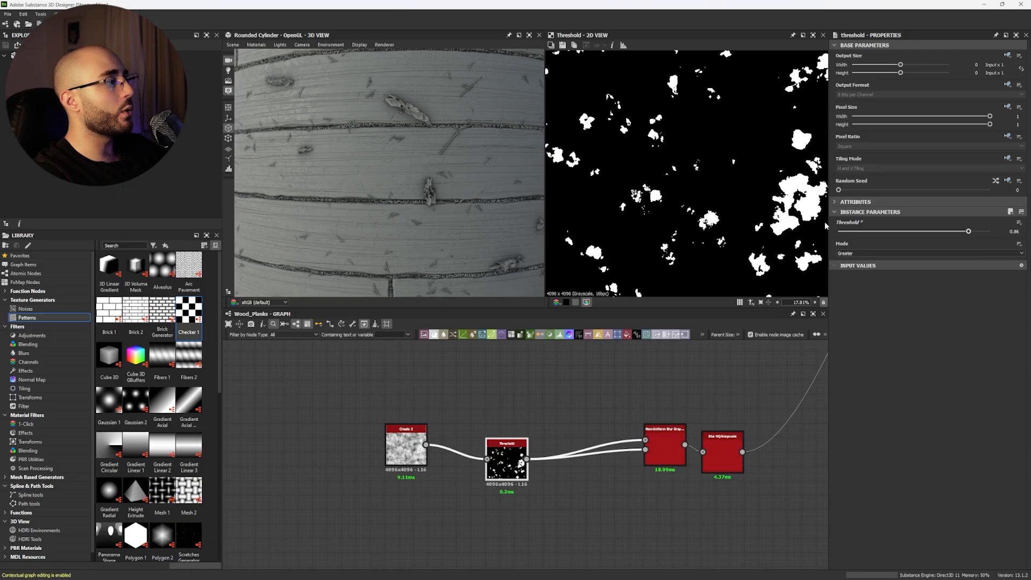
scroll(408, 171, "up", 5)
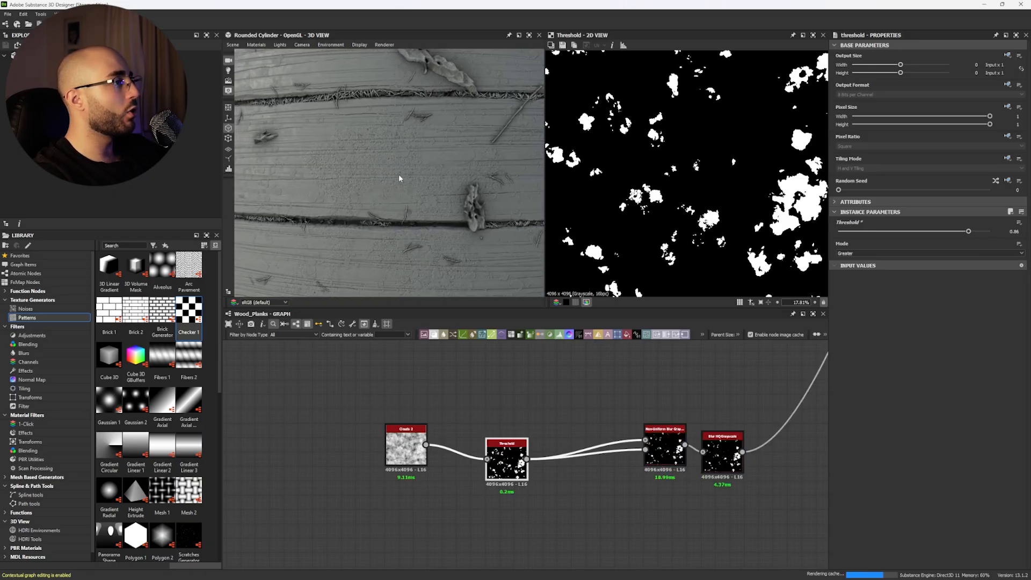
left_click_drag(400, 179, 435, 212)
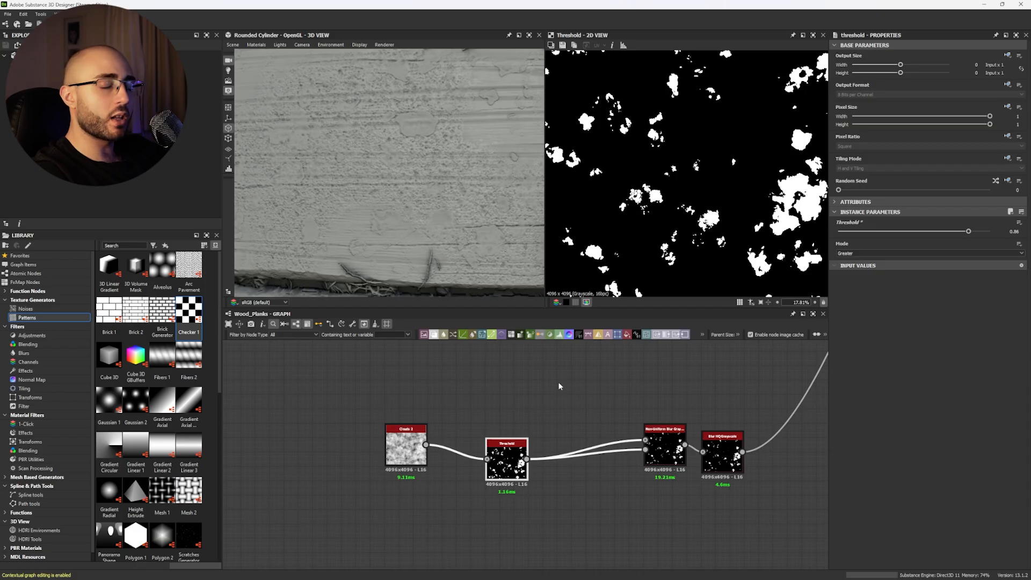
Preview the Moisture Noise node and the Highpass Grayscale node that filters it.
middle_click_drag(605, 356, 407, 420)
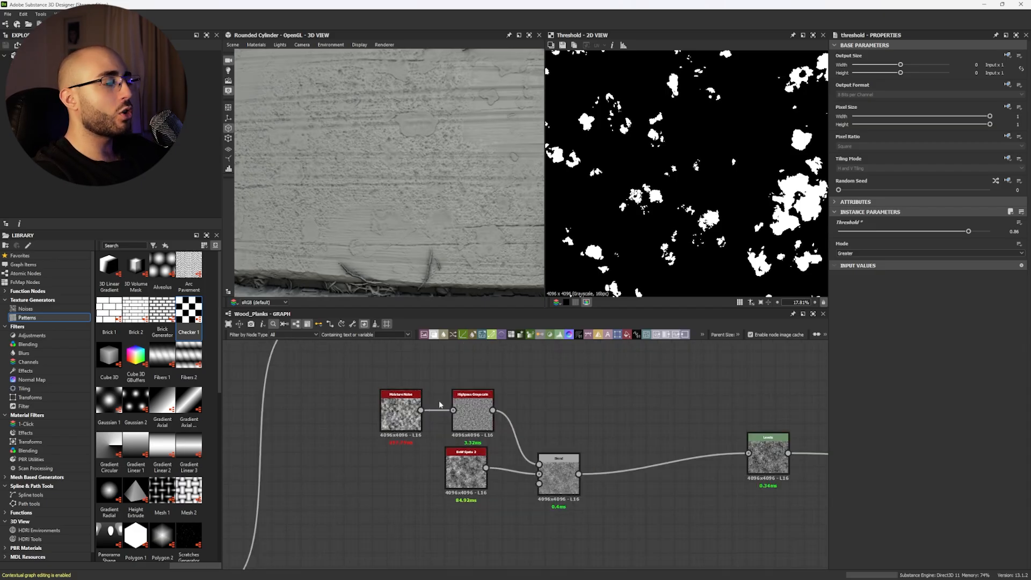
double_click(400, 412)
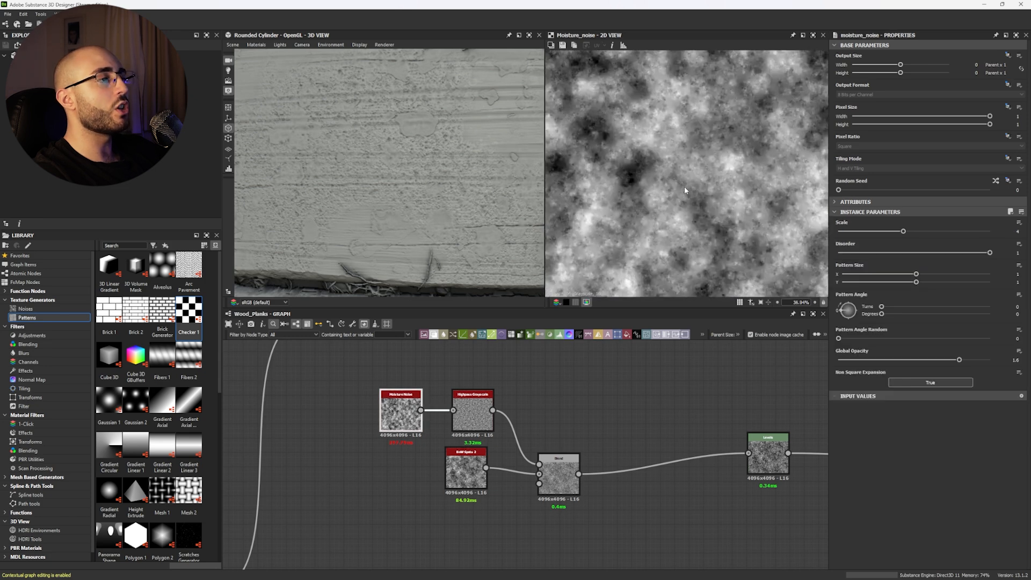
double_click(485, 410)
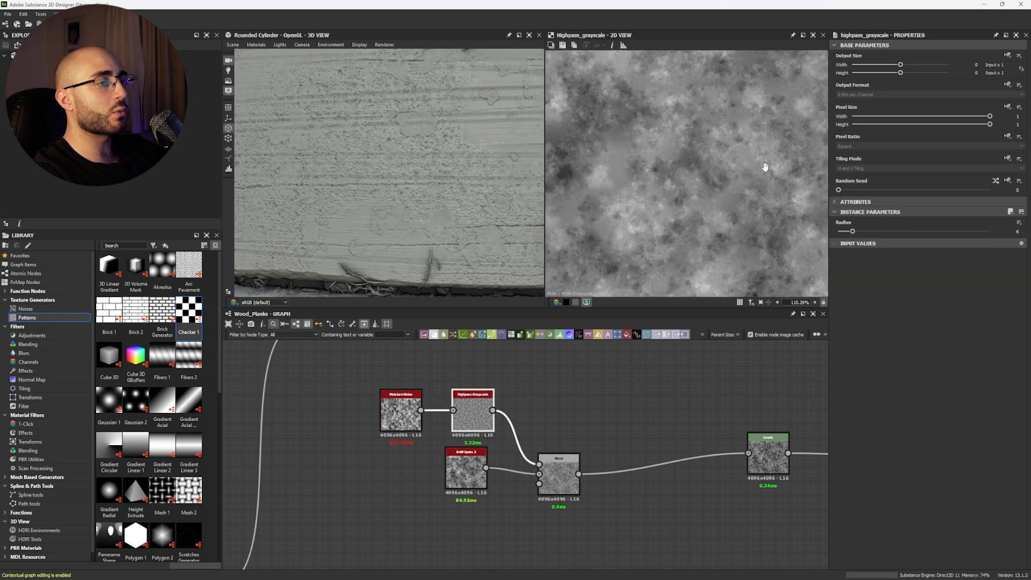
scroll(594, 164, "up", 1)
scroll(593, 164, "down", 1)
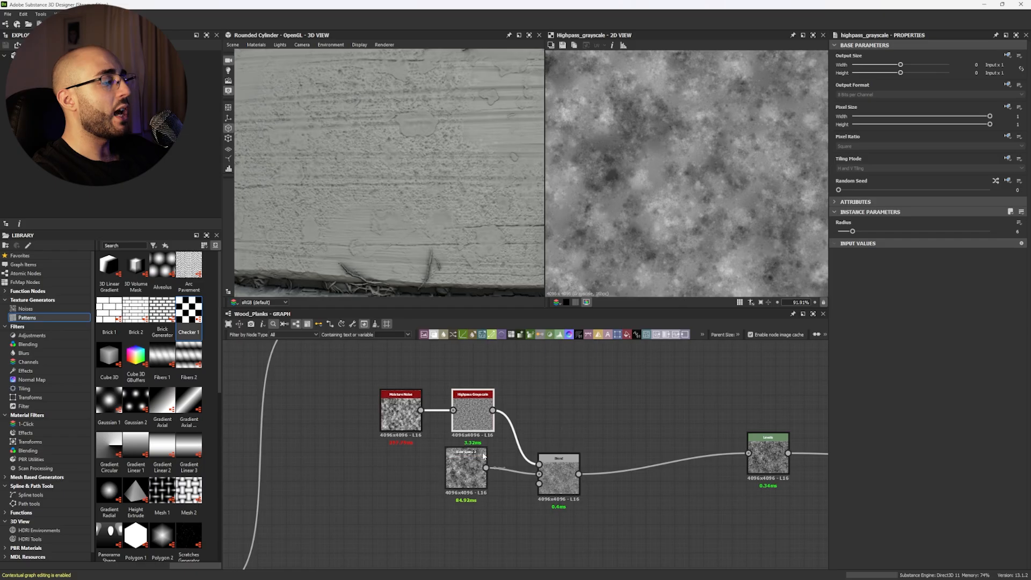
Duplicate the Blend combining Highpass Grayscale with BnW Spots 2, set the copy's opacity to 0.46, and preview the Levels node.
double_click(569, 463)
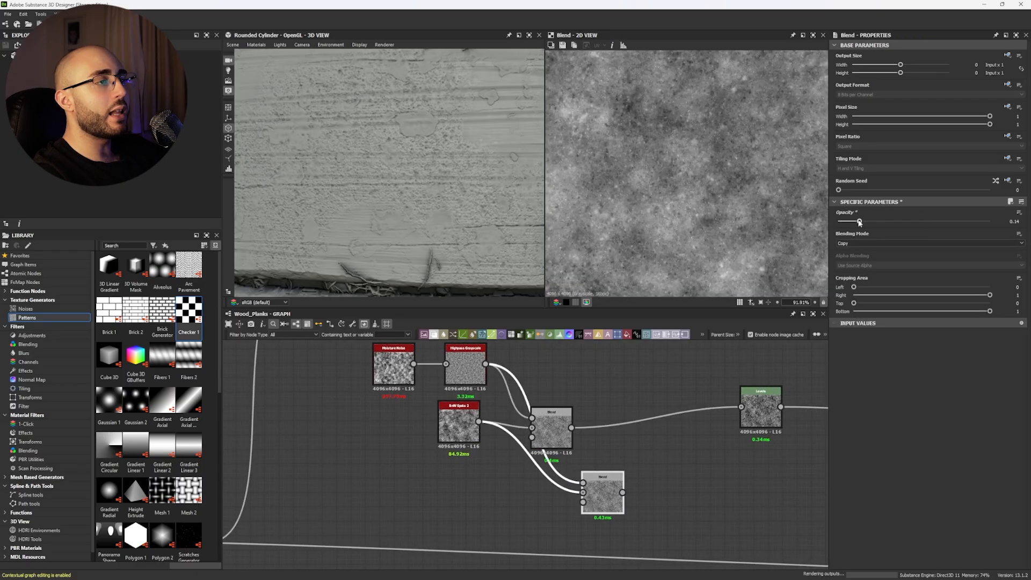
left_click_drag(862, 221, 908, 221)
scroll(702, 148, "up", 5)
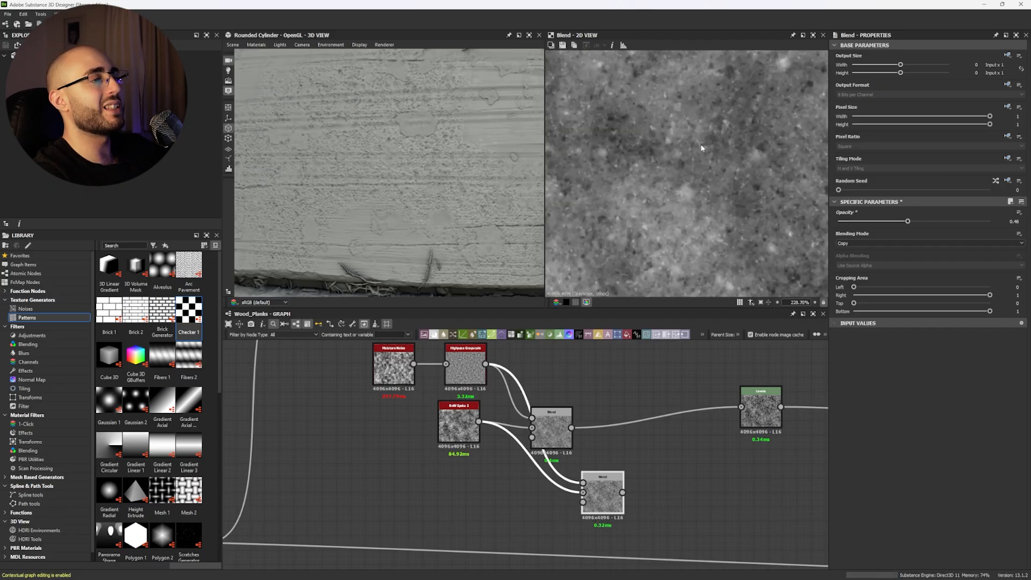
double_click(765, 416)
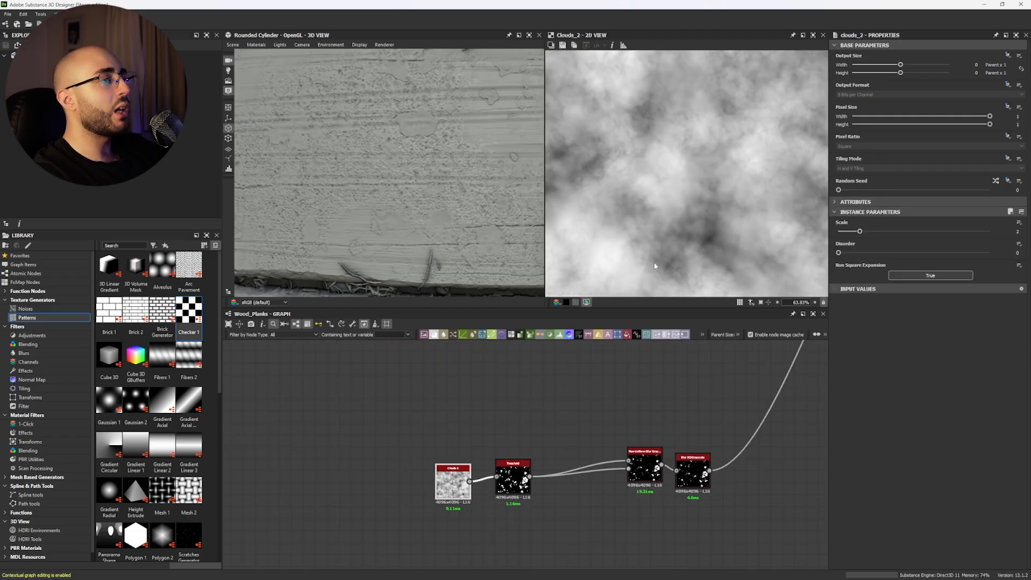
Duplicate the Threshold node fed by Clouds 2, set the copy's mode to Lower and its threshold to 0.55.
double_click(513, 475)
scroll(546, 431, "down", 3)
scroll(546, 431, "up", 2)
left_click_drag(550, 429, 536, 466)
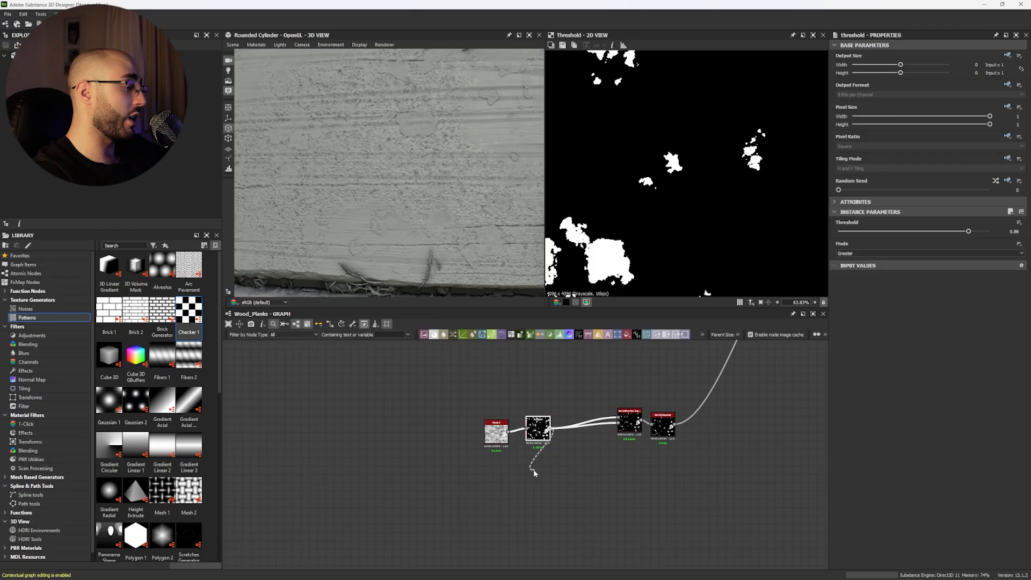
key("ctrl+d")
left_click(865, 253)
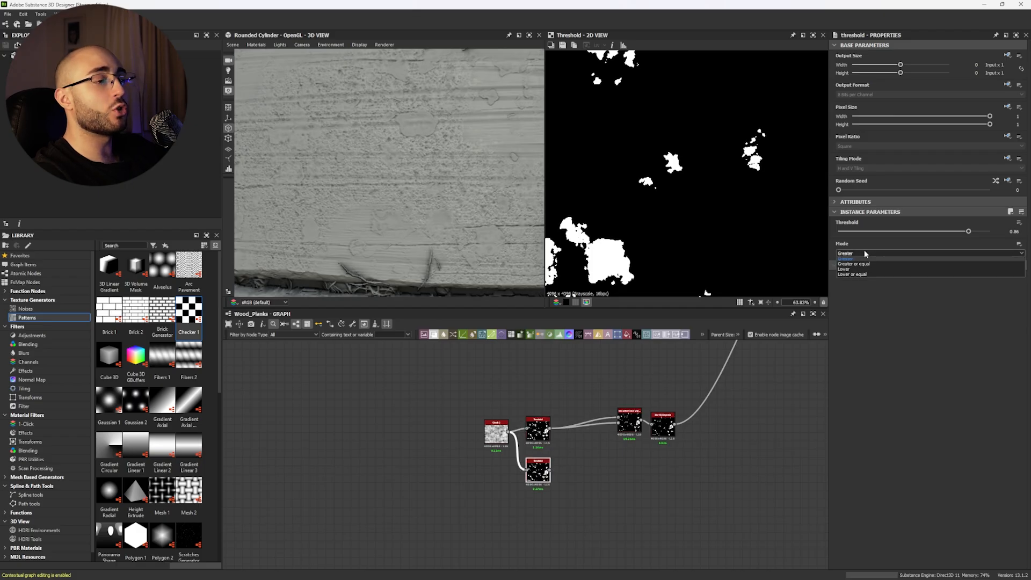
left_click(855, 272)
left_click_drag(847, 234, 922, 234)
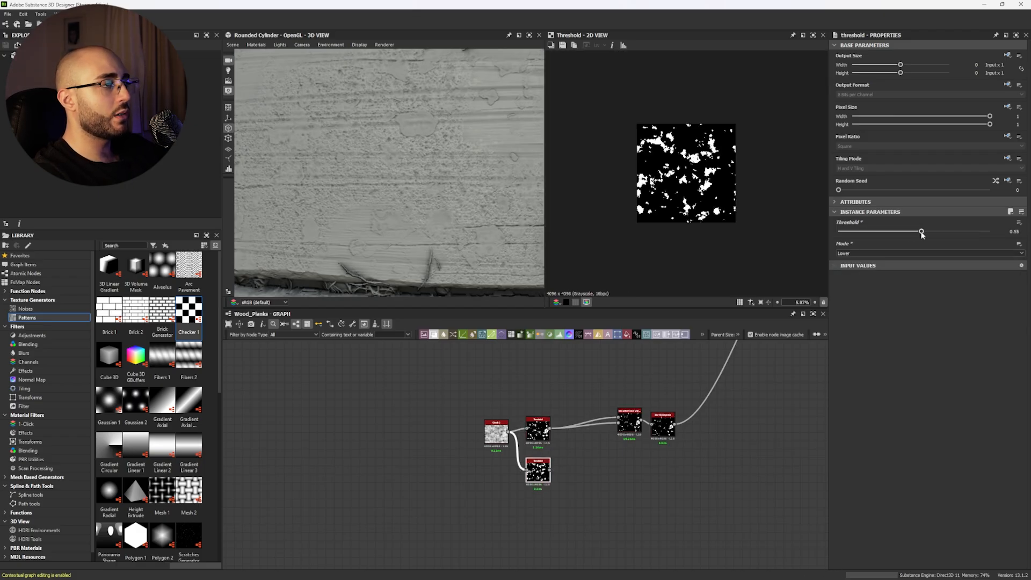
scroll(651, 210, "up", 8)
scroll(651, 211, "down", 4)
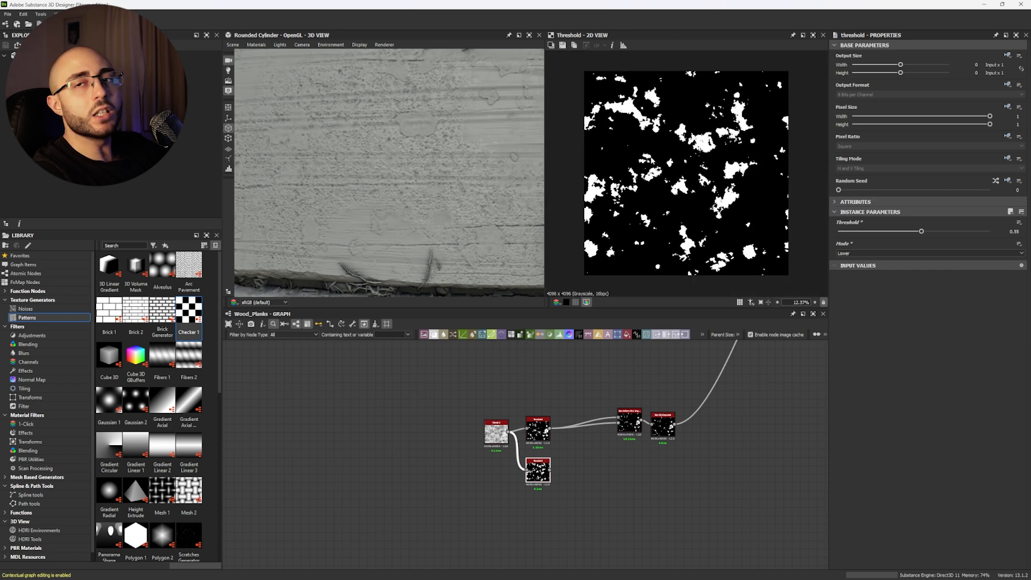
Move the Non-Uniform Blur Grayscale node directly beside the first Threshold and preview its output.
scroll(568, 438, "up", 6)
left_click_drag(708, 392, 535, 416)
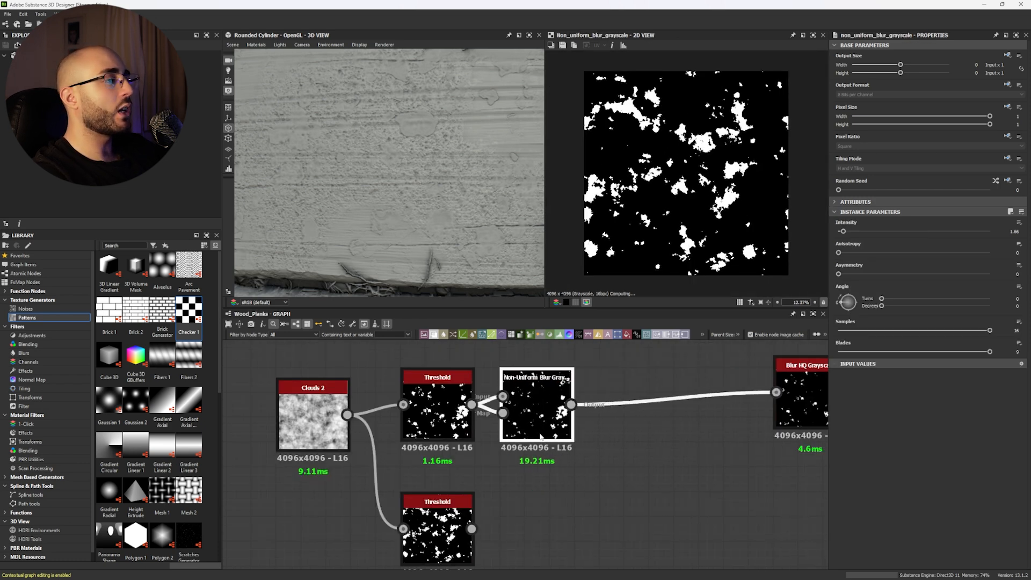
double_click(536, 416)
Examine the softened mask edges of the Non-Uniform Blur Grayscale up close along with its Intensity value.
scroll(708, 182, "up", 1)
scroll(708, 176, "up", 9)
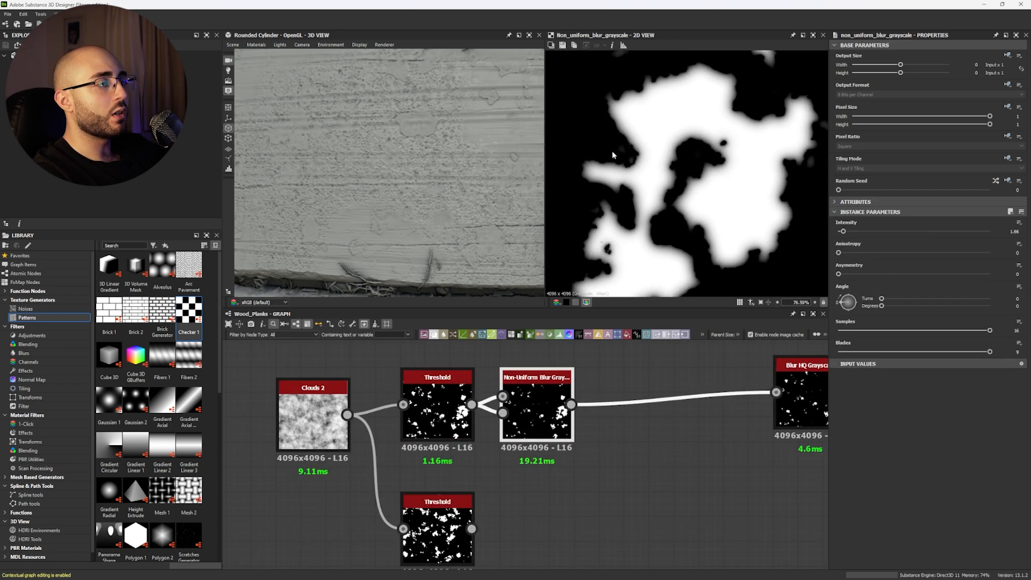
double_click(1015, 231)
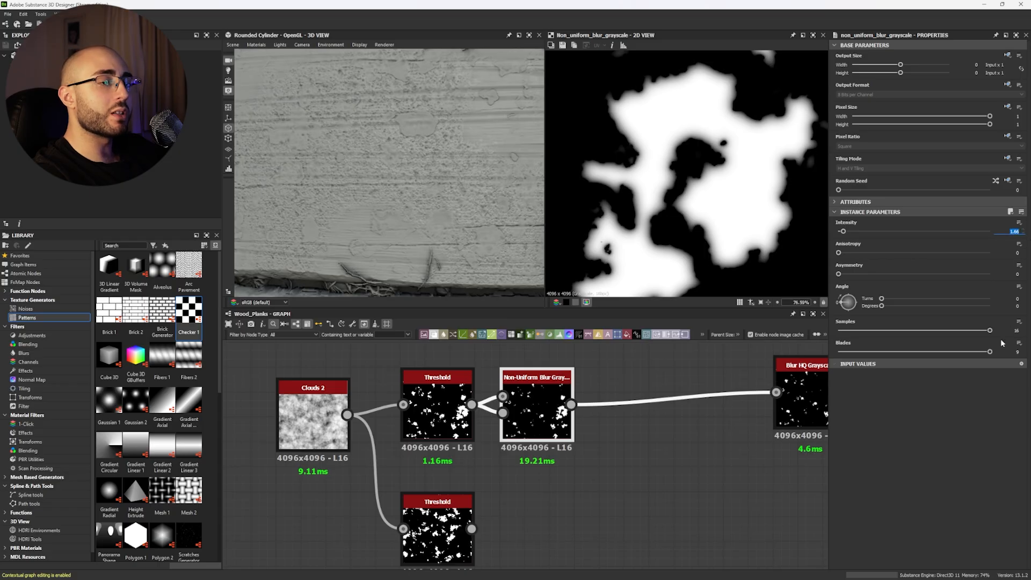
scroll(587, 175, "up", 5)
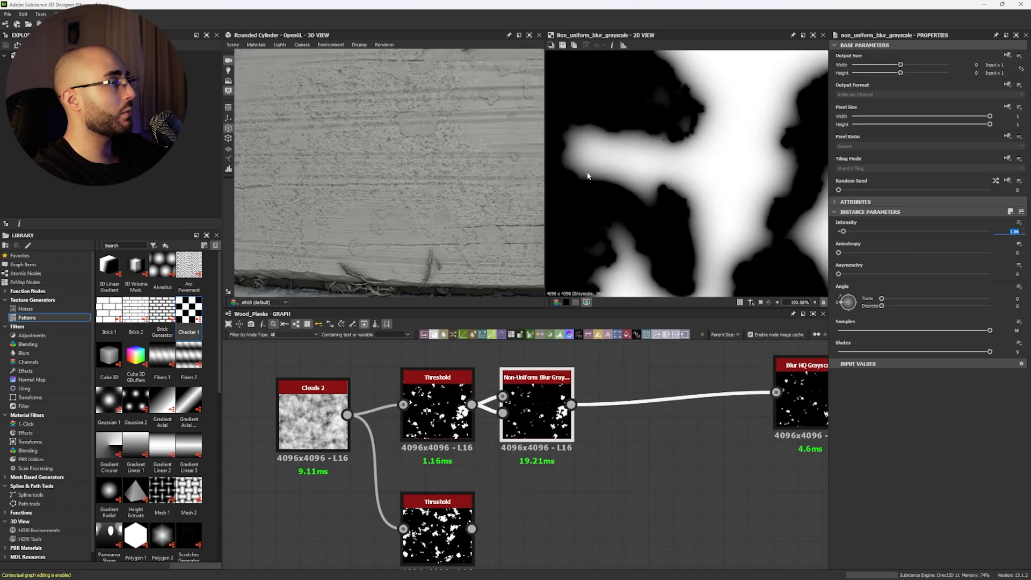
Try rerouting the Blur HQ Grayscale's outgoing link to the first Threshold's output to compare without the blurs, and undo the reroute.
scroll(617, 129, "up", 5)
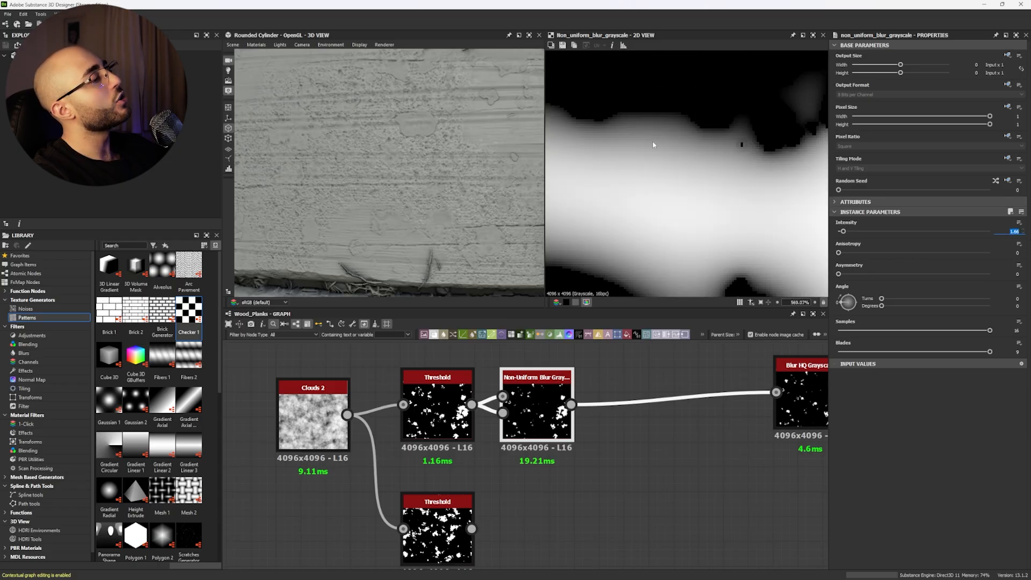
mouse_move(428, 168)
right_mouse_down("ctrl+shift")
mouse_move(457, 184)
mouse_move(411, 171)
right_mouse_up("ctrl+shift")
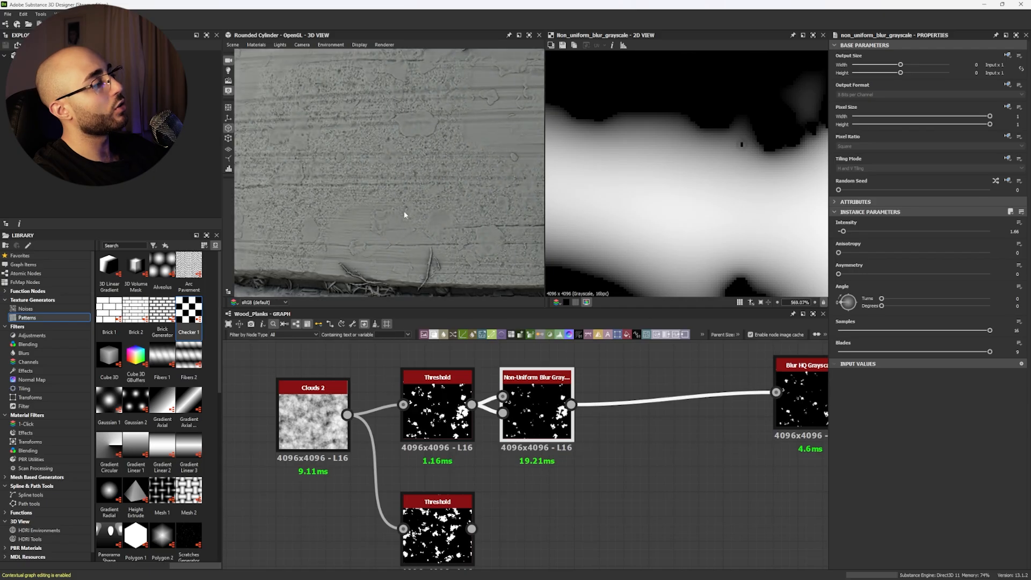
middle_click_drag(601, 376, 552, 394)
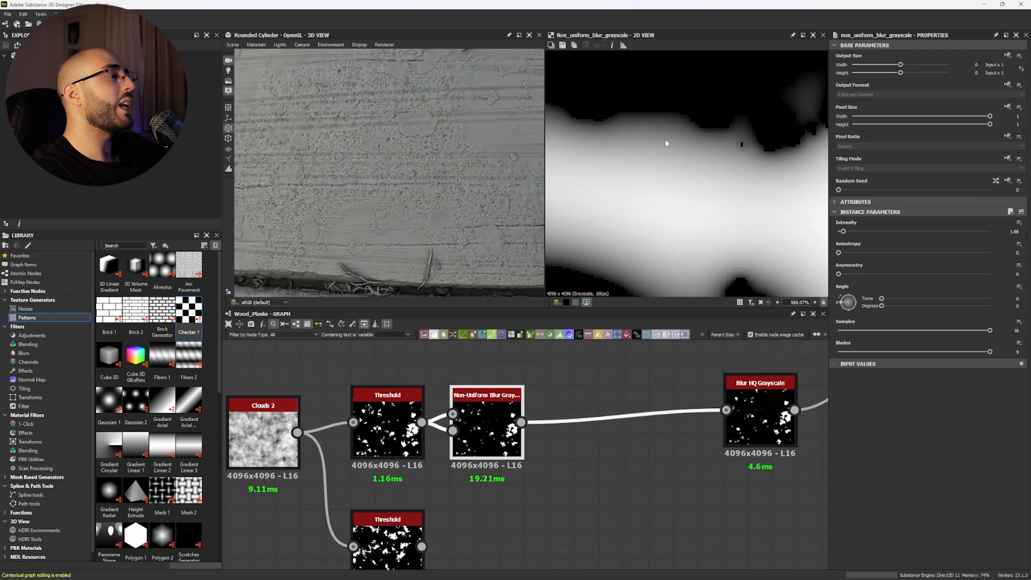
left_click_drag(794, 410, 421, 422, "shift")
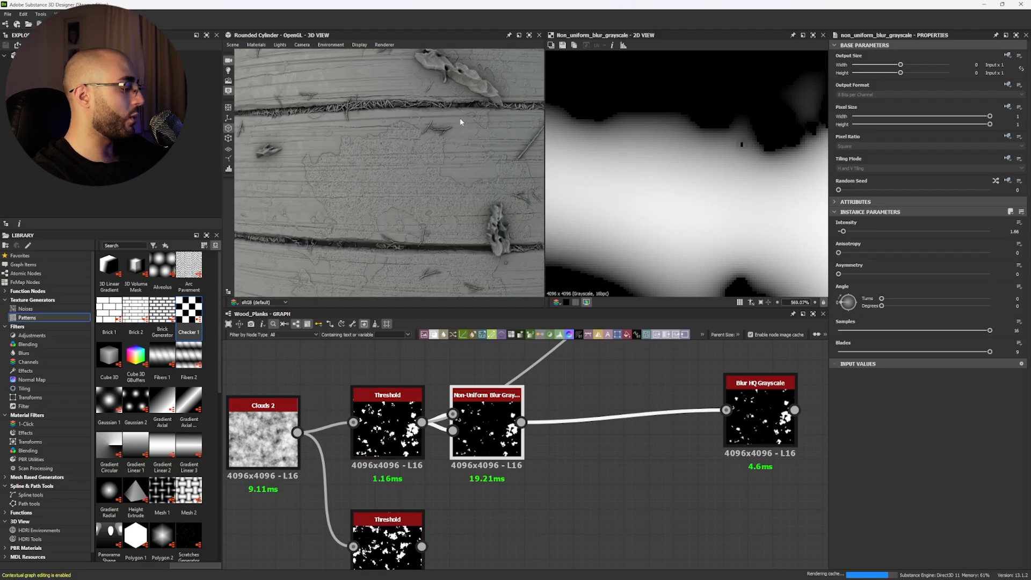
key("ctrl+z")
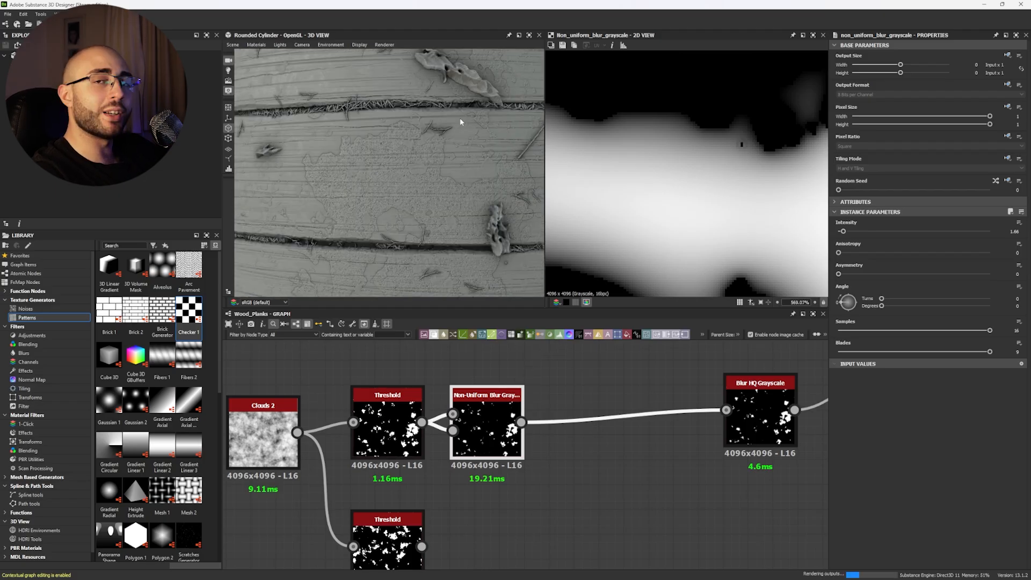
Preview the uppermost Grunge Map 004 node feeding the Tile Generator, with its output fitted in the 2D view.
key("f")
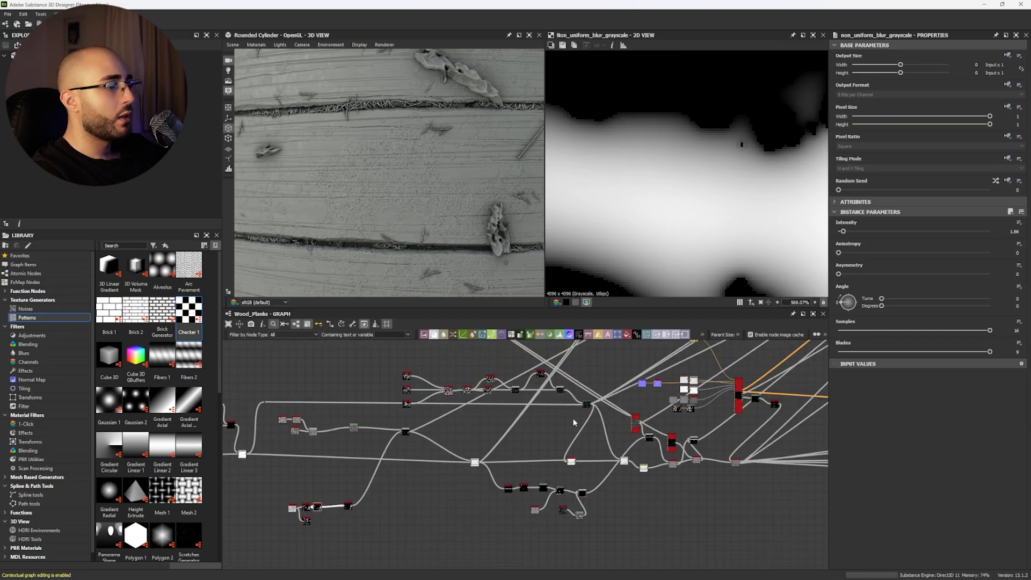
scroll(550, 445, "down", 4)
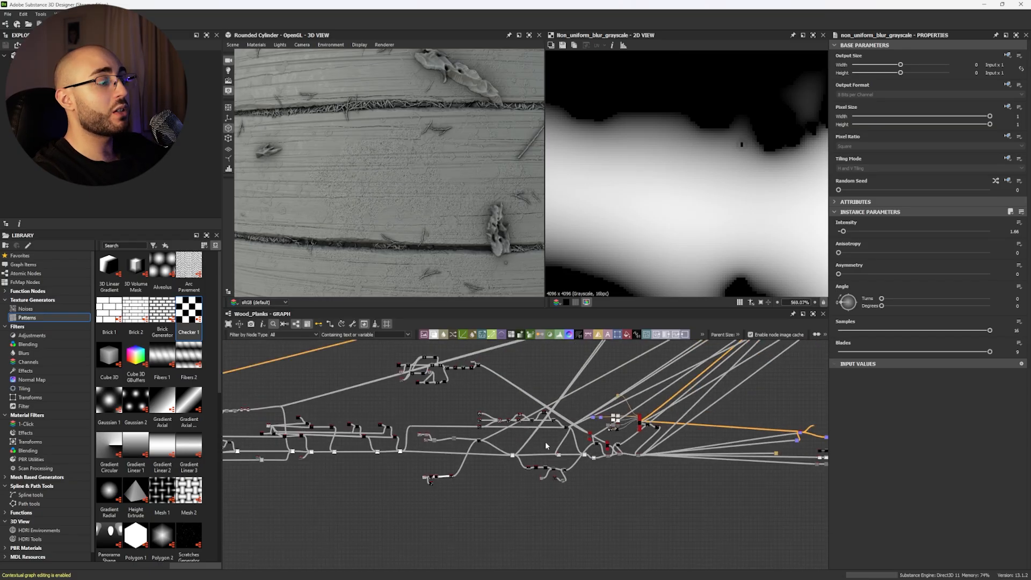
middle_click_drag(546, 448, 553, 460)
scroll(537, 453, "up", 7)
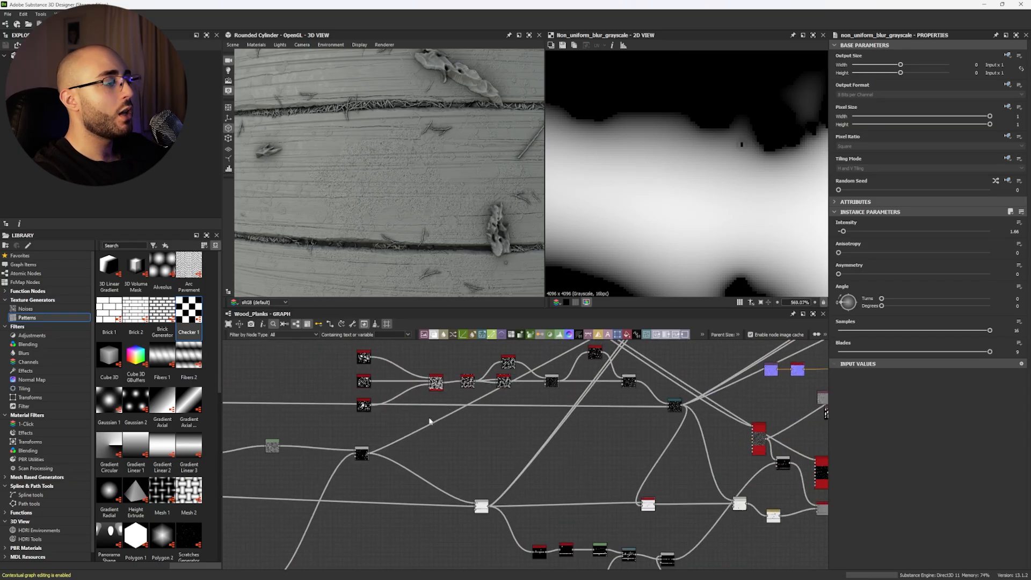
middle_click_drag(409, 368, 399, 407)
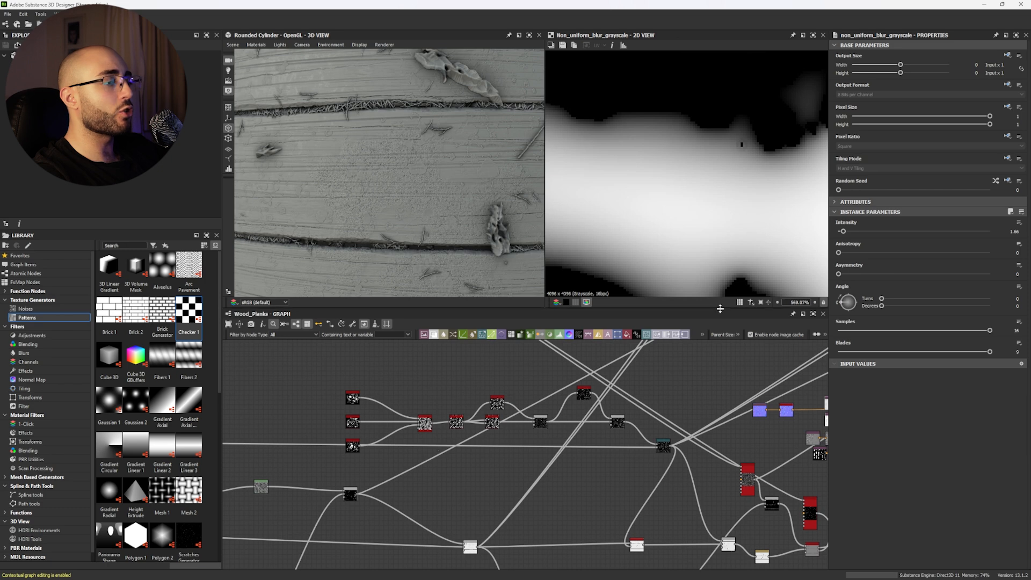
left_click_drag(721, 306, 721, 184)
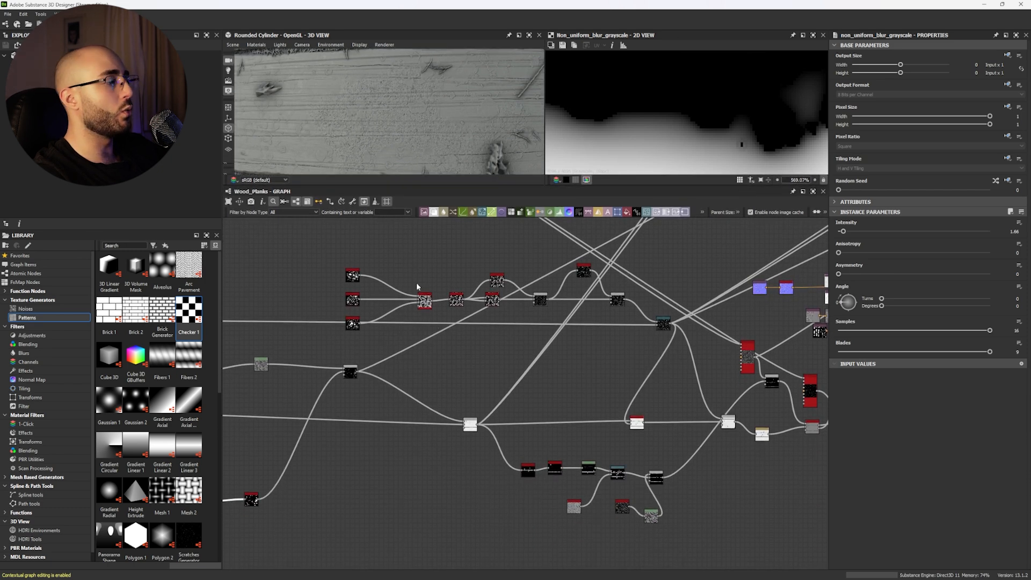
middle_click_drag(415, 286, 411, 327)
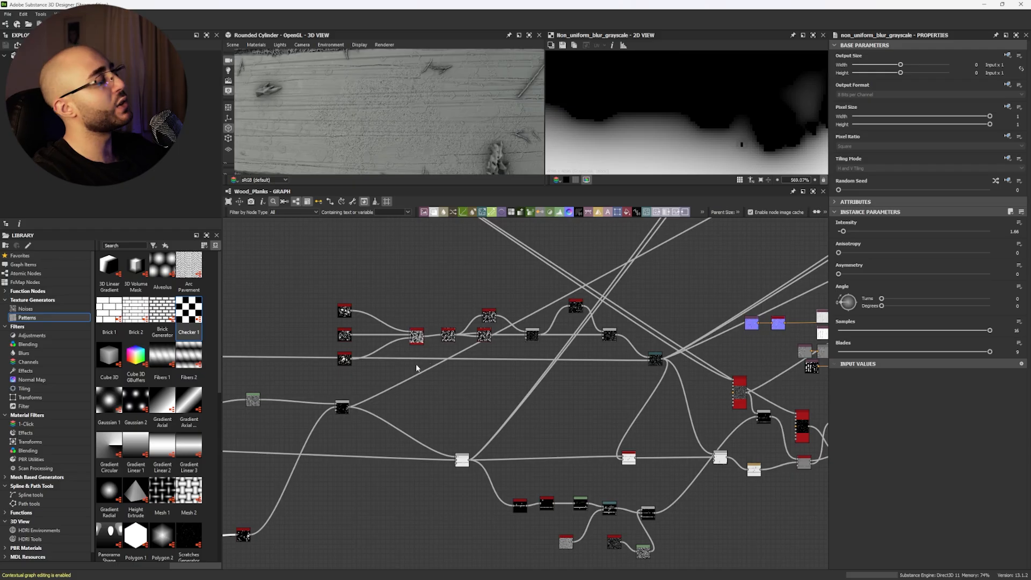
scroll(371, 317, "up", 5)
left_click(316, 313)
scroll(301, 321, "up", 4)
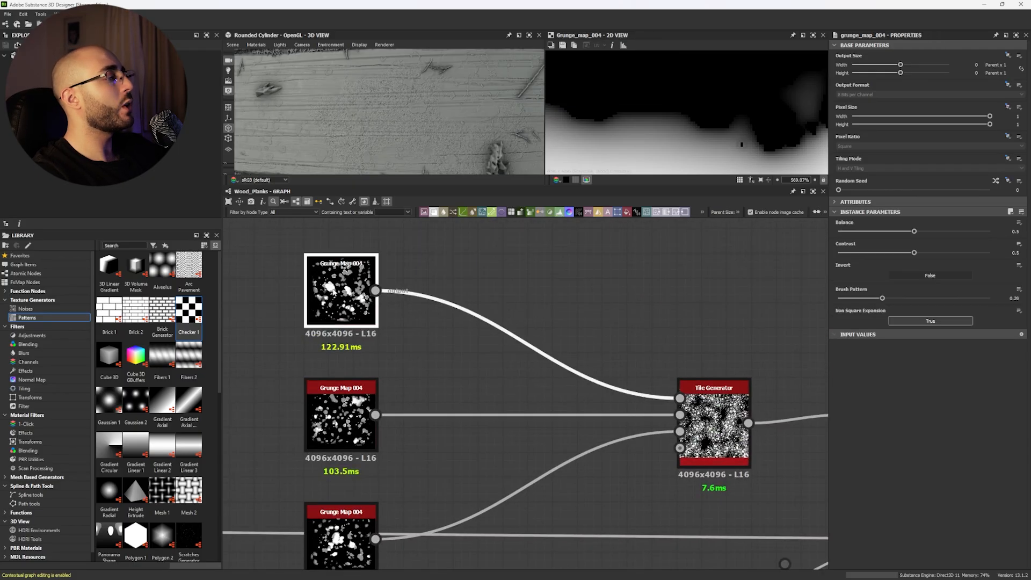
scroll(658, 120, "down", 10)
key("f")
scroll(658, 119, "up", 1)
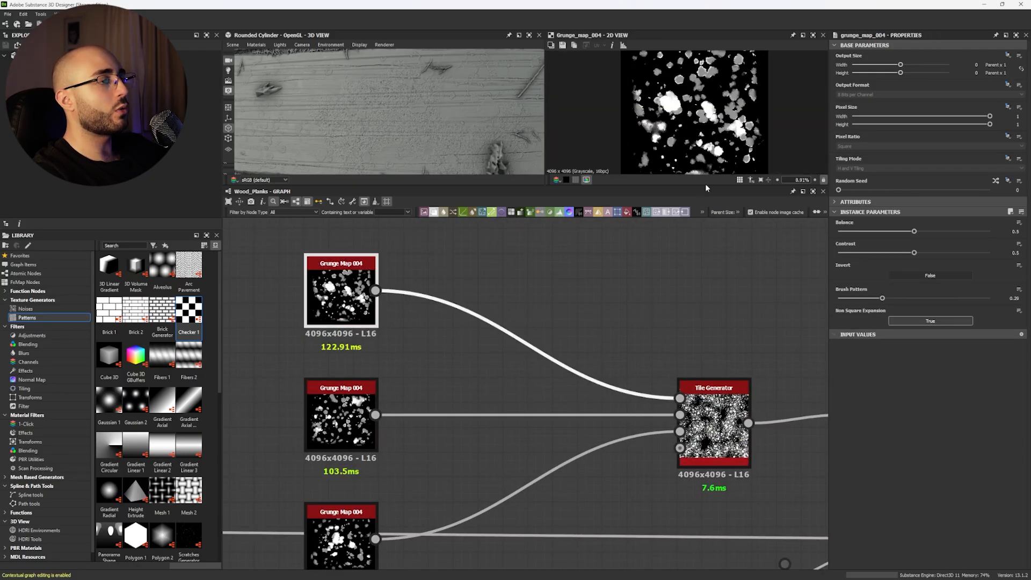
Enlarge the 2D view and show the Grunge Map 004 output as a repeating tile to inspect its empty borders.
left_click_drag(707, 188, 707, 332)
scroll(675, 205, "up", 4)
scroll(619, 141, "down", 2)
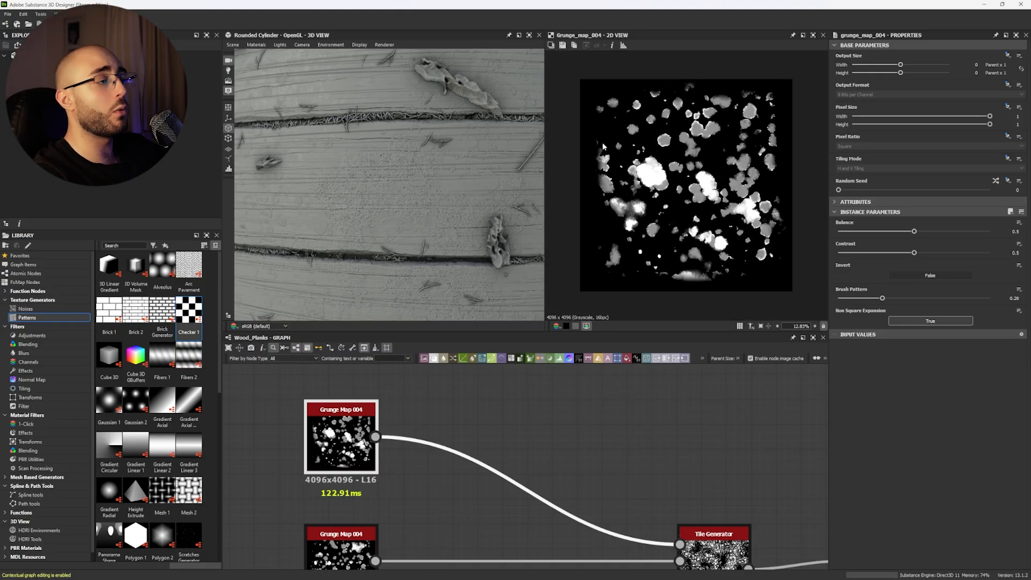
scroll(603, 146, "up", 1)
scroll(562, 425, "down", 4)
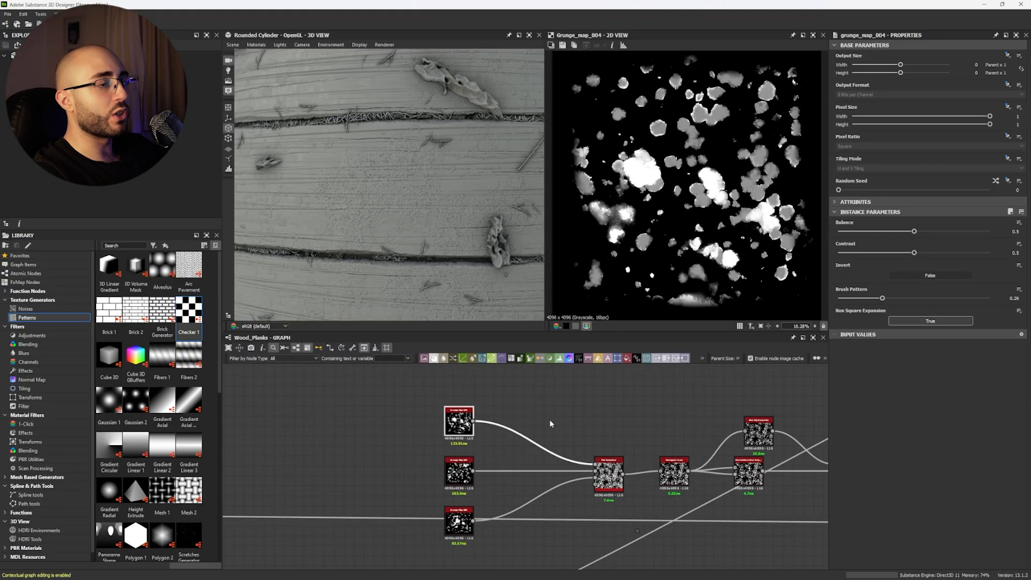
scroll(611, 128, "down", 1)
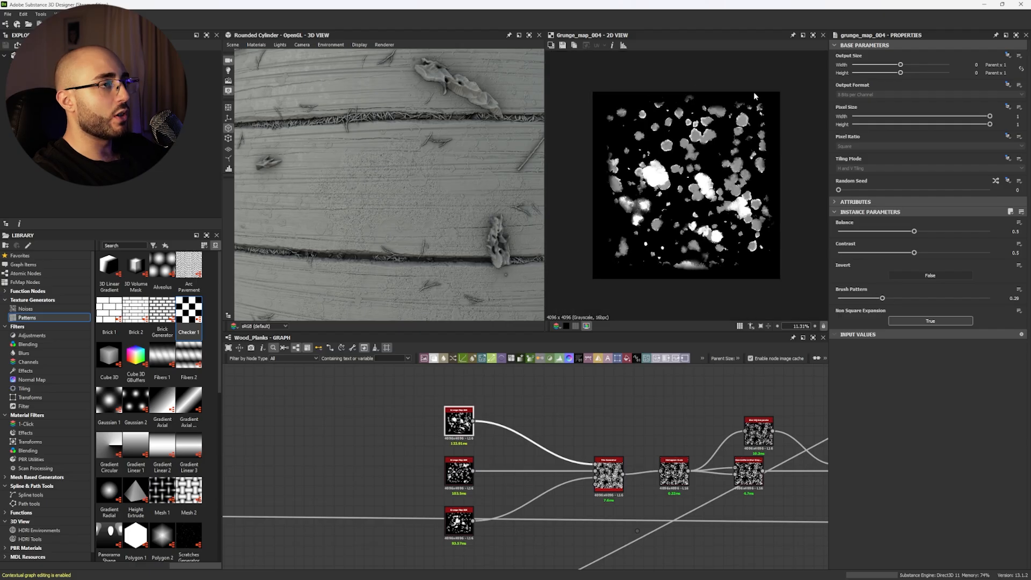
key("space")
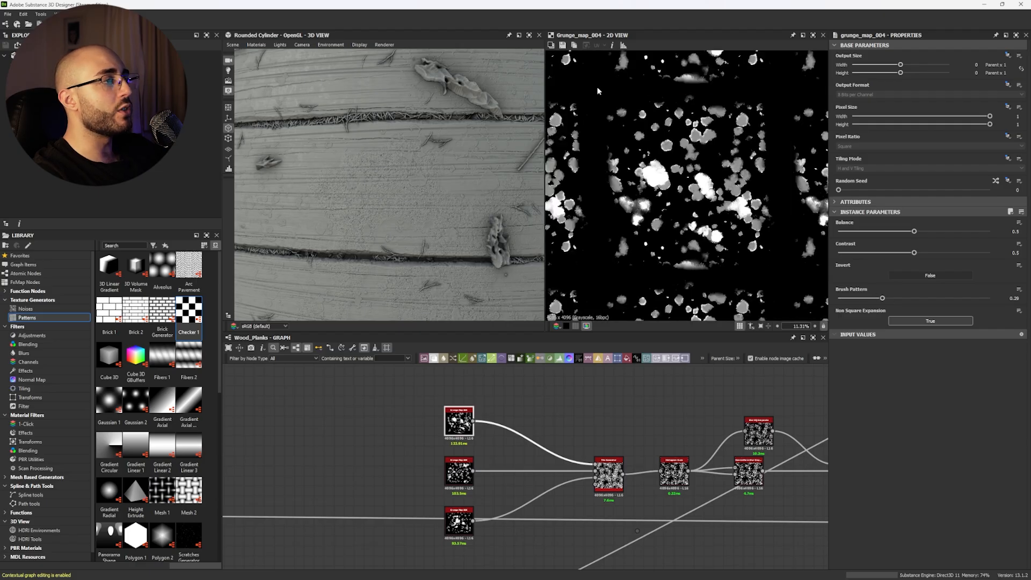
Add a new default Grunge Map 004 node beside the existing ones and examine its spots for comparison.
key("space")
type("g")
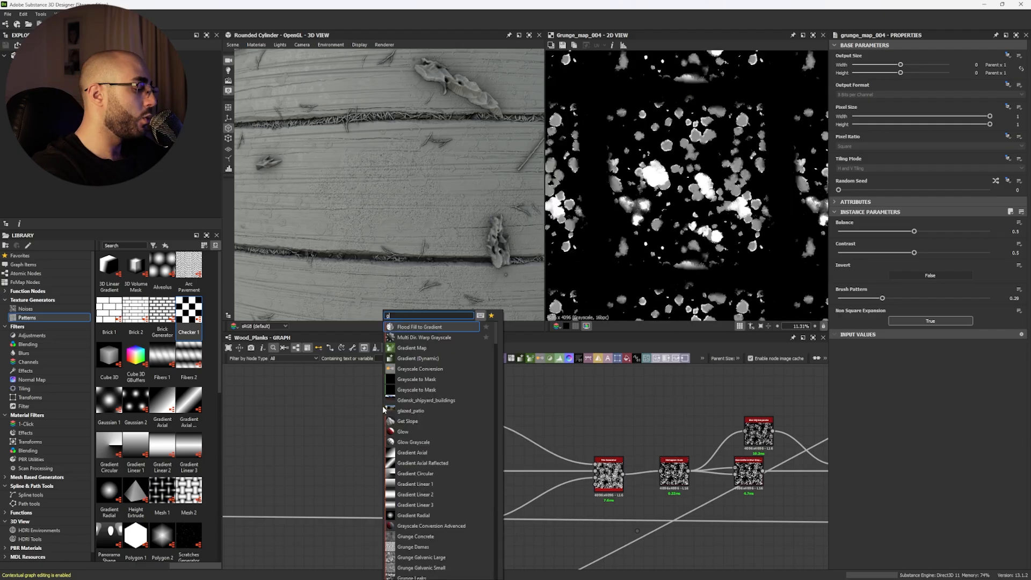
type("runge ")
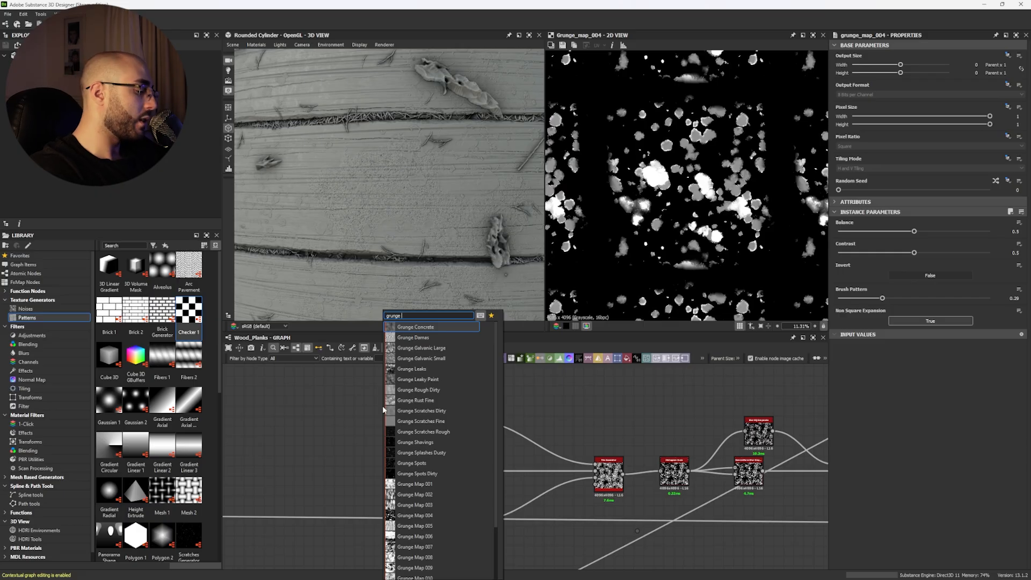
type("map 004")
key("Return")
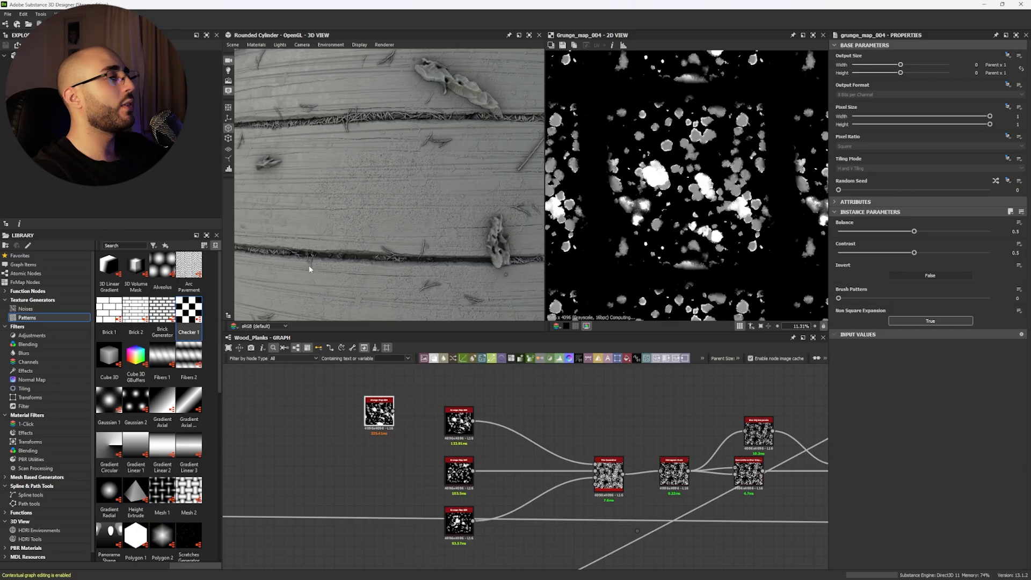
scroll(723, 248, "up", 3)
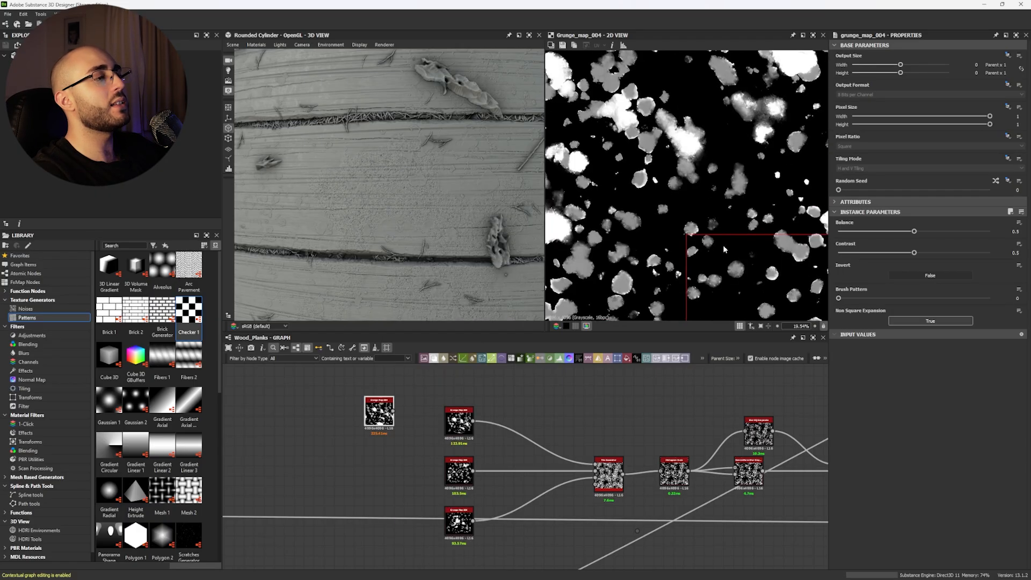
Preview the Tile Generator's output and delete the unconnected Grunge Map 004 comparison node.
double_click(609, 474)
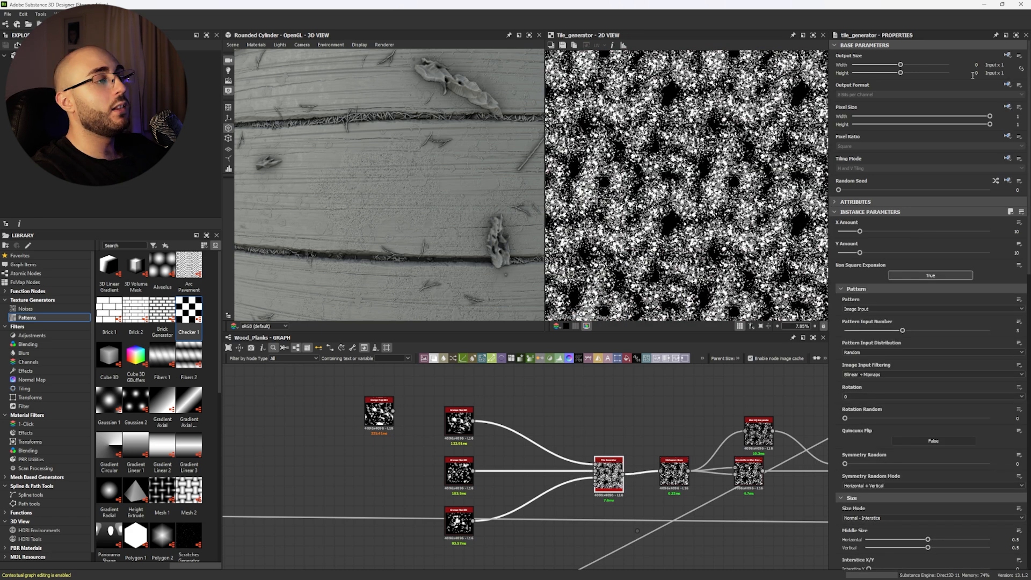
scroll(622, 213, "up", 5)
left_click(379, 414)
key("Delete")
Inspect the Brush Pattern and Random Seed settings across the three Grunge Map 004 nodes feeding the Tile Generator.
double_click(459, 421)
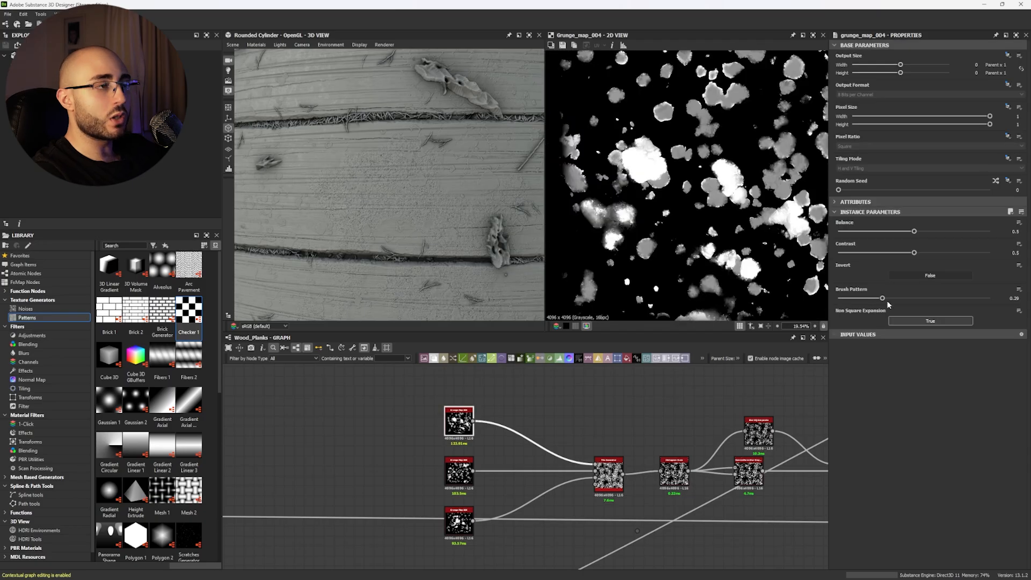
scroll(678, 189, "down", 5)
double_click(468, 469)
left_click(462, 519)
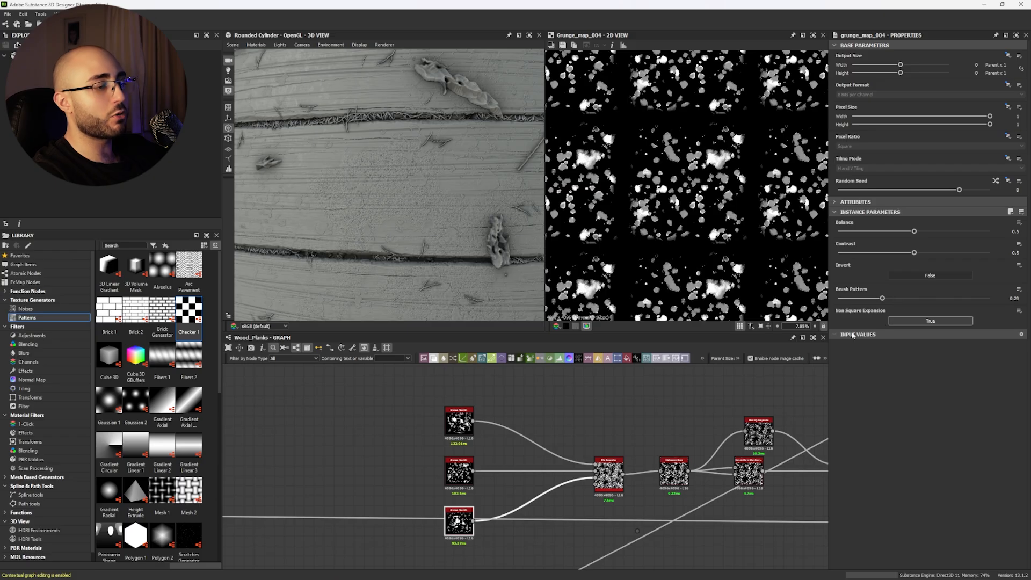
Preview the Tile Generator up close and examine its pattern, size, position and rotation settings.
double_click(608, 474)
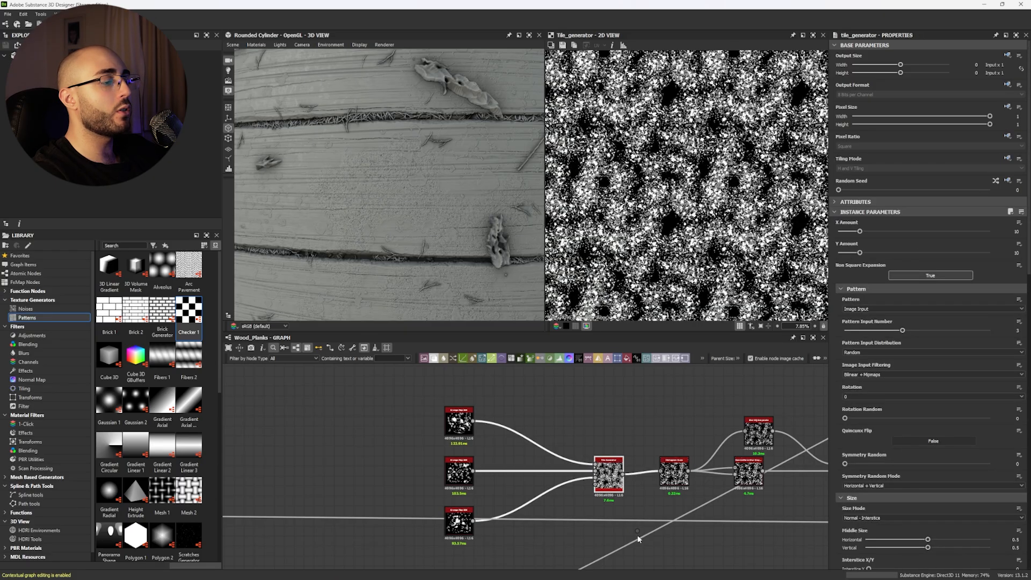
left_click(637, 532)
scroll(686, 186, "up", 4)
left_click(607, 481)
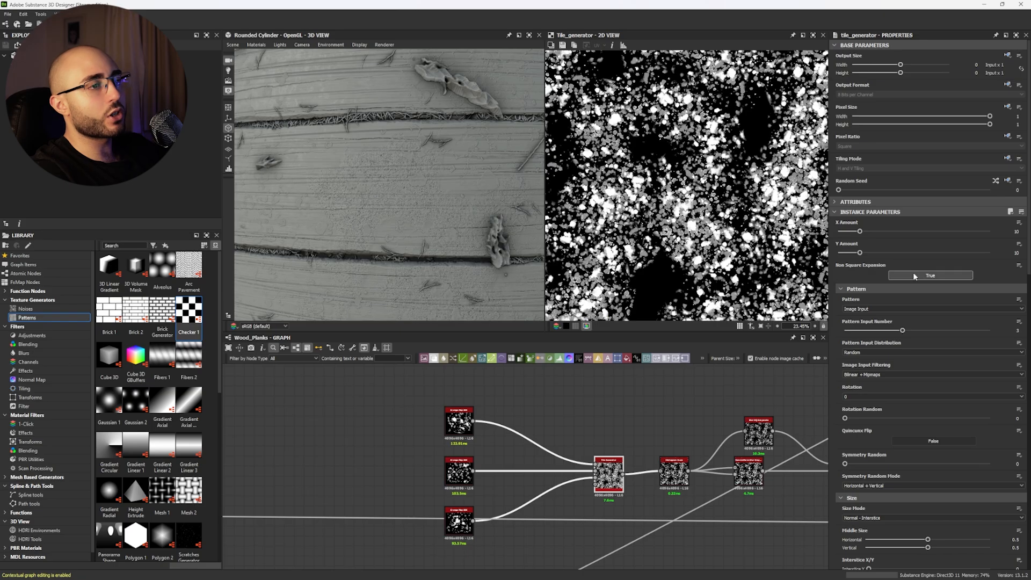
scroll(918, 292, "down", 8)
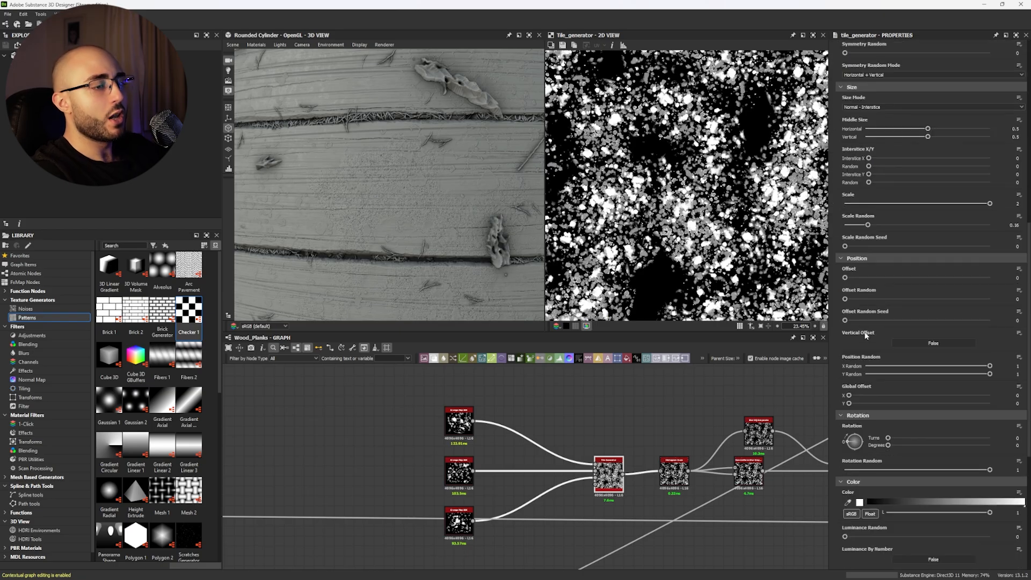
mouse_move(866, 335)
scroll(866, 335, "up", 7)
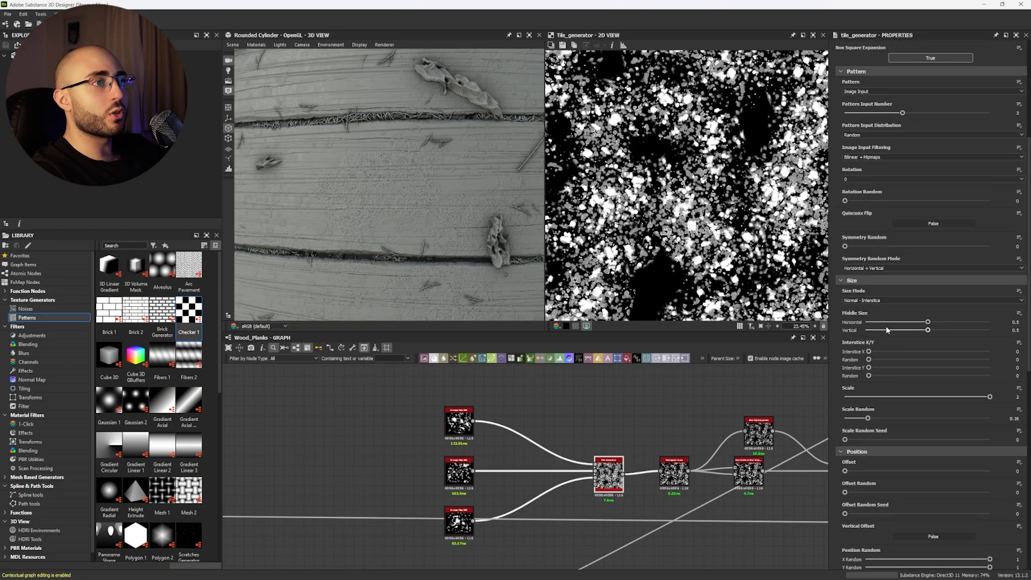
Check the Tile Generator's X Amount, Scale Random and Blending Mode against its output and the whole cylinder.
left_click(1016, 159)
key("Return")
scroll(465, 179, "down", 3)
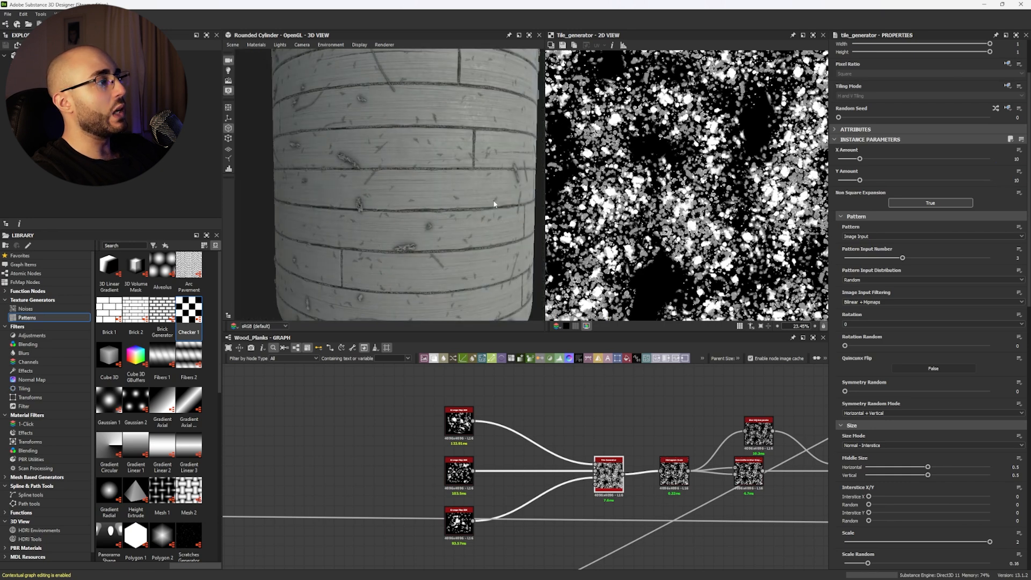
scroll(944, 228, "down", 4)
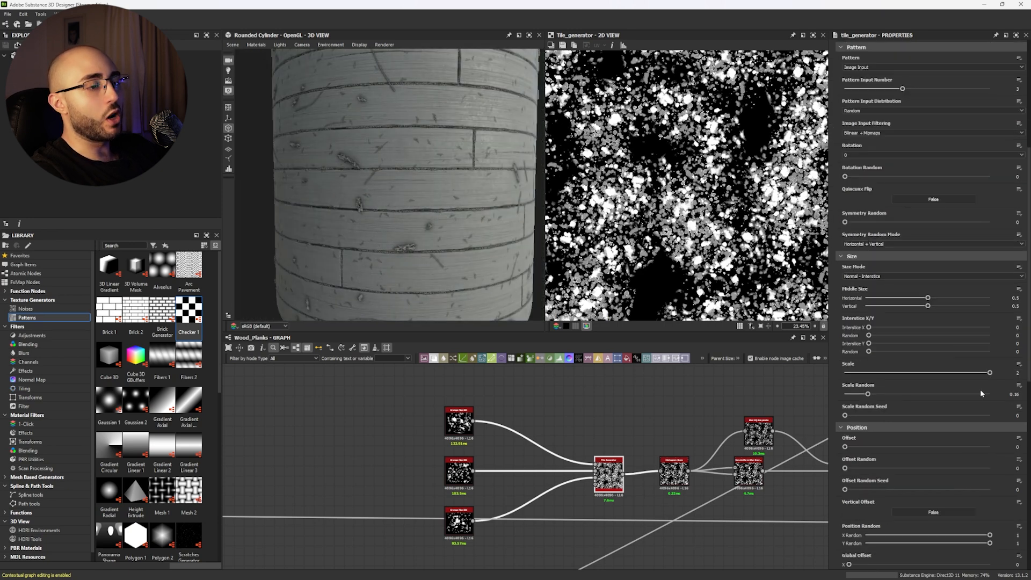
scroll(653, 126, "up", 5)
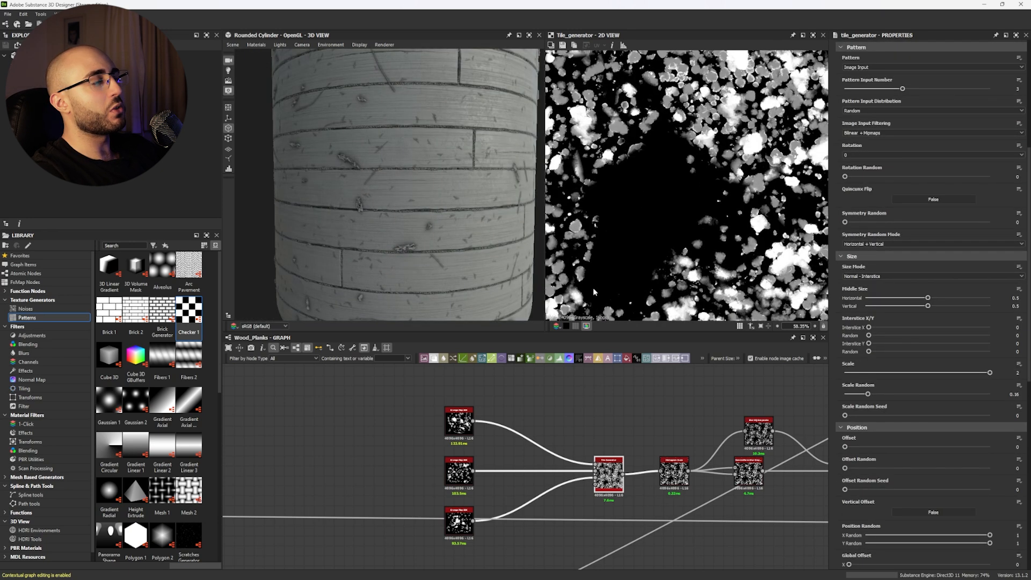
scroll(659, 188, "down", 5)
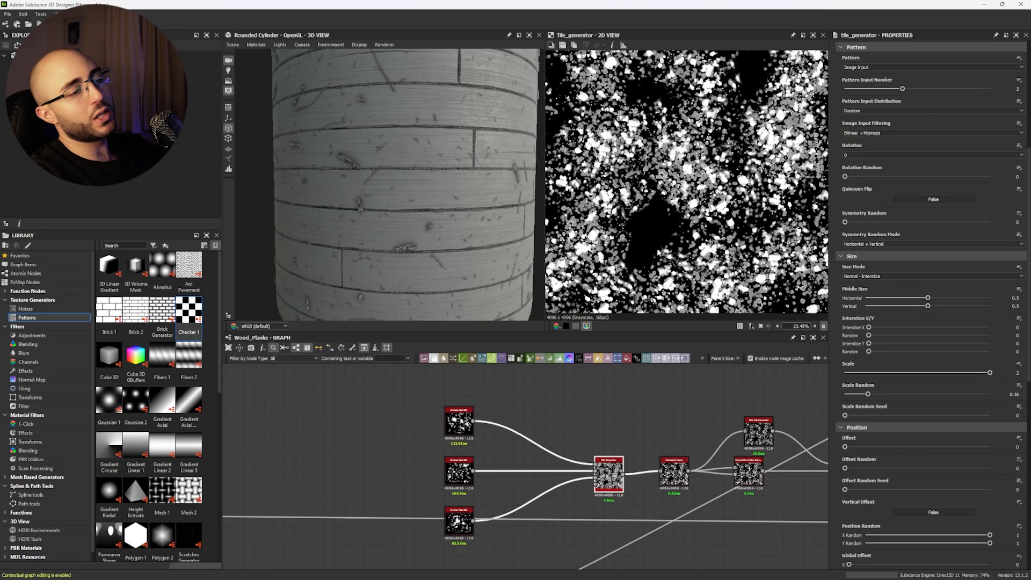
scroll(941, 334, "down", 10)
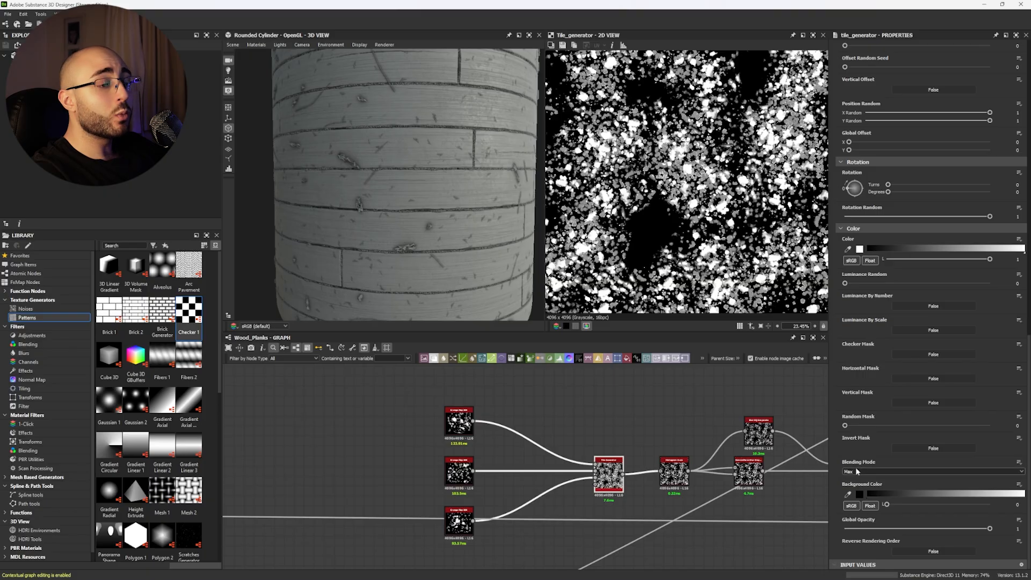
Duplicate the Tile Generator, try the Add blending mode on the copy, and compare its close-up output with another mode.
key("ctrl+d")
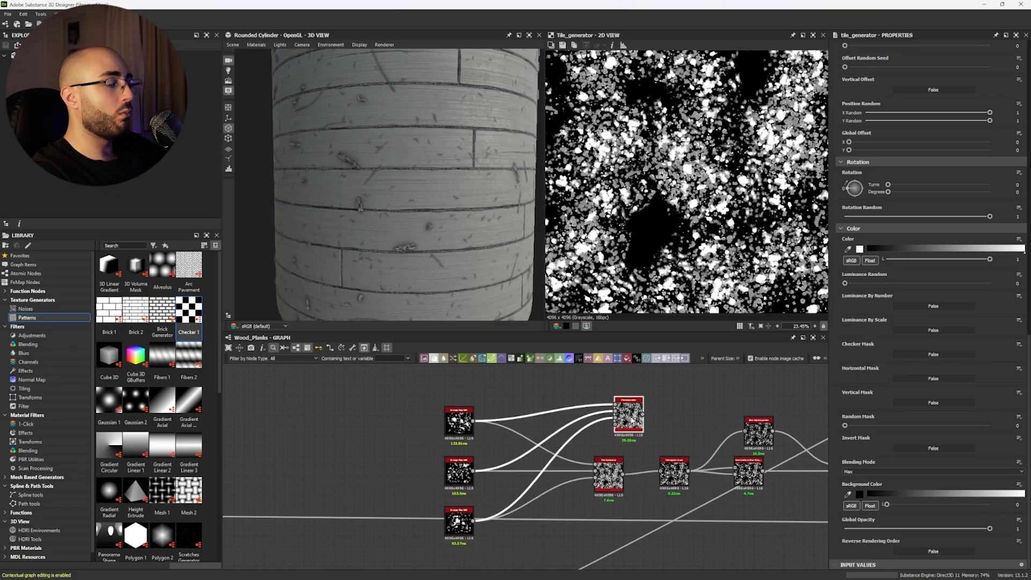
left_click(873, 470)
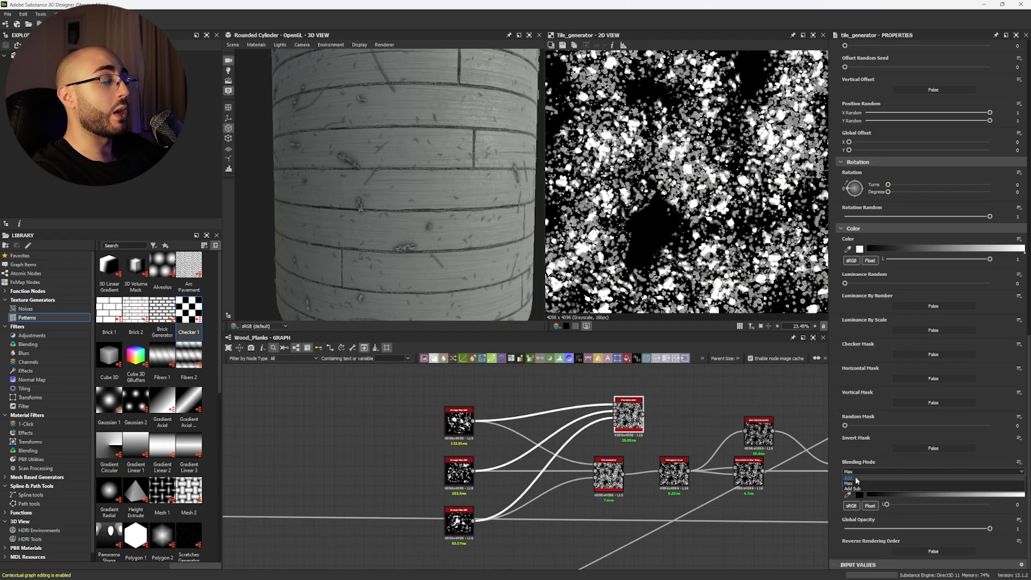
left_click(856, 479)
scroll(661, 162, "up", 6)
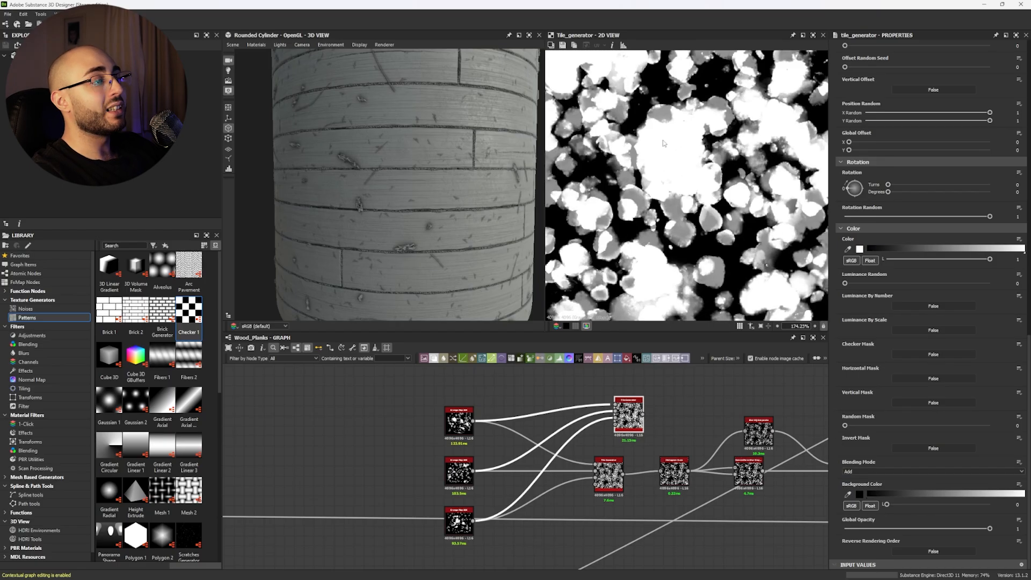
scroll(649, 207, "up", 1)
left_click(855, 470)
left_click(858, 486)
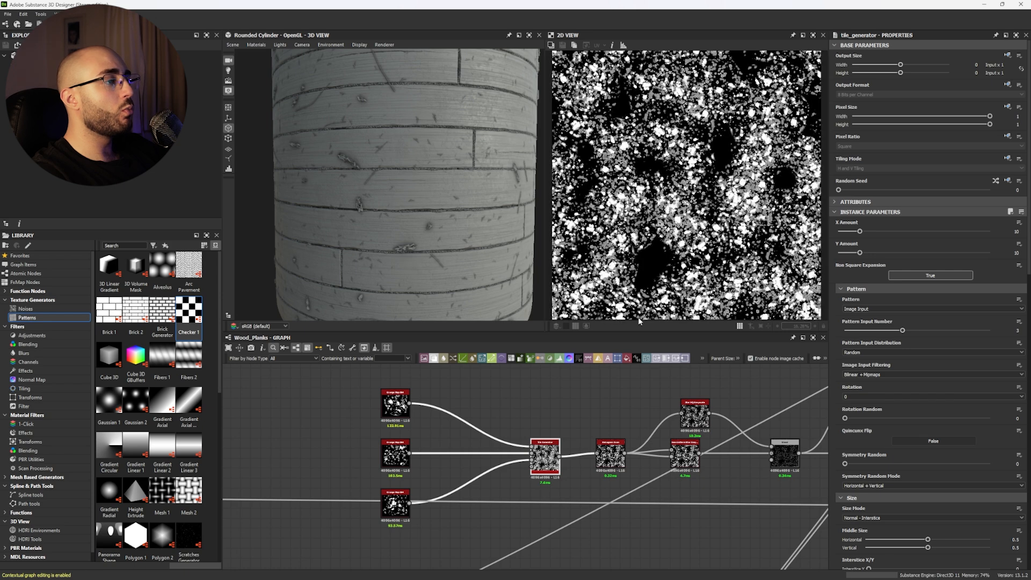
Preview the Histogram Scan fed by the Tile Generator and examine its Position and Contrast against the close-up output.
double_click(614, 454)
left_click_drag(615, 454, 610, 454)
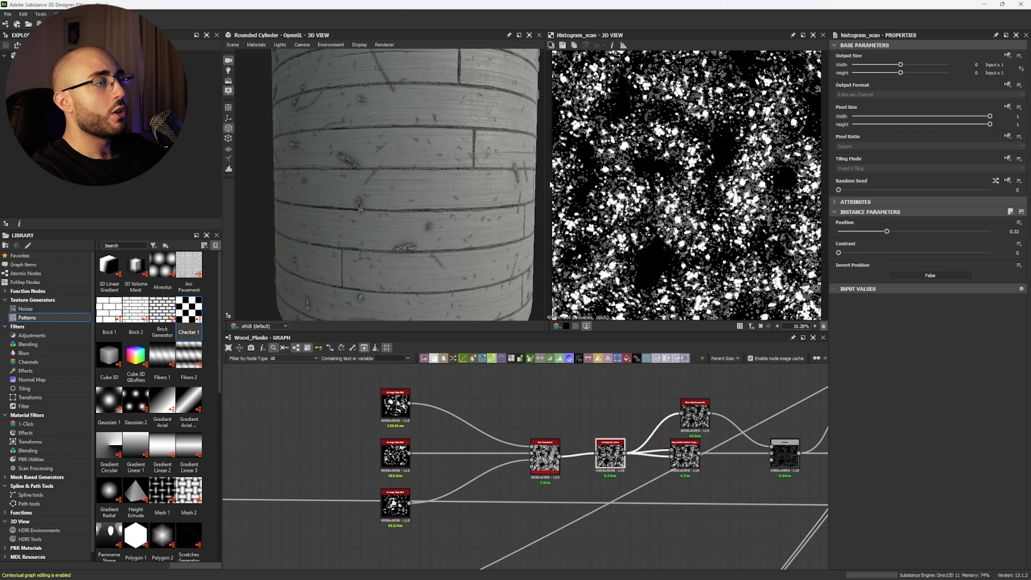
scroll(613, 250, "up", 5)
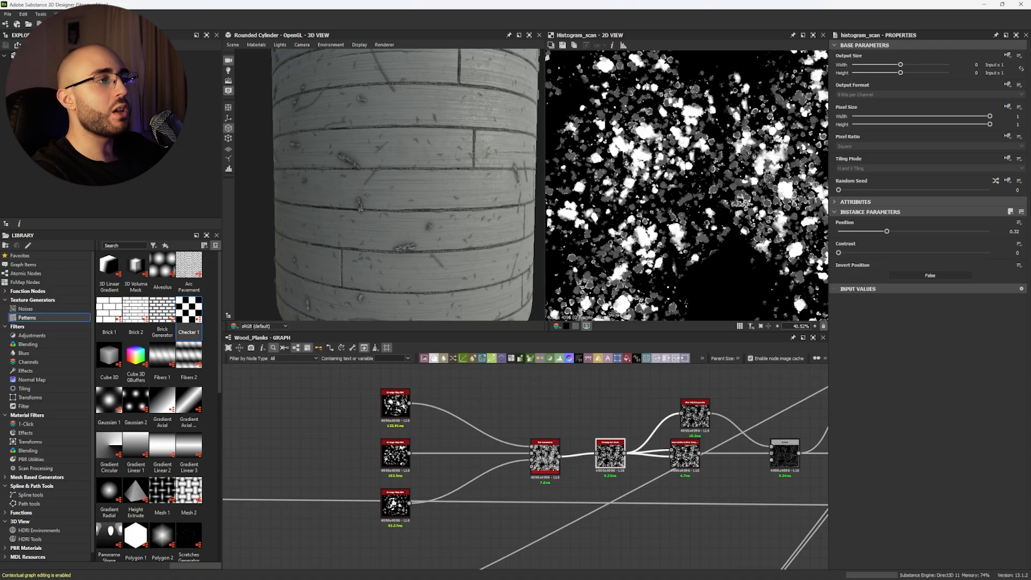
scroll(645, 162, "up", 4)
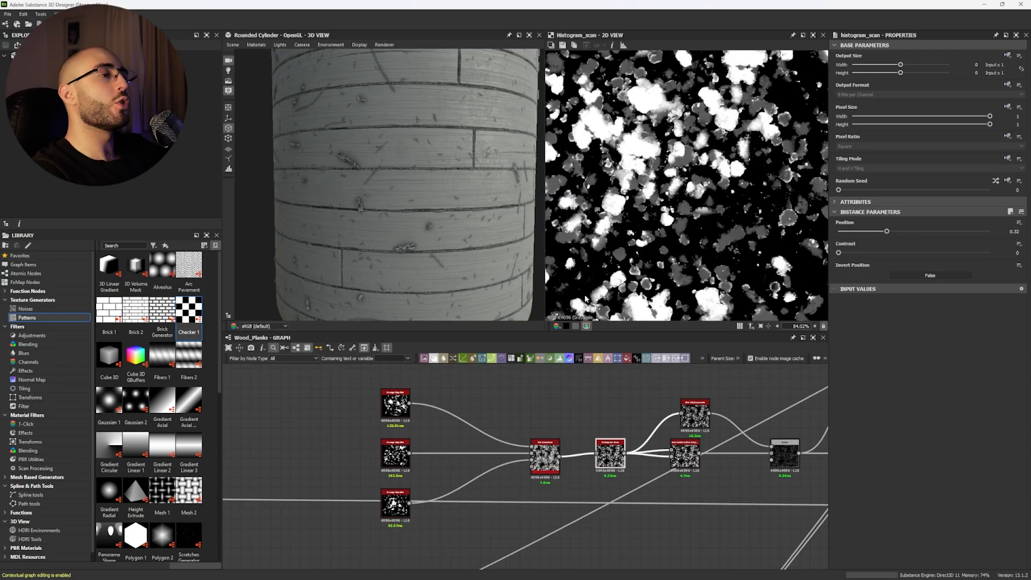
Inspect the Non Uniform Blur Grayscale and Blur HQ Grayscale nodes after the Histogram Scan, checking their Intensity settings and the softened shapes.
middle_click_drag(487, 478, 293, 470)
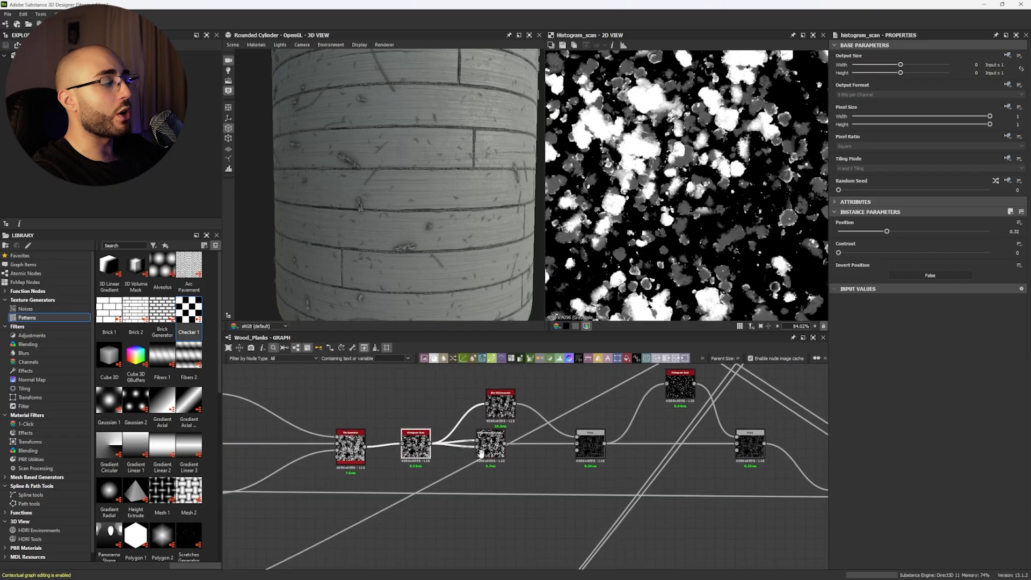
left_click_drag(497, 407, 486, 408)
scroll(480, 428, "up", 3)
middle_click_drag(480, 428, 405, 440)
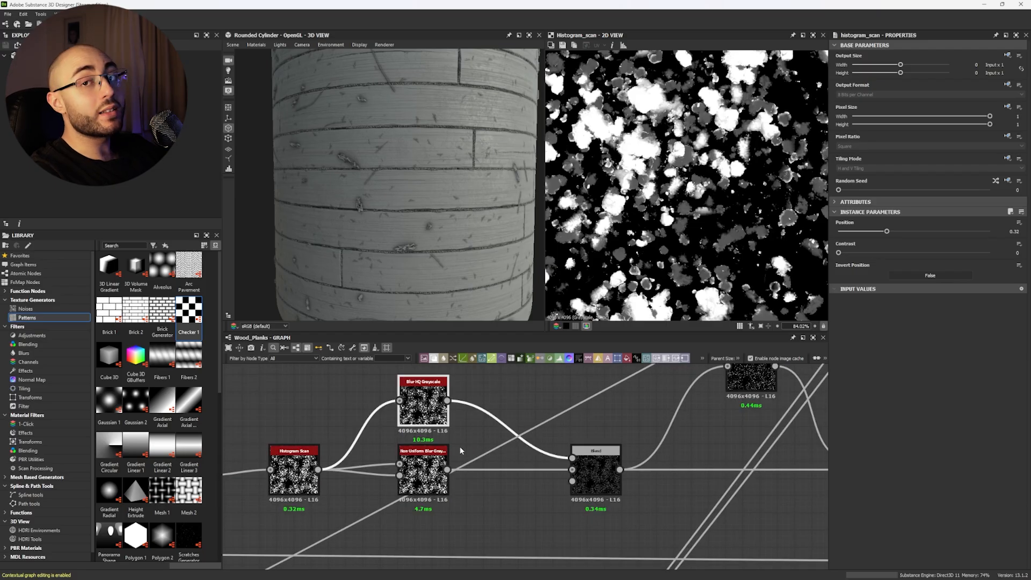
double_click(423, 471)
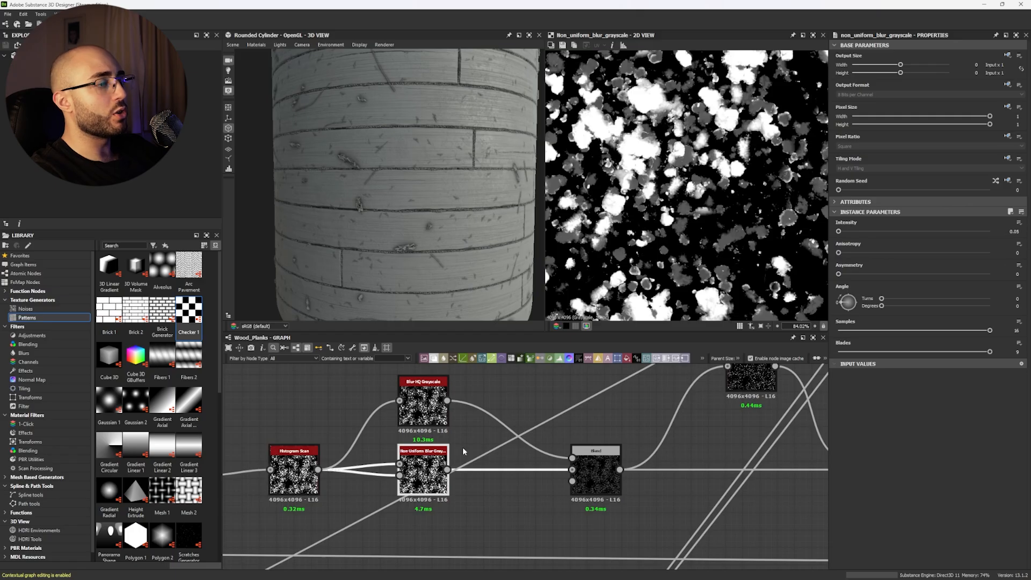
scroll(610, 188, "up", 8)
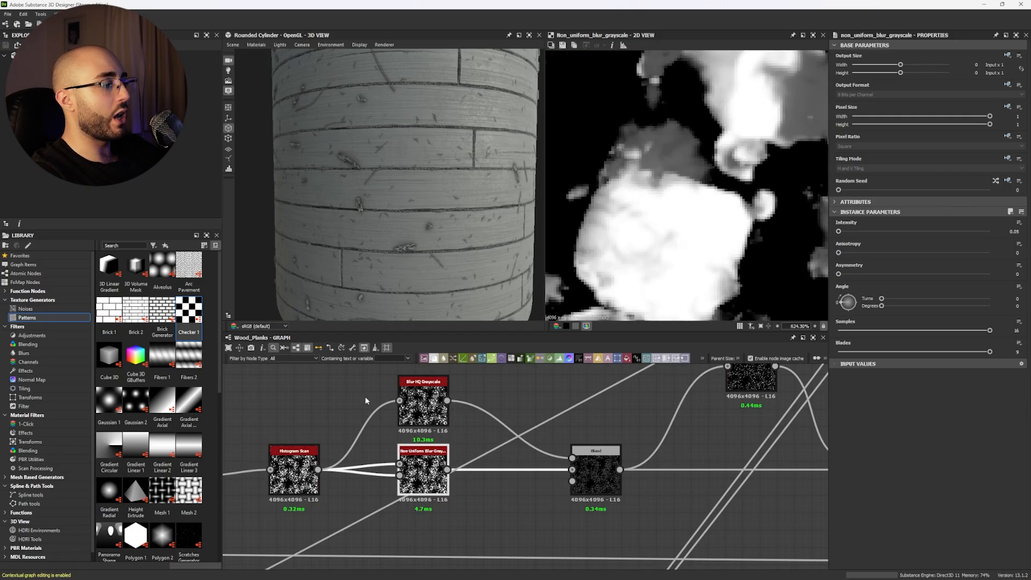
left_click(424, 408)
scroll(662, 250, "down", 4)
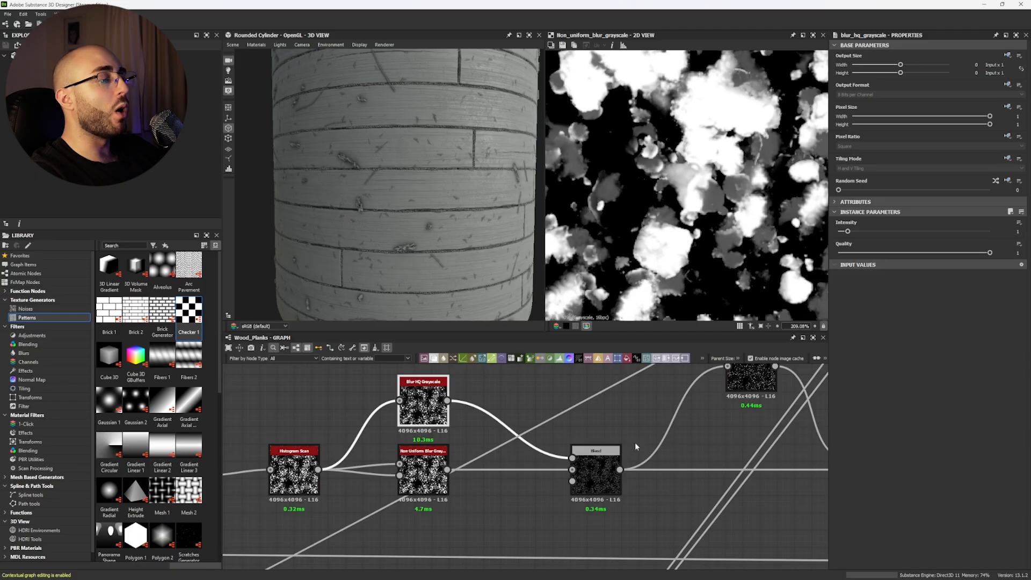
Preview the Subtract Blend that combines the two blurred masks and examine its edge gradients up close.
double_click(596, 471)
scroll(645, 177, "down", 2)
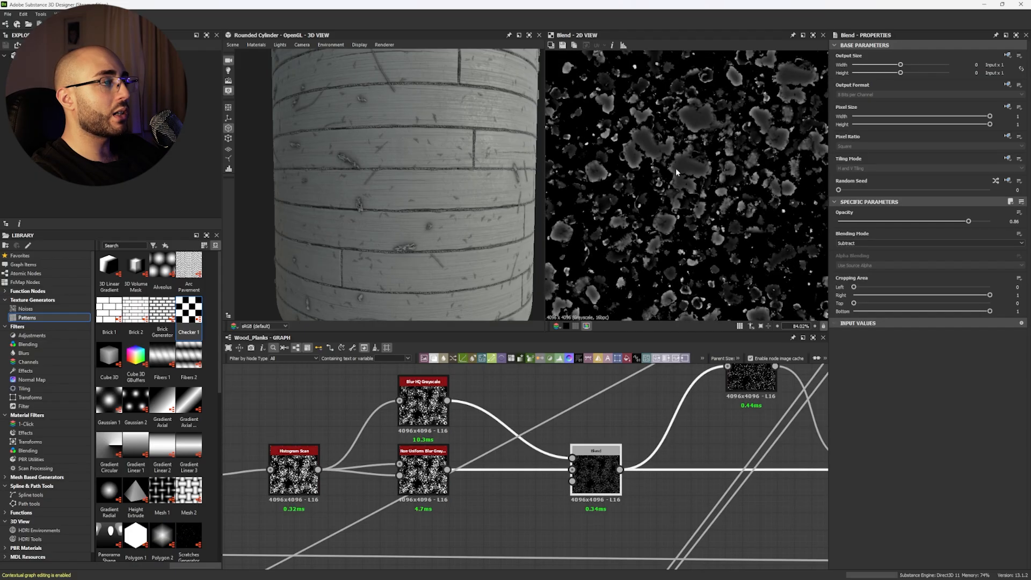
scroll(637, 173, "up", 5)
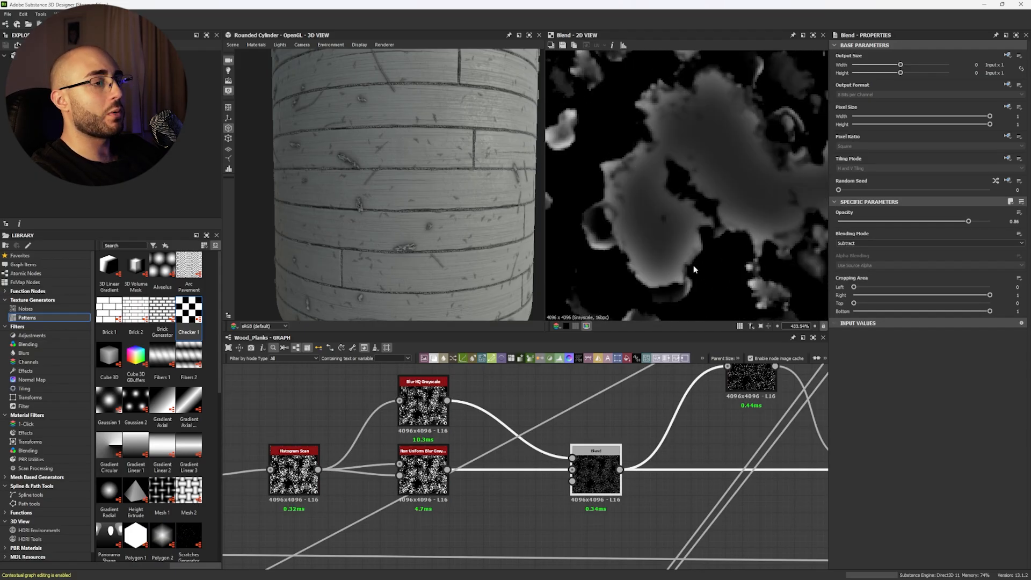
Duplicate the Subtract Blend, raise the copy's Opacity slightly to test the effect, and delete the copy.
key("ctrl+d")
scroll(684, 212, "down", 6)
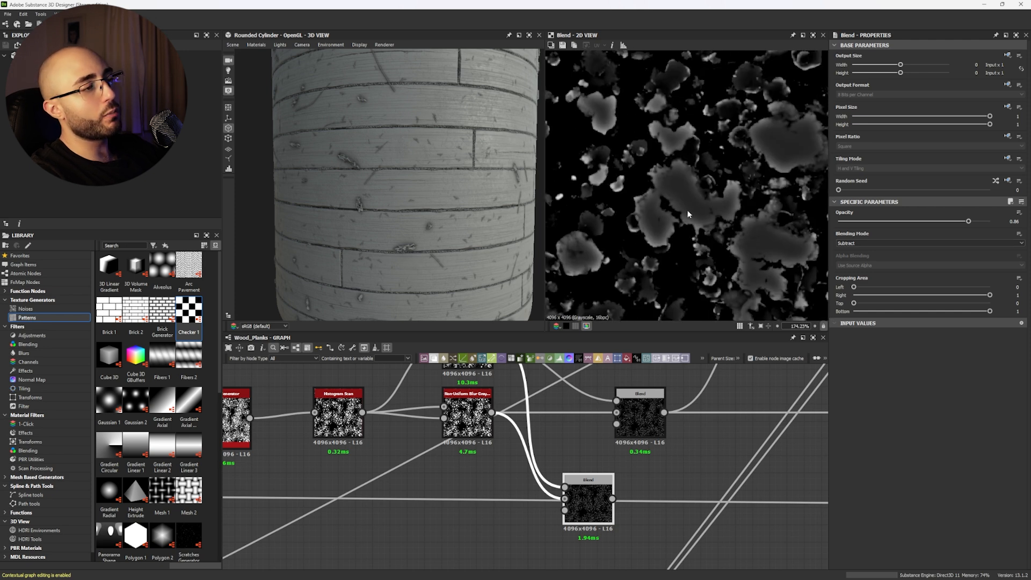
mouse_move(968, 220)
left_mouse_down()
mouse_move(990, 220)
mouse_move(976, 225)
left_mouse_up()
scroll(681, 190, "up", 4)
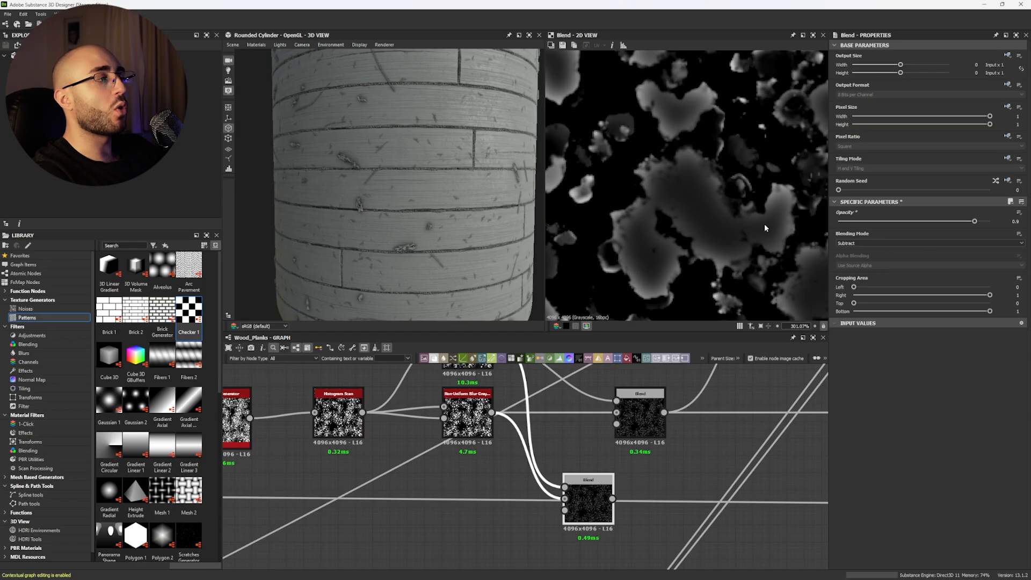
key("Delete")
Compare the Subtract Blend, the Histogram Scan after it, and the Max (Lighten) Blend that merges them.
middle_click_drag(623, 447, 437, 466)
scroll(614, 454, "down", 2)
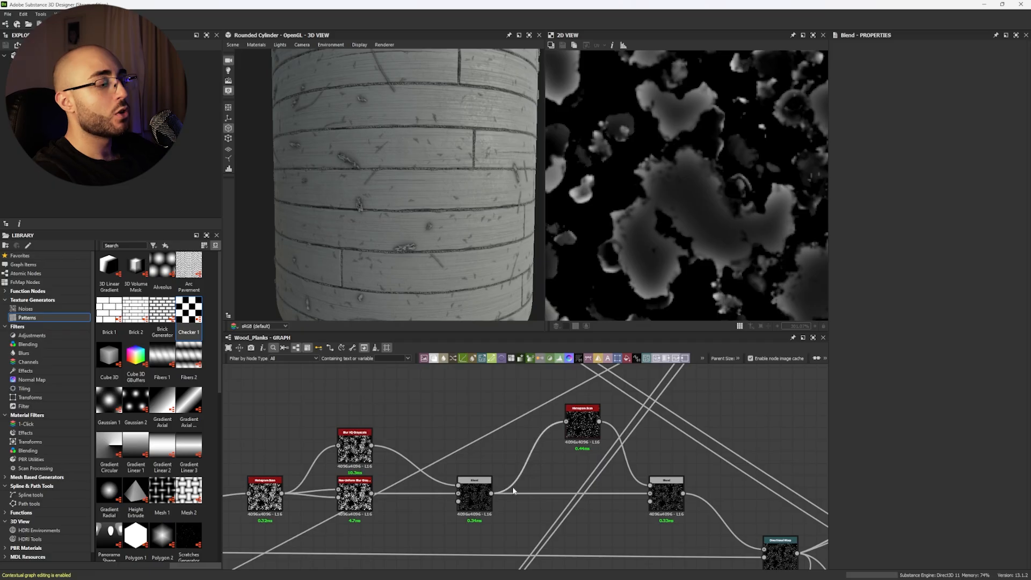
double_click(486, 506)
double_click(584, 430)
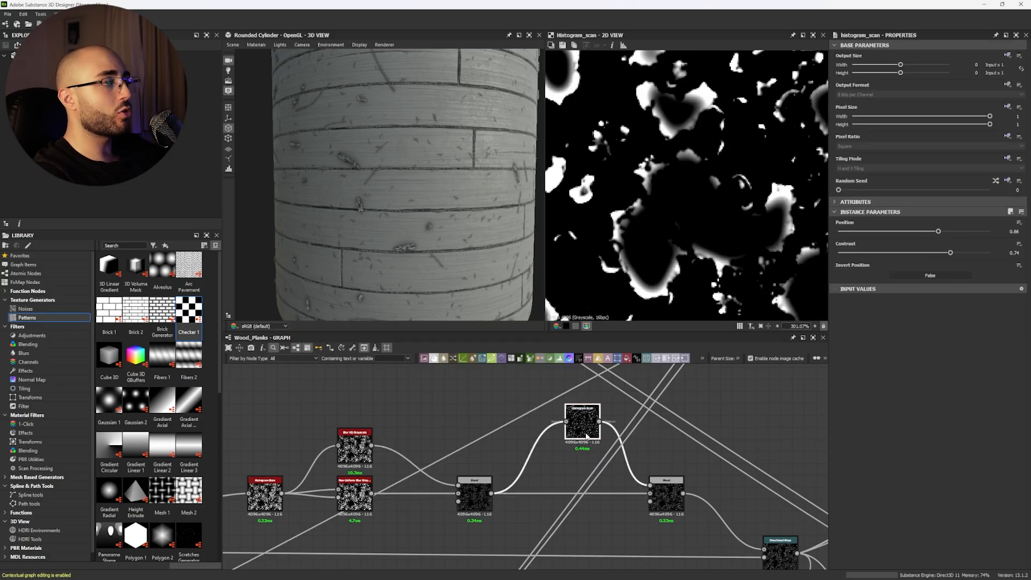
double_click(677, 507)
scroll(665, 168, "up", 5)
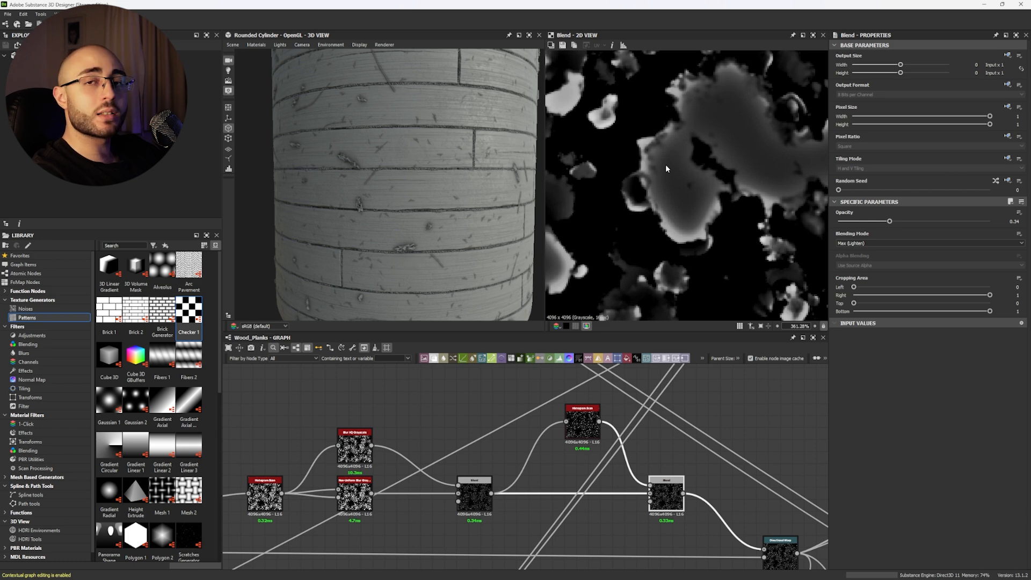
scroll(687, 375, "down", 3)
scroll(618, 473, "up", 5)
Preview the Directional Warp and the plank height mask driving it, checking how the moss shapes distort at the plank gaps.
double_click(654, 497)
scroll(689, 258, "down", 10)
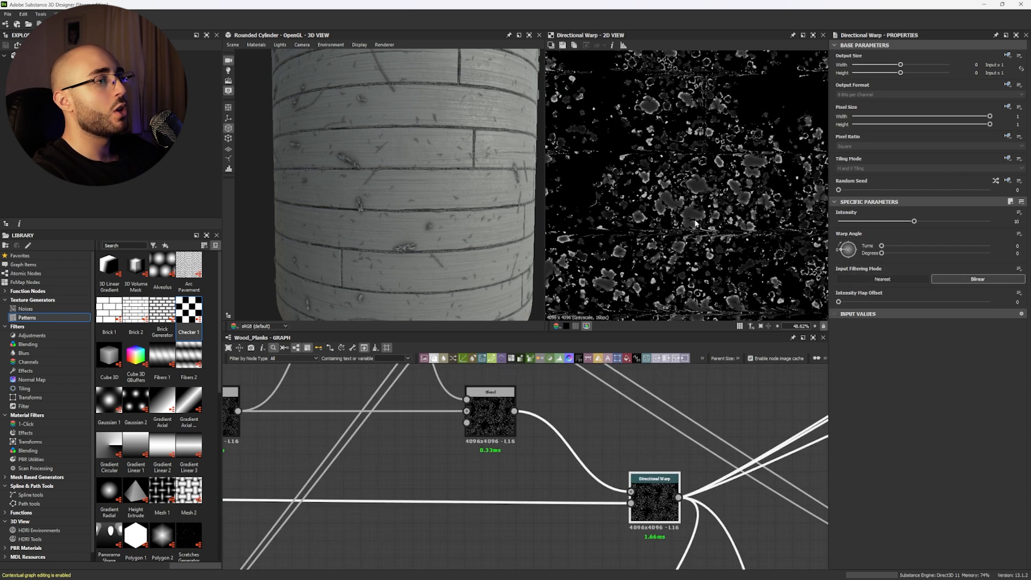
double_click(631, 503)
scroll(725, 237, "down", 7)
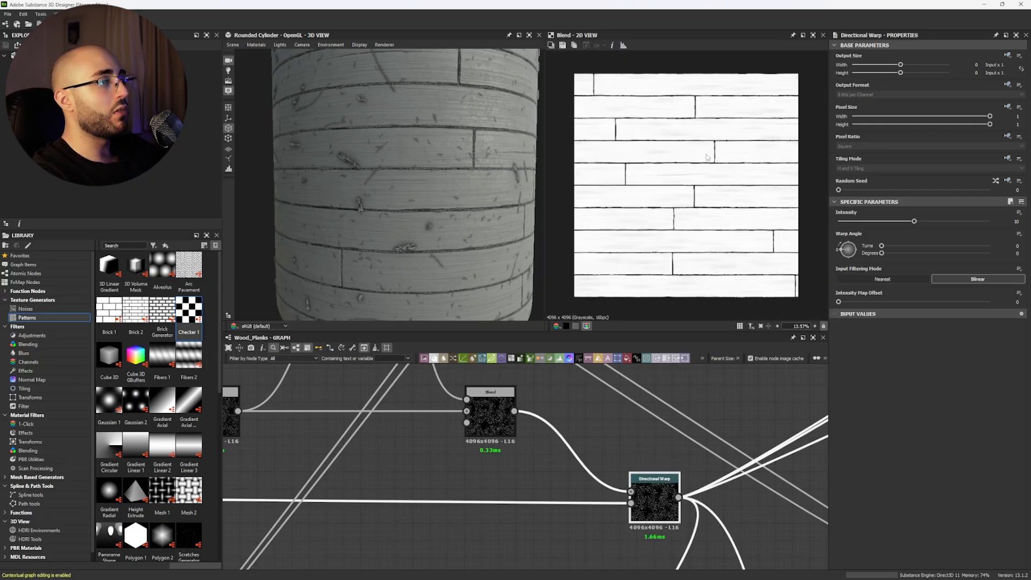
scroll(666, 179, "up", 7)
double_click(670, 483)
scroll(579, 258, "up", 1)
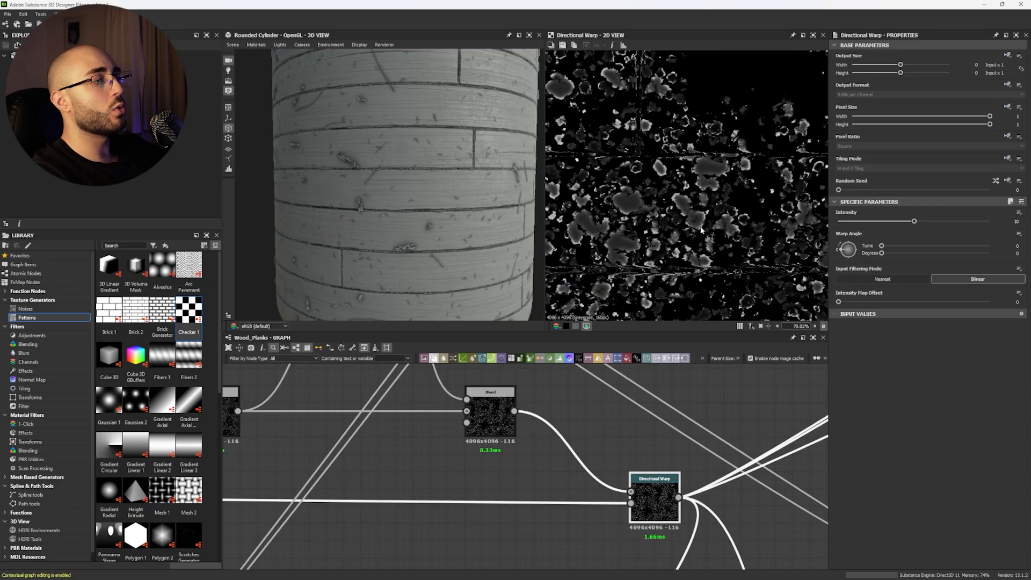
scroll(678, 473, "down", 6)
Trace the Directional Warp's output to the Copy Blend over the planks and check that node's Opacity and result.
middle_click_drag(680, 480, 636, 374)
scroll(602, 267, "up", 5)
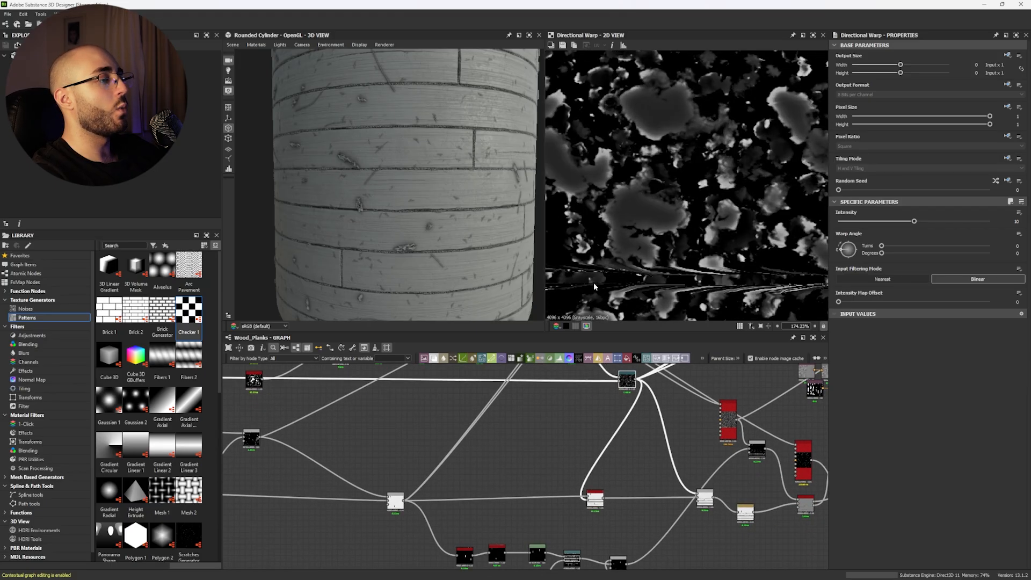
scroll(625, 280, "down", 5)
scroll(564, 493, "down", 3)
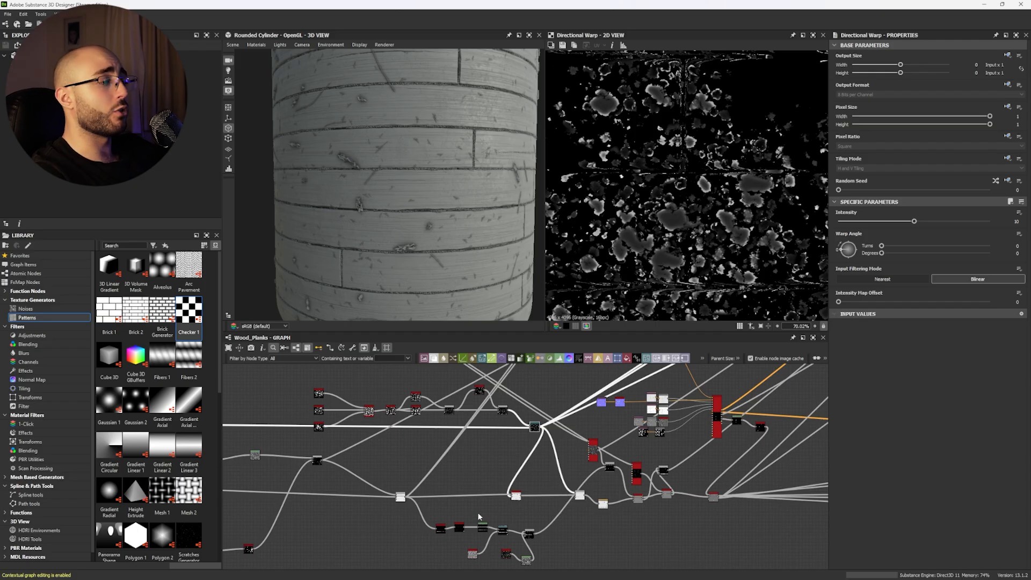
scroll(483, 507, "up", 8)
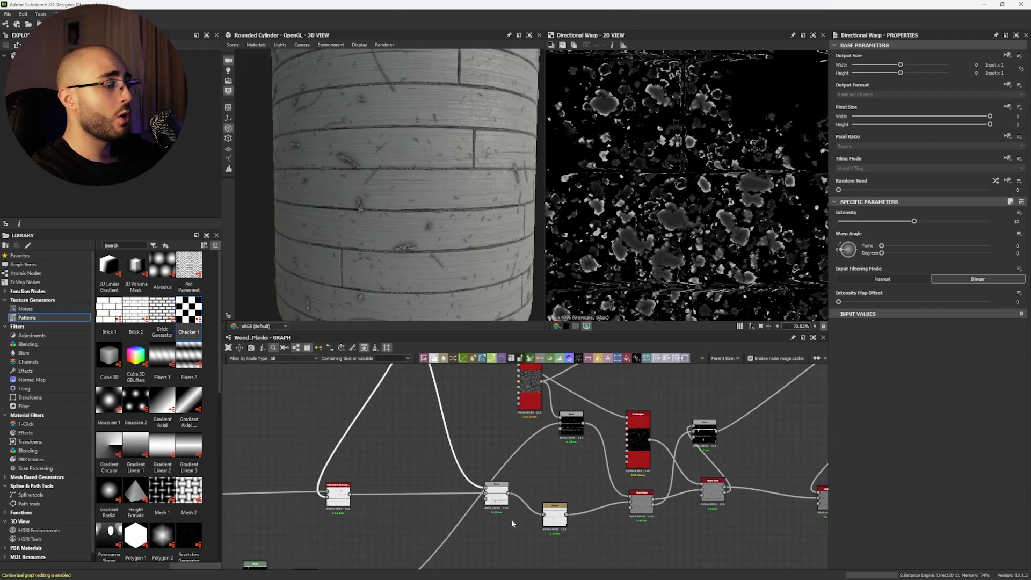
double_click(472, 478)
scroll(679, 205, "up", 4)
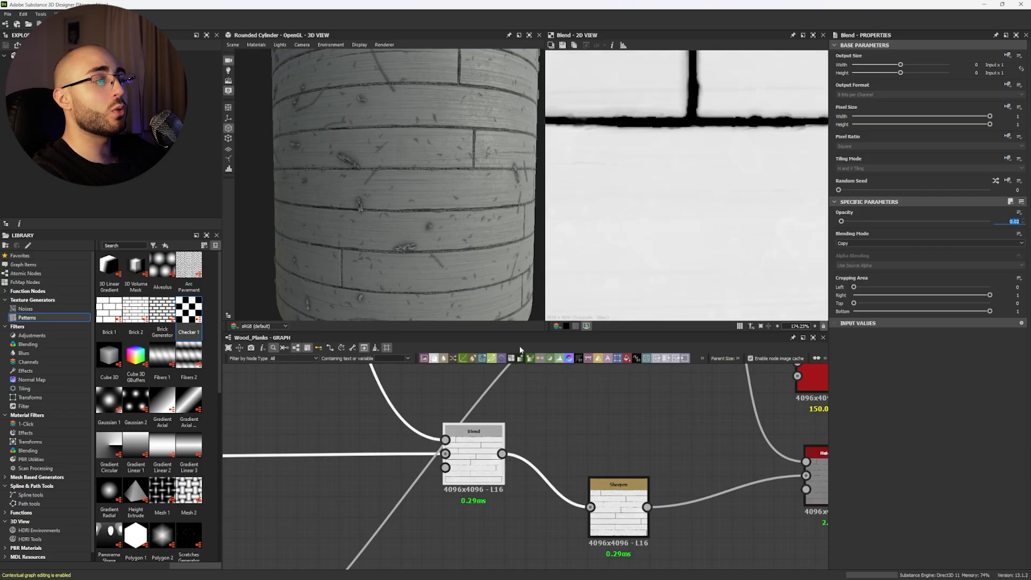
Switch the 3D view to the Plane (hi-res) mesh and inspect the plank surface up close under a rotated environment light.
left_click(233, 45)
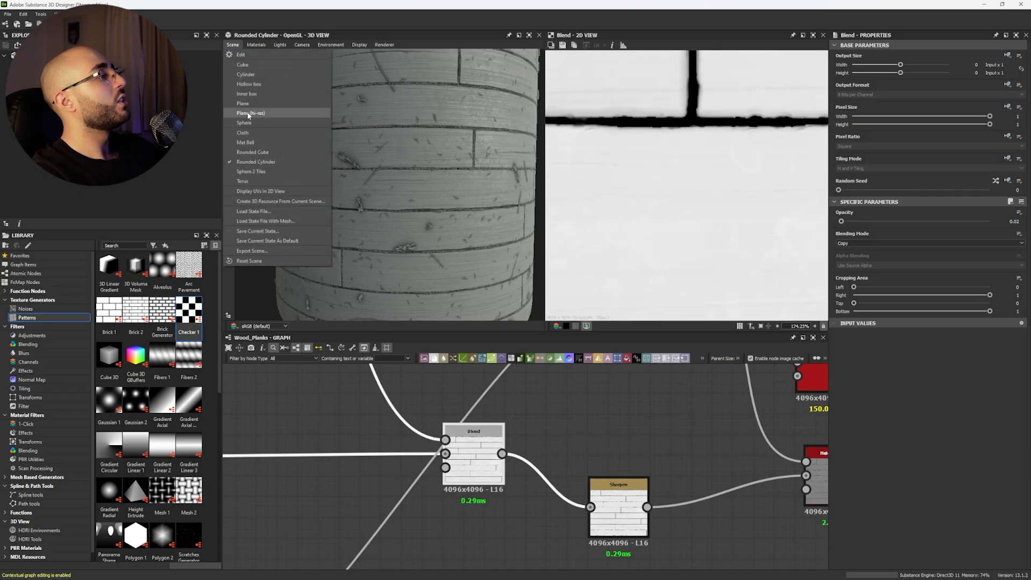
left_click(249, 115)
left_click_drag(364, 195, 414, 73)
scroll(392, 134, "up", 8)
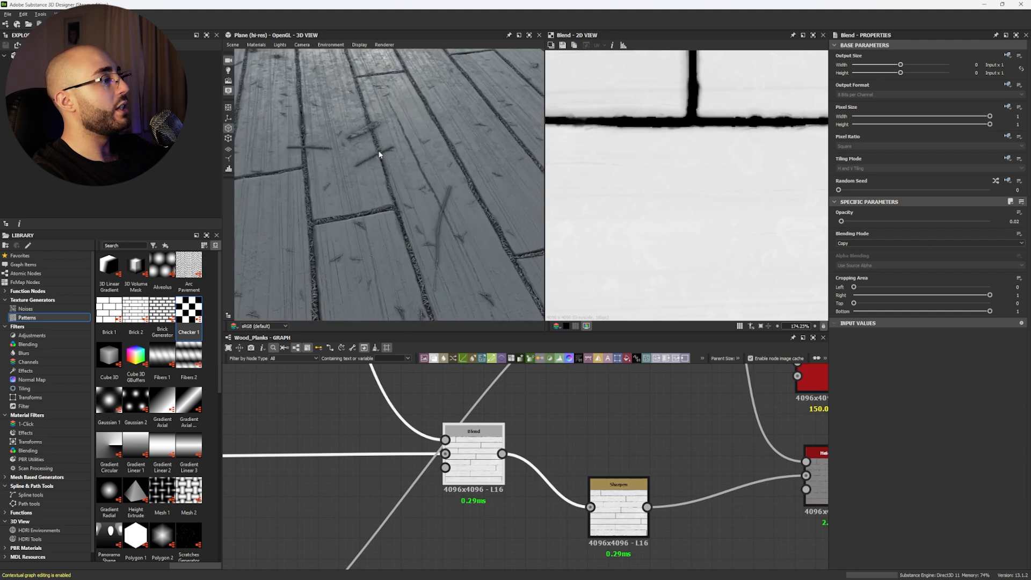
middle_click_drag(381, 154, 357, 230)
left_click_drag(356, 230, 421, 260)
right_click_drag(420, 260, 502, 276, "ctrl+shift")
middle_click_drag(429, 190, 398, 168)
scroll(398, 168, "up", 4)
left_click_drag(398, 168, 323, 255)
scroll(388, 436, "down", 4)
Trace the Directional Warp's link into the Blur Map input of the planks' Non Uniform Blur Grayscale and preview the warp.
middle_click_drag(388, 436, 526, 441)
left_click(452, 455)
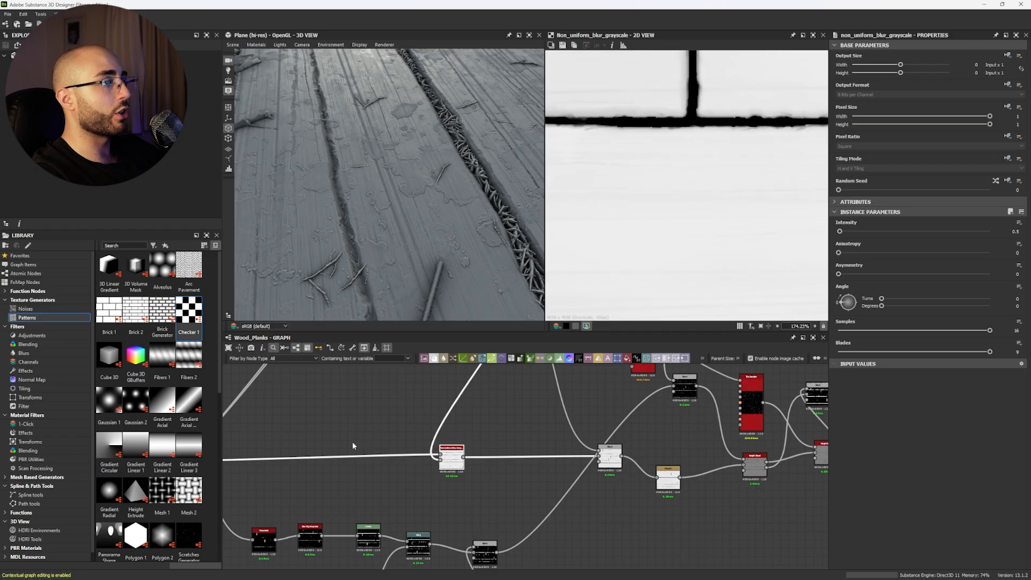
scroll(523, 456, "down", 4)
scroll(544, 424, "up", 4)
double_click(568, 380)
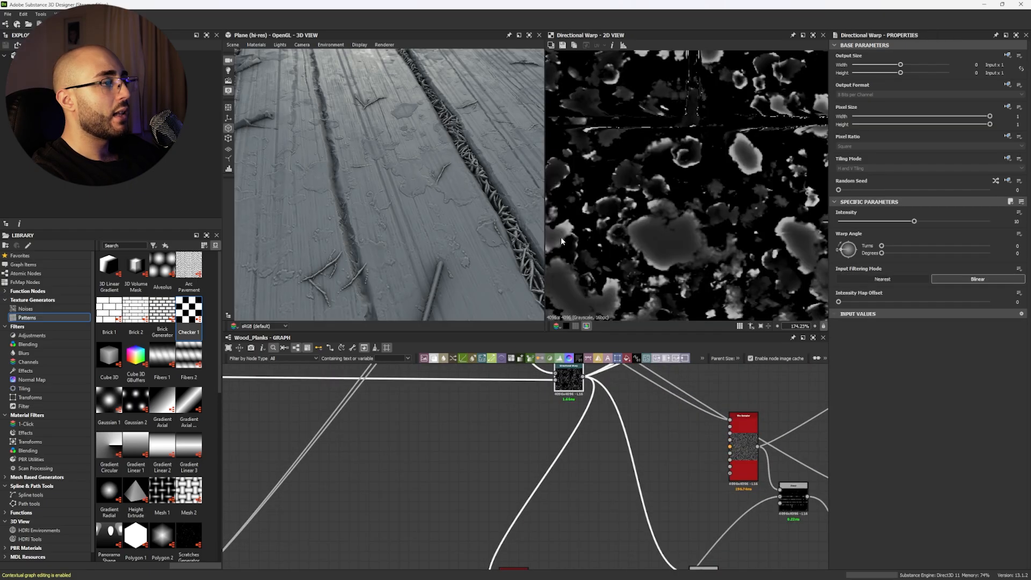
scroll(603, 439, "down", 3)
scroll(558, 489, "up", 4)
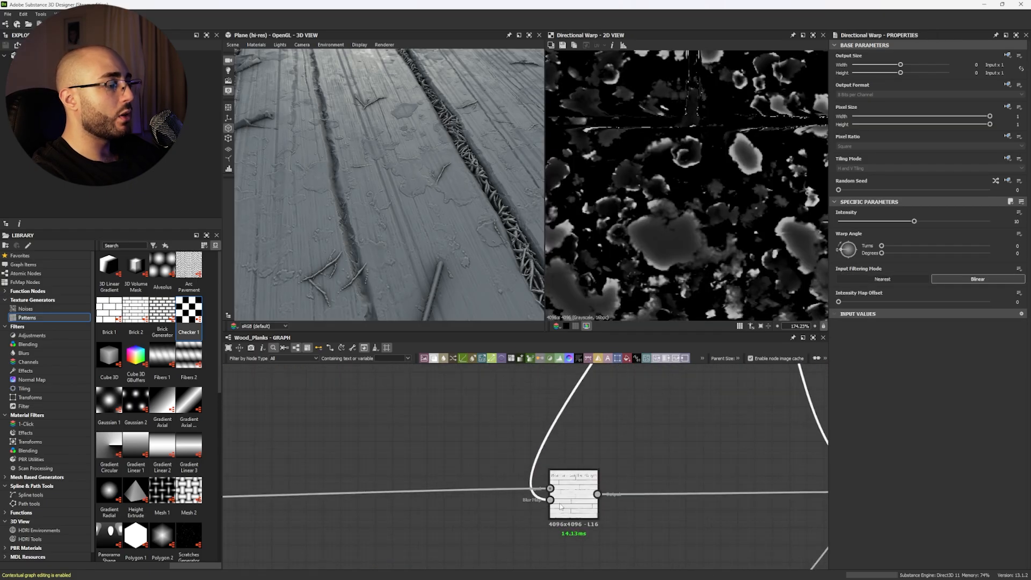
Preview the planks' Non Uniform Blur Grayscale and examine the matching surface detail on the 3D plane from several angles.
double_click(569, 507)
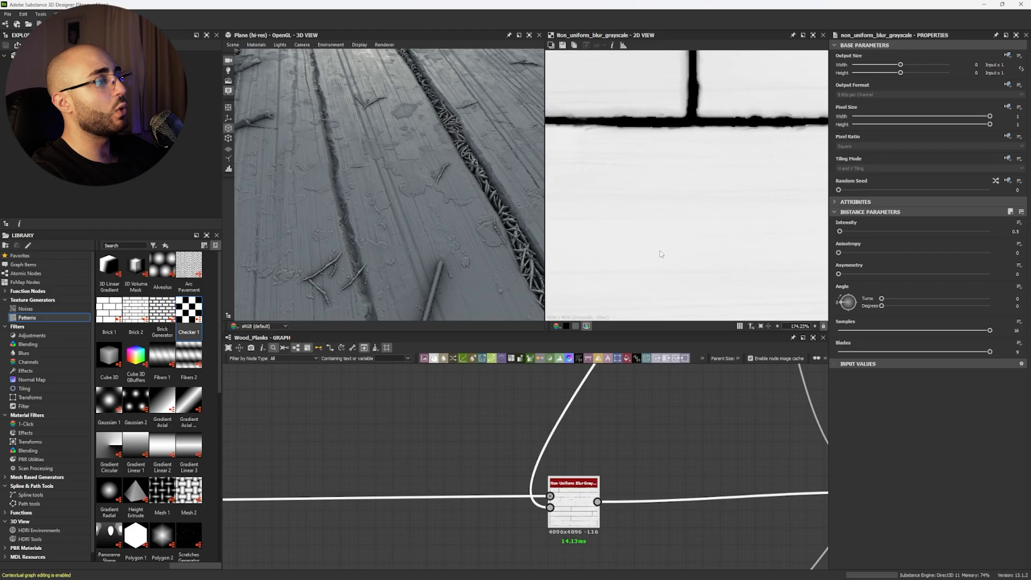
left_click_drag(405, 179, 445, 183)
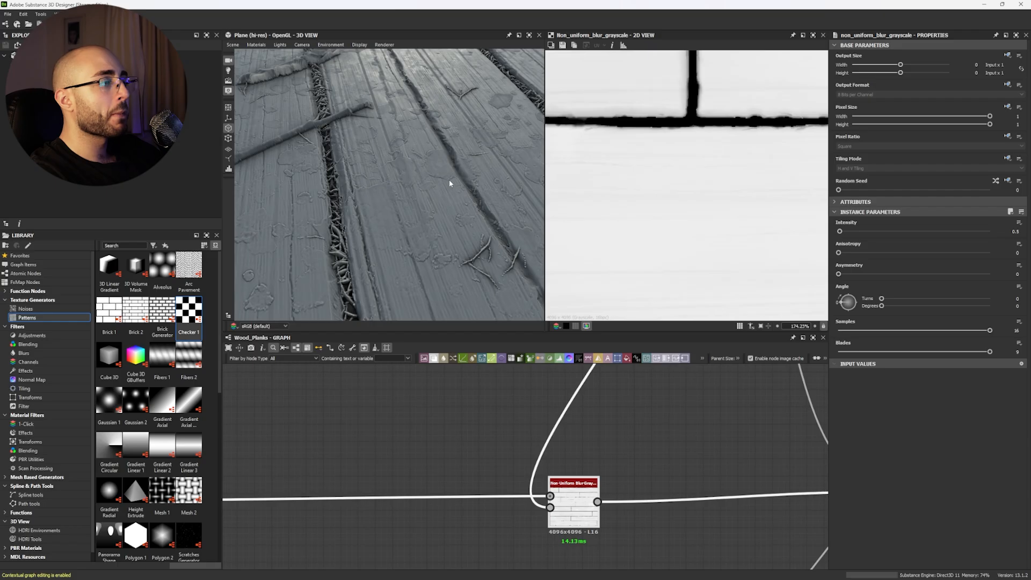
left_click_drag(415, 187, 364, 186)
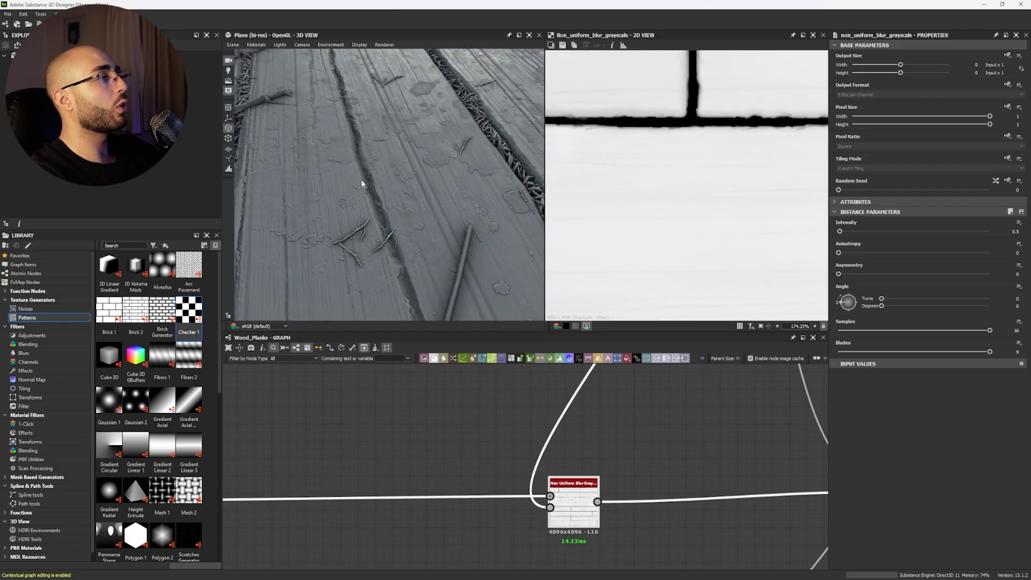
scroll(691, 469, "down", 3)
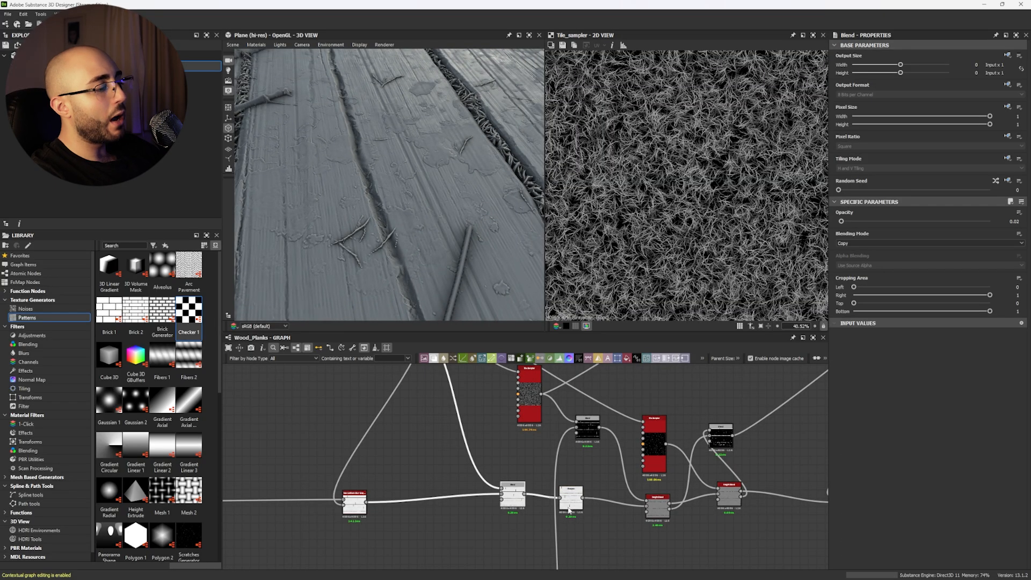
Preview the planks' Sharpen node, link the preceding Blend straight into the Height Blend to bypass it, and check the plank surface in 3D.
scroll(572, 500, "up", 2)
double_click(573, 501)
scroll(620, 241, "up", 5)
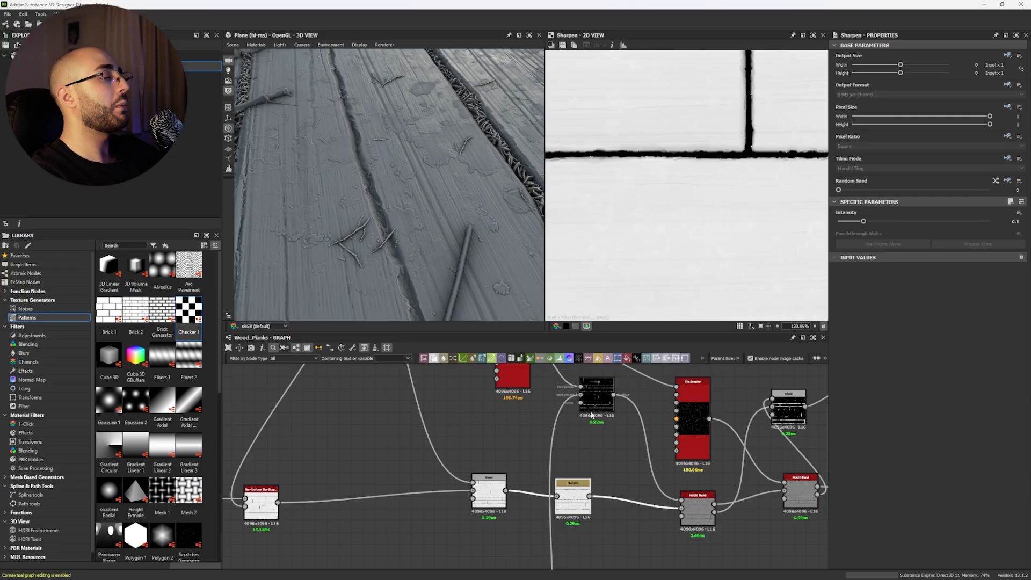
left_click_drag(505, 490, 680, 508)
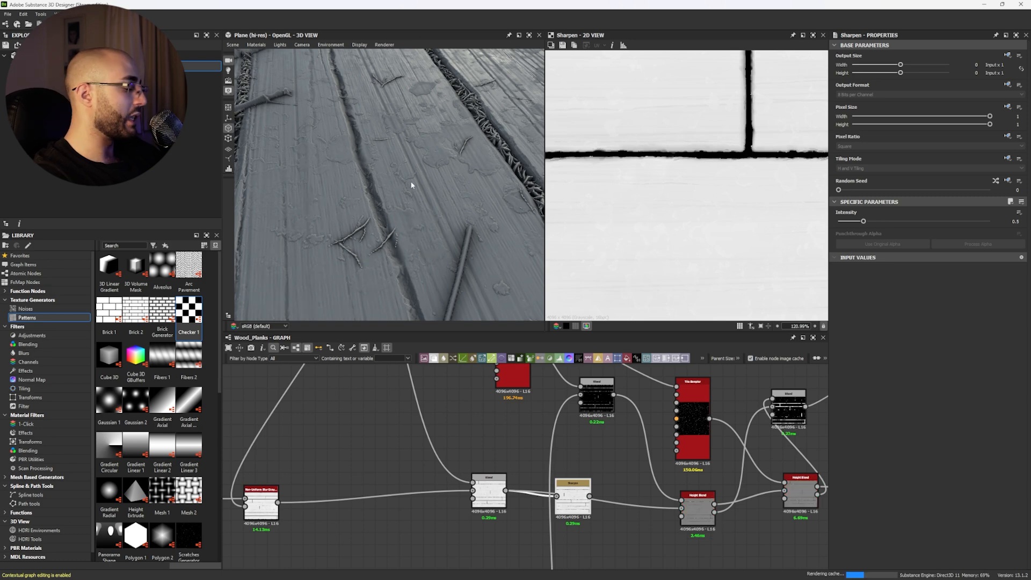
left_click_drag(405, 185, 389, 182)
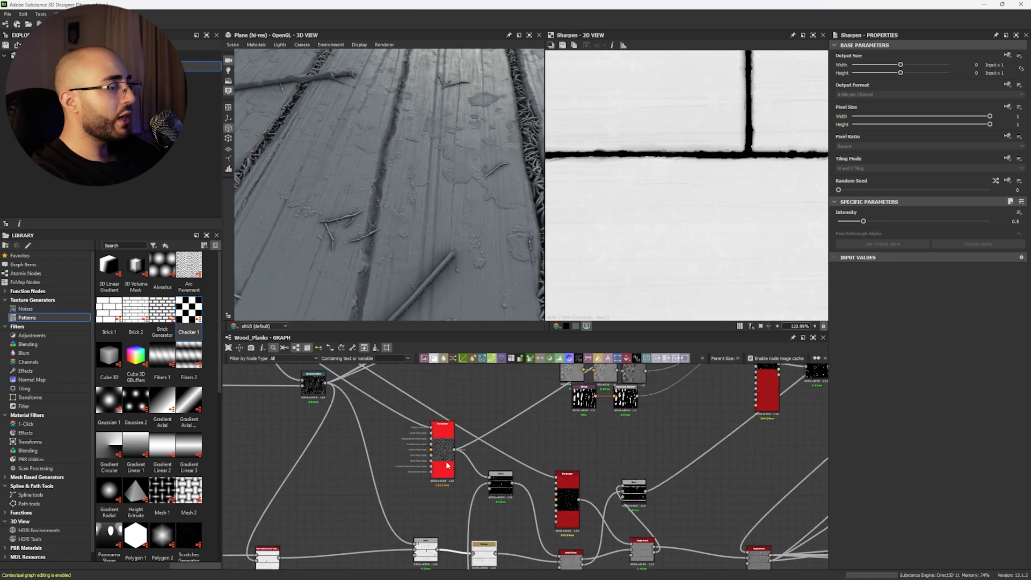
Preview the dense and sparse Tile Sampler branch patterns and the Multiply Blend that masks the dense one to the plank gaps.
double_click(446, 465)
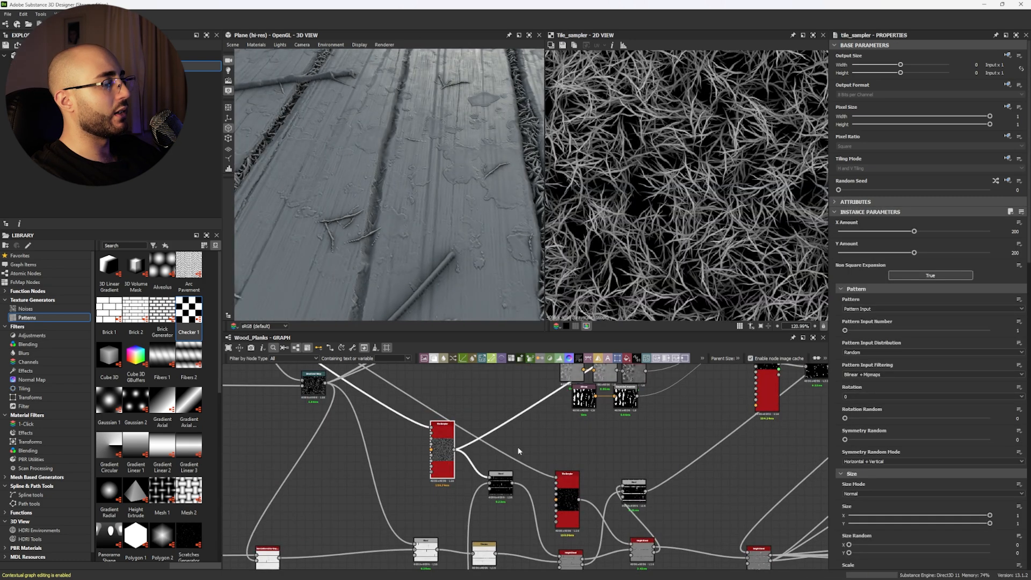
double_click(567, 499)
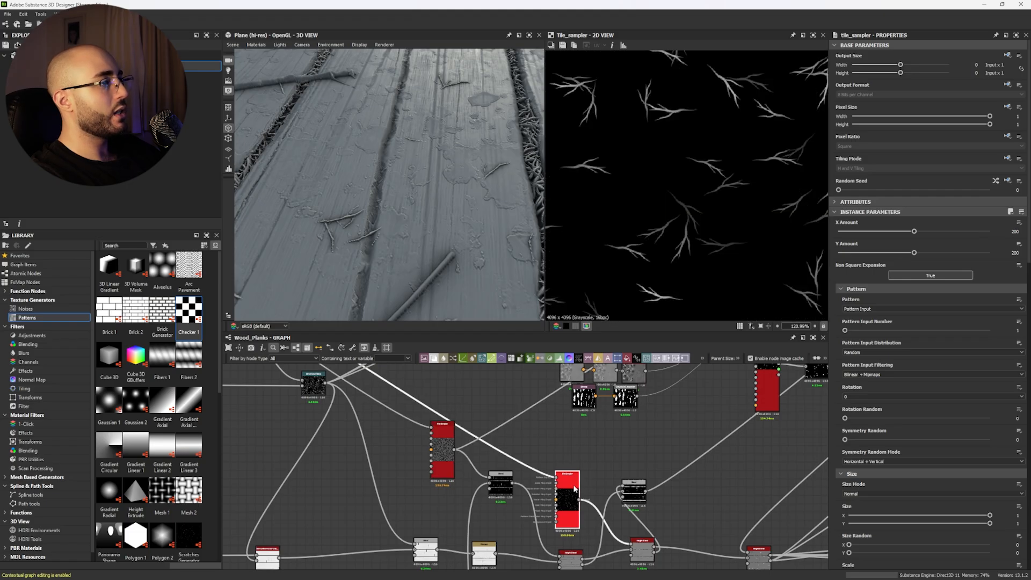
double_click(451, 457)
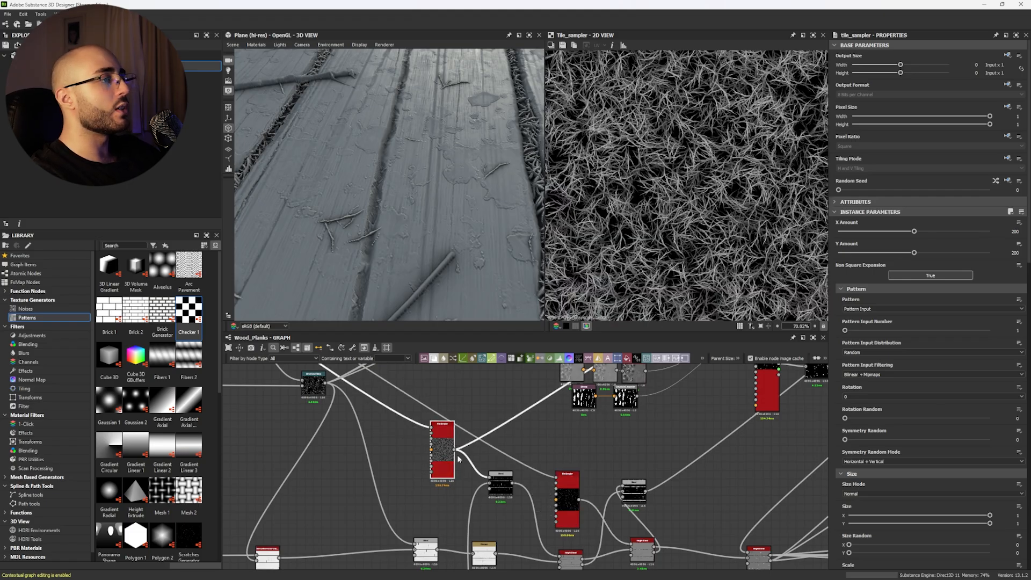
scroll(487, 375, "down", 3)
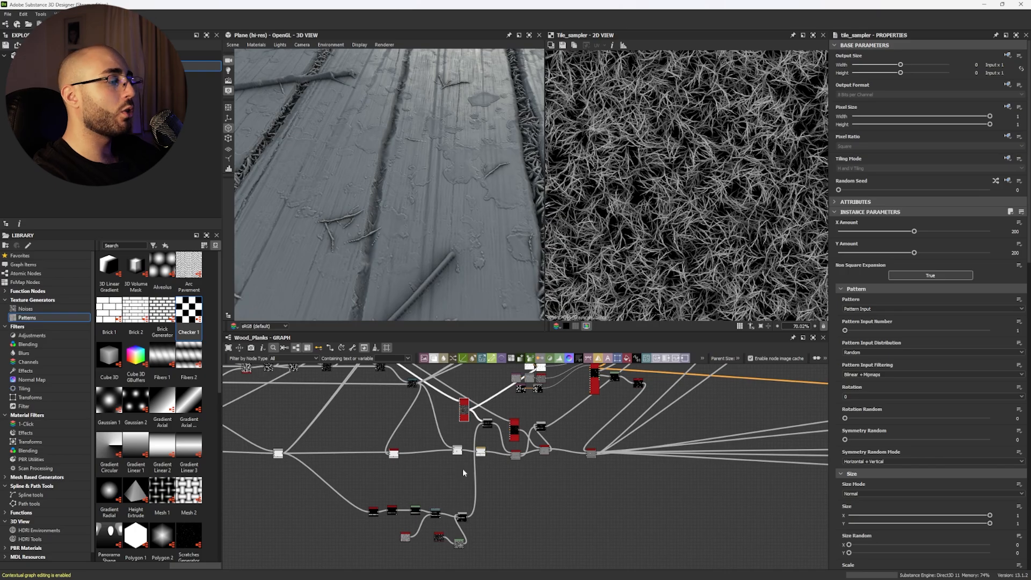
scroll(462, 468, "up", 3)
double_click(493, 406)
scroll(677, 220, "up", 2)
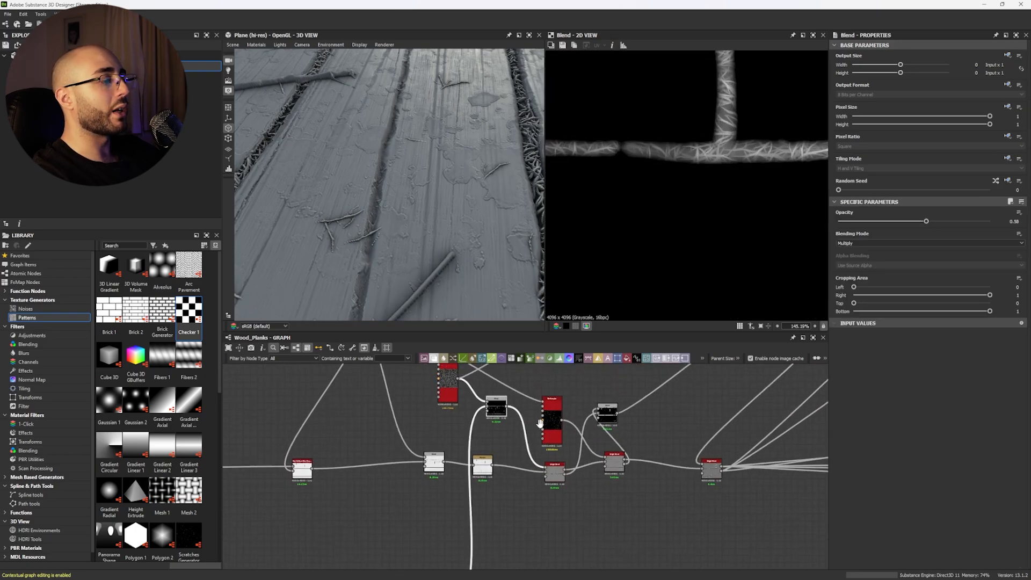
scroll(540, 423, "up", 2)
Compare the sparse Tile Sampler's branch pattern with the twigs scattered on the 3D planks from several angles.
left_click_drag(349, 172, 480, 250)
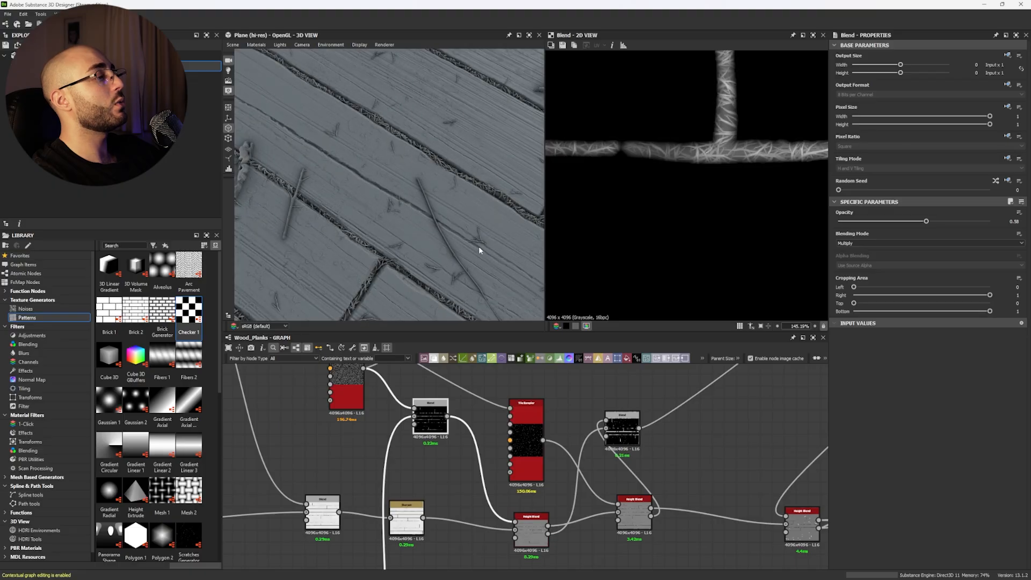
left_click_drag(449, 115, 392, 236)
double_click(526, 430)
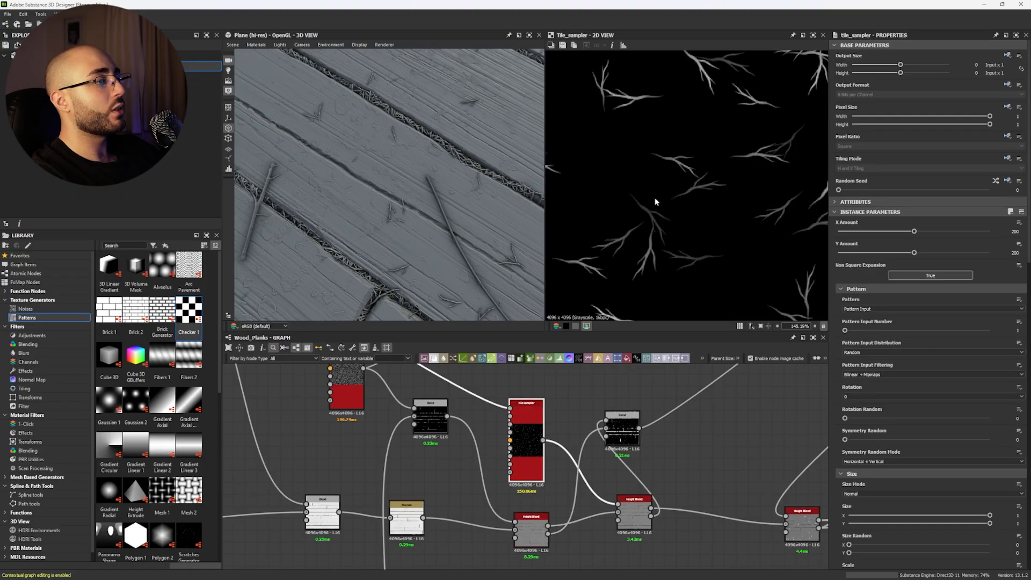
left_click_drag(321, 191, 392, 230)
left_click_drag(428, 260, 438, 178)
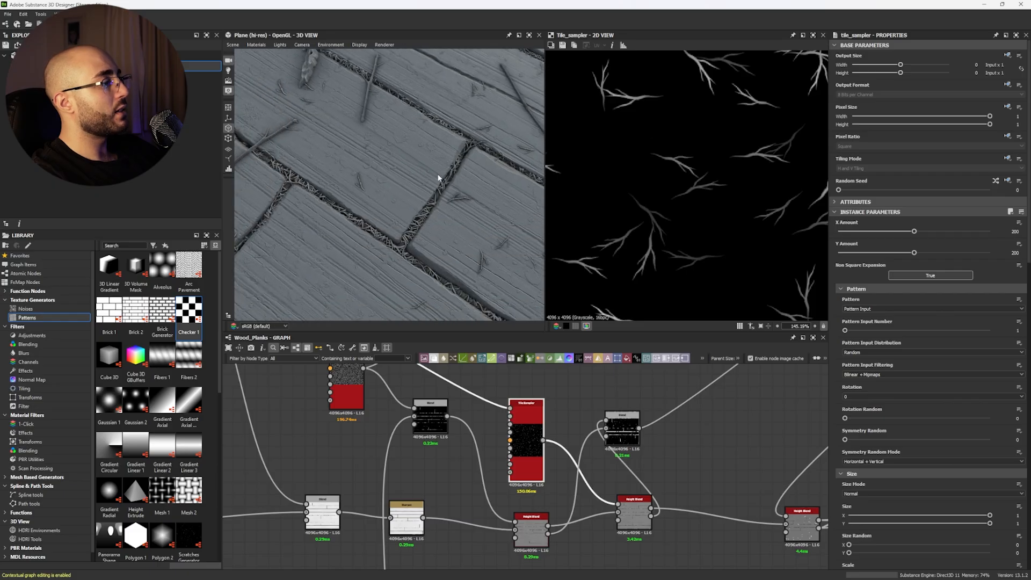
left_click_drag(280, 172, 450, 257)
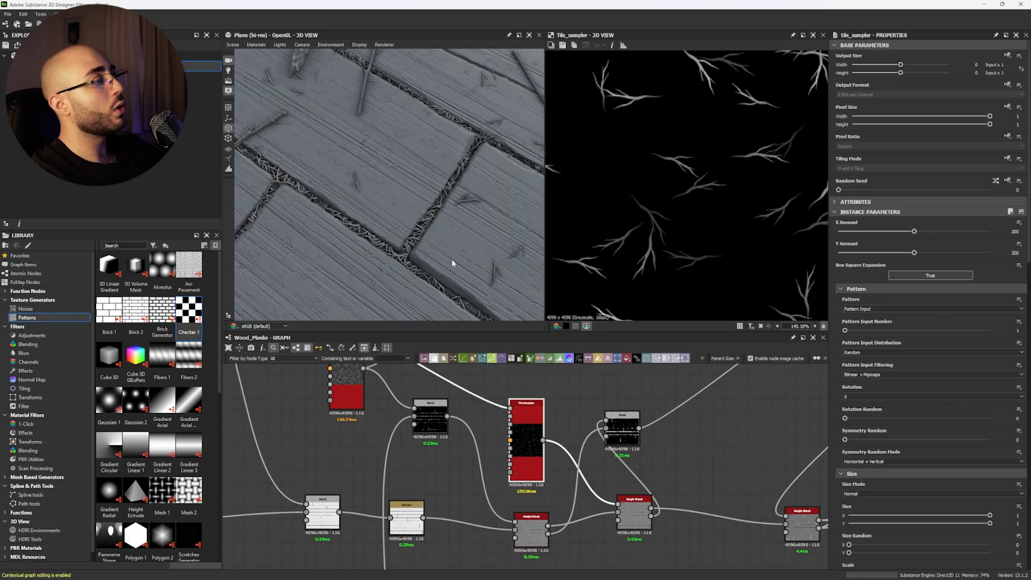
Locate the node chain that builds the branch shape and preview its final Multiply Blend fitted to the view.
scroll(523, 483, "down", 3)
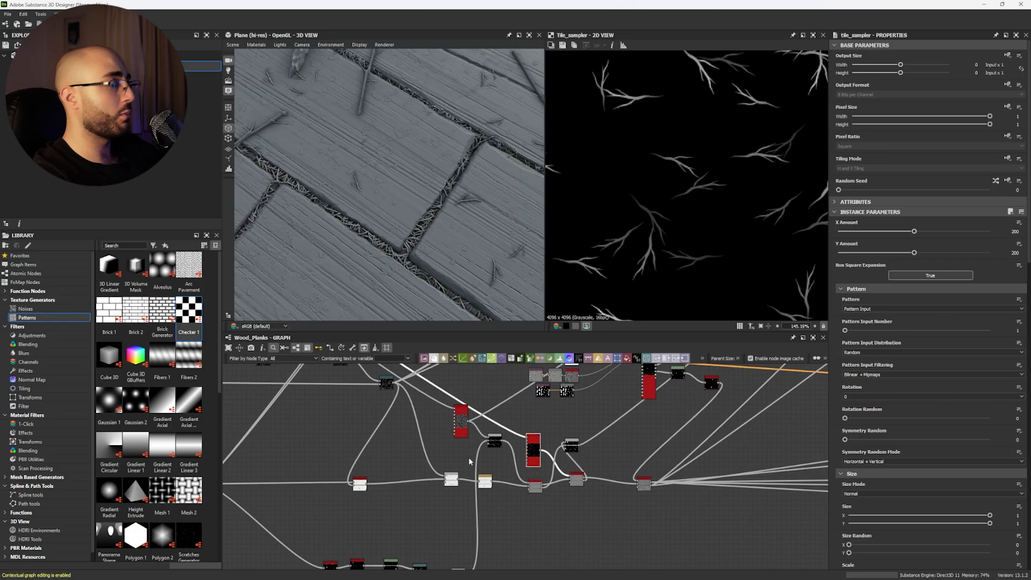
scroll(425, 472, "down", 5)
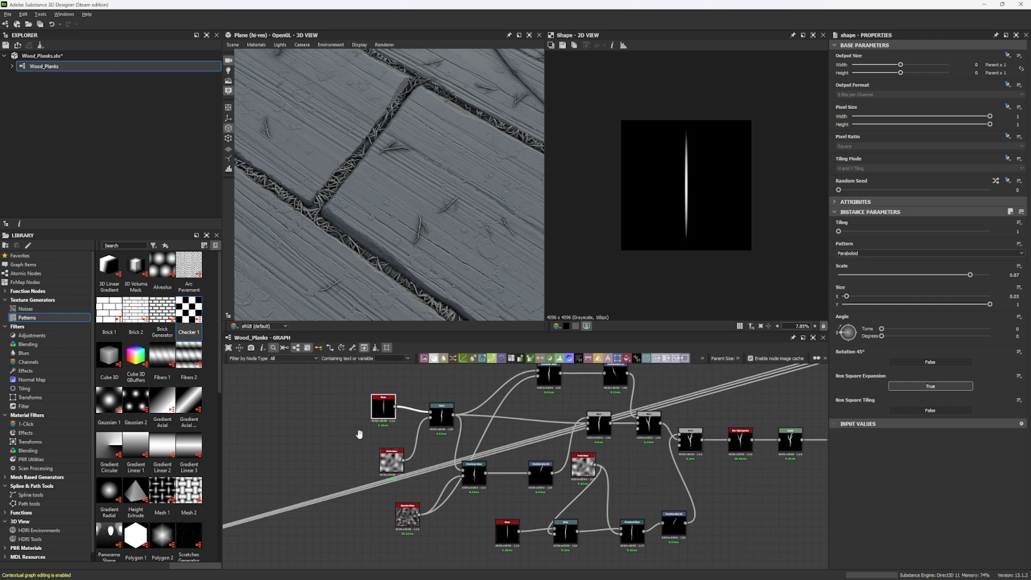
scroll(360, 432, "up", 3)
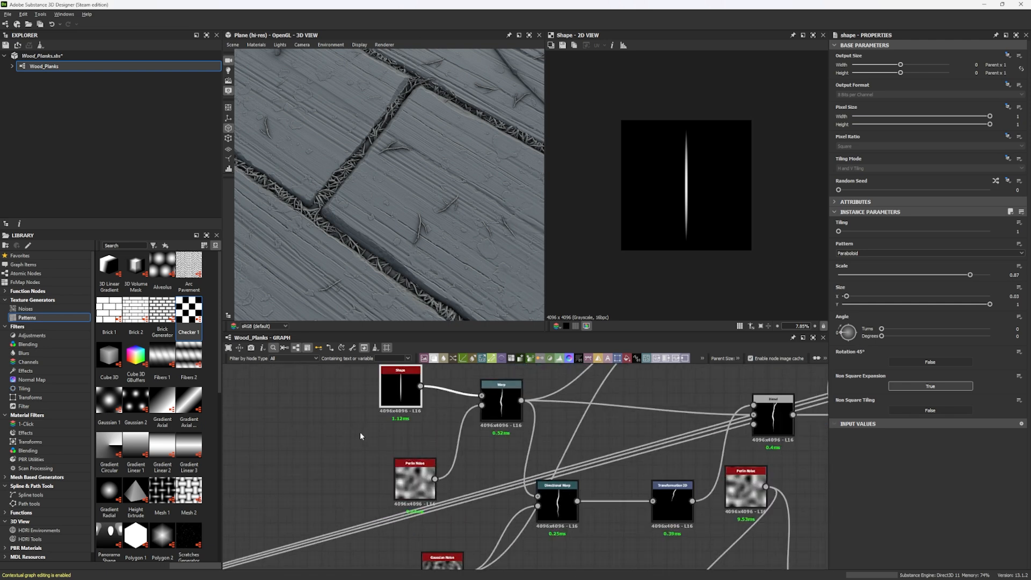
scroll(359, 432, "down", 3)
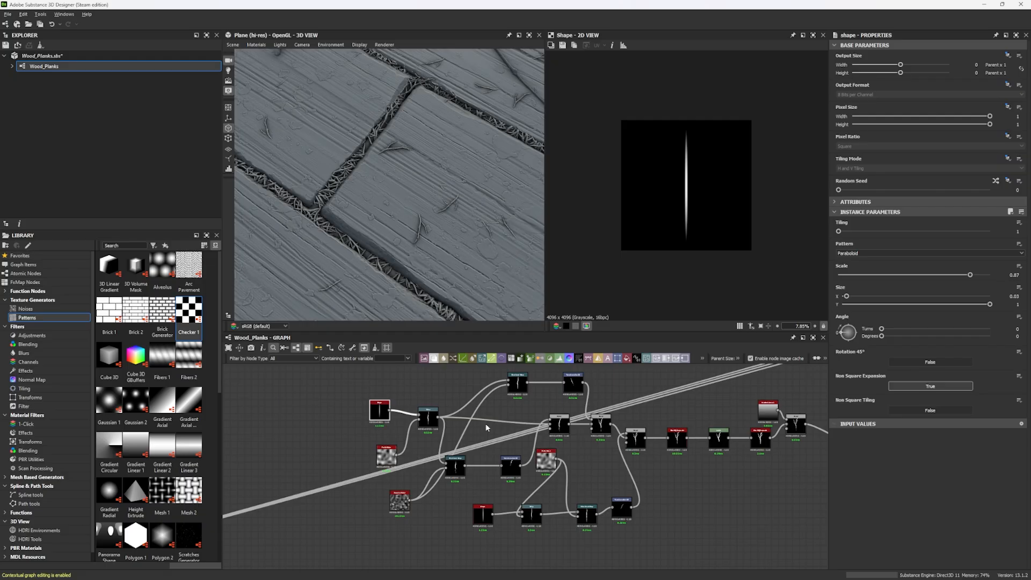
middle_click_drag(796, 425, 769, 427)
left_click_drag(768, 427, 769, 442)
double_click(769, 441)
key("f")
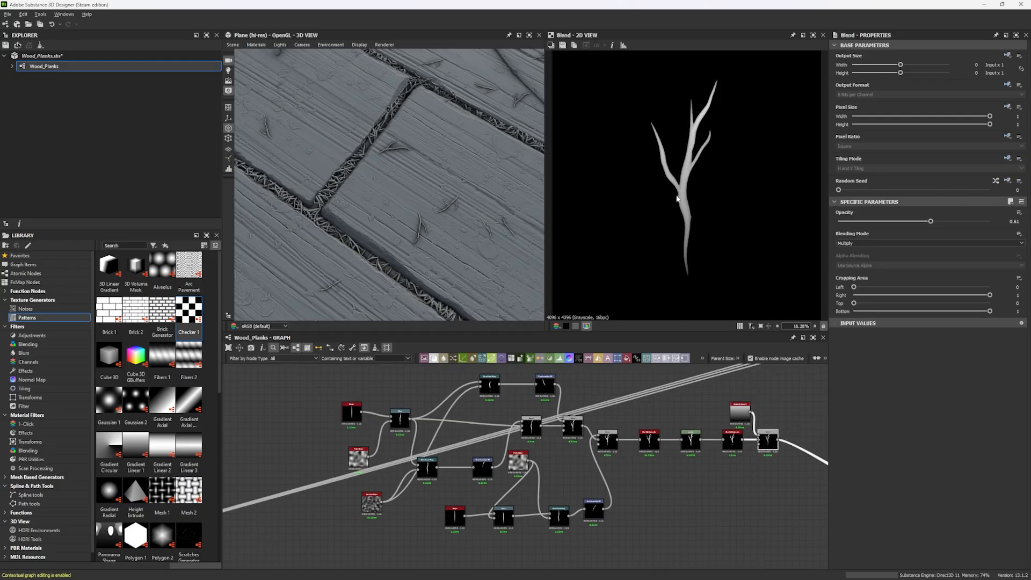
scroll(358, 418, "up", 5)
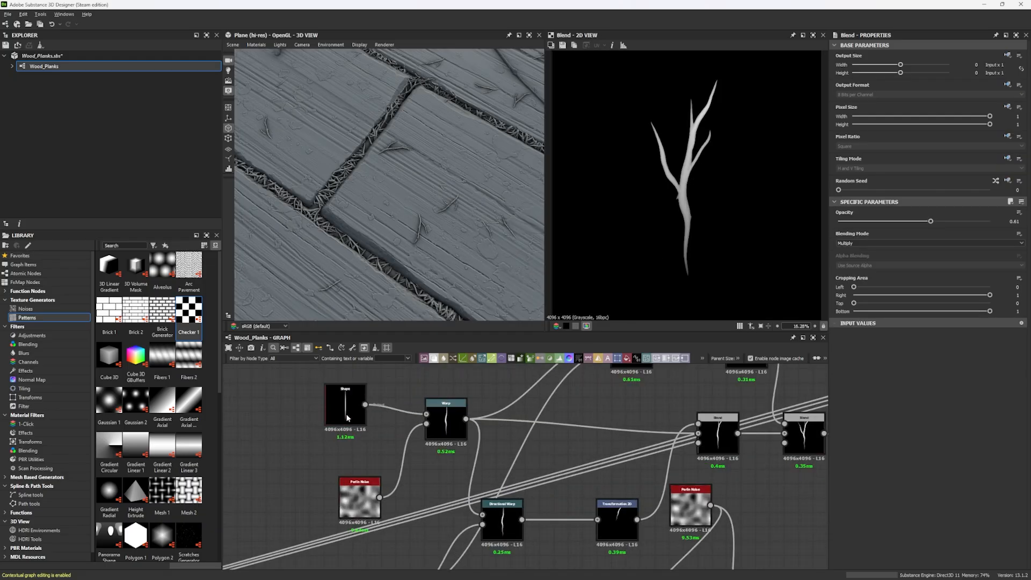
Preview the branch's source Shape node and check its Paraboloid pattern, Scale and Size X values.
double_click(345, 415)
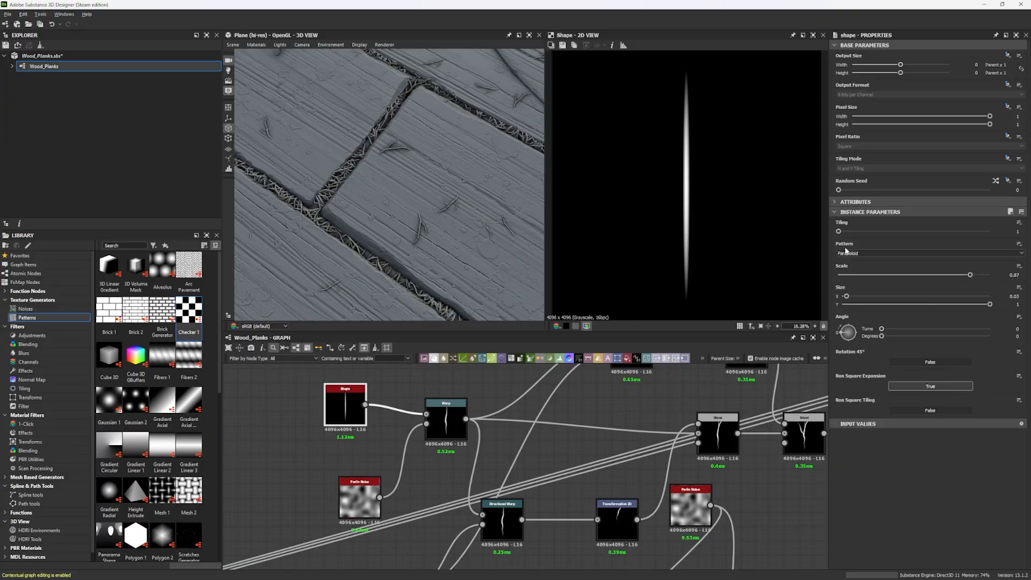
left_click(1007, 274)
left_click(1020, 295)
scroll(497, 410, "down", 3)
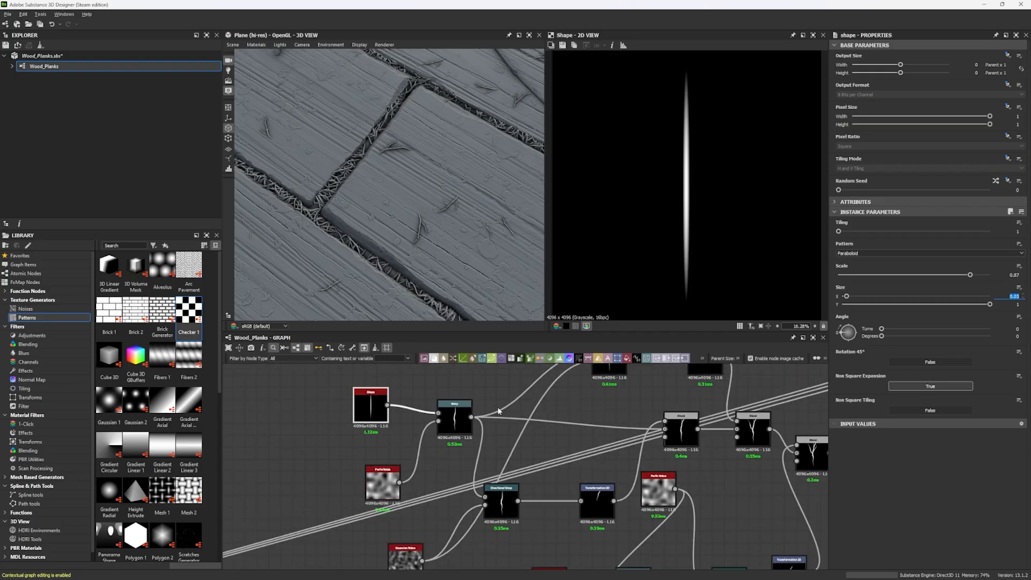
Preview the branch's Warp node and shift the Shape, Perlin Noise and Warp nodes away from the rest of the chain.
left_click(468, 414)
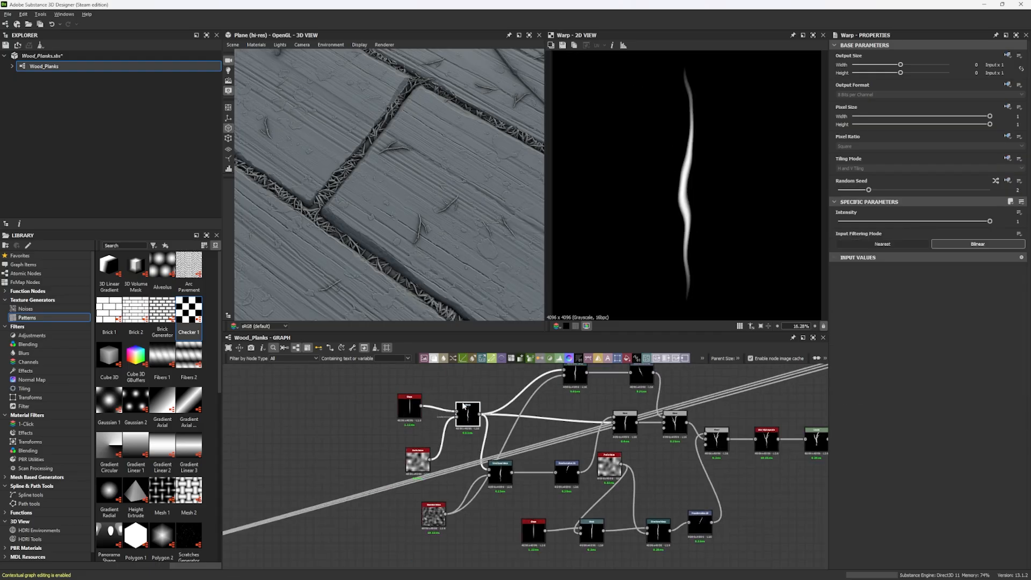
left_click_drag(370, 393, 462, 459)
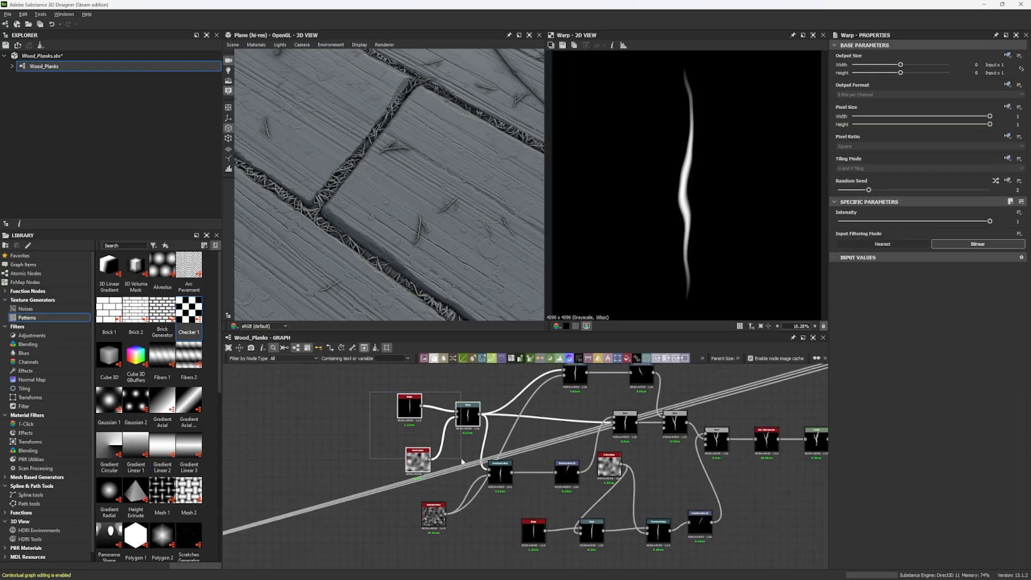
left_click_drag(468, 413, 435, 421)
Preview the two Max (Lighten) Blends that add side branches and the Blur HQ Grayscale further along the chain.
left_click(625, 424)
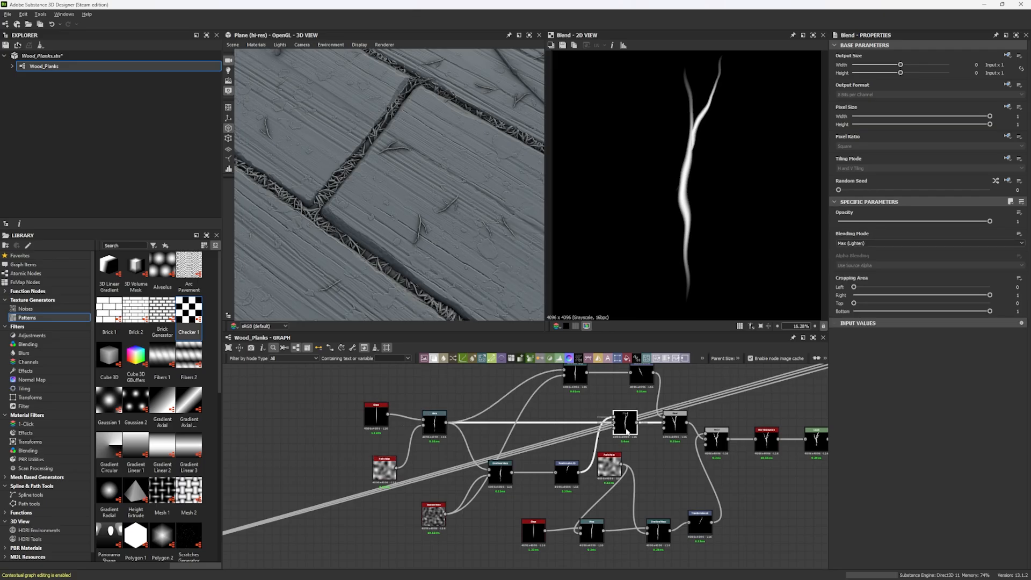
left_click(675, 424)
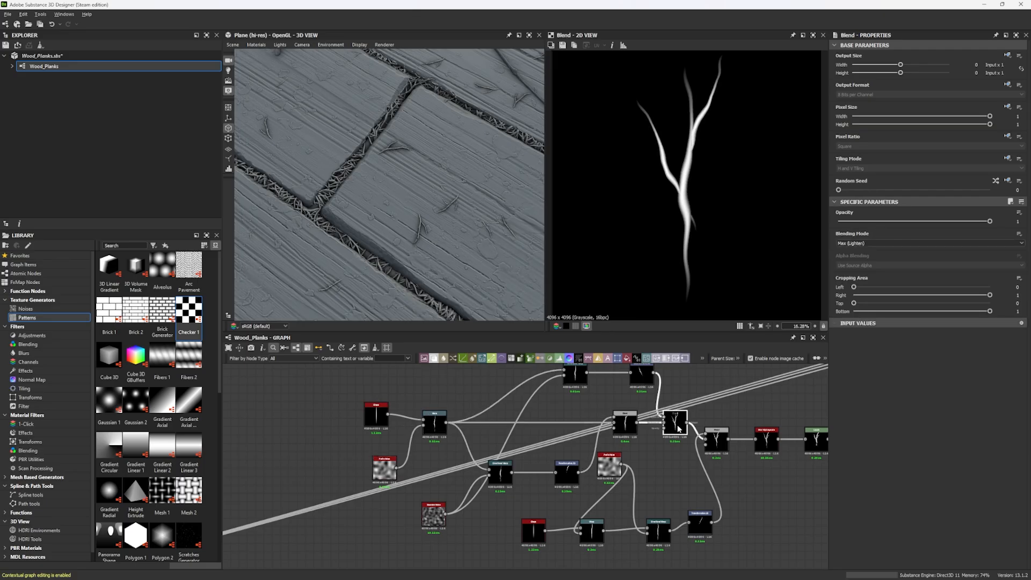
middle_click_drag(722, 457, 627, 478)
left_click(671, 459)
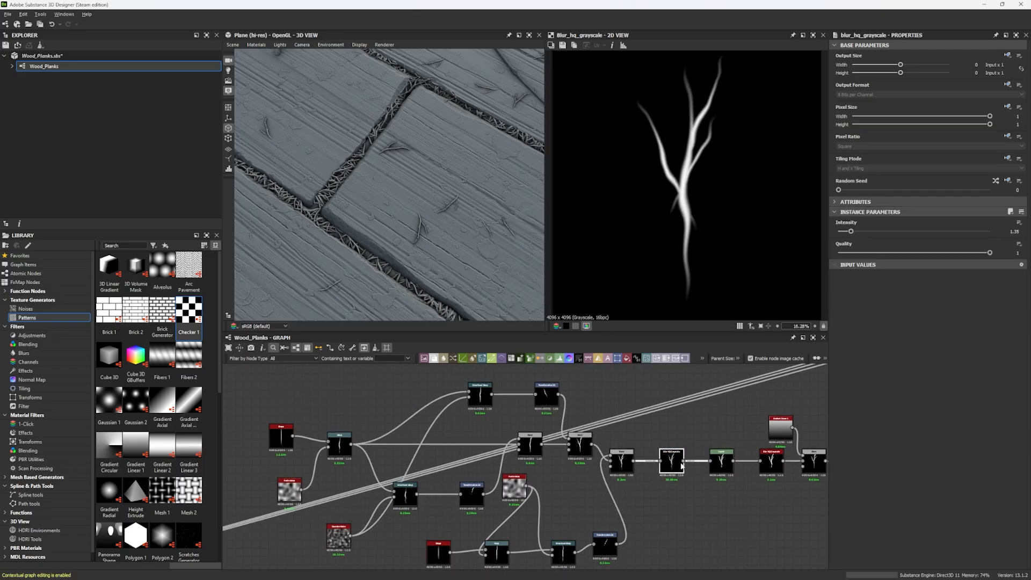
Move the lower Directional Warp and Transformation 2D pair above the other branch pair, and place the Gaussian Noise beside them.
left_click_drag(400, 471, 478, 502)
left_click_drag(474, 493, 450, 371)
left_click_drag(337, 549, 333, 406)
Preview the relocated Directional Warp and the rotated, scaled-down Transformation 2D that follows it.
left_click(381, 384)
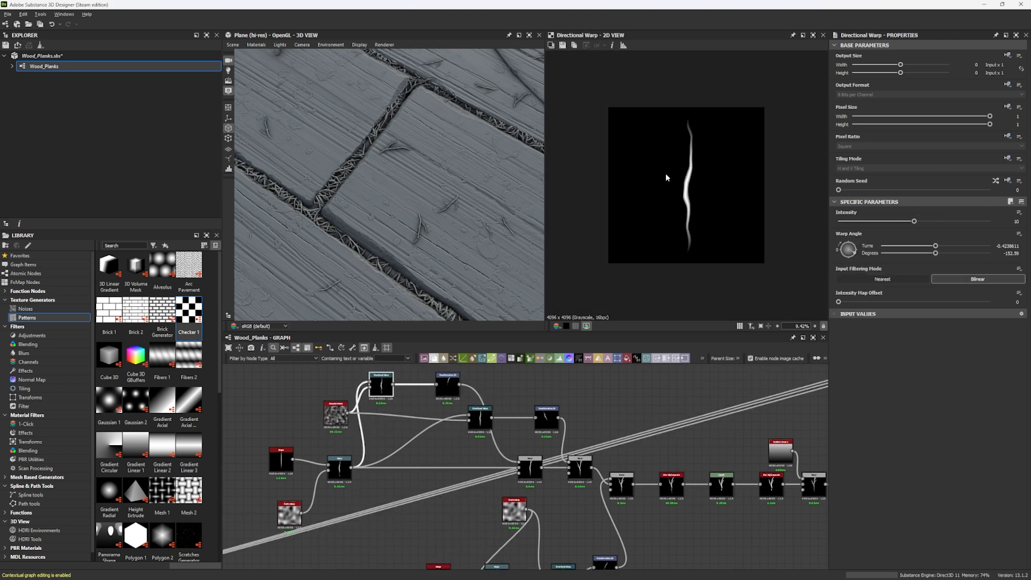
scroll(448, 398, "up", 3)
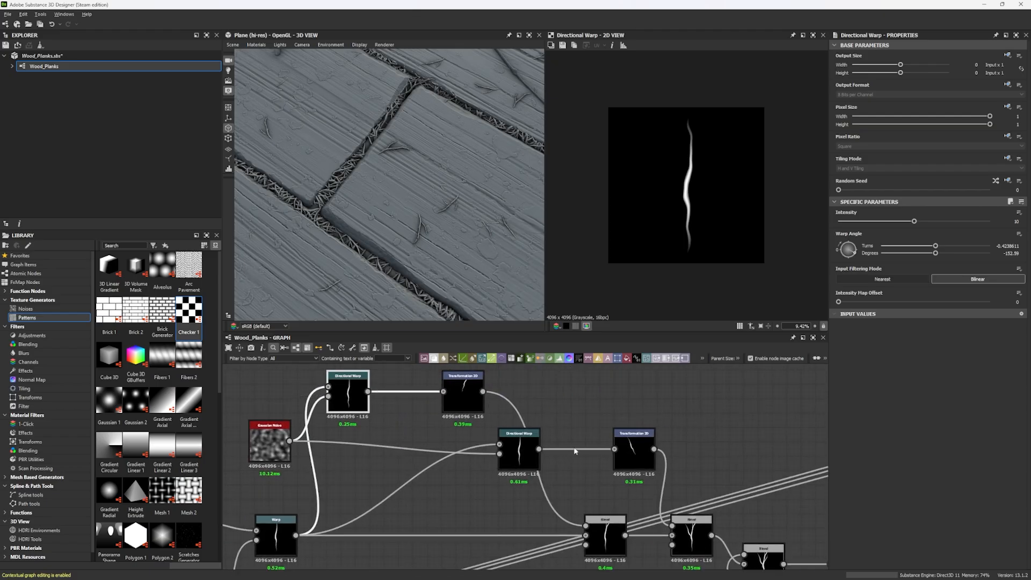
left_click(463, 394)
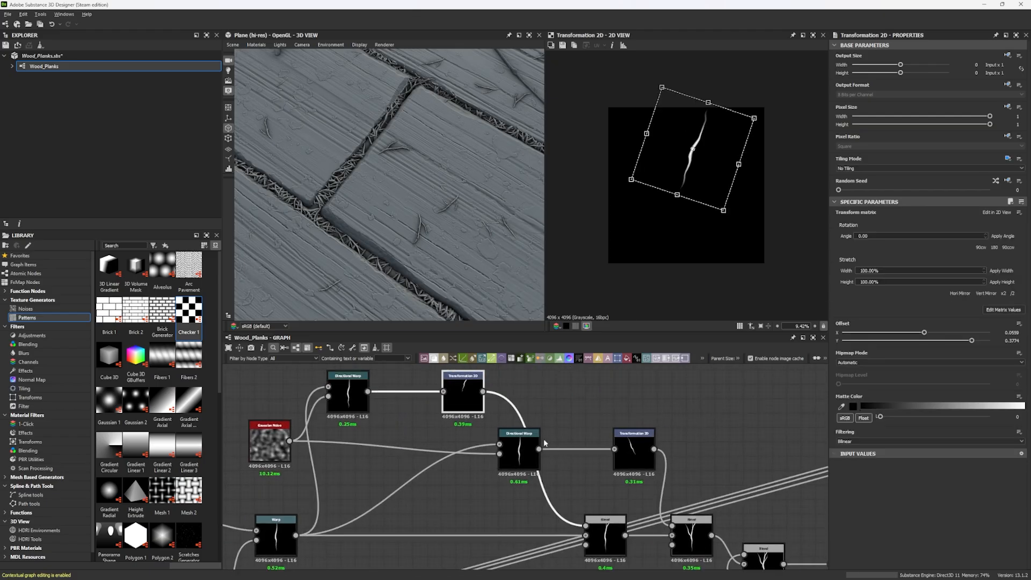
Try a new Transformation 2D on the Directional Warp's output, overriding its tiling mode and adjusting its frame, and delete it.
scroll(576, 502, "down", 2)
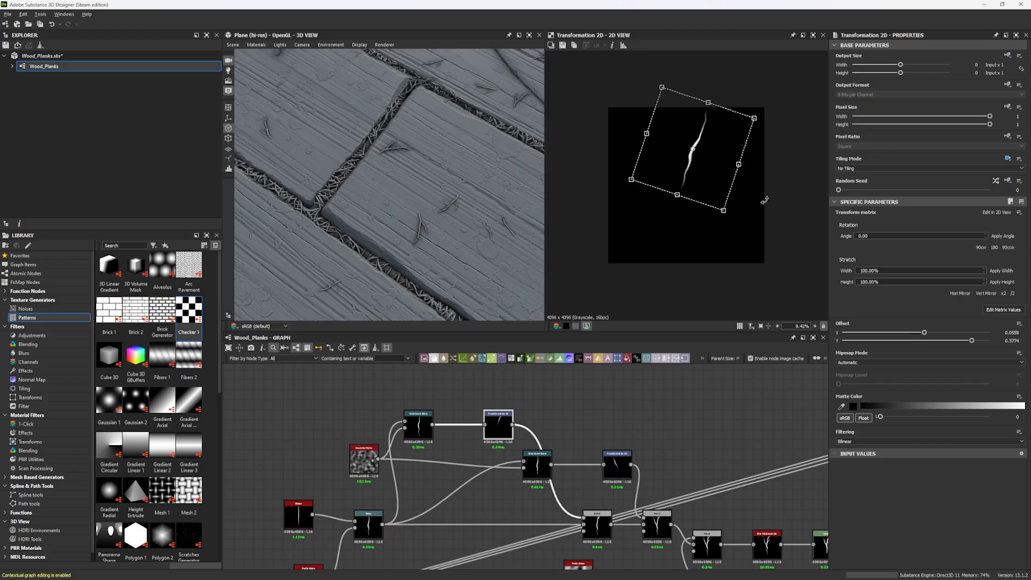
middle_click_drag(485, 410, 452, 442)
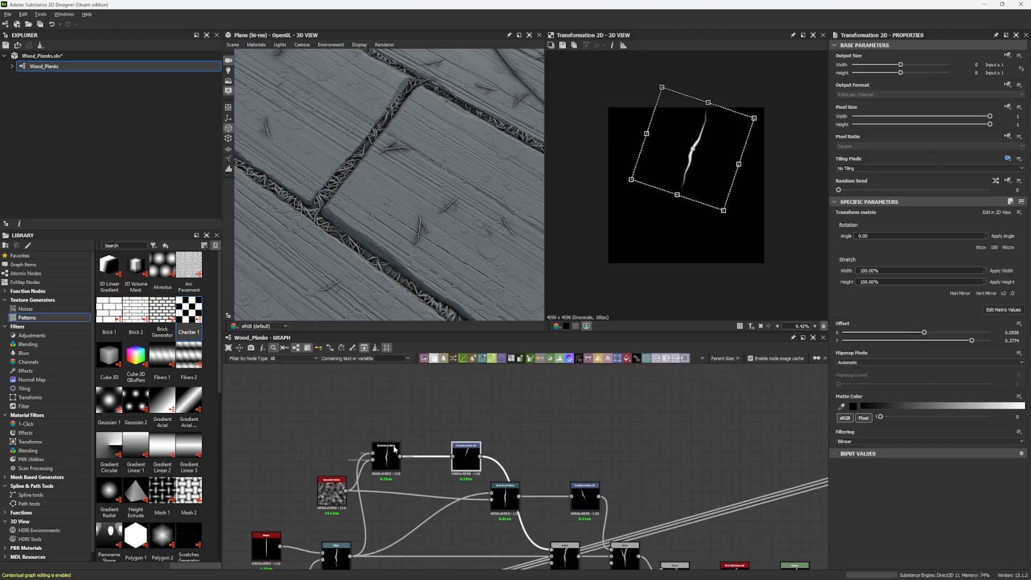
left_click_drag(400, 456, 448, 420)
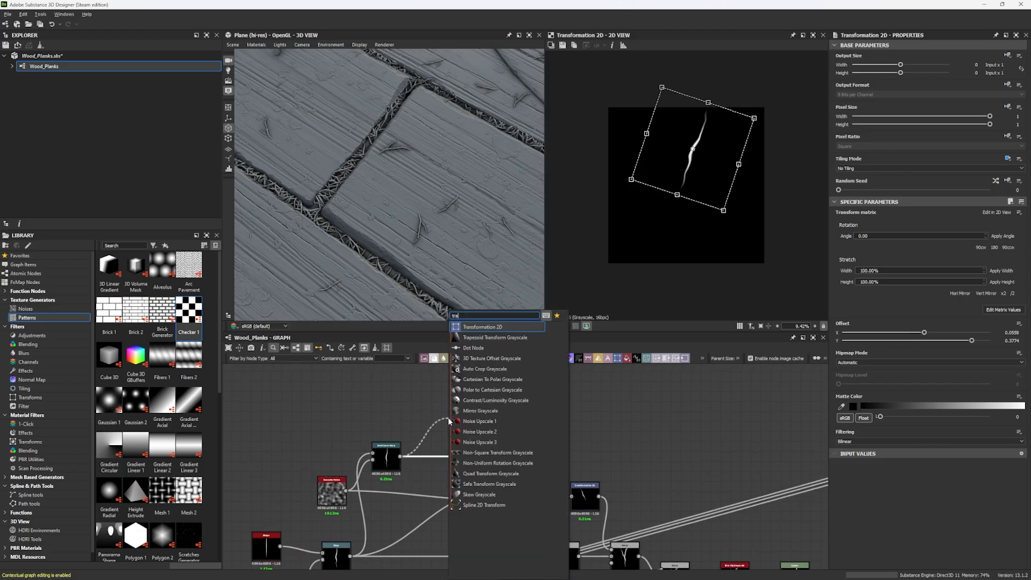
left_click(482, 431)
left_click(1007, 159)
left_click(991, 190)
left_click(878, 168)
left_click(857, 181)
left_click_drag(752, 215, 652, 219)
left_click(475, 423)
key("Delete")
Recheck the original Transformation 2D and examine up close how the first Max (Lighten) Blend joins its branch to the stem.
left_click(465, 466)
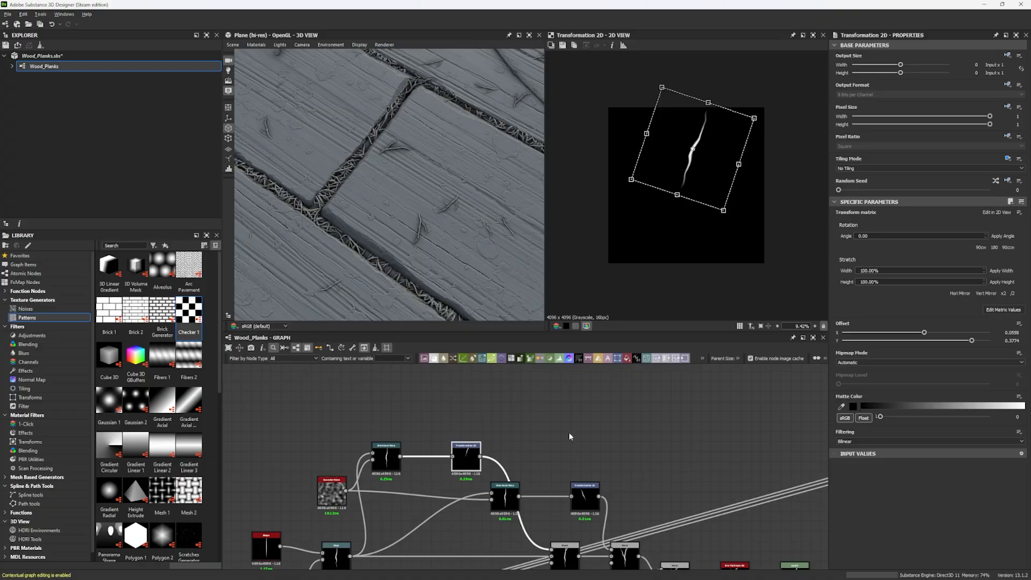
middle_click_drag(575, 548, 562, 463)
left_click(553, 472)
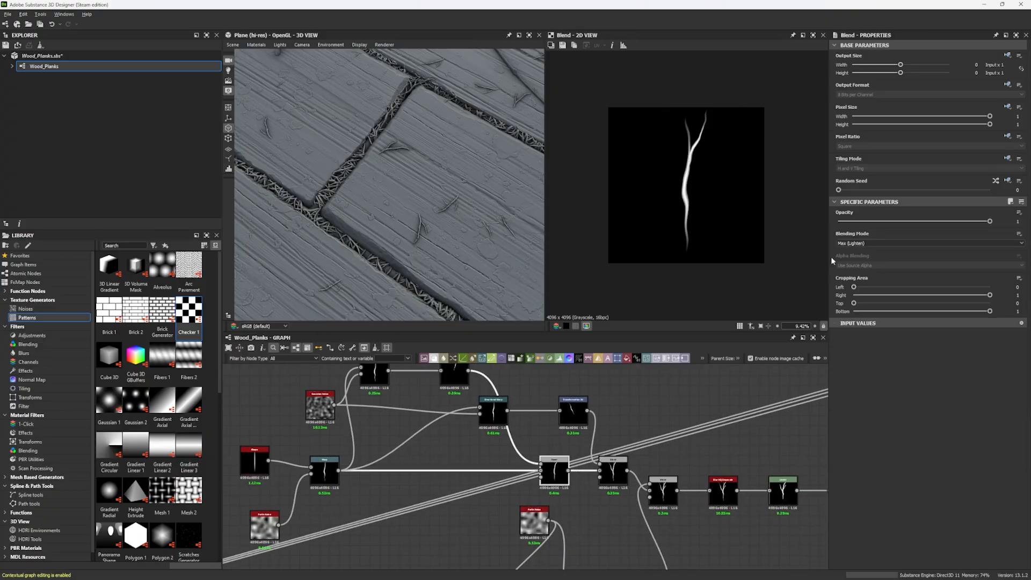
scroll(678, 152, "up", 5)
scroll(706, 108, "down", 4)
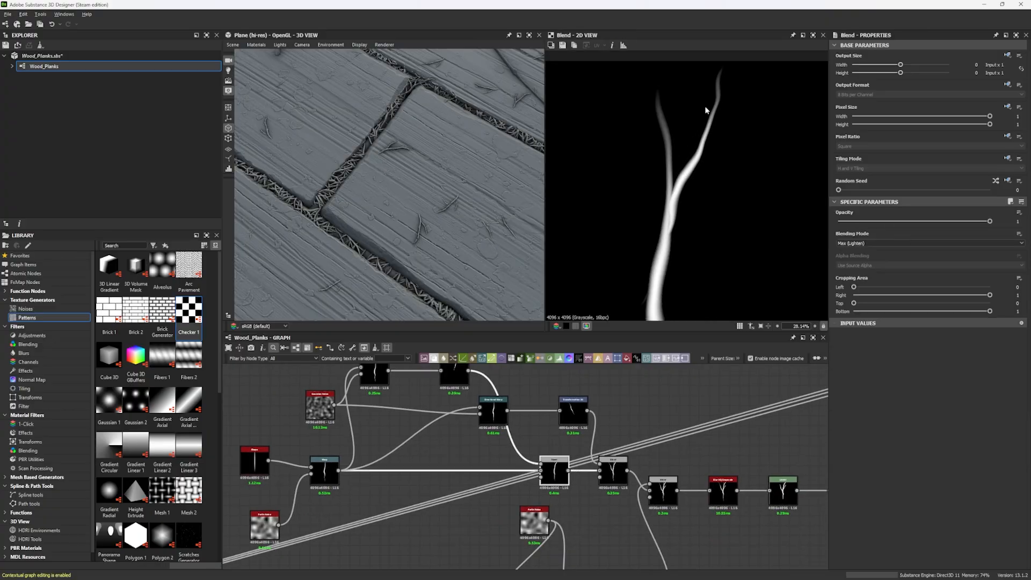
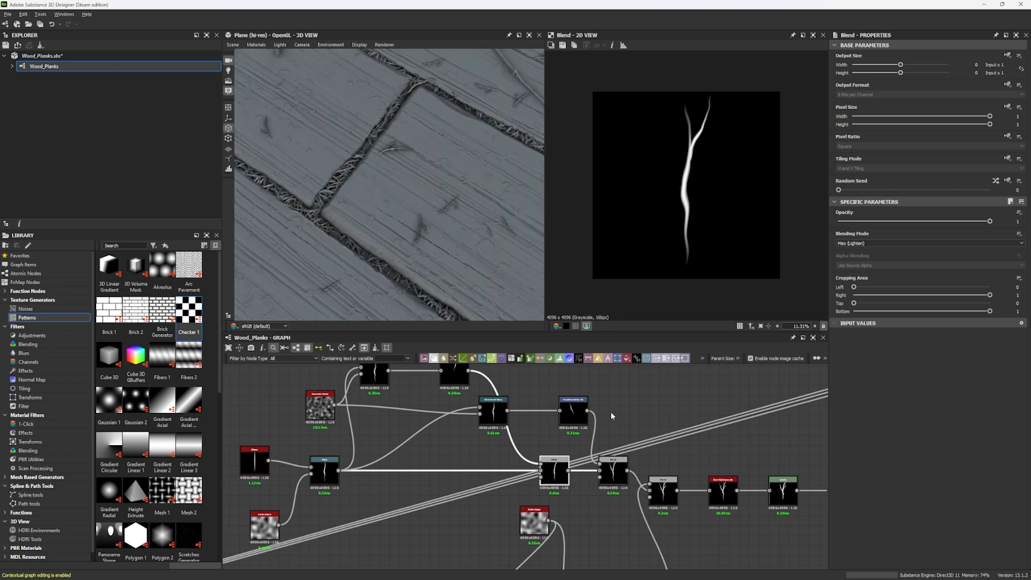
Preview the following Max (Lighten) Blends that add the remaining side branches to the stem.
left_click(615, 476)
middle_click_drag(617, 476, 478, 368)
double_click(531, 387)
middle_click_drag(532, 408, 481, 443)
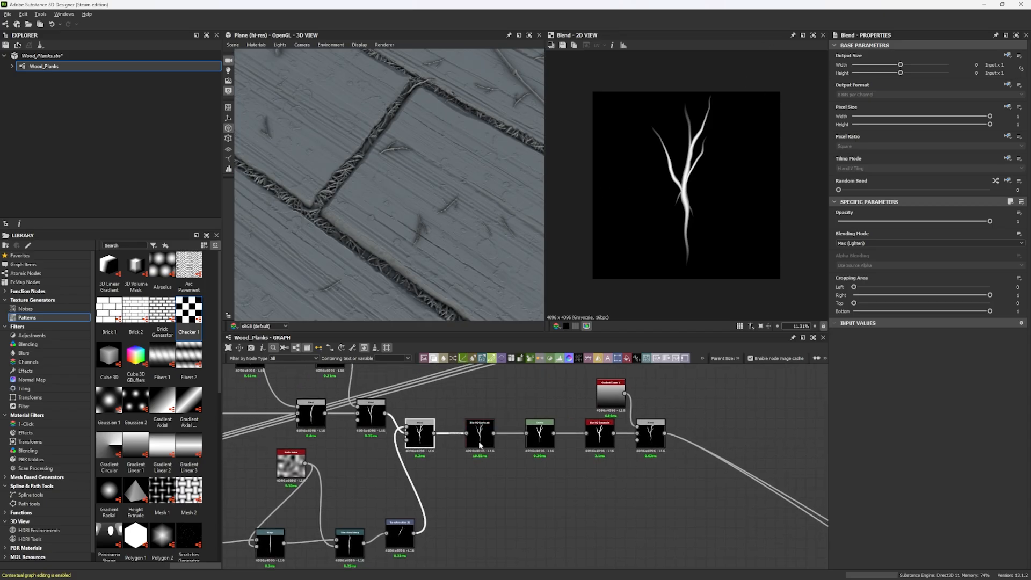
Preview the Blur HQ Grayscale and the Levels node after the last branch Blend, and examine the branch shape up close.
double_click(618, 445)
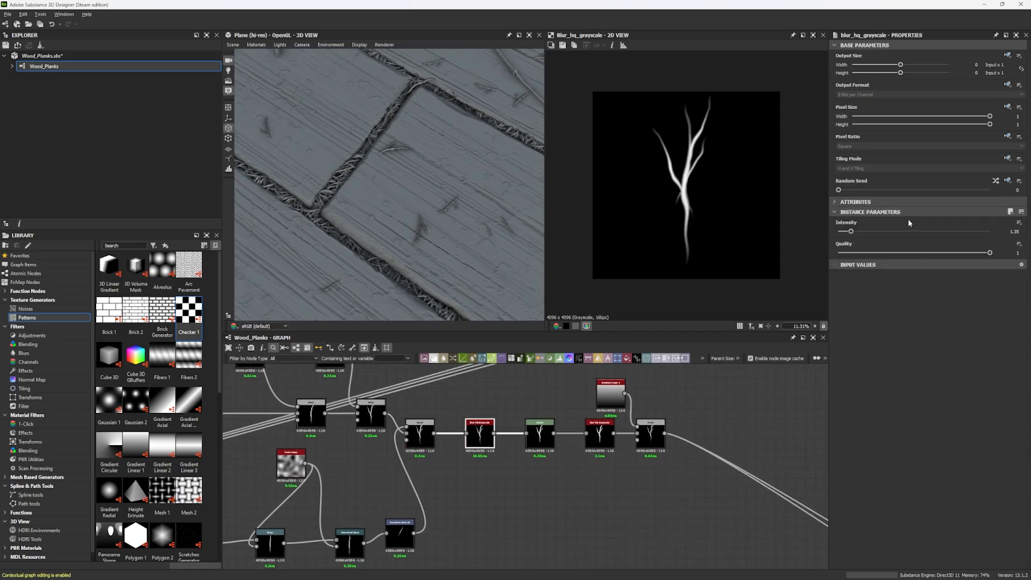
scroll(715, 200, "up", 3)
middle_click_drag(580, 450, 529, 479)
scroll(492, 484, "up", 3)
left_click(493, 467)
double_click(492, 465)
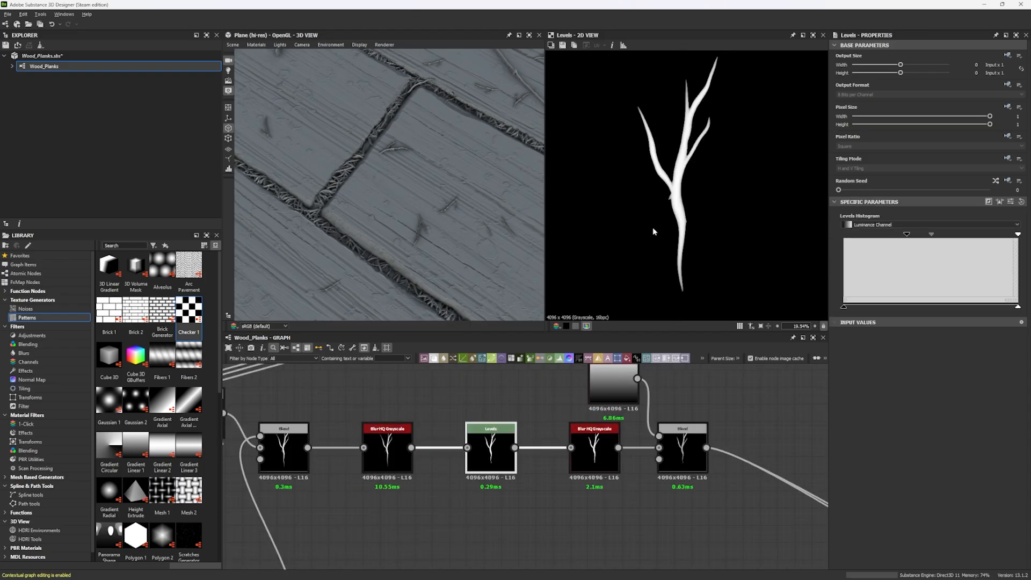
scroll(689, 104, "up", 3)
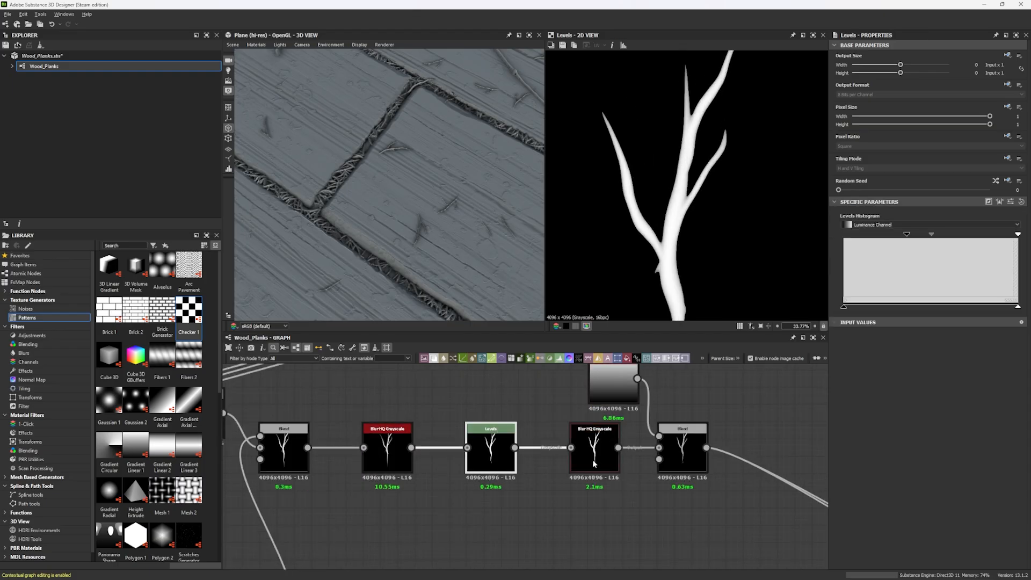
scroll(628, 218, "down", 5)
scroll(680, 185, "up", 3)
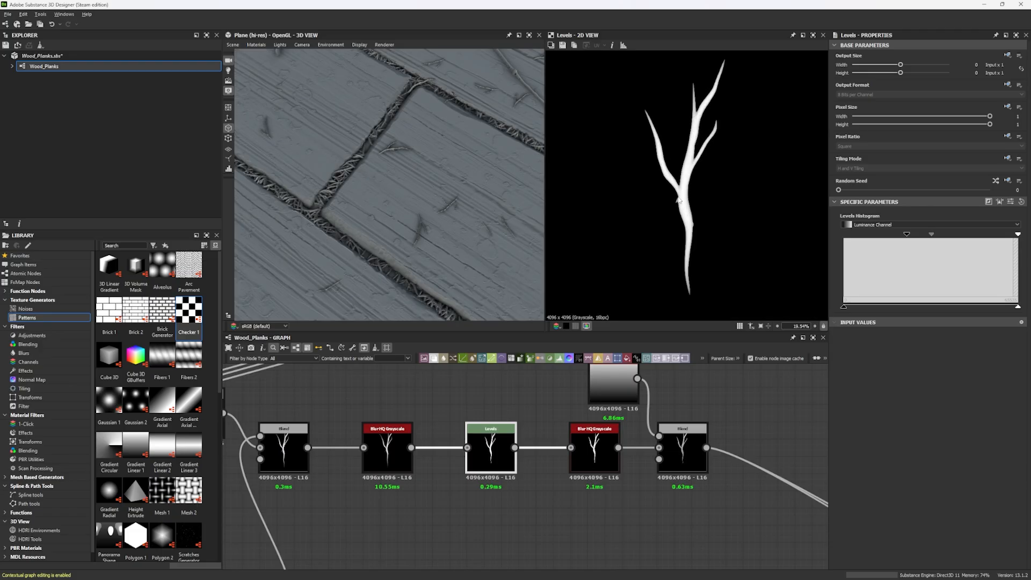
scroll(407, 465, "down", 3)
scroll(457, 446, "up", 3)
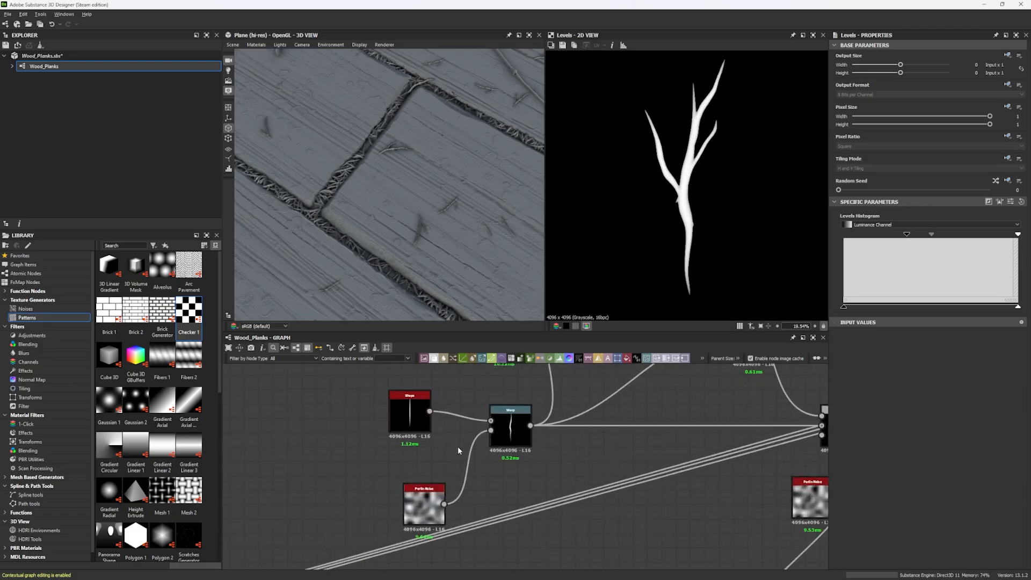
Try Random Seed 3 on the Perlin Noise that warps the stem, inspect the twigs on the 3D planks, and undo the change.
left_click(424, 502)
left_click(882, 189)
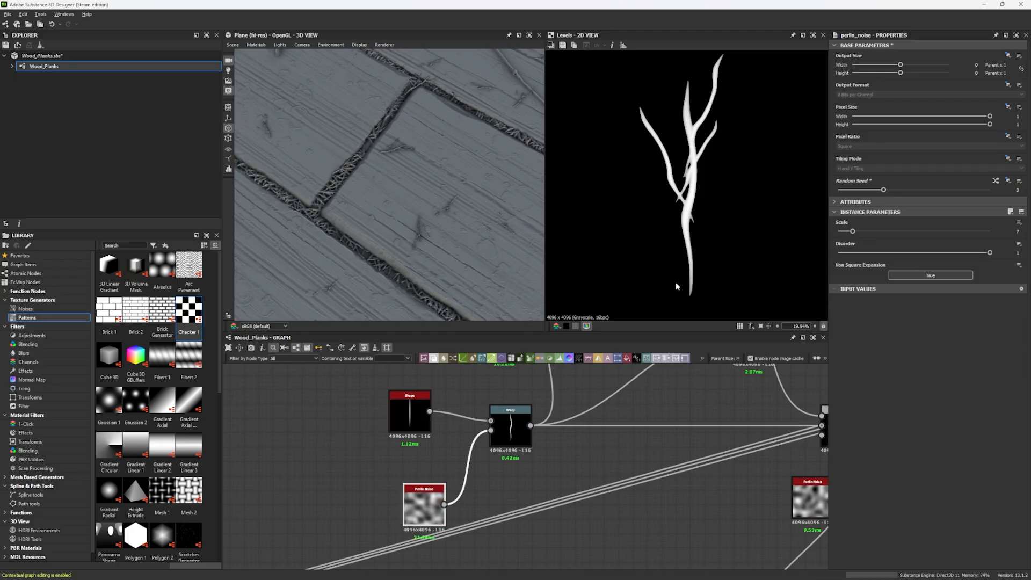
scroll(659, 426, "down", 3)
middle_click_drag(658, 425, 441, 429)
scroll(375, 218, "up", 4)
left_click_drag(354, 215, 511, 236)
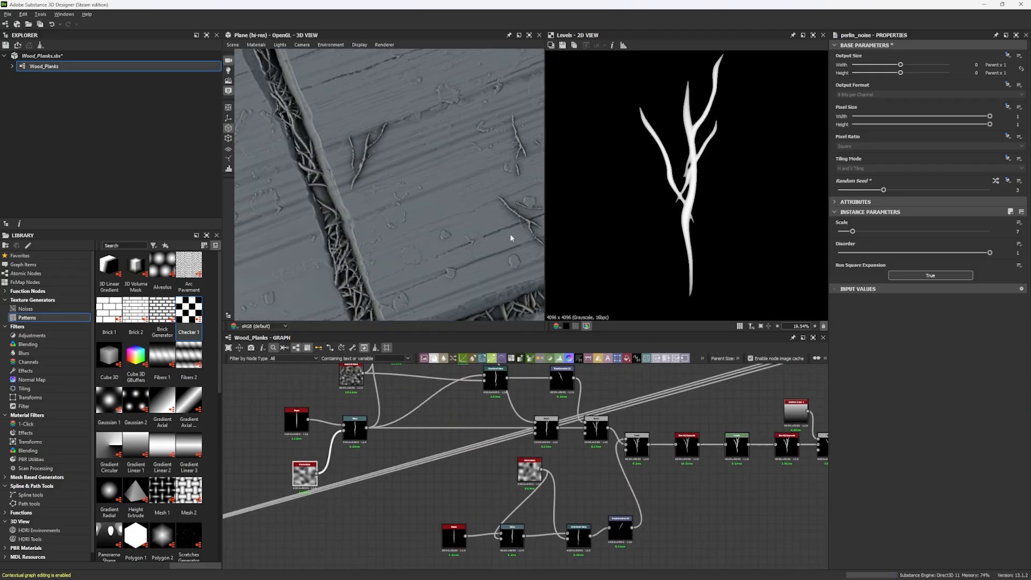
scroll(429, 222, "down", 3)
left_click_drag(429, 221, 493, 314)
key("ctrl+z")
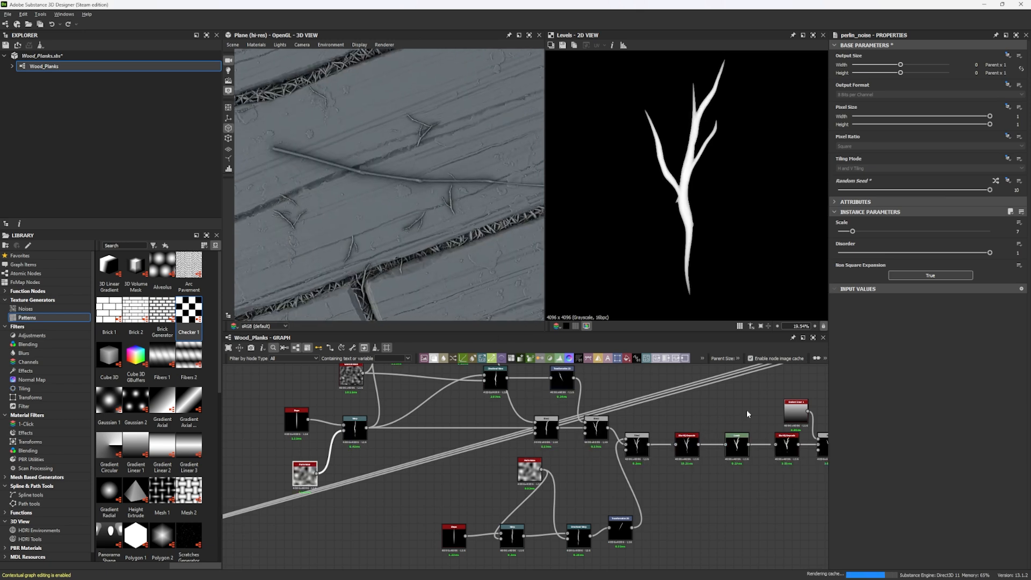
Preview the Multiply Blend that darkens the finished branch with a gradient, and examine its shading.
middle_click_drag(739, 409, 600, 415)
scroll(757, 445, "up", 4)
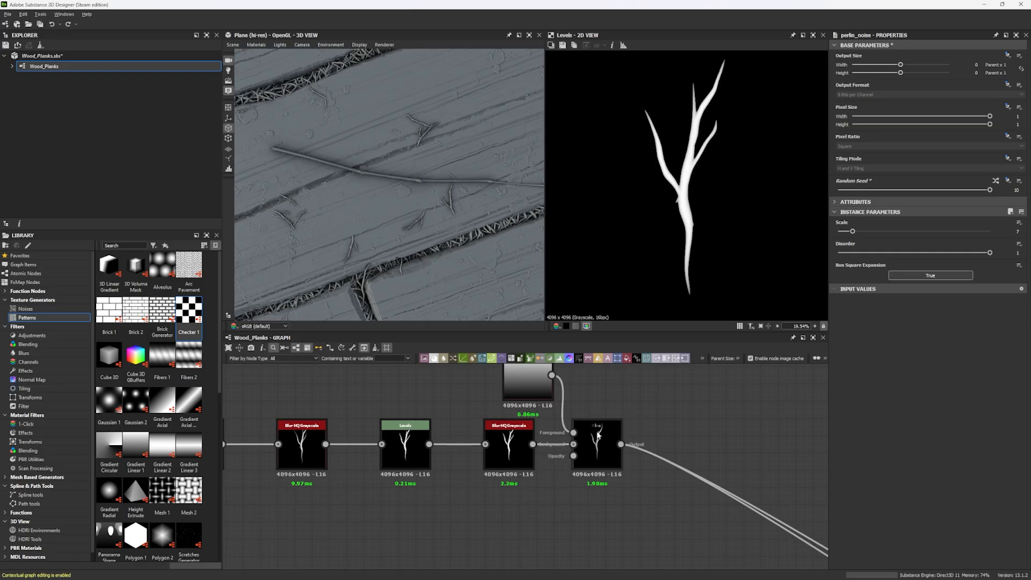
left_click(598, 435)
scroll(659, 207, "down", 5)
scroll(725, 202, "up", 5)
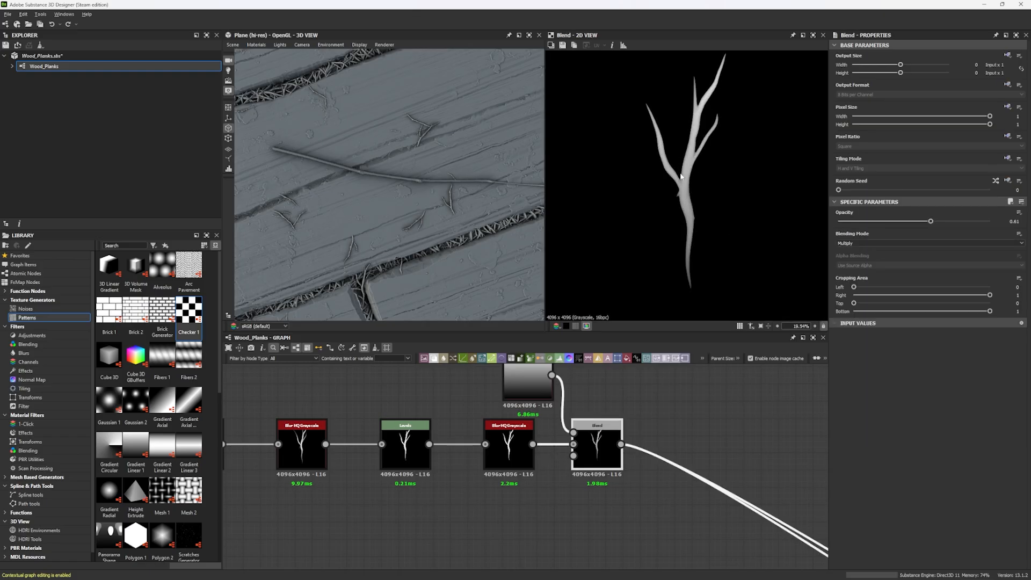
scroll(625, 454, "down", 8)
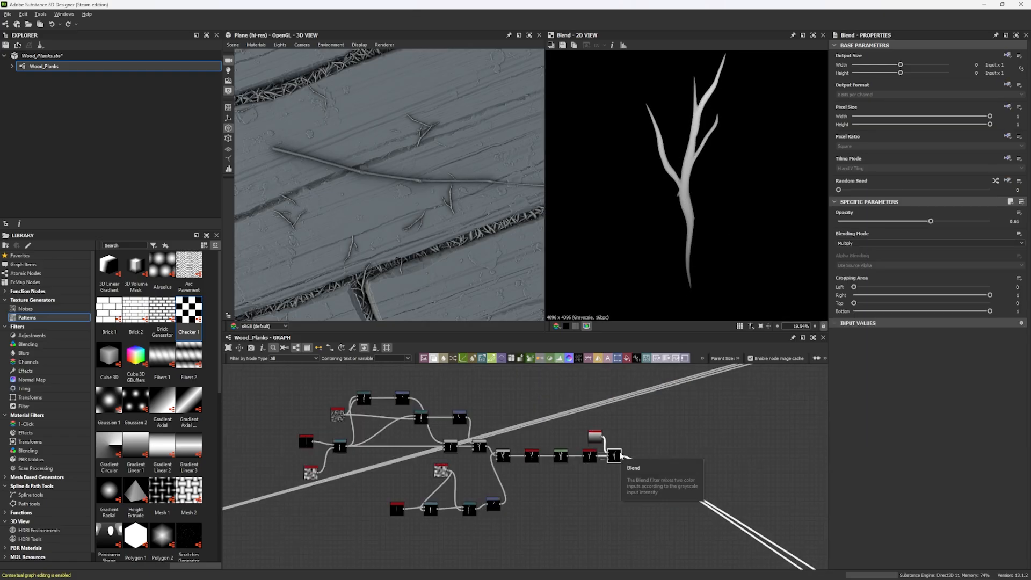
Preview the Tile Sampler fed by the finished branch, and review its X and Y Amount, Scale and Scale Random along with its pattern.
scroll(526, 389, "down", 5)
scroll(627, 438, "up", 8)
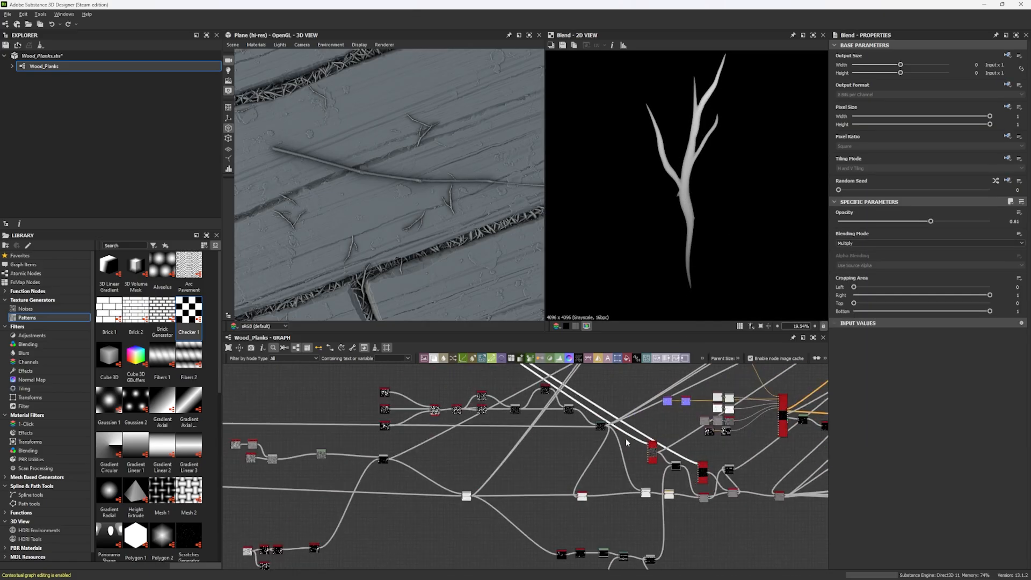
double_click(661, 457)
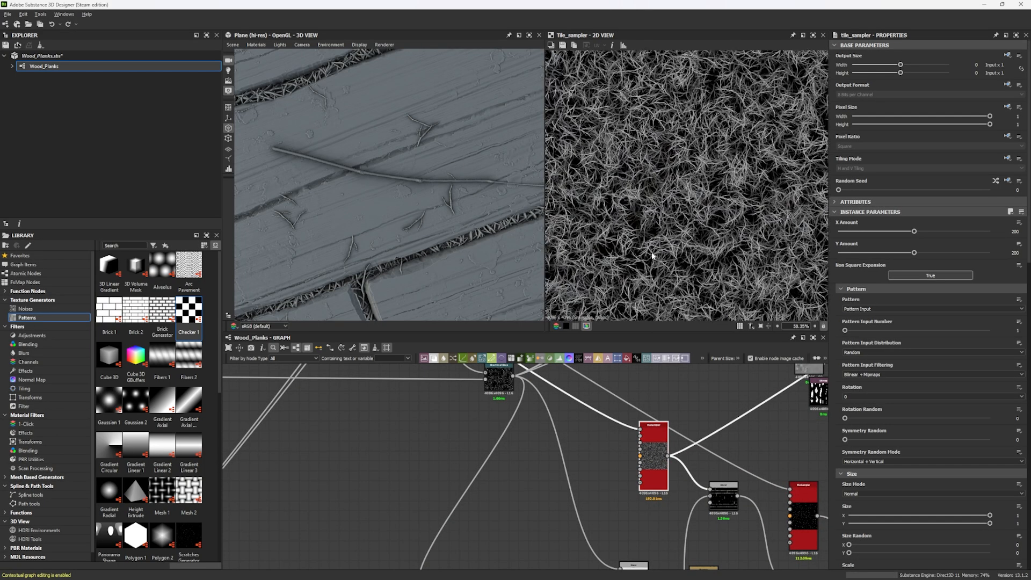
double_click(1008, 251)
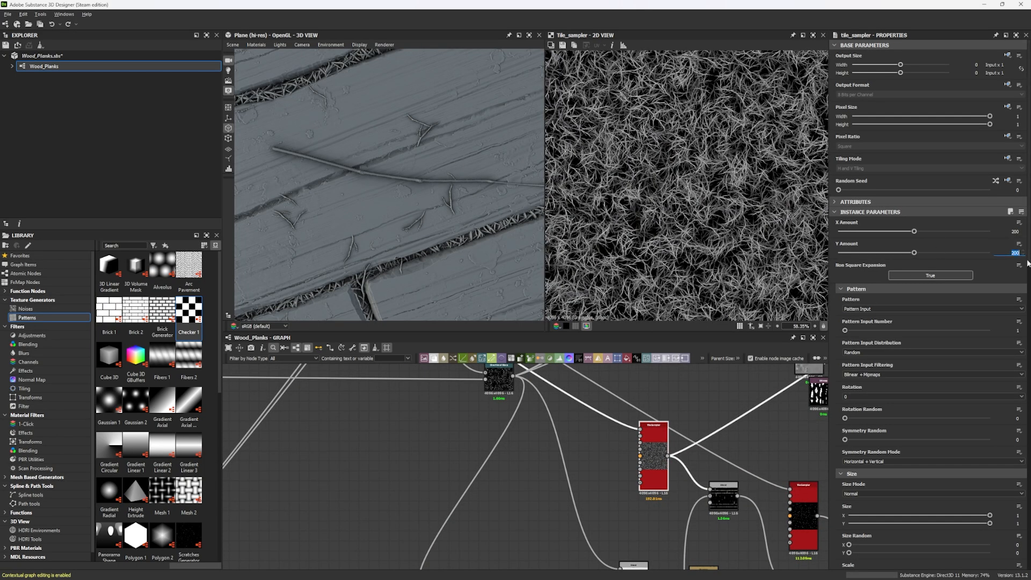
scroll(962, 350, "down", 3)
double_click(1014, 429)
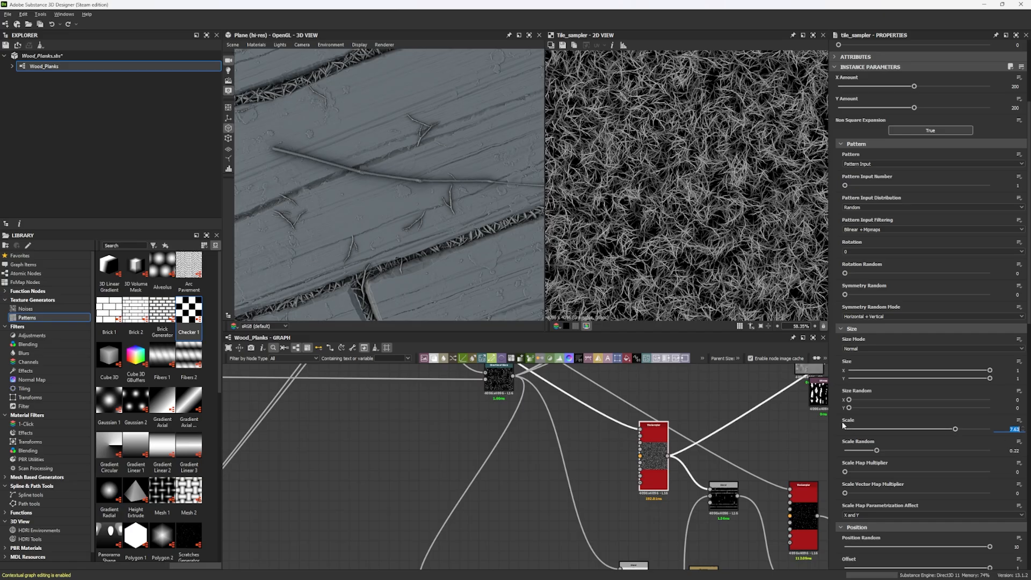
double_click(1012, 451)
scroll(678, 226, "down", 4)
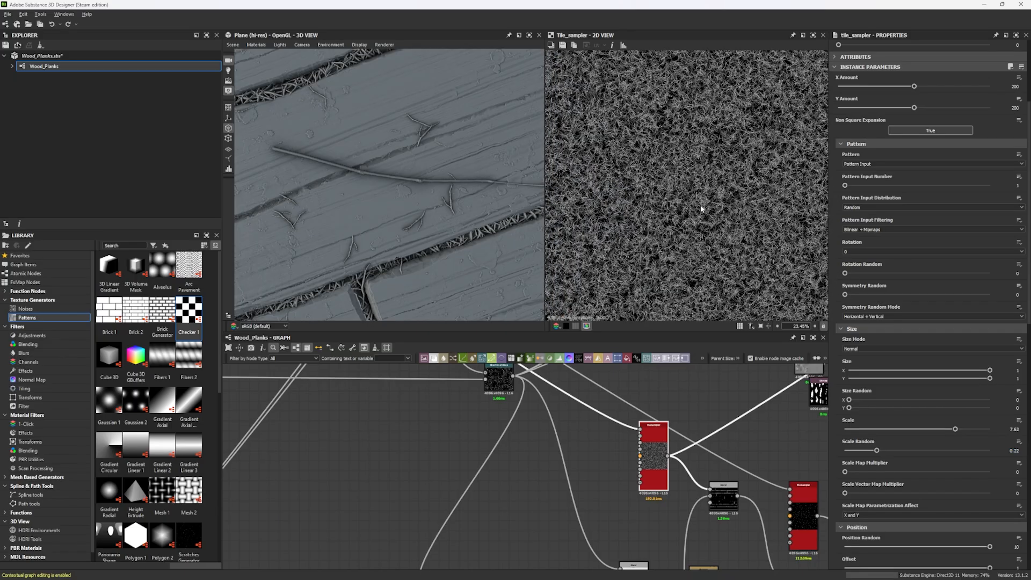
scroll(700, 209, "up", 7)
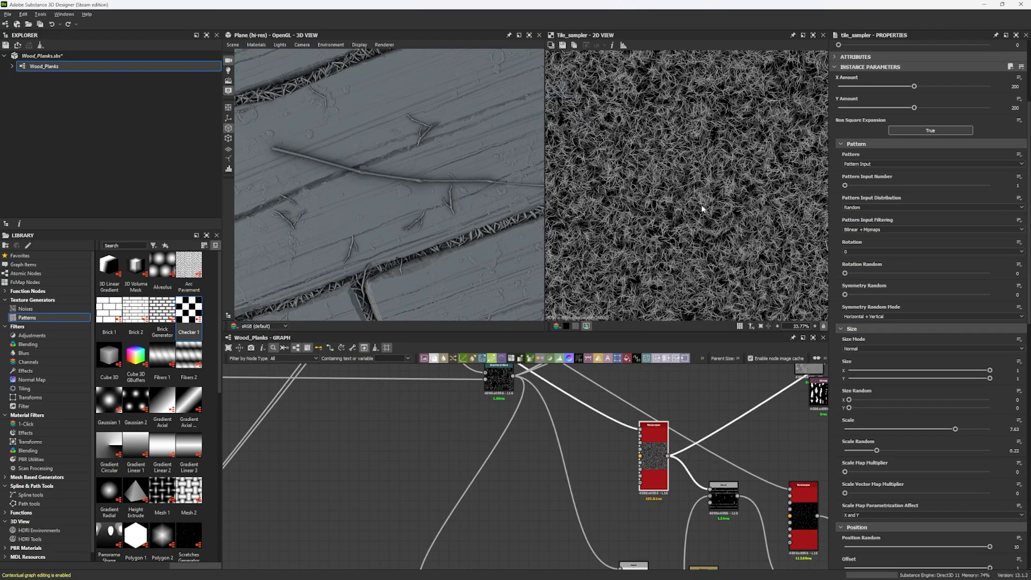
scroll(751, 173, "up", 3)
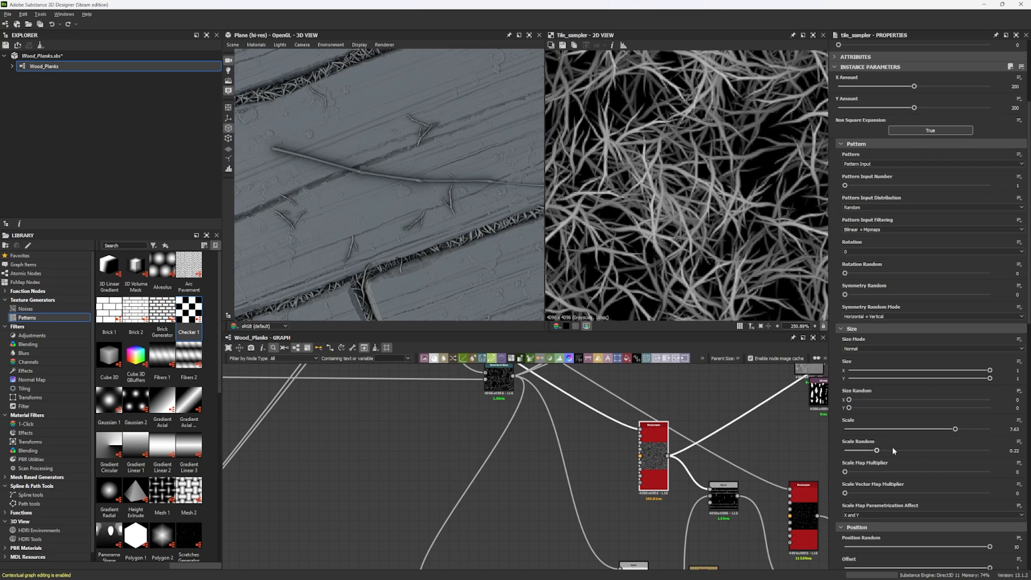
Review the Tile Sampler's position, rotation, mask and color randomness, and examine the overall density of the scattered branches.
scroll(913, 446, "down", 3)
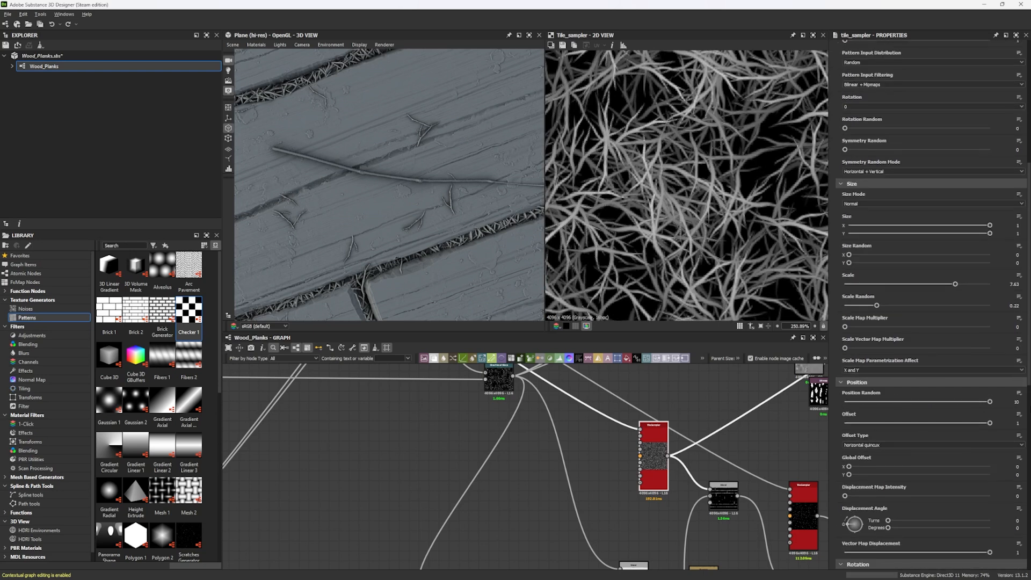
scroll(933, 454, "down", 3)
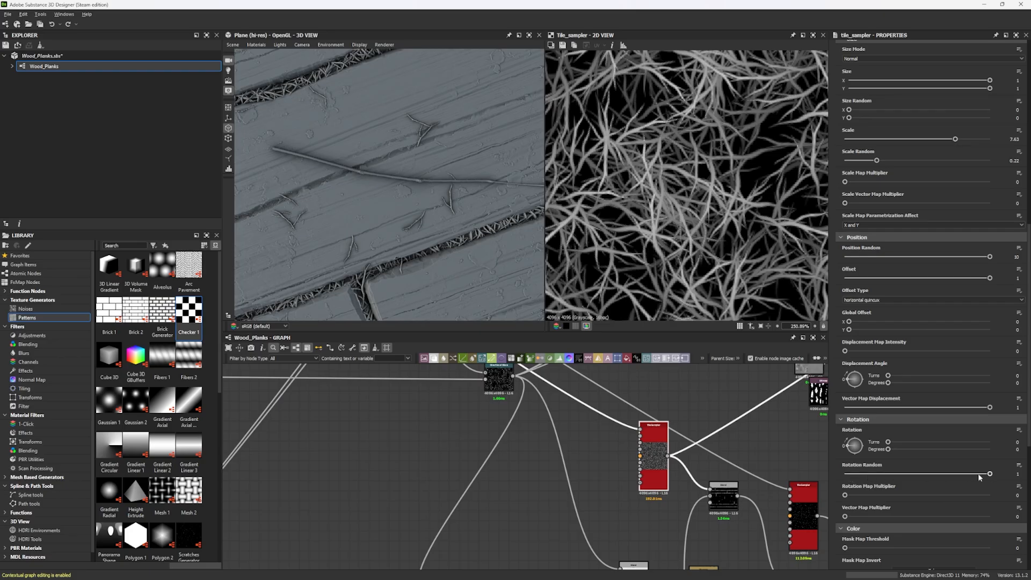
scroll(952, 479, "down", 6)
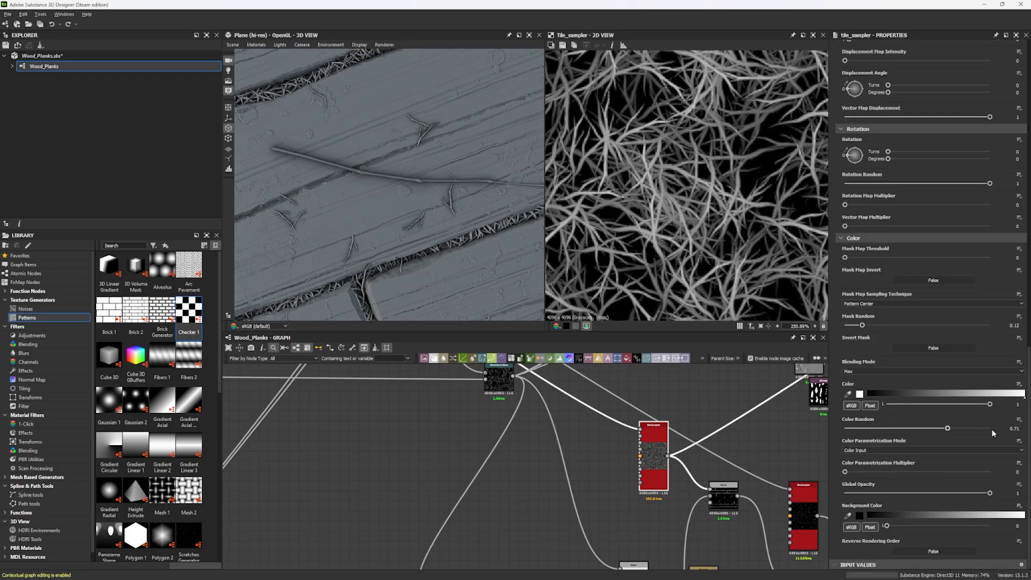
scroll(724, 285, "down", 4)
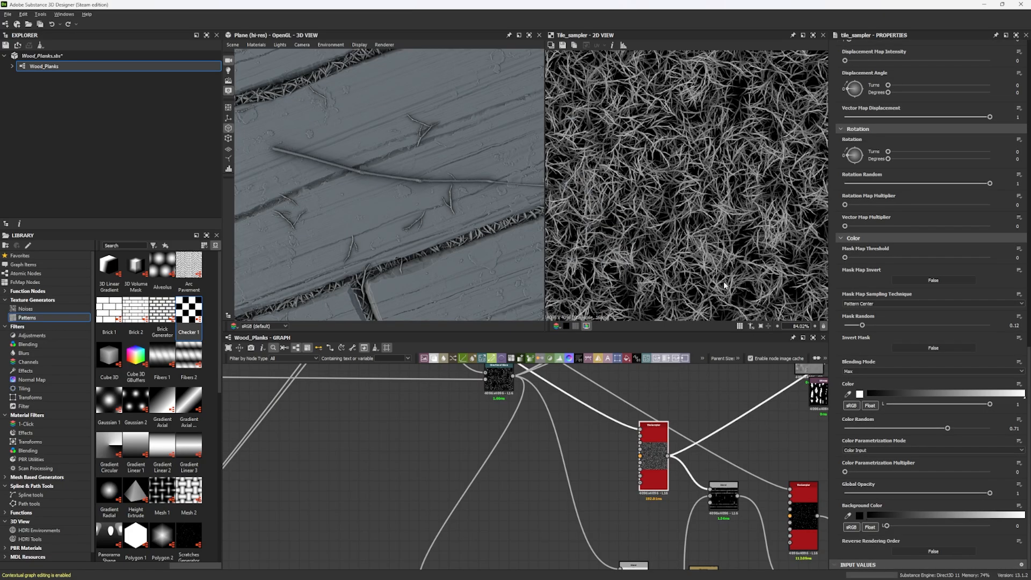
scroll(696, 196, "down", 3)
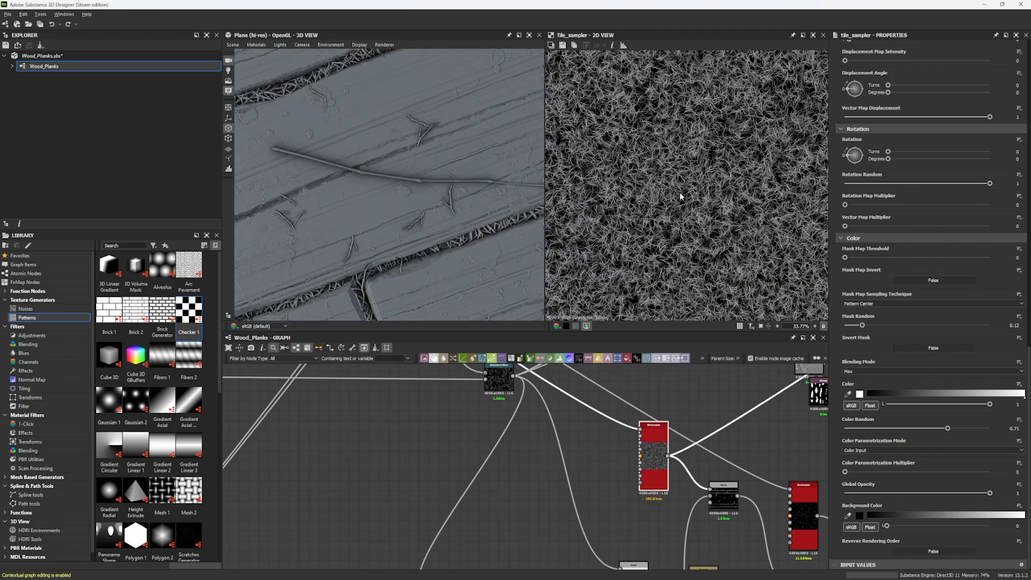
scroll(685, 197, "down", 1)
Preview the Copy Blend holding the plank height, and examine the gaps between the planks.
scroll(532, 476, "down", 3)
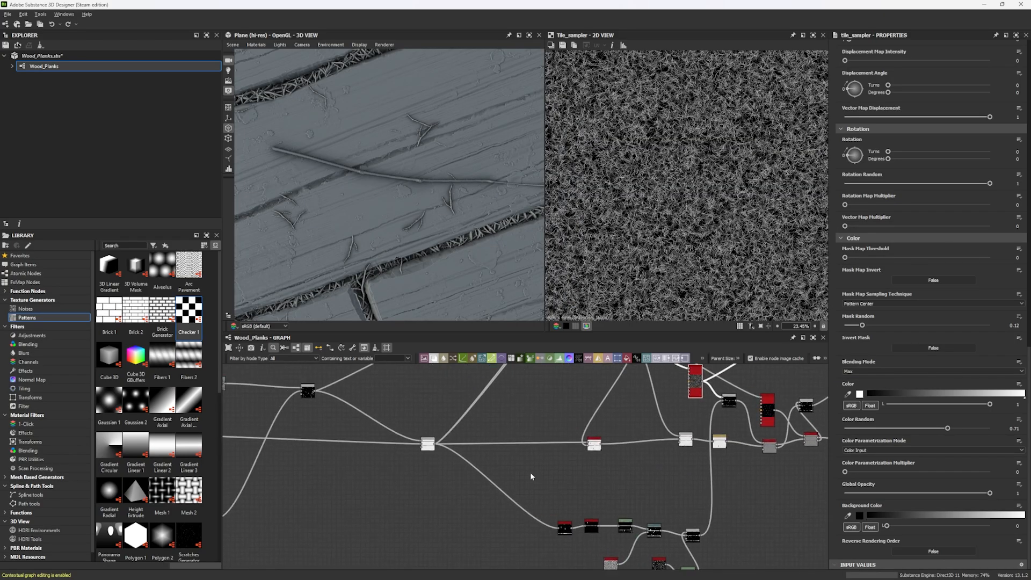
scroll(427, 444, "up", 5)
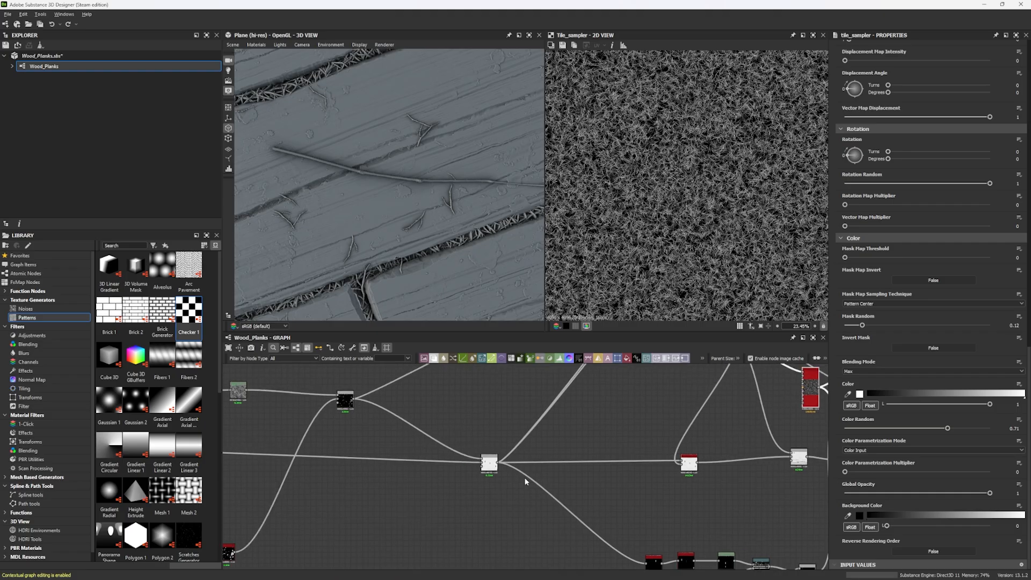
double_click(489, 465)
scroll(723, 217, "up", 6)
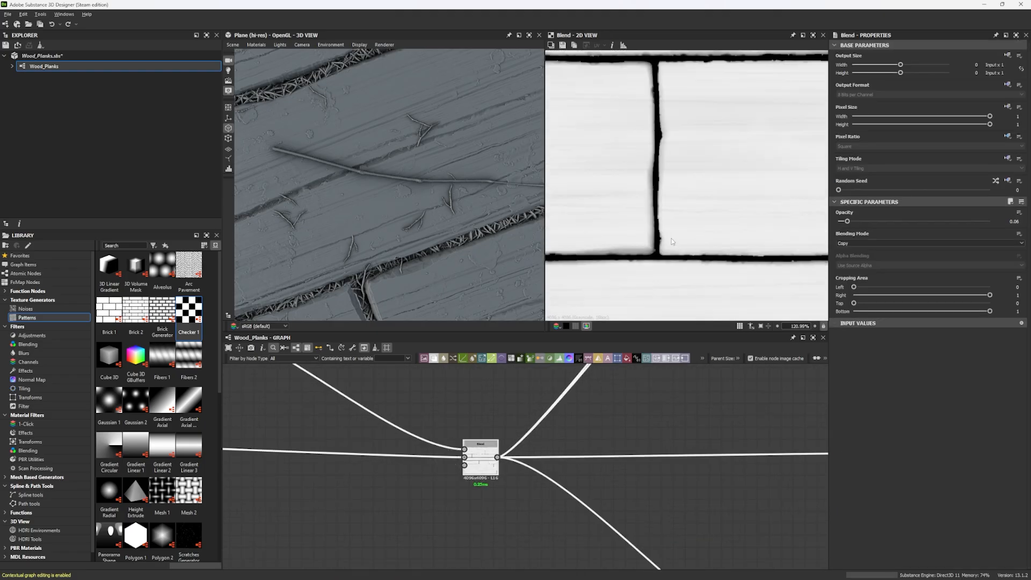
scroll(598, 473, "down", 3)
scroll(598, 487, "up", 3)
Preview the Threshold that isolates the plank gaps, followed by the Blur HQ Grayscale and Levels that soften and widen them.
double_click(597, 487)
scroll(617, 221, "down", 3)
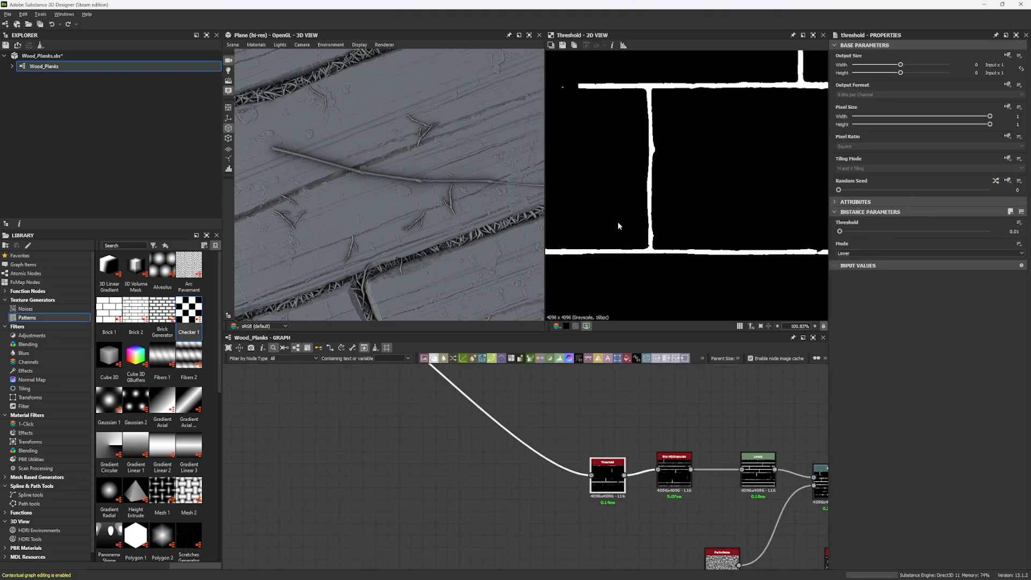
double_click(674, 473)
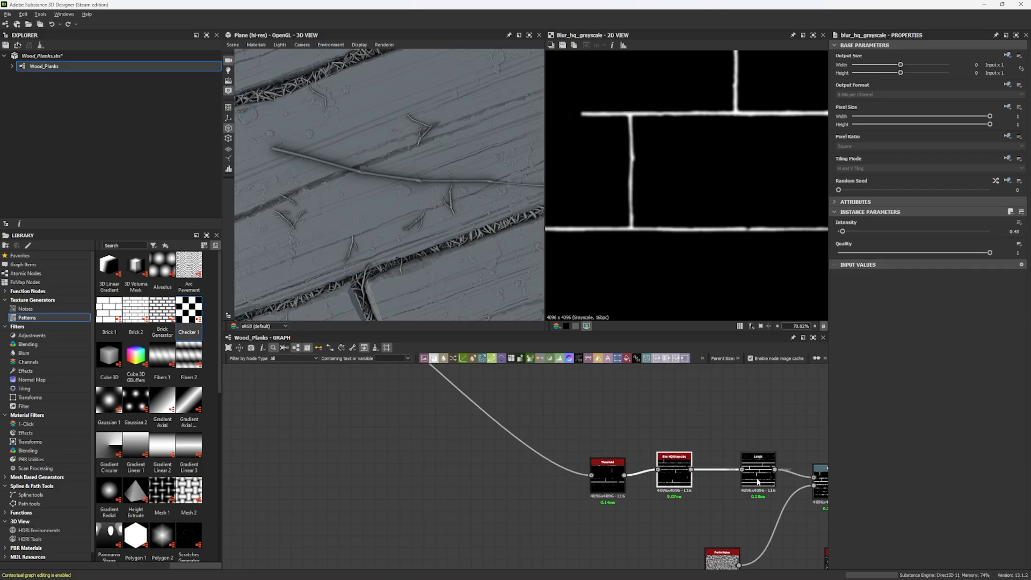
double_click(752, 456)
middle_click_drag(747, 447, 656, 444)
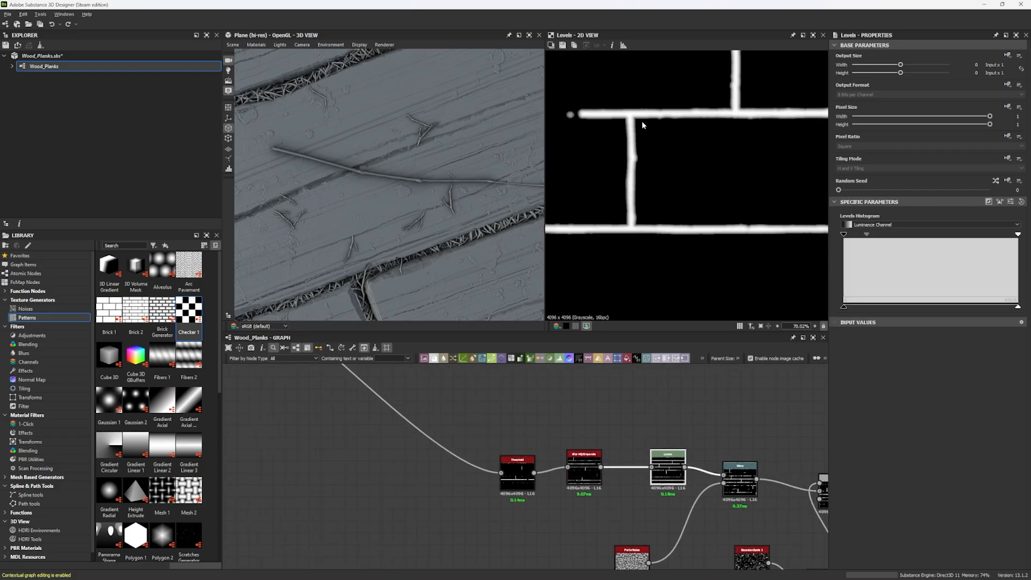
Preview the Warp and Subtract Blend on the gap mask, and the Gaussian Spots 1 noise used to break it up.
middle_click_drag(742, 481, 583, 451)
double_click(583, 451)
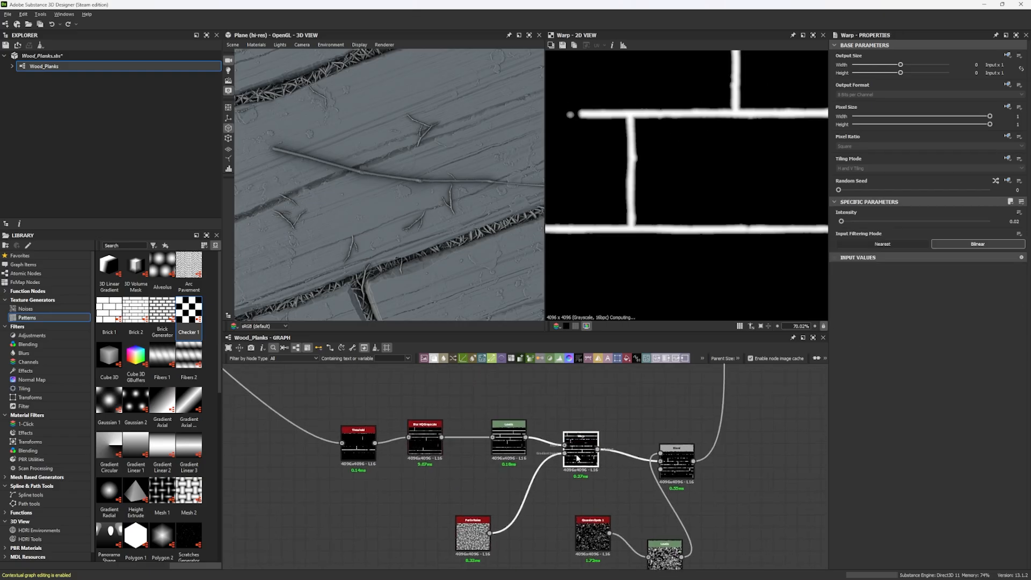
double_click(676, 463)
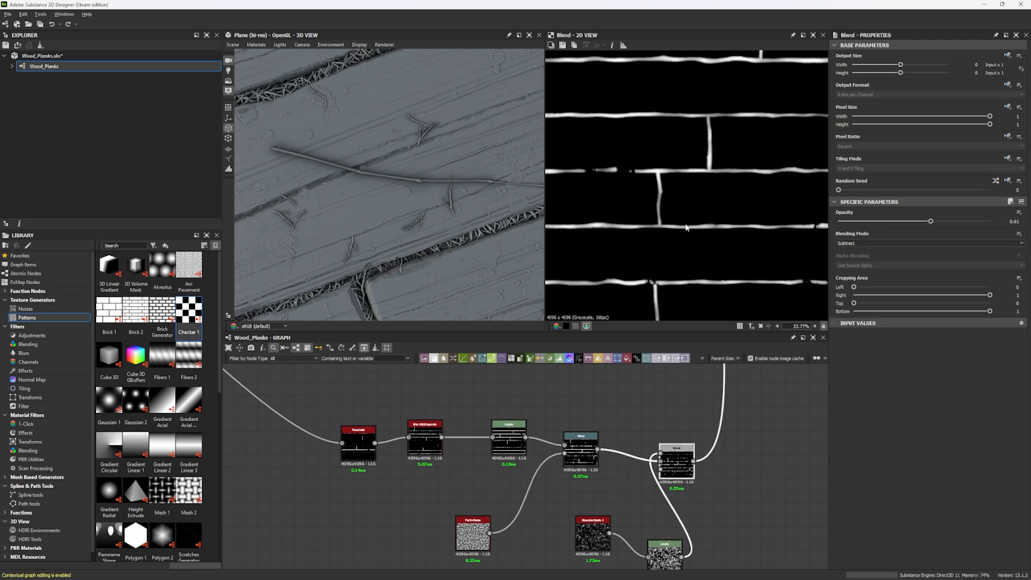
left_click(1003, 220)
double_click(592, 531)
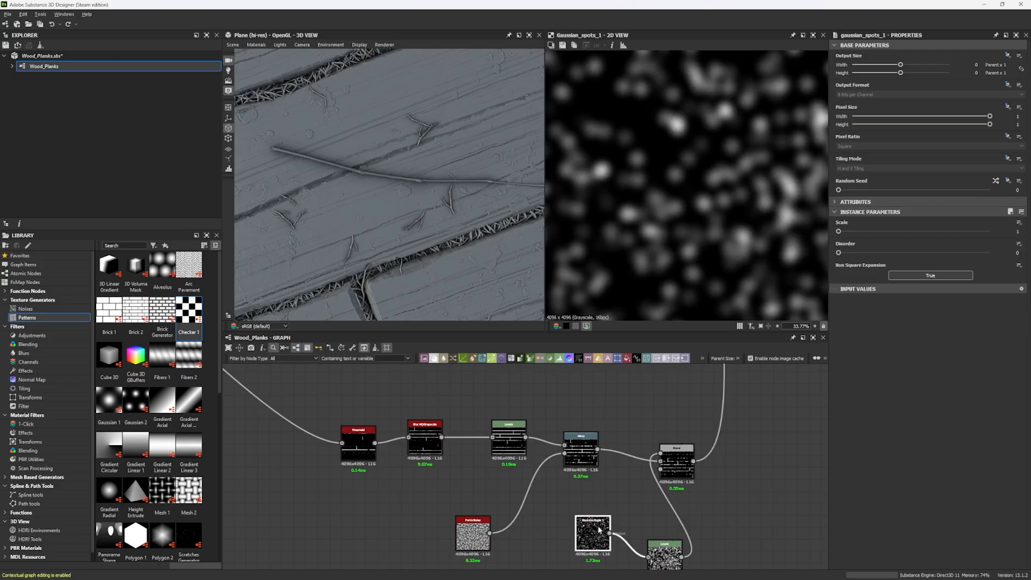
scroll(630, 517, "up", 5)
Preview the Multiply Blend that restricts the scattered branches to the plank gap mask, and examine it up close.
scroll(600, 527, "down", 10)
middle_click_drag(658, 483, 603, 524)
scroll(594, 442, "up", 6)
left_click(595, 442)
double_click(595, 442)
scroll(669, 104, "up", 8)
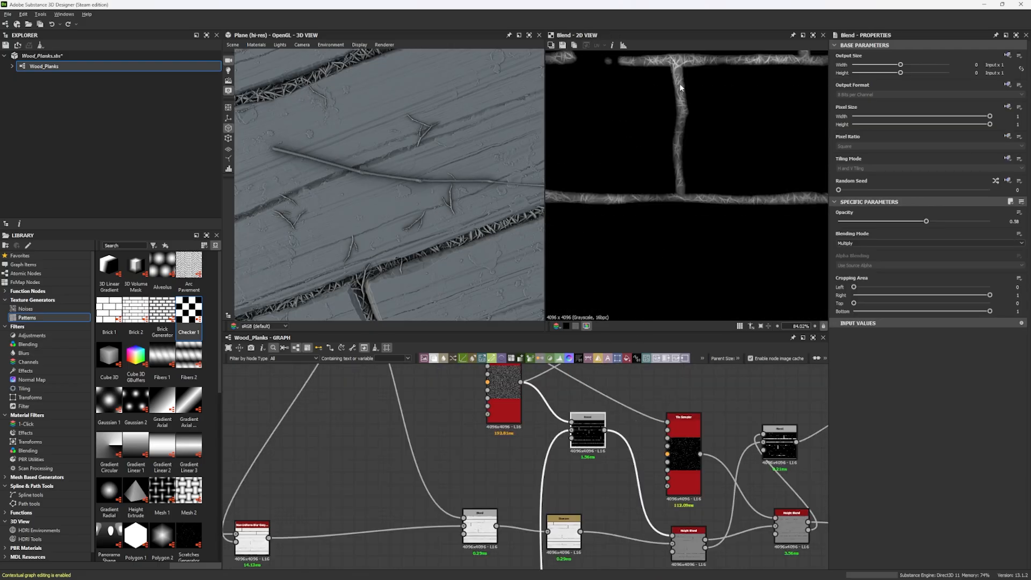
scroll(678, 116, "up", 2)
Preview the first Height Blend that merges the masked twigs into the plank height.
middle_click_drag(688, 544, 608, 489)
left_click(607, 488)
left_click_drag(607, 489, 589, 489)
double_click(589, 488)
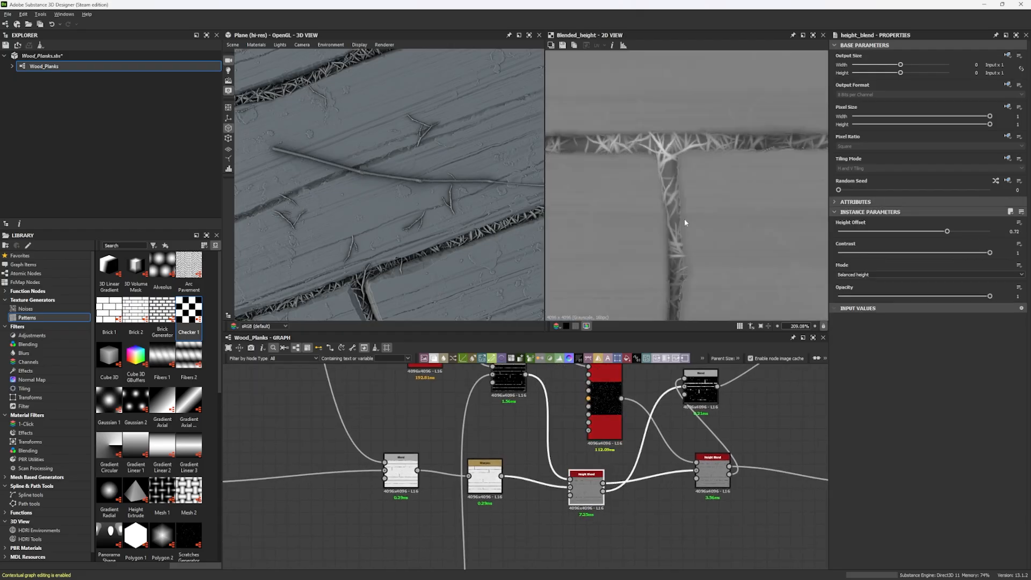
Examine the twigs in the plank gaps in the 3D view, and align the first Height Blend node with its neighbours.
scroll(404, 204, "down", 2)
middle_click_drag(401, 202, 412, 235)
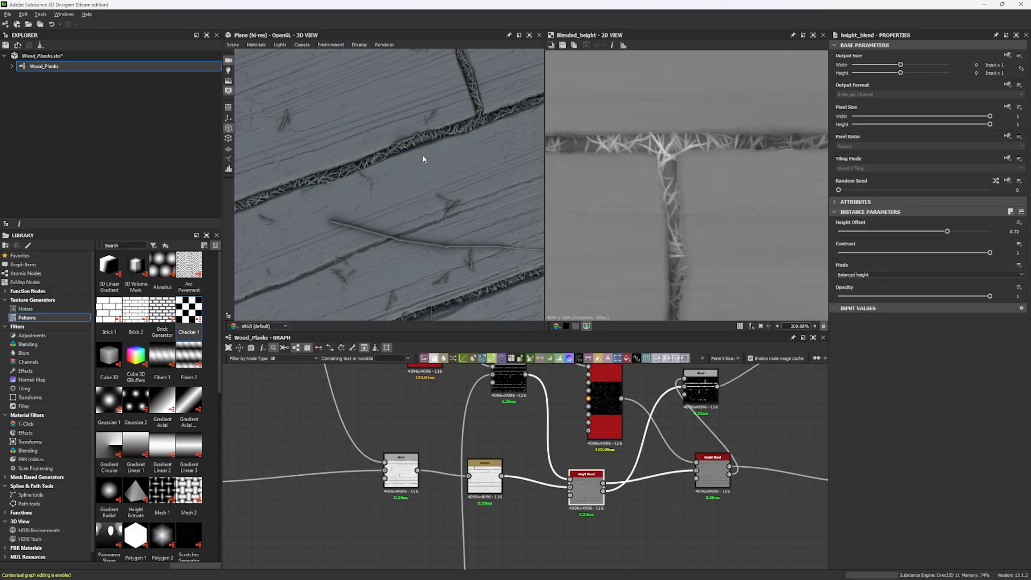
scroll(419, 144, "up", 2)
scroll(411, 133, "up", 2)
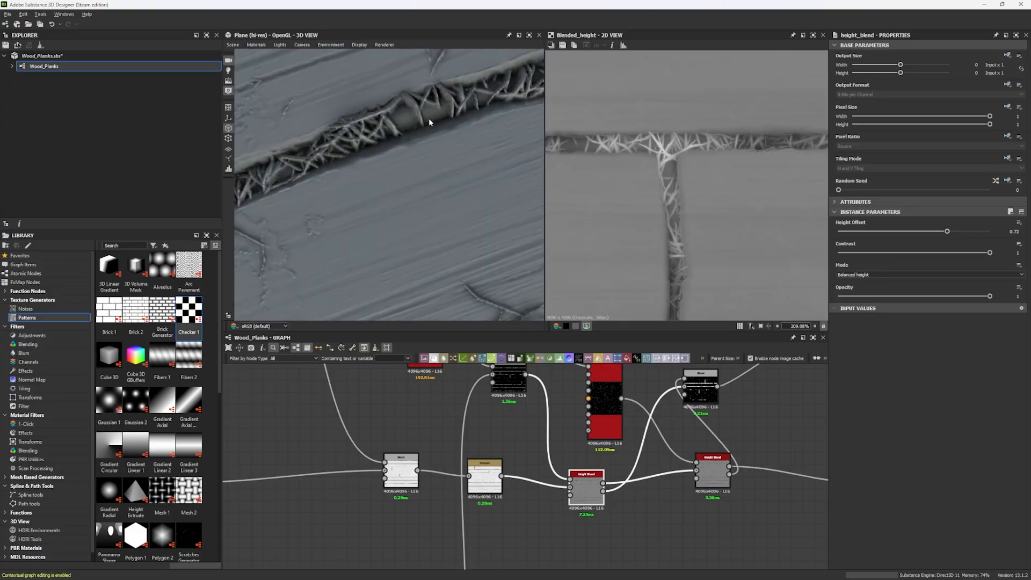
scroll(431, 113, "down", 5)
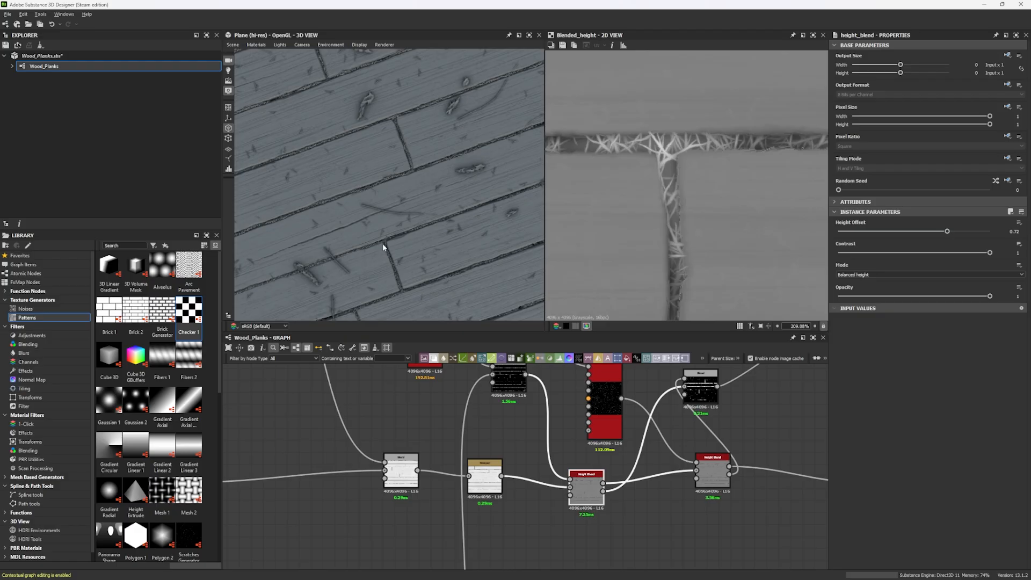
scroll(754, 251, "down", 4)
scroll(768, 236, "up", 4)
left_click_drag(587, 488, 573, 471)
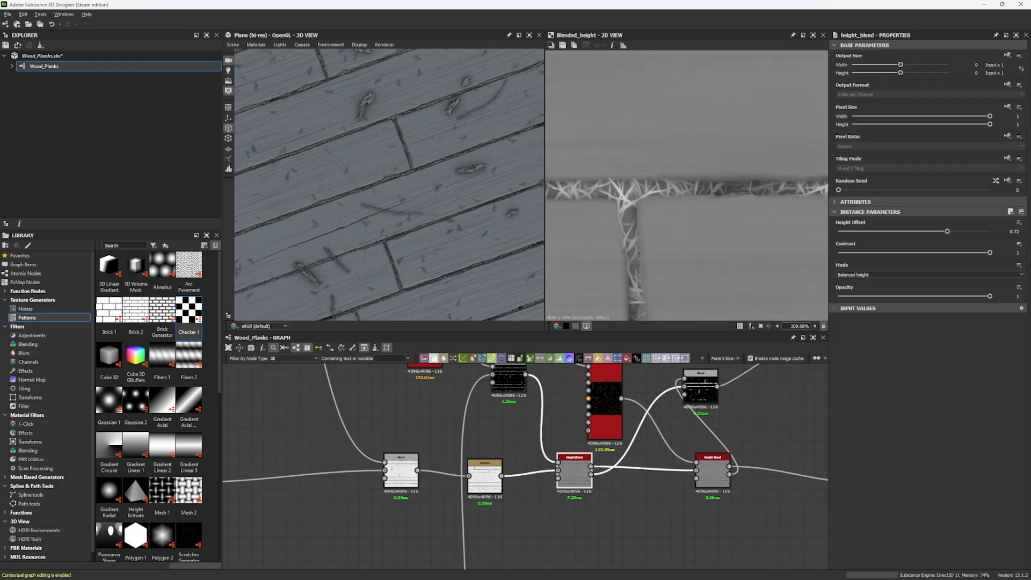
key("shift+Tab")
Preview the second Tile Sampler that scatters loose twigs, and review its amount, pattern, size, scale and position parameters.
scroll(633, 445, "down", 6)
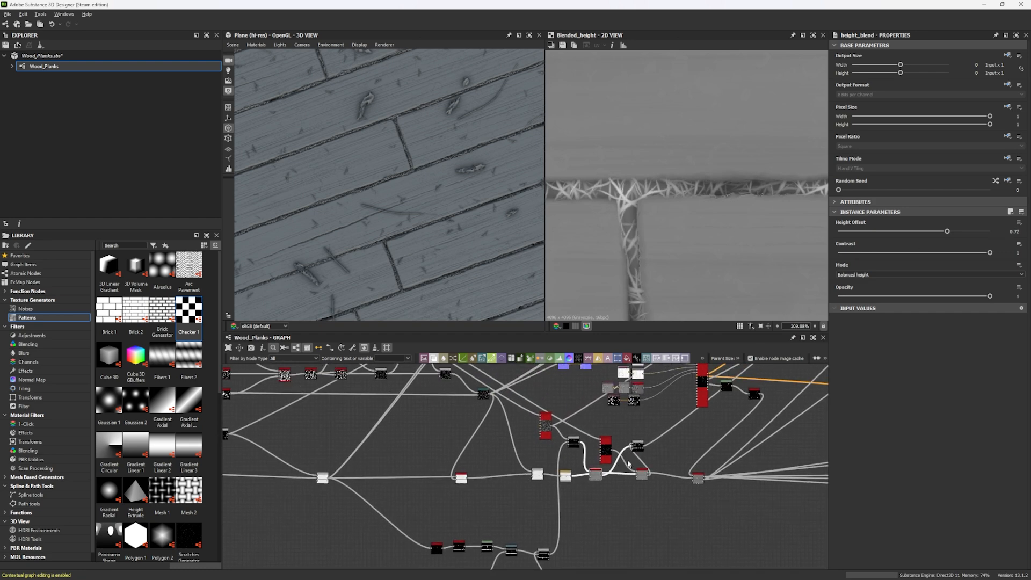
middle_click_drag(580, 437, 646, 567)
middle_click_drag(449, 439, 343, 382)
middle_click_drag(624, 470, 492, 415)
scroll(492, 415, "up", 5)
double_click(495, 468)
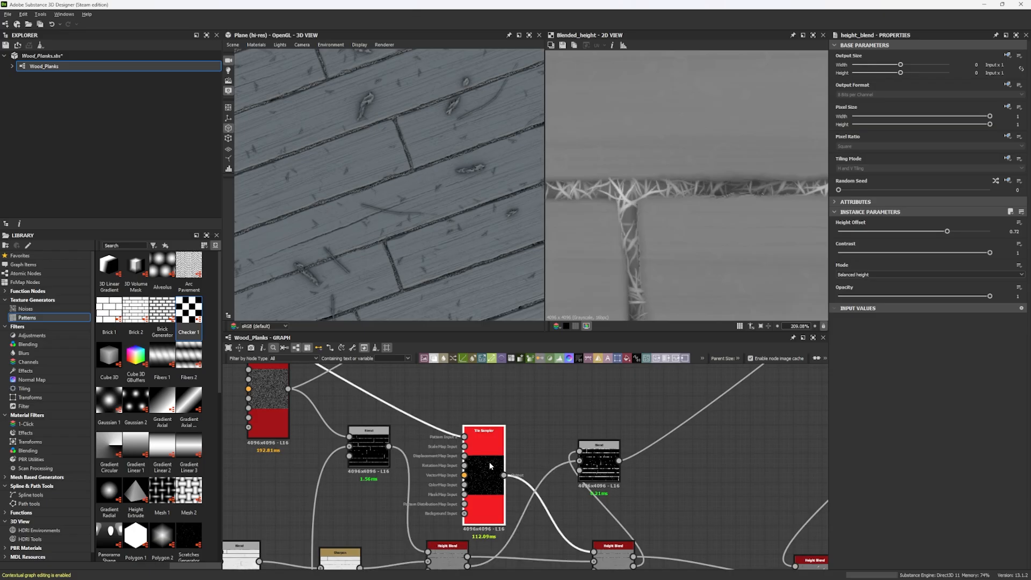
scroll(675, 234, "down", 7)
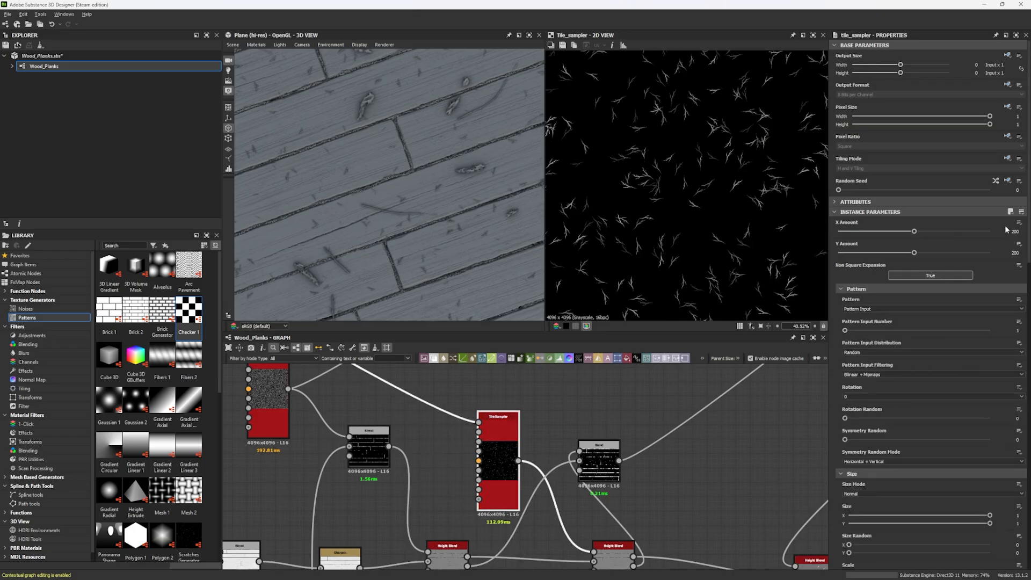
scroll(661, 204, "down", 5)
scroll(879, 334, "down", 3)
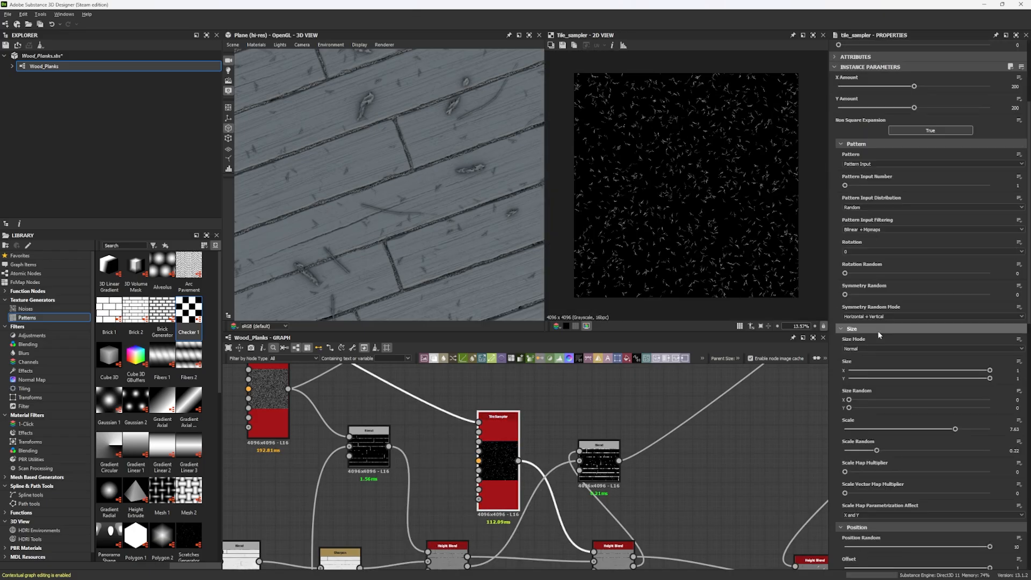
scroll(879, 334, "down", 5)
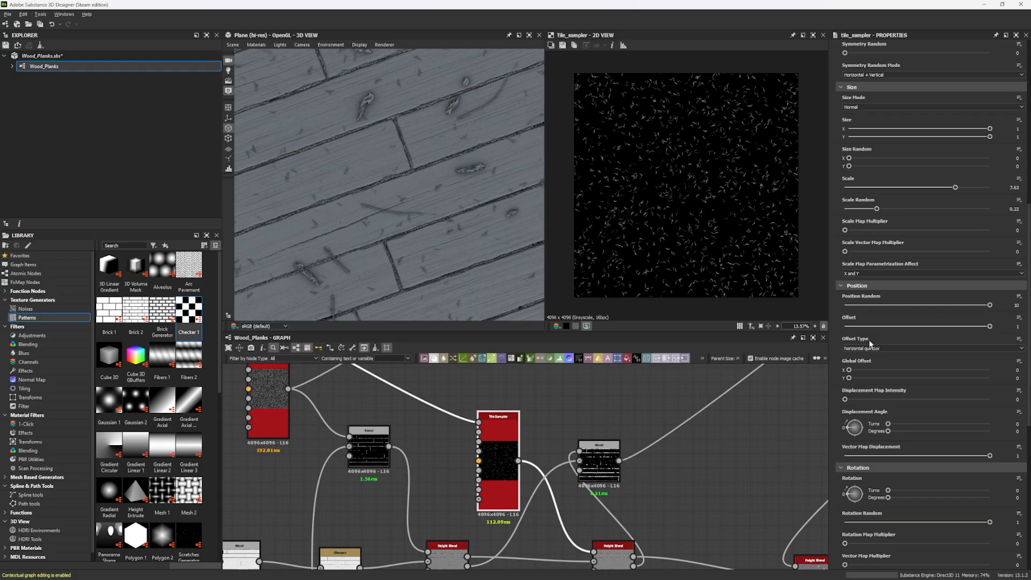
Duplicate the dense branch Tile Sampler and set the copy's Mask Random to 0.94 for a sparse scatter.
middle_click_drag(416, 458, 473, 500)
left_click(324, 442)
key("ctrl+d")
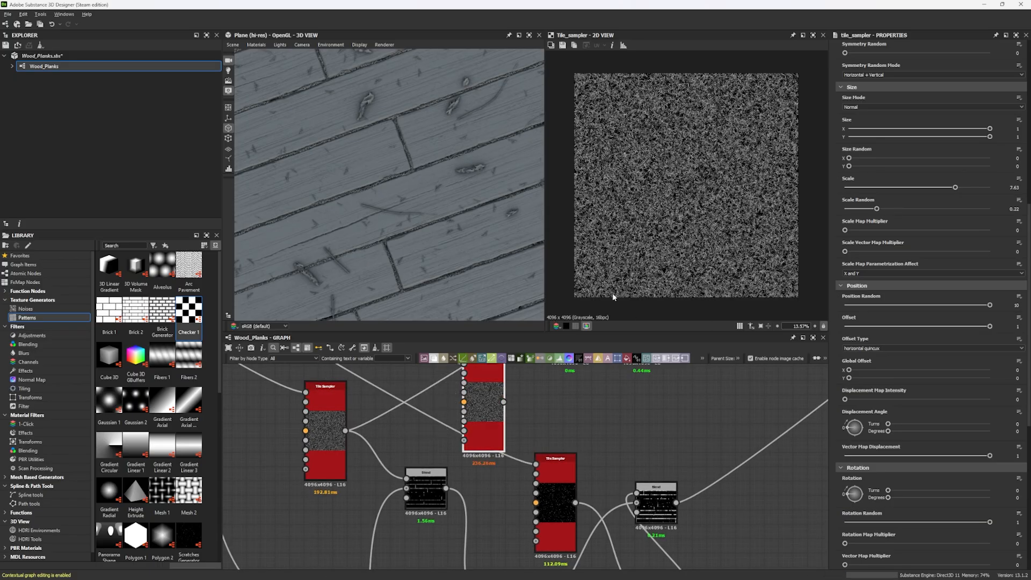
scroll(904, 205, "down", 2)
scroll(904, 205, "down", 5)
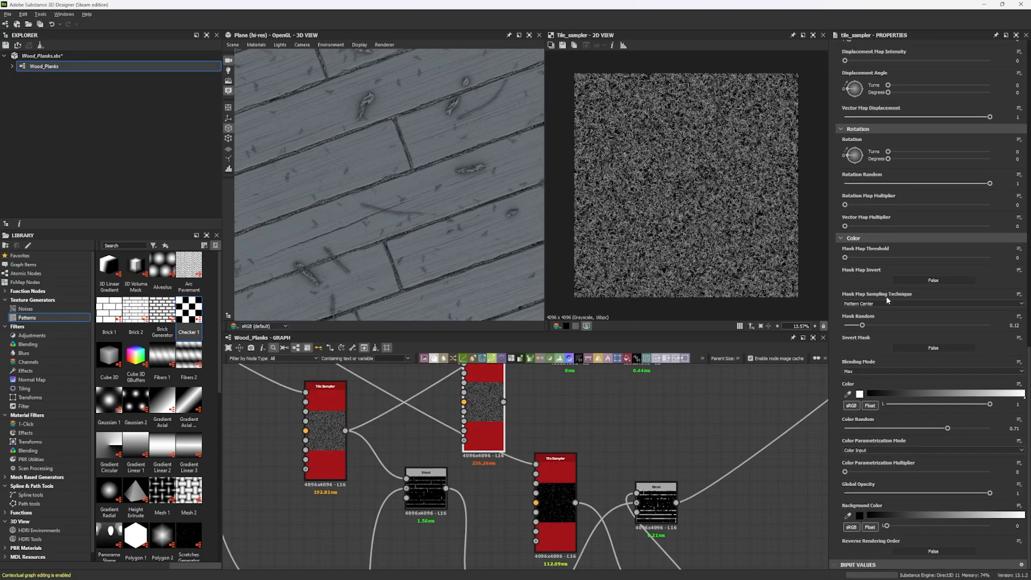
left_click_drag(919, 325, 982, 329)
Examine the sparse branch scatter in the 2D view and the loose twigs across the planks in 3D.
scroll(617, 238, "up", 4)
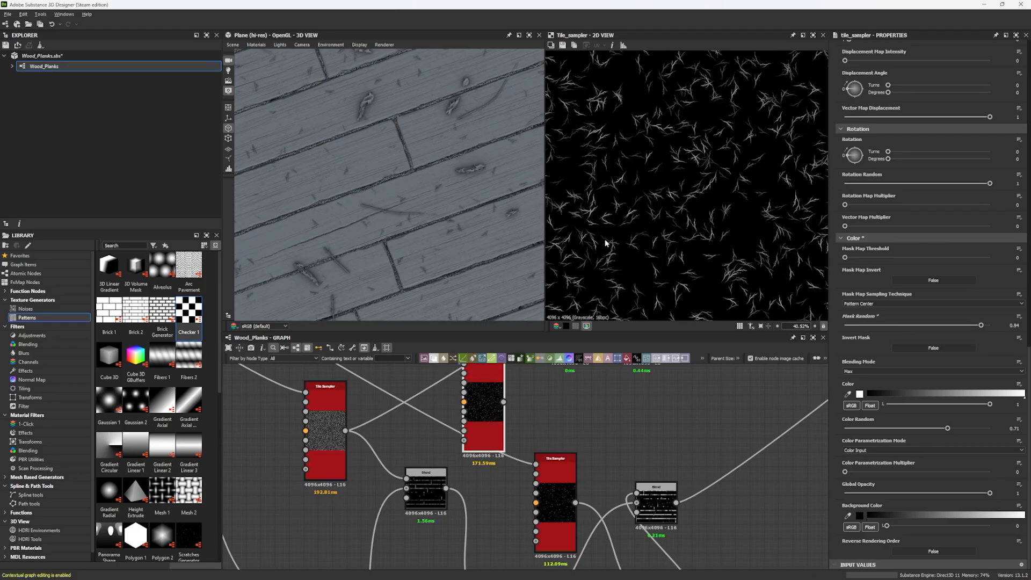
scroll(407, 176, "up", 3)
scroll(392, 173, "up", 5)
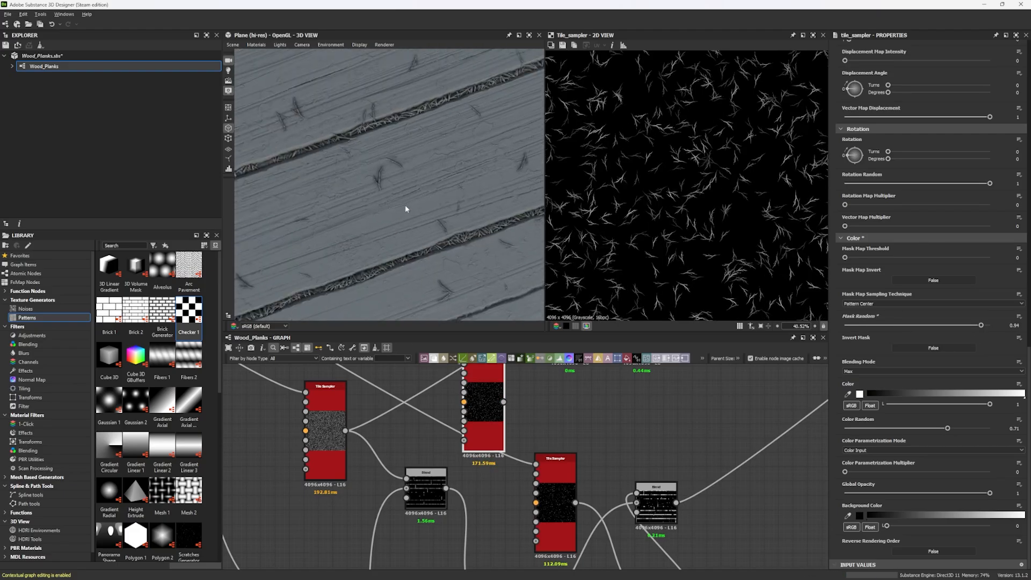
scroll(375, 169, "down", 6)
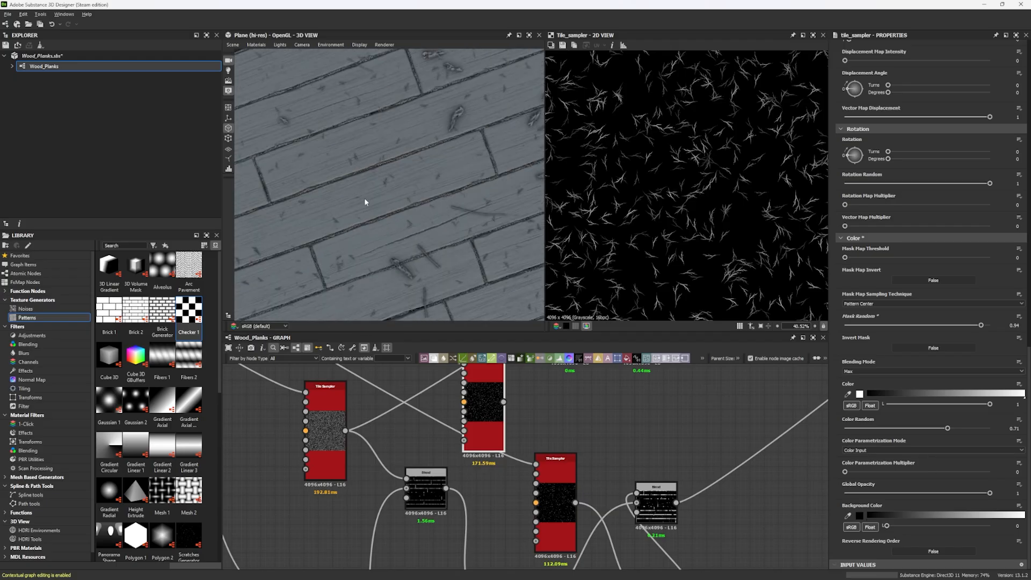
scroll(401, 210, "down", 1)
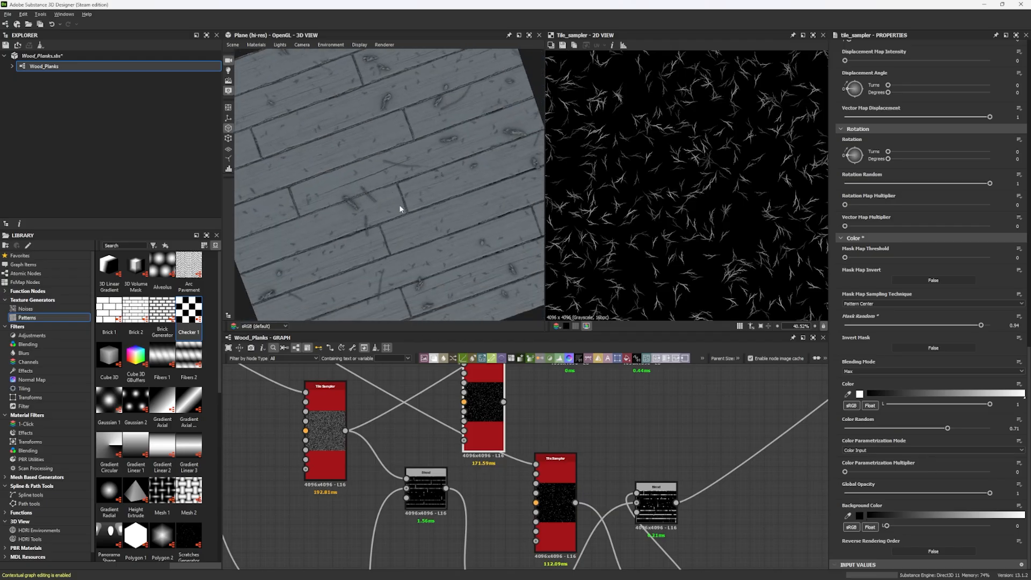
scroll(527, 456, "down", 3)
Preview the second Height Blend that adds loose twigs to the planks, and examine its Height Offset and details.
double_click(557, 475)
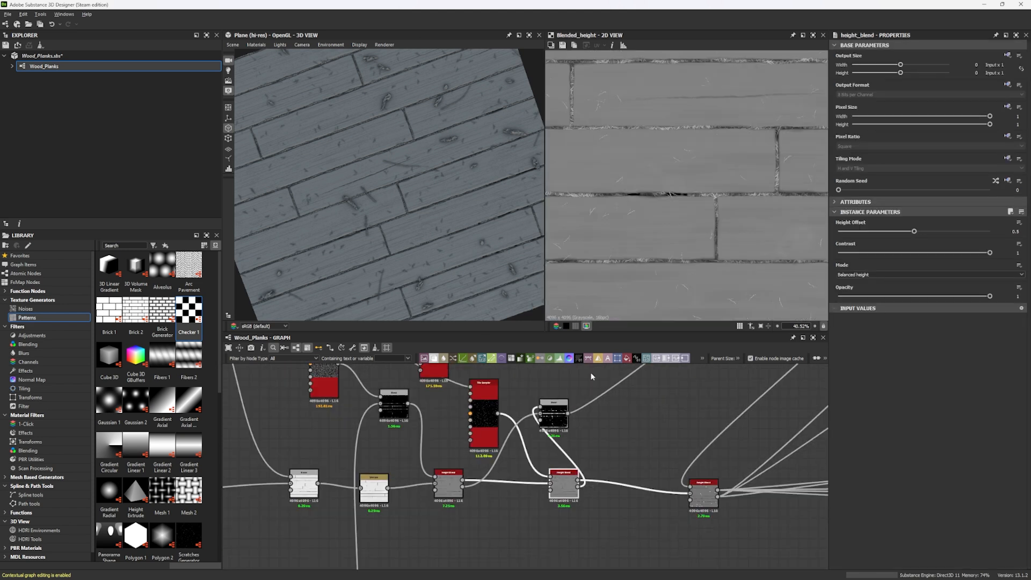
left_click(1013, 231)
scroll(637, 225, "up", 5)
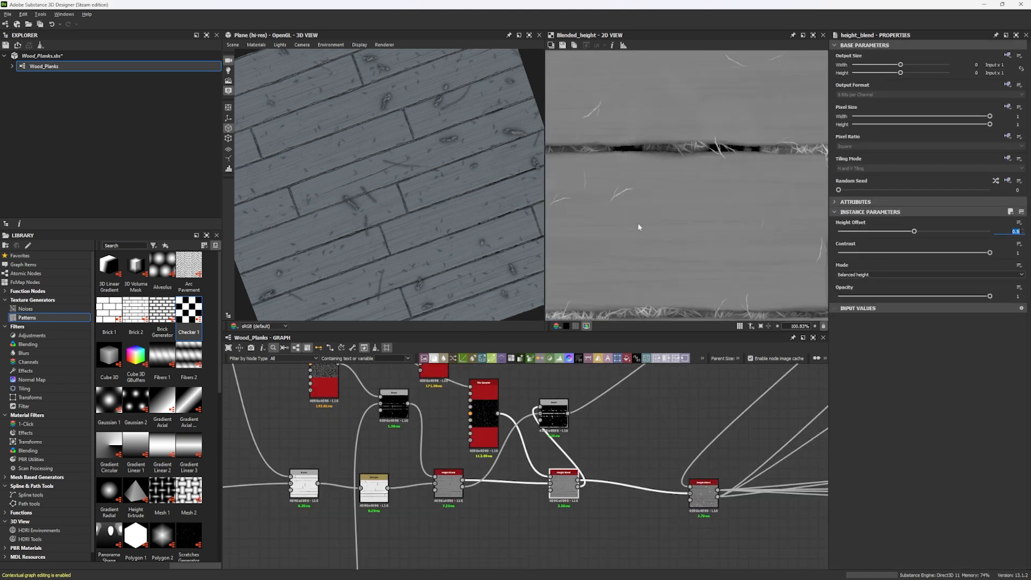
scroll(609, 202, "up", 2)
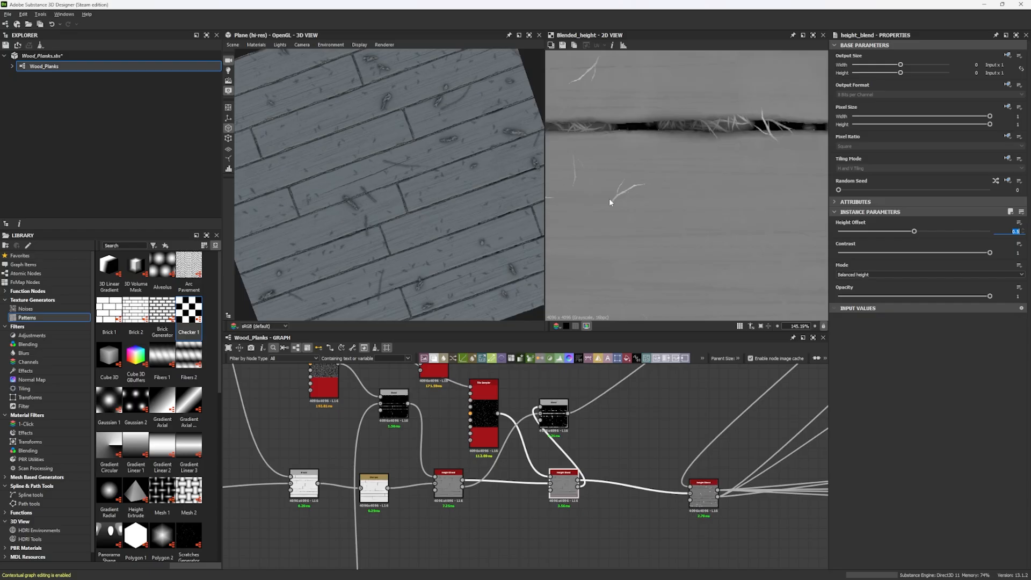
Preview the Atlas Scatter base colour, and examine its scattered leaves and the bitmap inputs that feed it.
scroll(560, 486, "down", 4)
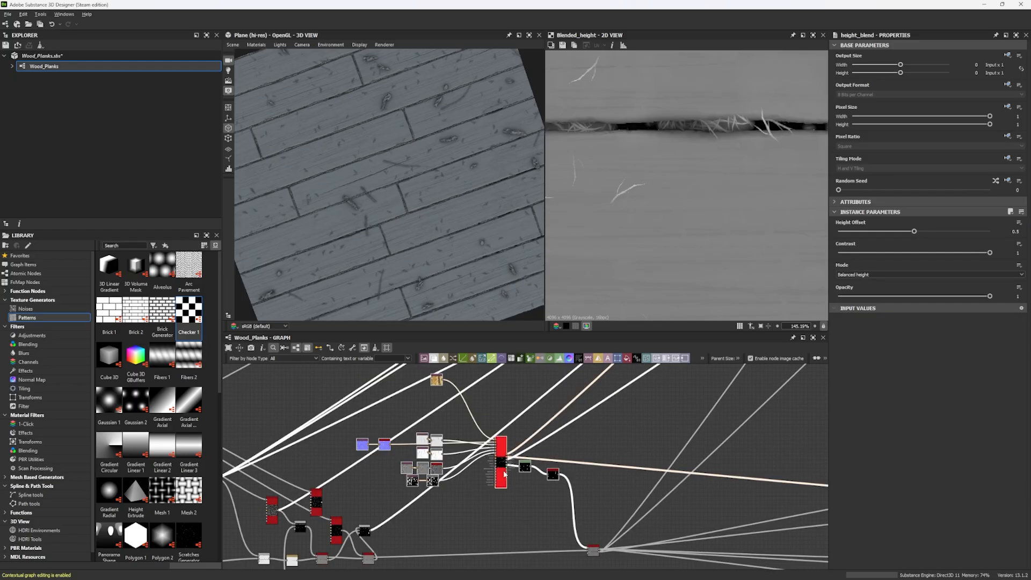
double_click(503, 469)
middle_click_drag(768, 129, 691, 283)
scroll(681, 229, "down", 3)
scroll(681, 230, "up", 4)
middle_click_drag(646, 233, 550, 280)
scroll(638, 199, "down", 4)
middle_click_drag(678, 166, 614, 245)
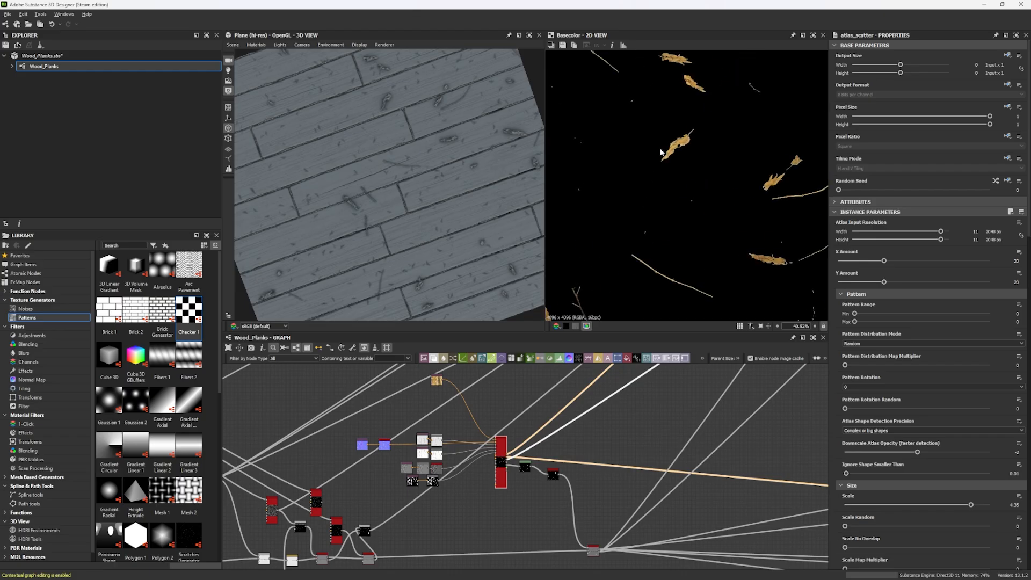
scroll(661, 151, "up", 4)
scroll(394, 428, "up", 5)
scroll(302, 418, "down", 3)
scroll(499, 409, "up", 2)
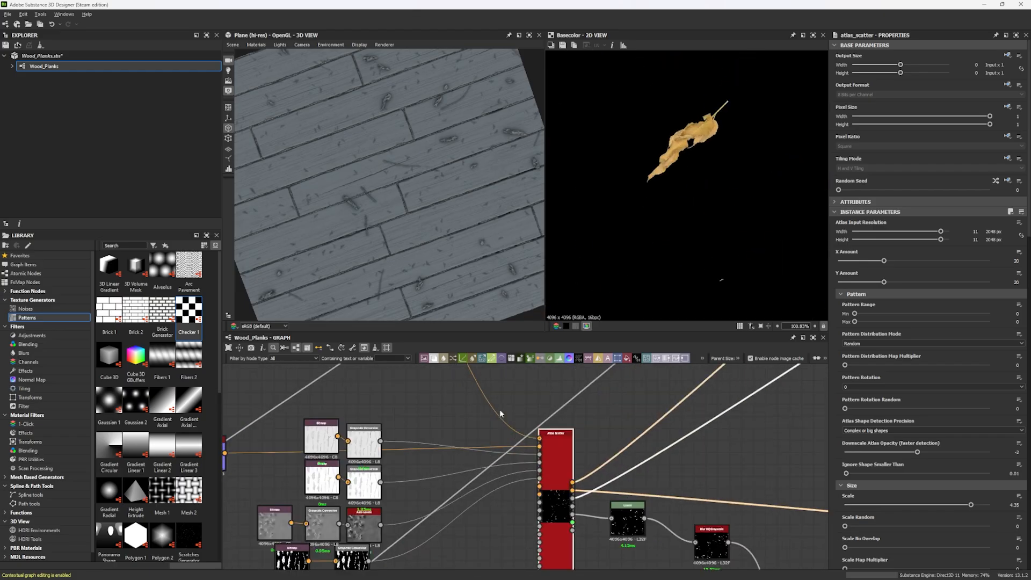
scroll(499, 409, "up", 2)
middle_click_drag(622, 409, 617, 342)
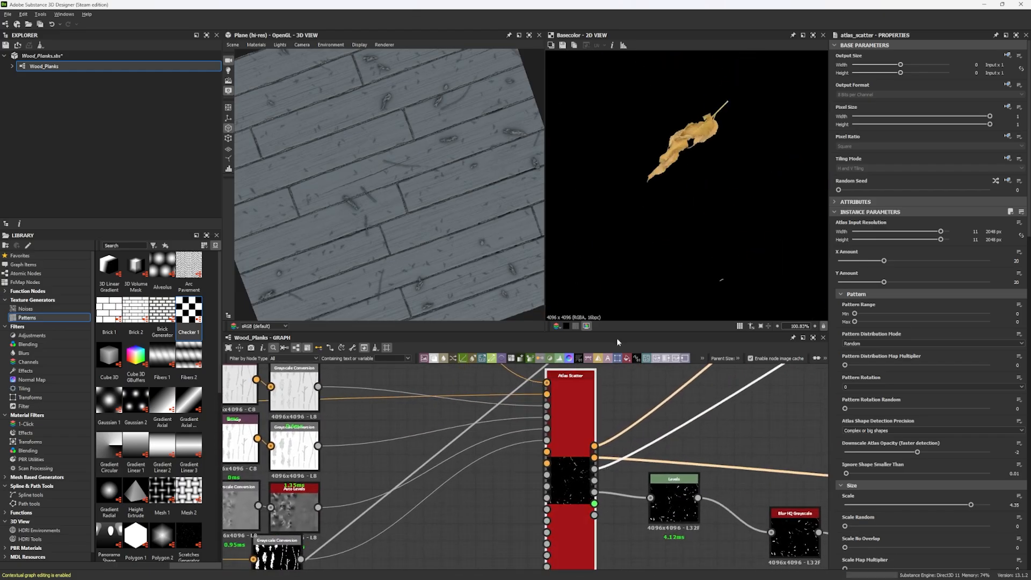
Connect the final HSL node to the base colour output to examine the coloured planks in 3D, and restore the flat grey.
scroll(596, 416, "down", 5)
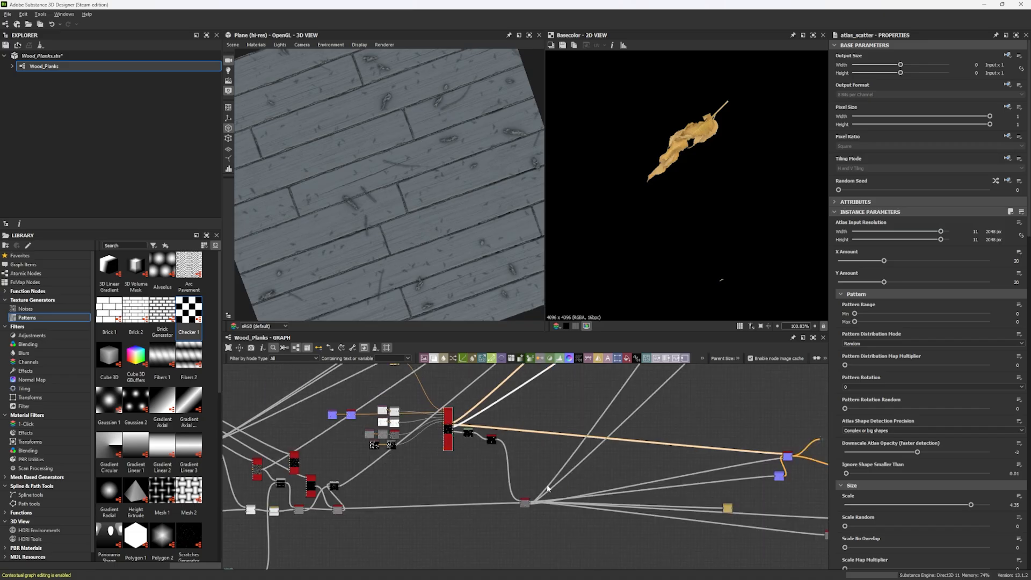
middle_click_drag(495, 480, 509, 490)
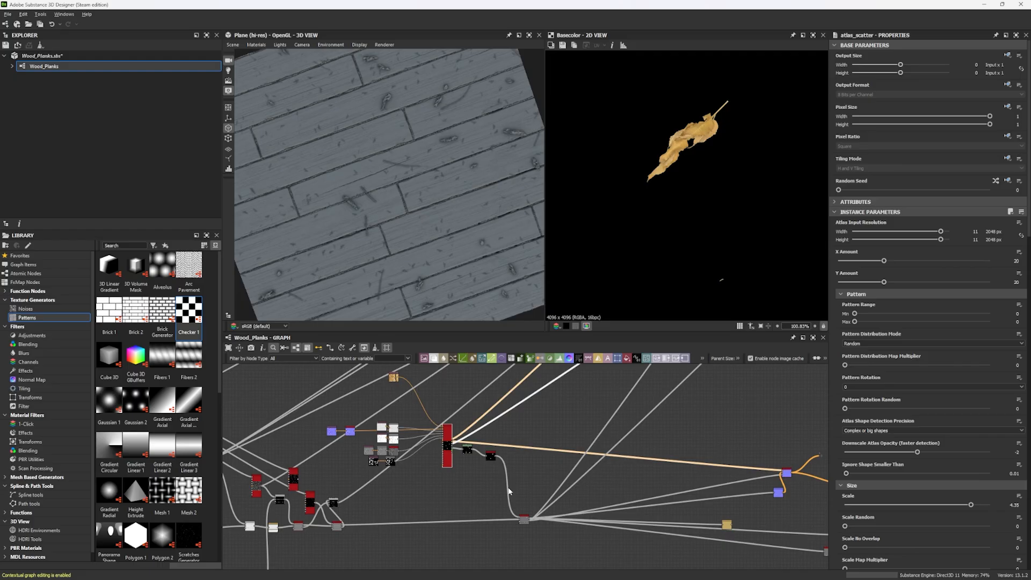
scroll(485, 474, "down", 2)
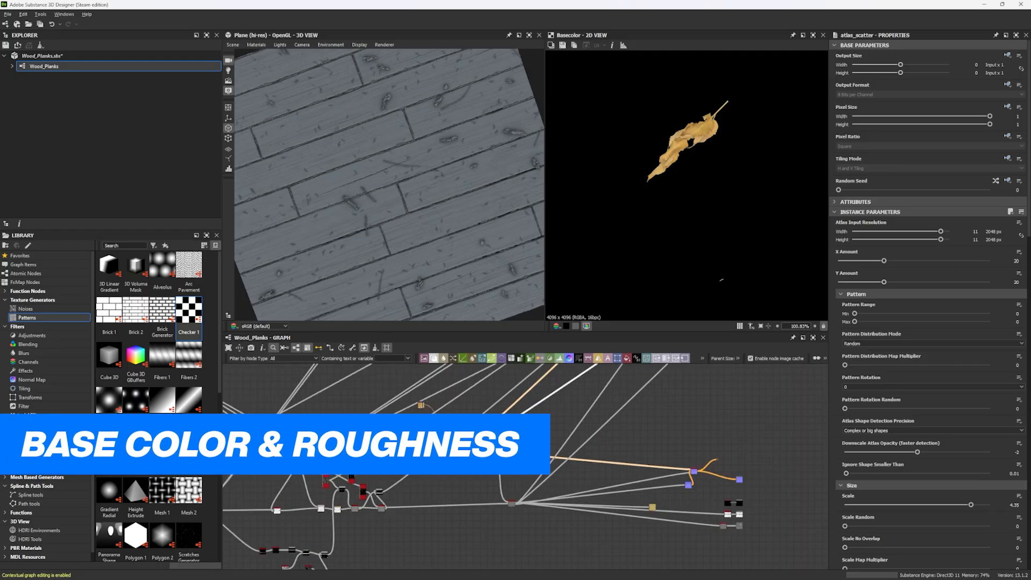
middle_click_drag(515, 419, 466, 516)
scroll(466, 473, "up", 2)
middle_click_drag(466, 473, 483, 476)
scroll(368, 235, "down", 3)
left_click_drag(368, 236, 392, 217)
middle_click_drag(766, 491, 661, 455)
scroll(664, 428, "up", 4)
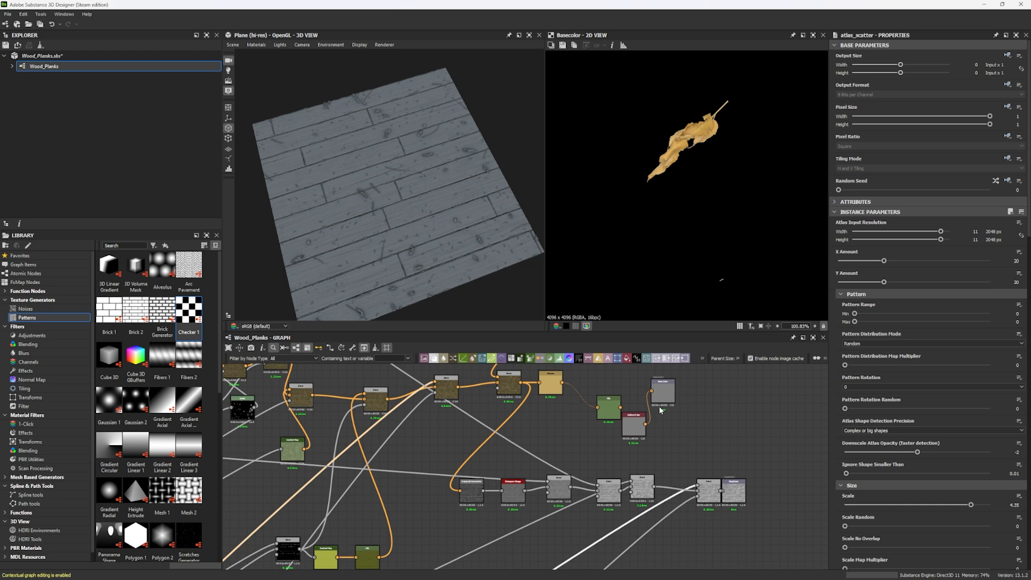
left_click_drag(651, 391, 593, 385)
scroll(317, 200, "up", 5)
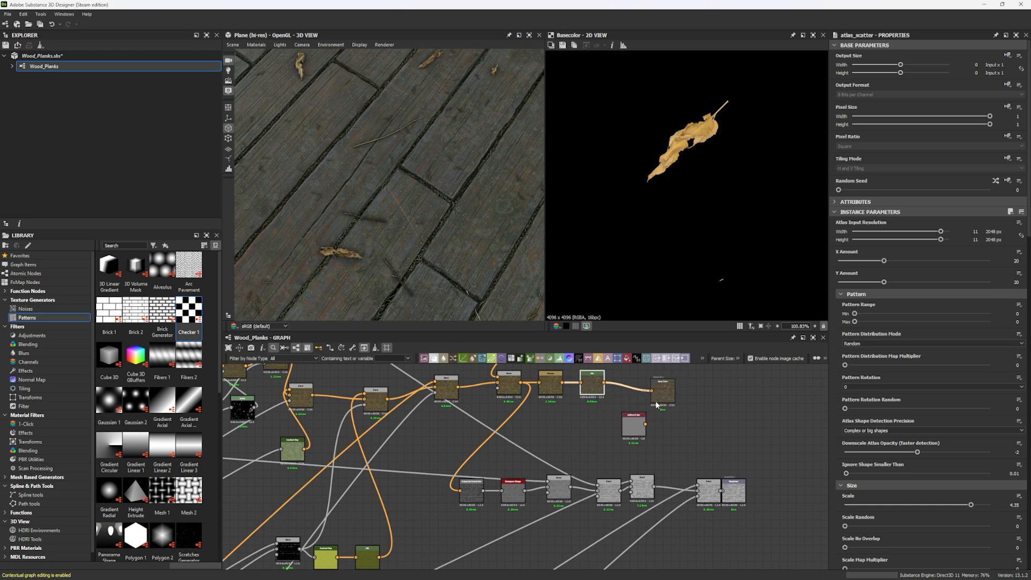
scroll(661, 400, "down", 4)
scroll(654, 398, "up", 3)
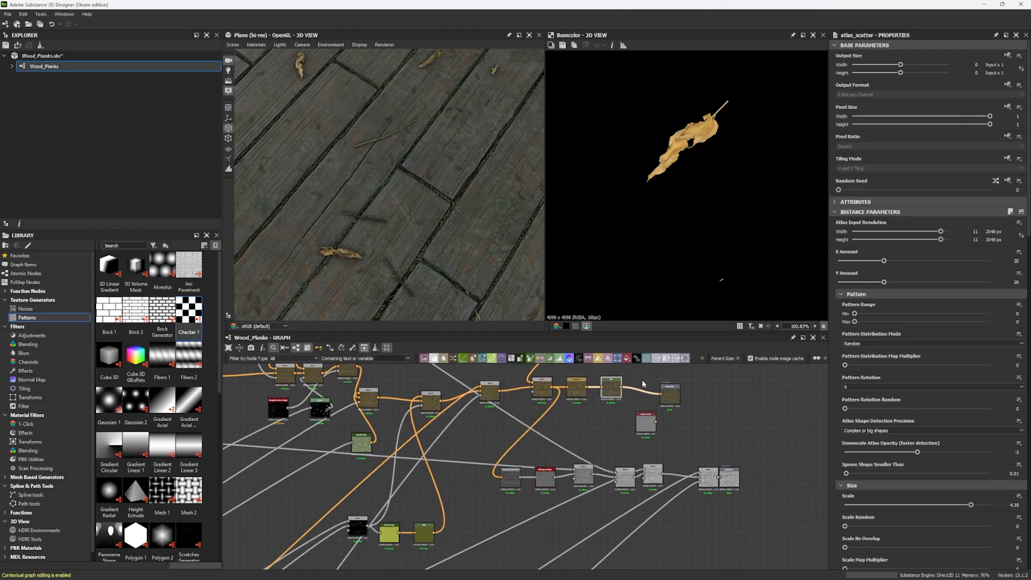
left_click_drag(660, 396, 545, 464)
Space out the two grey Blend nodes at the start of the base colour network.
scroll(685, 436, "down", 3)
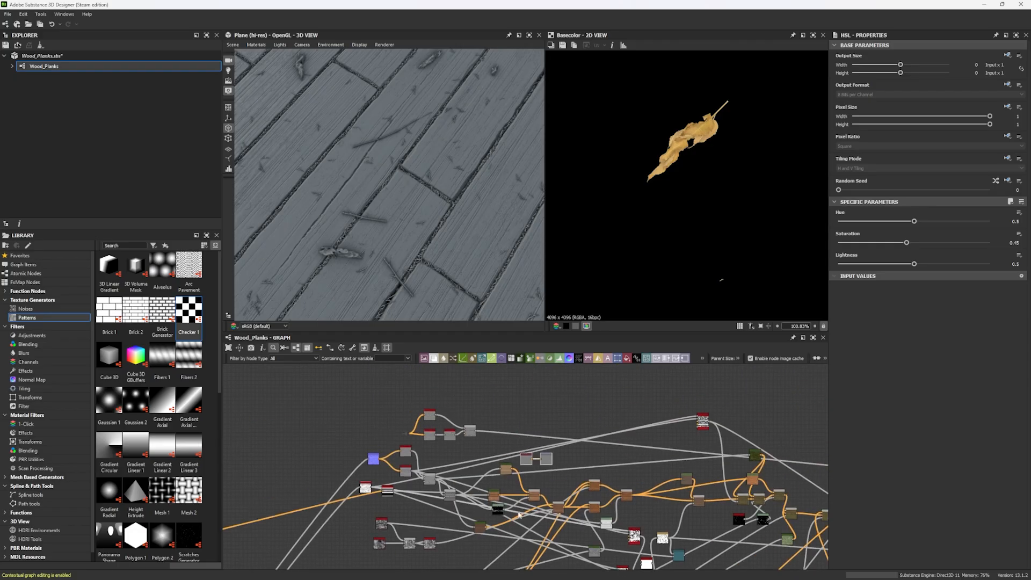
middle_click_drag(473, 540, 452, 457)
left_click_drag(409, 397, 421, 378)
left_click_drag(432, 417, 402, 414)
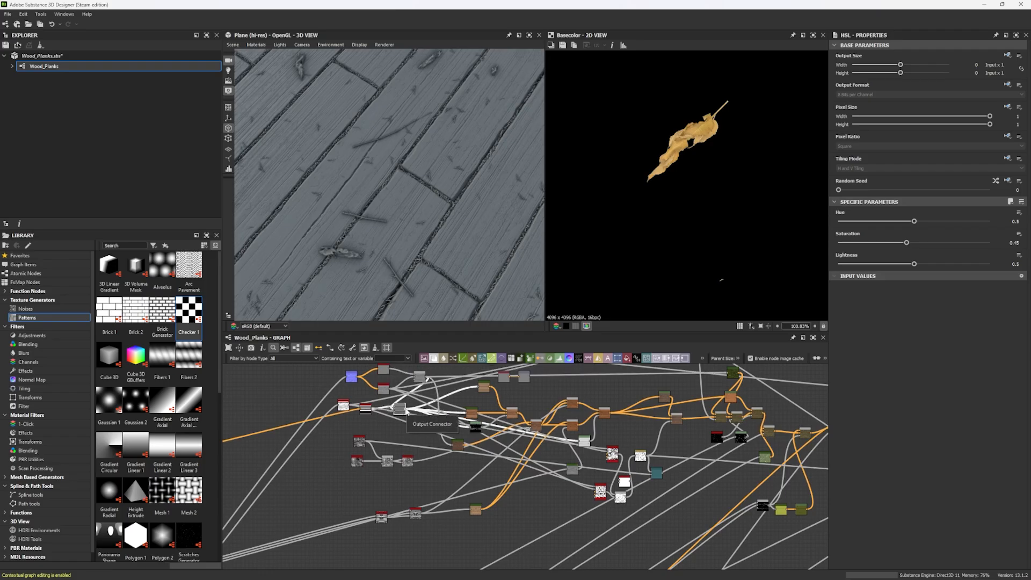
scroll(442, 459, "up", 6)
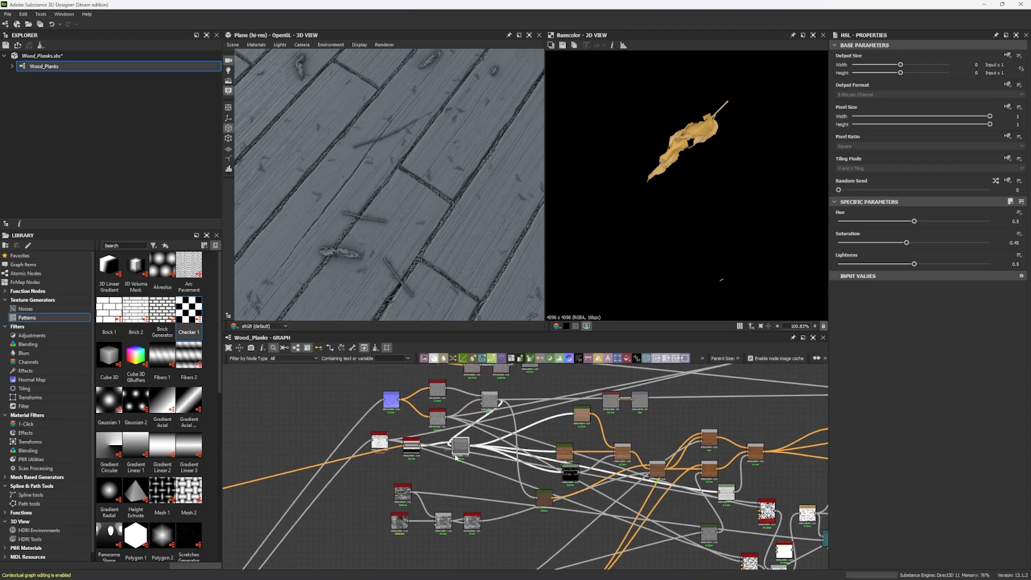
scroll(441, 459, "down", 6)
Preview the Normal node made from the plank height and the WC_Curvature portal that supplies the base colour network.
double_click(357, 404)
scroll(687, 164, "down", 3)
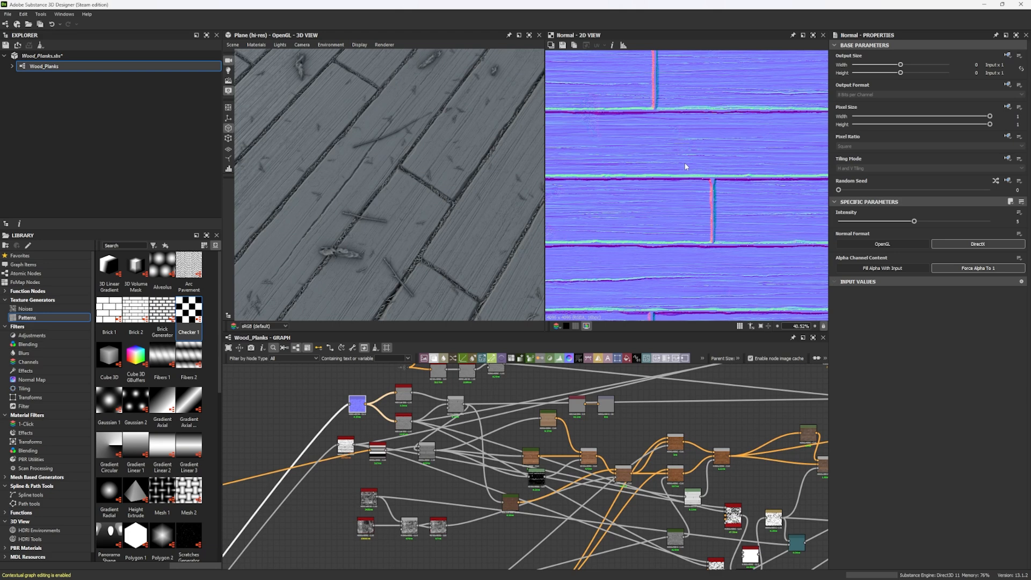
scroll(396, 423, "down", 5)
double_click(452, 478)
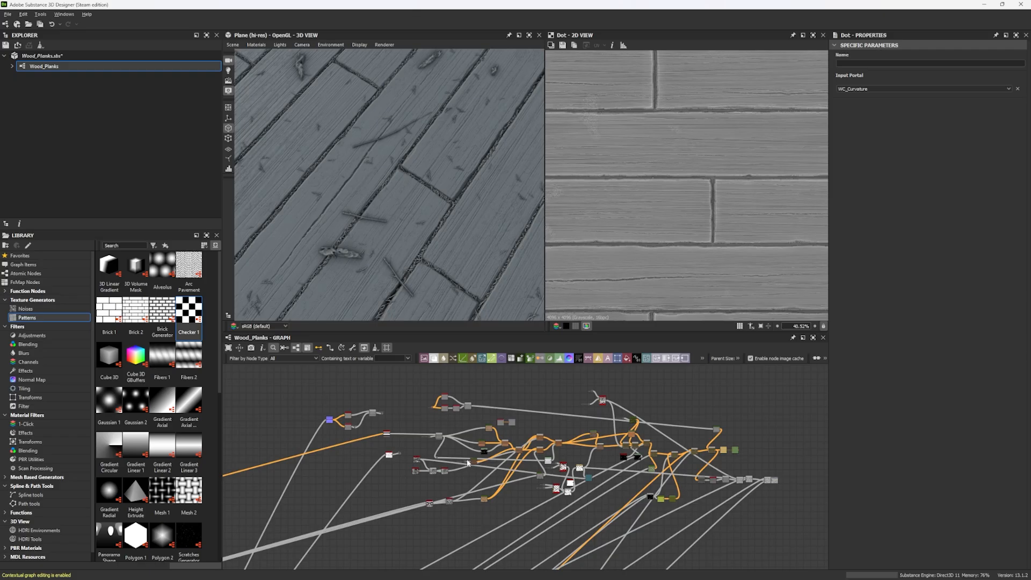
scroll(496, 488, "up", 5)
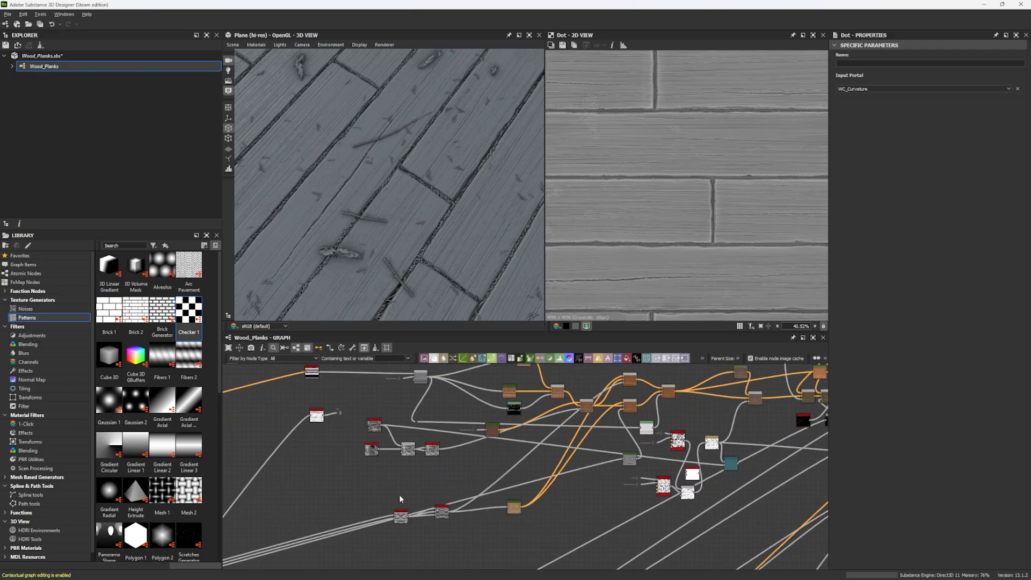
middle_click_drag(381, 440, 480, 542)
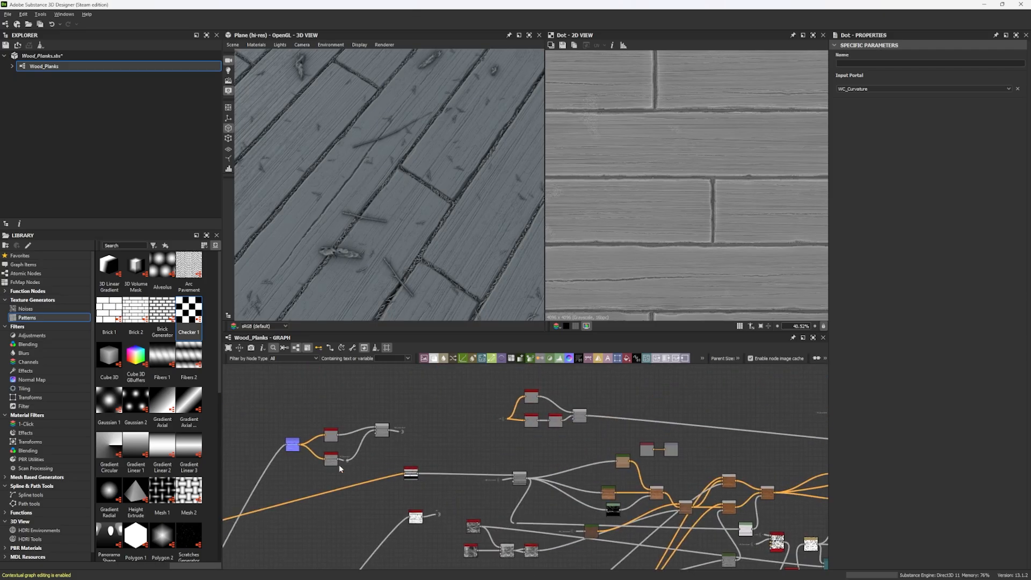
Preview the Normal node, followed by the Curvature Smooth and Curvature nodes it feeds.
middle_click_drag(355, 461, 454, 459)
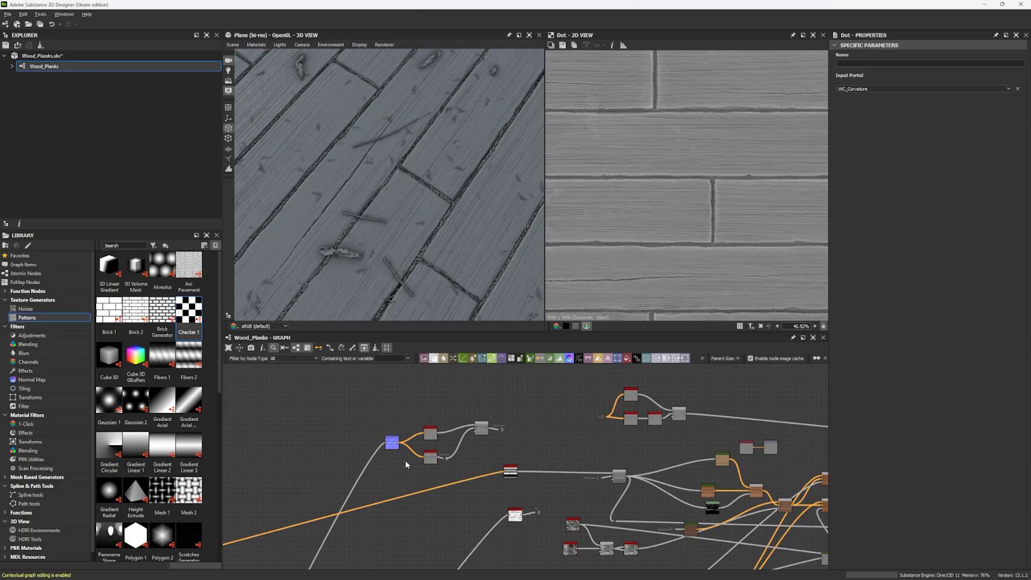
scroll(421, 454, "up", 6)
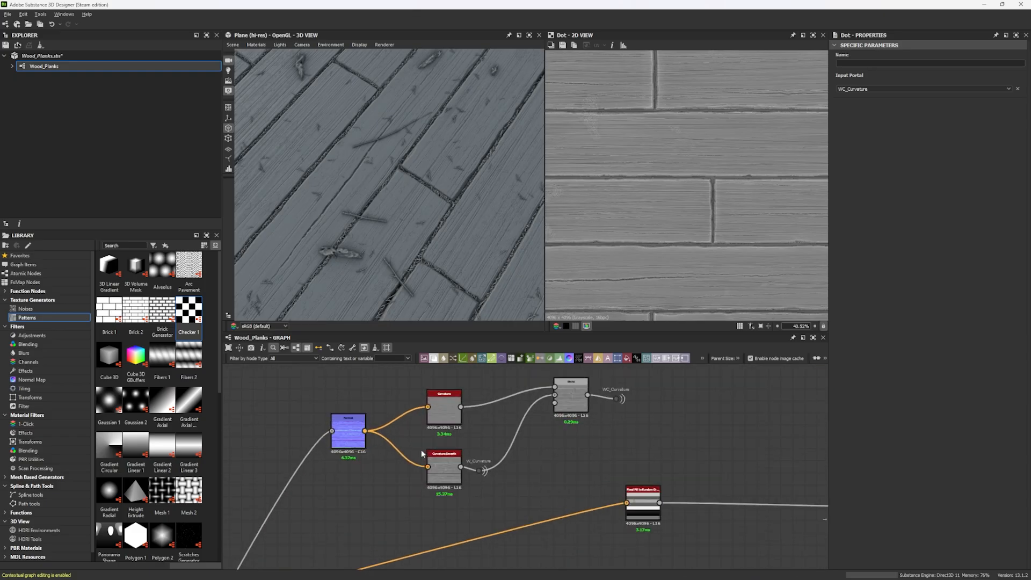
double_click(350, 436)
scroll(400, 491, "down", 5)
middle_click_drag(400, 492, 387, 547)
middle_click_drag(469, 391, 400, 569)
scroll(462, 450, "up", 7)
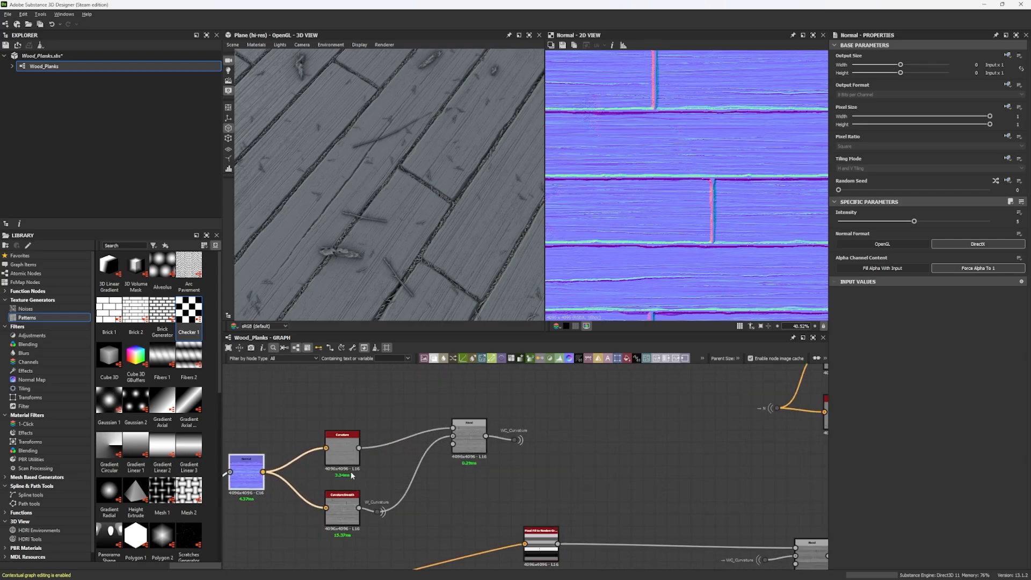
double_click(347, 513)
double_click(343, 451)
Preview the Blend that combines both curvature maps, and inspect its plank edges and grain up close.
scroll(345, 462, "up", 3)
scroll(343, 461, "down", 5)
double_click(465, 432)
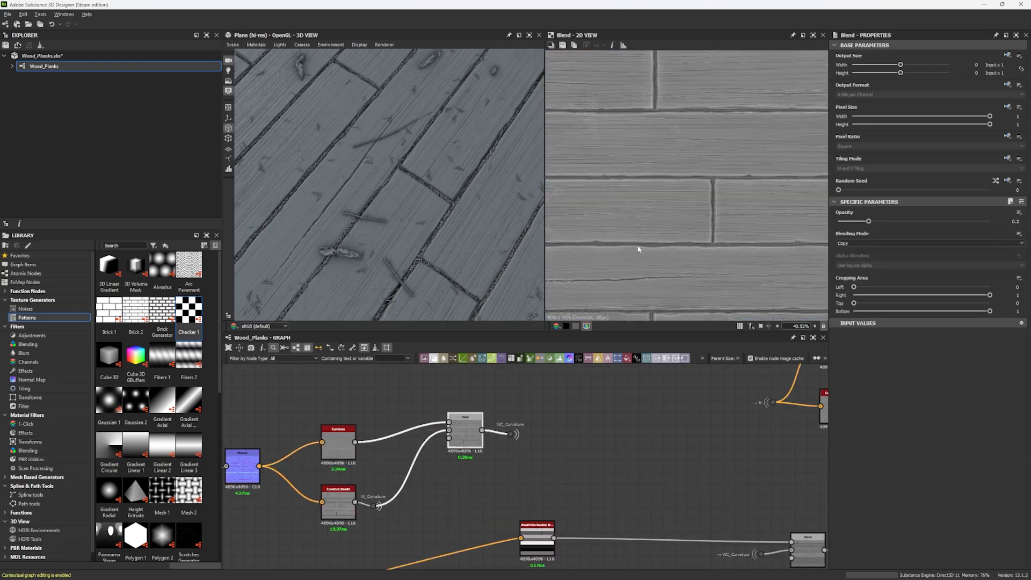
scroll(736, 193, "up", 3)
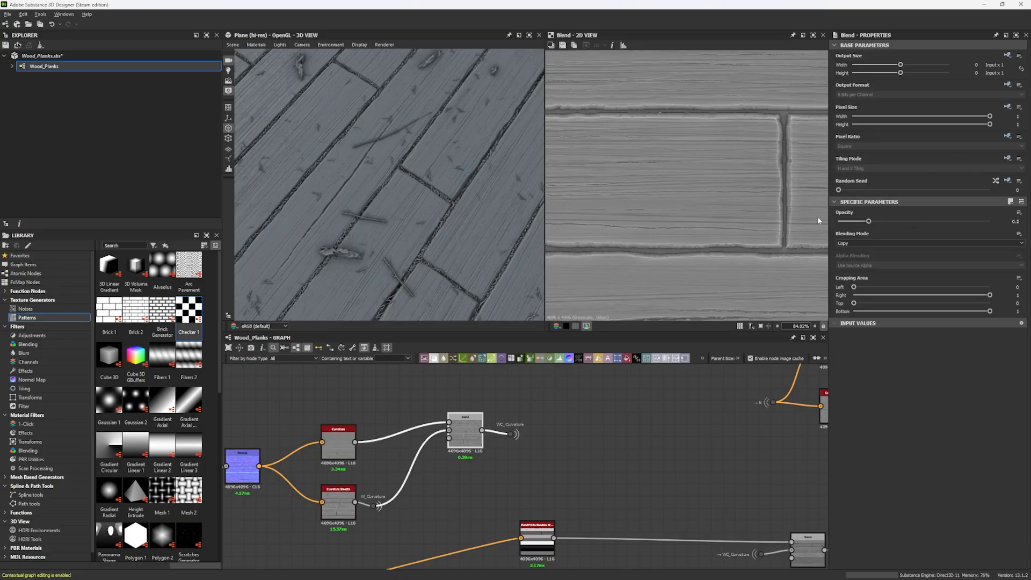
scroll(646, 92, "down", 3)
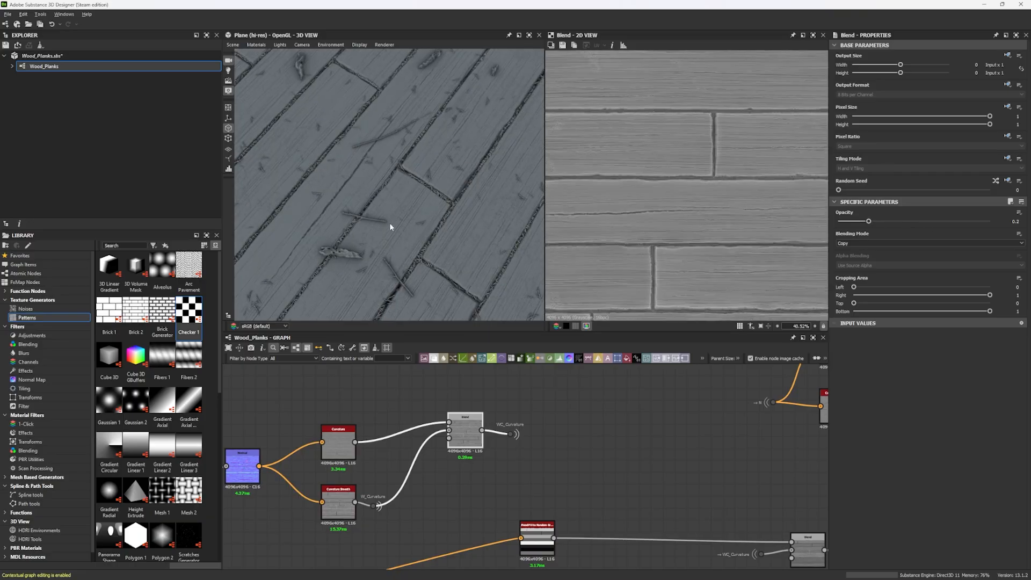
scroll(606, 262, "up", 5)
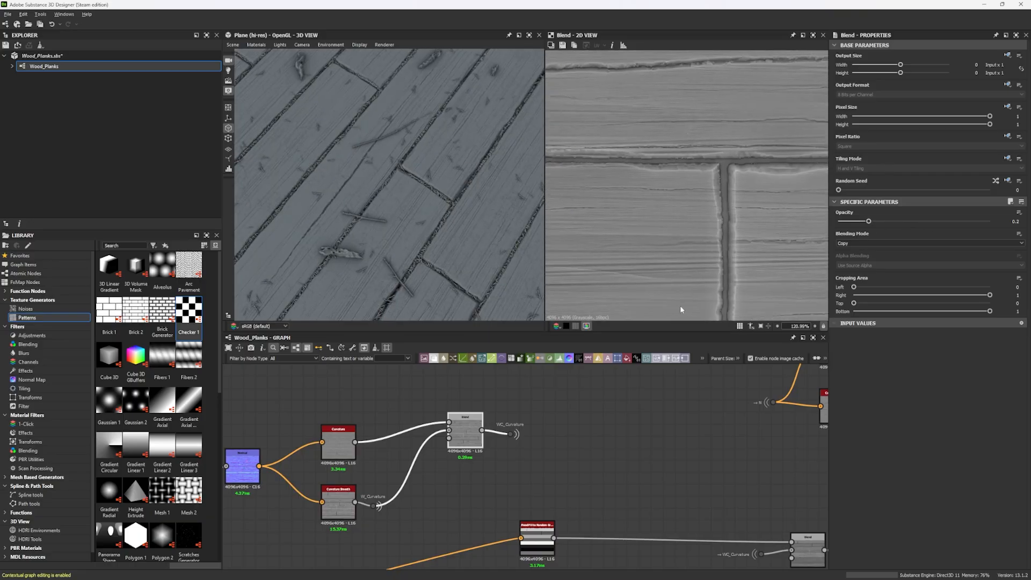
Shift the Curvature Smooth node slightly away from its portal, and move the Flood Fill to Random Grayscale node closer to its Blend.
left_click_drag(348, 527, 330, 527)
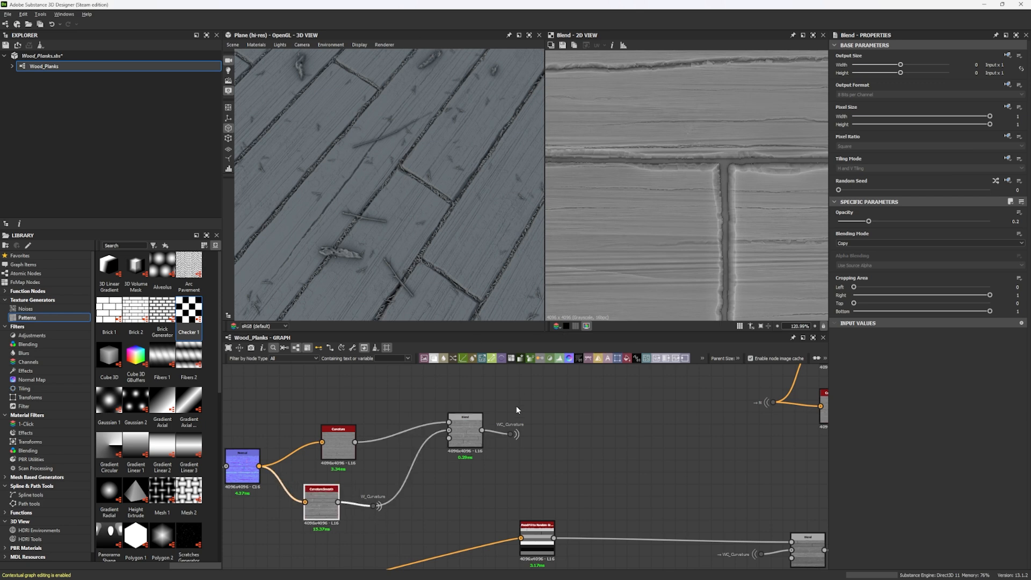
scroll(490, 458, "down", 3)
scroll(359, 426, "up", 3)
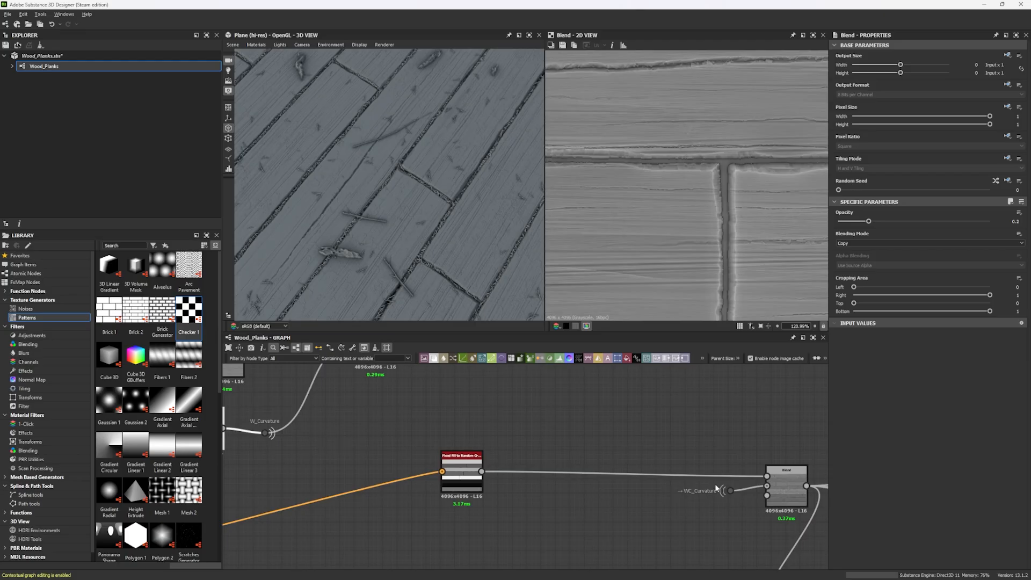
left_click_drag(448, 482, 634, 465)
Preview the Flood Fill to Random Grayscale node and the Blend that multiplies it with WC_Curvature.
double_click(635, 480)
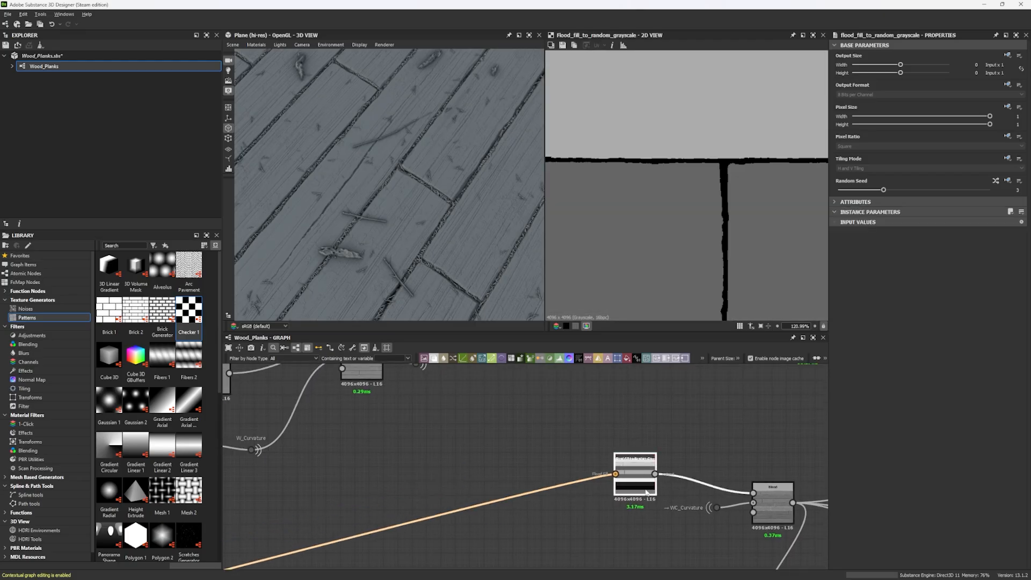
key("f")
middle_click_drag(723, 432, 596, 410)
scroll(640, 472, "up", 3)
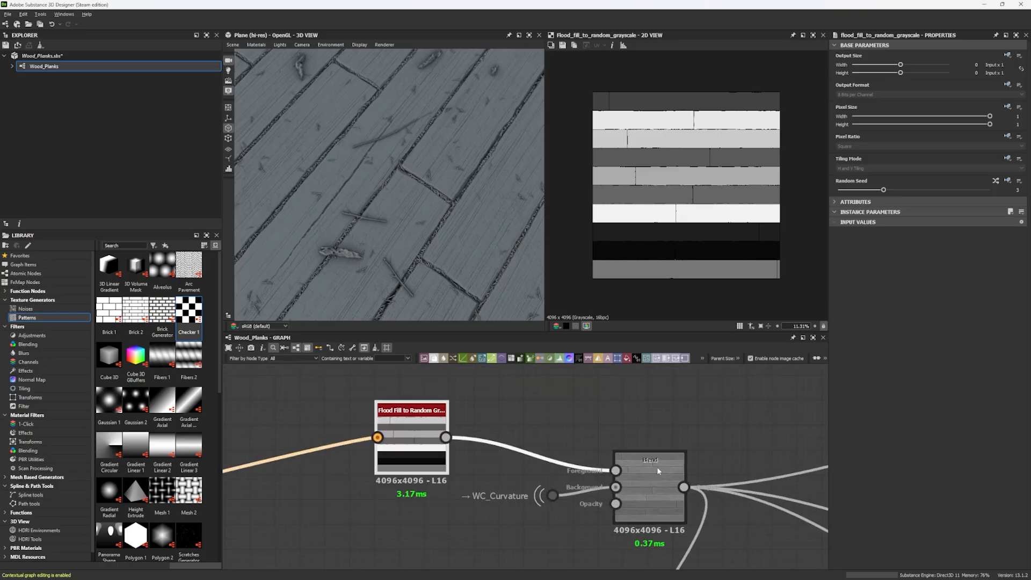
double_click(659, 466)
scroll(703, 195, "up", 1)
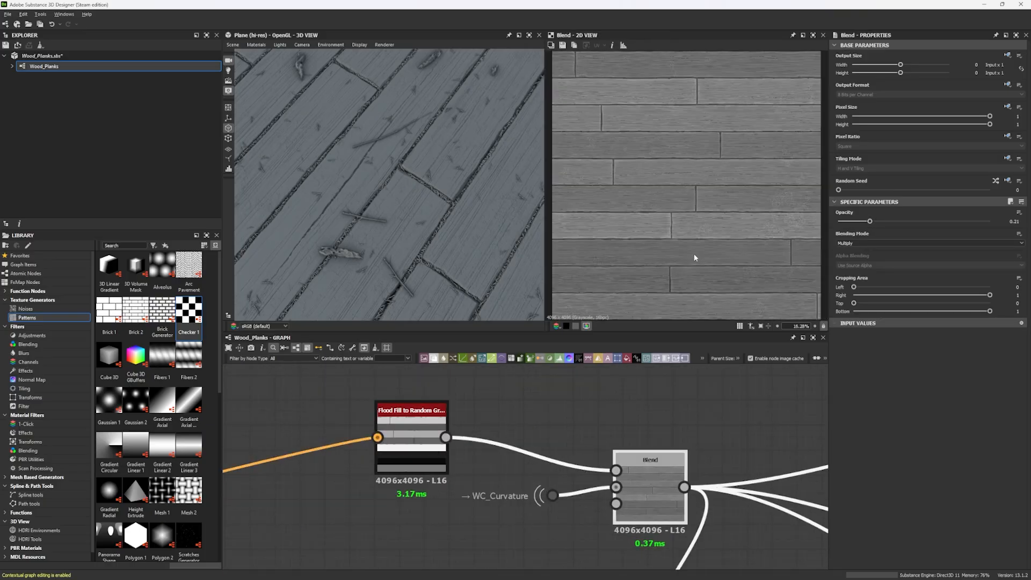
scroll(710, 436, "down", 4)
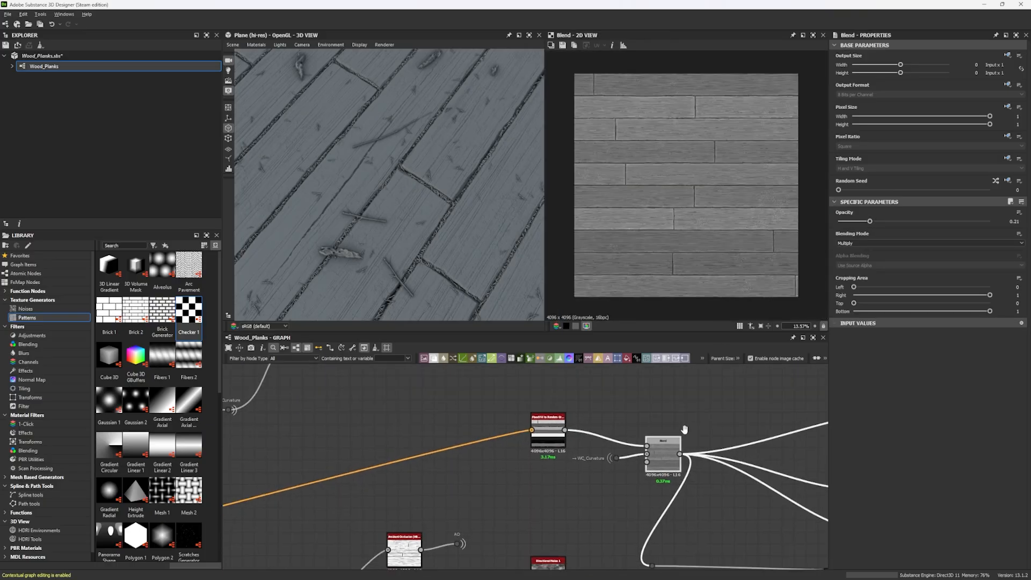
Preview the two Gradient Maps that colour the curvature blend, and the Levels node used as their mask.
middle_click_drag(710, 437, 360, 404)
double_click(548, 452)
scroll(683, 227, "up", 3)
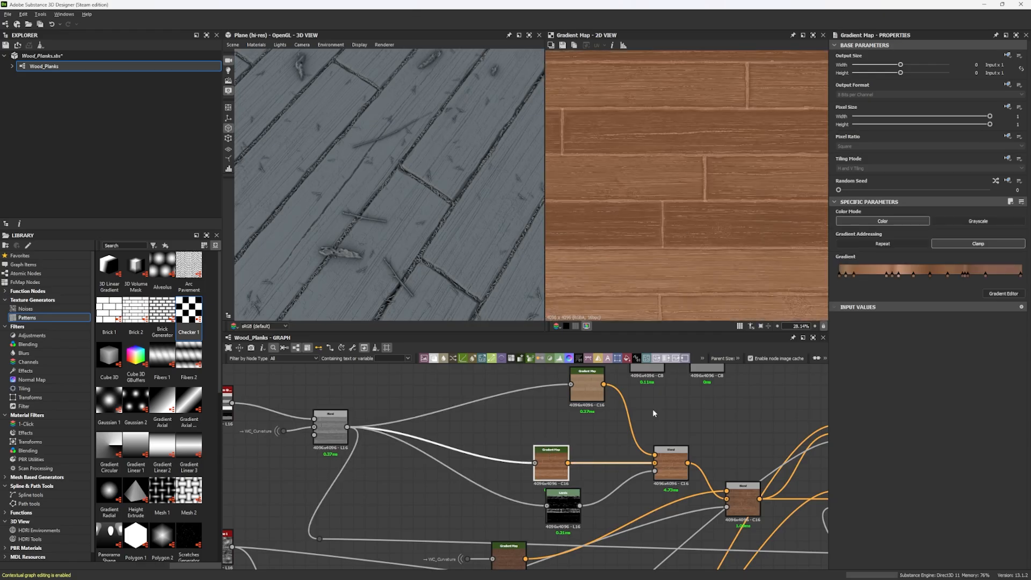
double_click(590, 390)
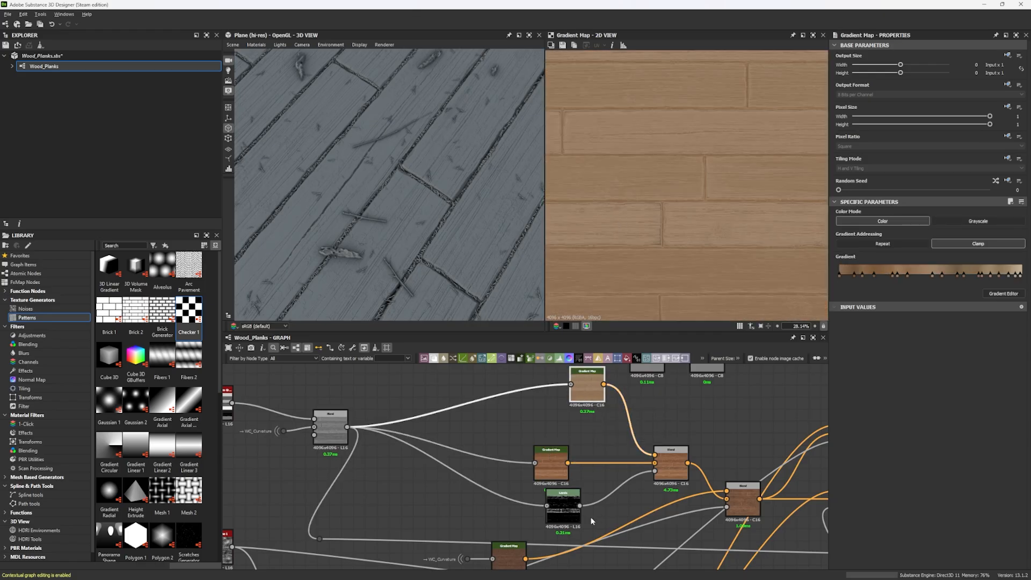
left_click(571, 517)
double_click(571, 517)
scroll(629, 252, "down", 3)
Compare the Blend of both Gradient Maps with the reddish-brown Gradient Map, and inspect the mixed wood colour.
double_click(672, 454)
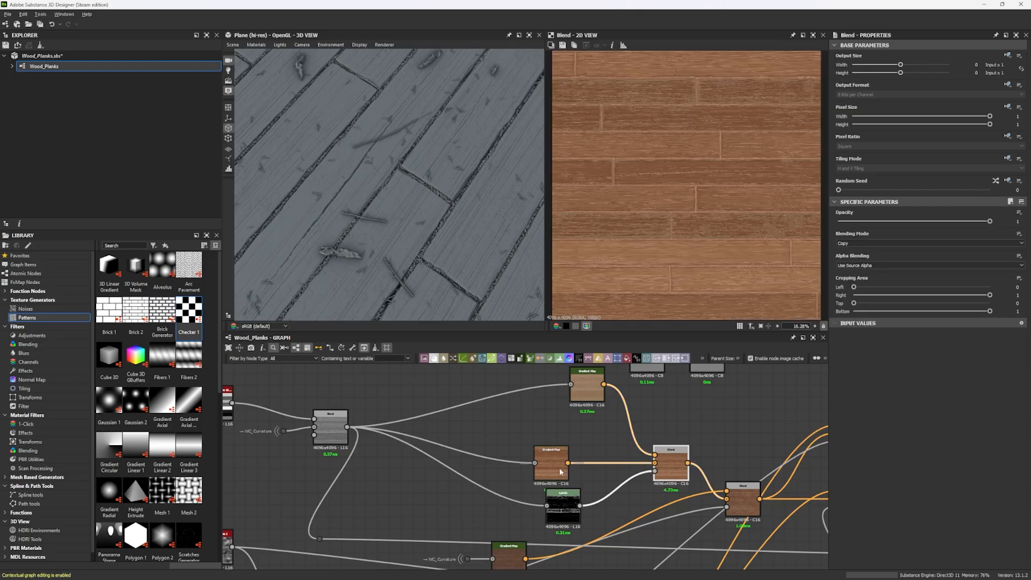
double_click(557, 473)
double_click(673, 471)
scroll(669, 217, "up", 4)
scroll(675, 221, "down", 4)
Move the dark brown Gradient Map and its WC_Curvature portal up beside the Blend of the first two Gradient Maps.
middle_click_drag(716, 482, 617, 463)
left_click_drag(356, 520, 609, 446)
scroll(608, 448, "down", 5)
scroll(580, 427, "up", 5)
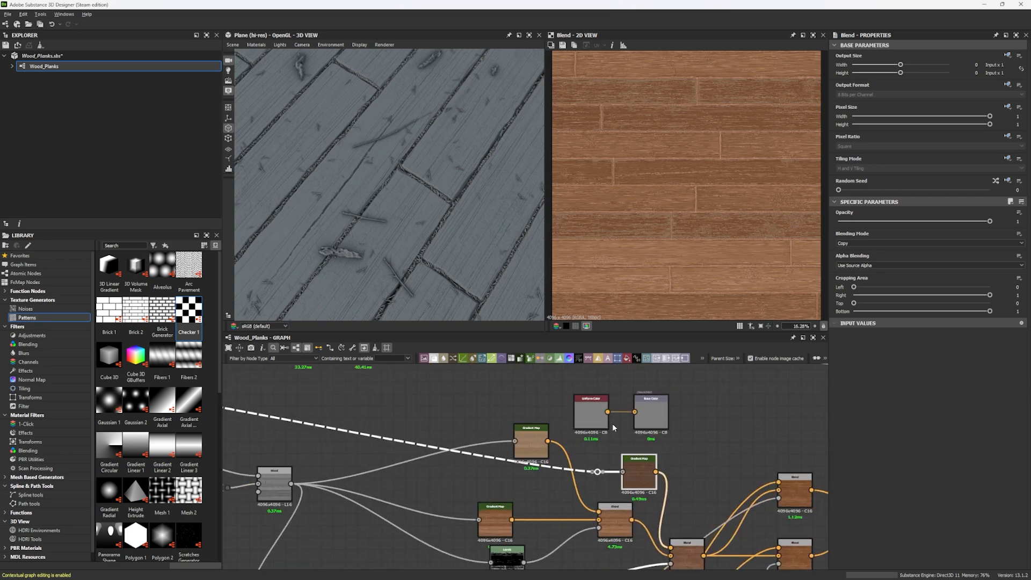
Connect the Blend of the first two Gradient Maps to the Base Color output, inspect the planks in 3D, and move the output clear.
left_click_drag(634, 412, 631, 520)
mouse_move(440, 251)
left_mouse_down()
mouse_move(458, 253)
mouse_move(439, 253)
left_mouse_up()
scroll(435, 251, "down", 5)
middle_click_drag(421, 243, 423, 225)
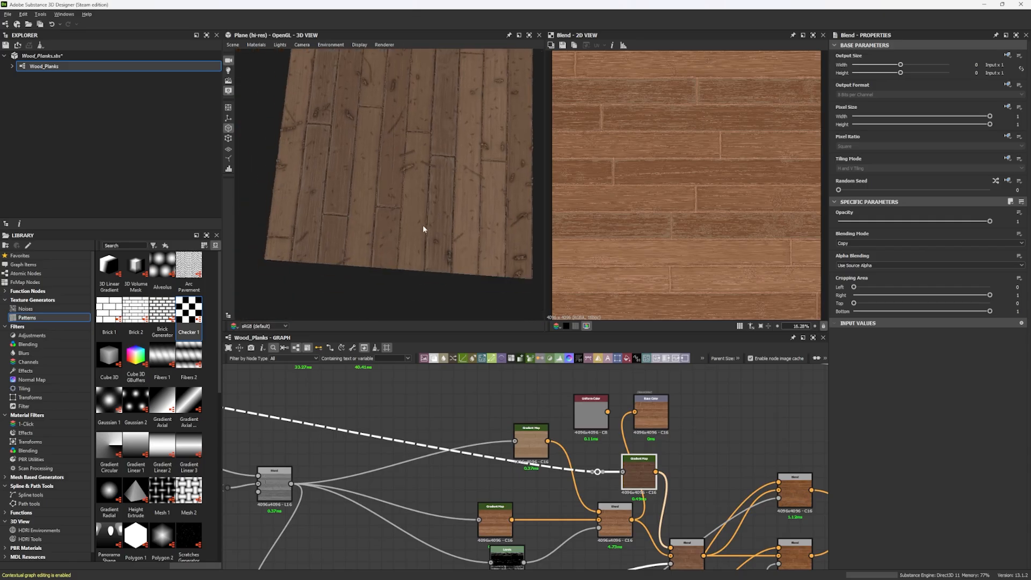
scroll(422, 223, "up", 5)
right_click_drag(481, 231, 532, 228, "ctrl+shift")
middle_click_drag(656, 451, 539, 431)
left_click_drag(540, 398, 616, 417)
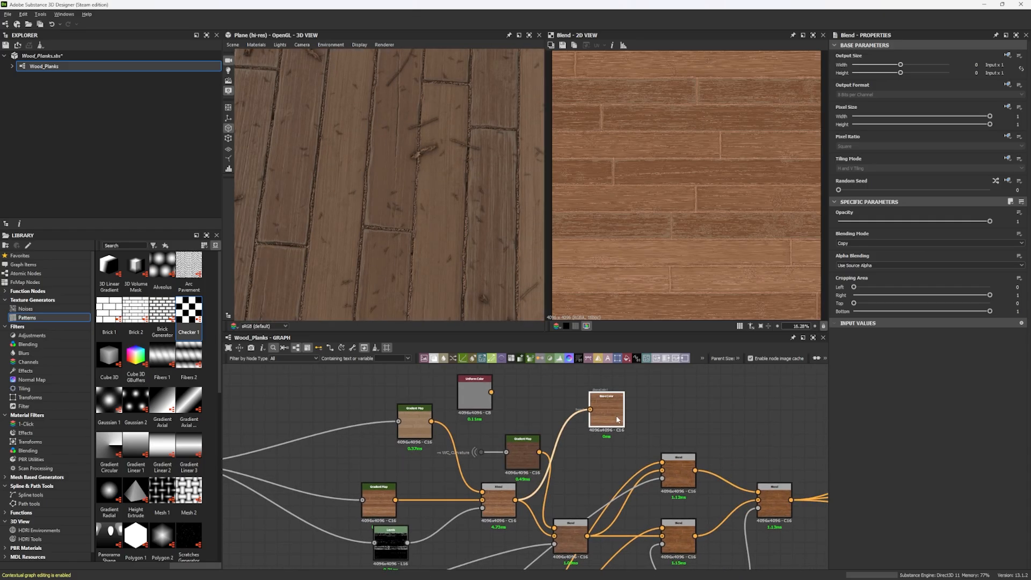
Preview the WC_Curvature portal up close and the dark brown Gradient Map it feeds.
double_click(482, 453)
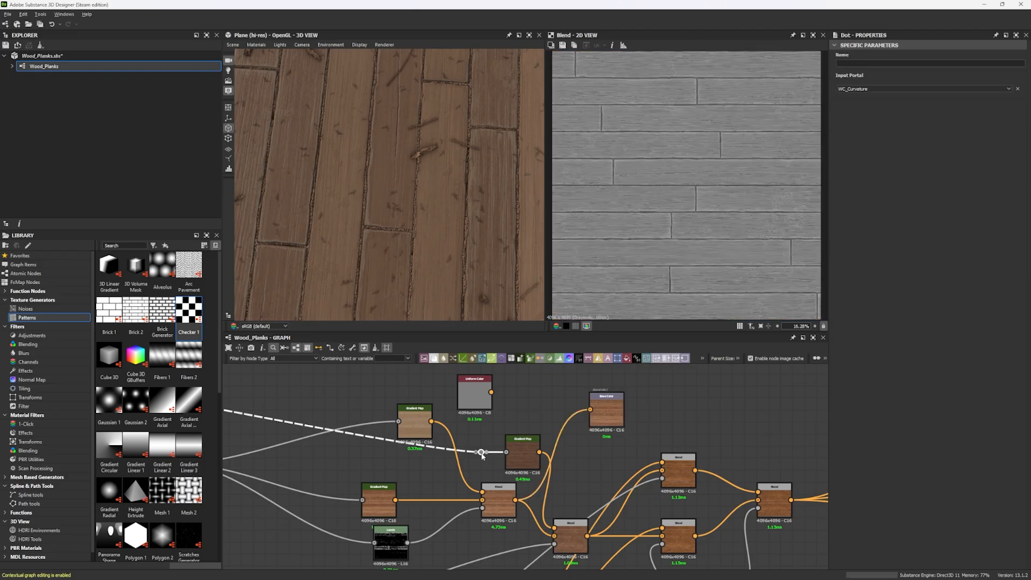
scroll(643, 198, "up", 6)
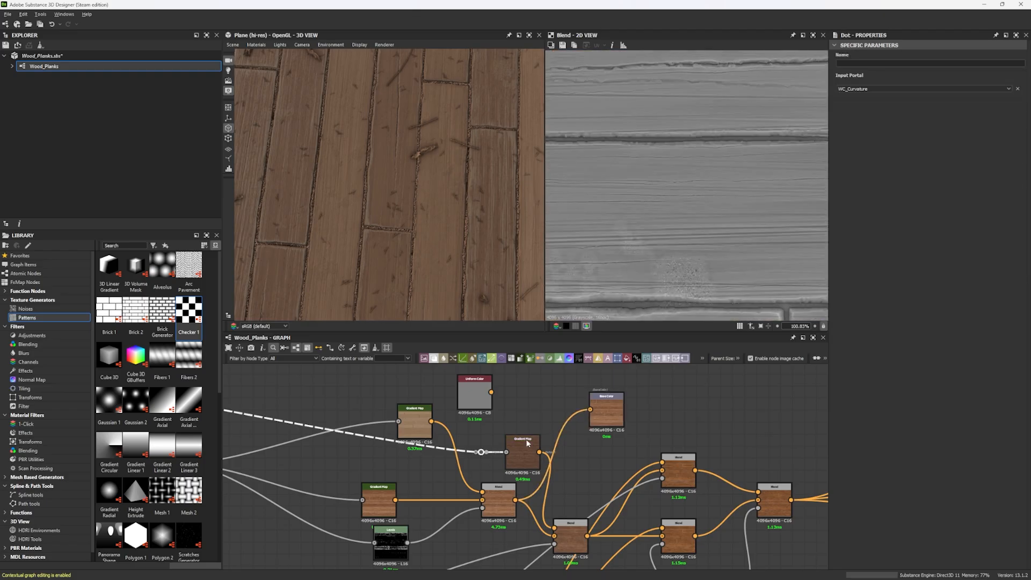
double_click(527, 442)
Connect the Blend that adds the dark brown gradient to the Base Color output, and view the result in 2D and 3D.
left_click_drag(580, 488, 587, 536)
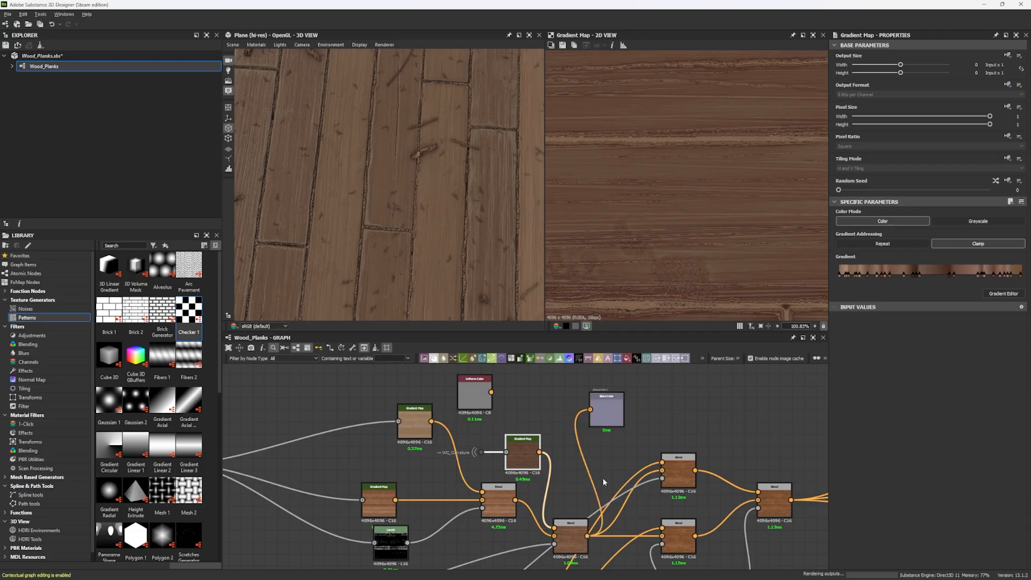
double_click(616, 415)
scroll(427, 267, "down", 5)
Preview the Grunge Map 014, the directional noise and the Multi Directional Warp Grayscale that form the mask for the dark brown colour.
middle_click_drag(453, 502, 504, 377)
scroll(476, 436, "down", 3)
middle_click_drag(349, 479, 477, 482)
scroll(412, 487, "up", 6)
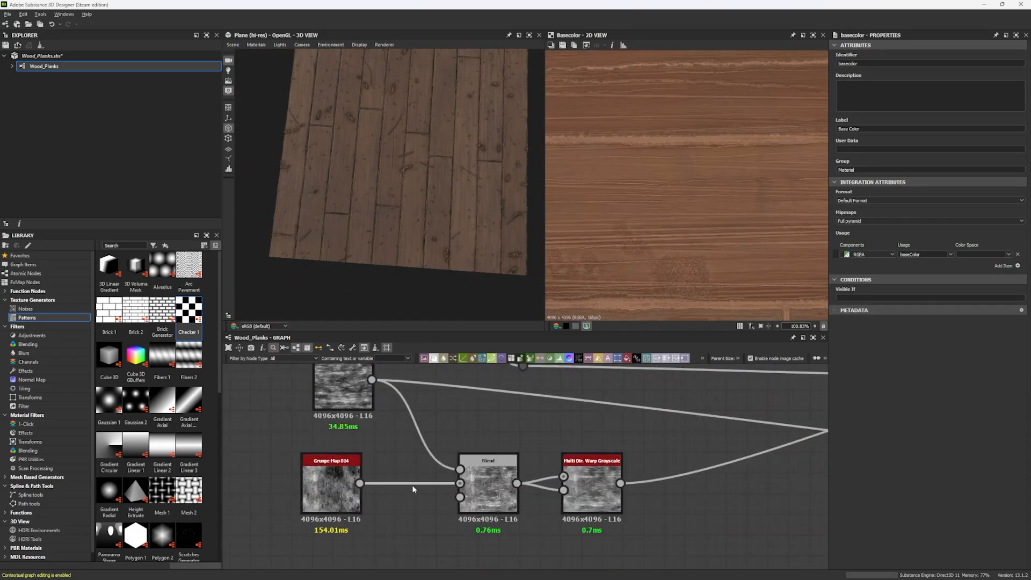
double_click(335, 469)
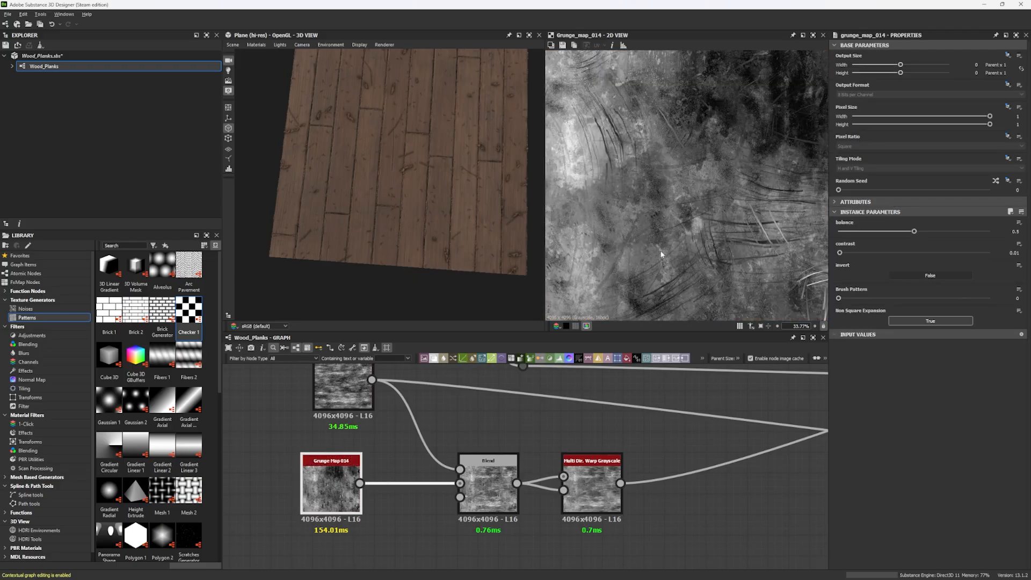
key("f")
double_click(487, 486)
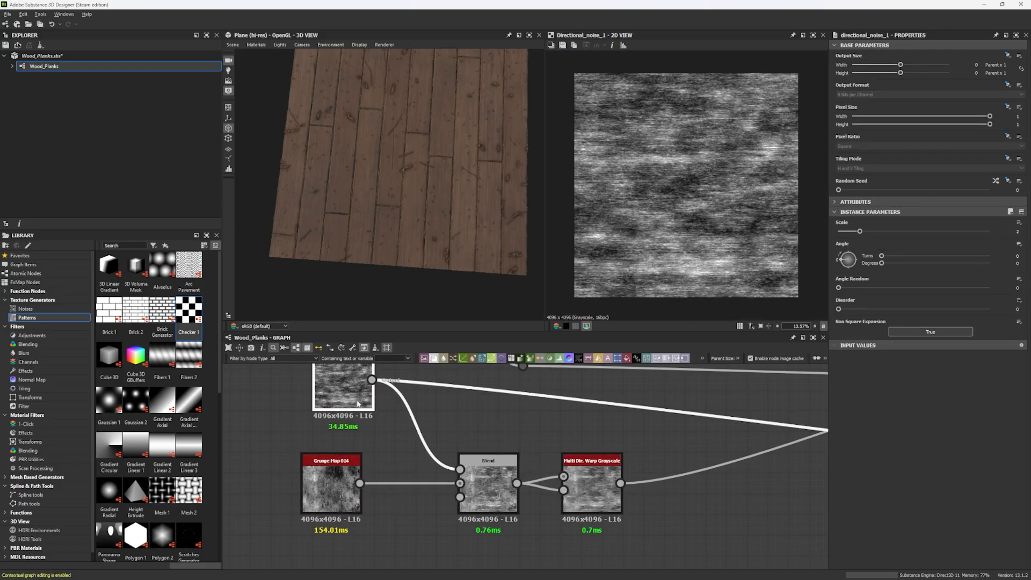
double_click(591, 472)
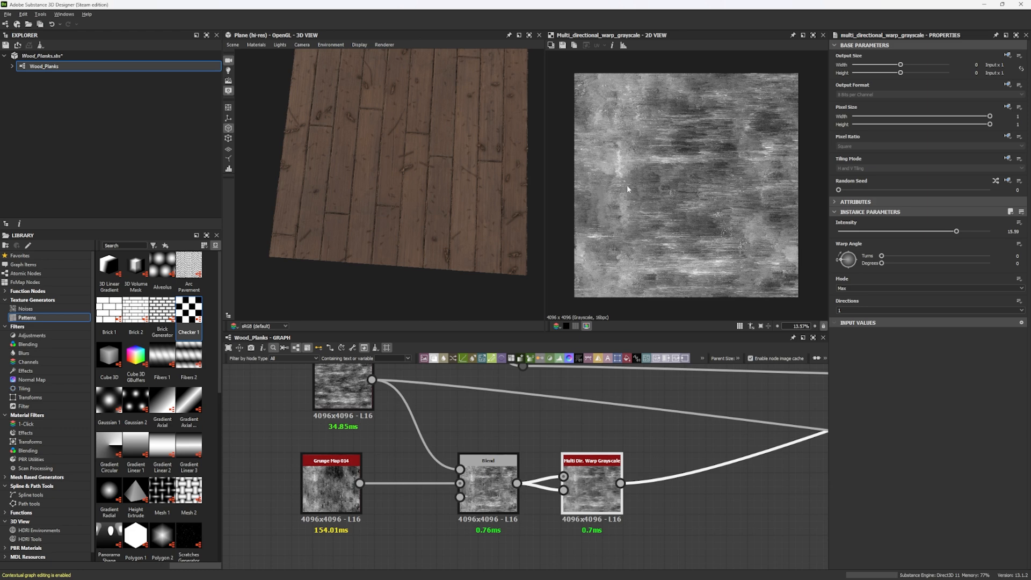
scroll(627, 184, "up", 5)
scroll(702, 183, "down", 6)
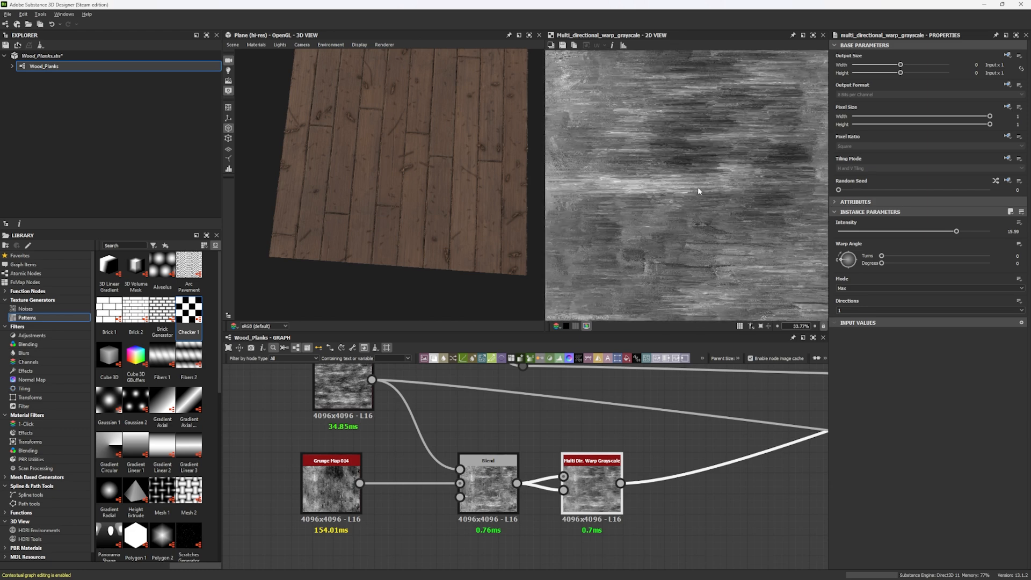
Compare the wood colour before and after the grunge-masked Blend, and inspect the variation across the planks.
middle_click_drag(697, 429, 472, 485)
scroll(470, 483, "down", 5)
middle_click_drag(646, 458, 573, 486)
scroll(623, 458, "up", 5)
double_click(623, 458)
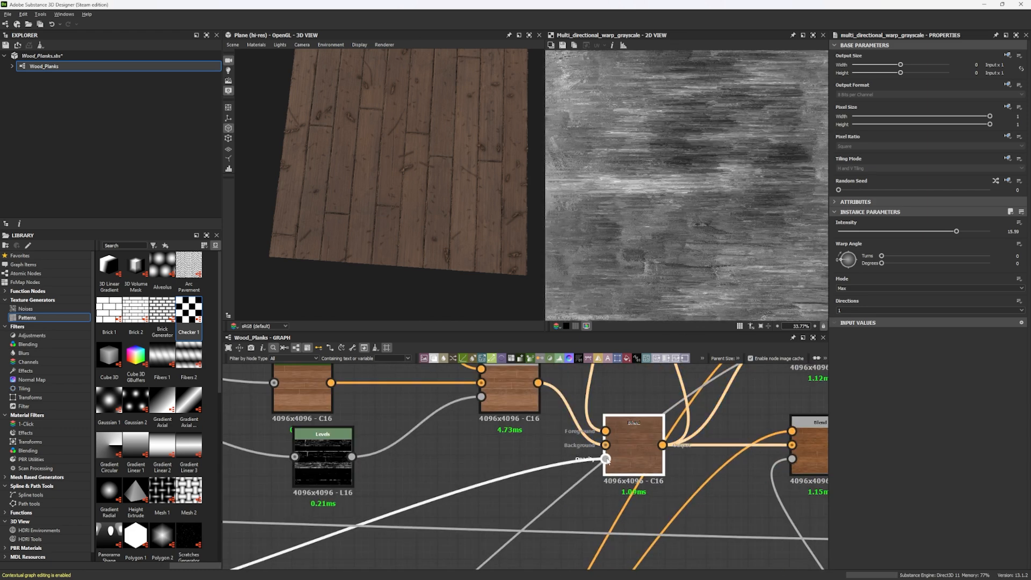
double_click(523, 372)
double_click(643, 446)
scroll(638, 209, "up", 5)
scroll(639, 209, "down", 8)
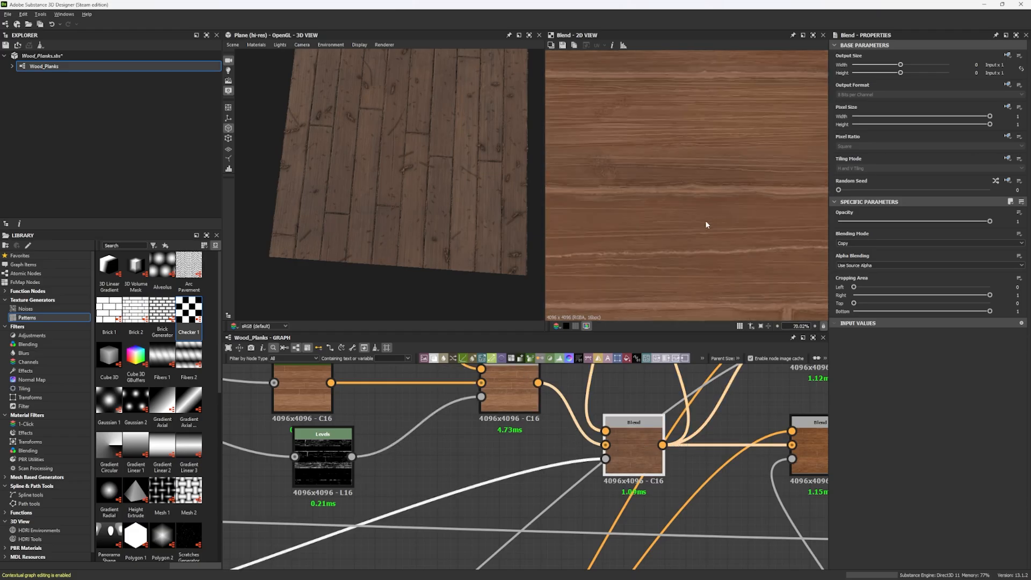
middle_click_drag(640, 218, 584, 182)
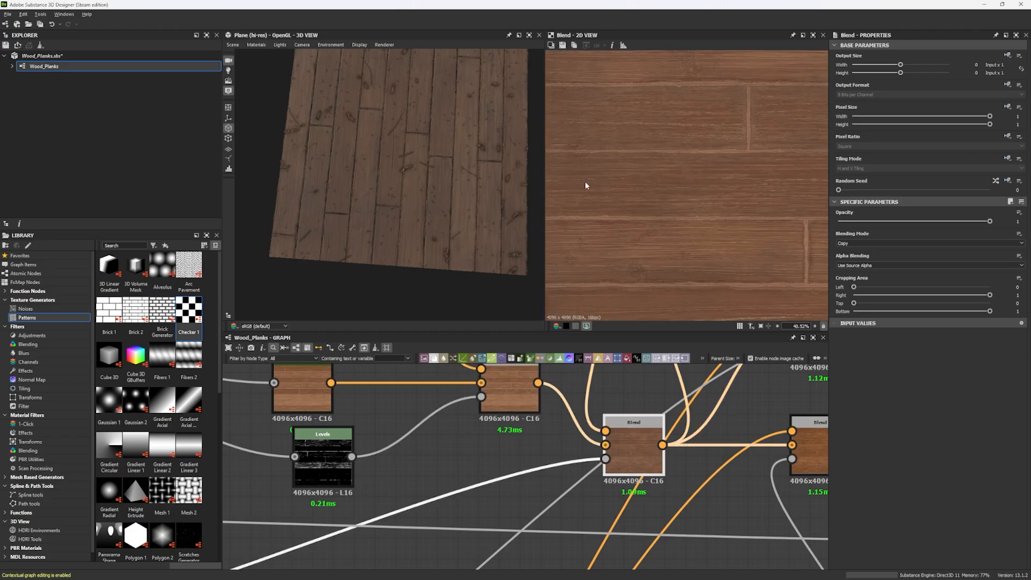
Reposition the grunge-masked Blend and the Base Color output to tidy the layout around the following Blend nodes.
scroll(606, 411, "down", 5)
middle_click_drag(606, 410, 540, 455)
scroll(543, 460, "up", 3)
left_click_drag(549, 473, 547, 445)
scroll(537, 448, "down", 1)
left_click_drag(631, 398, 646, 403)
middle_click_drag(599, 394, 577, 429)
scroll(576, 427, "down", 3)
left_click_drag(560, 401, 644, 404)
Preview the two parallel Blend nodes that follow the grunge-masked wood colour.
left_click(606, 472)
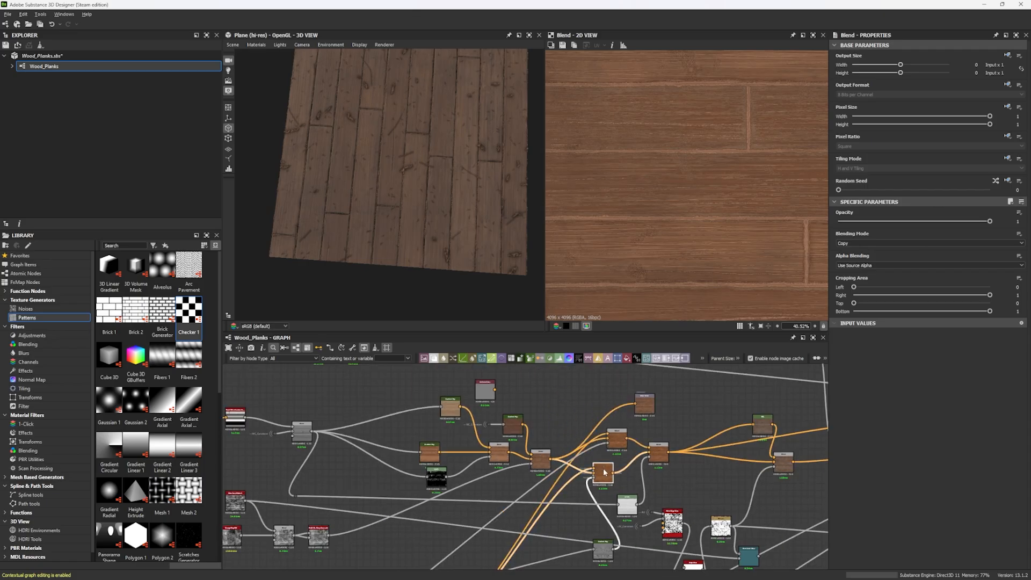
left_click(621, 443)
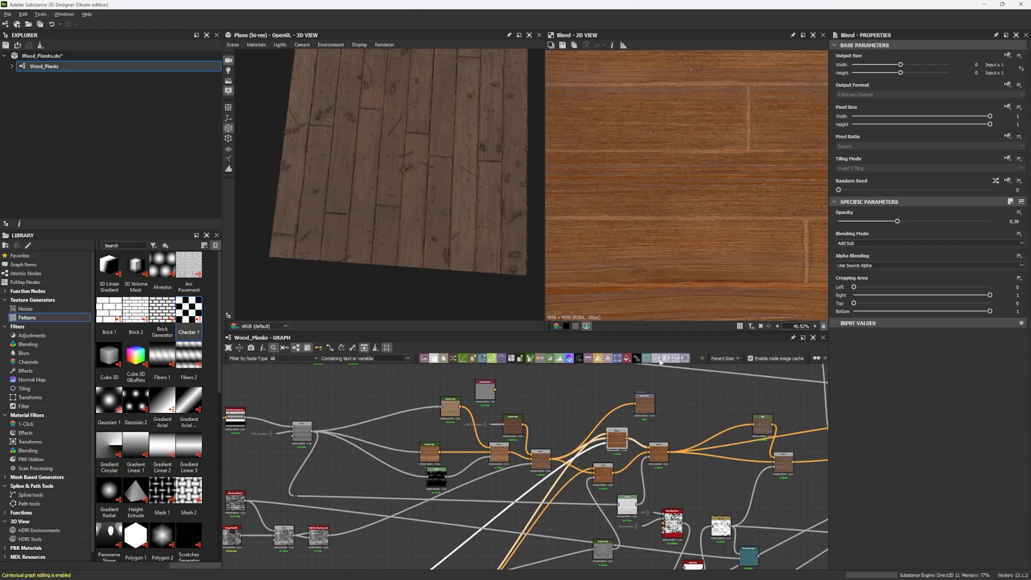
middle_click_drag(681, 267, 691, 267)
Preview the whole wood grain Gradient Map that feeds both parallel Blend nodes, and trace its connections.
middle_click_drag(637, 456, 651, 361)
left_click(484, 506)
key("f")
scroll(392, 515, "up", 1)
middle_click_drag(596, 423, 545, 472)
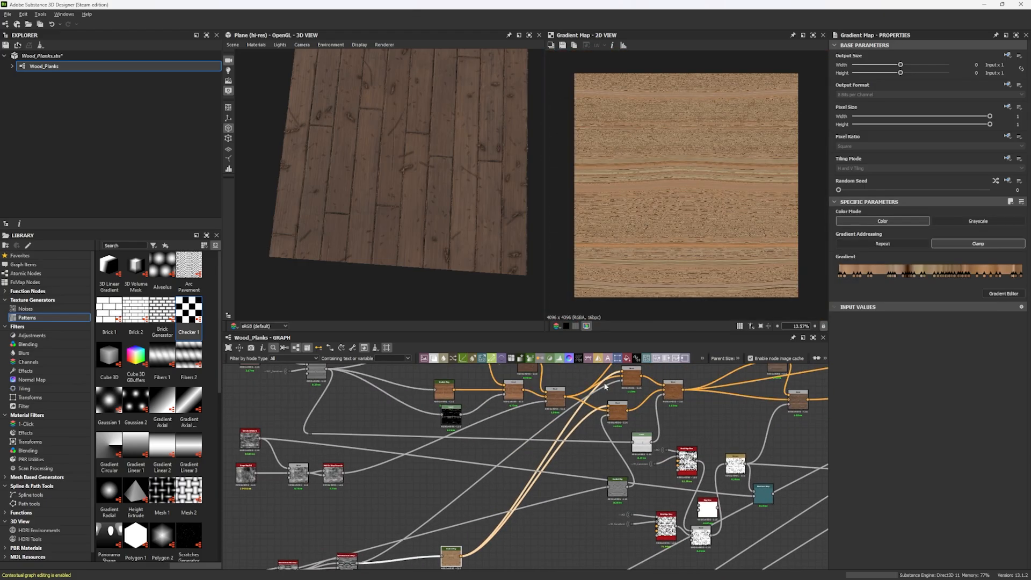
middle_click_drag(618, 434, 628, 425)
middle_click_drag(510, 493, 509, 514)
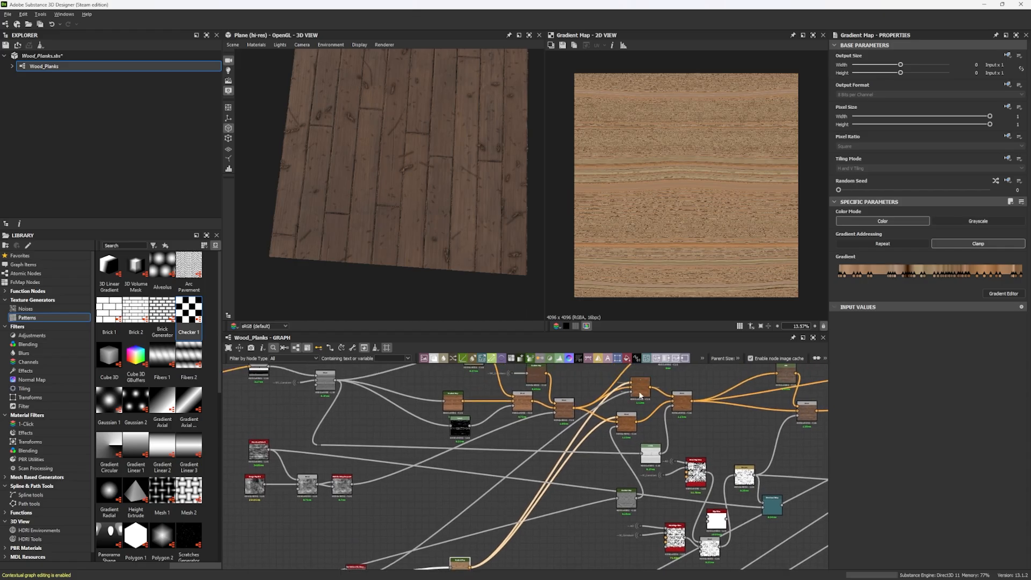
Preview the lower of the two parallel Blends up close, and trace the mask input that feeds its opacity.
double_click(627, 422)
scroll(687, 225, "up", 4)
middle_click_drag(579, 457, 598, 454)
middle_click_drag(499, 504, 514, 480)
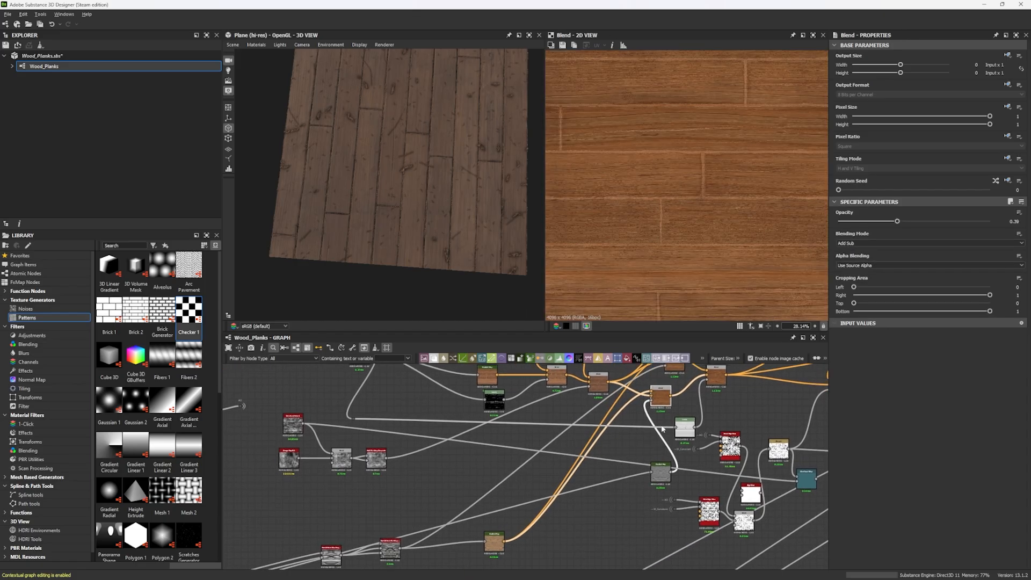
Move the first Non-Uniform Dir. Warp node up beside its partner and preview both warped grain patterns up close.
left_click_drag(331, 554, 362, 512)
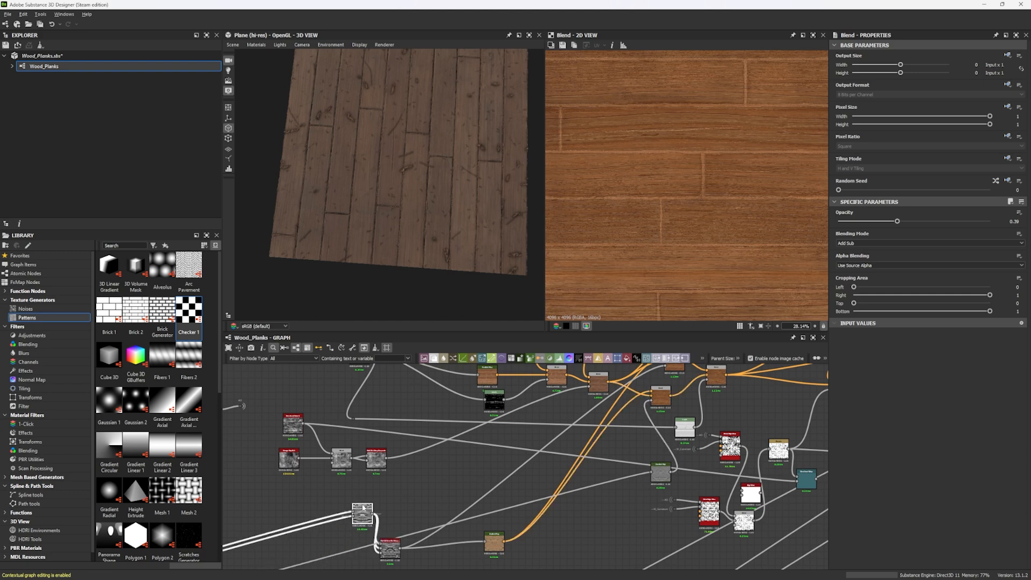
double_click(362, 511)
double_click(390, 548)
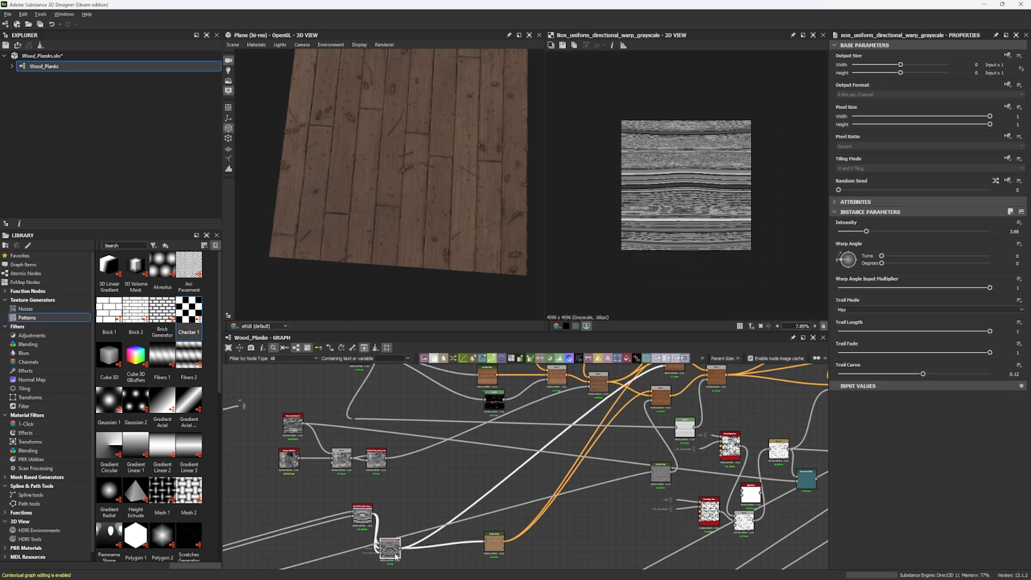
scroll(392, 548, "up", 5)
scroll(671, 221, "up", 5)
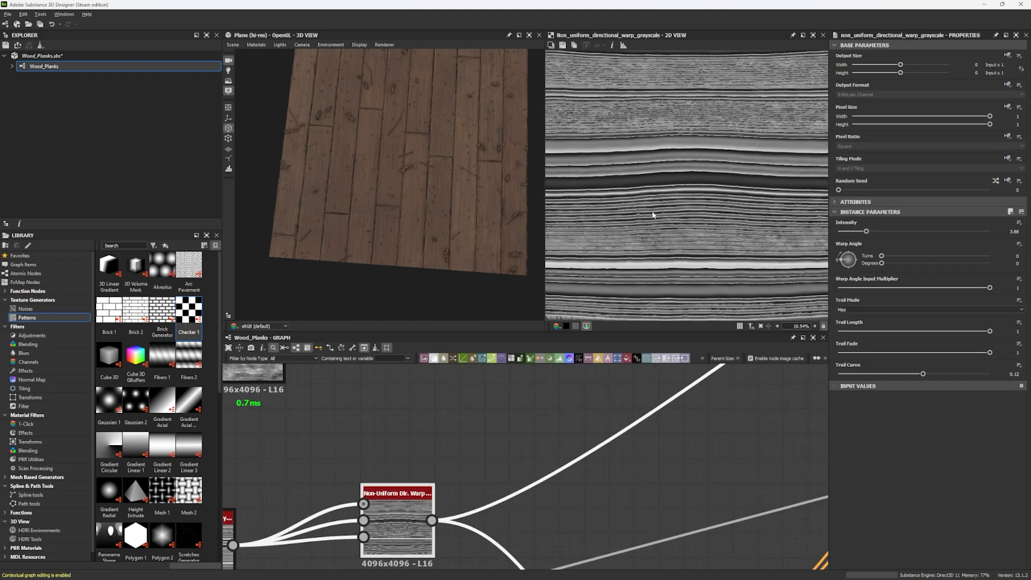
scroll(546, 426, "down", 10)
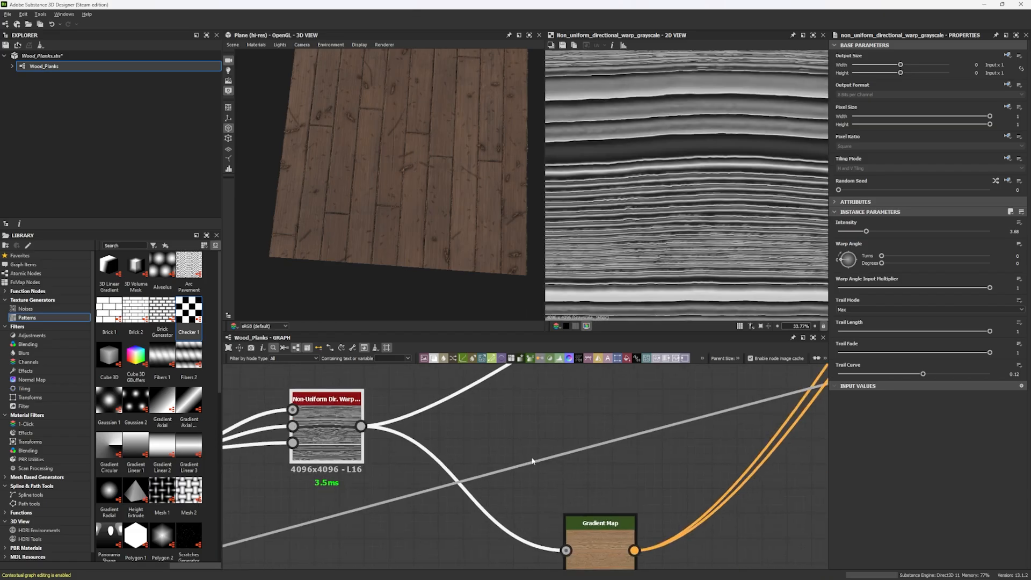
Tidy the grain branch by moving the Gradient Map and both Non-Uniform Dir. Warp nodes up near the parallel Blends.
left_click_drag(675, 431, 710, 428)
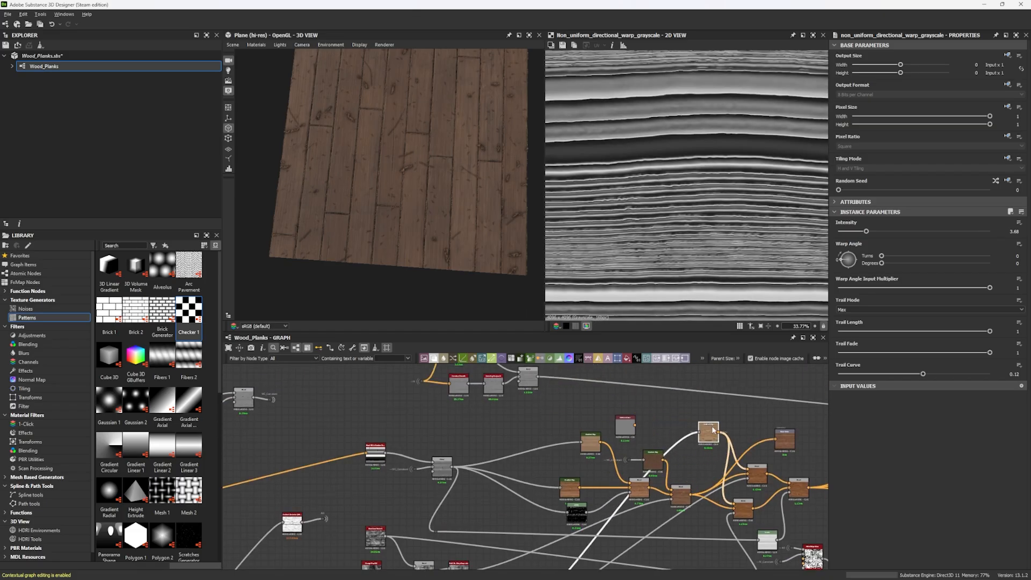
middle_click_drag(605, 533, 624, 460)
left_click_drag(545, 529, 457, 562)
left_click_drag(520, 552, 698, 475)
scroll(536, 488, "down", 4)
middle_click_drag(536, 489, 643, 440)
left_click(650, 435)
left_click(649, 439)
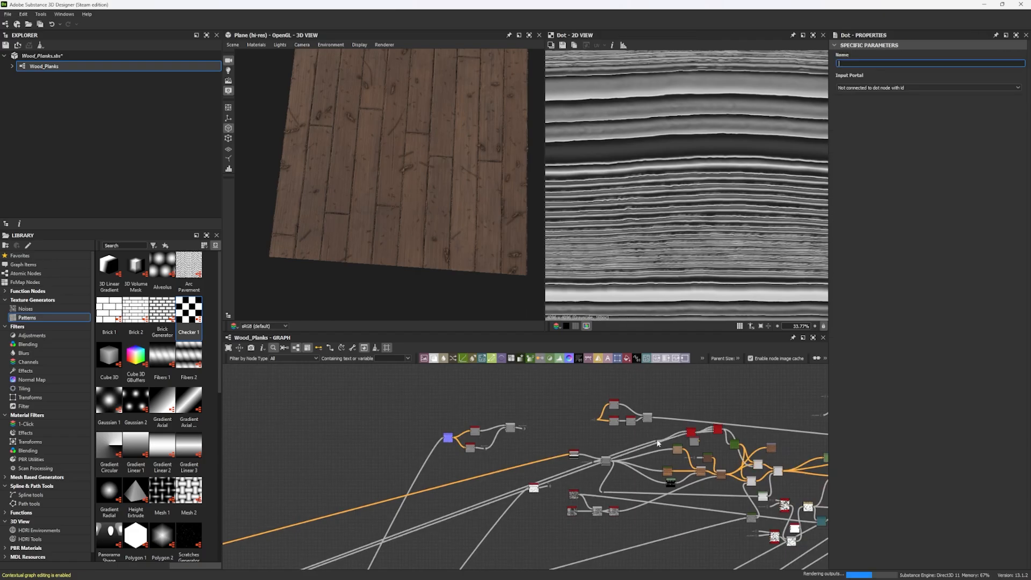
scroll(634, 444, "up", 3)
scroll(578, 458, "down", 4)
middle_click_drag(479, 440, 512, 411)
scroll(511, 411, "up", 4)
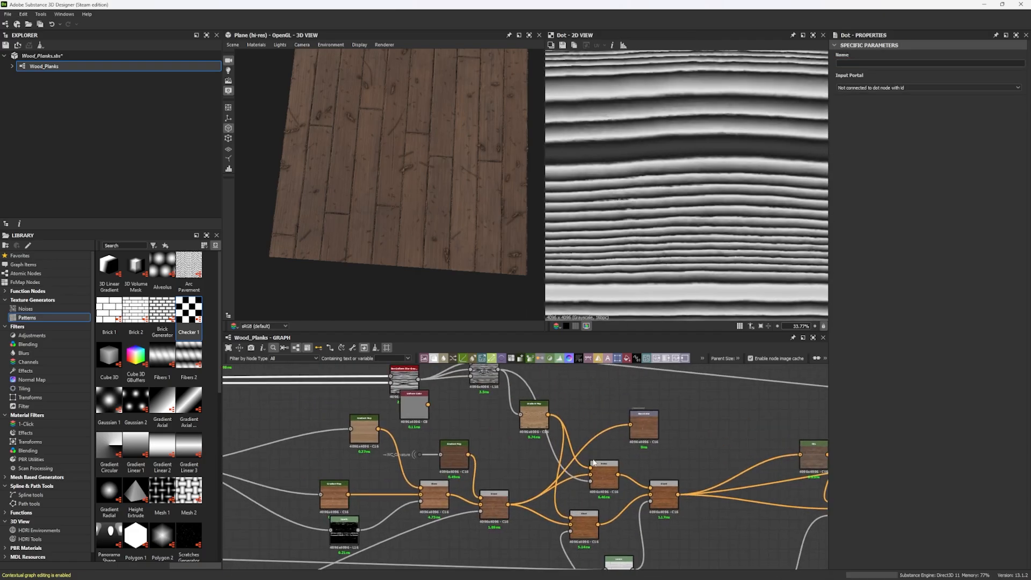
Preview the color grain Gradient Map and compare the two parallel Blend nodes it feeds.
double_click(525, 421)
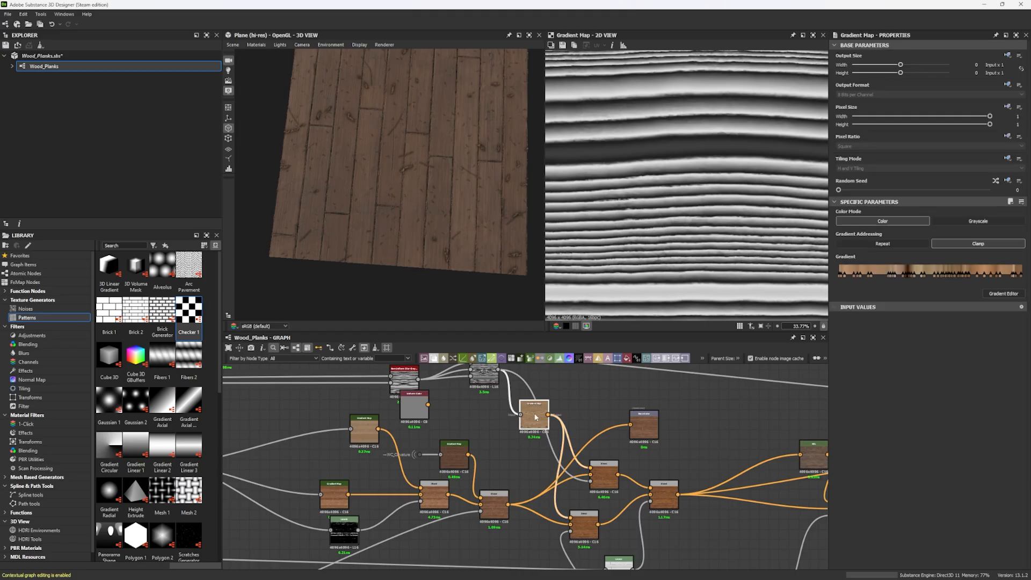
scroll(685, 240, "down", 3)
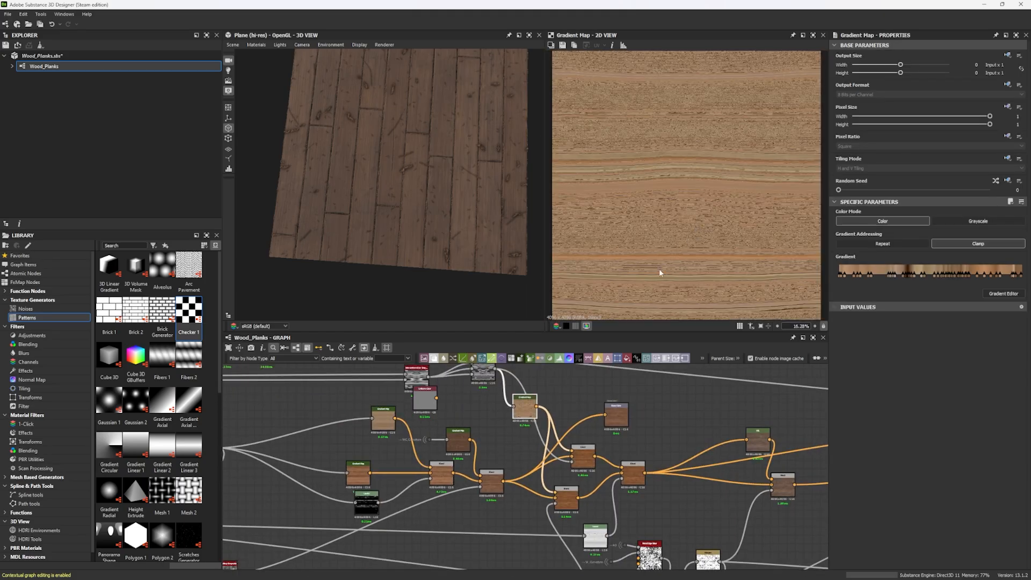
double_click(584, 463)
scroll(622, 208, "up", 3)
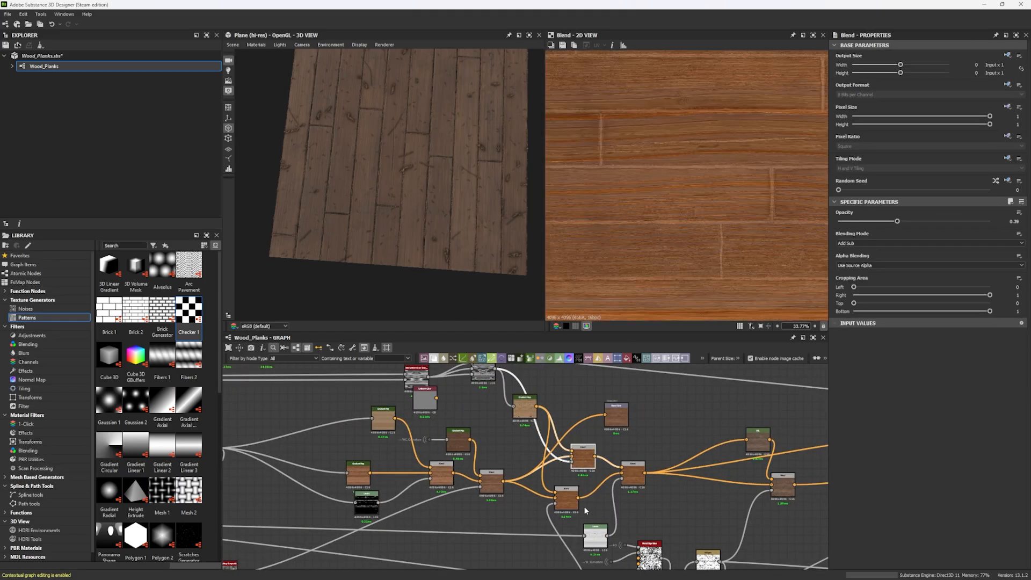
left_click(571, 496)
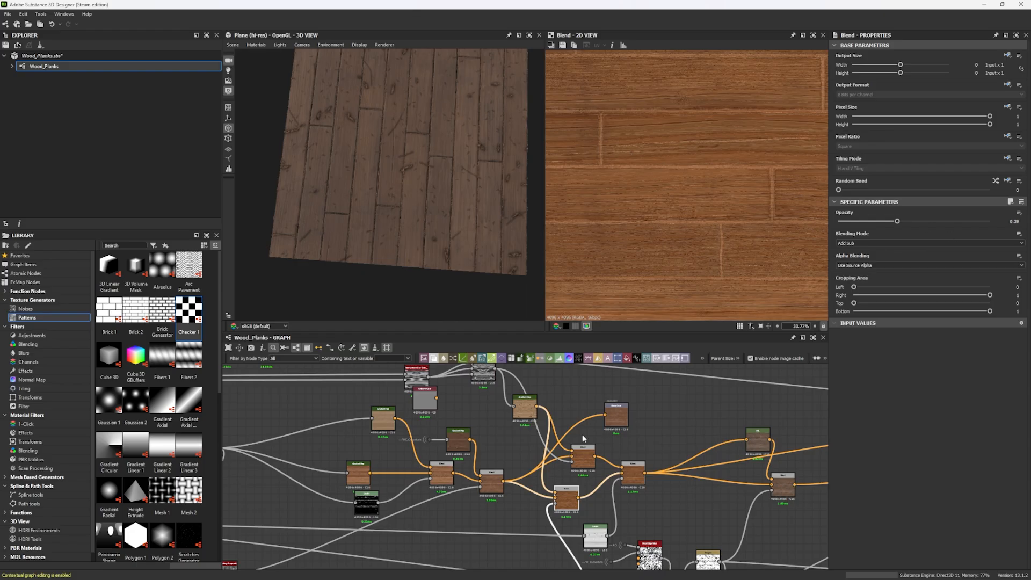
left_click(588, 456)
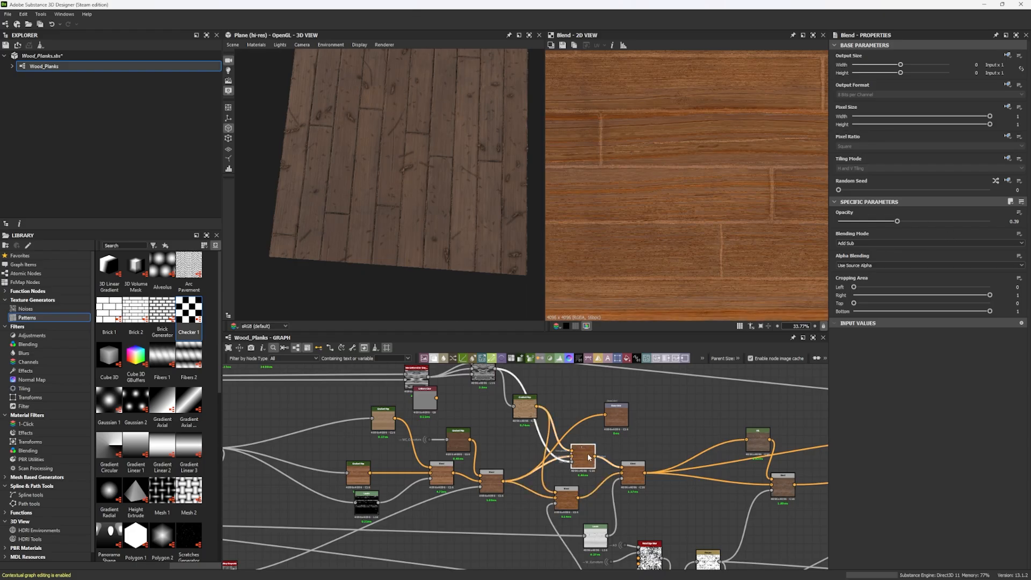
double_click(556, 504)
Preview the grayscale Gradient Map that masks the lower Blend, and place it below the Blend chain.
middle_click_drag(572, 465, 602, 388)
double_click(592, 498)
left_click_drag(592, 499, 532, 458)
scroll(532, 457, "up", 2)
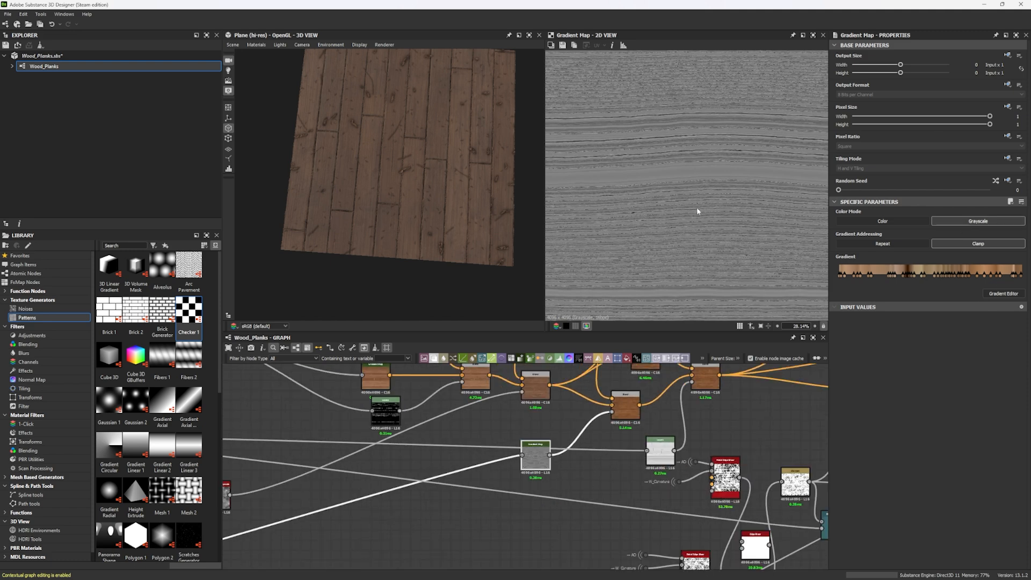
Switch the mask Gradient Map to Color mode and back to Grayscale.
left_click(916, 221)
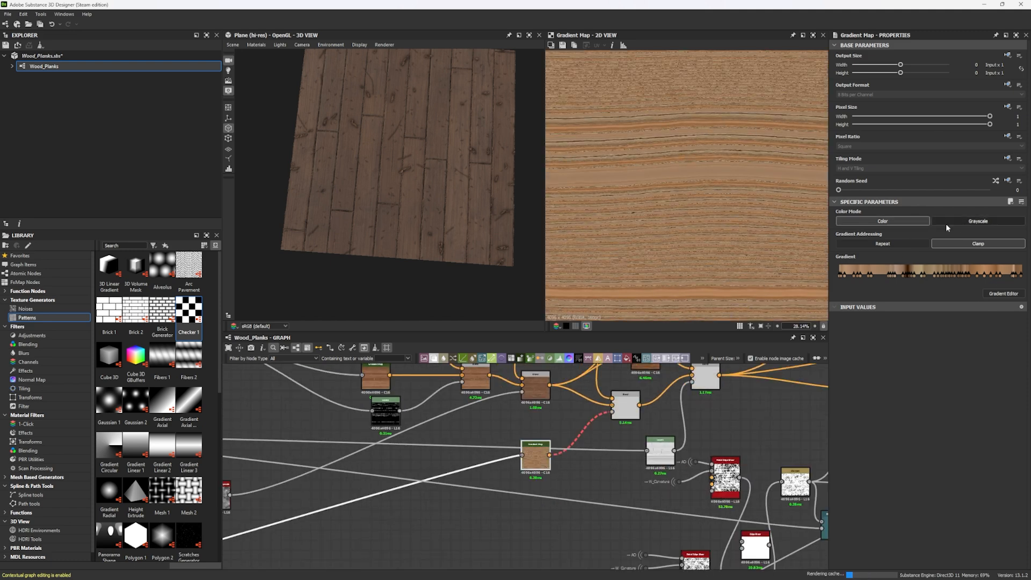
left_click(945, 222)
scroll(626, 408, "up", 3)
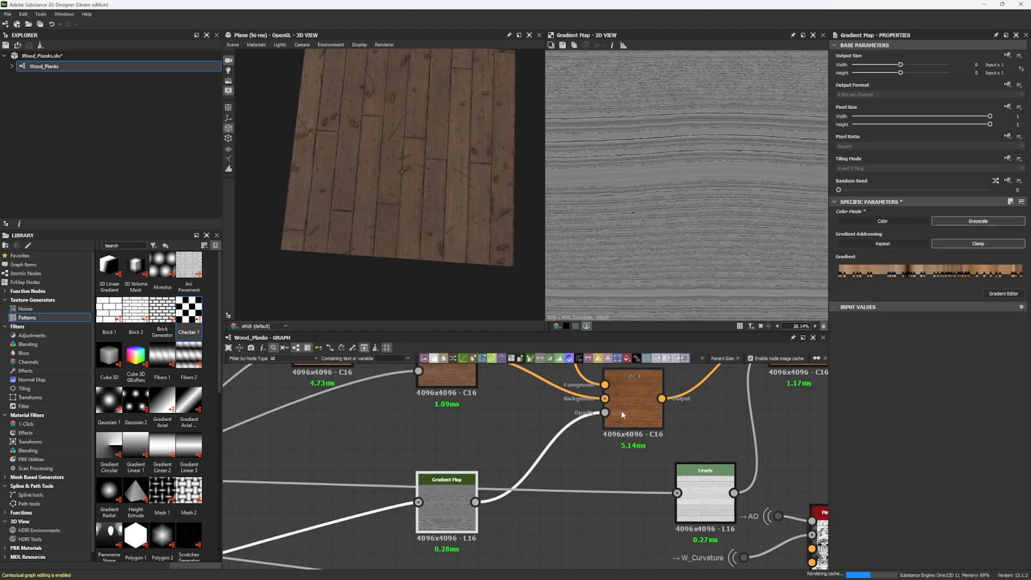
Preview the lower parallel Blend up close, followed by the Copy Blend that combines both branches.
double_click(626, 410)
middle_click_drag(626, 410, 551, 461)
scroll(696, 207, "up", 3)
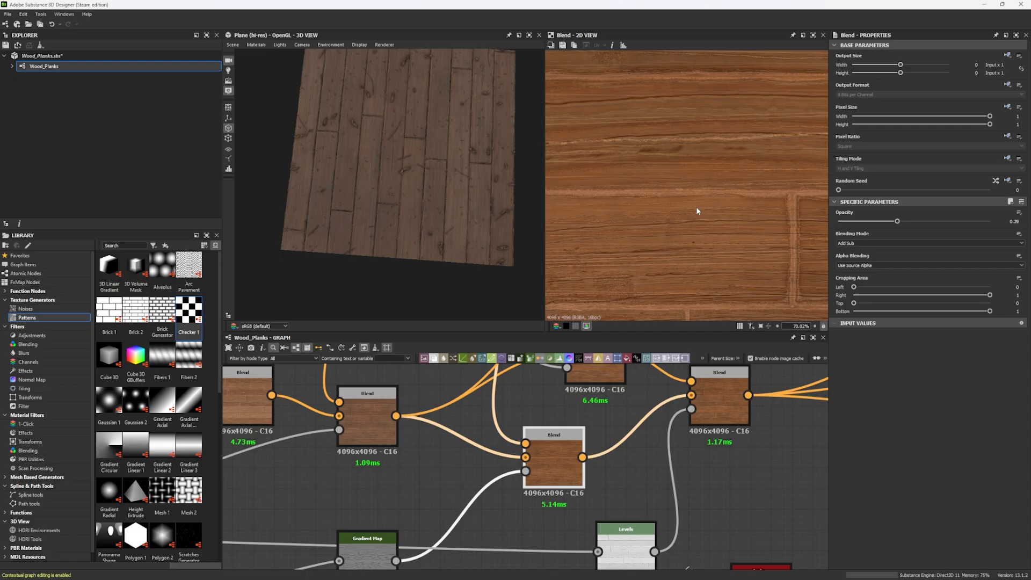
double_click(736, 417)
scroll(737, 220, "down", 4)
Move the Base Color output beside the combining Blend, connect it there, and inspect the wood in the 3D view.
middle_click_drag(673, 444, 537, 528)
scroll(537, 529, "down", 4)
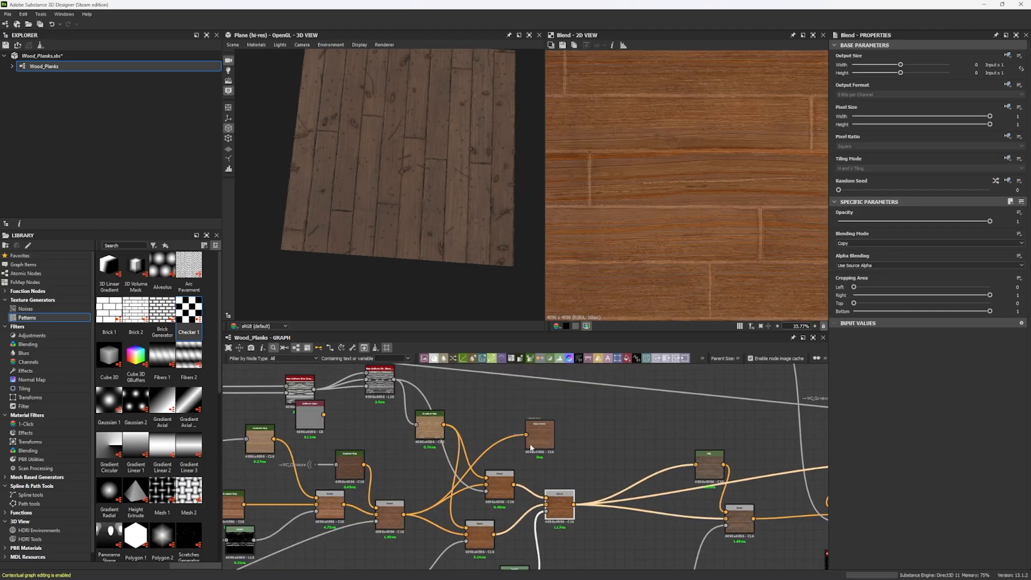
left_click_drag(534, 446, 569, 469)
left_click_drag(563, 508, 564, 507)
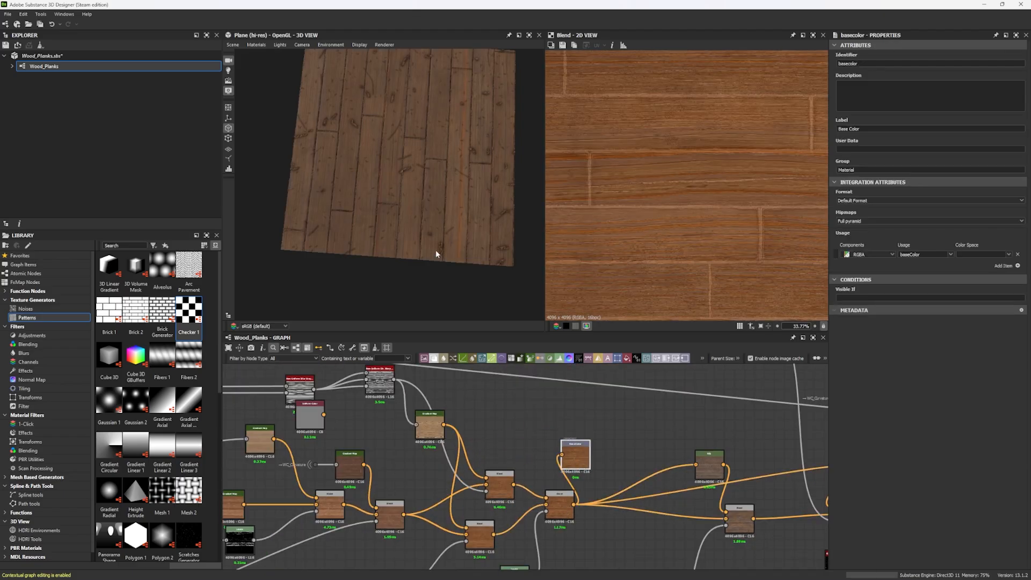
scroll(445, 205, "up", 5)
middle_click_drag(444, 203, 332, 242)
left_click_drag(331, 240, 485, 173)
Preview the HSL node and the Blend that mixes it into the wood, placing the Base Color output nearby.
scroll(579, 519, "down", 3)
middle_click_drag(579, 519, 562, 459)
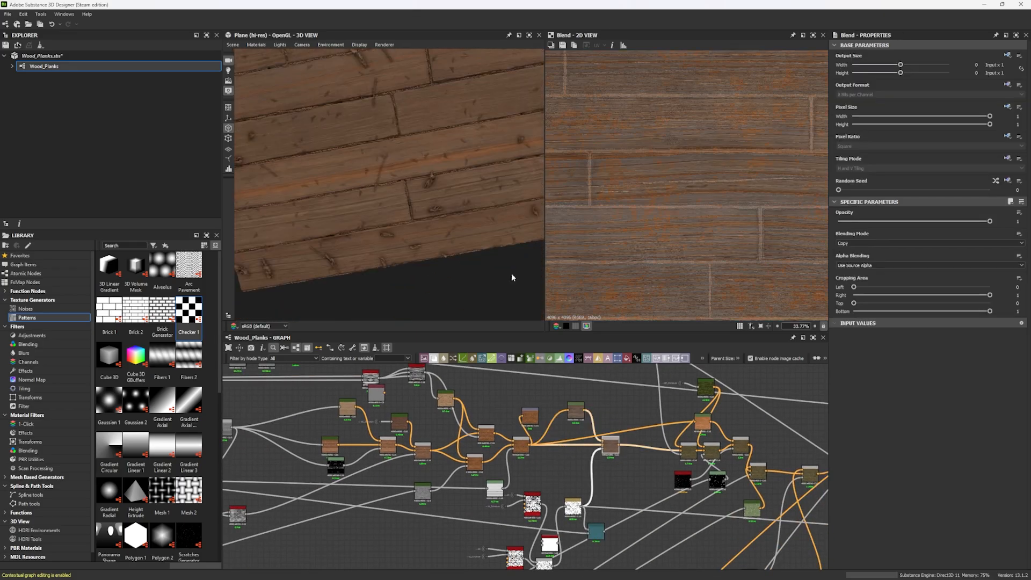
left_click_drag(511, 274, 353, 209)
scroll(352, 205, "up", 1)
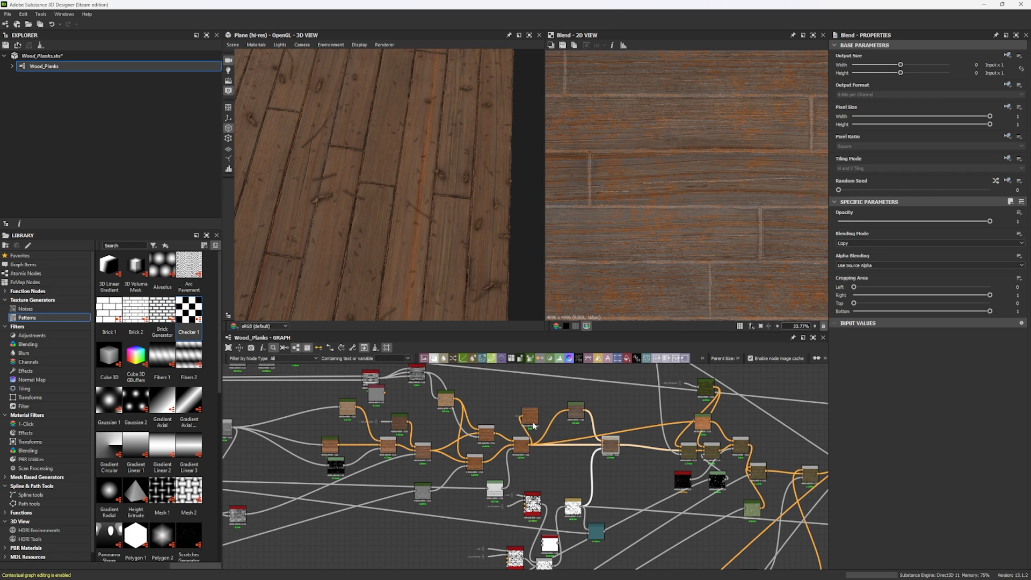
scroll(556, 197, "down", 3)
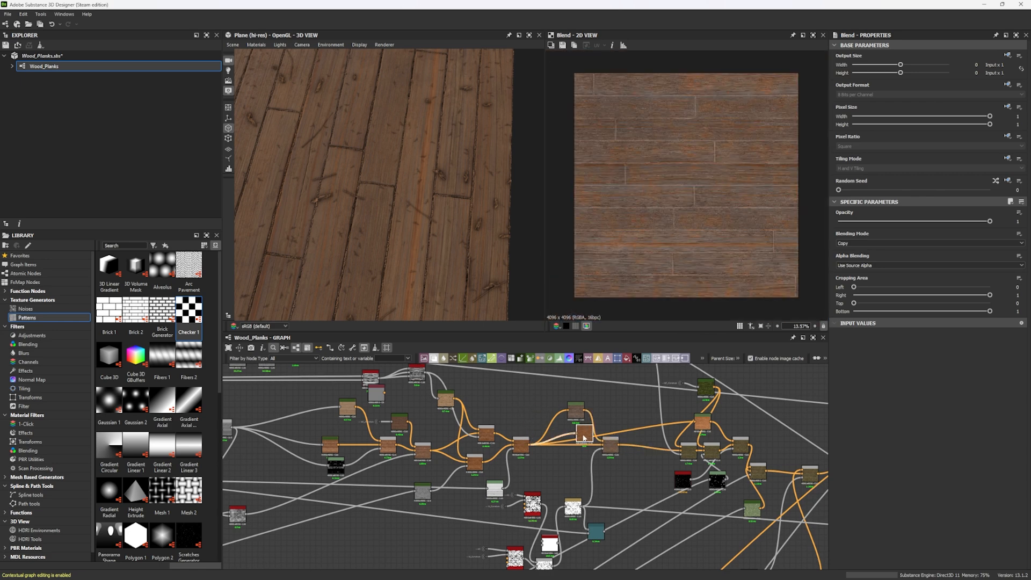
scroll(520, 436, "up", 4)
double_click(564, 398)
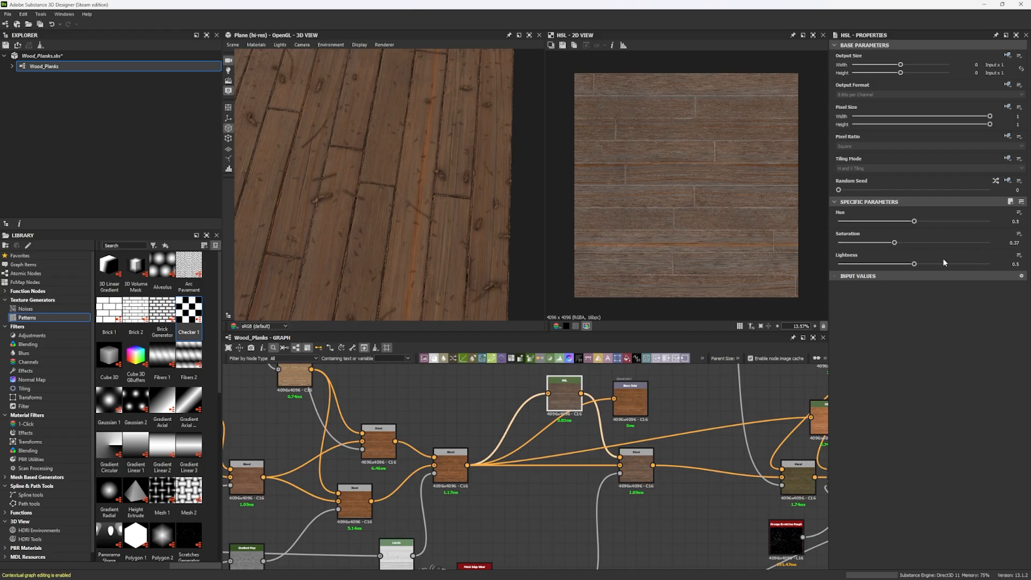
Connect the Base Color output to the Blend after the HSL node and inspect the worn planks up close.
left_click_drag(633, 405, 669, 420)
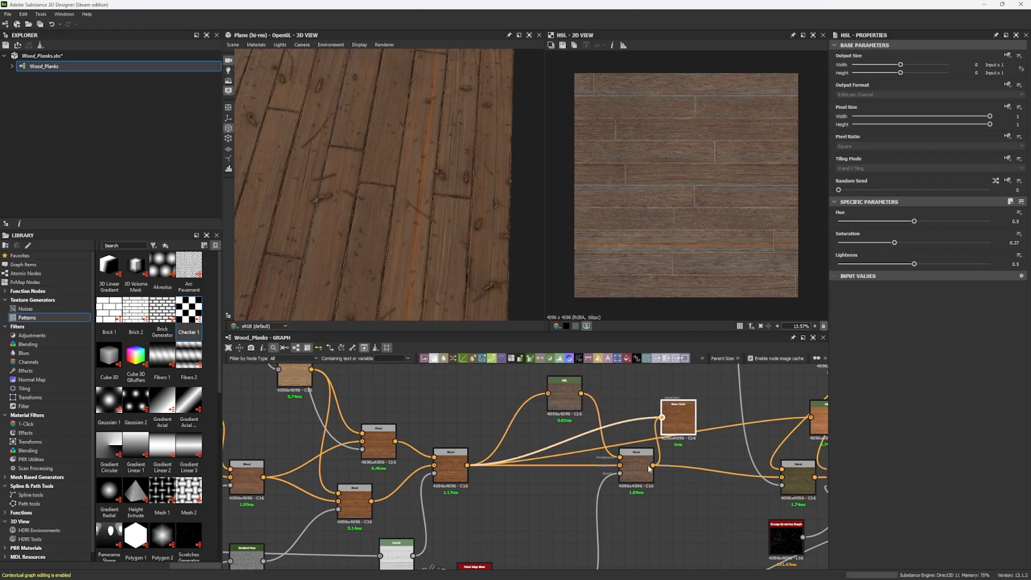
left_click(681, 437)
mouse_move(409, 255)
left_mouse_down()
mouse_move(382, 262)
mouse_move(401, 266)
mouse_move(400, 250)
left_mouse_up()
scroll(366, 251, "up", 5)
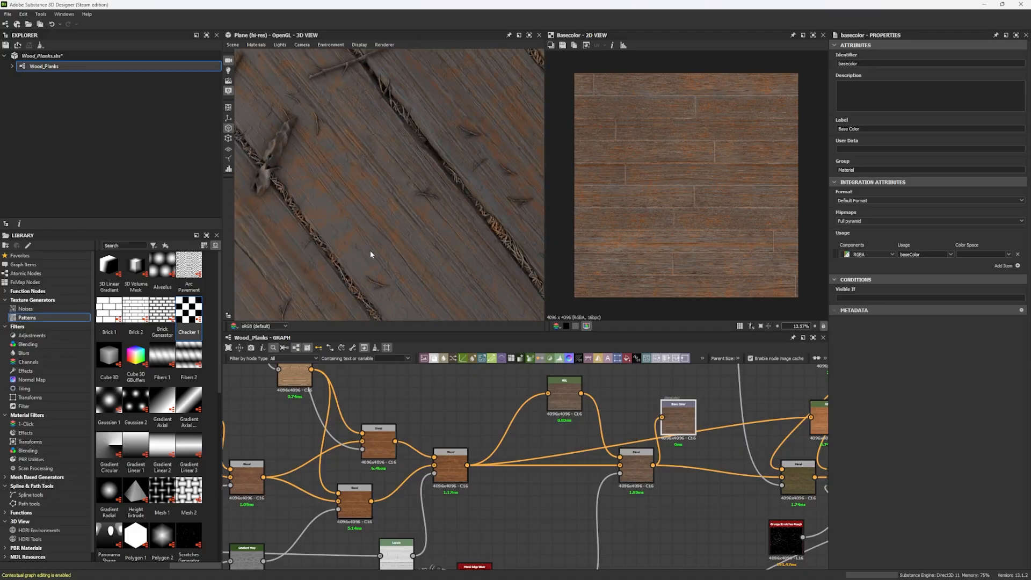
scroll(711, 393, "up", 3)
scroll(711, 197, "up", 3)
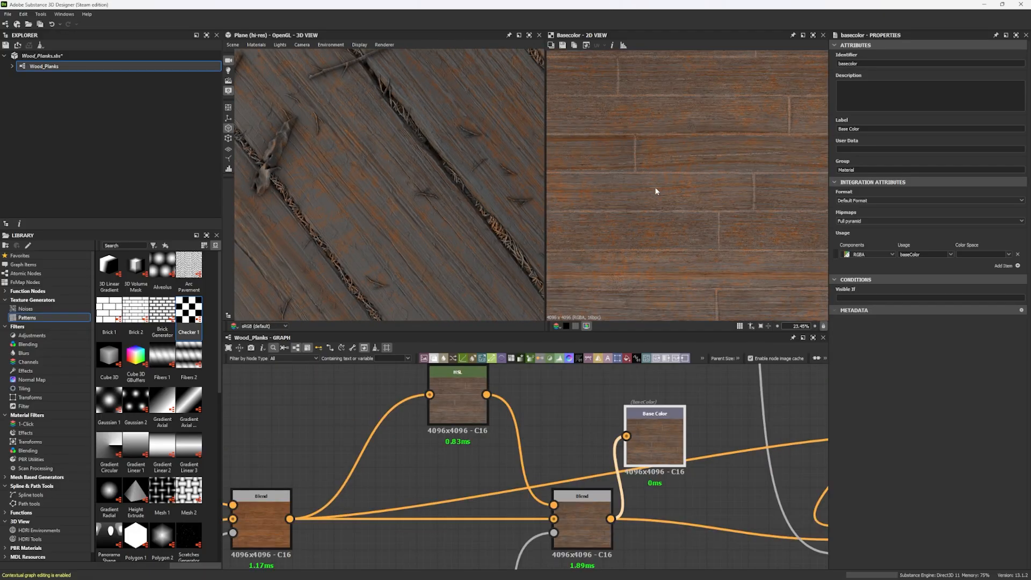
Preview the upper Metal Edge Wear mask and the Max (Lighten) Blend that merges both wear masks.
scroll(598, 460, "down", 5)
scroll(585, 444, "up", 4)
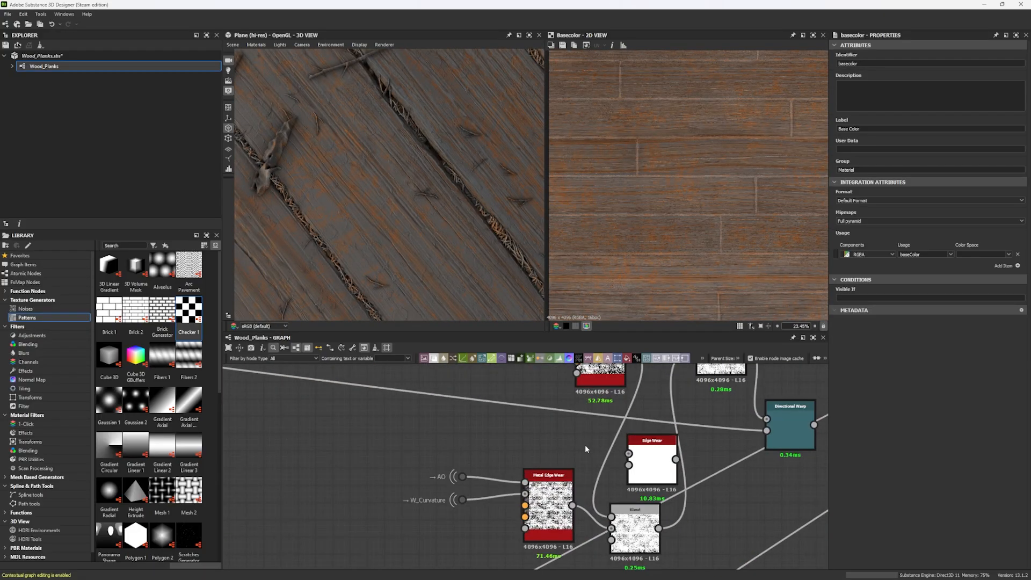
scroll(569, 468, "up", 1)
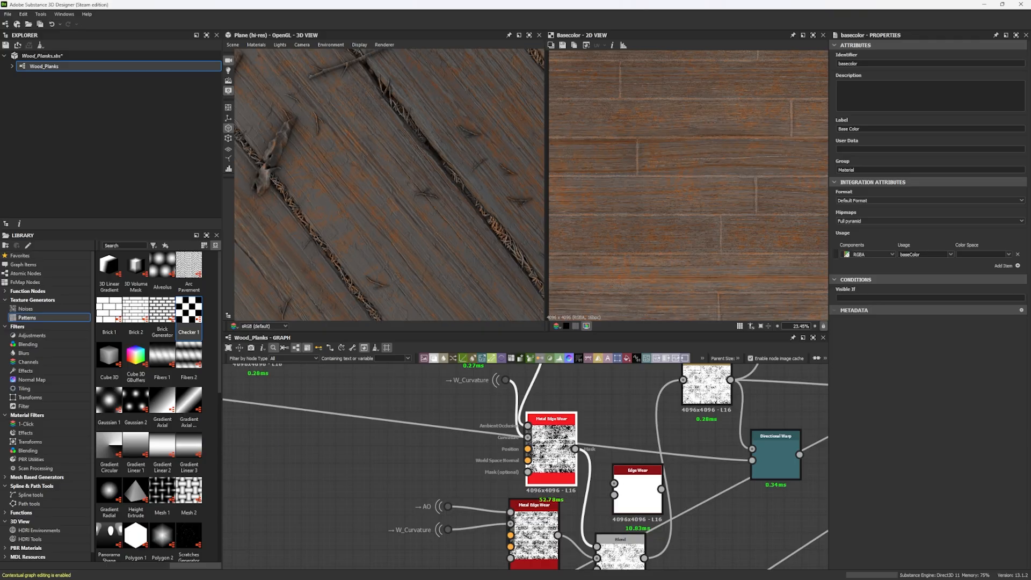
double_click(558, 460)
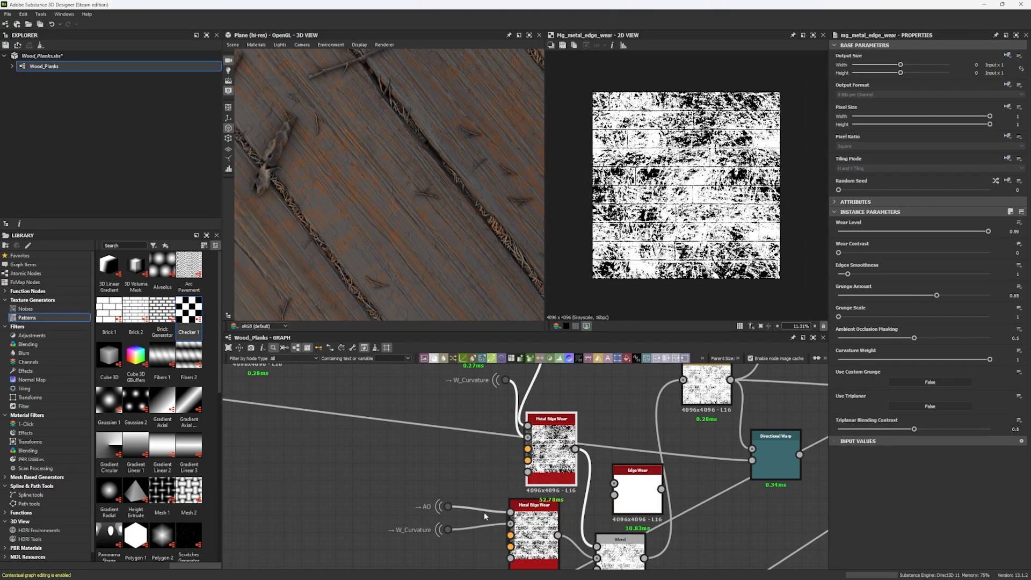
double_click(620, 553)
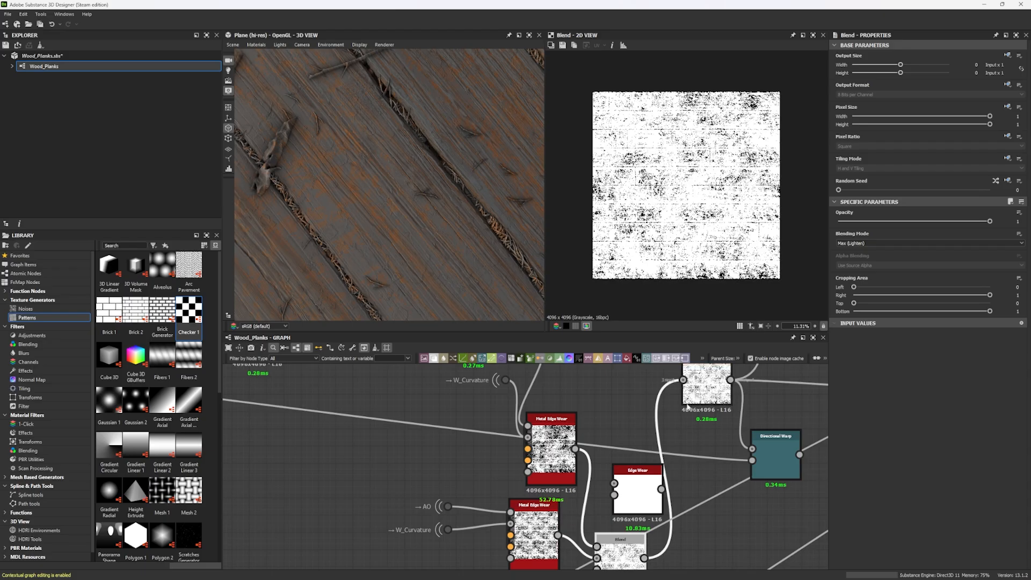
Delete the unused Edge Wear and Directional Warp nodes from the wear mask branch.
scroll(653, 459, "down", 2)
left_click(646, 462)
key("Delete")
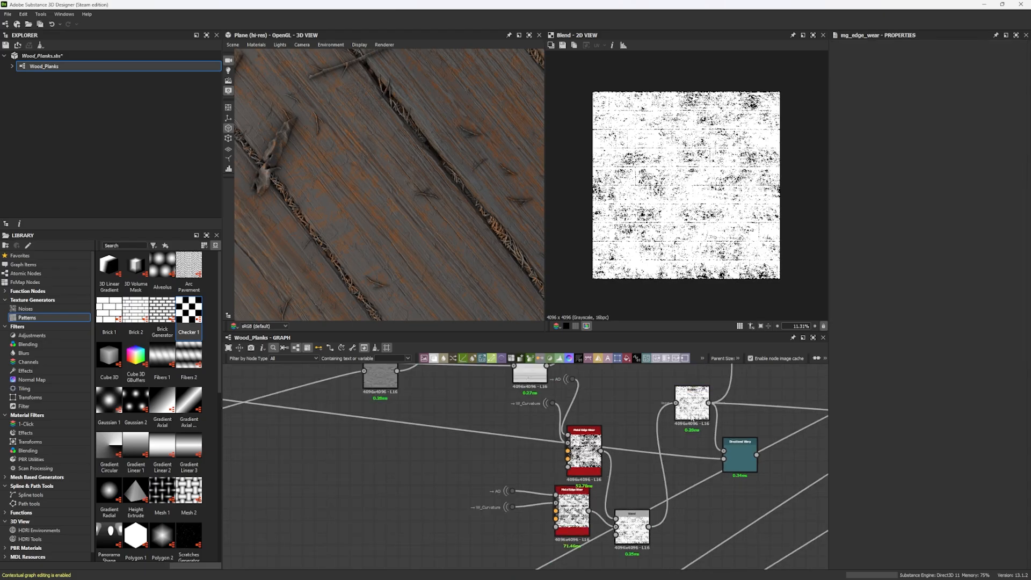
left_click(740, 454)
key("Delete")
Move the Sharpen node beside the wear mask Blend and preview its output up close.
left_click(692, 405)
left_click_drag(692, 406, 692, 524)
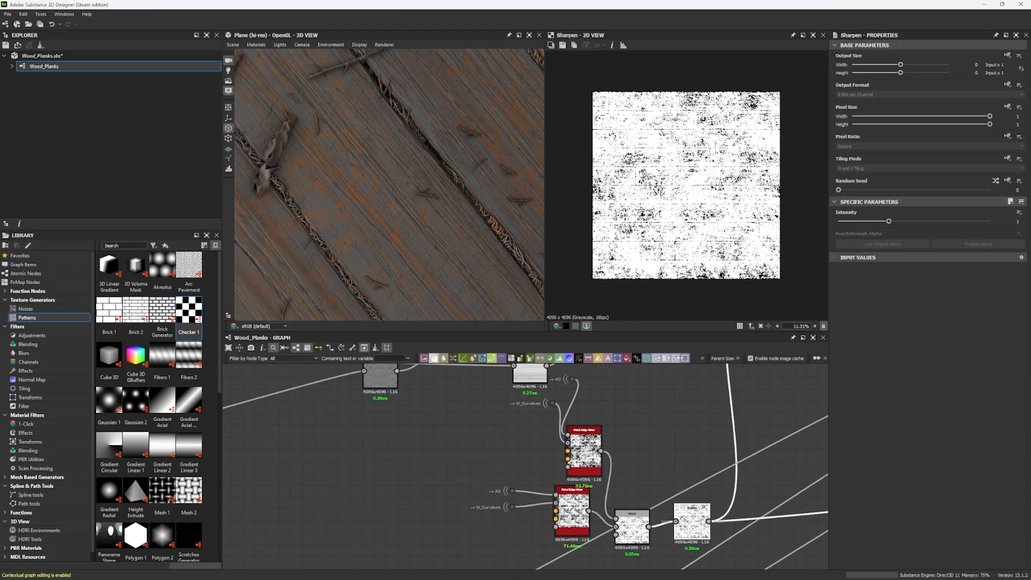
scroll(681, 195, "up", 10)
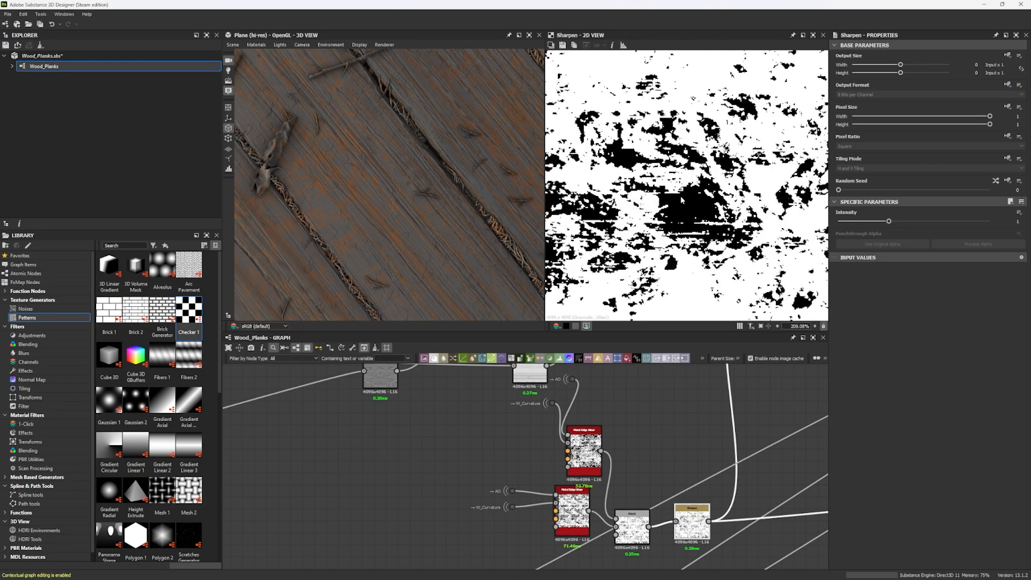
scroll(707, 427, "down", 4)
Preview the Blend that uses the sharpened wear mask to mix in the desaturated wood.
middle_click_drag(706, 433, 662, 497)
scroll(683, 440, "up", 4)
double_click(693, 427)
scroll(690, 214, "down", 3)
scroll(608, 420, "down", 1)
Set the Wear Level of the lower Metal Edge Wear node to 0.88.
middle_click_drag(607, 421, 584, 463)
scroll(580, 469, "down", 3)
middle_click_drag(544, 560, 565, 473)
left_click(544, 483)
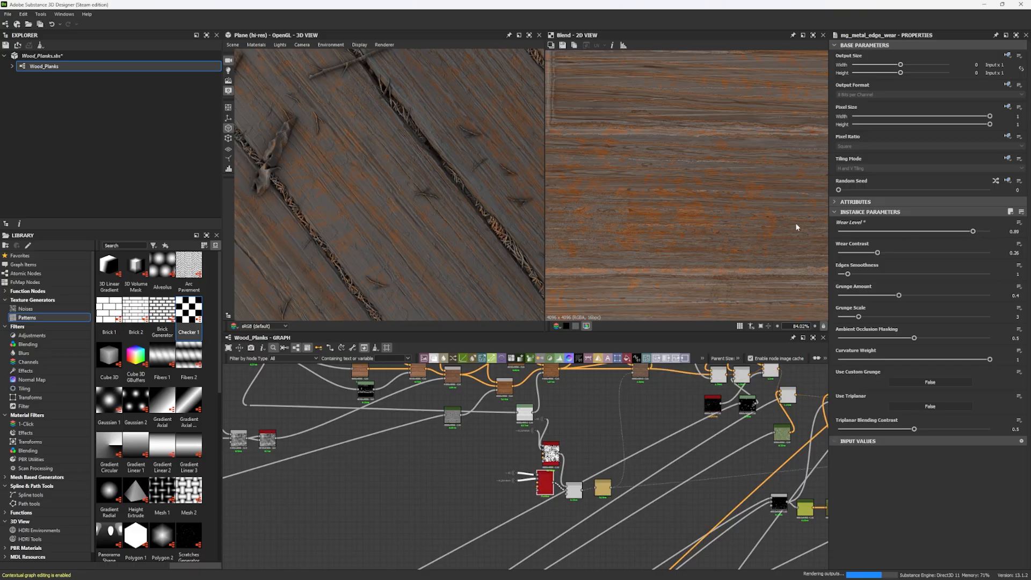
scroll(440, 217, "down", 5)
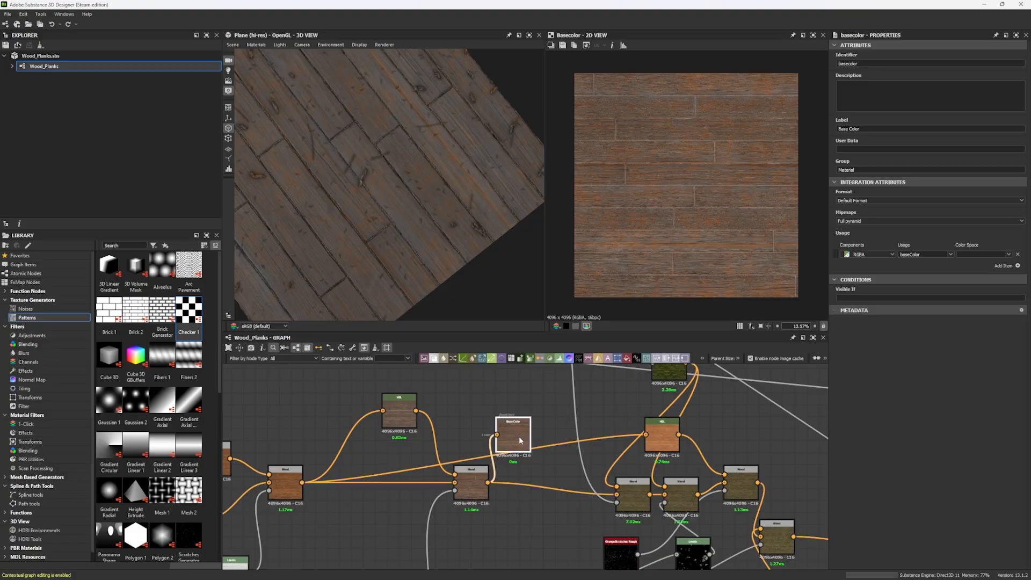
Move the next, greenish Blend closer, connect the Base Color output to it, and zoom in on the result.
left_click_drag(519, 438, 651, 462)
left_click_drag(631, 497, 583, 486)
left_click_drag(642, 476, 604, 446)
scroll(657, 226, "up", 5)
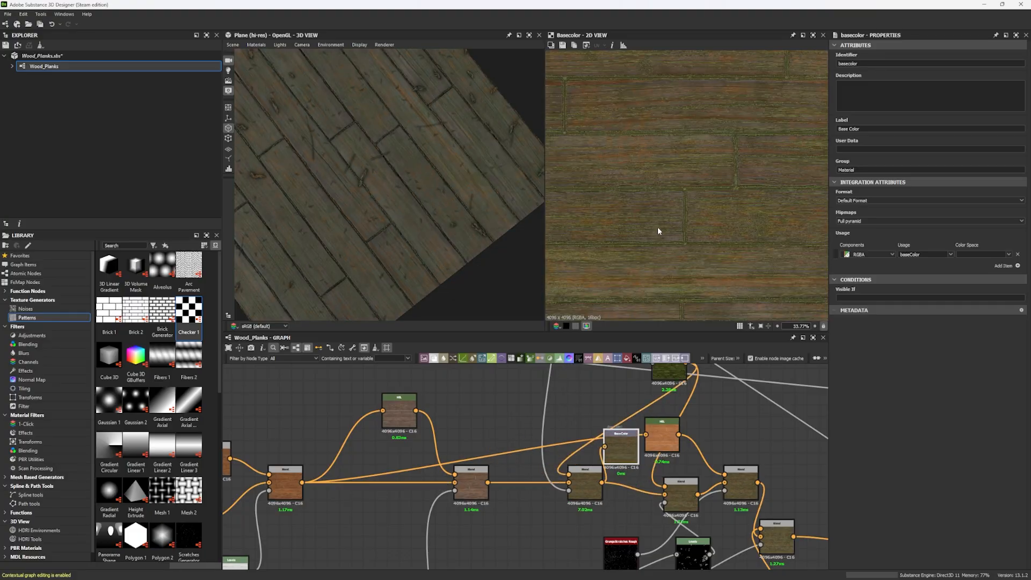
Examine the tinted planks in 3D and preview the green Gradient Map that supplies the tint colour.
scroll(351, 215, "up", 4)
left_click_drag(352, 214, 462, 218)
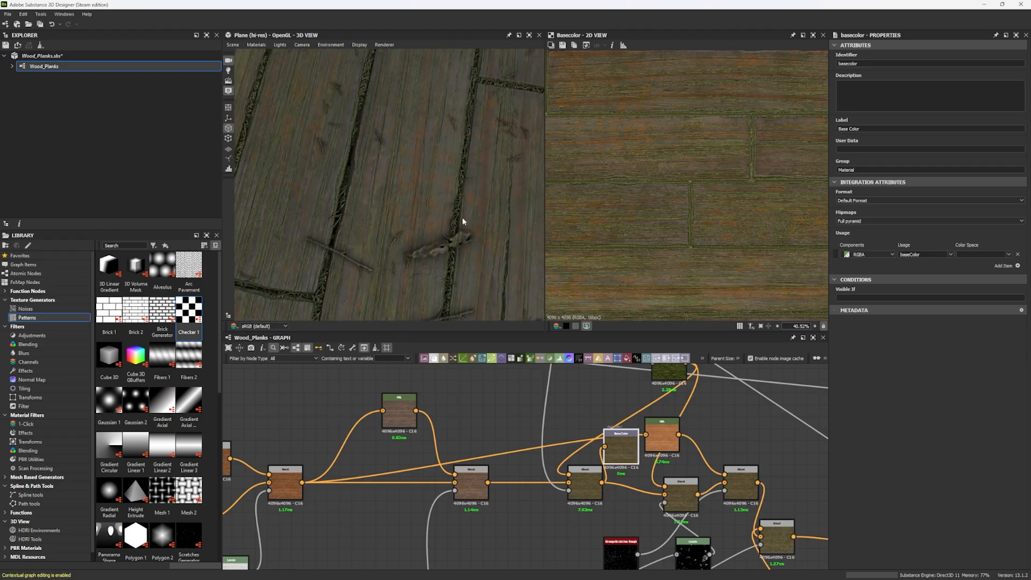
middle_click_drag(562, 394, 554, 451)
double_click(660, 422)
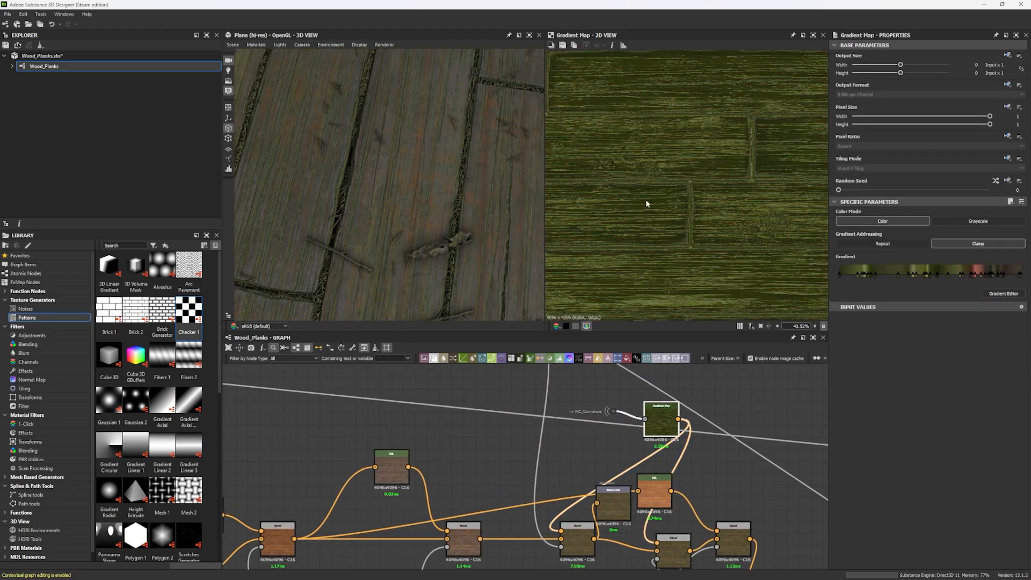
scroll(659, 213, "up", 5)
scroll(572, 529, "down", 5)
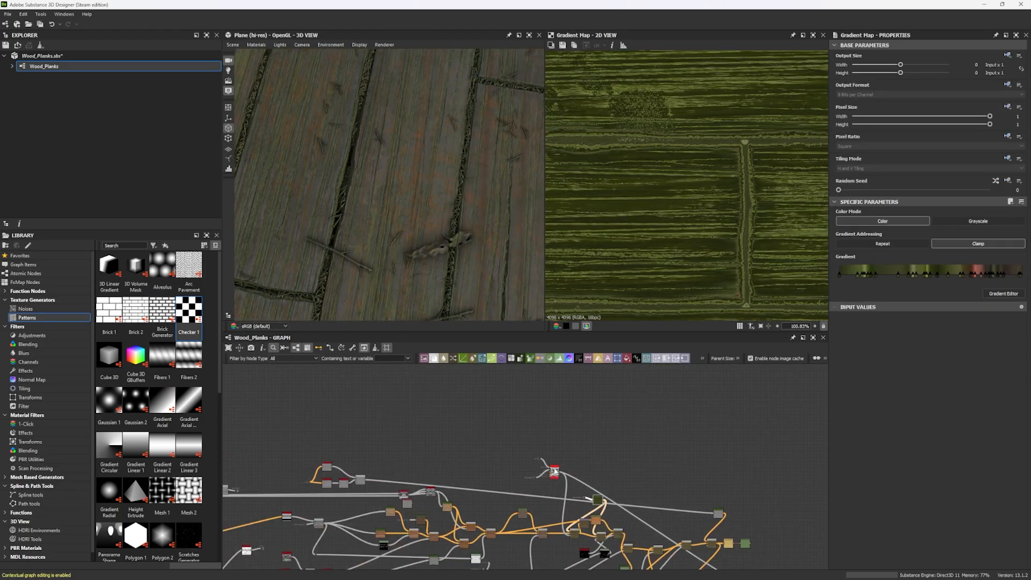
Preview the Dirt node's mask and examine its ambient occlusion and curvature inputs up close.
scroll(555, 470, "up", 4)
double_click(561, 477)
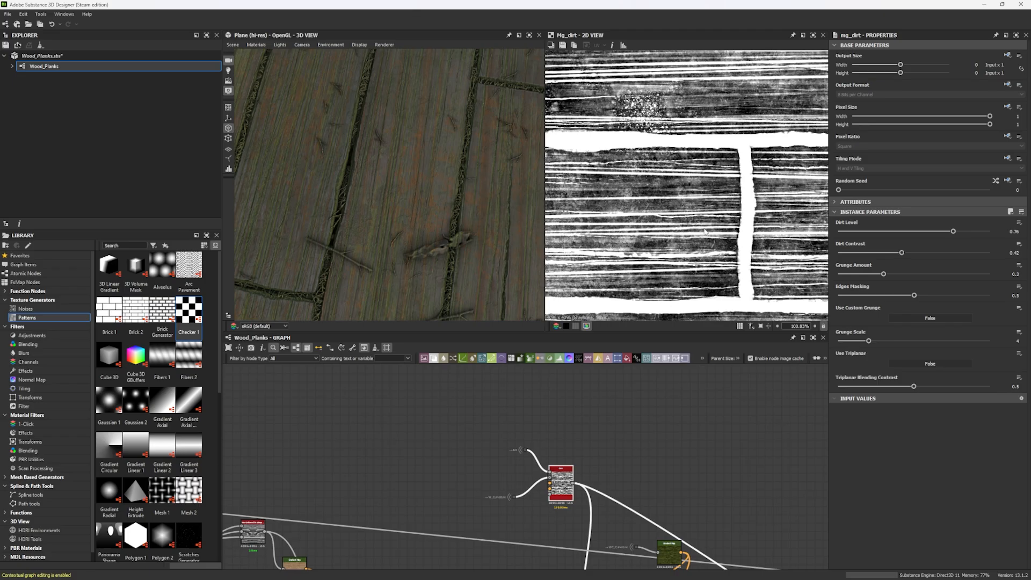
middle_click_drag(597, 235, 642, 237)
scroll(467, 226, "up", 4)
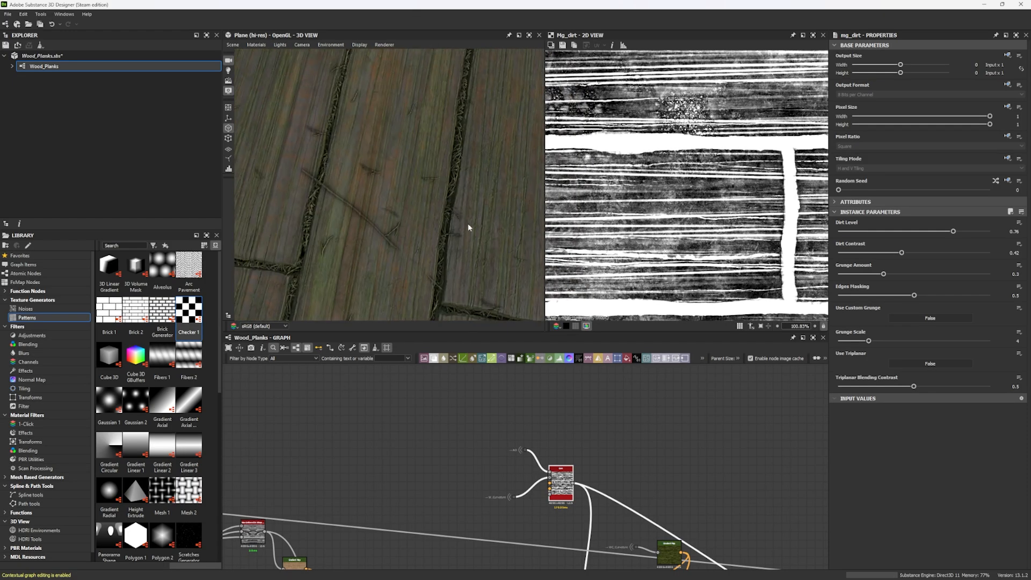
left_click_drag(467, 226, 428, 223)
scroll(595, 490, "up", 1)
middle_click_drag(595, 489, 557, 449)
scroll(558, 450, "up", 3)
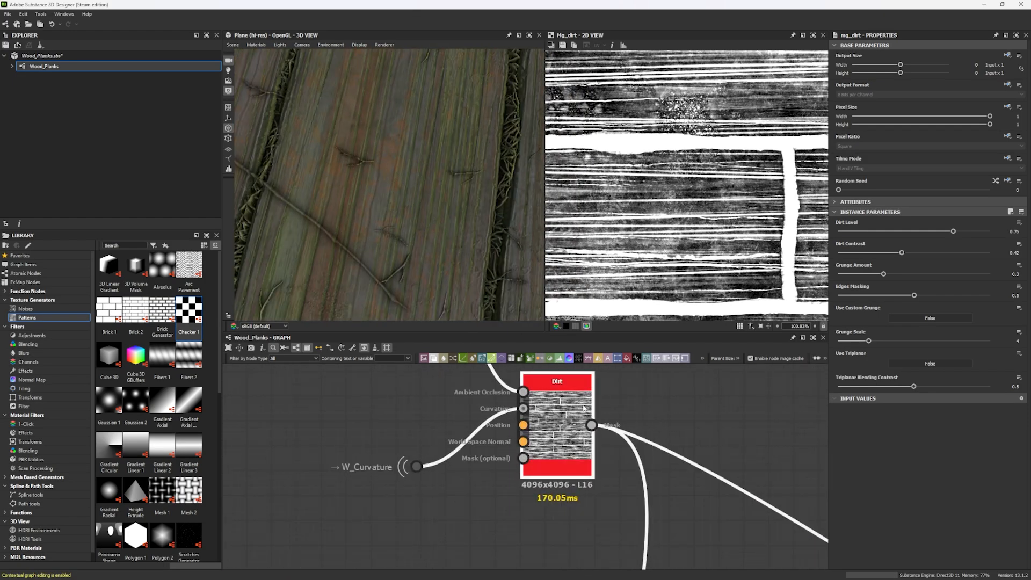
middle_click_drag(566, 412, 622, 450)
middle_click_drag(494, 371, 490, 388)
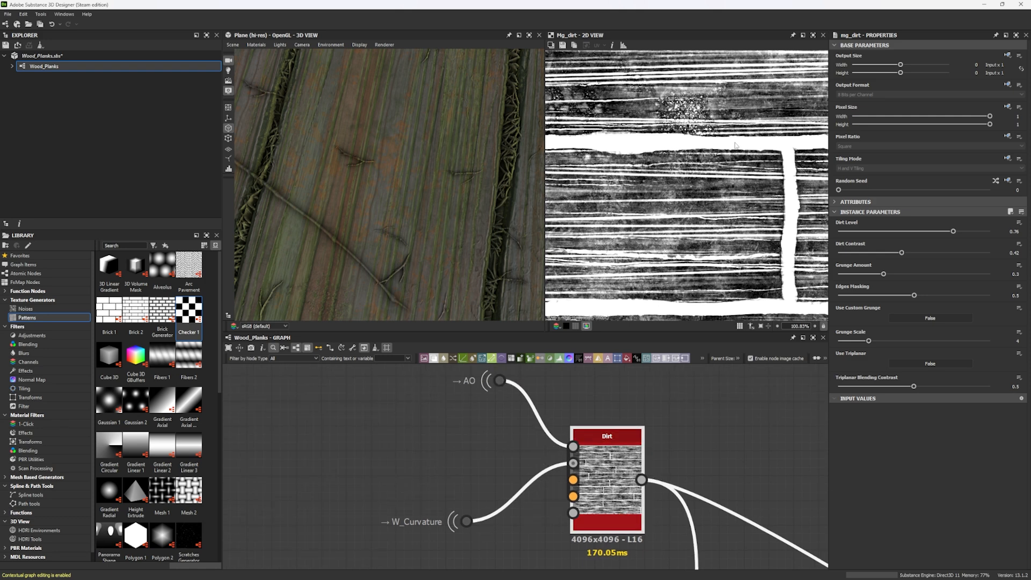
Move the Blend fed by the orange HSL node beside the preceding Blend and preview its result.
scroll(557, 466, "down", 5)
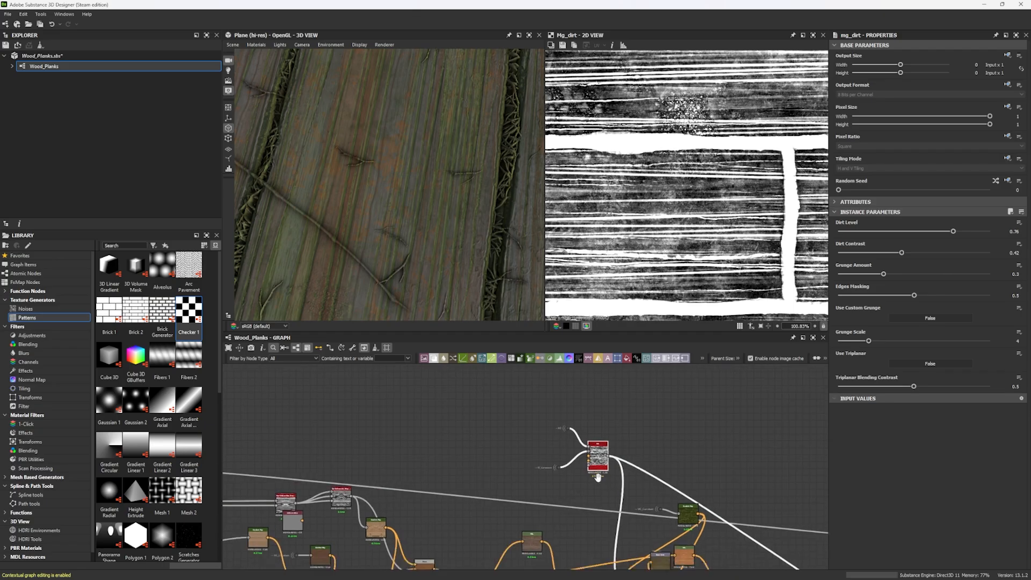
left_click_drag(557, 466, 627, 450)
mouse_move(628, 486)
left_mouse_down()
mouse_move(641, 489)
mouse_move(632, 492)
left_mouse_up()
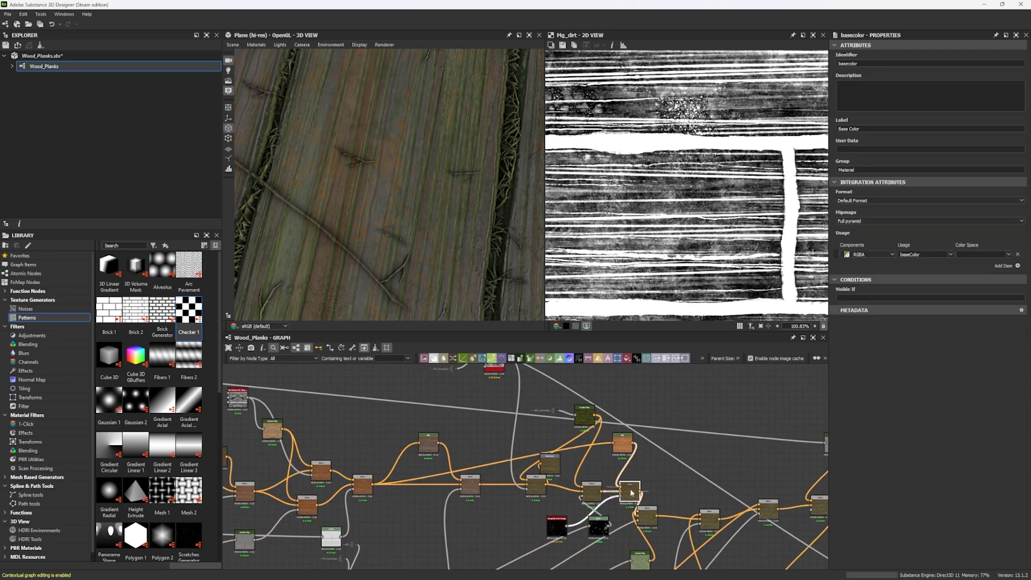
double_click(632, 492)
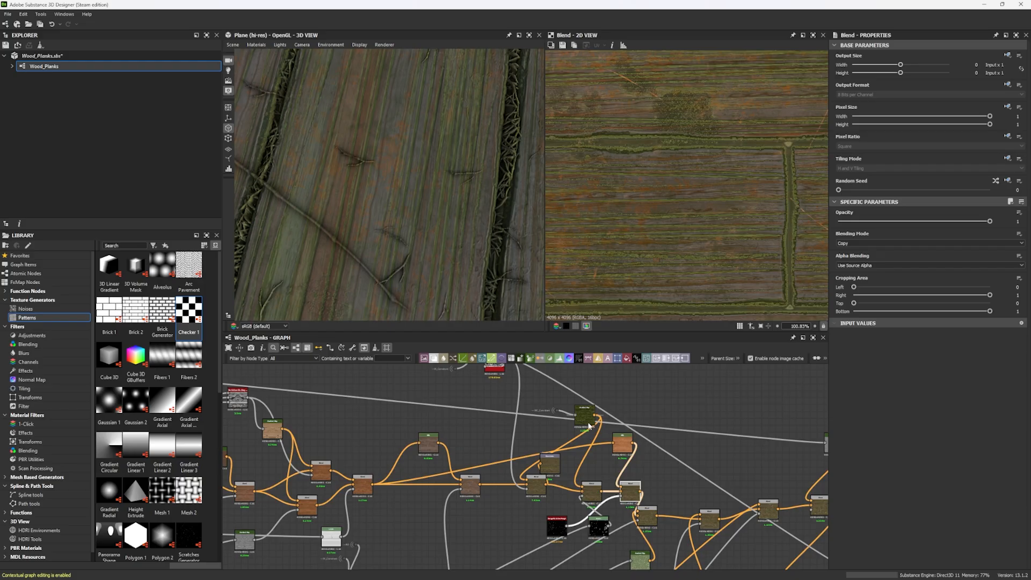
Connect the Base Color output to the Blend that adds green patches, and inspect the patches in 3D under rotated lighting.
double_click(588, 422)
middle_click_drag(577, 424, 561, 443)
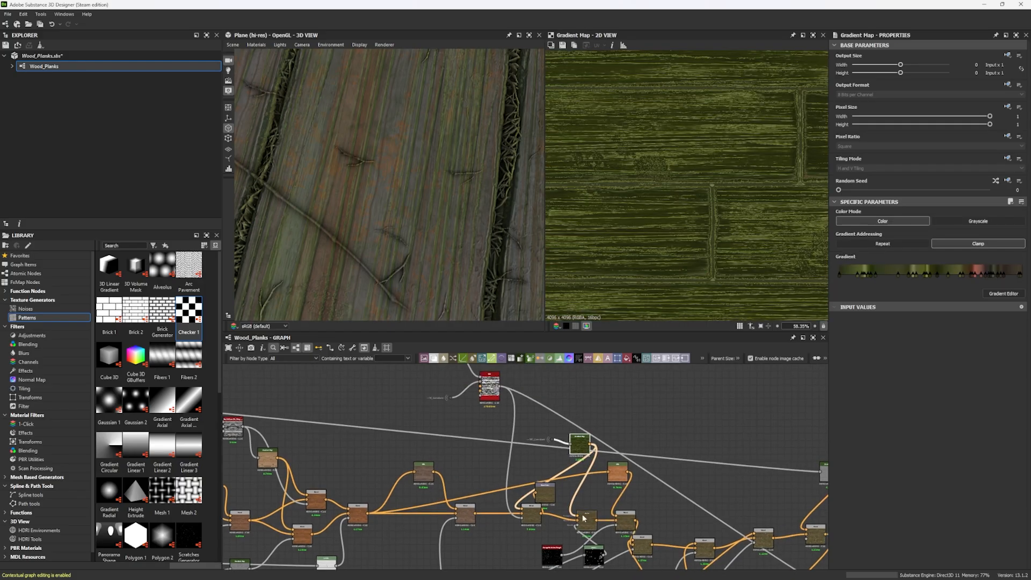
left_click_drag(554, 501, 598, 503)
double_click(577, 525)
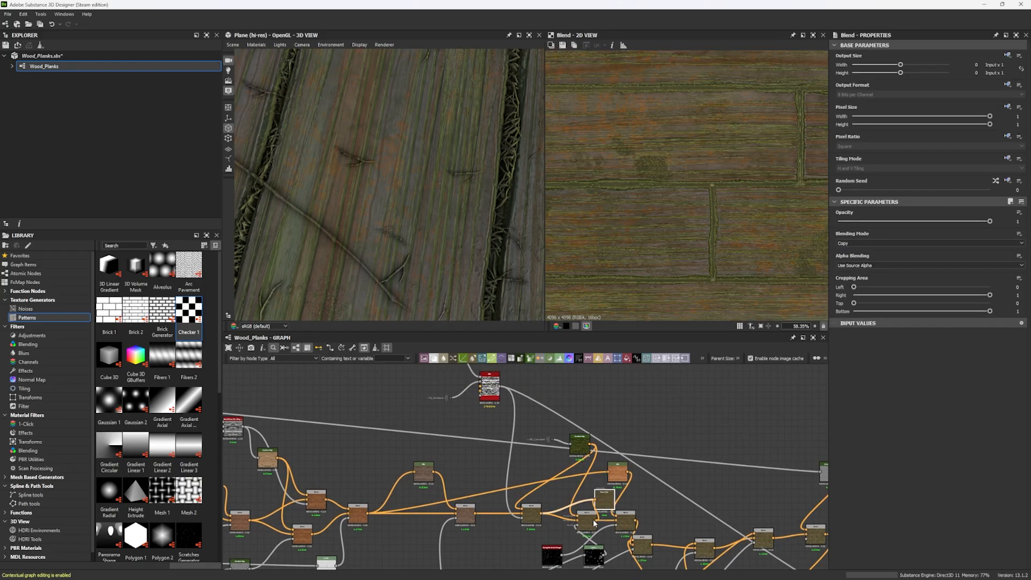
scroll(376, 215, "down", 6)
scroll(374, 221, "up", 10)
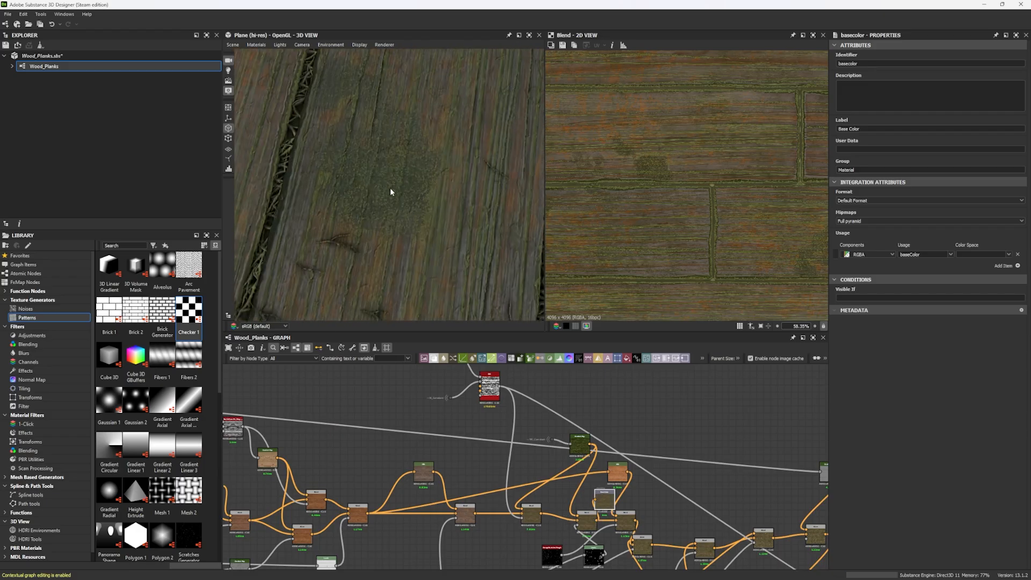
scroll(388, 186, "up", 4)
left_click_drag(397, 224, 446, 412, "ctrl+shift")
Slightly lower the threshold of the upper Threshold node fed by Clouds 2 to enlarge the green patches.
scroll(423, 268, "down", 3)
scroll(447, 412, "down", 5)
scroll(463, 542, "up", 5)
scroll(745, 487, "down", 5)
scroll(416, 498, "up", 6)
left_click(366, 478)
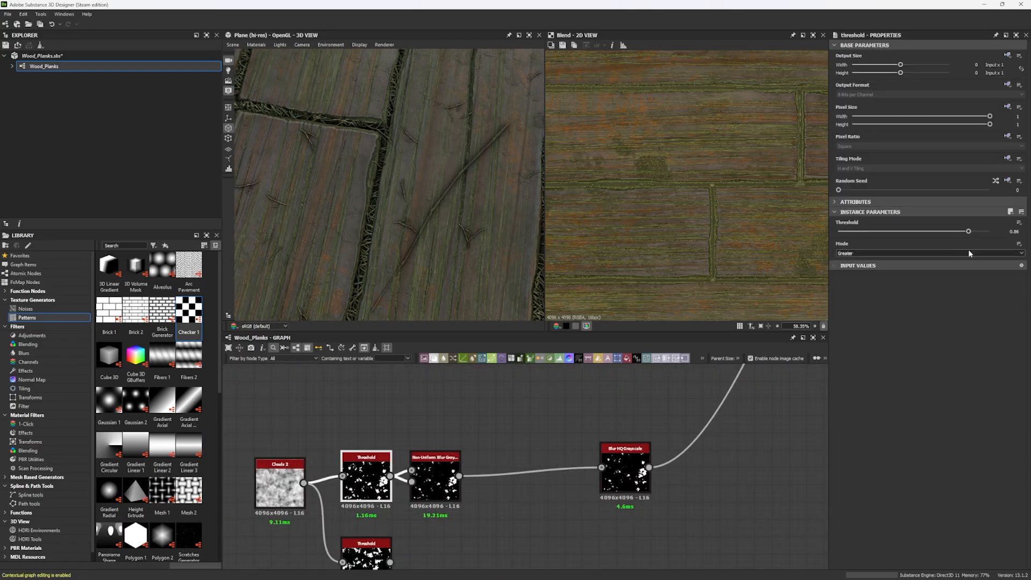
left_click_drag(968, 231, 960, 230)
left_click_drag(478, 194, 454, 234)
Preview the Blend that adds scratches over the green patches in the 2D view.
scroll(454, 234, "down", 5)
scroll(561, 419, "down", 8)
scroll(617, 418, "up", 6)
double_click(611, 455)
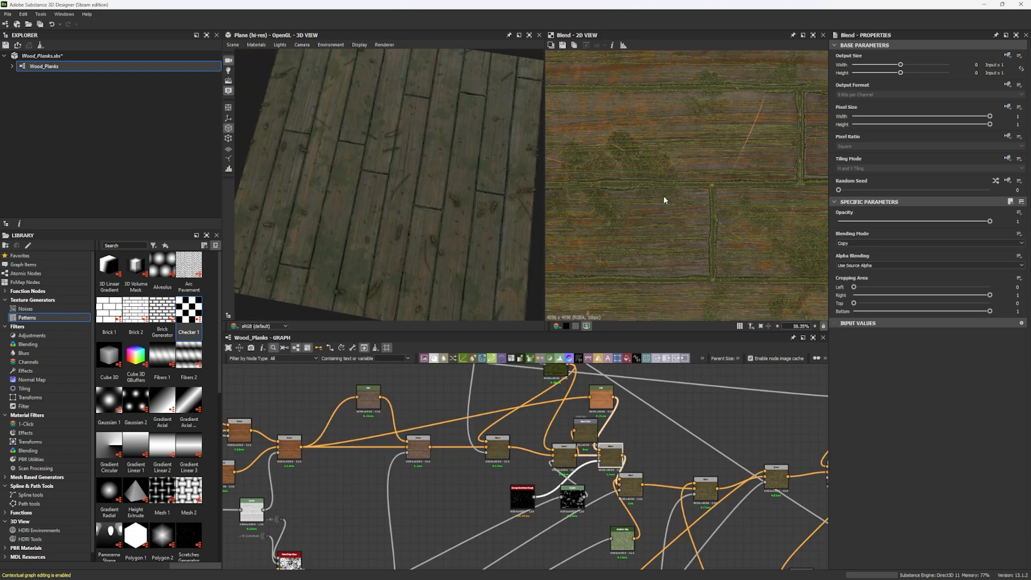
middle_click_drag(664, 197, 689, 239)
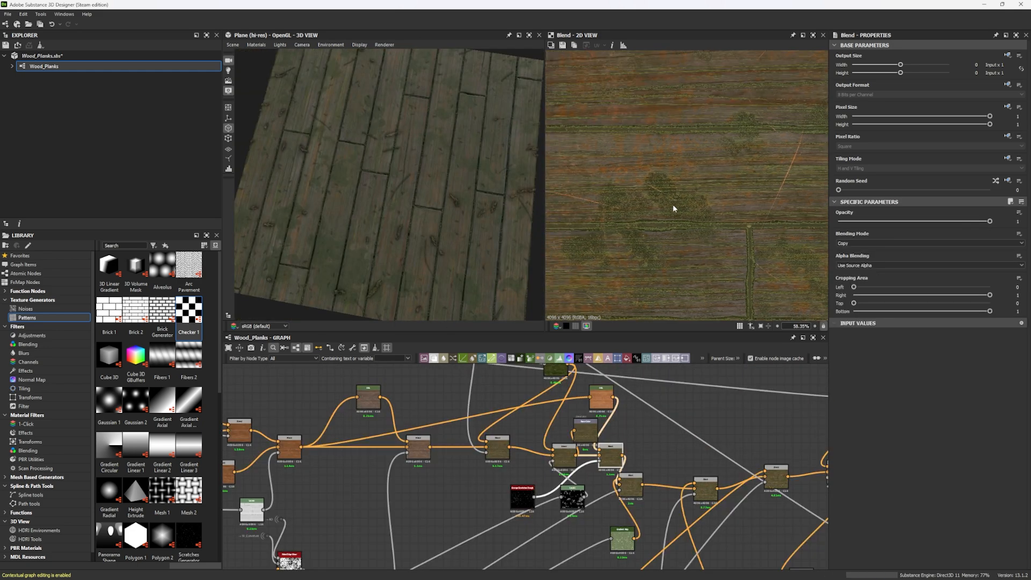
Move the Grunge Scratches Rough node clear of the Blends, and preview it and the orange HSL node used for the scratches.
double_click(523, 499)
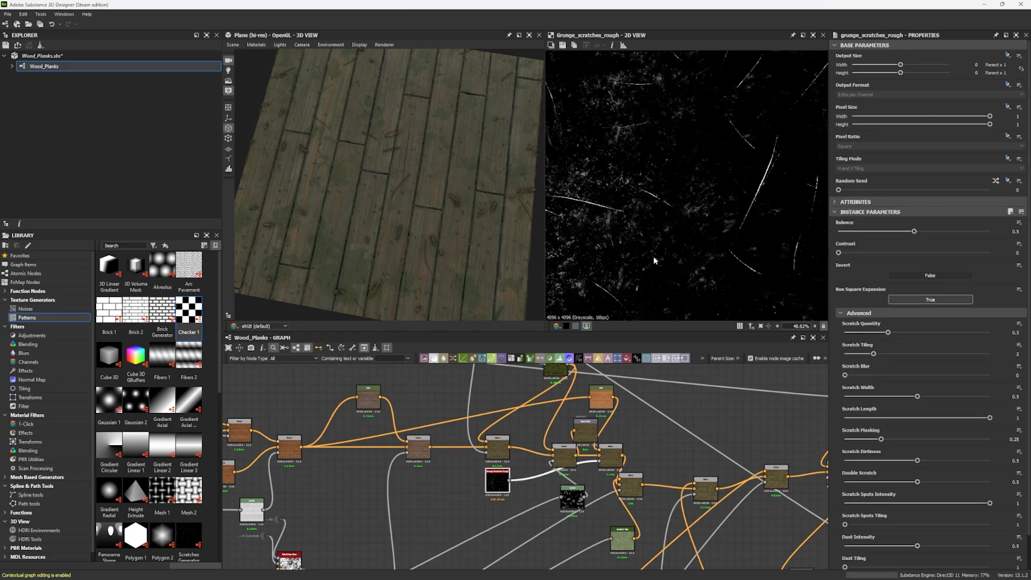
scroll(609, 468, "up", 5)
double_click(590, 381)
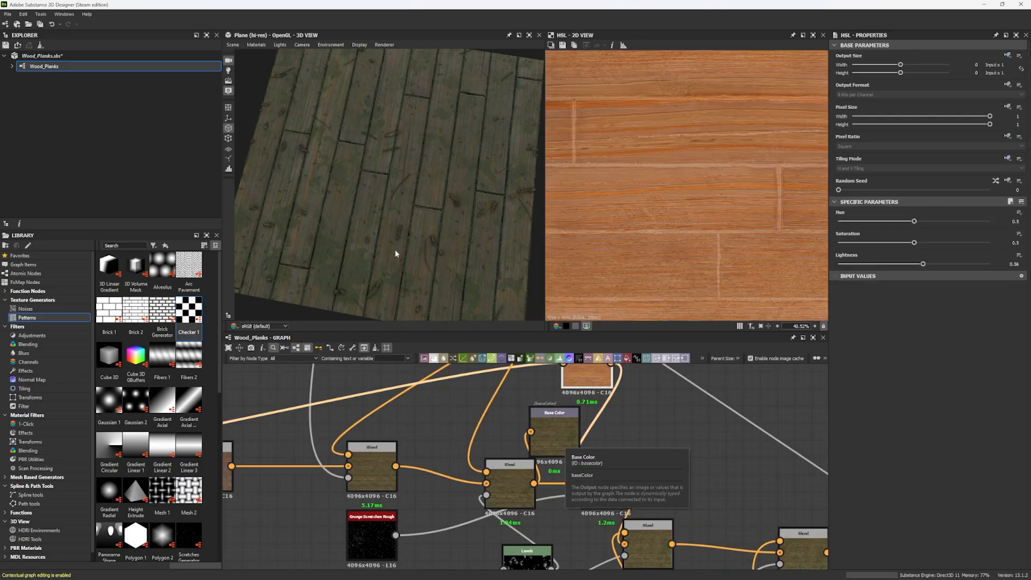
scroll(395, 225, "up", 5)
mouse_move(421, 213)
left_mouse_down()
mouse_move(355, 206)
mouse_move(435, 215)
left_mouse_up()
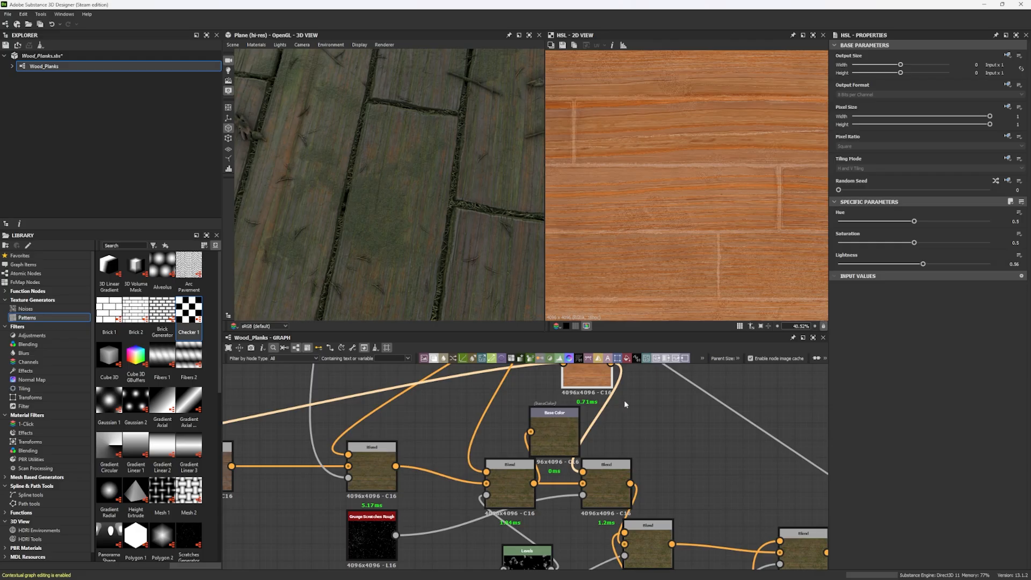
Move the lichen Blend closer to the scratch Blend, connect the Base Color output to it, and inspect the lichen in 3D.
scroll(592, 443, "down", 4)
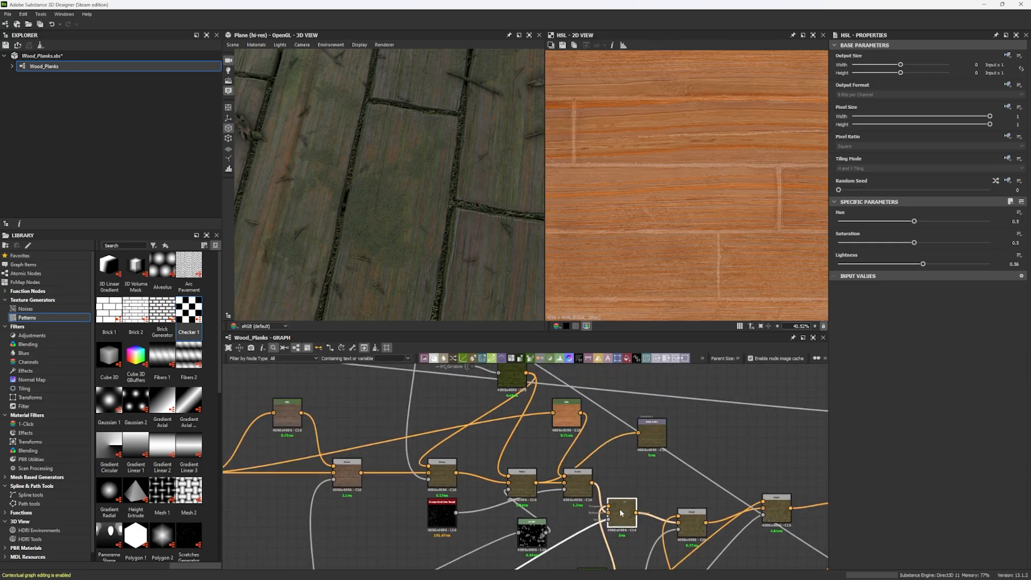
left_click_drag(606, 520, 646, 486)
double_click(650, 483)
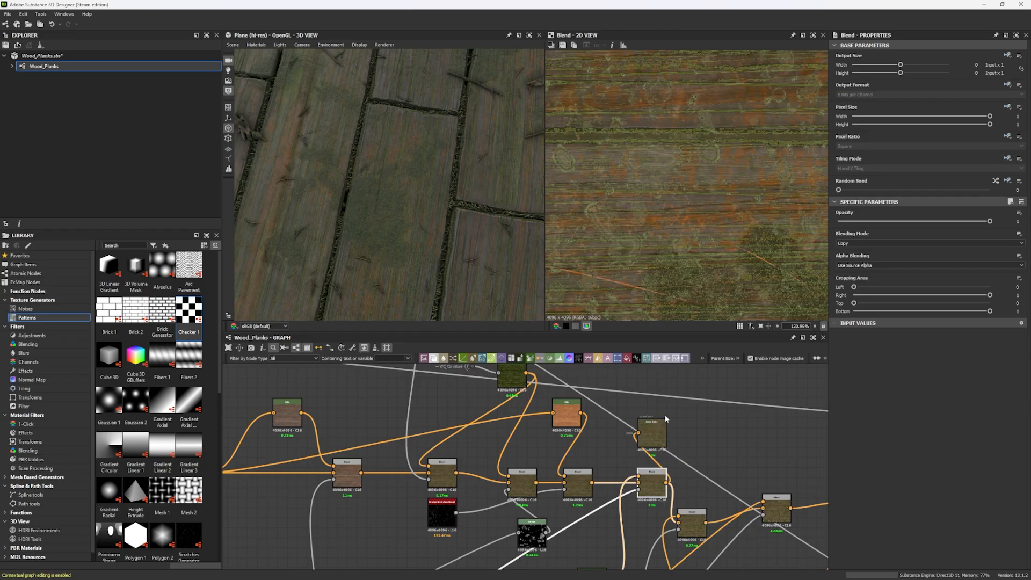
left_click_drag(437, 292, 401, 234)
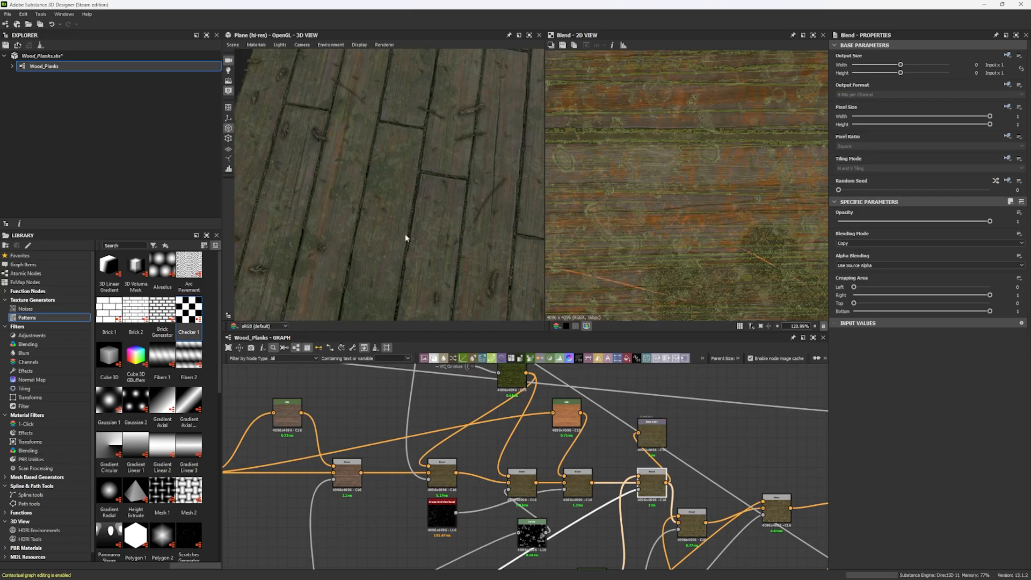
scroll(402, 232, "up", 6)
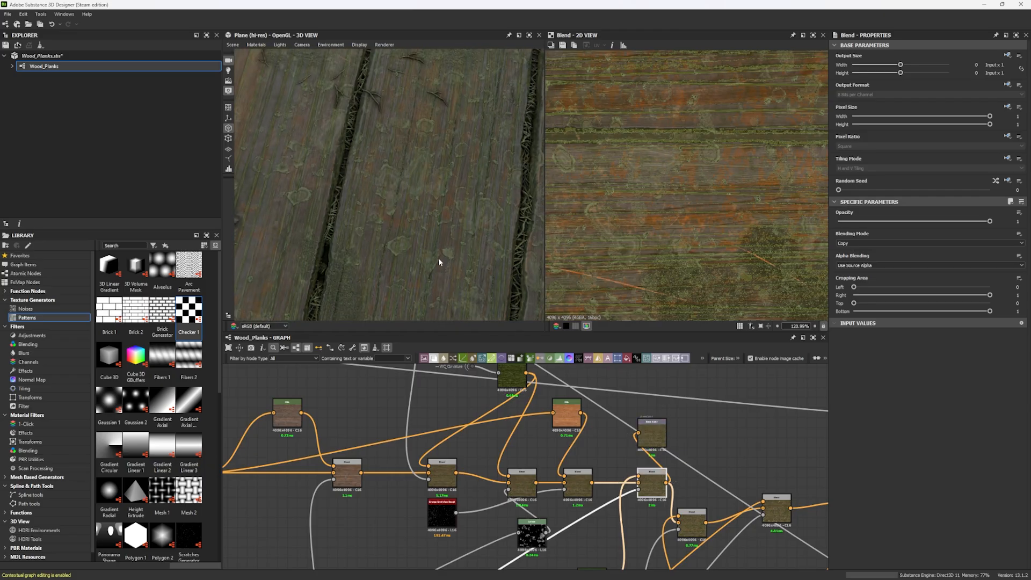
Preview the Directional Warp mask that drives the lichen Blend and the pale green Gradient Map that colours it.
middle_click_drag(637, 518, 595, 454)
scroll(621, 427, "down", 3)
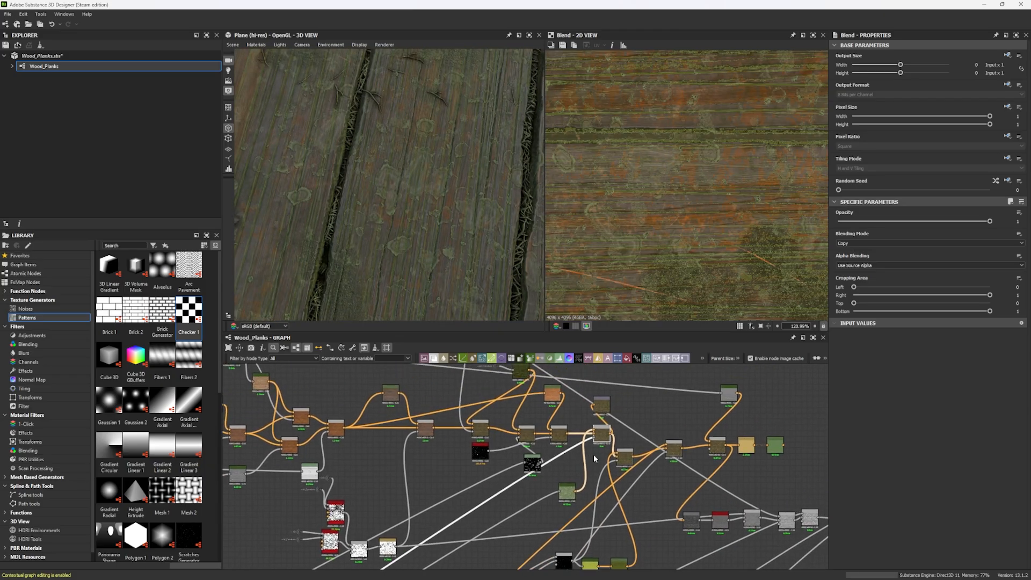
scroll(599, 434, "up", 5)
double_click(588, 448)
scroll(713, 151, "up", 5)
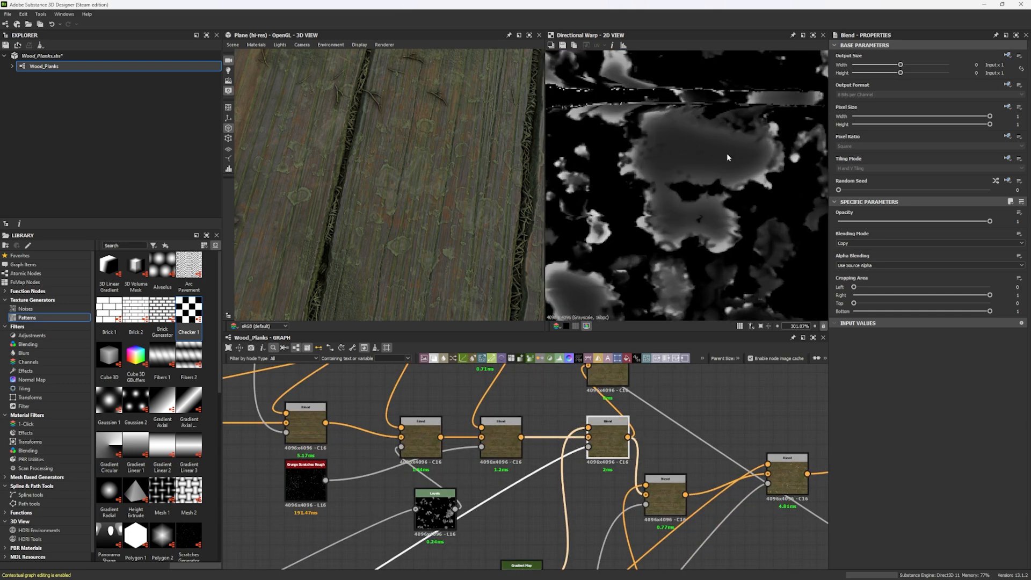
scroll(521, 484, "down", 2)
double_click(521, 507)
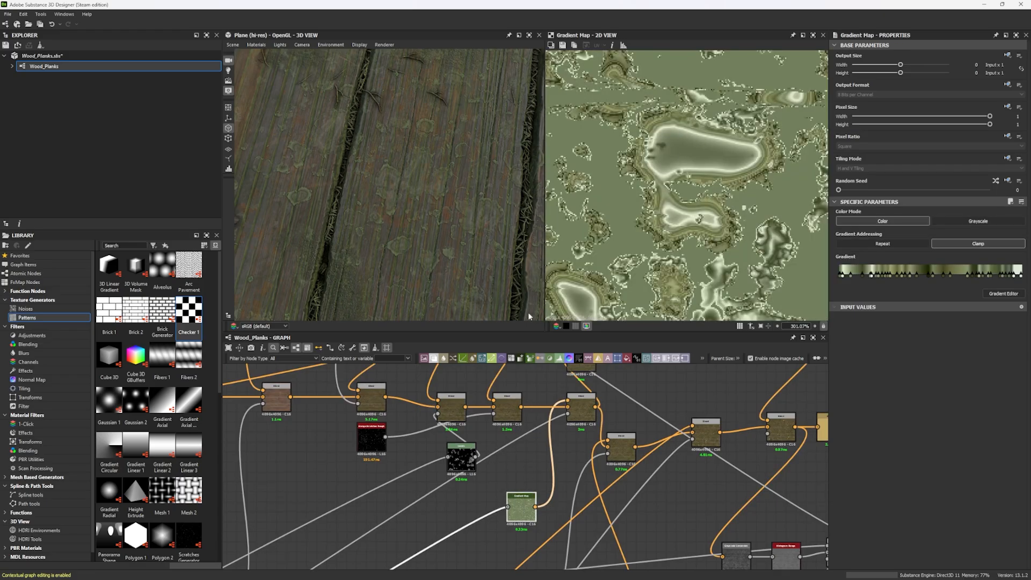
Try the darker green Gradient Map as the lichen Blend's colour source, compare it in 3D, and undo the connection.
right_click_drag(467, 313, 433, 359)
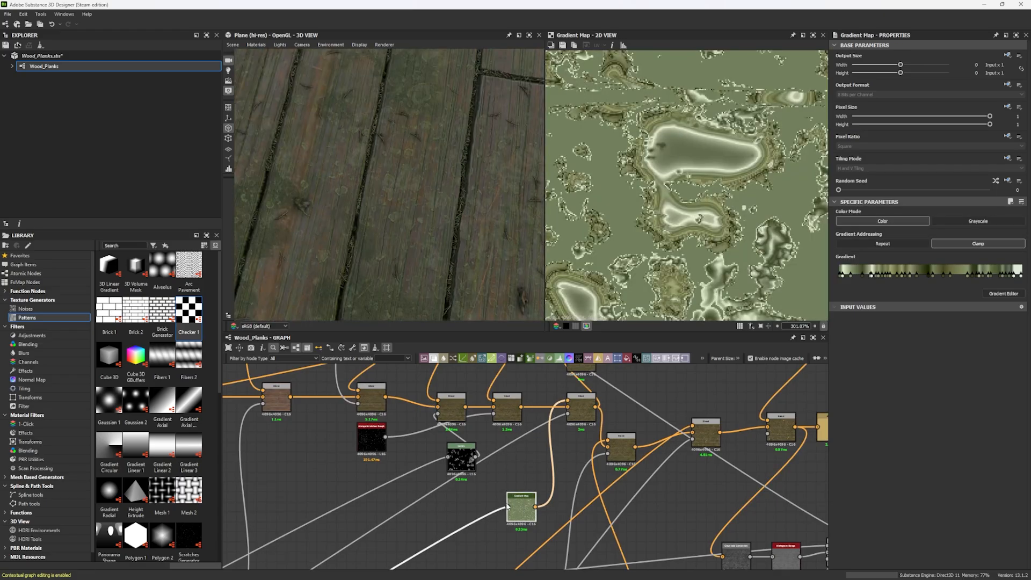
middle_click_drag(497, 407, 524, 475)
scroll(498, 460, "down", 1)
left_click_drag(489, 385, 593, 475)
right_click_drag(427, 228, 404, 242)
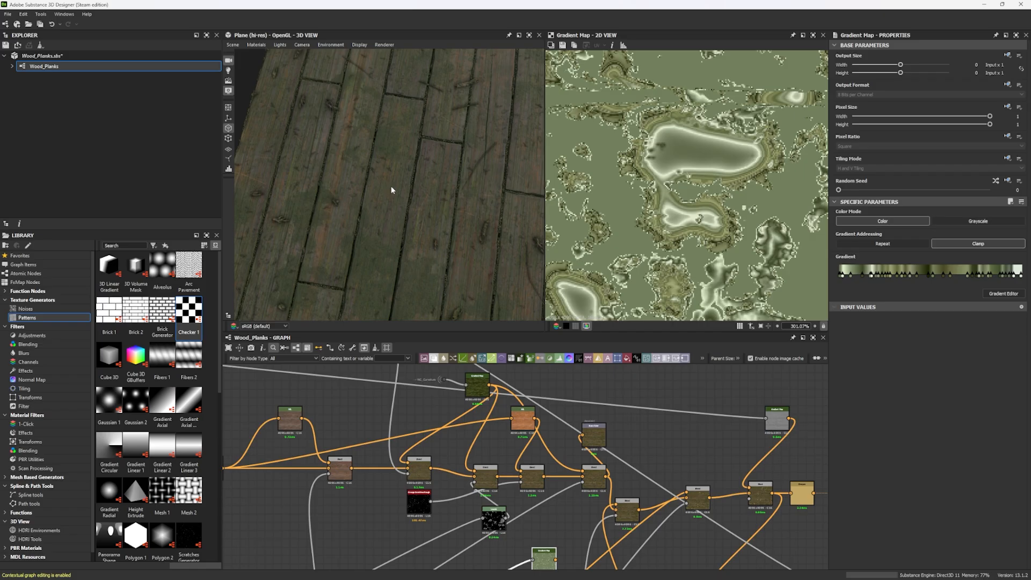
left_click_drag(490, 207, 362, 190)
scroll(363, 189, "up", 2)
middle_click_drag(365, 192, 388, 220)
scroll(382, 210, "up", 3)
scroll(388, 222, "up", 3)
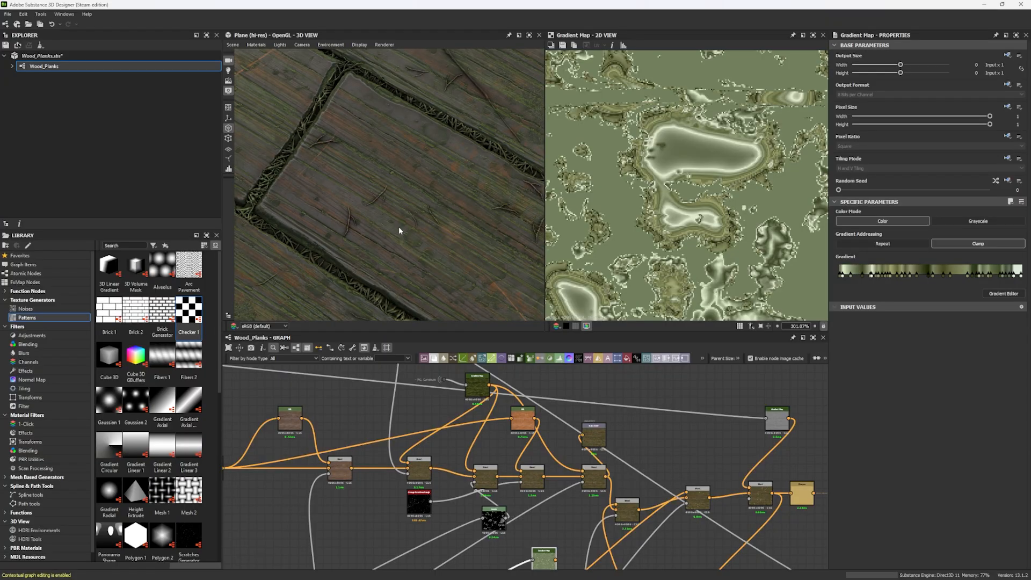
key("ctrl+z")
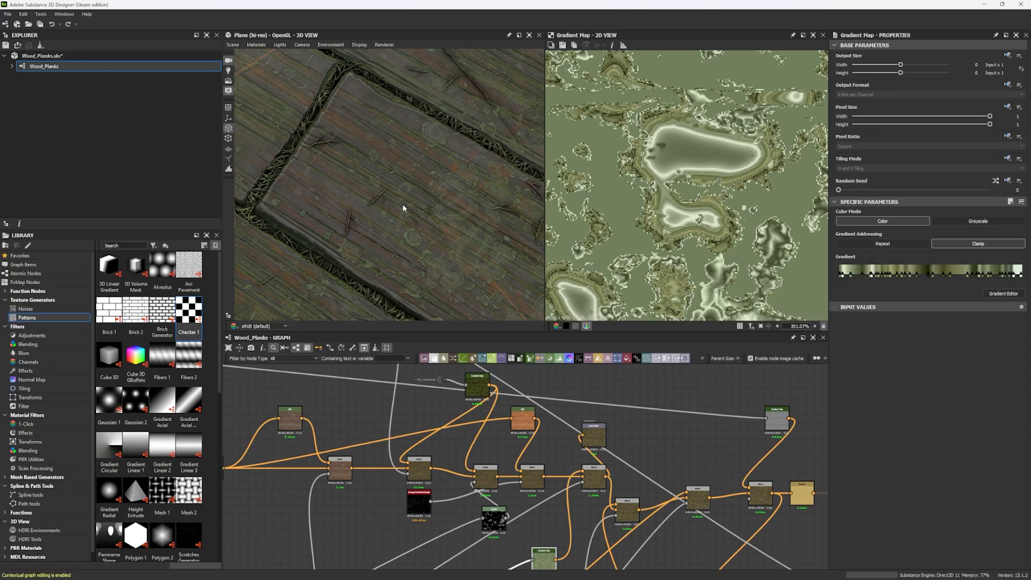
scroll(430, 225, "down", 4)
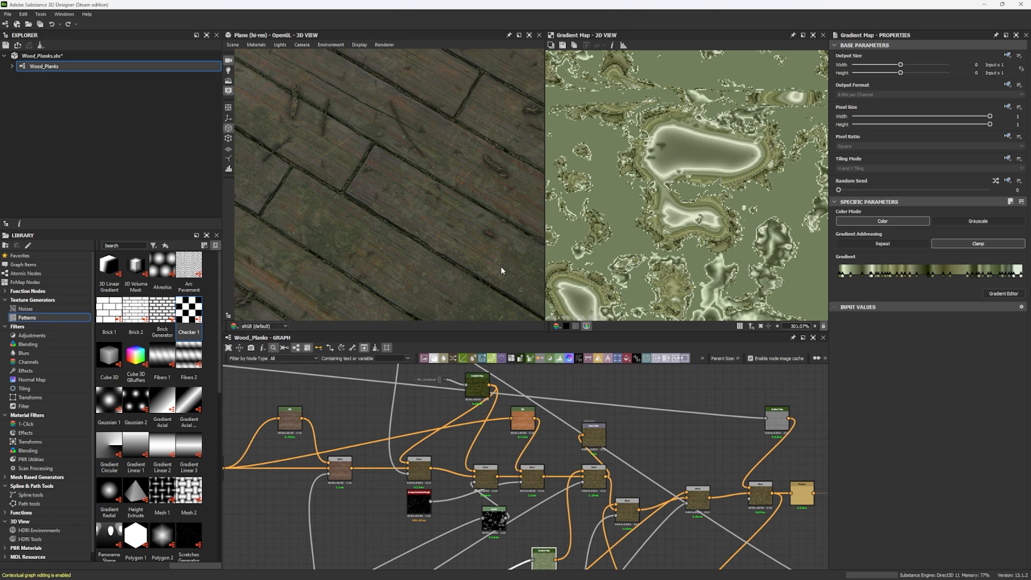
Move the lichen Blend closer to its predecessor, preview the Blend after it, and bring the Base Color output over to that Blend.
left_click_drag(594, 473, 577, 473)
middle_click_drag(626, 478, 560, 423)
double_click(561, 452)
scroll(700, 237, "down", 6)
left_click(506, 432)
left_click(565, 460)
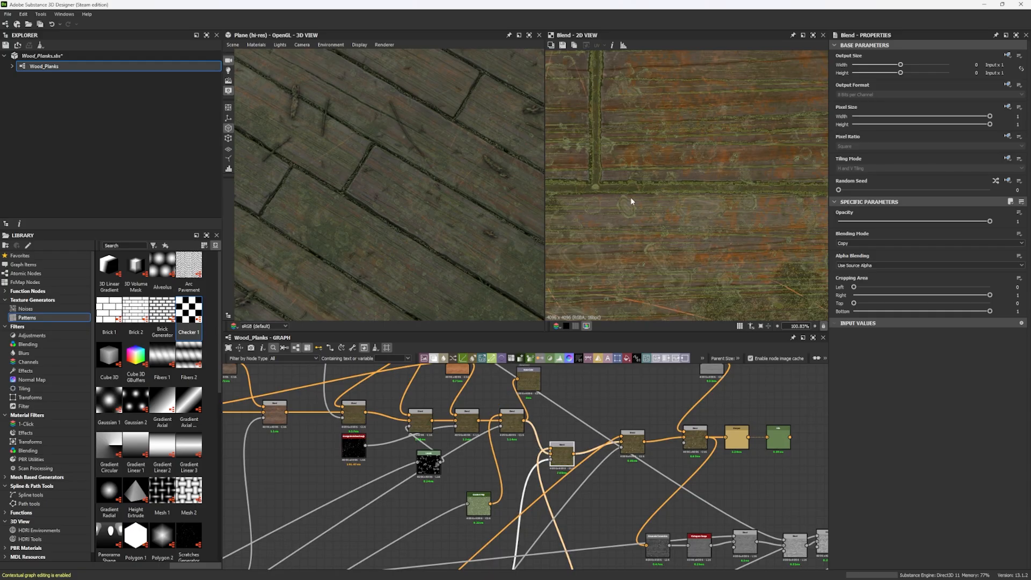
left_click_drag(541, 375, 591, 399)
mouse_move(366, 204)
left_mouse_down()
mouse_move(337, 194)
mouse_move(365, 195)
mouse_move(350, 208)
mouse_move(417, 230)
mouse_move(369, 216)
left_mouse_up()
Connect the Base Color output to the following Blend, which adds dry leaves, and preview the whole surface in 2D and 3D.
middle_click_drag(606, 419, 558, 431)
left_click_drag(538, 422, 585, 424)
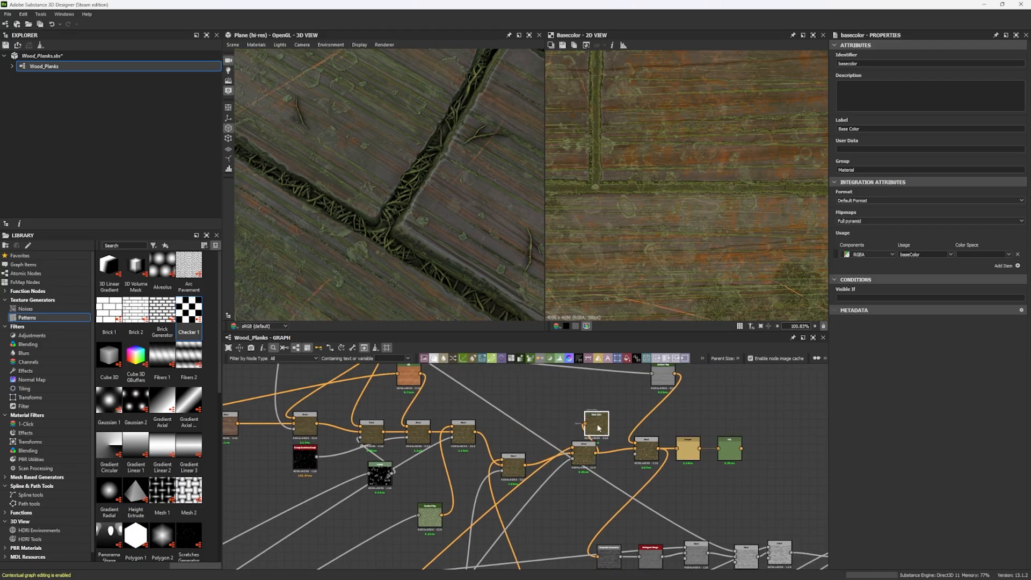
scroll(658, 283, "down", 5)
middle_click_drag(658, 281, 590, 215)
scroll(632, 205, "up", 3)
scroll(733, 215, "down", 4)
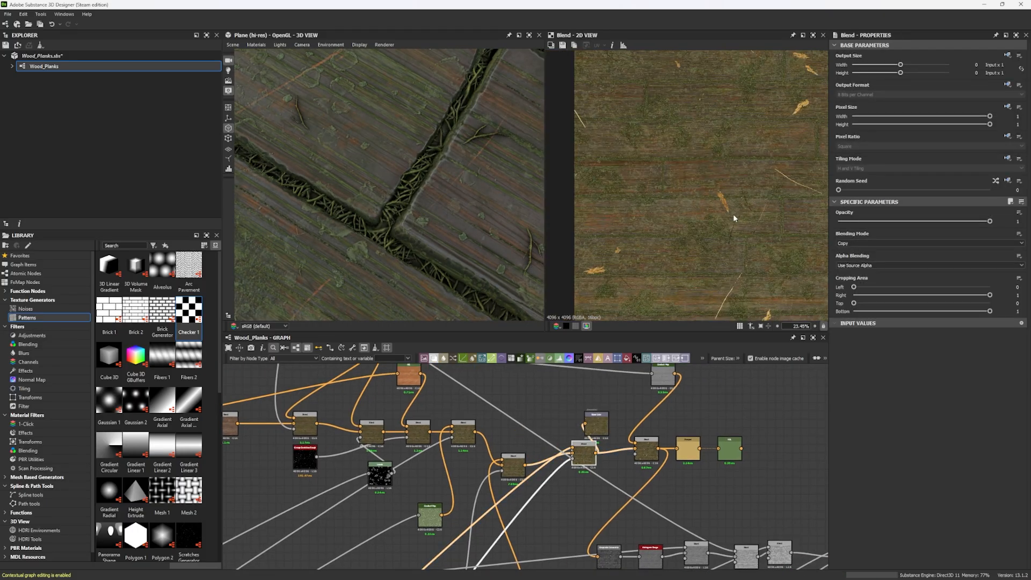
scroll(421, 203, "down", 5)
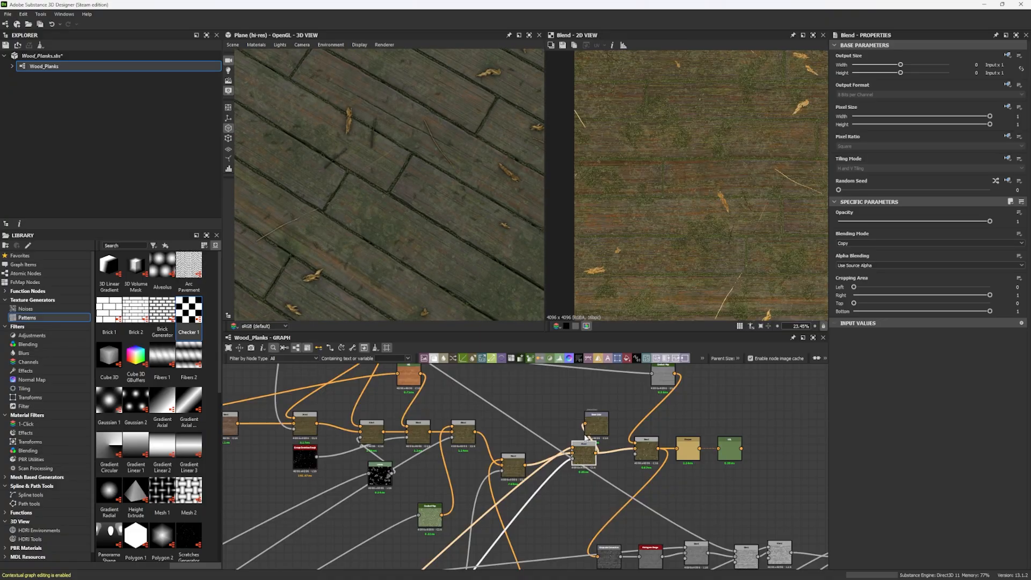
Connect the Base Color output to the final Overlay Blend and reposition the grey Gradient Map that feeds it.
left_click(645, 454)
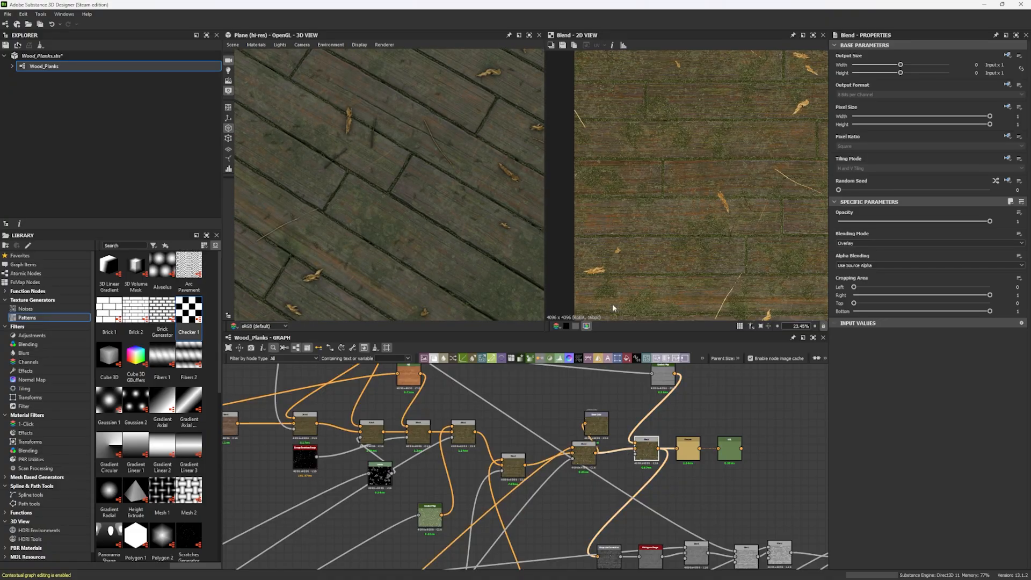
scroll(670, 236, "up", 4)
left_click_drag(595, 431, 679, 429)
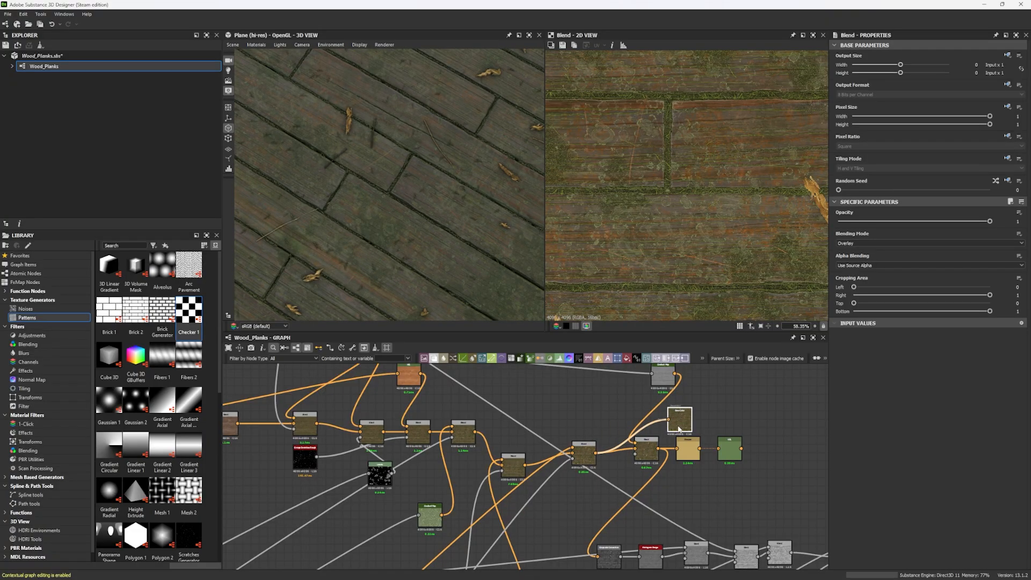
left_click_drag(661, 384, 586, 391)
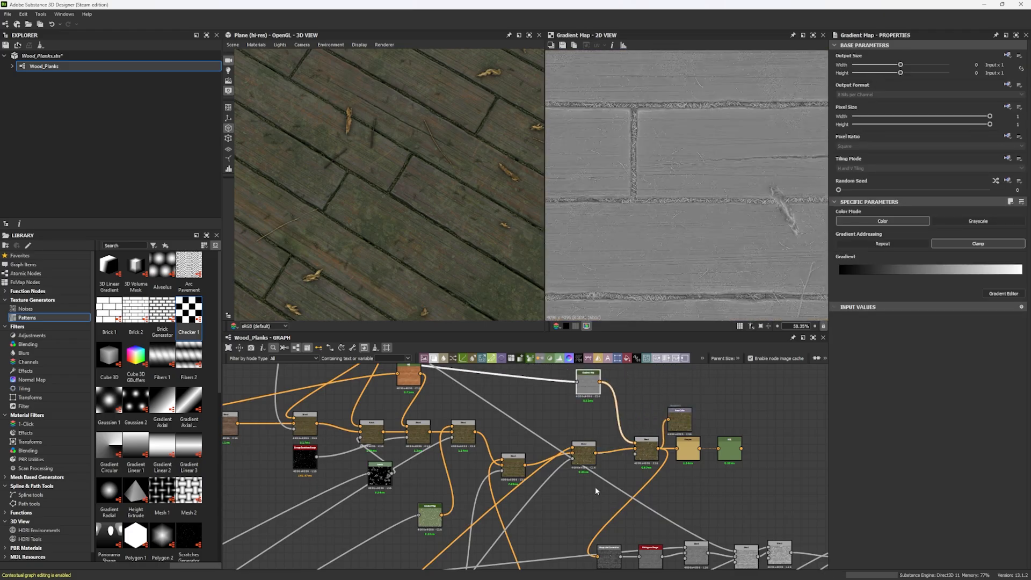
left_click_drag(648, 442, 639, 450)
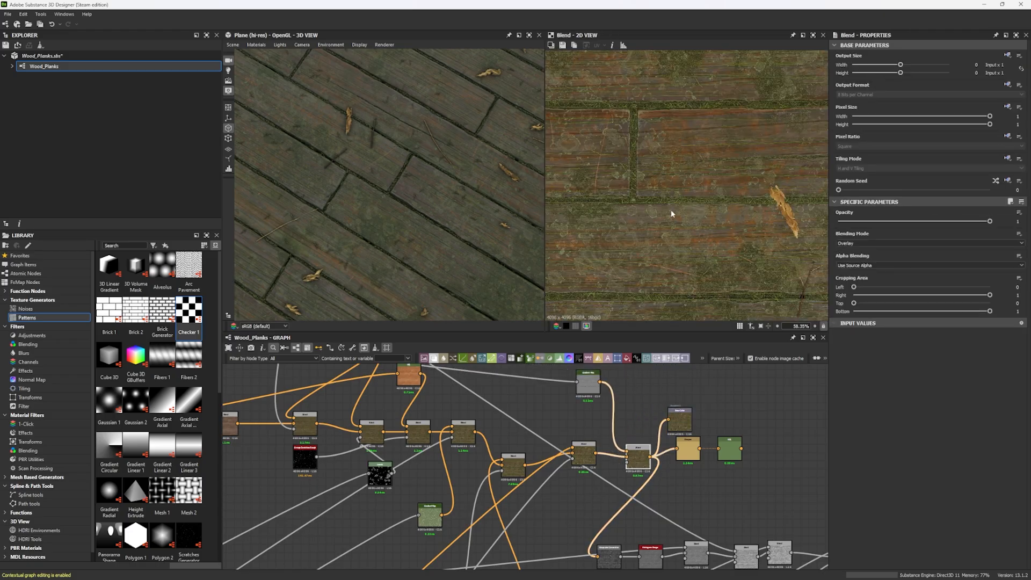
scroll(605, 119, "up", 4)
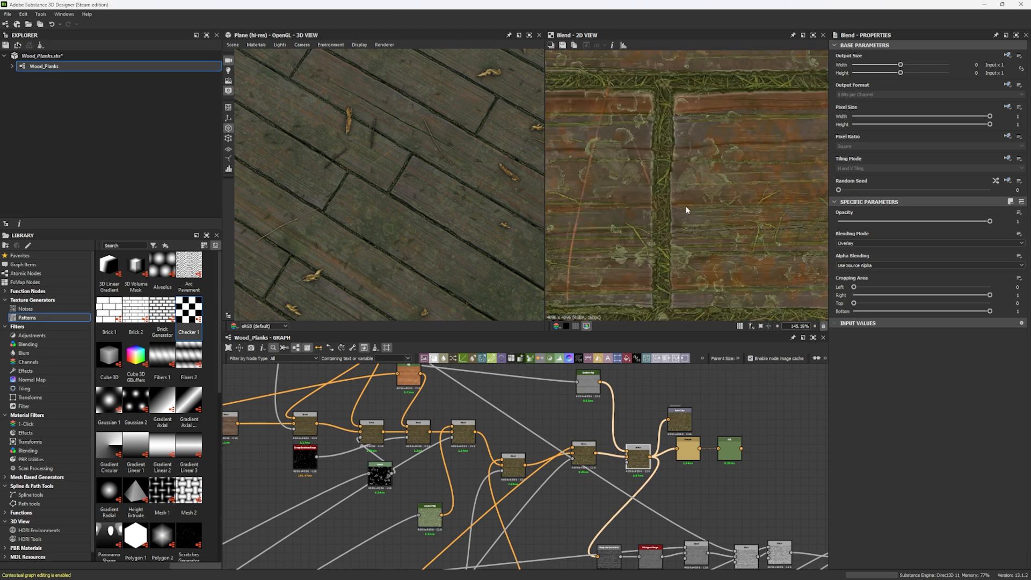
scroll(687, 209, "down", 1)
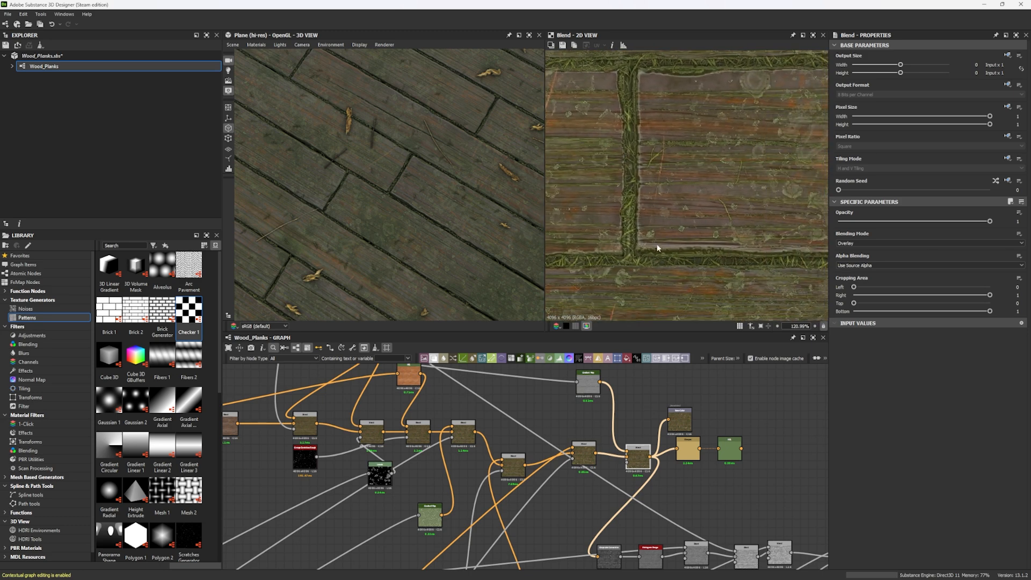
scroll(681, 215, "down", 2)
left_click_drag(531, 223, 443, 221)
scroll(442, 220, "up", 5)
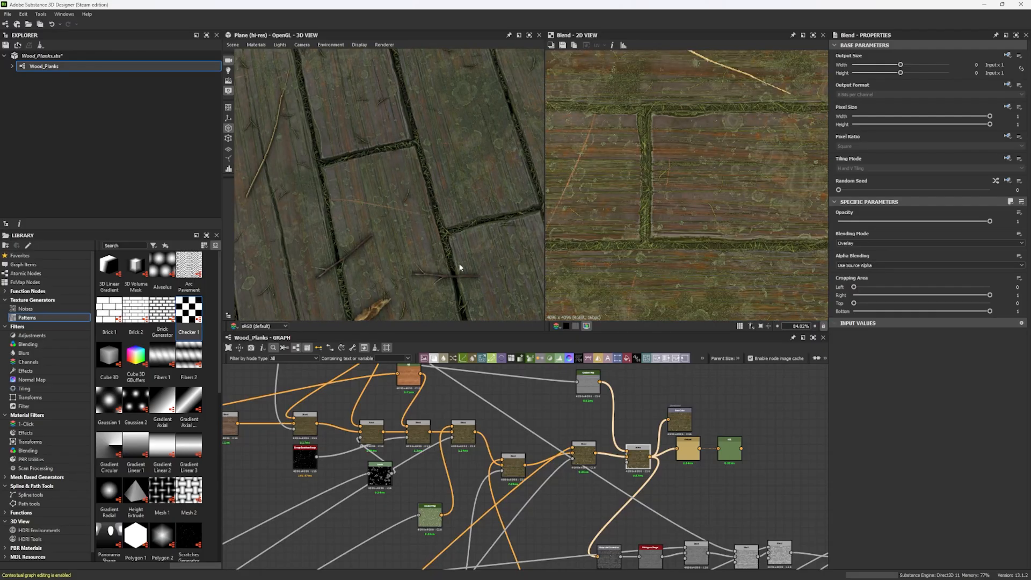
Switch the 3D preview mesh to the Rounded Cylinder and inspect the planks on its side.
left_click(233, 44)
left_click(279, 156)
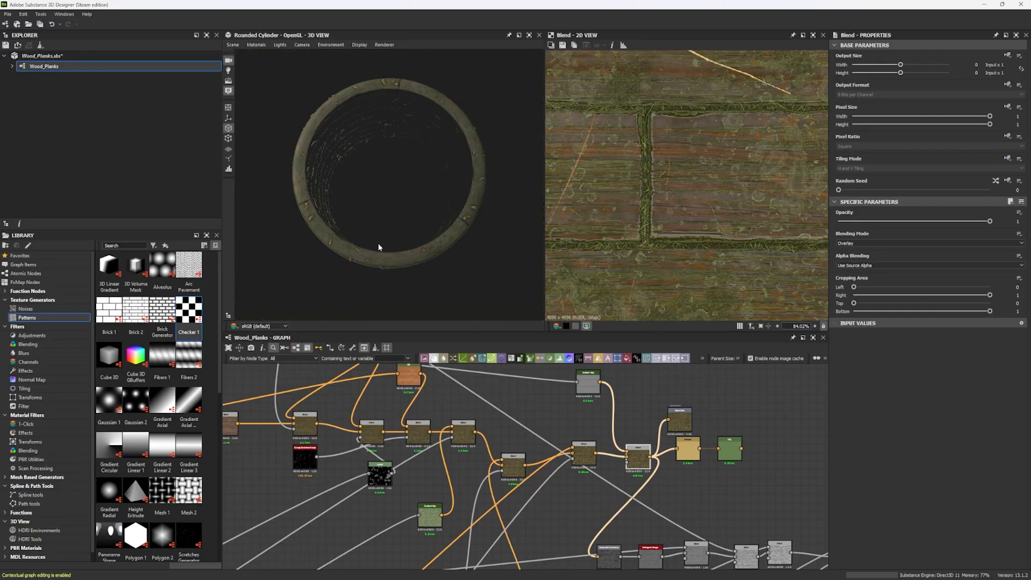
scroll(405, 142, "up", 6)
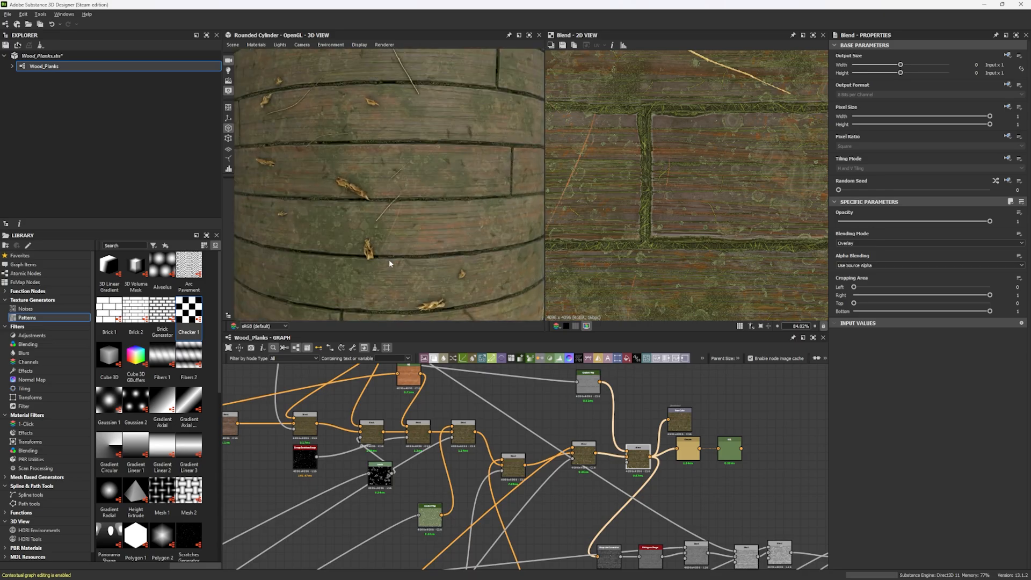
scroll(360, 261, "up", 2)
scroll(363, 246, "down", 6)
left_click_drag(319, 111, 301, 114)
Preview the Sharpen node, connect the Base Color output to it, and inspect the sharpened planks on the cylinder.
middle_click_drag(693, 450, 565, 421)
scroll(566, 421, "up", 1)
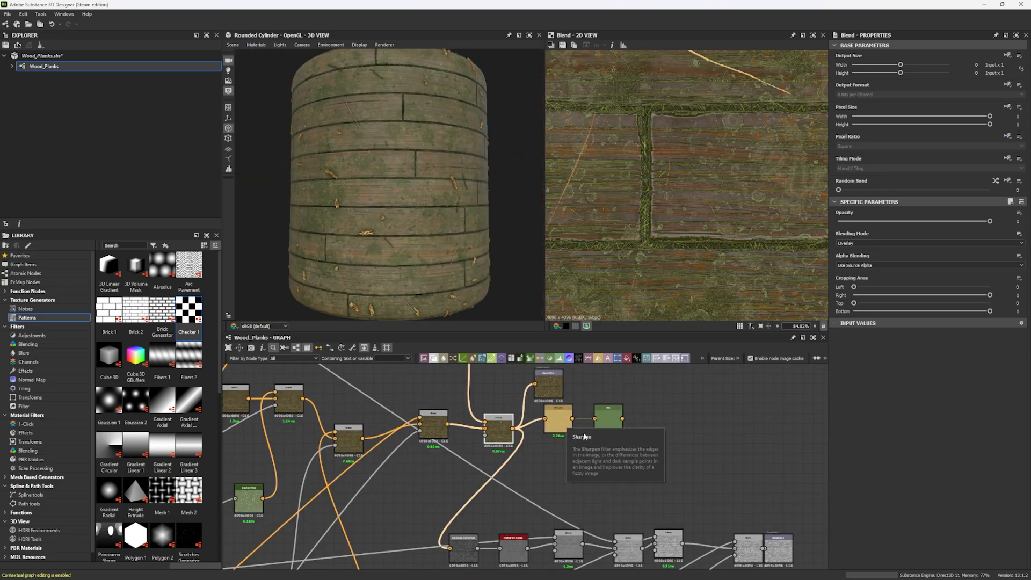
left_click(555, 414)
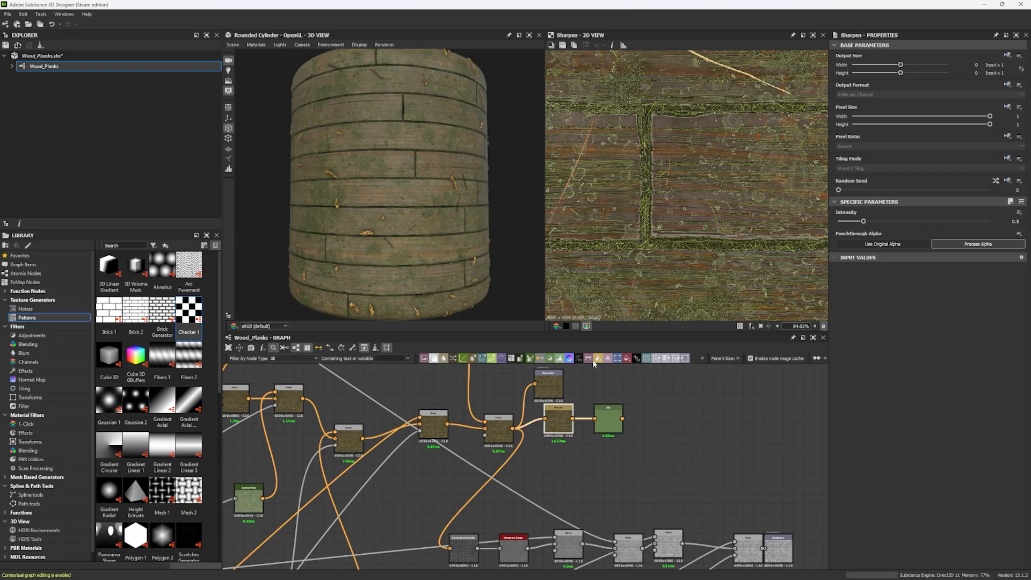
left_click_drag(557, 388, 600, 387)
scroll(596, 386, "up", 3)
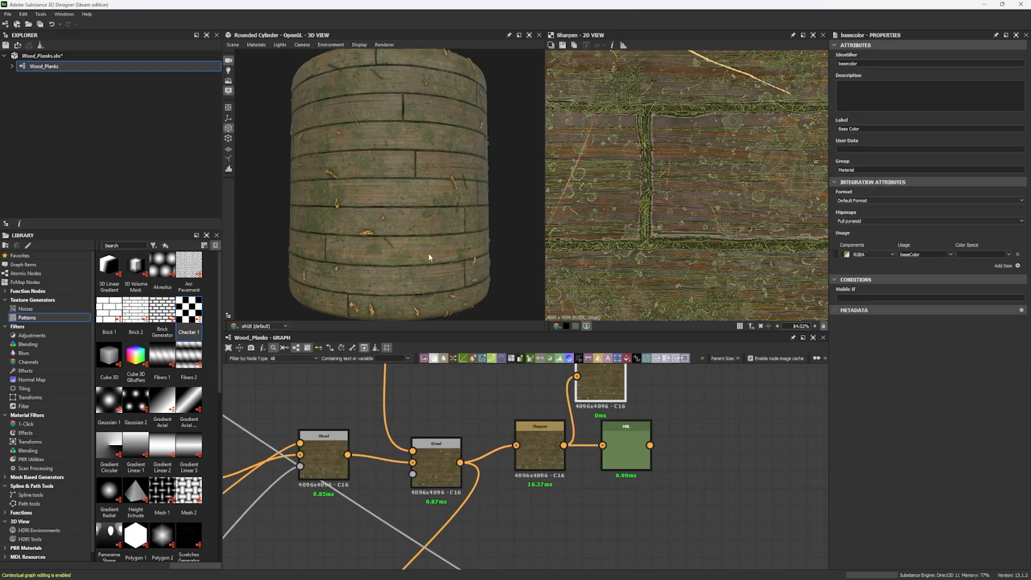
scroll(429, 257, "up", 2)
scroll(429, 253, "up", 3)
mouse_move(431, 252)
left_mouse_down()
mouse_move(404, 253)
mouse_move(430, 265)
mouse_move(413, 261)
left_mouse_up()
Connect the Base Color output after the HSL node and examine the finished base colour around the cylinder.
left_click_drag(596, 388, 639, 446)
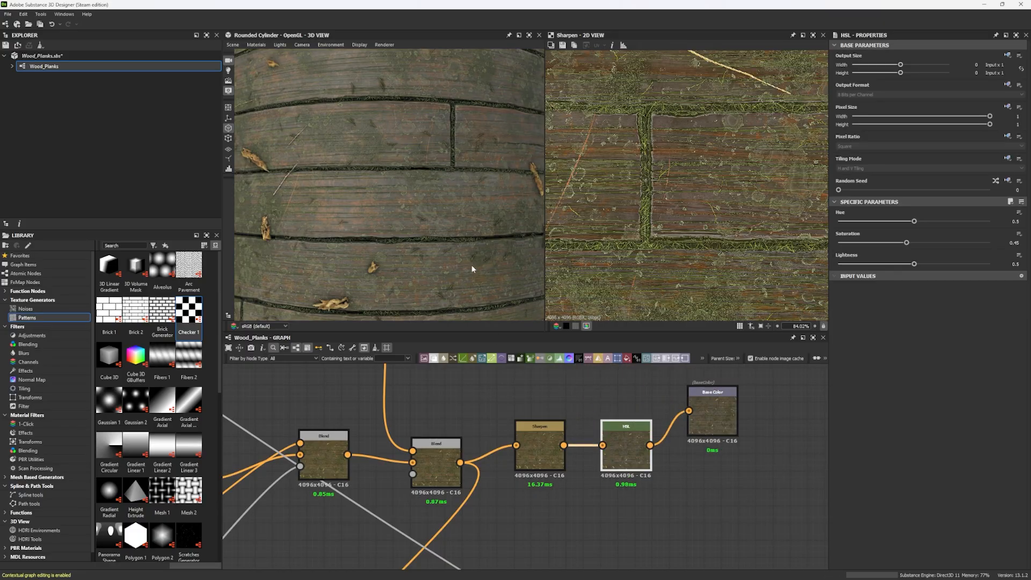
scroll(471, 262, "down", 3)
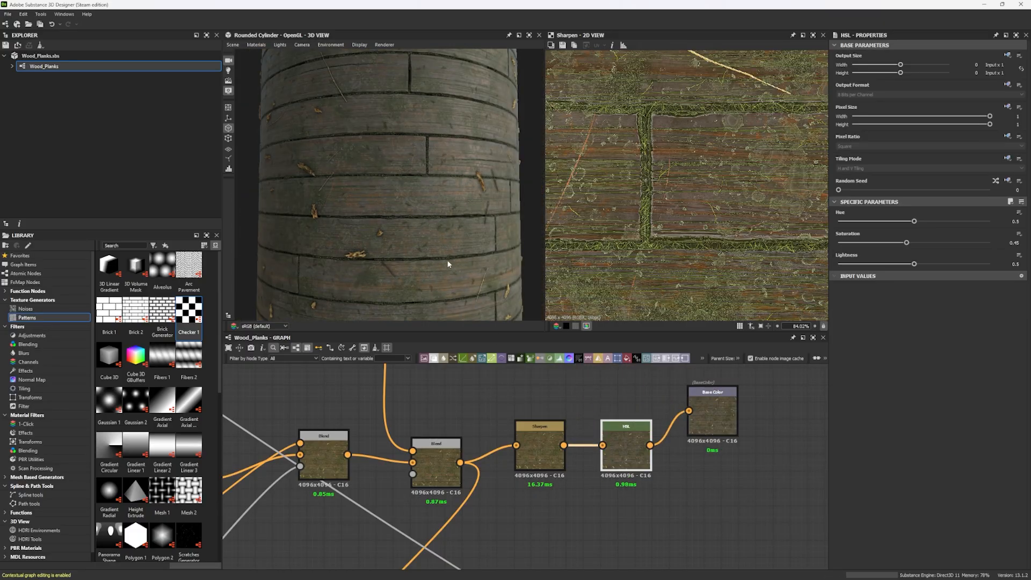
scroll(447, 264, "down", 4)
left_click_drag(426, 220, 415, 214)
scroll(415, 214, "up", 4)
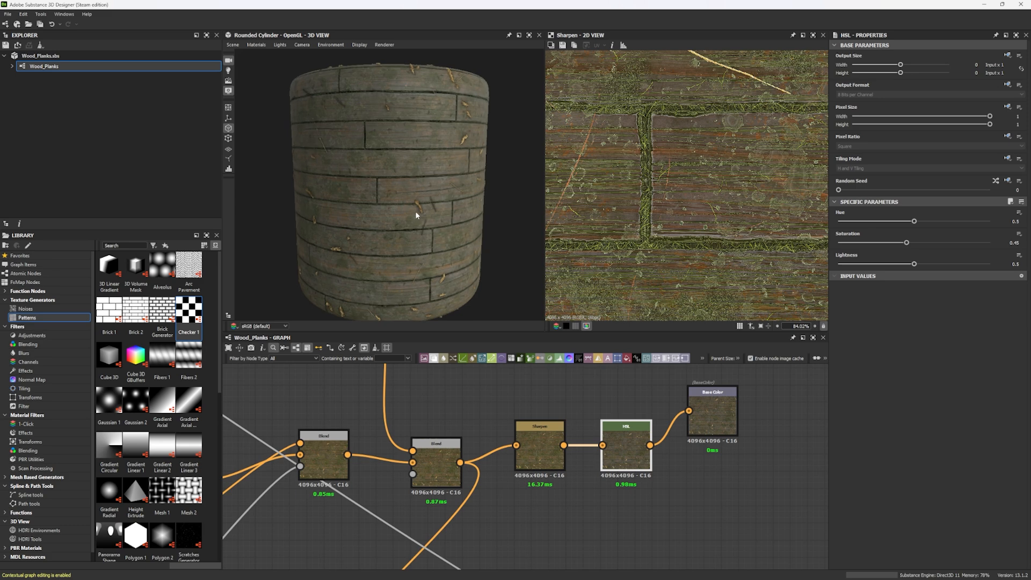
middle_click_drag(415, 214, 416, 255)
scroll(414, 254, "up", 6)
scroll(416, 242, "down", 4)
left_click_drag(418, 209, 408, 205)
scroll(424, 212, "down", 3)
Preview the final colour Blend and the Grayscale Conversion that starts the roughness chain from it.
scroll(618, 457, "down", 5)
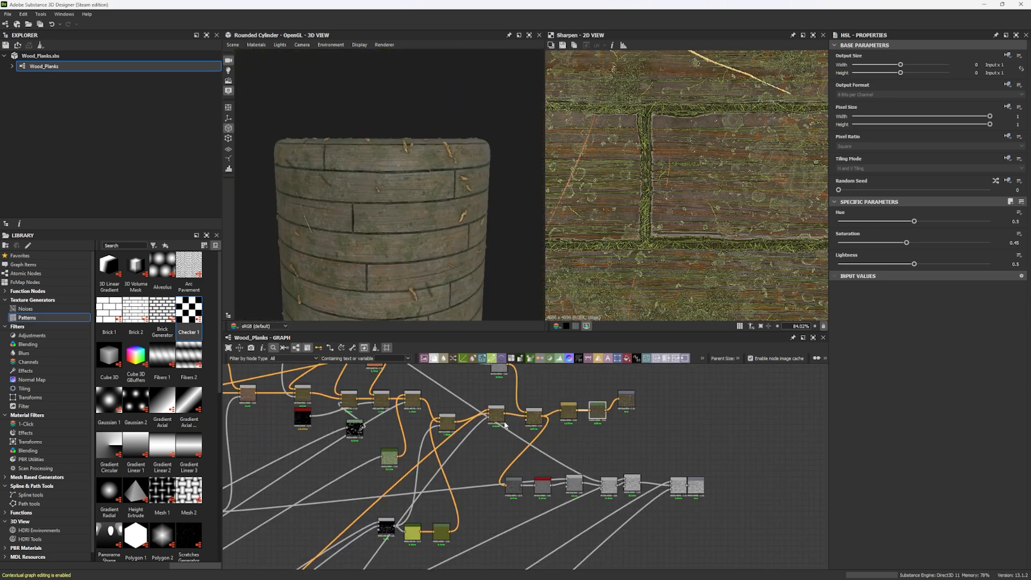
left_click_drag(492, 461, 747, 488)
scroll(608, 430, "up", 4)
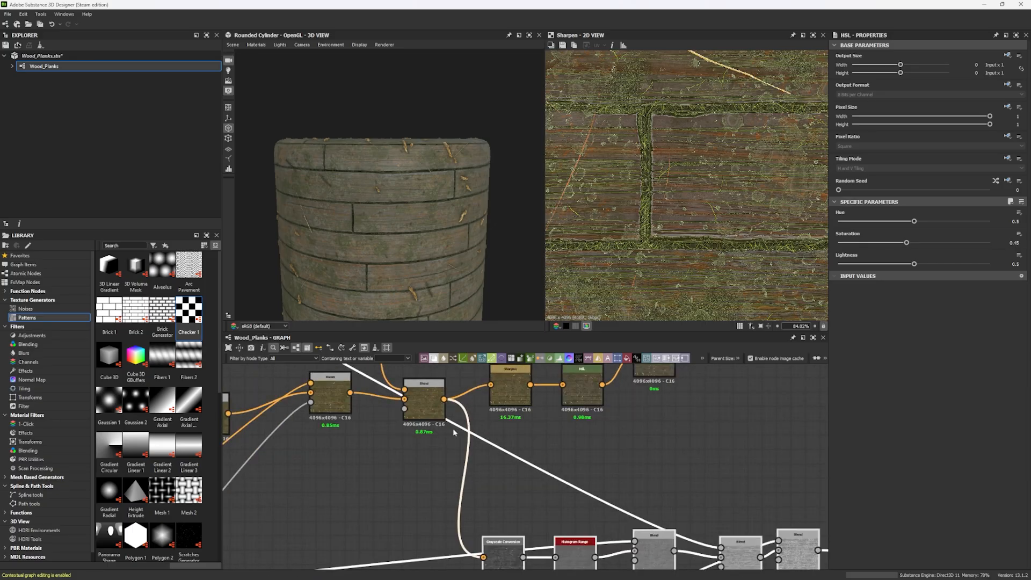
double_click(430, 413)
scroll(649, 140, "up", 1)
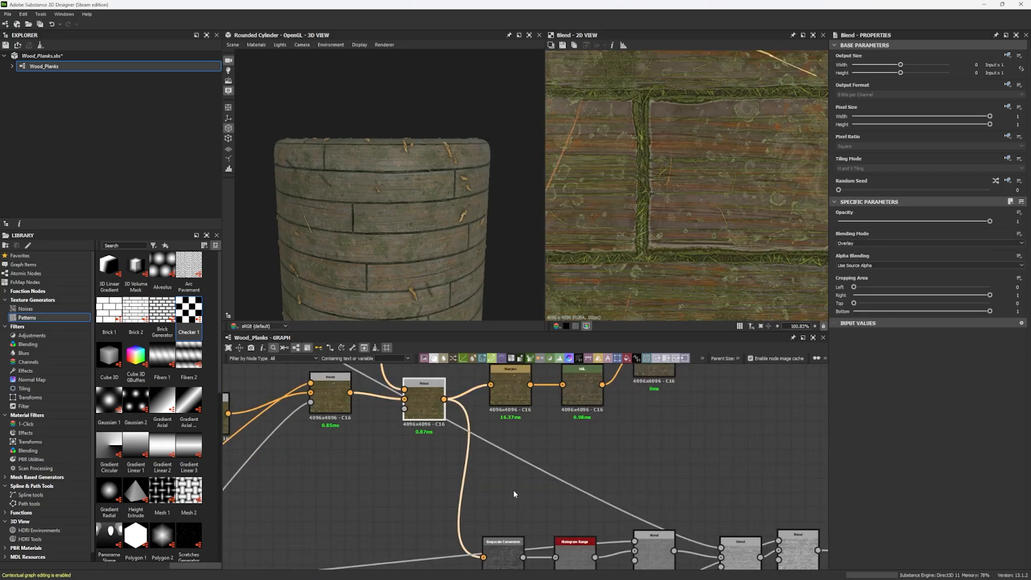
middle_click_drag(514, 490, 459, 417)
double_click(451, 482)
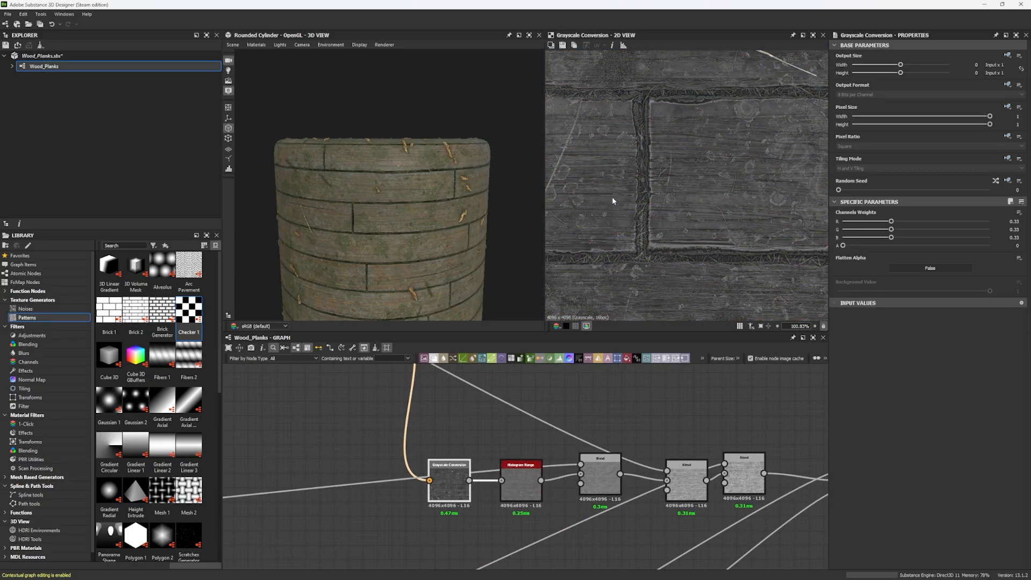
scroll(646, 224, "down", 6)
Preview the Histogram Range, move the first roughness Blend slightly up, and preview the two Blends that follow.
double_click(522, 481)
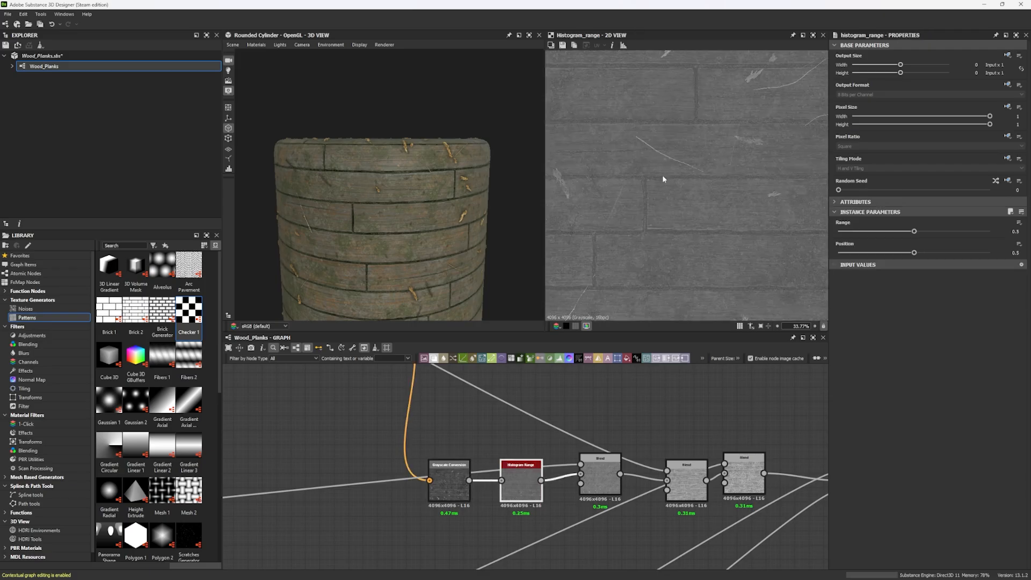
scroll(648, 205, "up", 4)
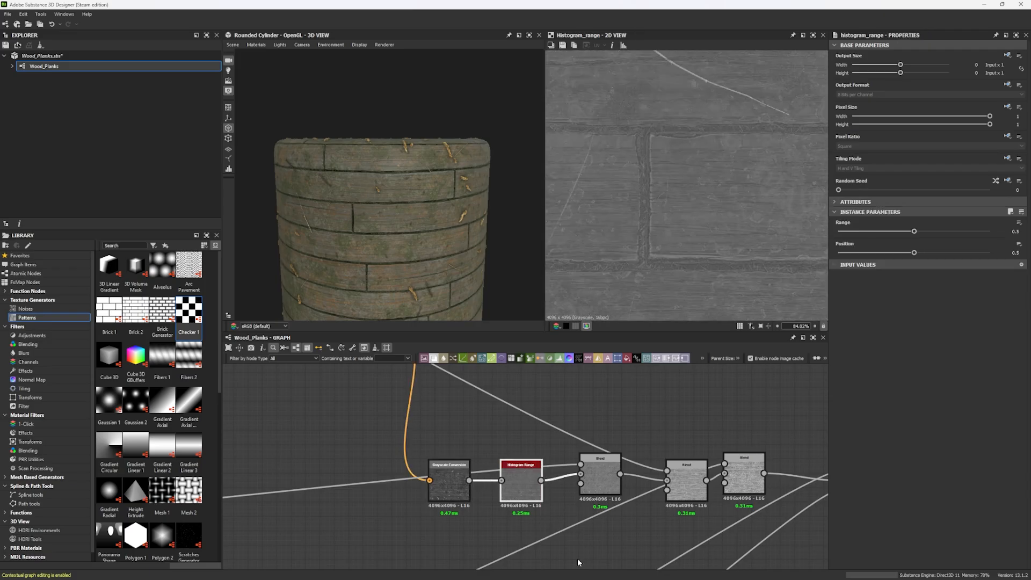
left_click_drag(607, 489, 607, 481)
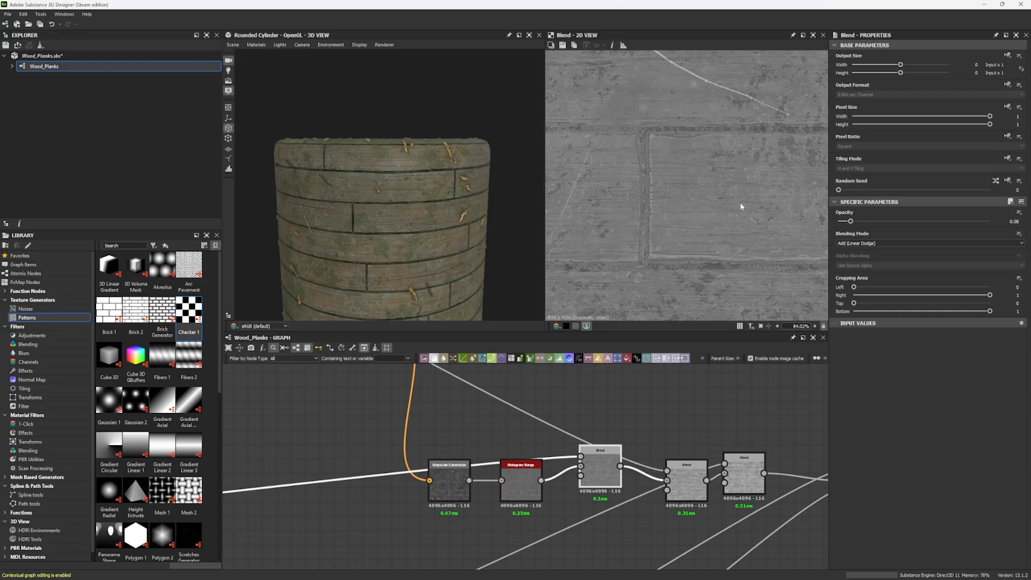
left_click(686, 486)
left_click(744, 483)
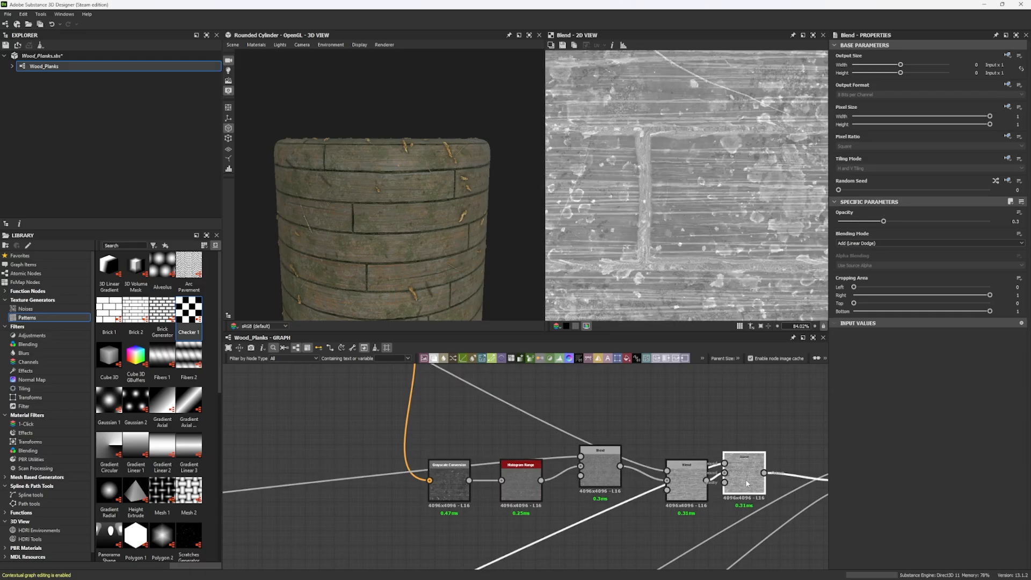
Return to the Grayscale Conversion preview and compare it with a close-up of the cylinder's planks.
left_click(453, 484)
right_click(454, 486)
left_click(444, 491)
double_click(444, 492)
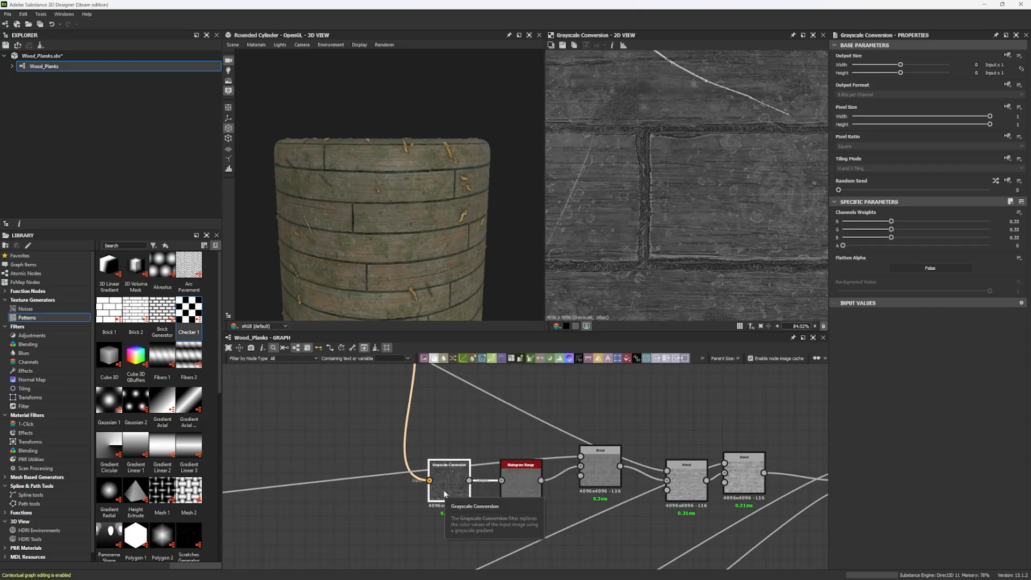
scroll(427, 185, "up", 6)
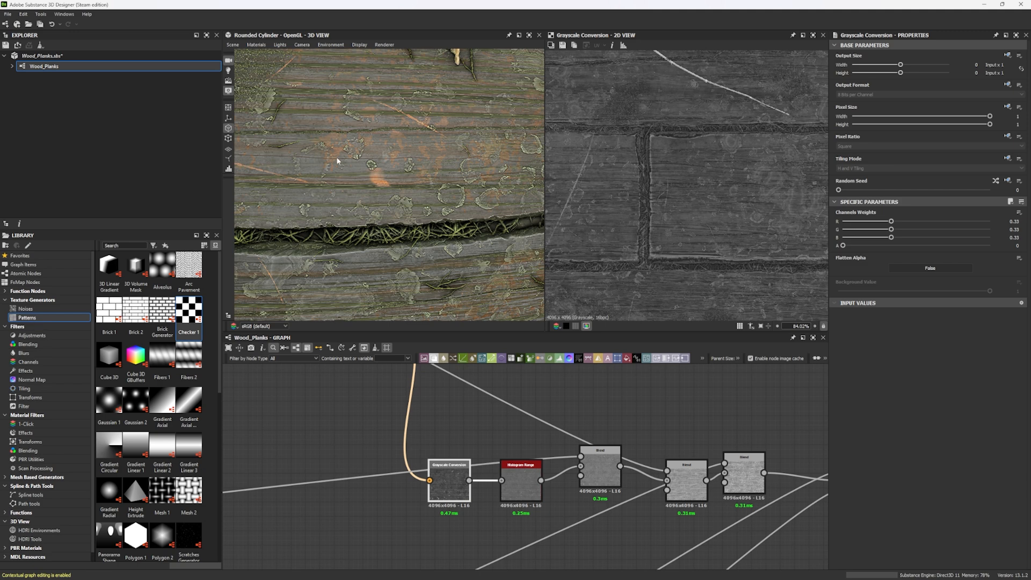
scroll(376, 180, "down", 3)
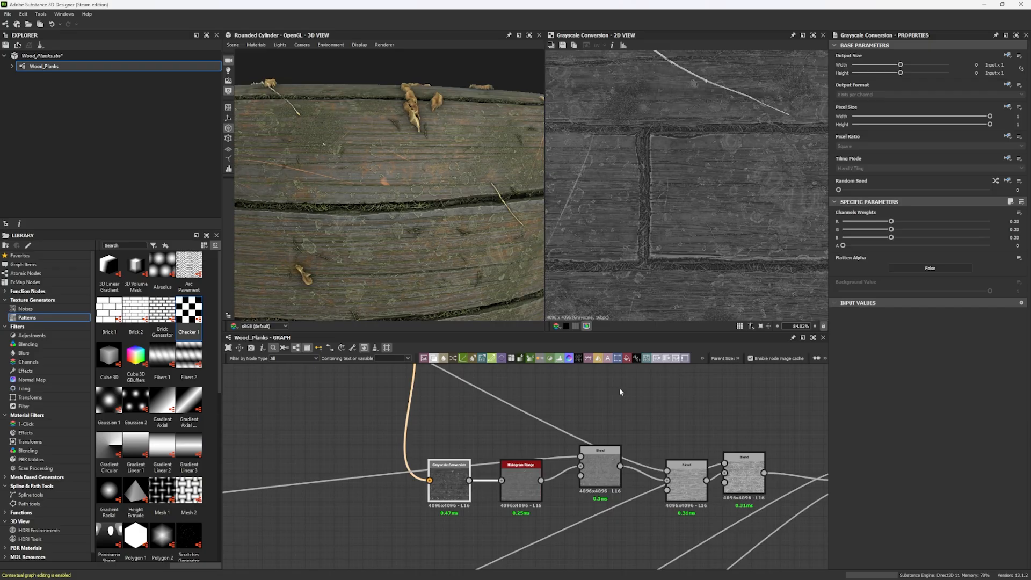
Preview the roughness chain from the Histogram Range through to its last Add (Linear Dodge) Blend.
double_click(521, 481)
double_click(601, 470)
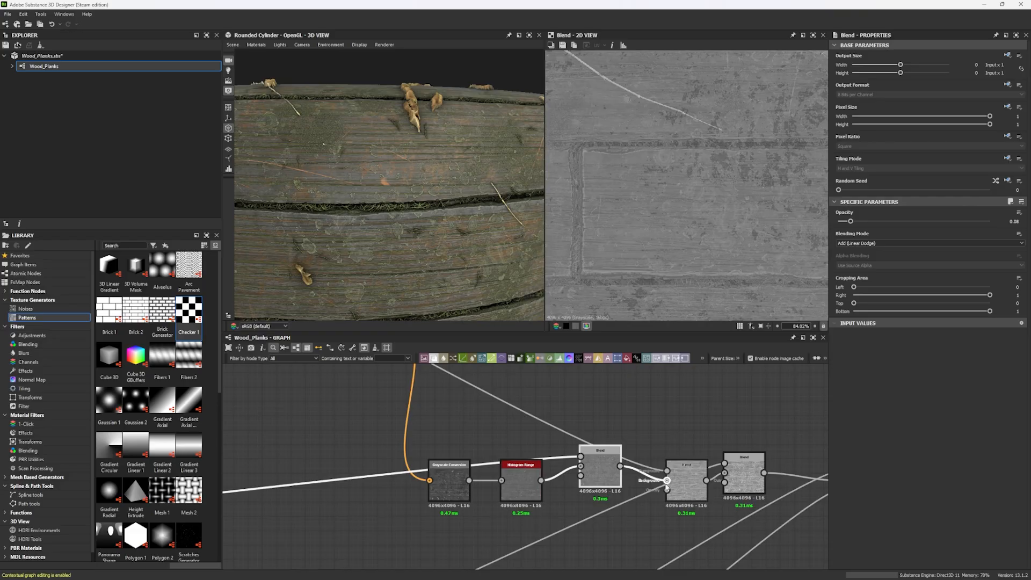
double_click(682, 481)
double_click(744, 472)
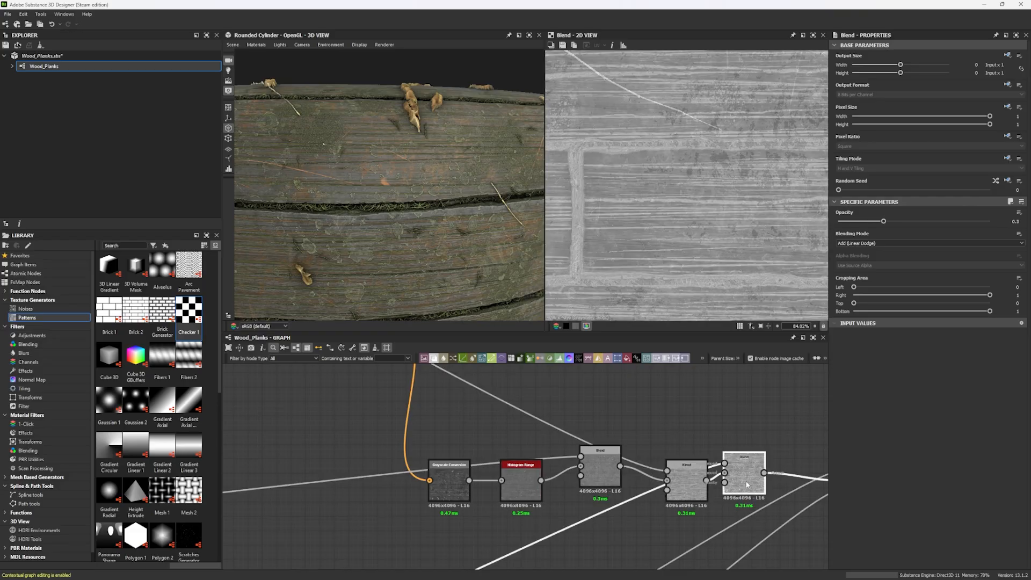
scroll(701, 150, "down", 5)
scroll(701, 149, "down", 5)
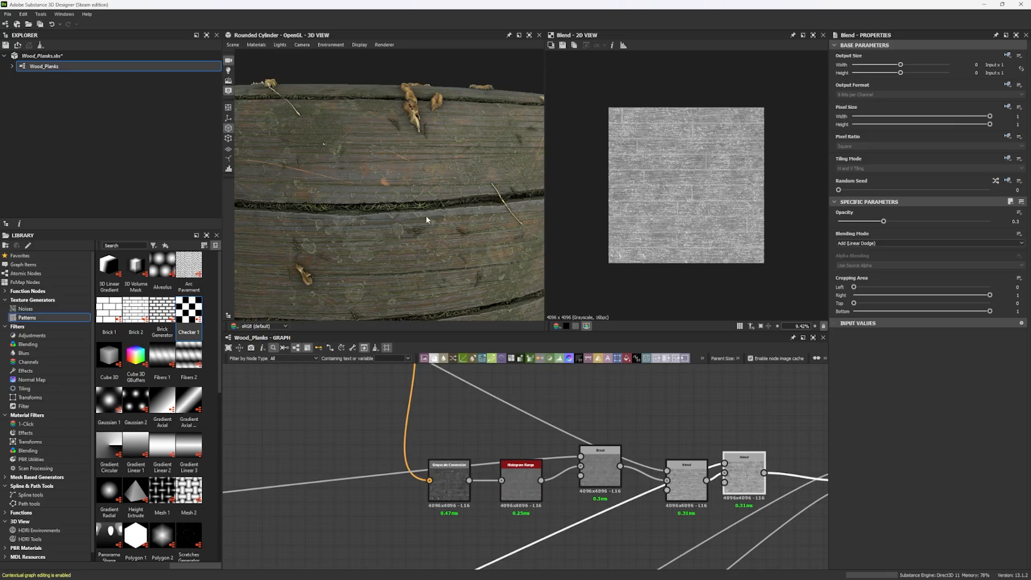
Light the 3D view with the tomoco environment from the library, and undock the view to frame the cylinder.
scroll(427, 219, "down", 6)
left_click(138, 245)
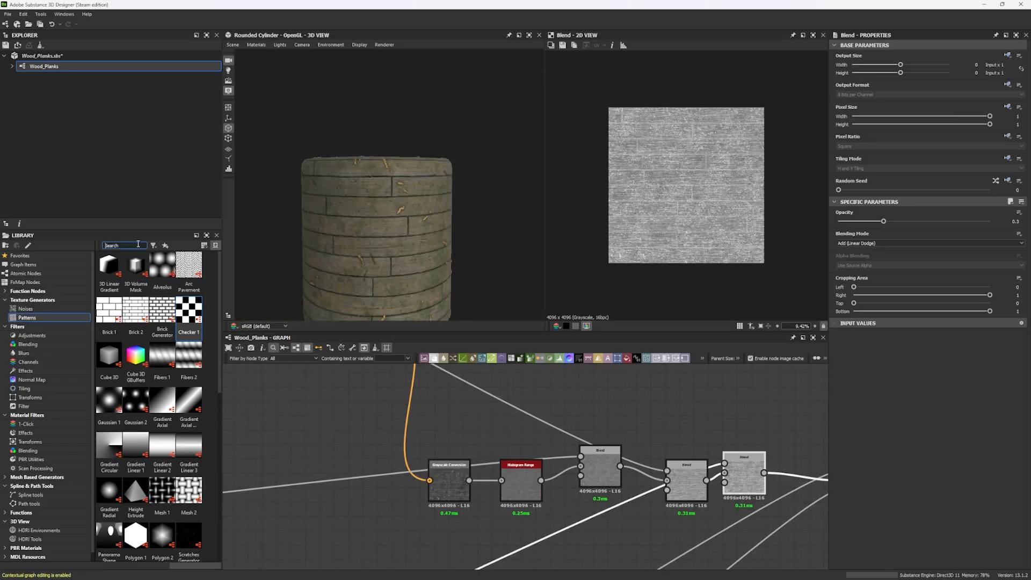
type("tomoco")
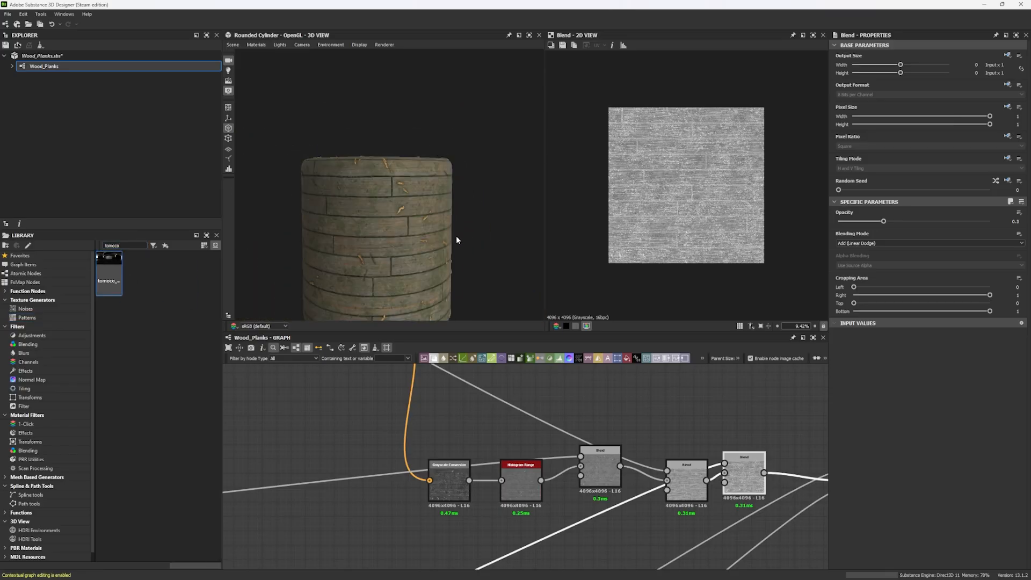
left_click(520, 35)
middle_click_drag(475, 305, 484, 280)
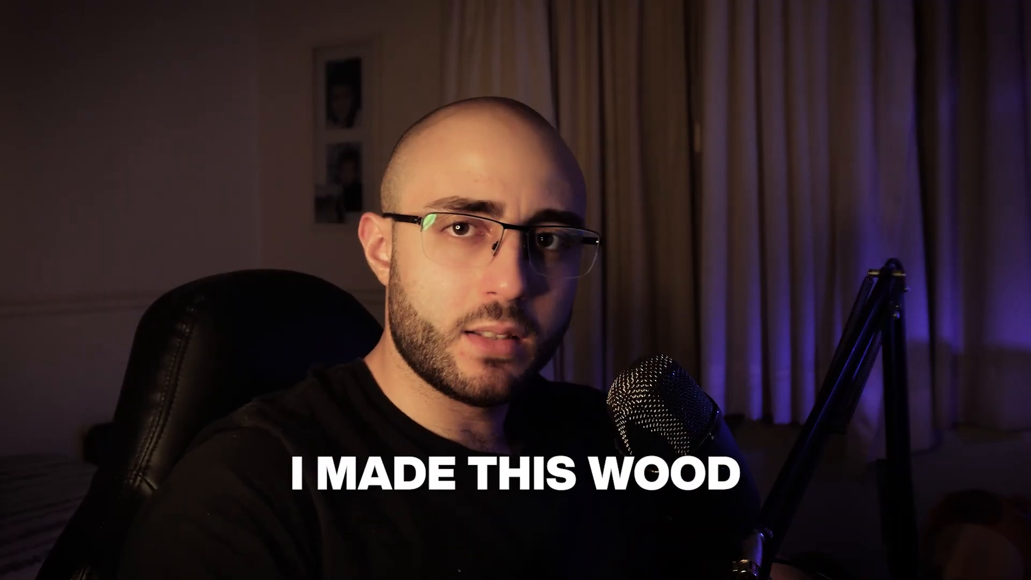